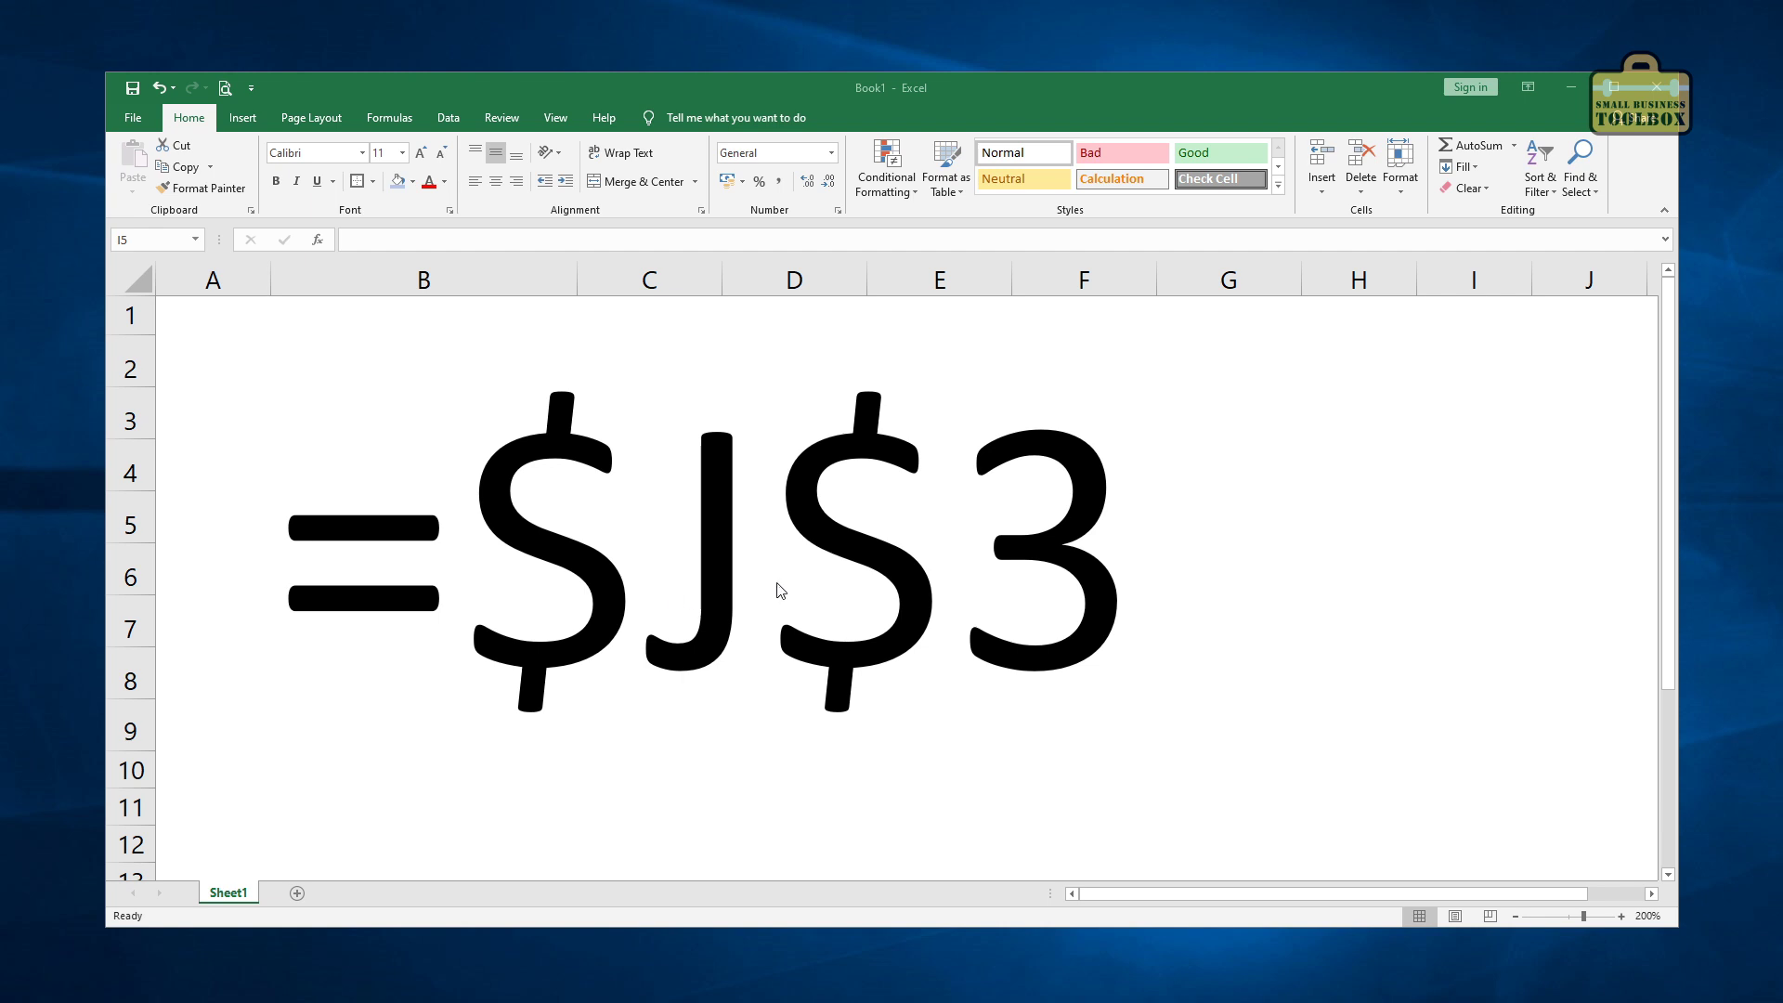
Step: Remove both dollar signs from the example reference so it reads =J3, then select cell J3
click(643, 568)
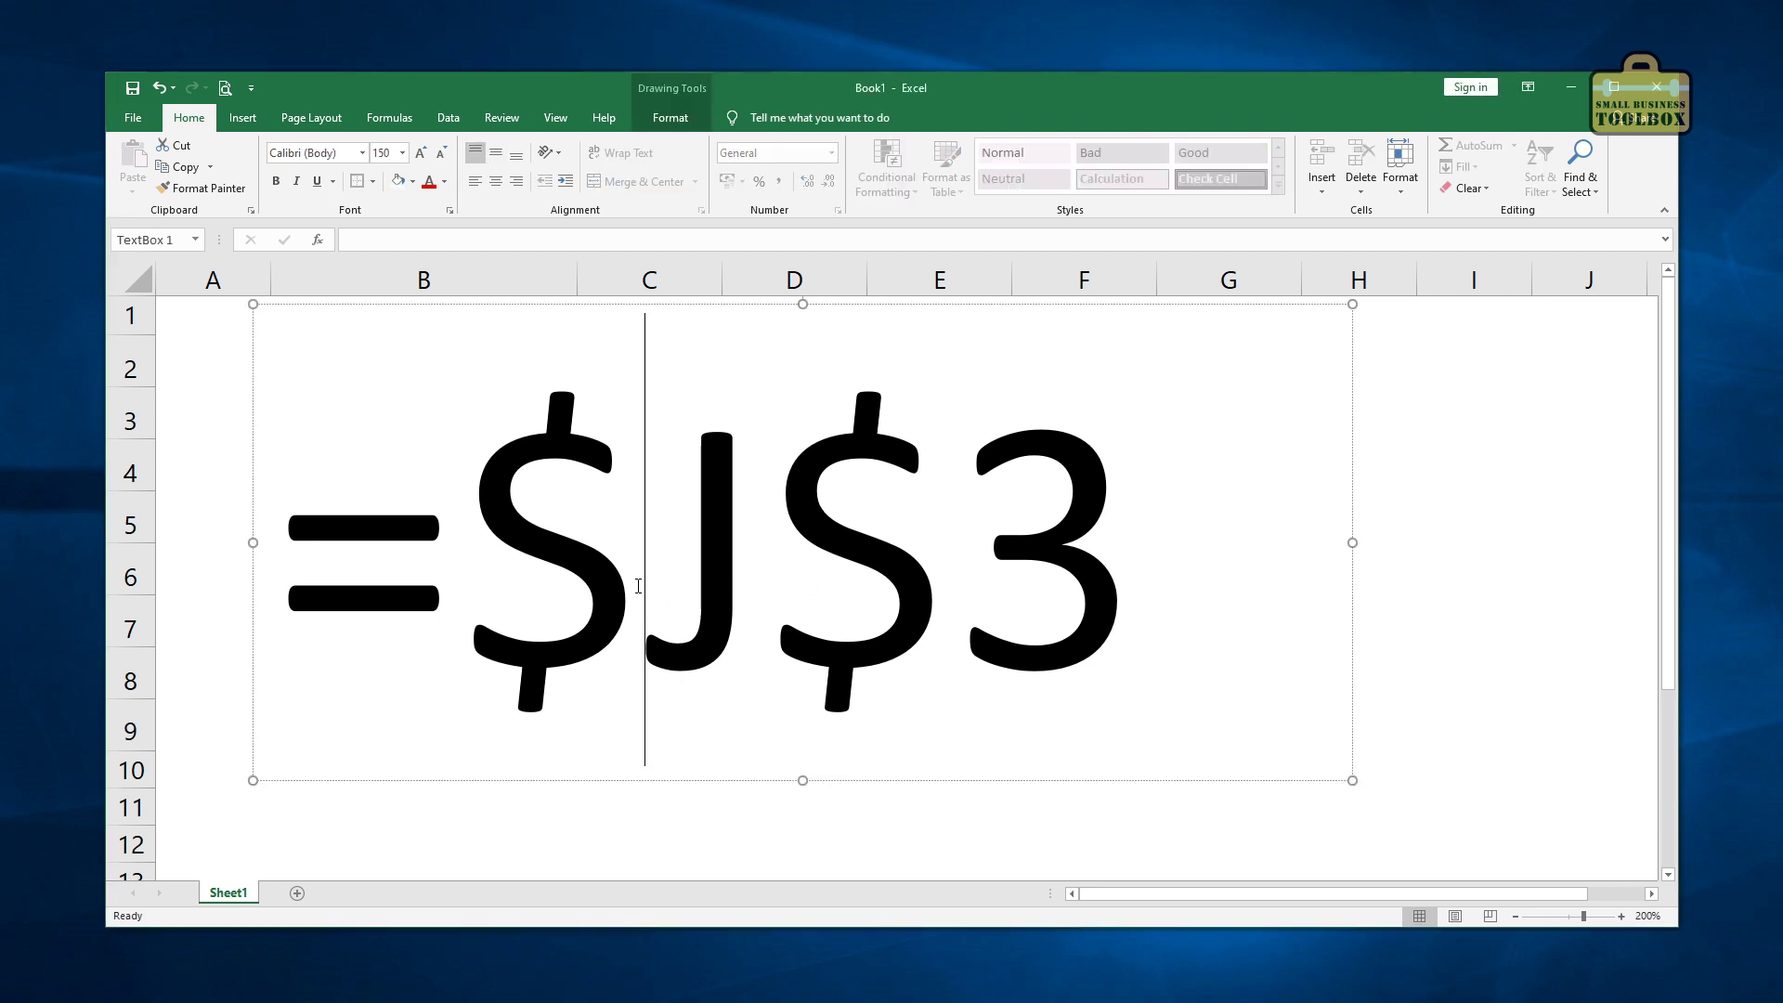
key(BackSpace)
click(763, 569)
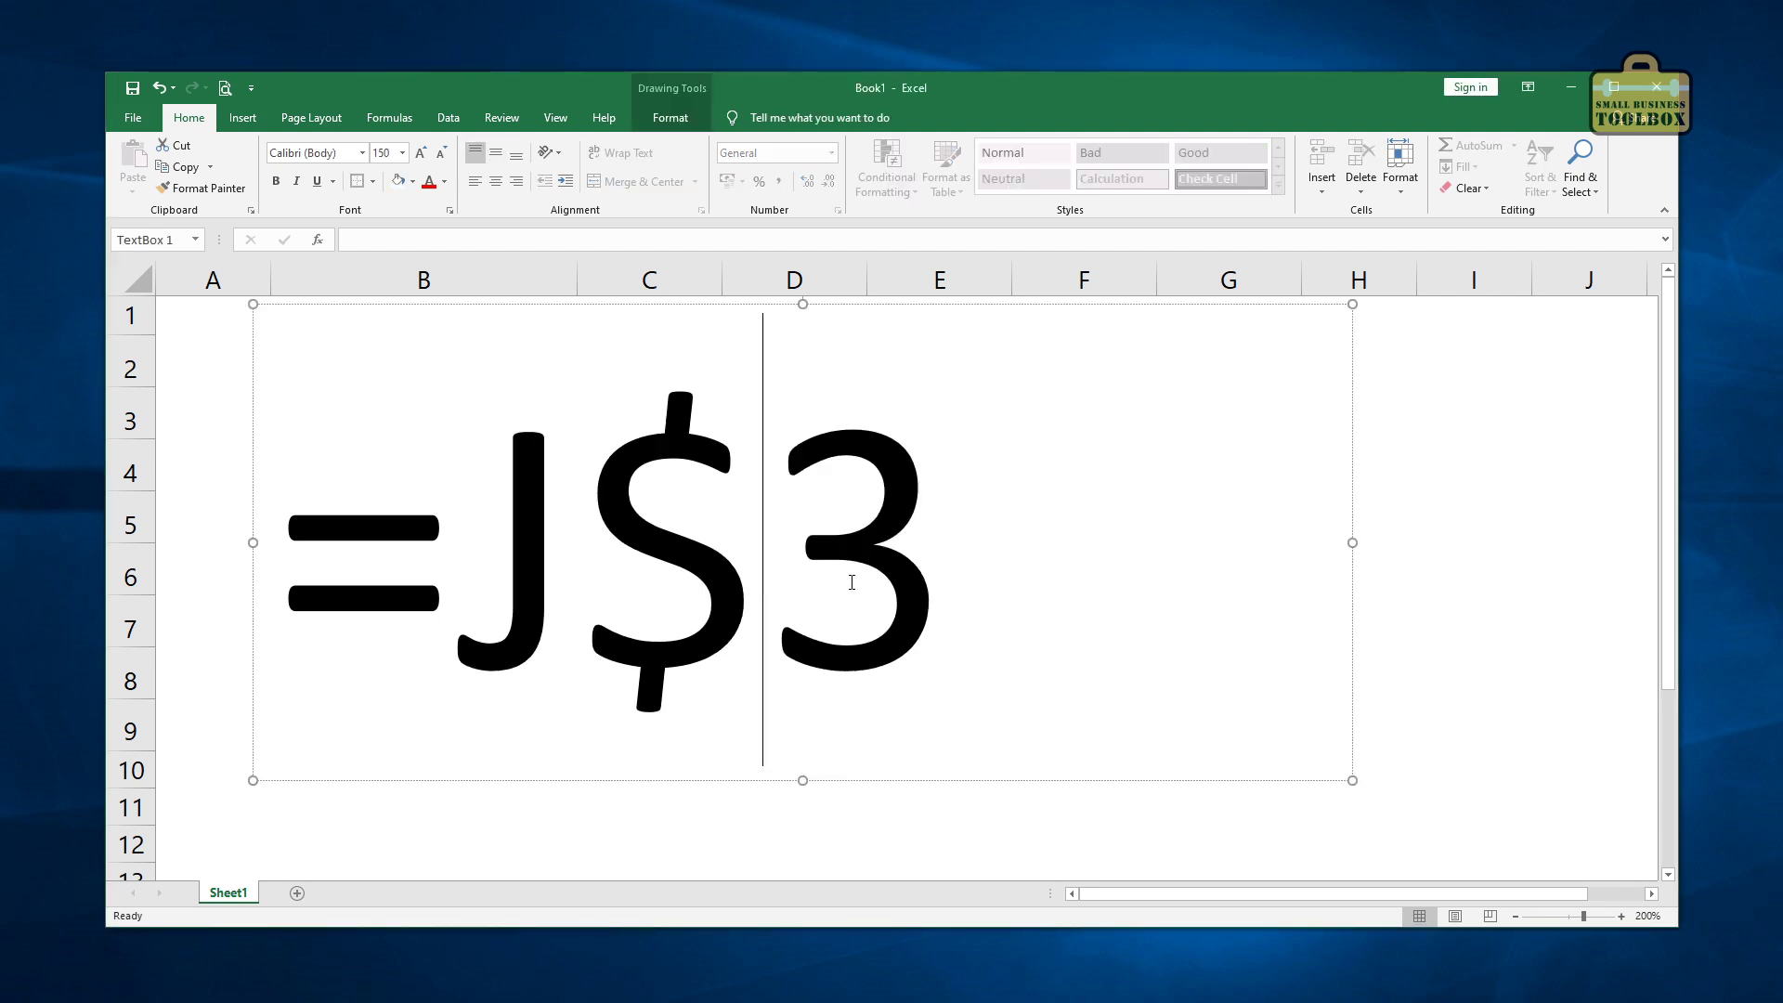
key(BackSpace)
click(1449, 569)
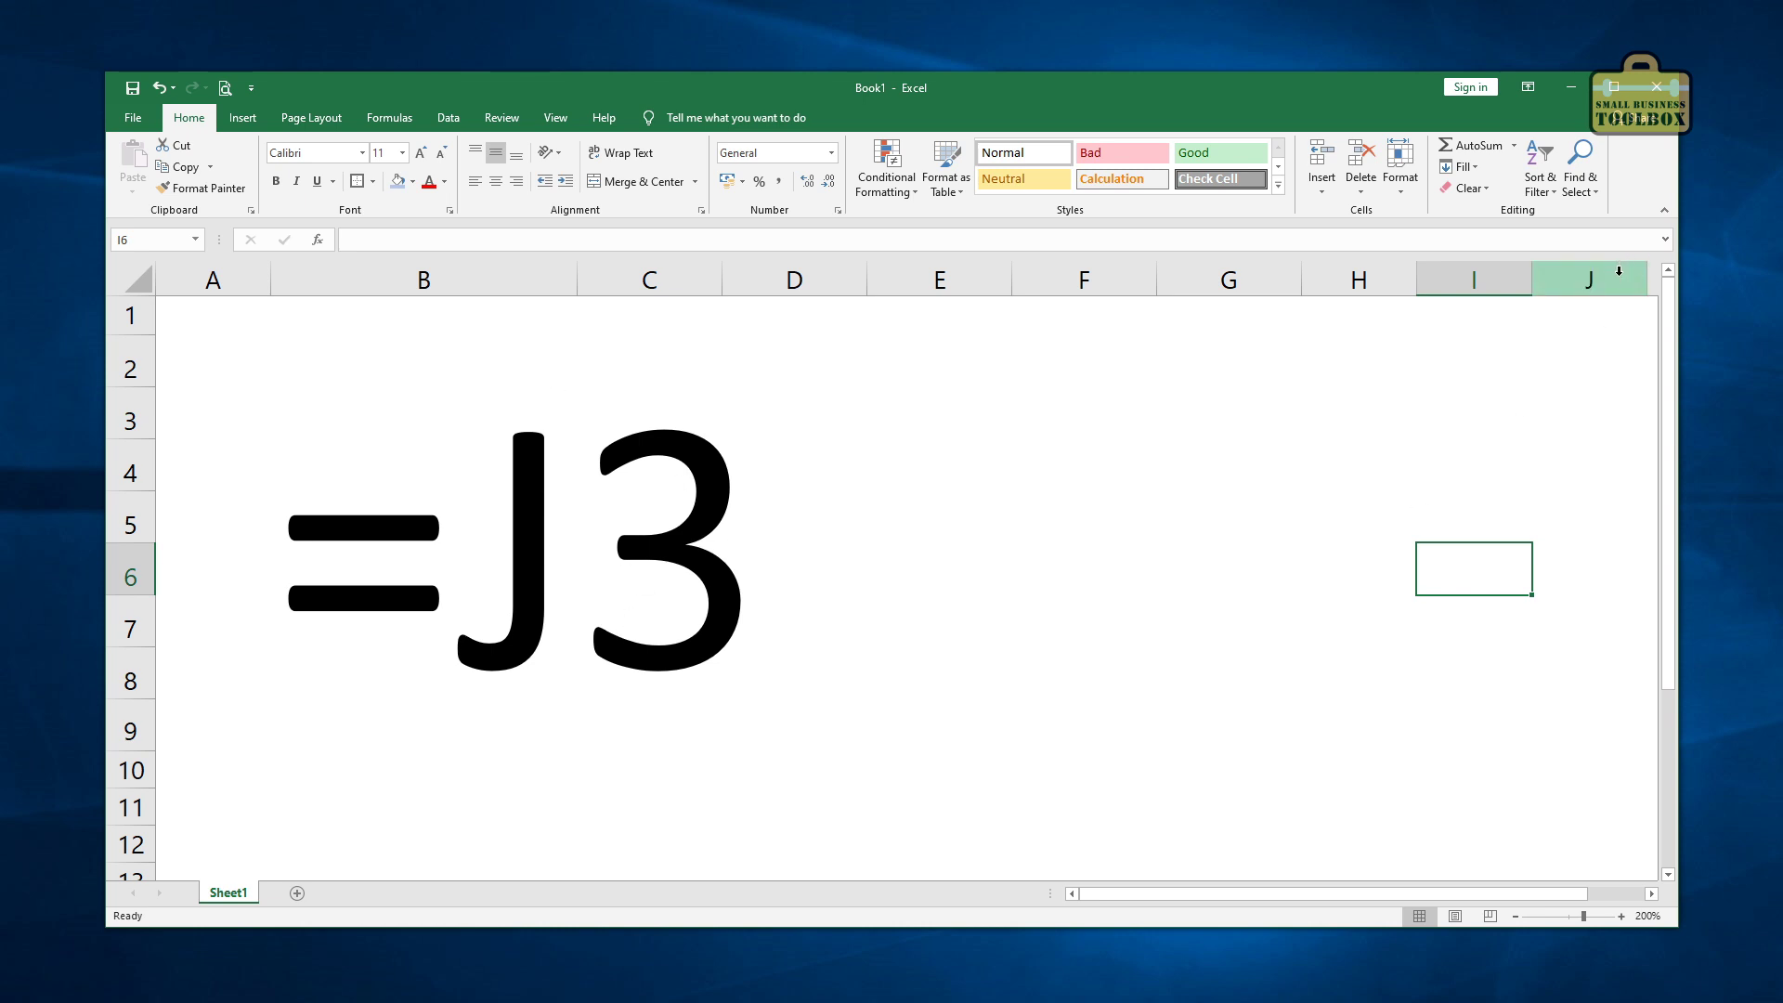
click(1588, 405)
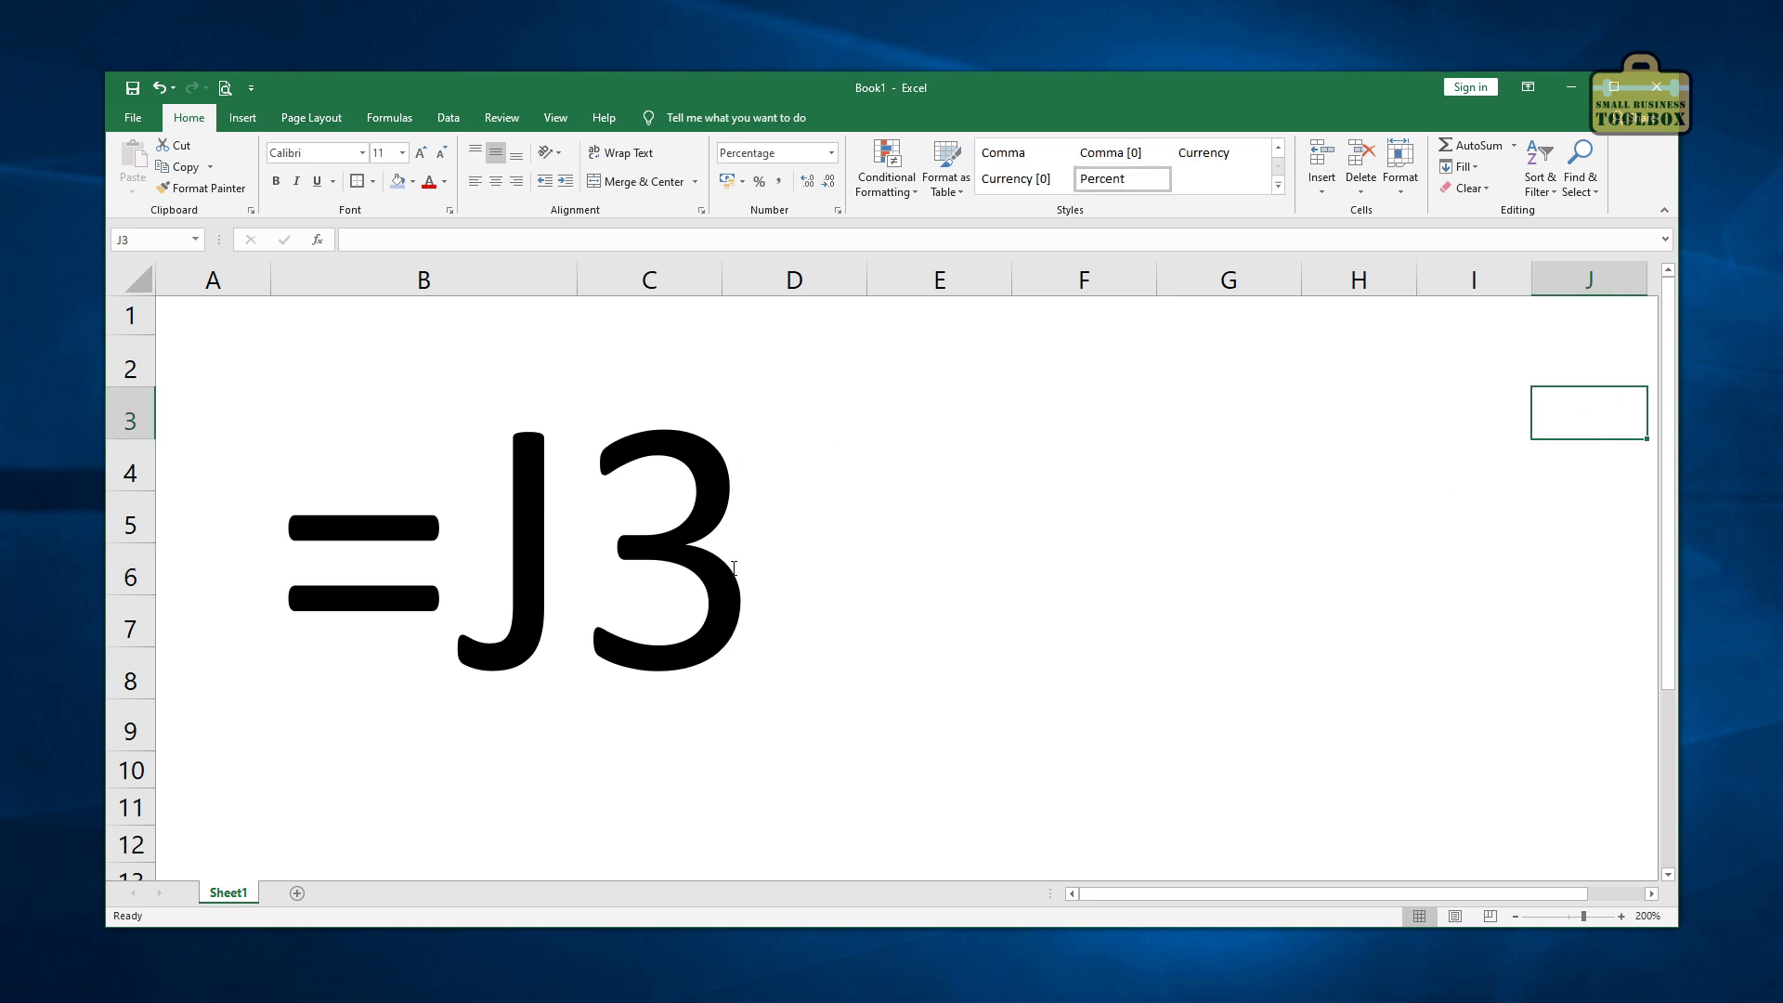
Step: Restore the dollar signs to make =$J$3 and circle the first one in red ink
click(461, 566)
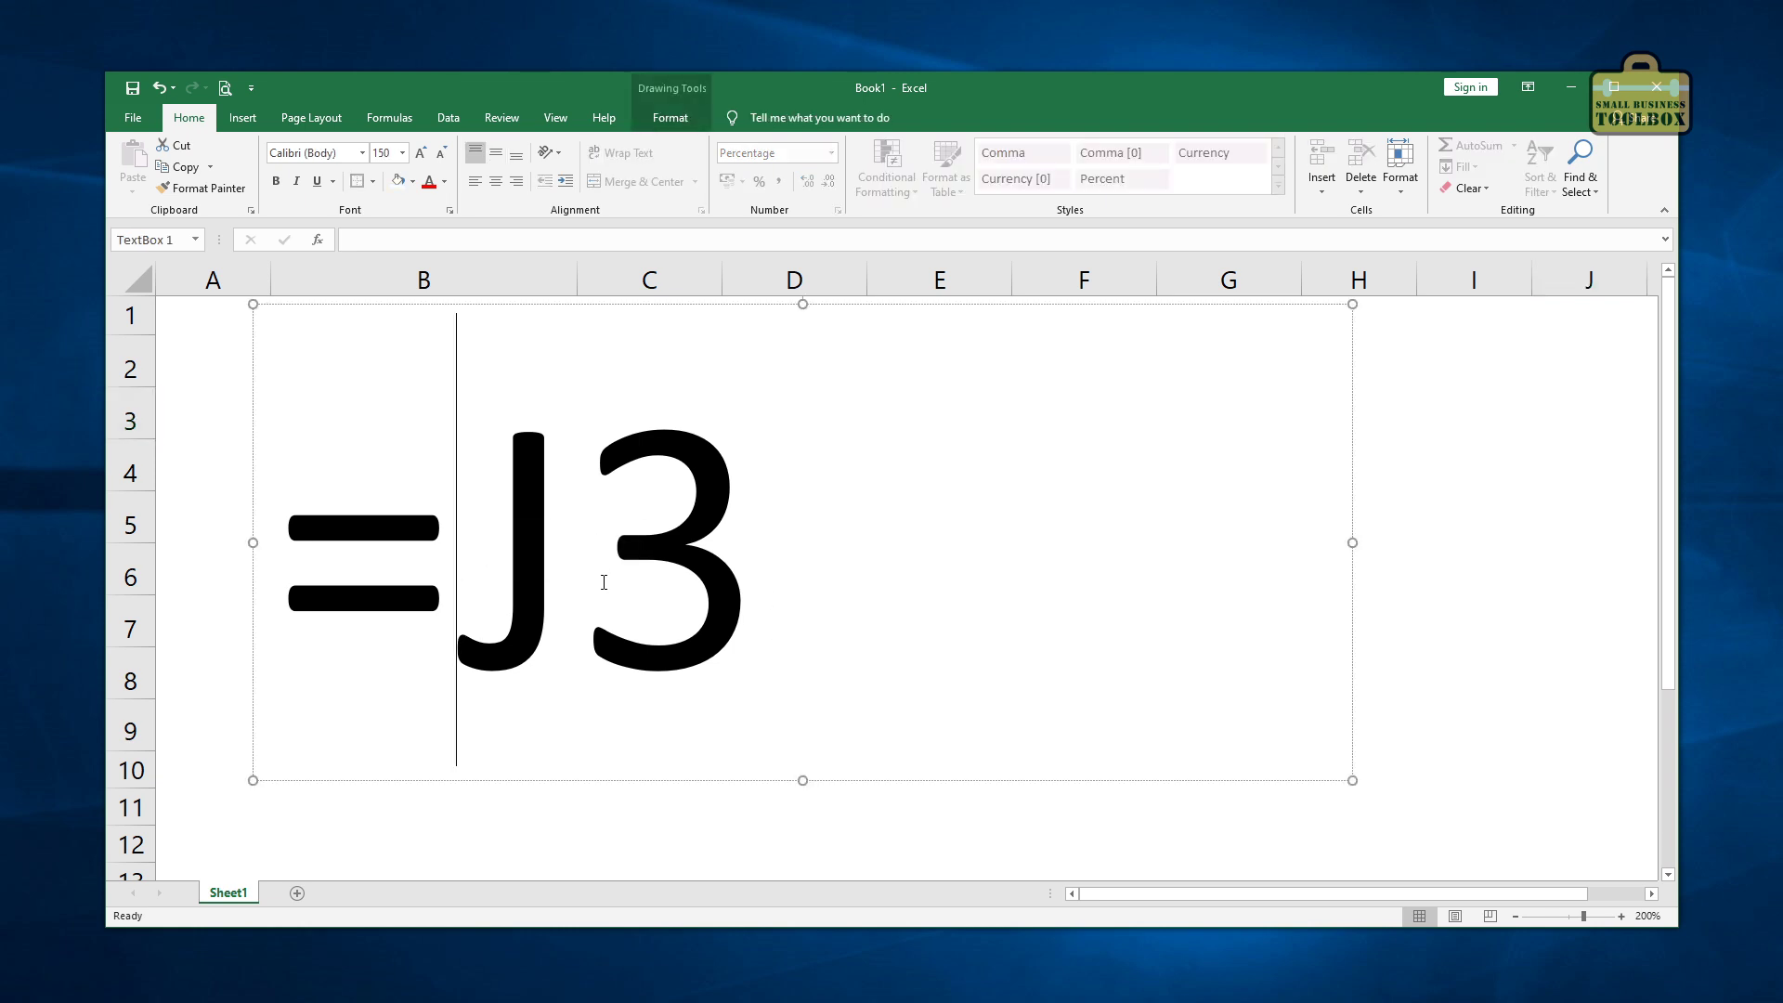
text($)
key(Right)
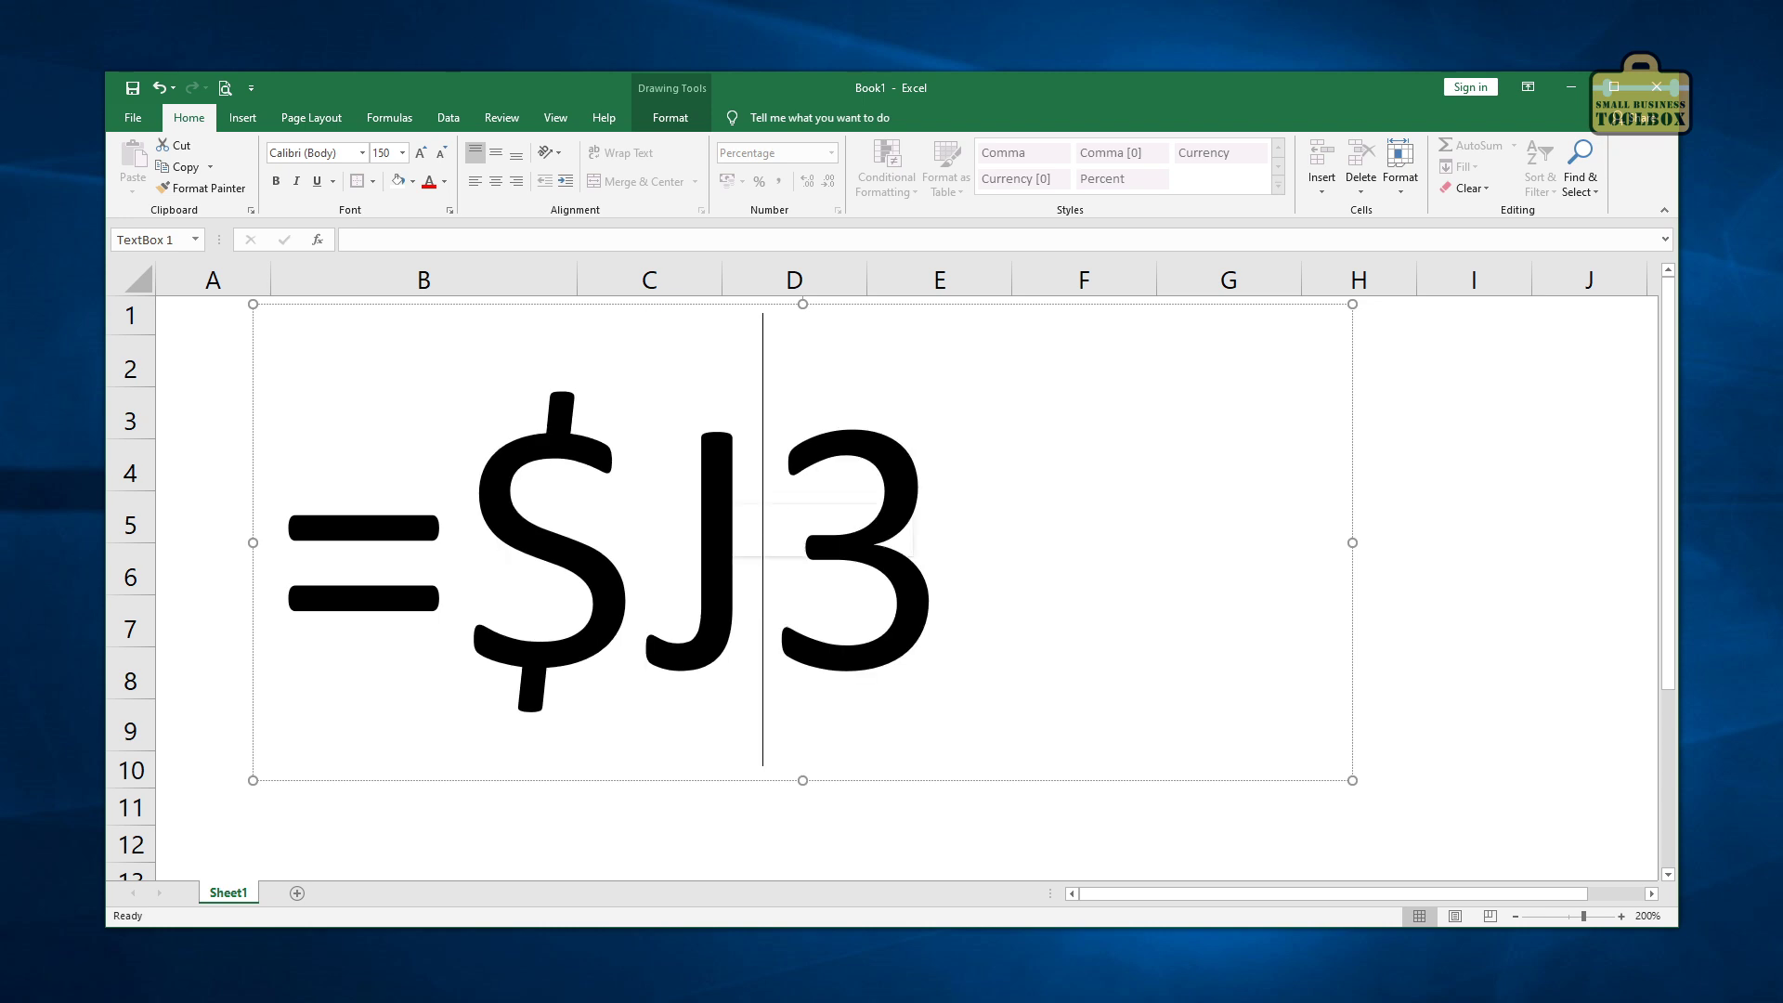
text($)
key(Escape)
key(Escape)
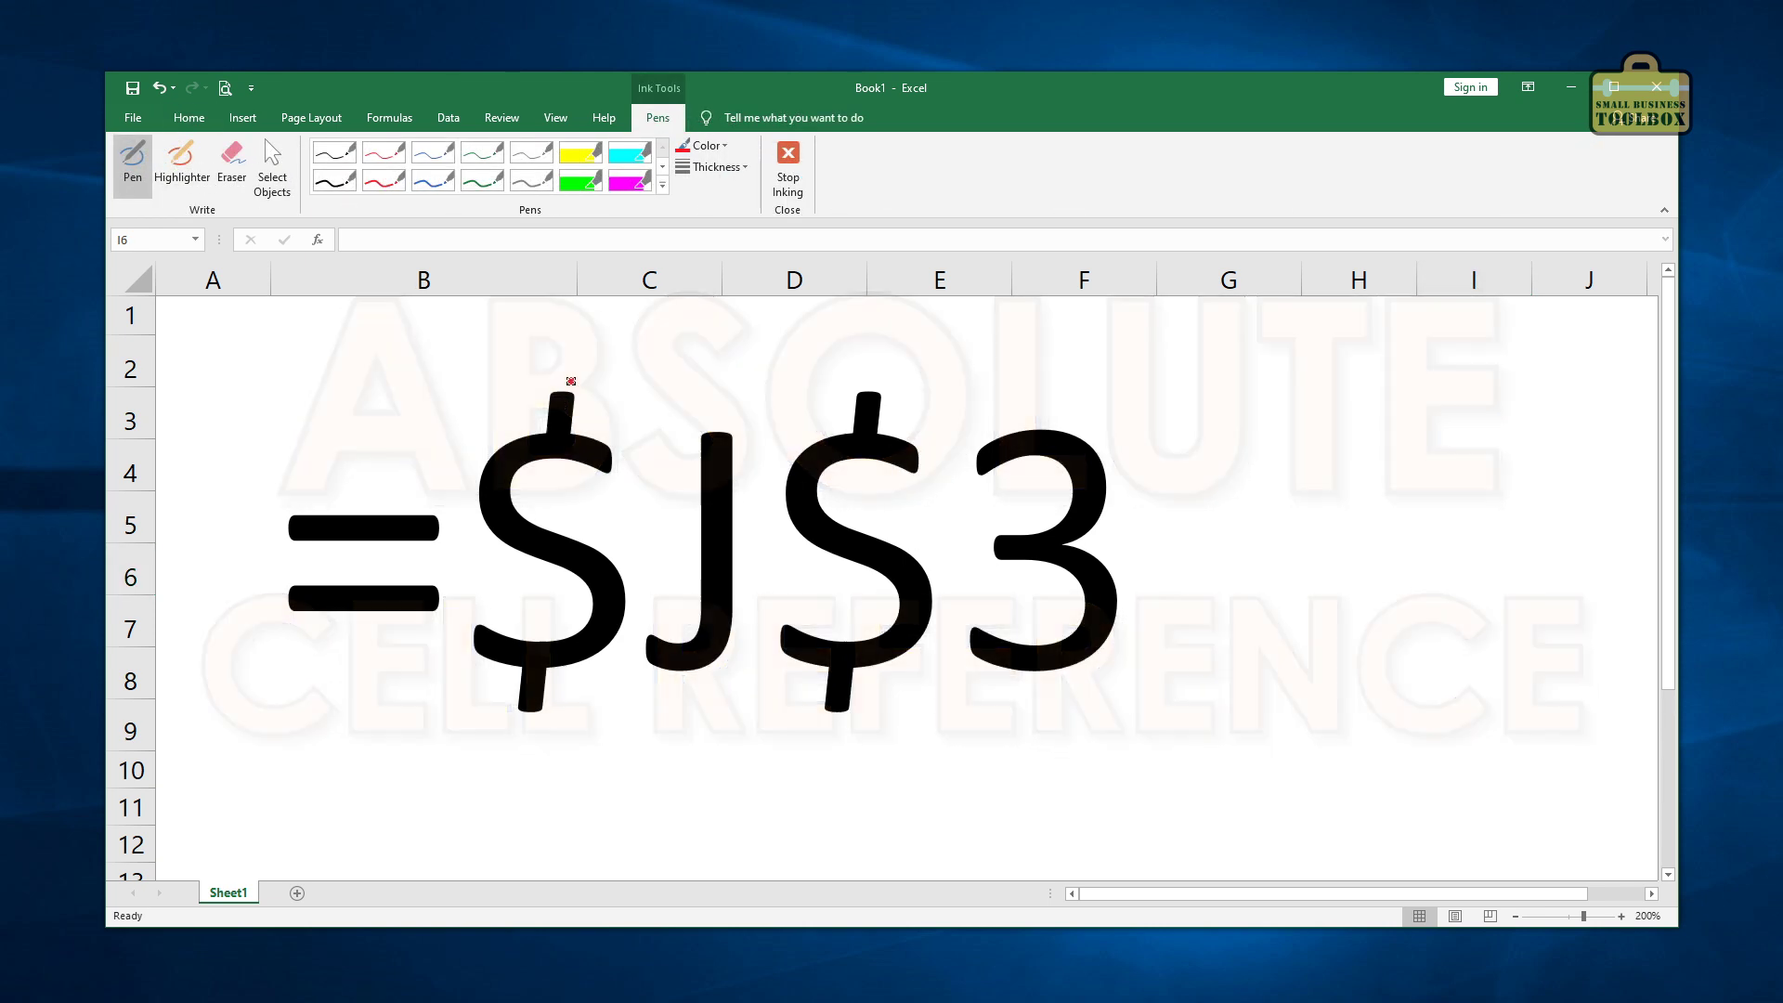
mouse_move(537, 363)
mouse_down()
mouse_move(436, 551)
mouse_move(593, 700)
mouse_move(546, 340)
mouse_move(502, 362)
mouse_up()
mouse_move(843, 369)
mouse_down()
mouse_move(761, 494)
mouse_move(896, 694)
mouse_move(854, 355)
mouse_move(811, 387)
mouse_up()
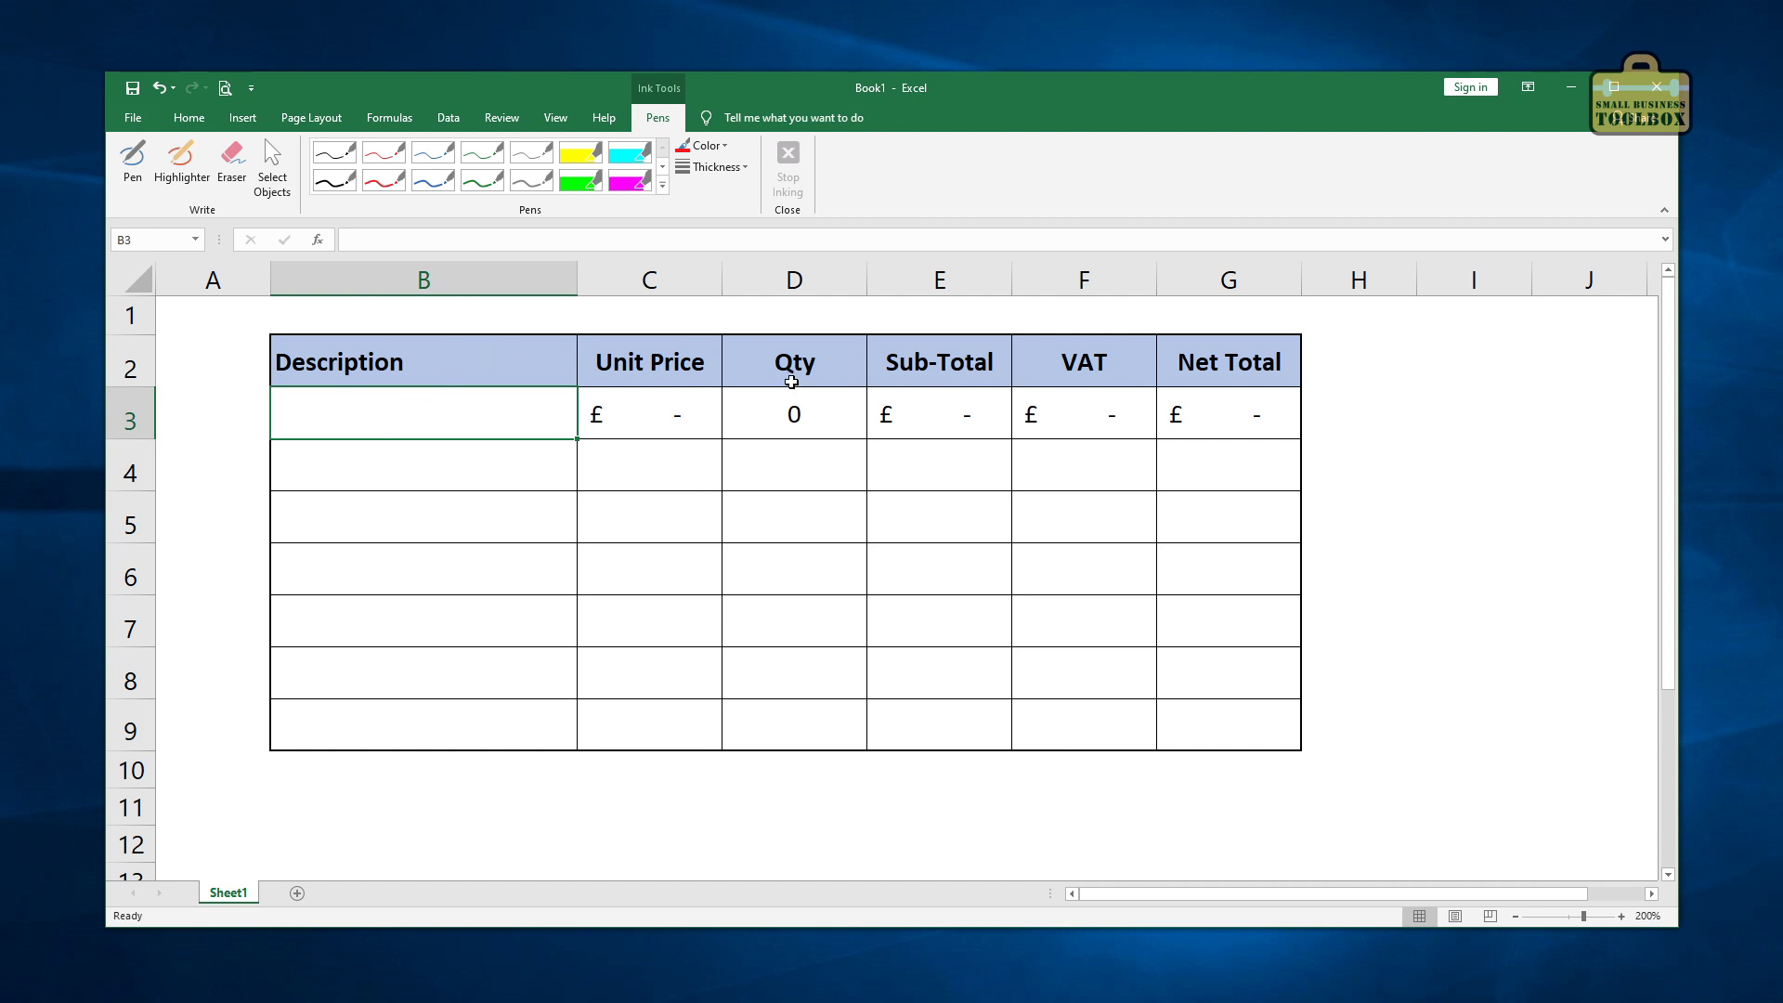
Step: Switch the selection back and forth between cells C4 and B3 in the invoice template
click(612, 459)
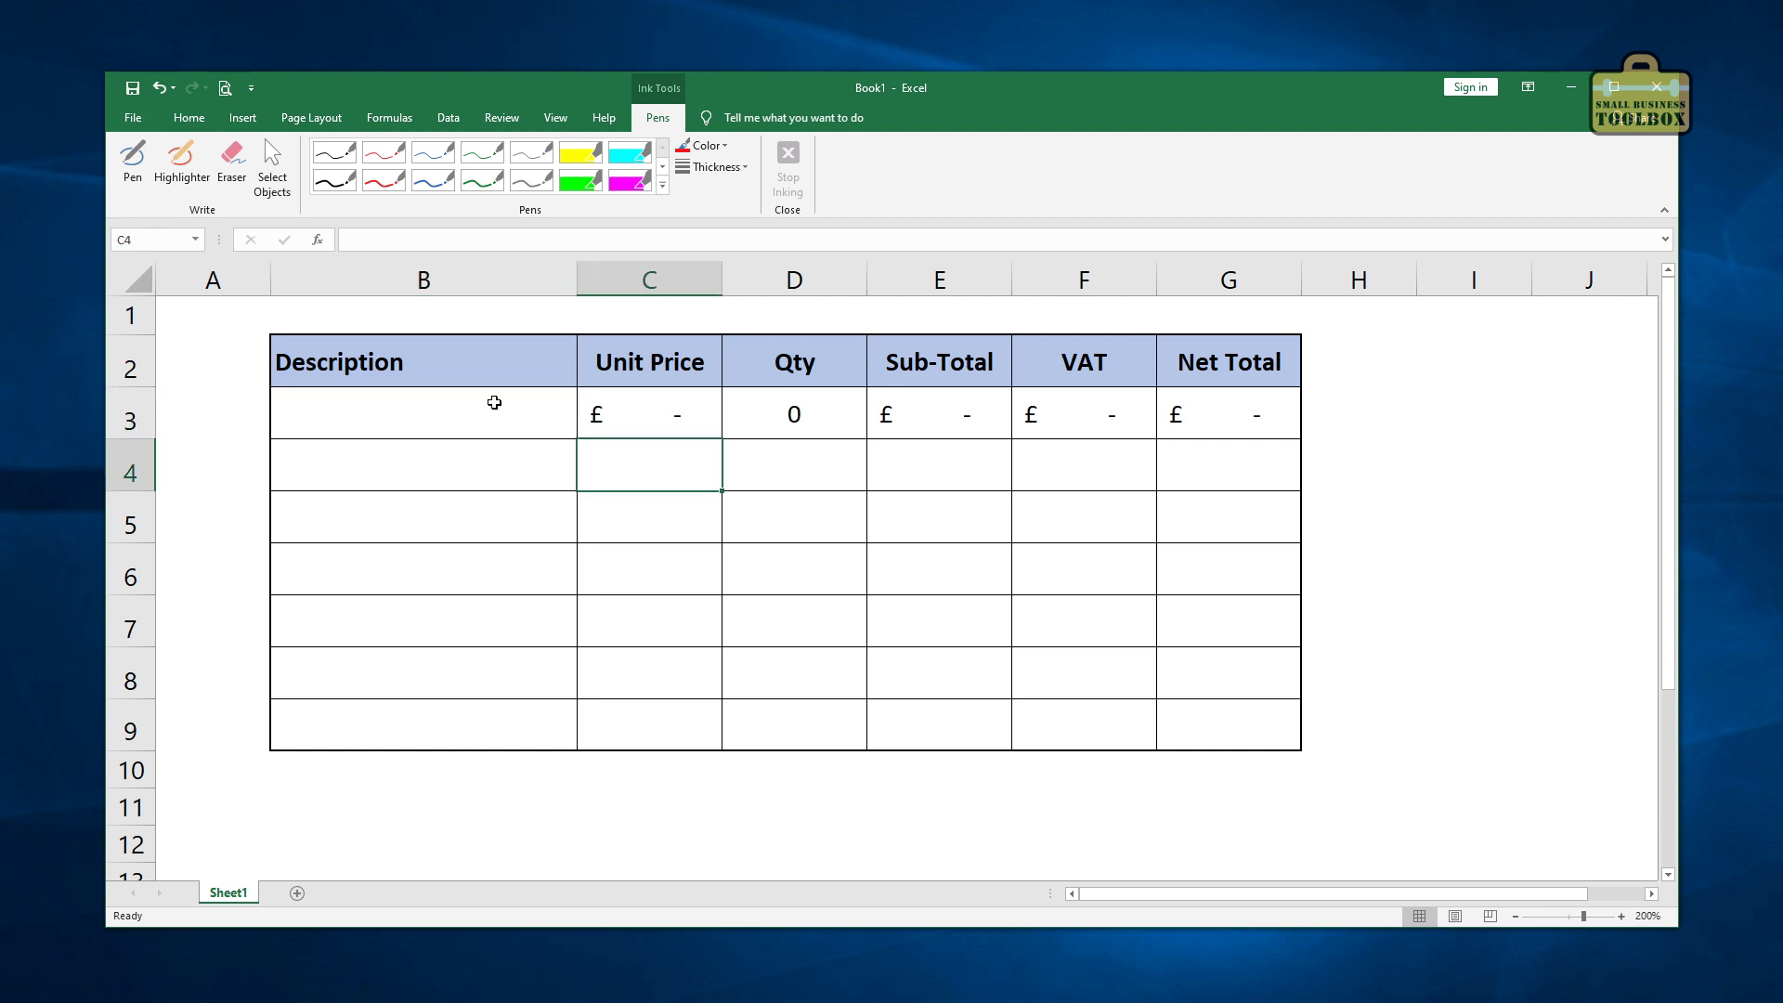
click(492, 401)
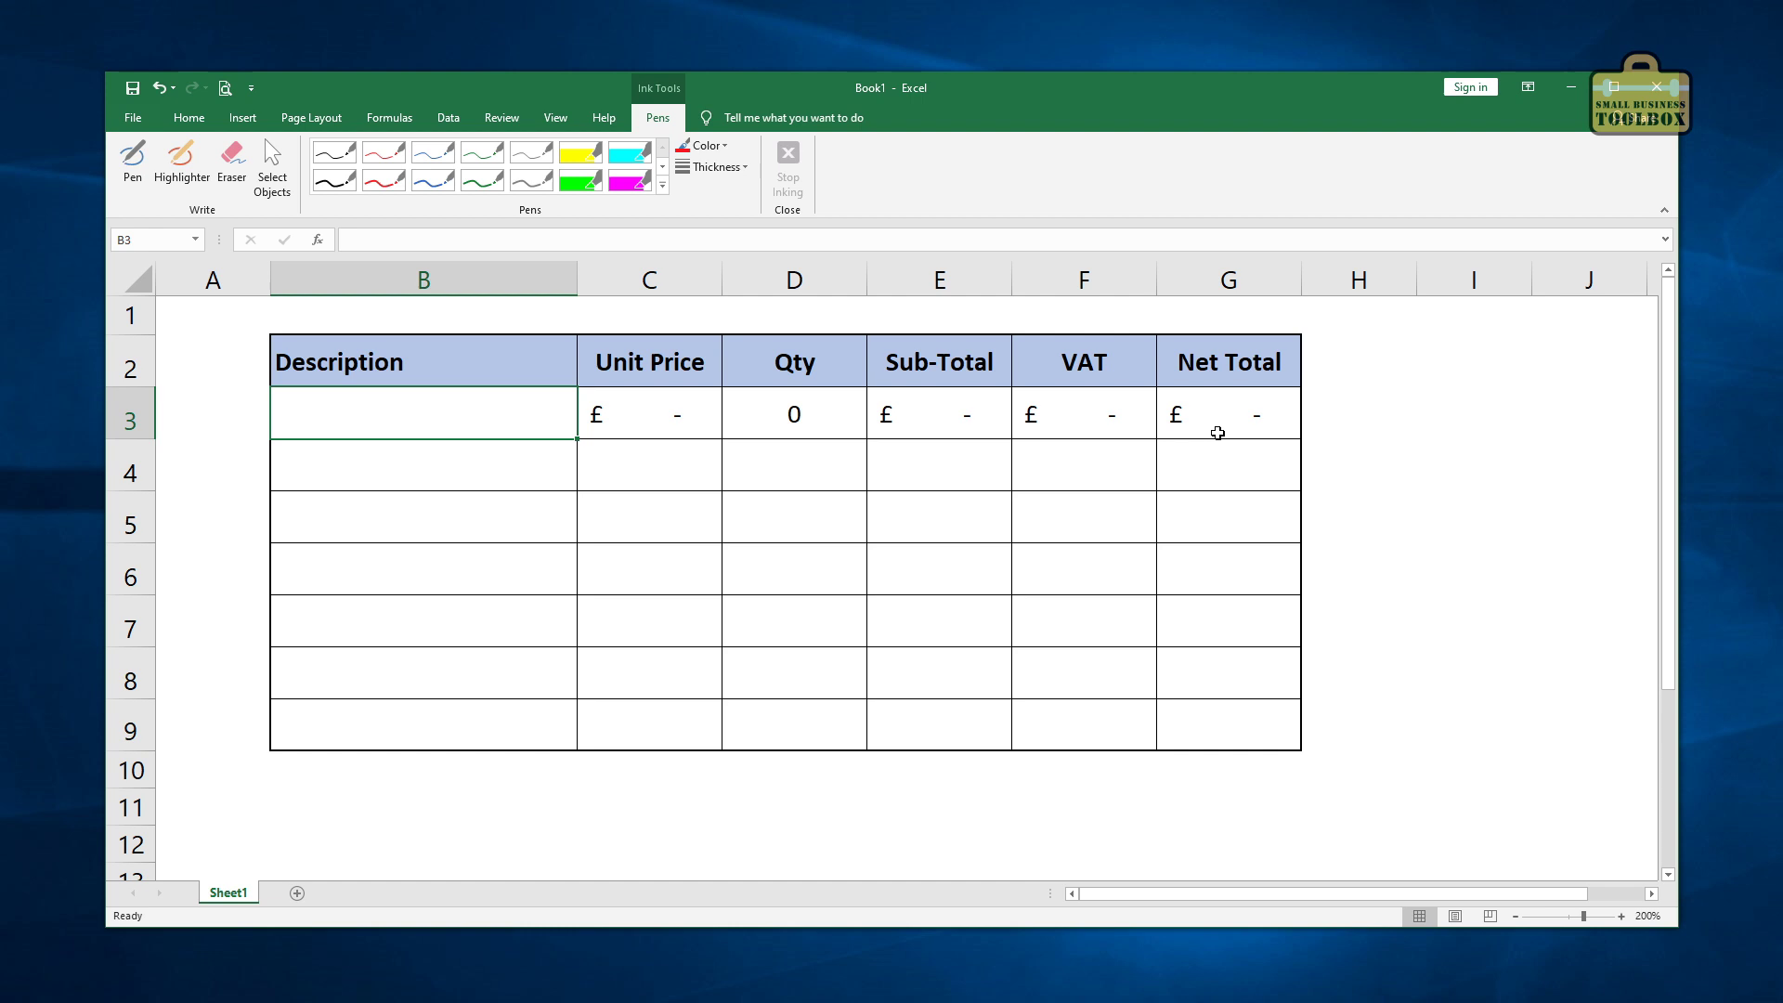
click(625, 472)
click(529, 409)
click(590, 472)
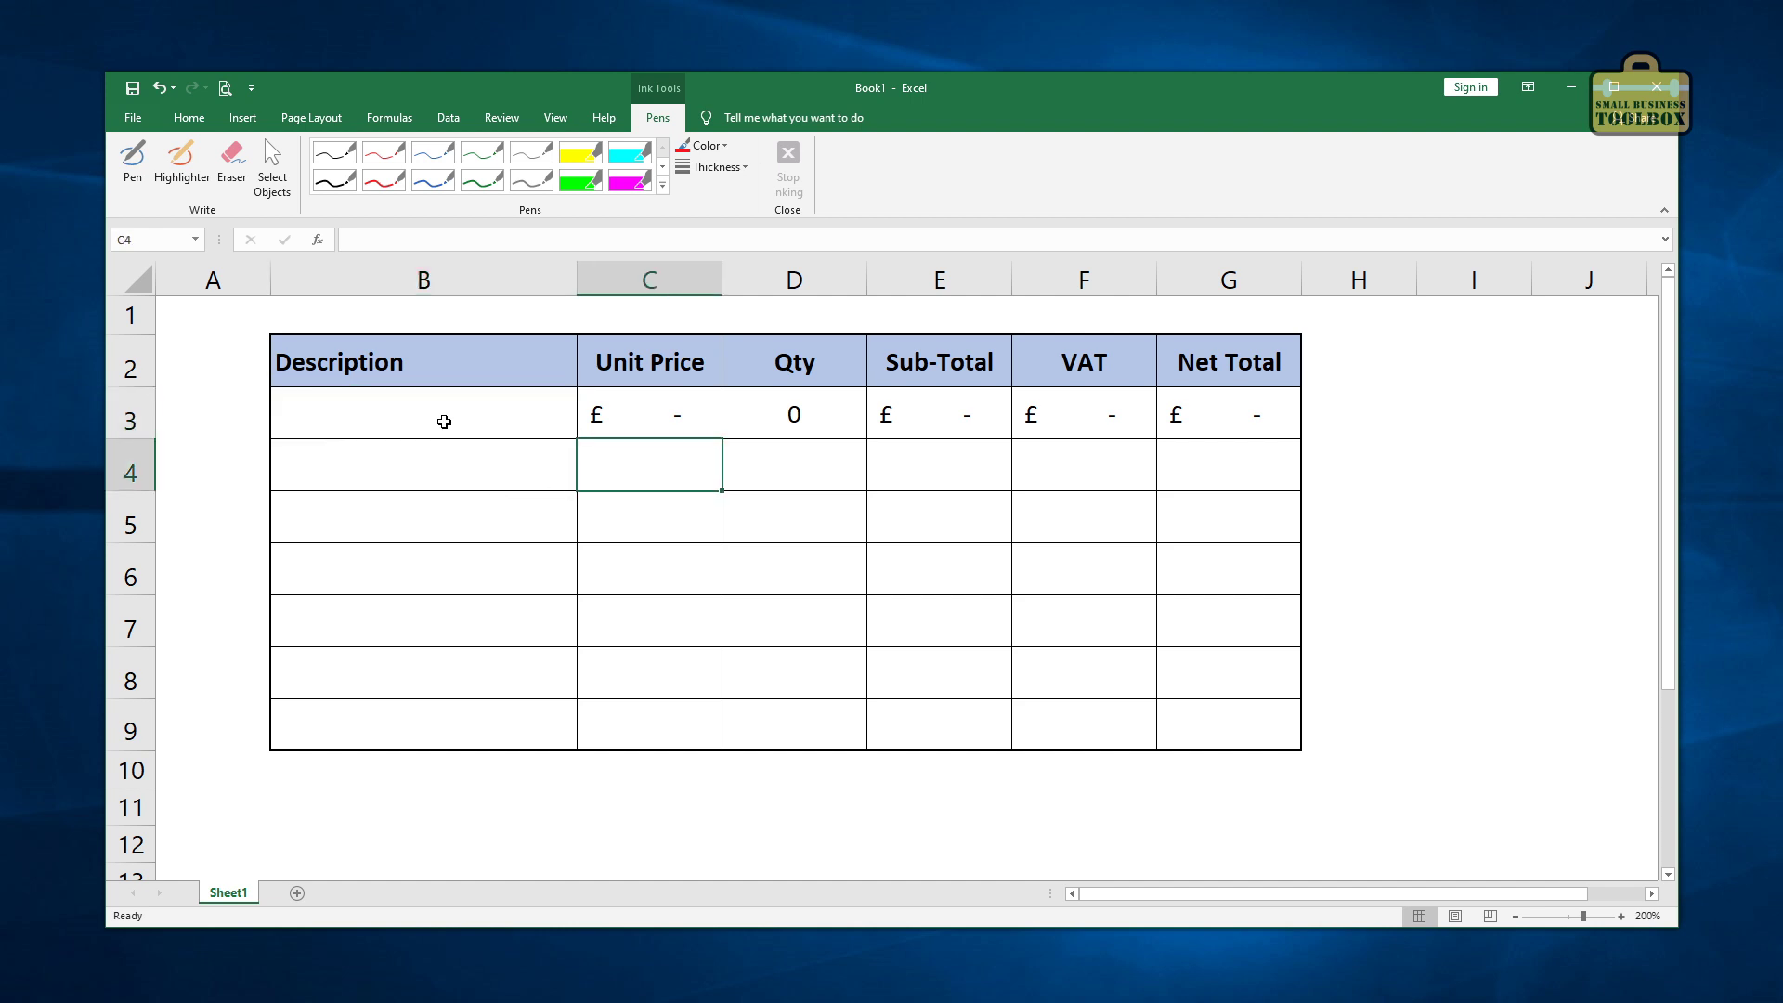
click(444, 422)
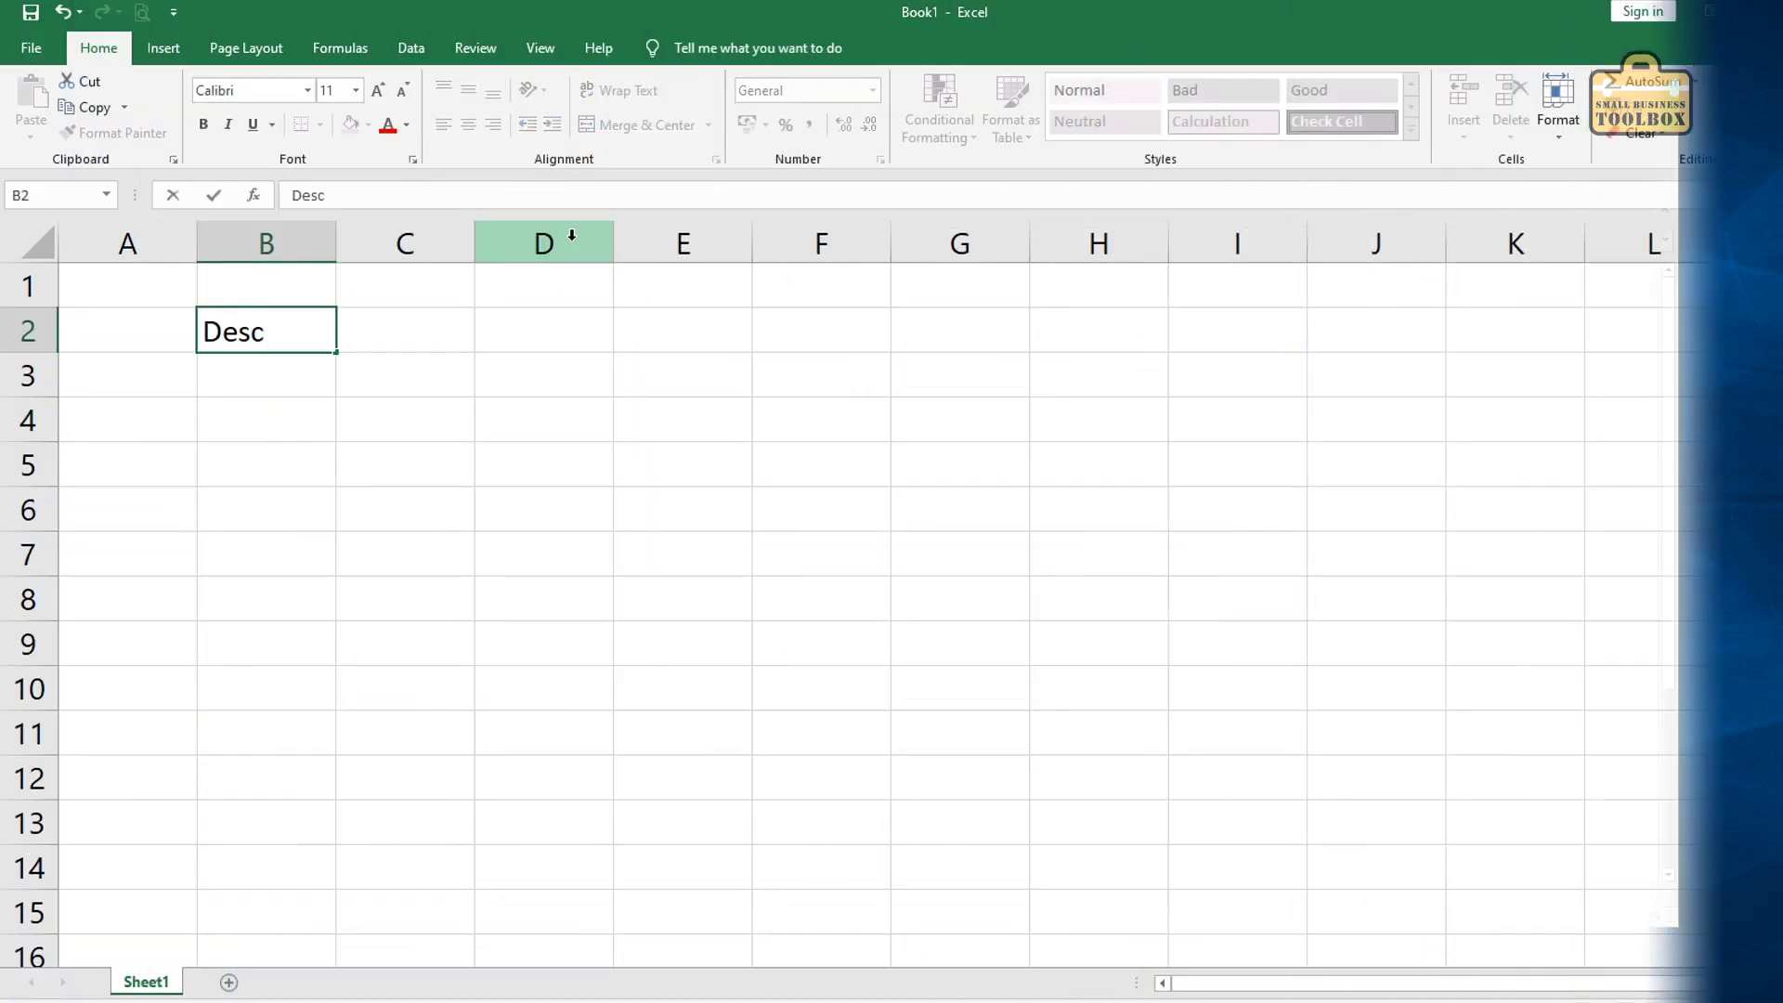
Step: Enter the headers Description, Unit Price, Qty, Sub-Total, VAT and Net Total in row 2
text(ription)
key(Tab)
text(Unit Price)
key(Tab)
text(Qty)
key(Tab)
text(Su)
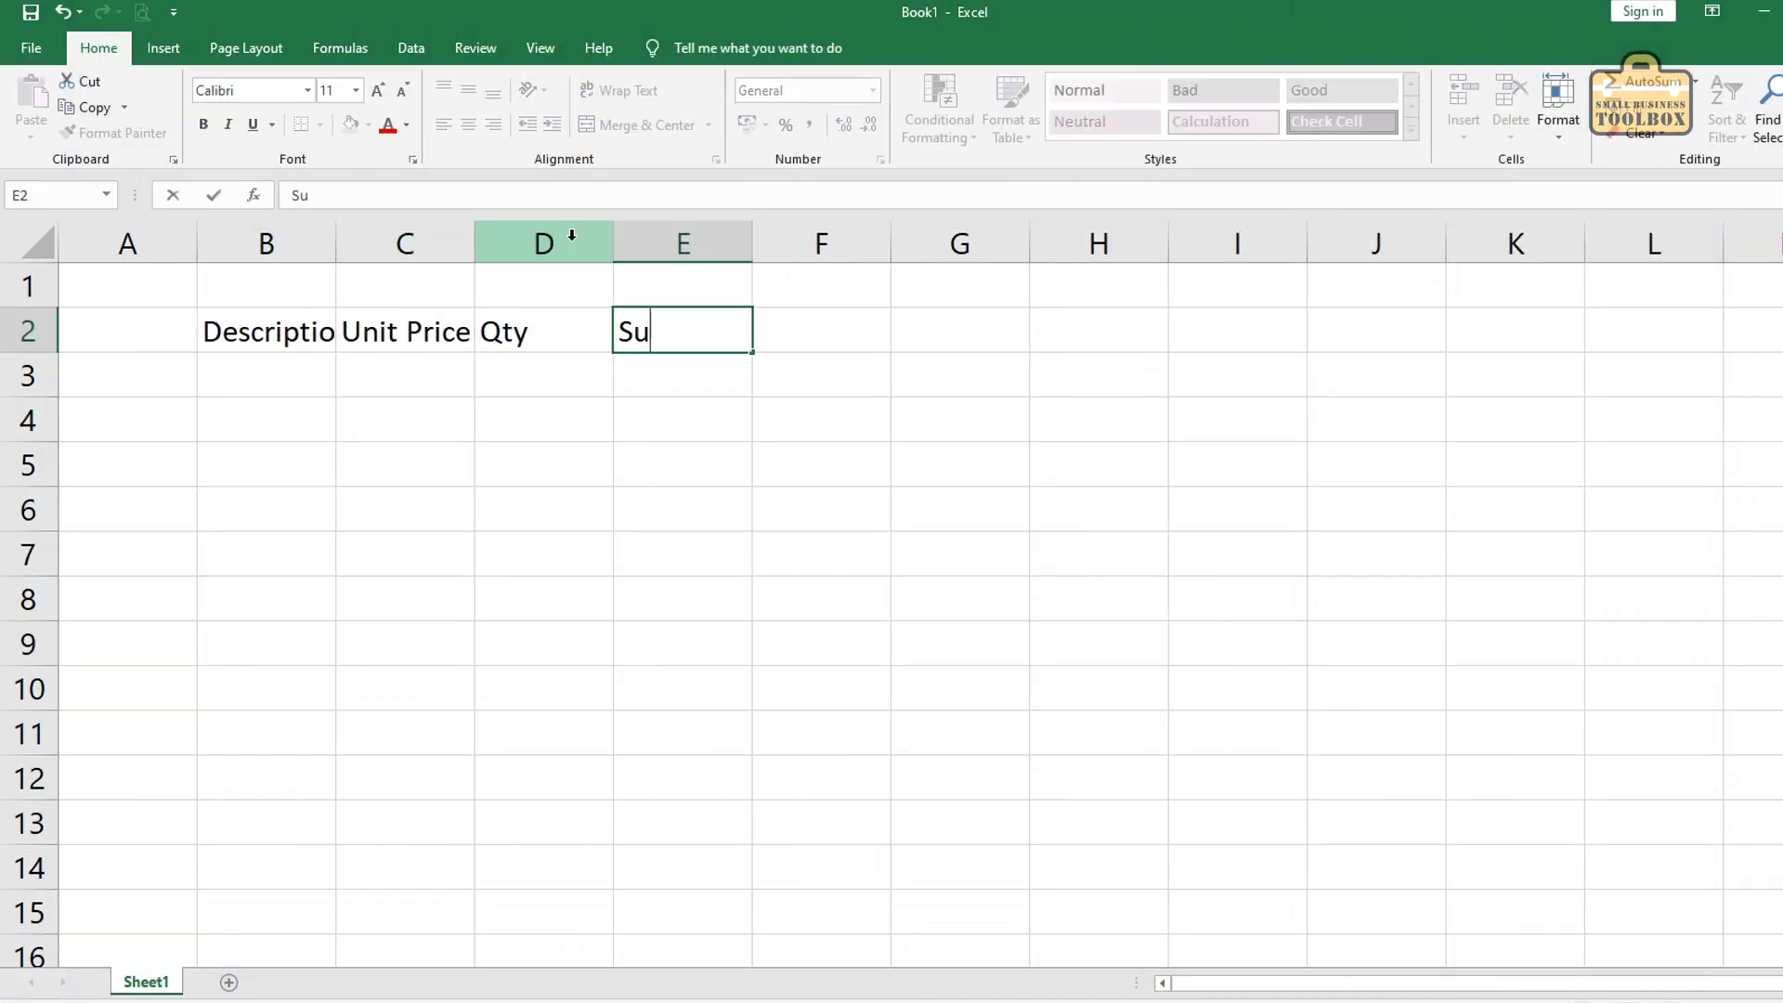
text(b-Total)
key(Tab)
text(VAT)
key(Tab)
text(Net Total)
key(Return)
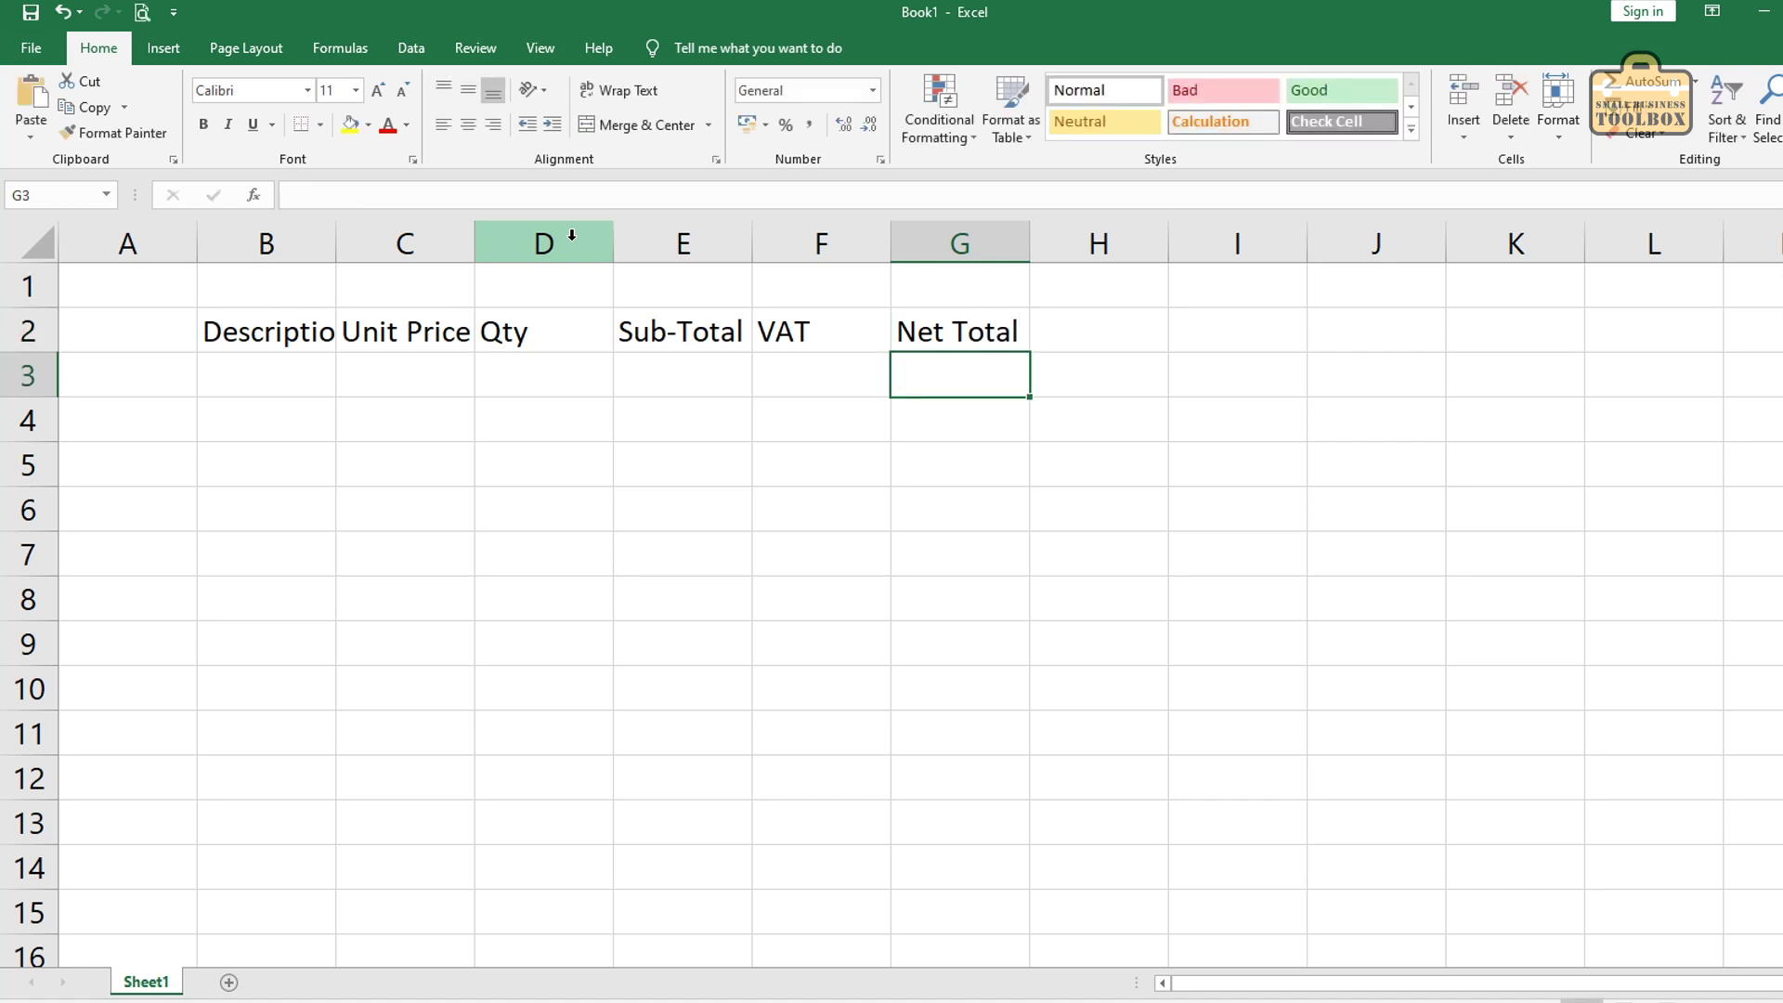
Step: Widen column B, equalise columns C to G, and enter a Test row with price 20 and quantity 5
drag(335, 243, 1439, 243)
click(975, 433)
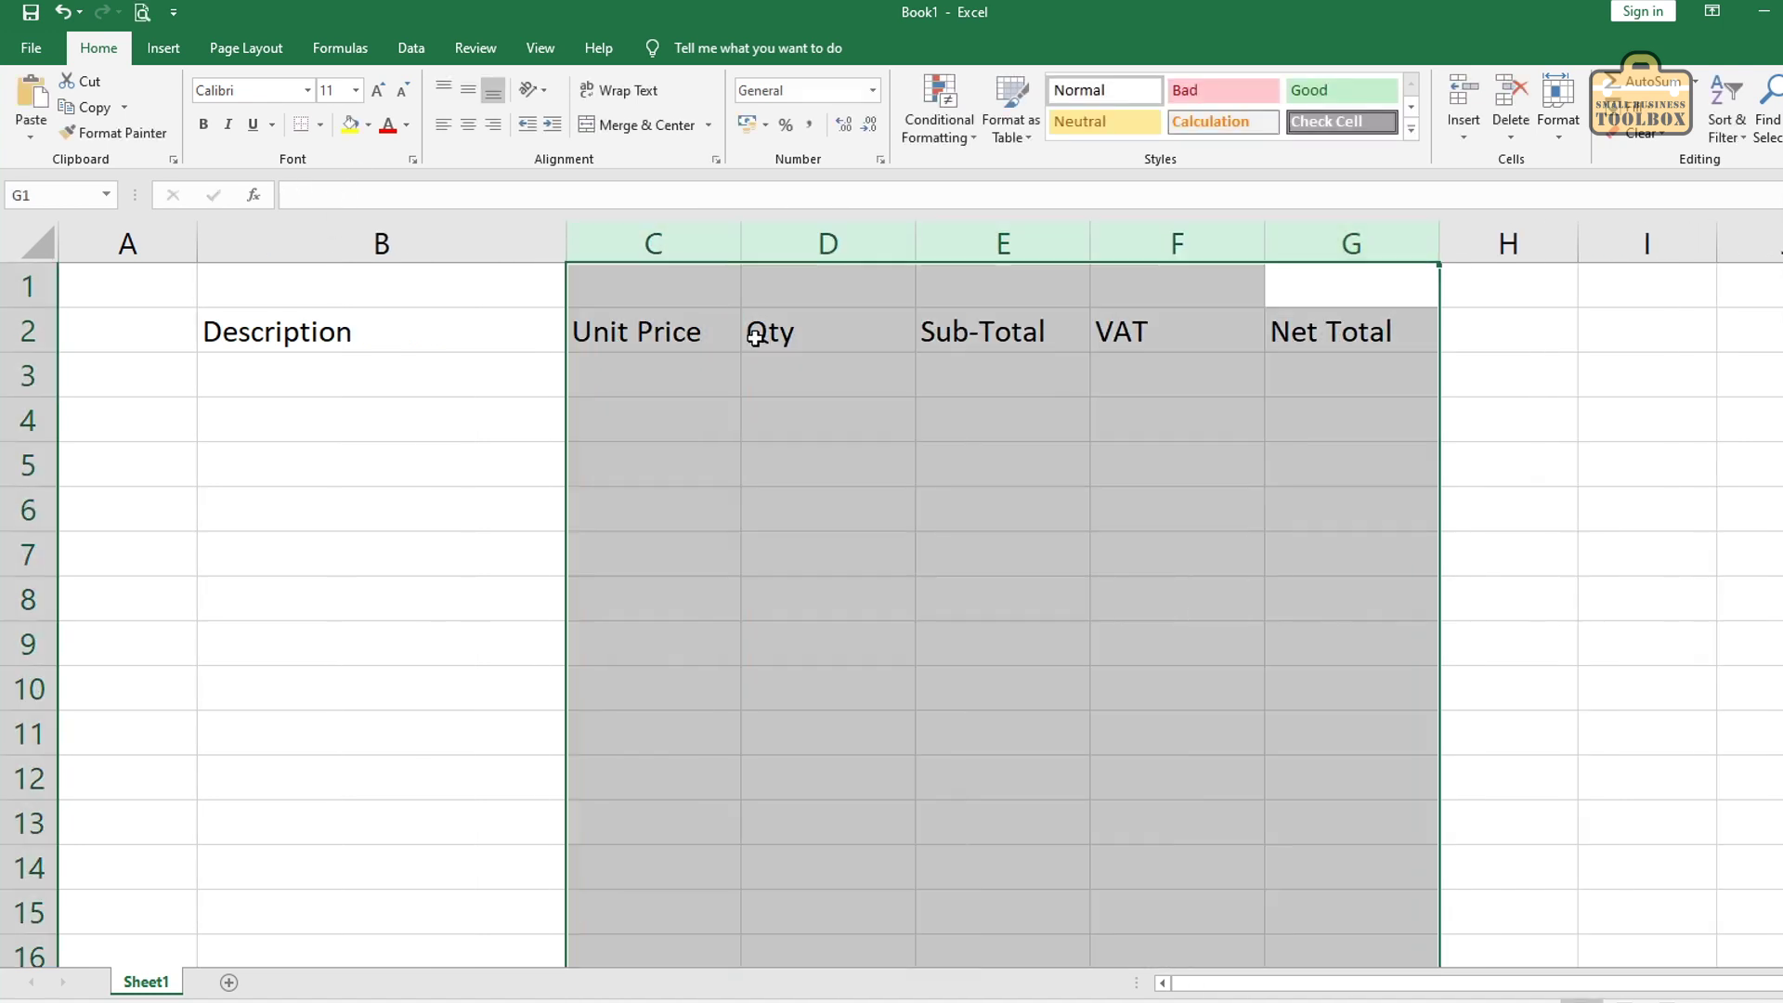
click(402, 398)
text(Test)
key(Tab)
text(2)
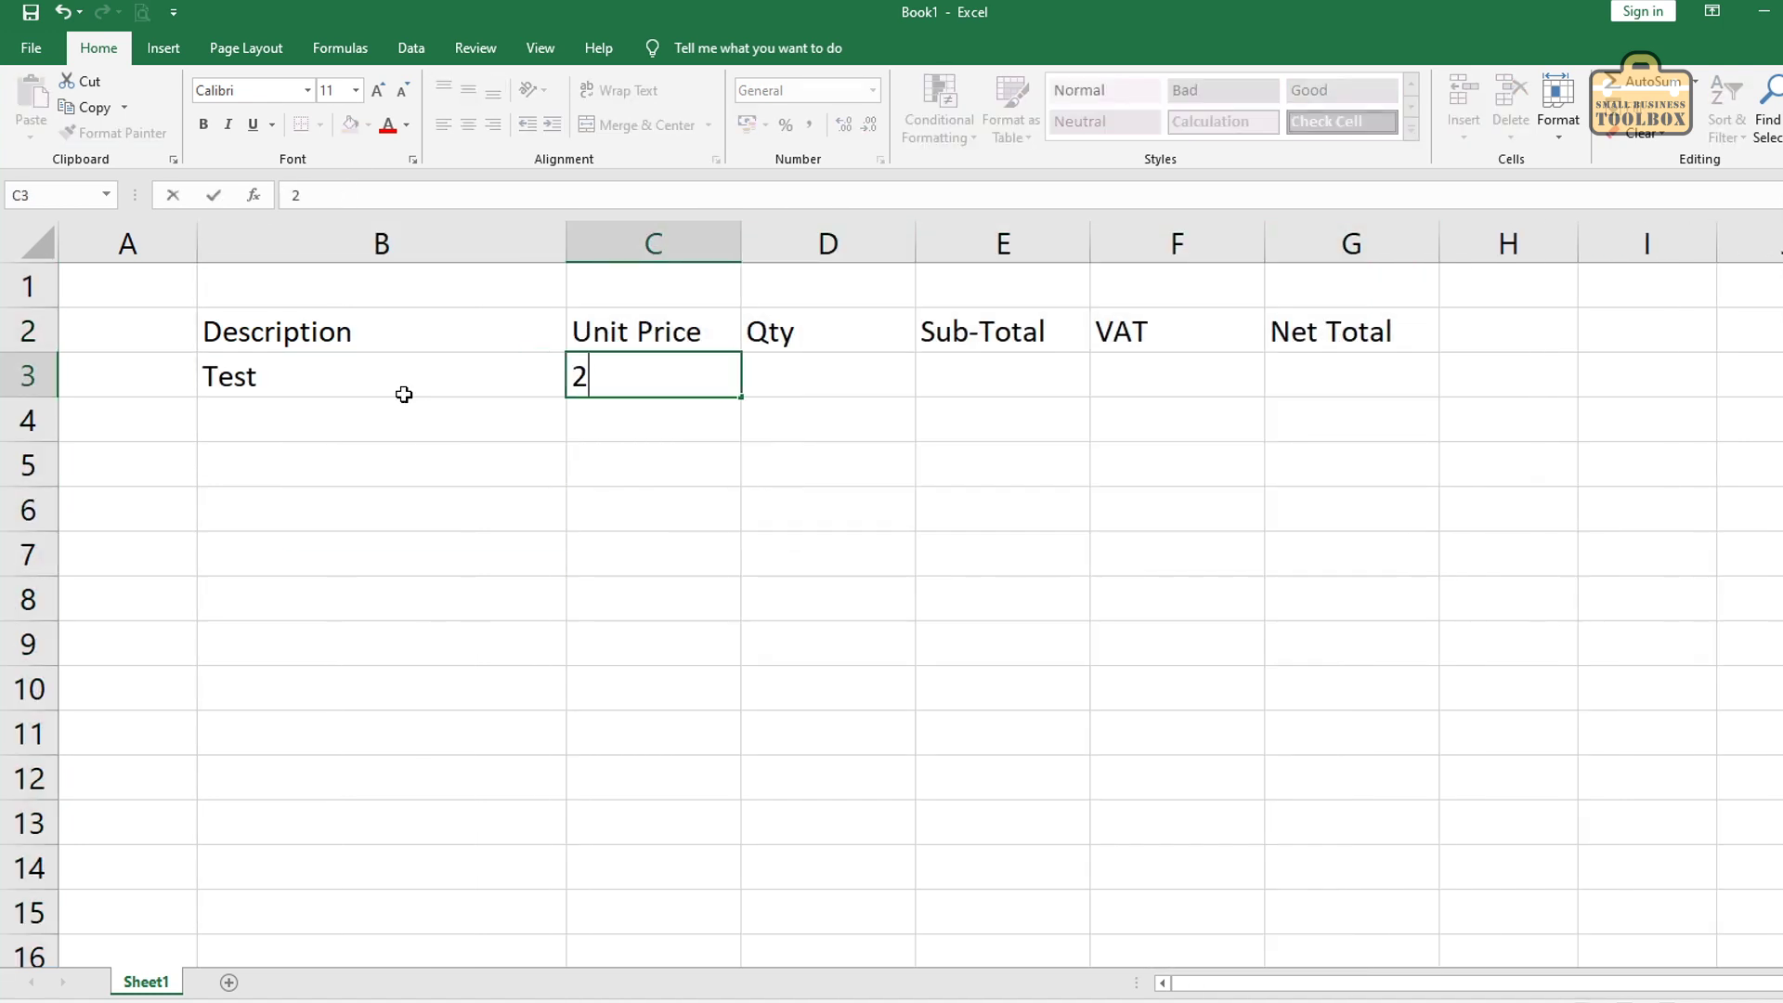
text(0)
key(Tab)
text(5)
key(Tab)
Step: Format Unit Price as £ accounting and centre the Qty column
click(653, 243)
click(745, 123)
click(828, 243)
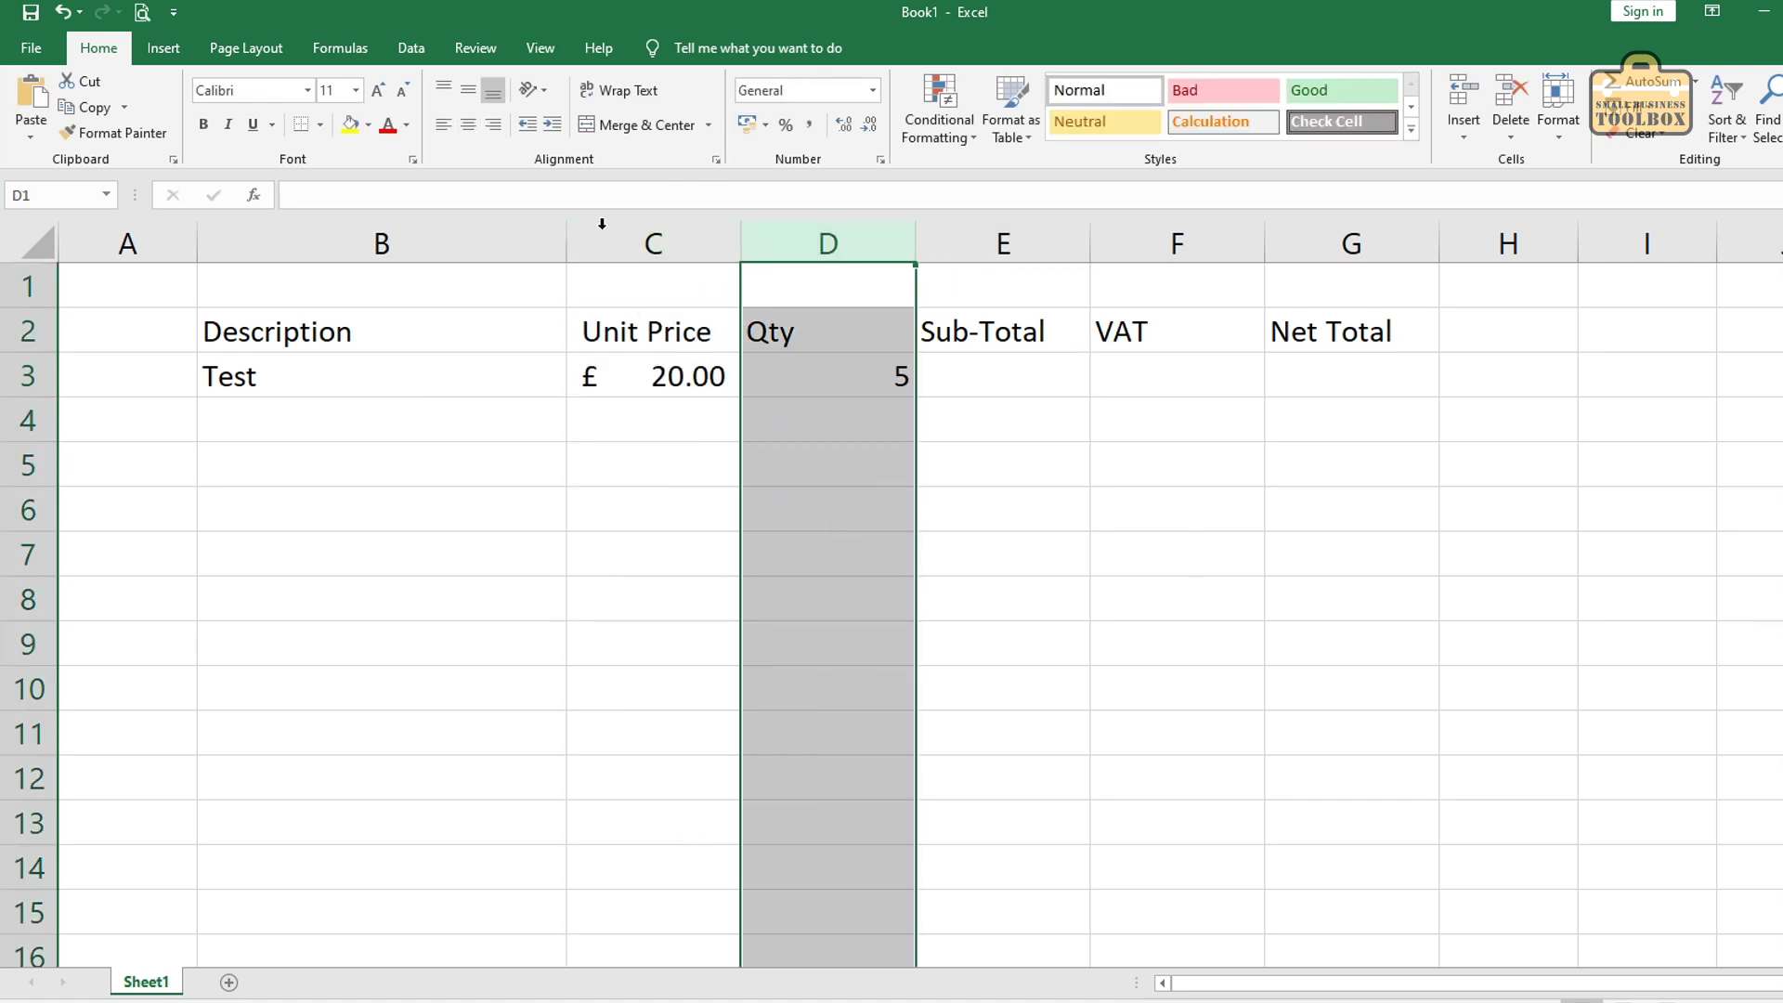
click(468, 124)
Step: Put the Sub-Total formula =C3*D3 in E3
click(982, 375)
text(=)
click(680, 399)
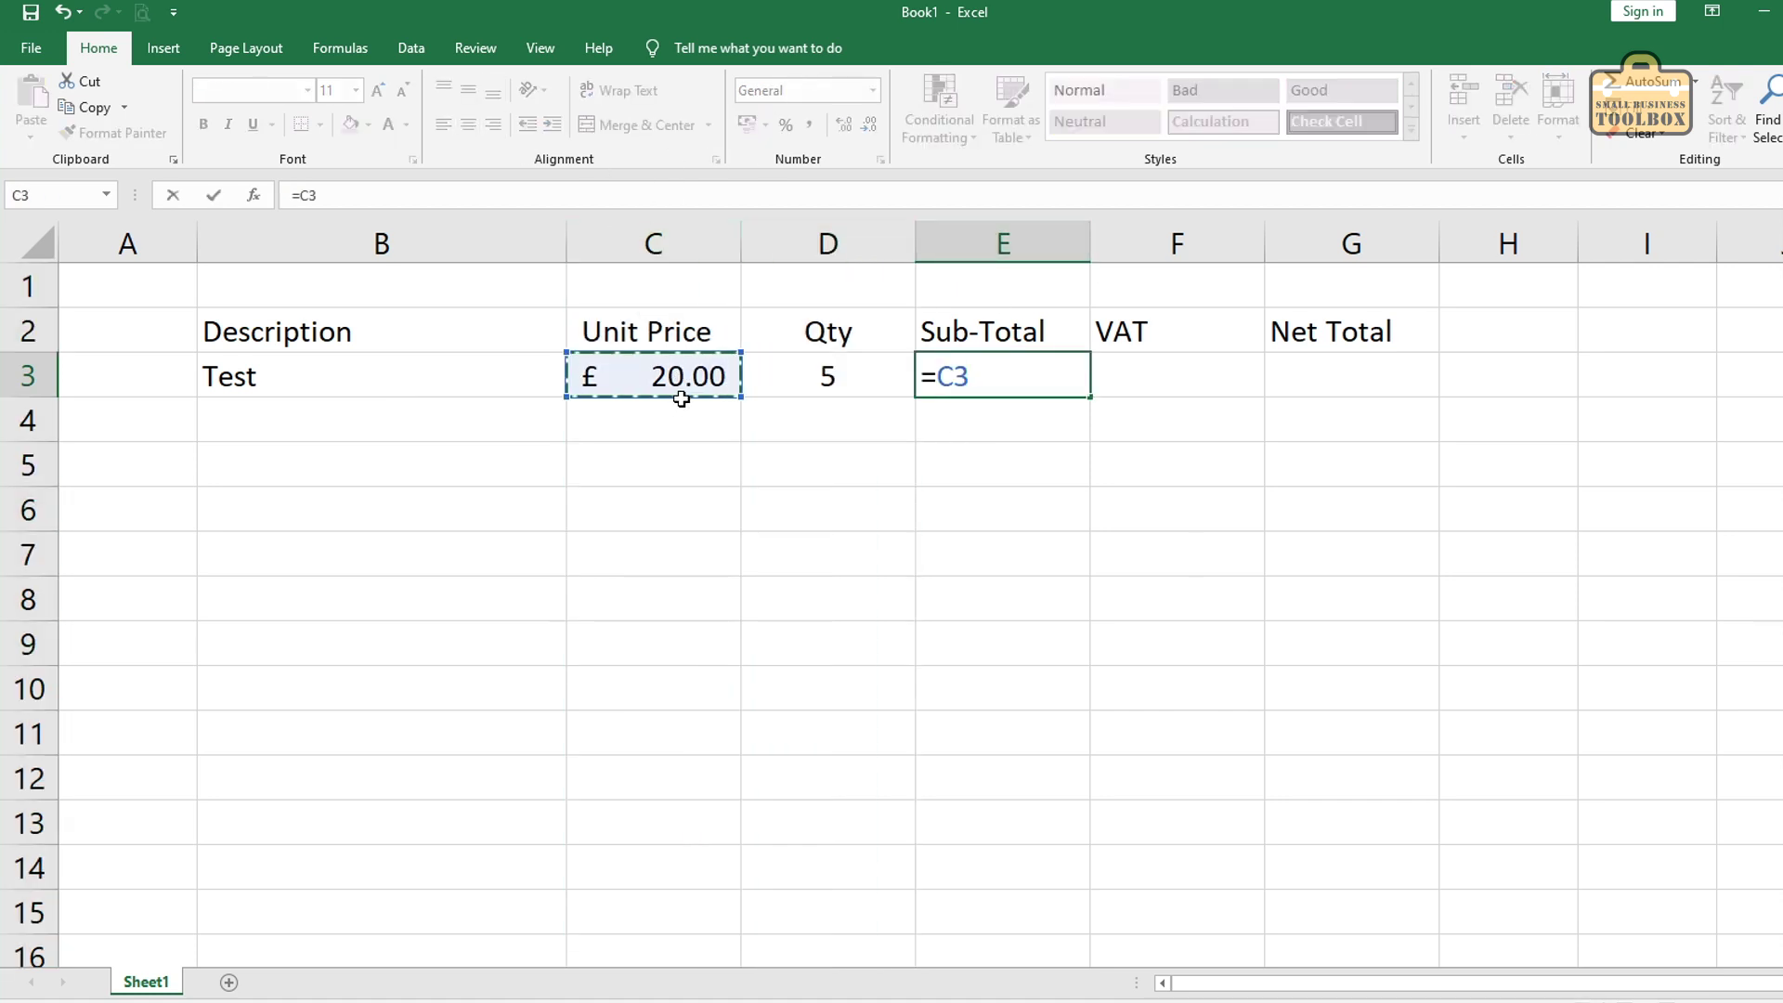
text(*)
click(828, 376)
key(Return)
Step: Add the VAT formula in F3, correcting it to =E3*0.2
click(1160, 381)
text(=)
click(1003, 374)
text(*1.)
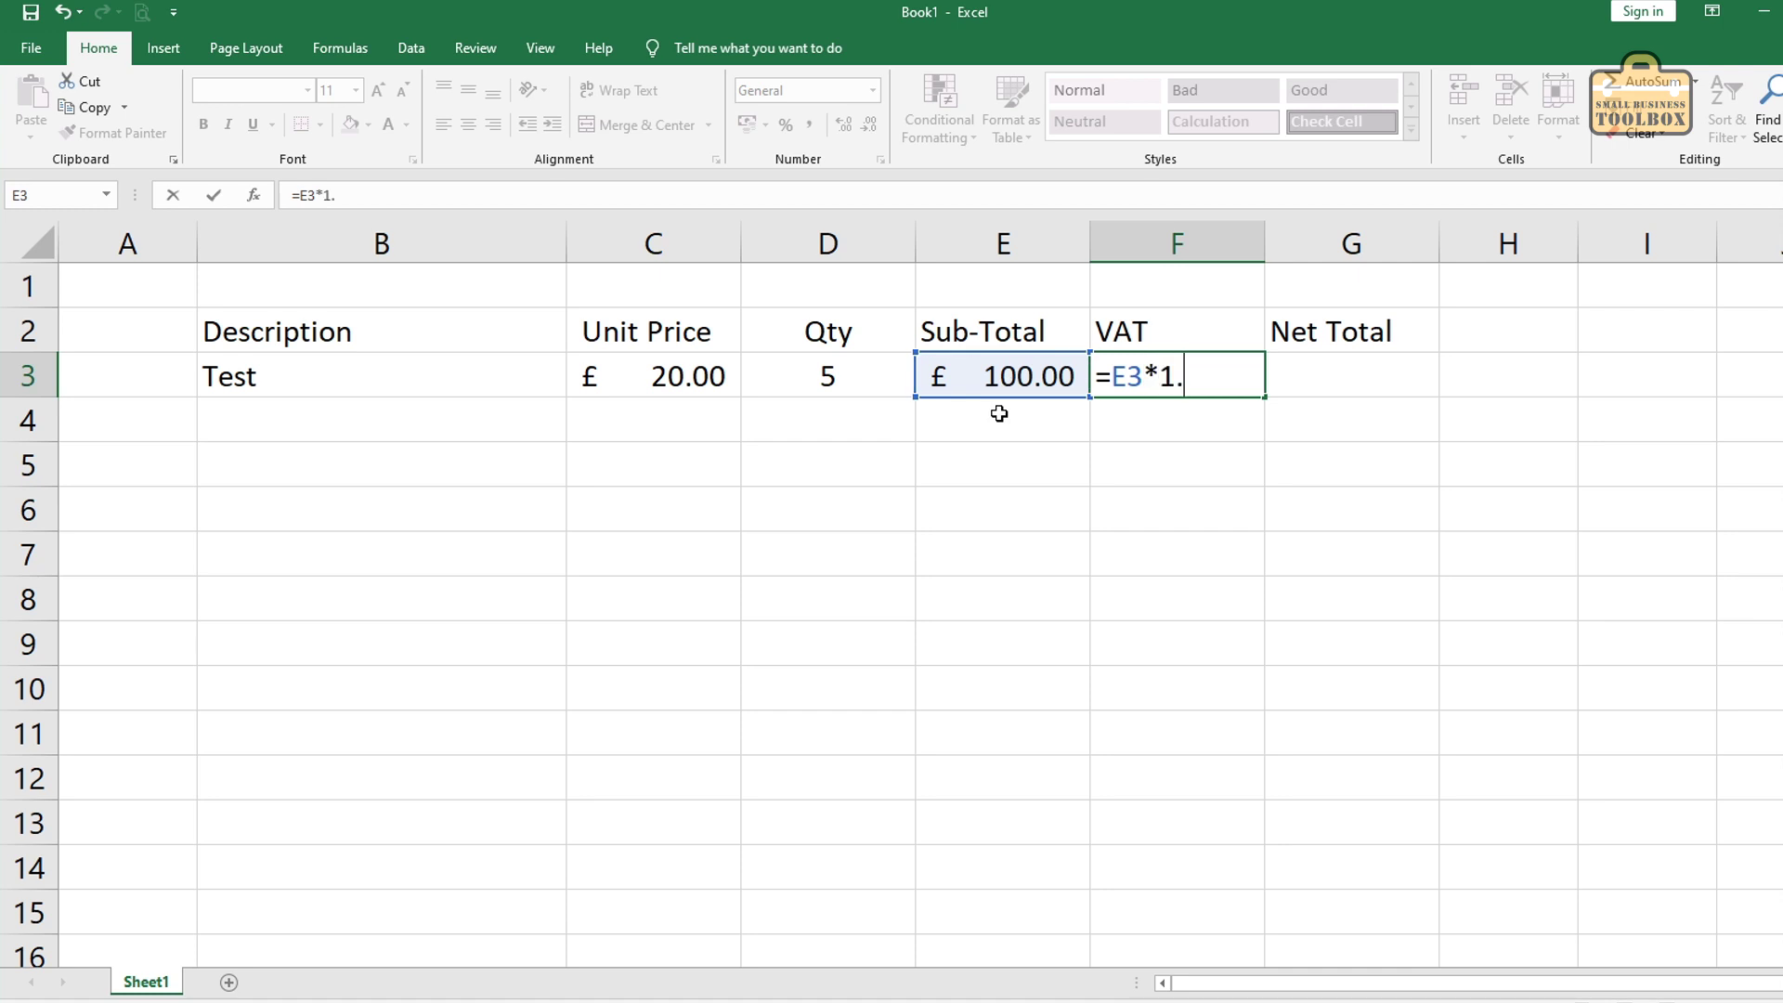
text(2)
key(Return)
click(1176, 376)
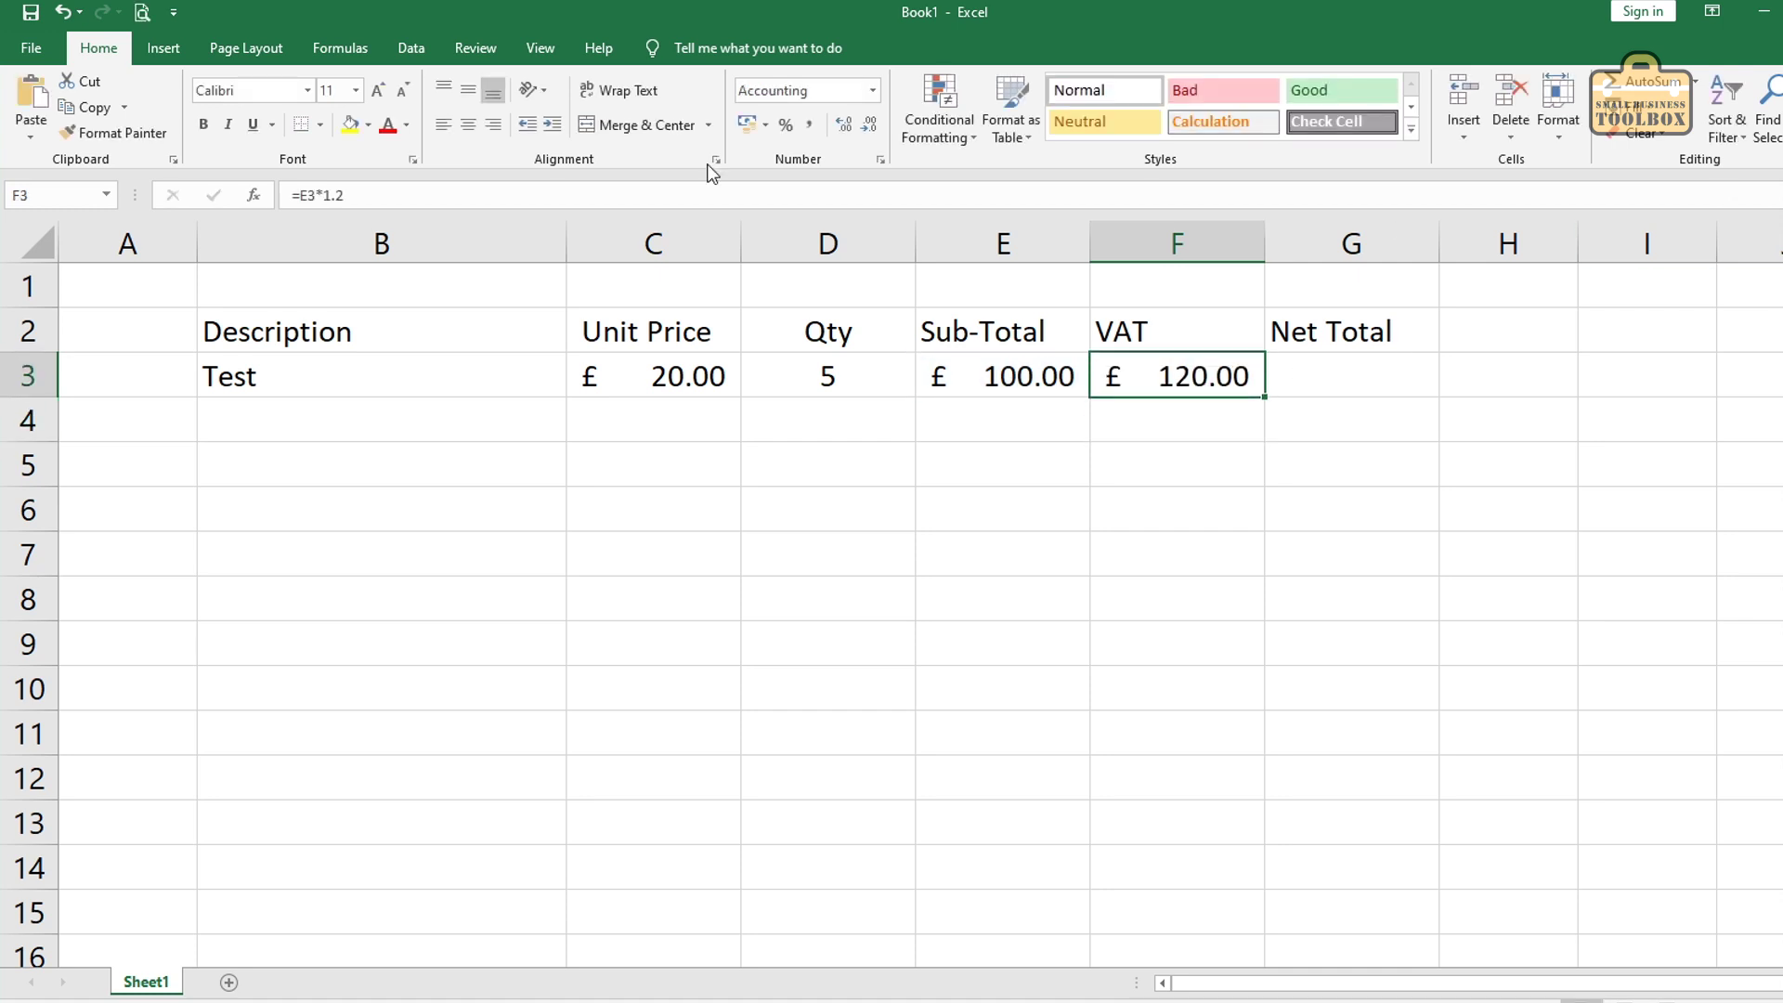
key(F2)
key(Left)
key(Left)
key(BackSpace)
text(0)
key(Return)
Step: Put the Net Total formula =E3+F3 in G3
click(1300, 376)
text(=)
click(1065, 401)
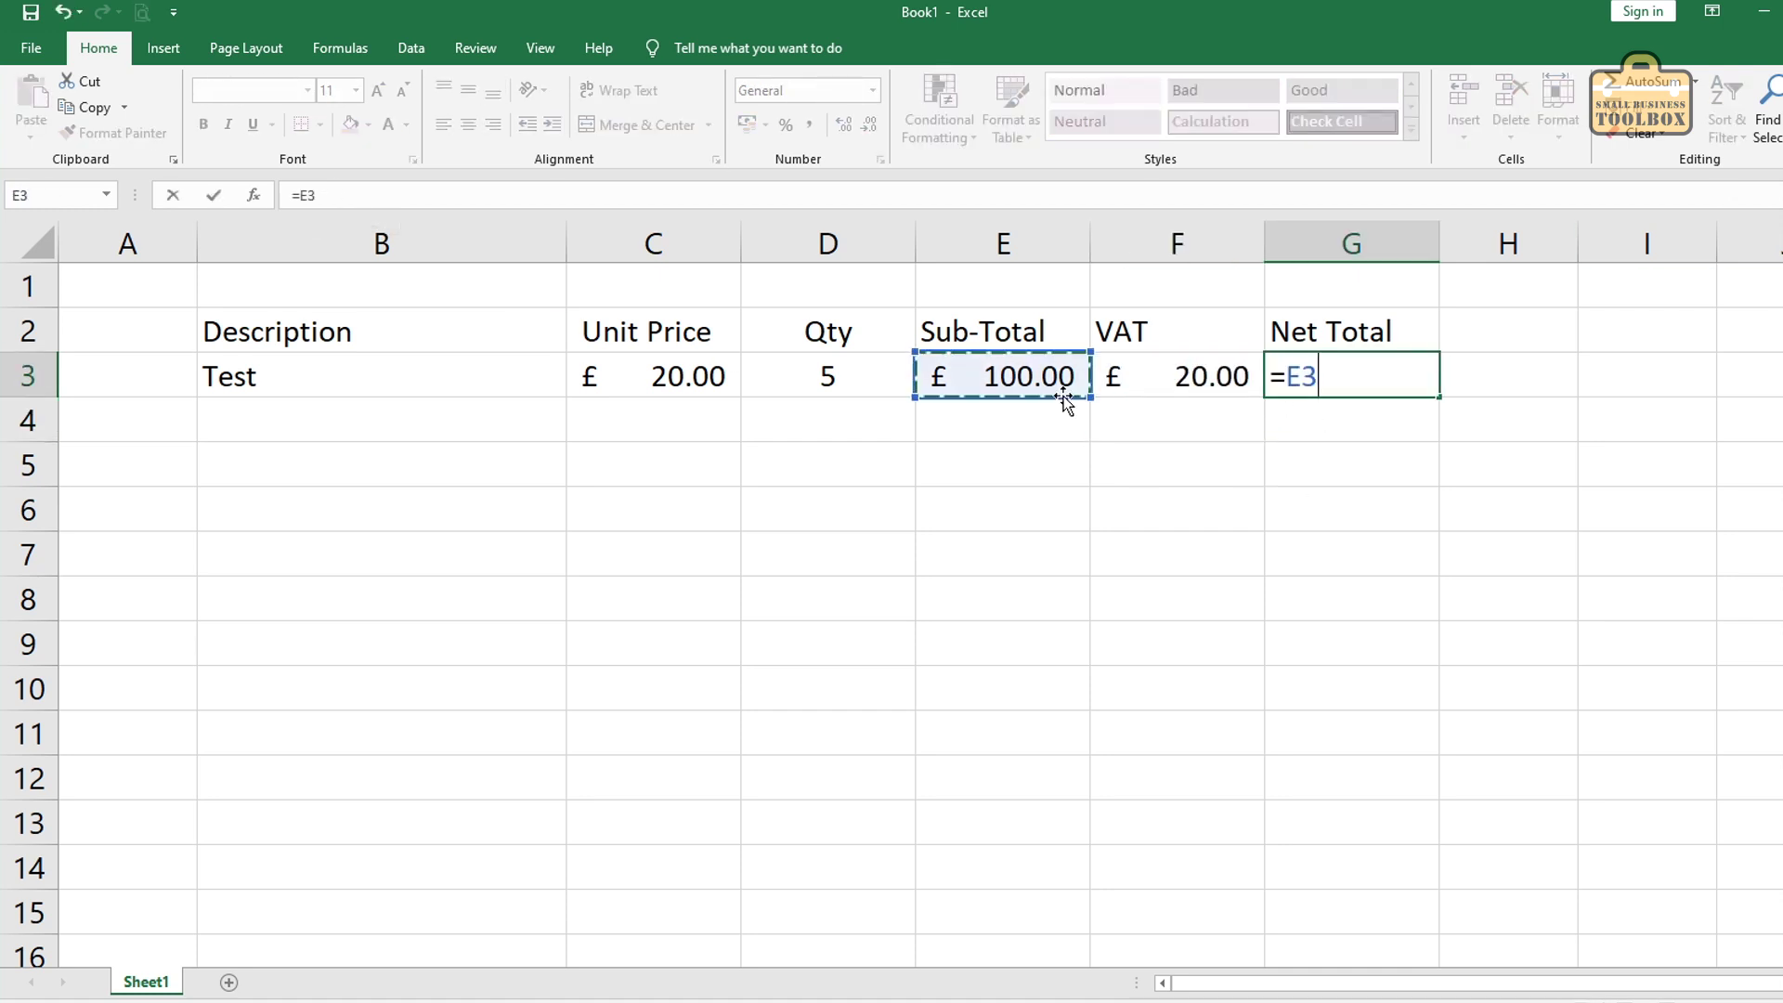
text(+)
click(1176, 381)
key(Return)
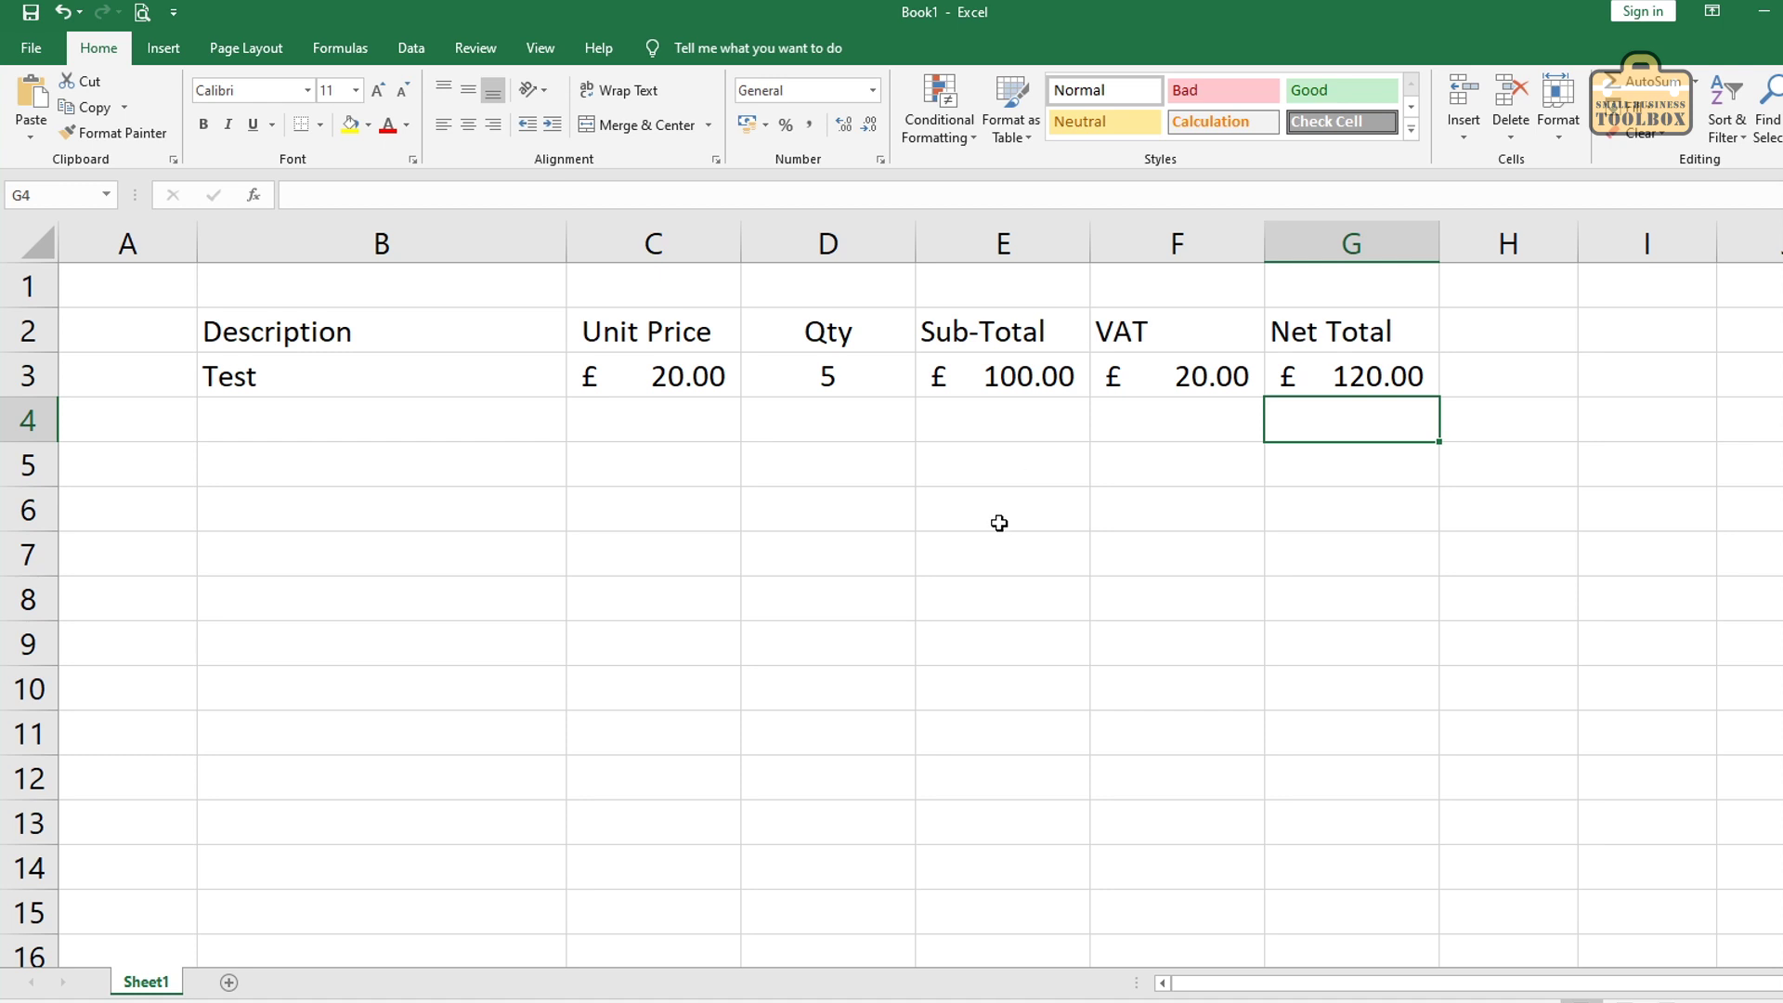
Step: Fill Test and the row 3 formulas down to row 9 and give B2:G9 All Borders
click(448, 376)
drag(565, 397, 577, 677)
drag(650, 376, 1346, 376)
drag(1439, 397, 278, 331)
click(826, 778)
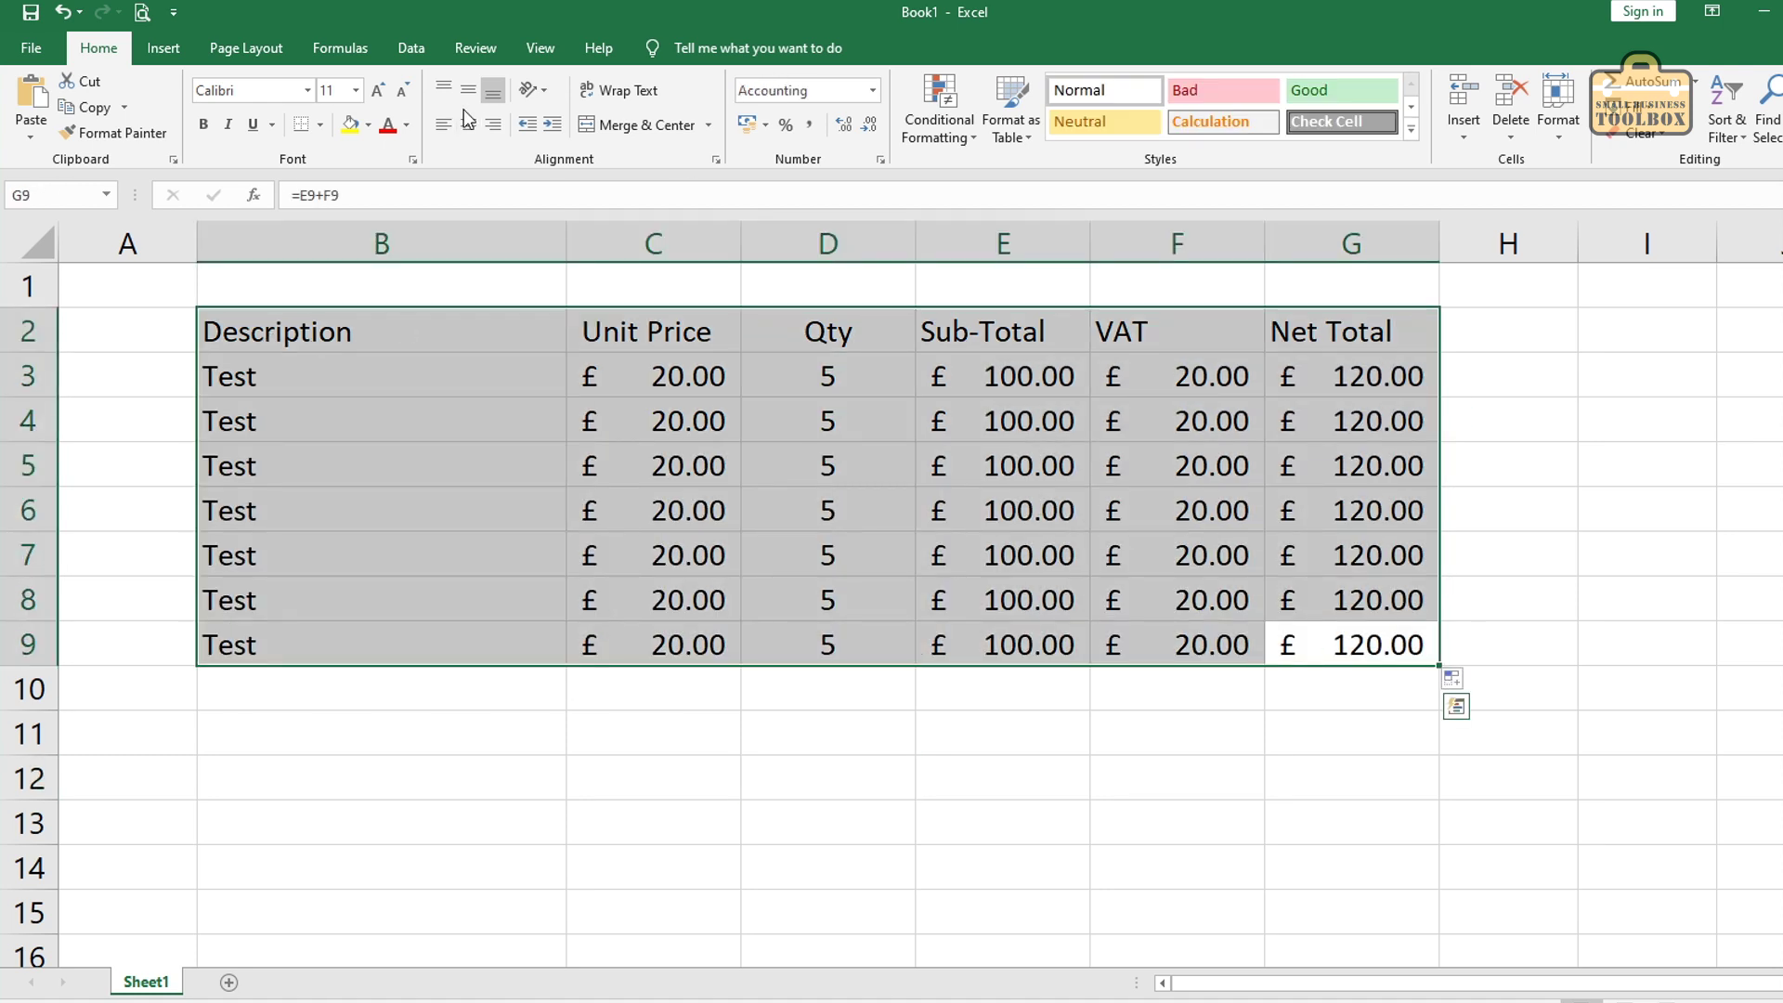
click(320, 125)
click(383, 342)
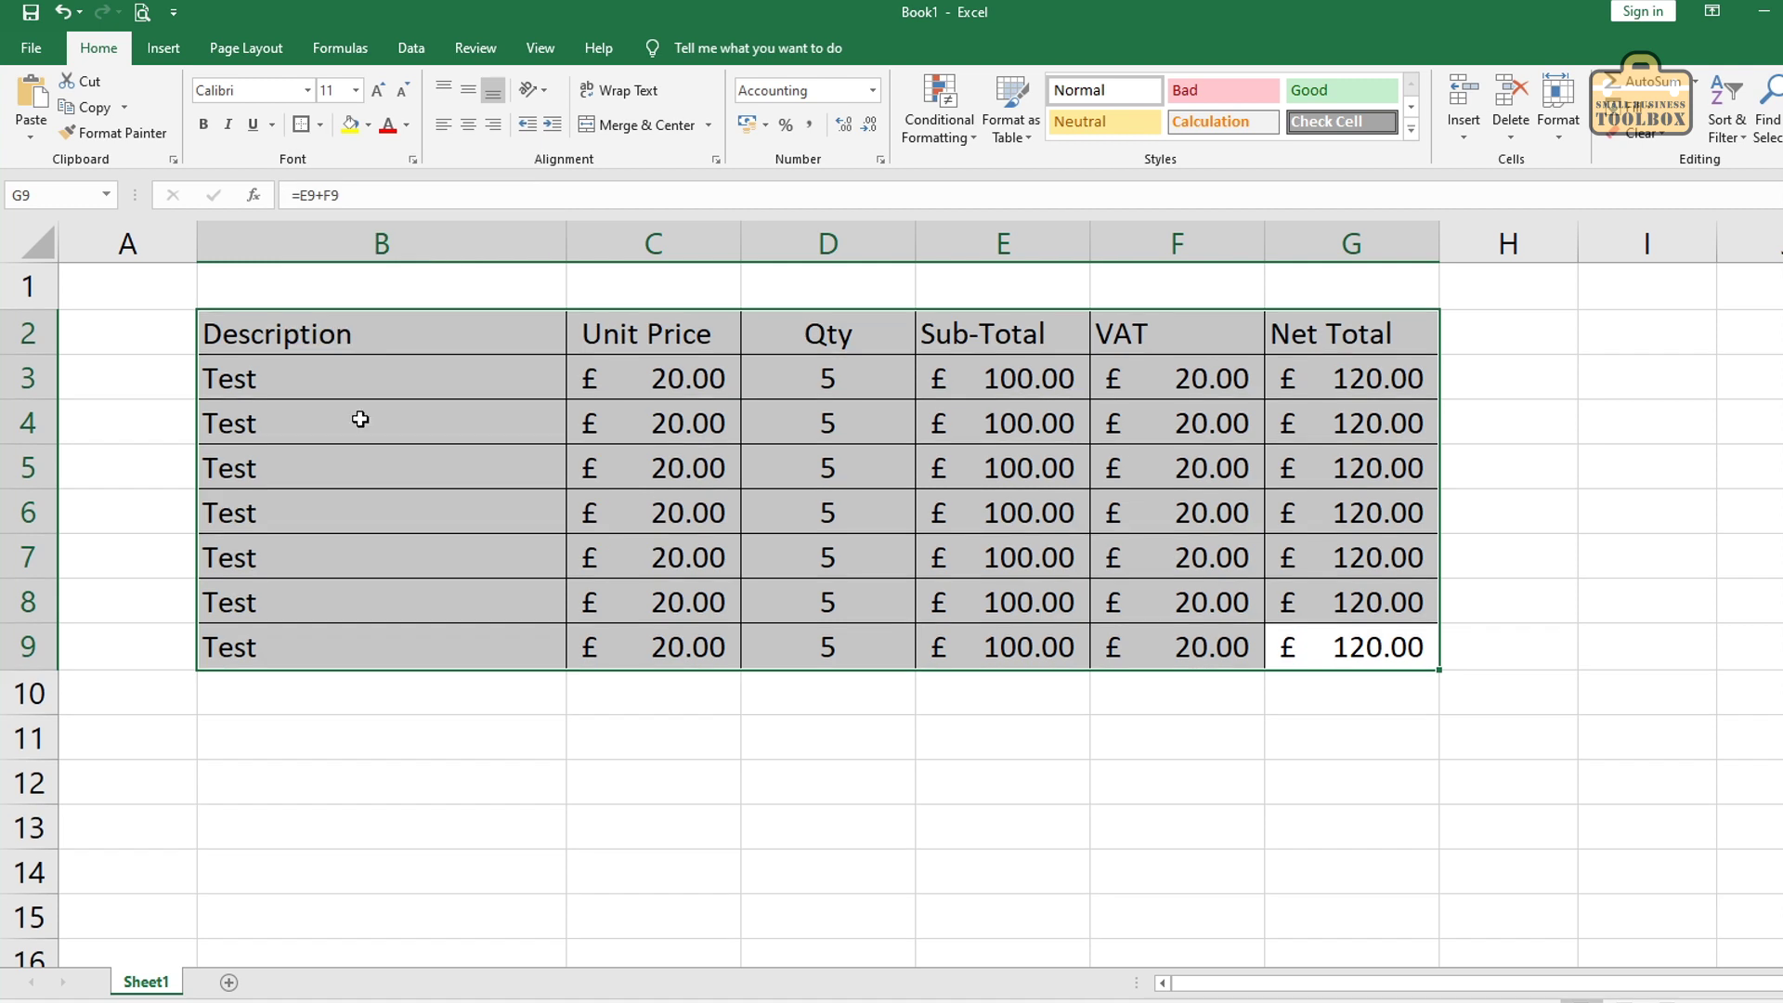
Step: Fill the sheet white to hide gridlines, make rows 2 to 9 taller, and centre text vertically
click(38, 243)
click(368, 125)
click(350, 177)
click(657, 599)
drag(28, 332, 28, 633)
drag(32, 633, 31, 641)
click(458, 557)
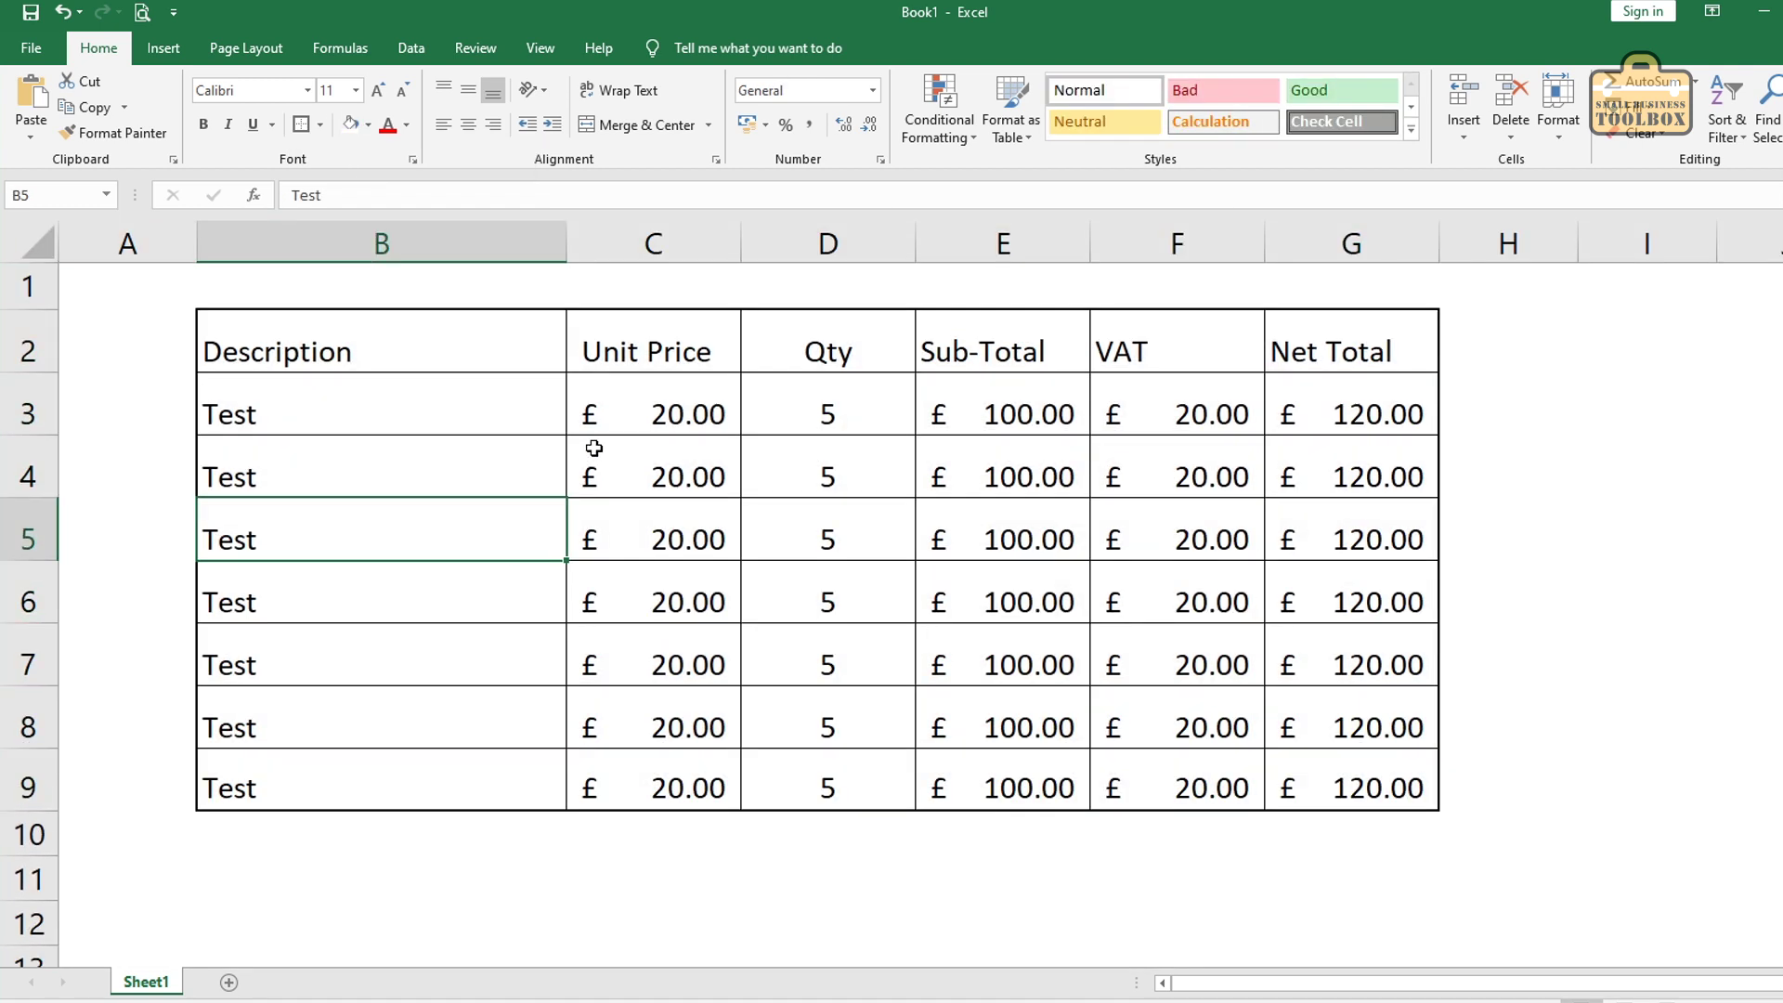
click(37, 243)
click(468, 90)
Step: Make the header row bold and centre the headers from Unit Price to Net Total
drag(1300, 344, 565, 379)
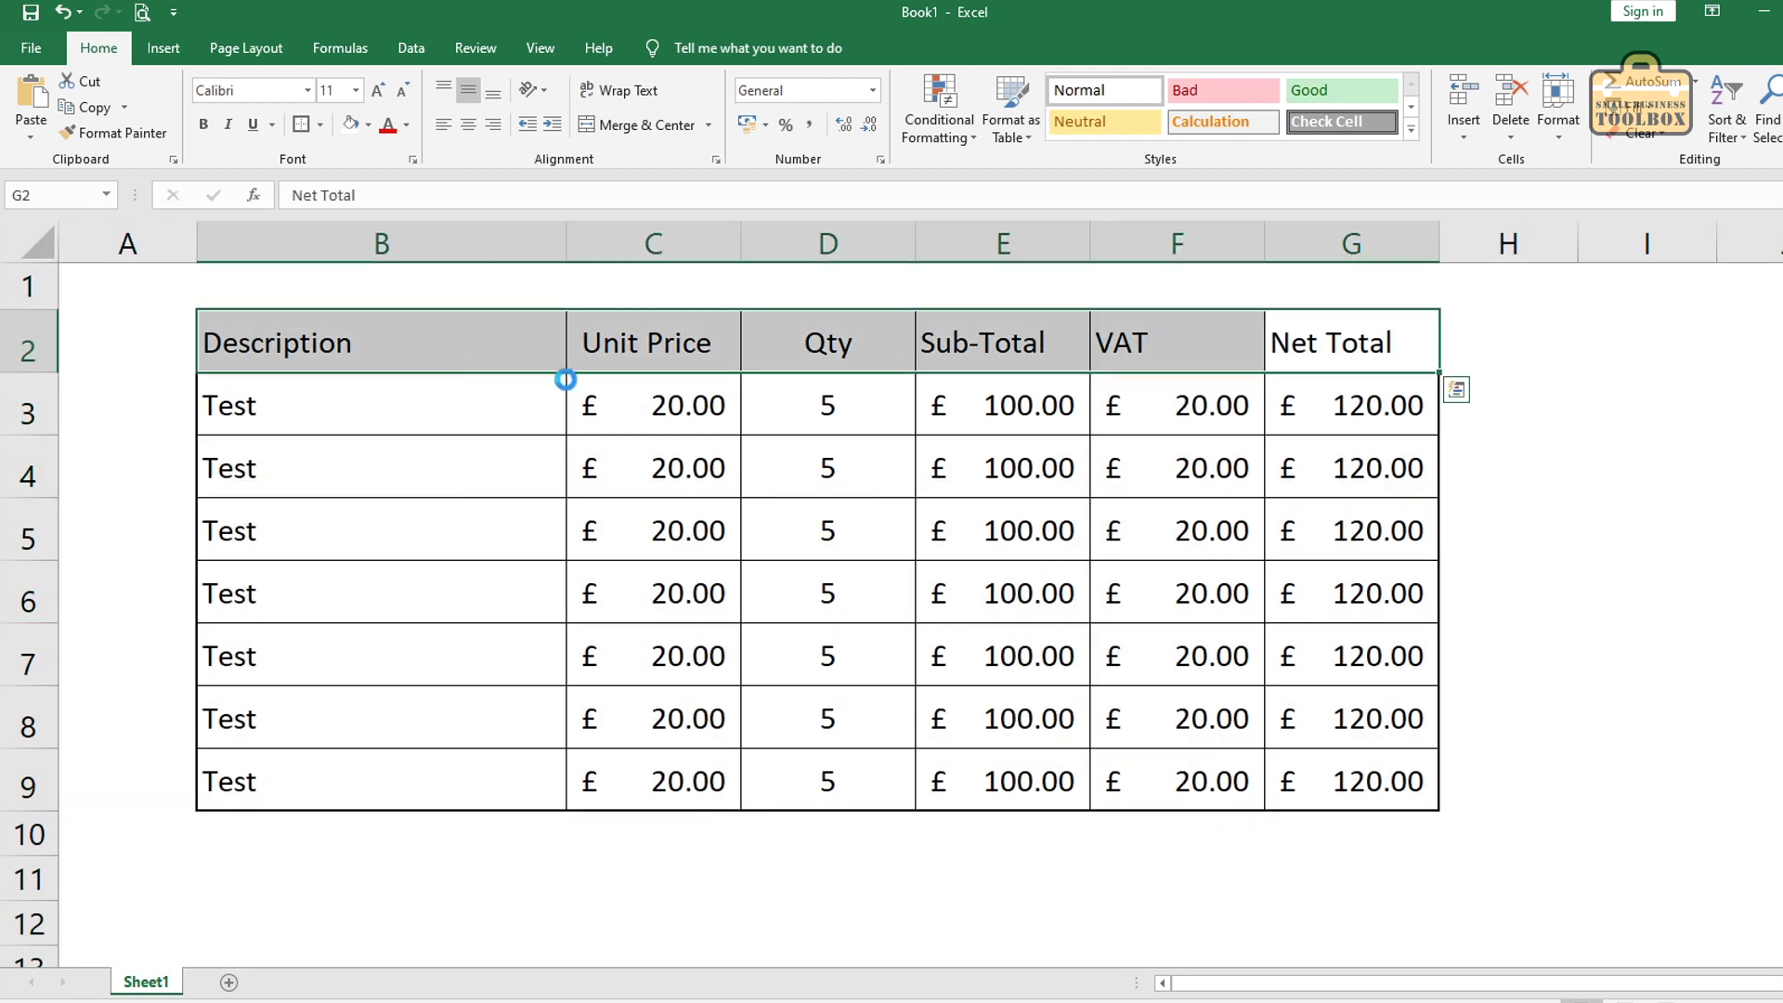
key(ctrl+b)
drag(1351, 348, 1226, 339)
click(493, 125)
click(1003, 343)
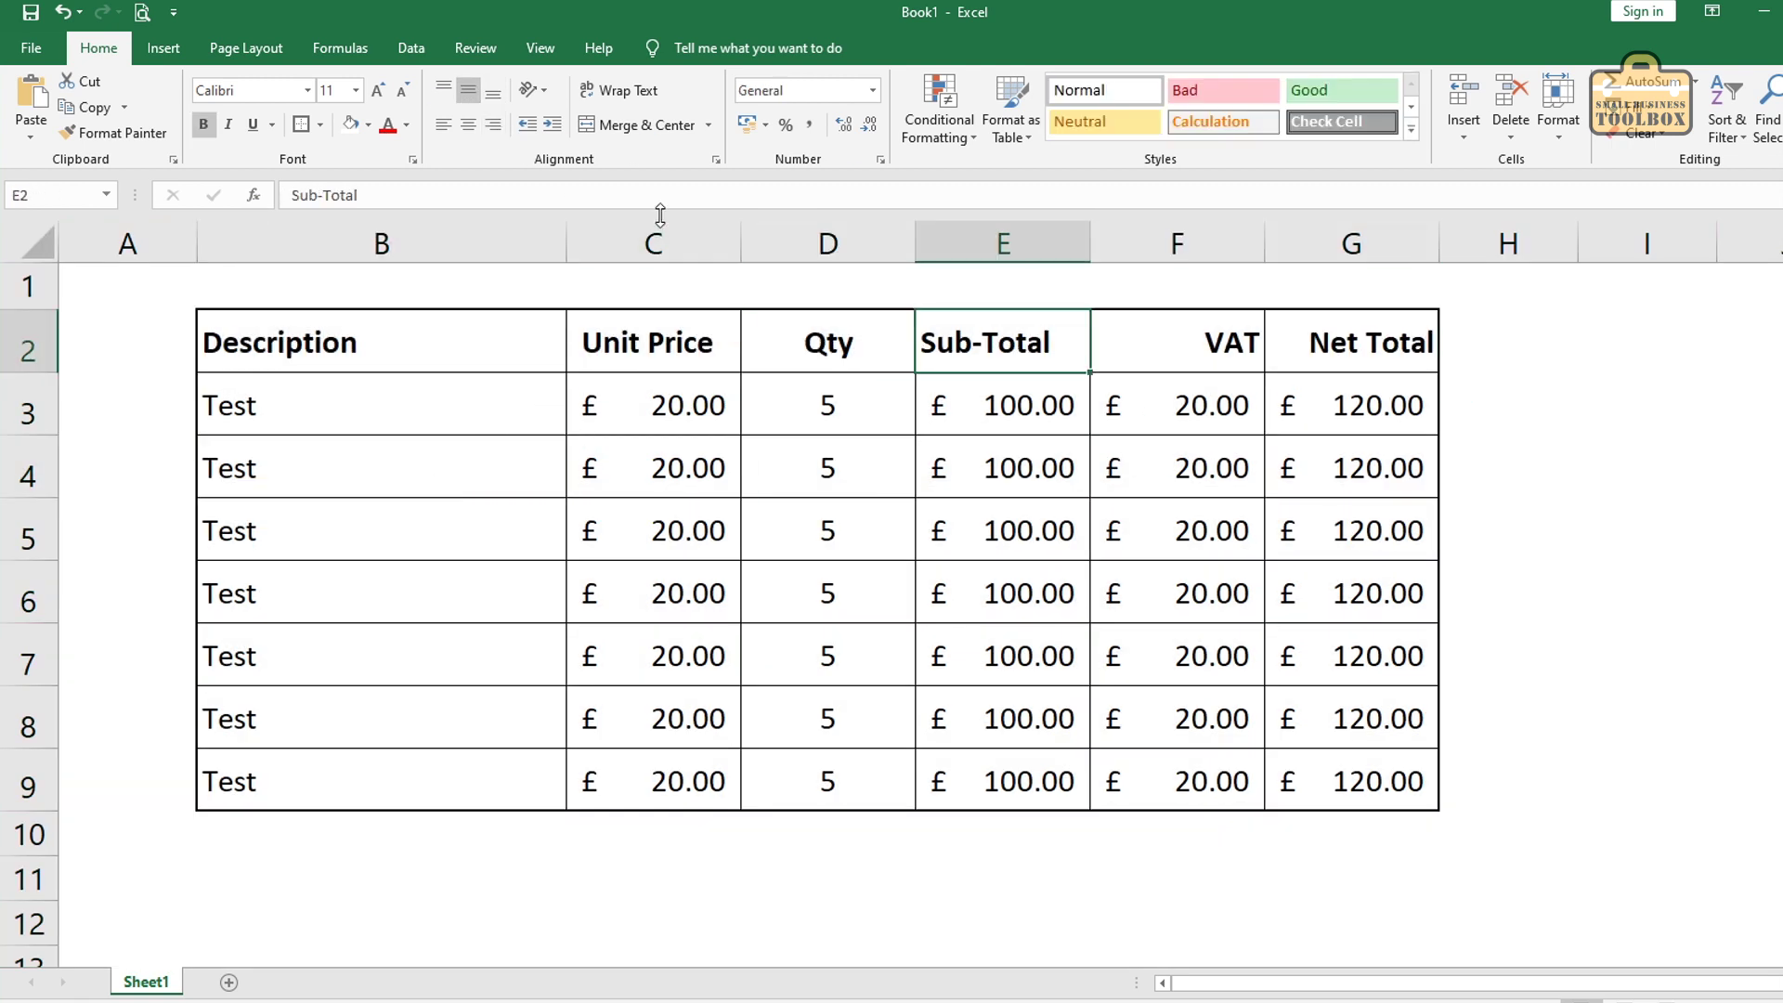
key(F4)
drag(1351, 344, 371, 343)
key(ctrl+e)
click(367, 128)
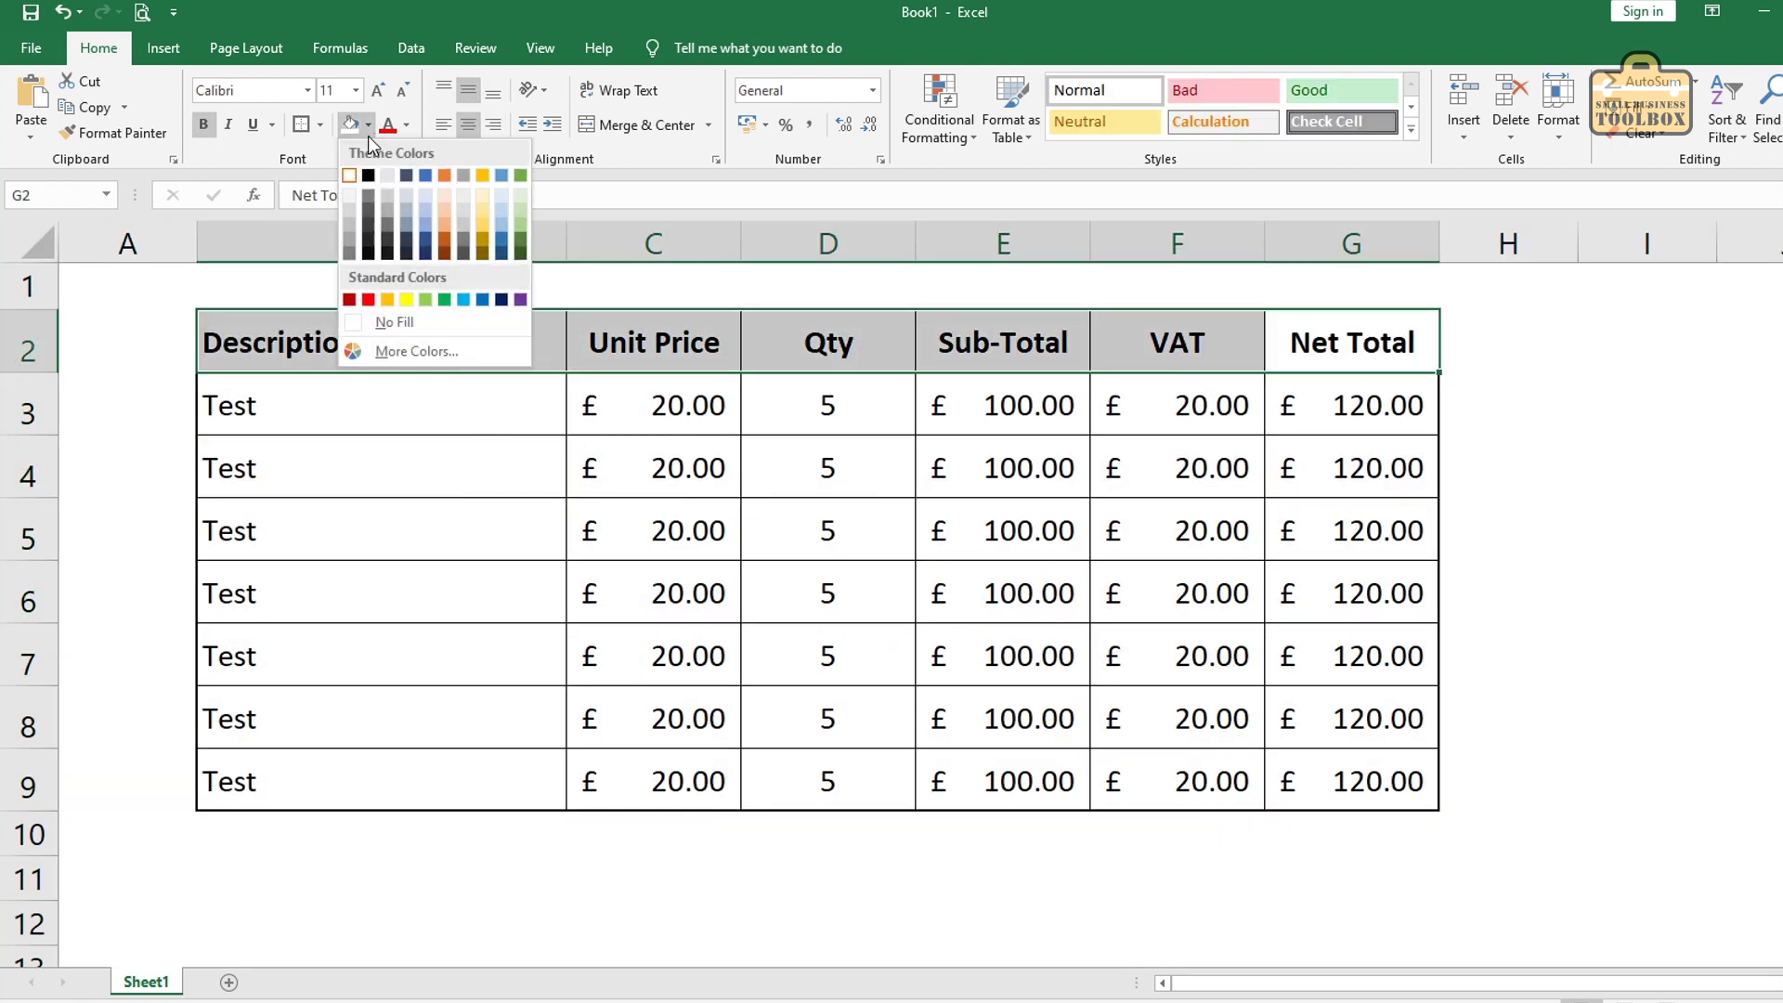
click(425, 210)
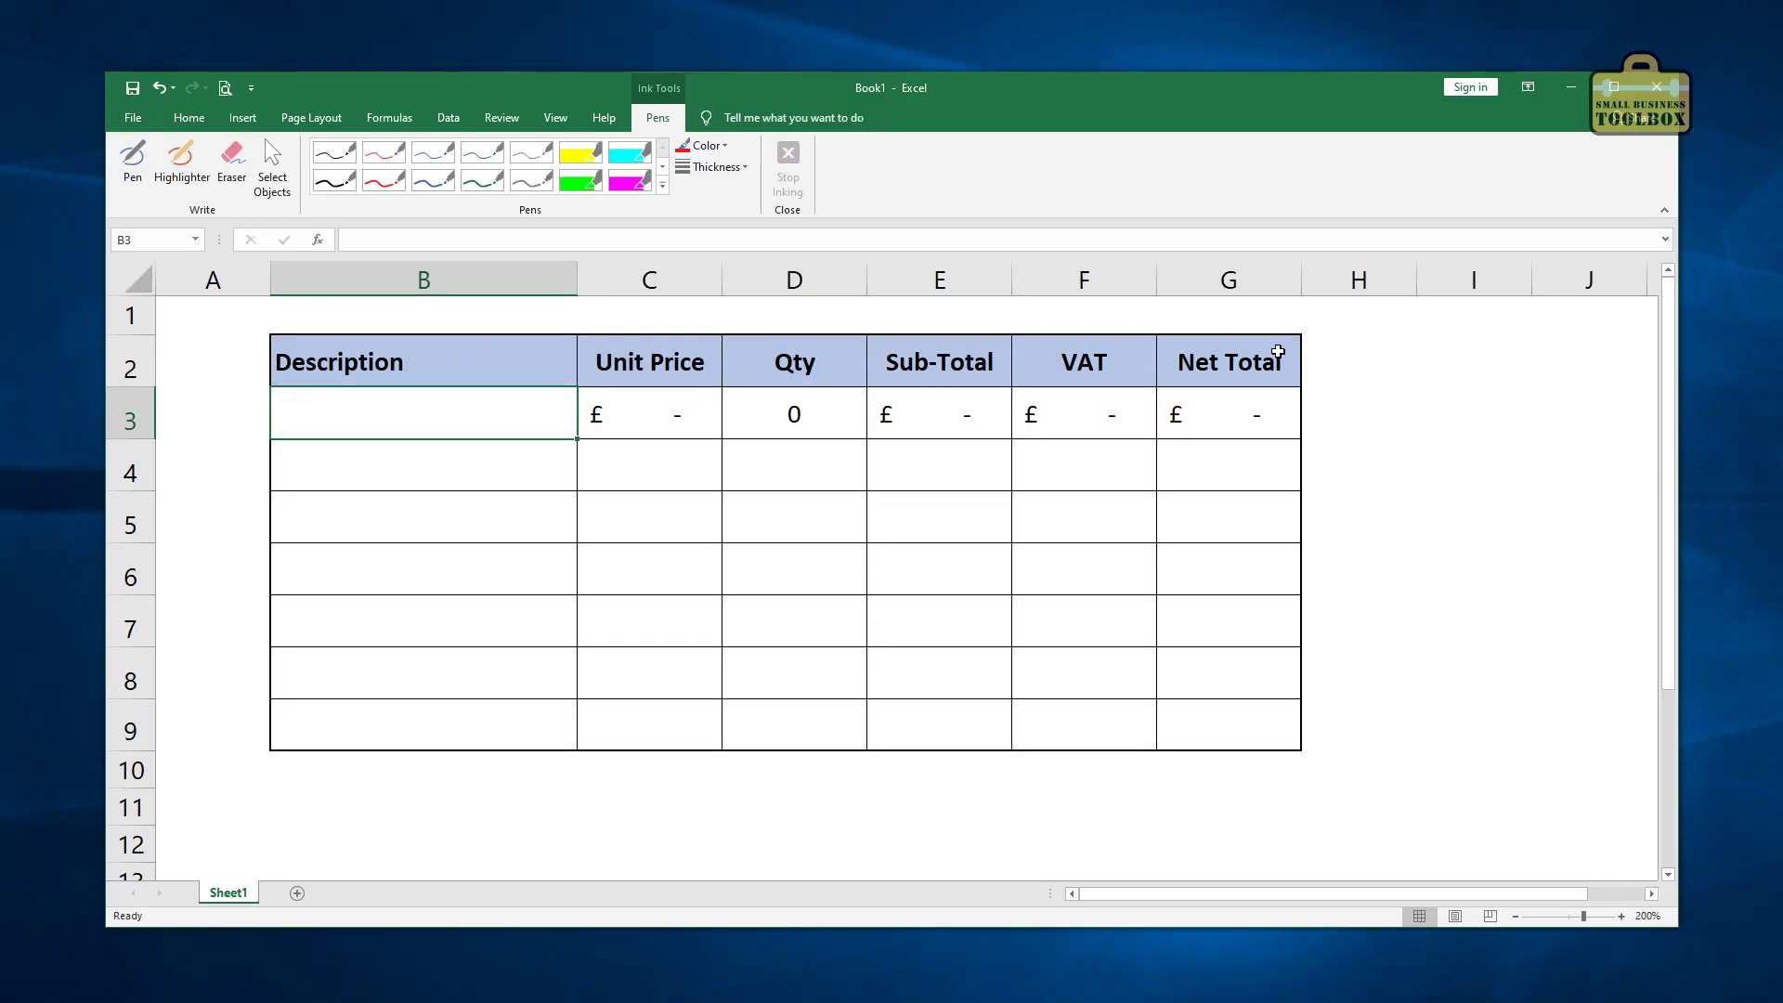
double_click(1278, 351)
text(Gross)
key(Return)
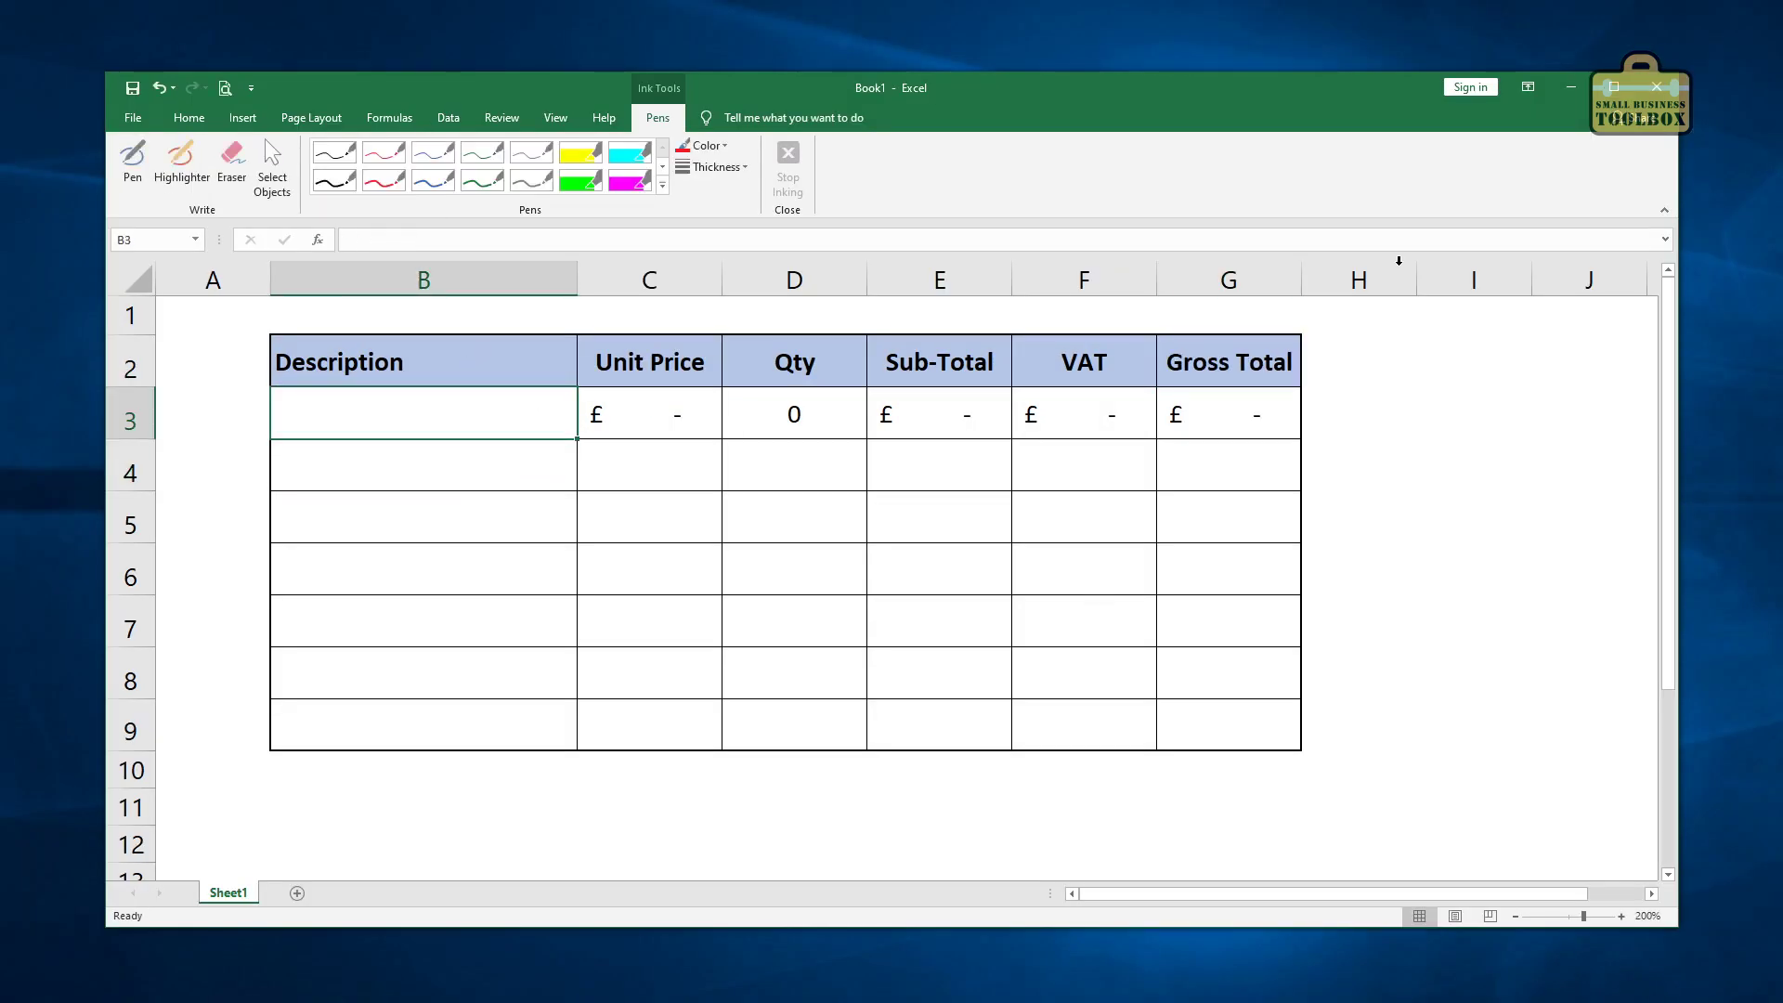
double_click(1301, 280)
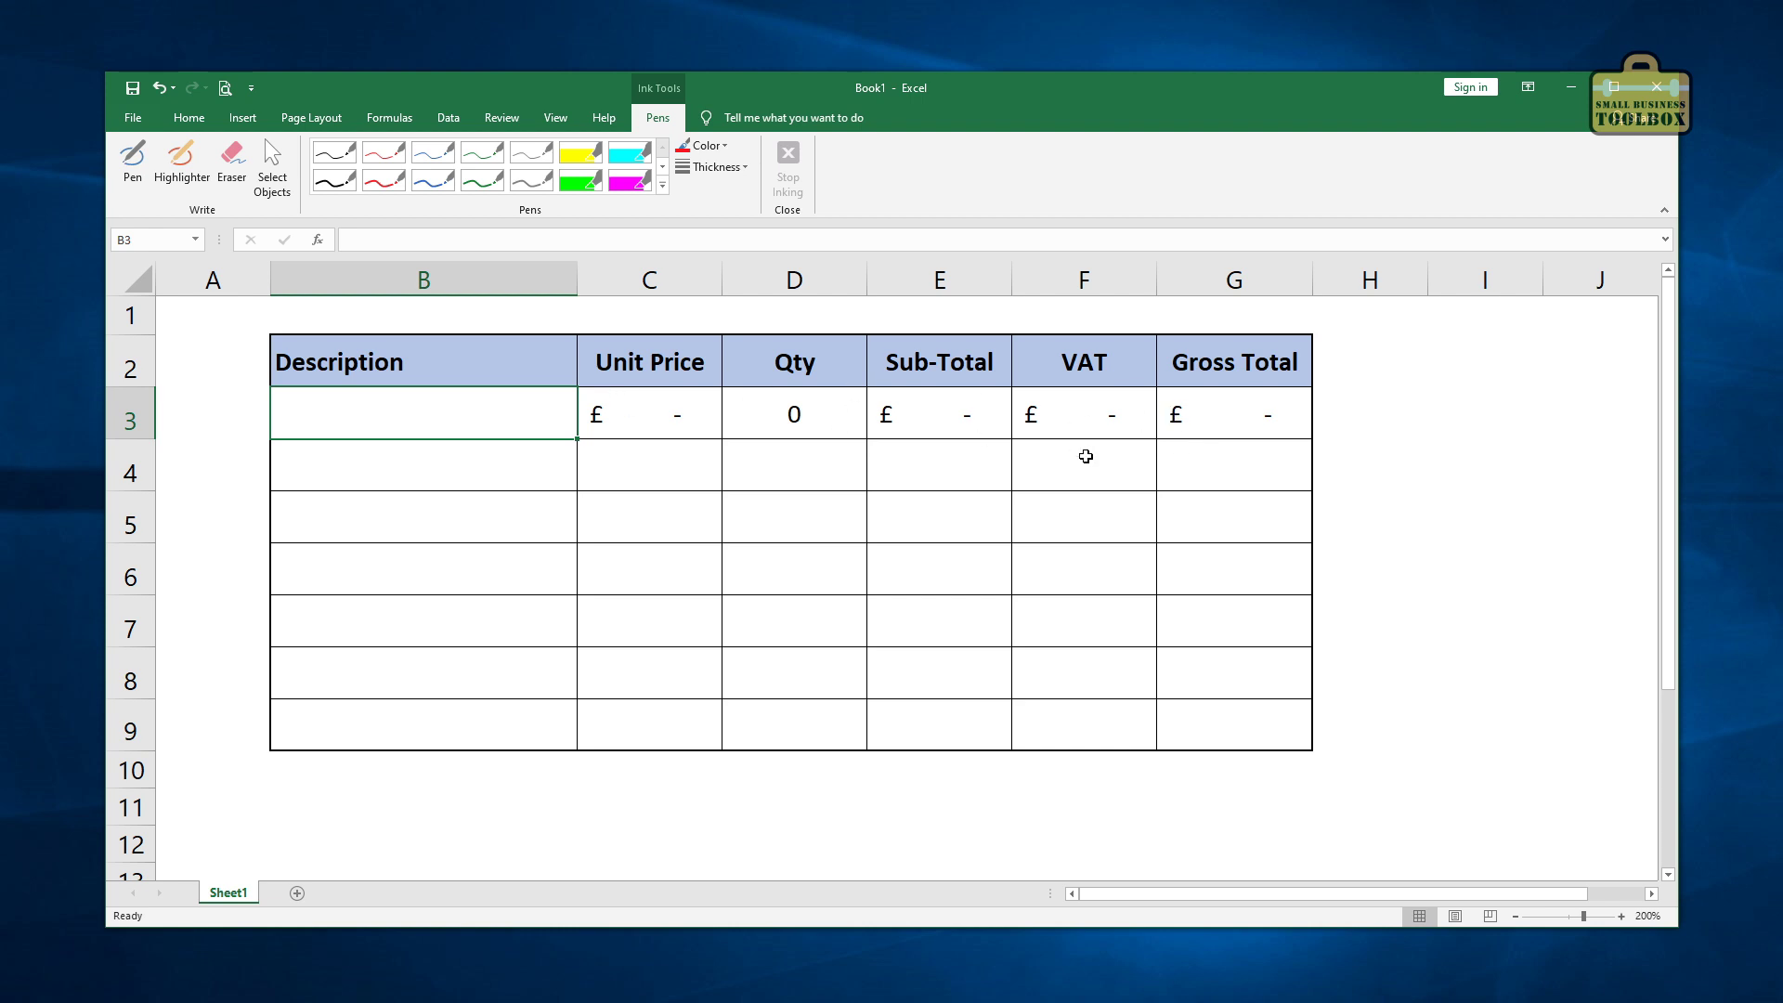
click(1246, 403)
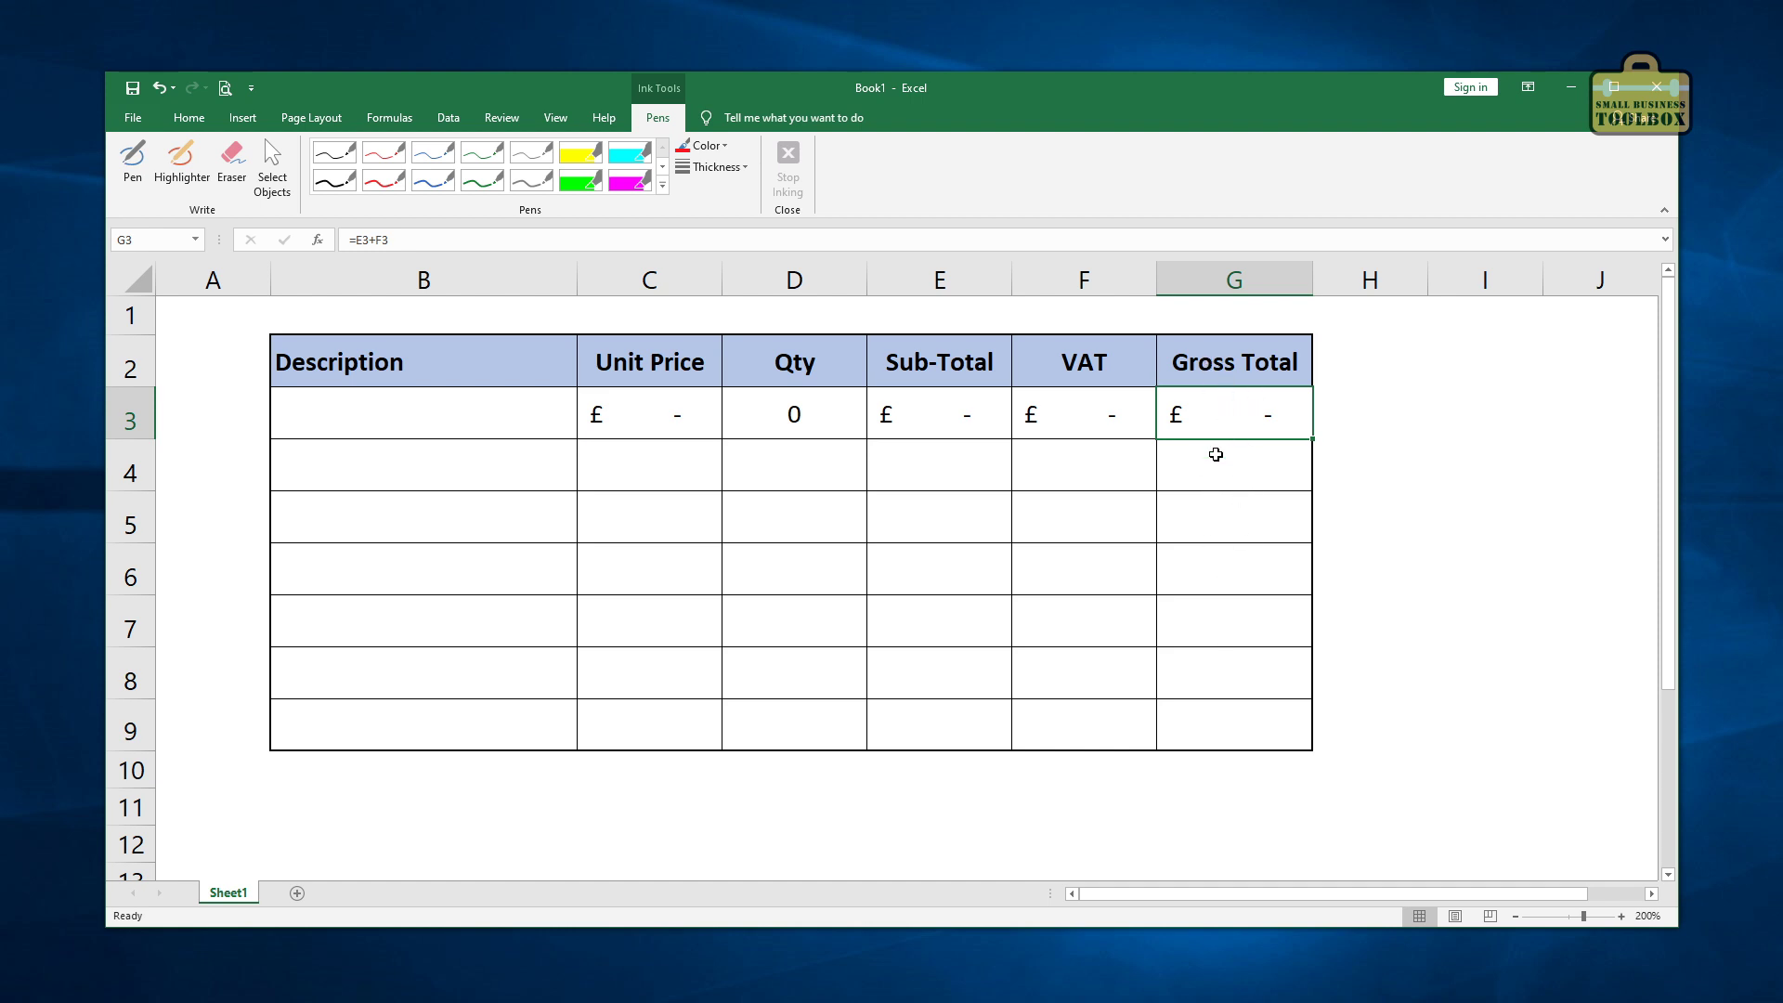
click(1126, 457)
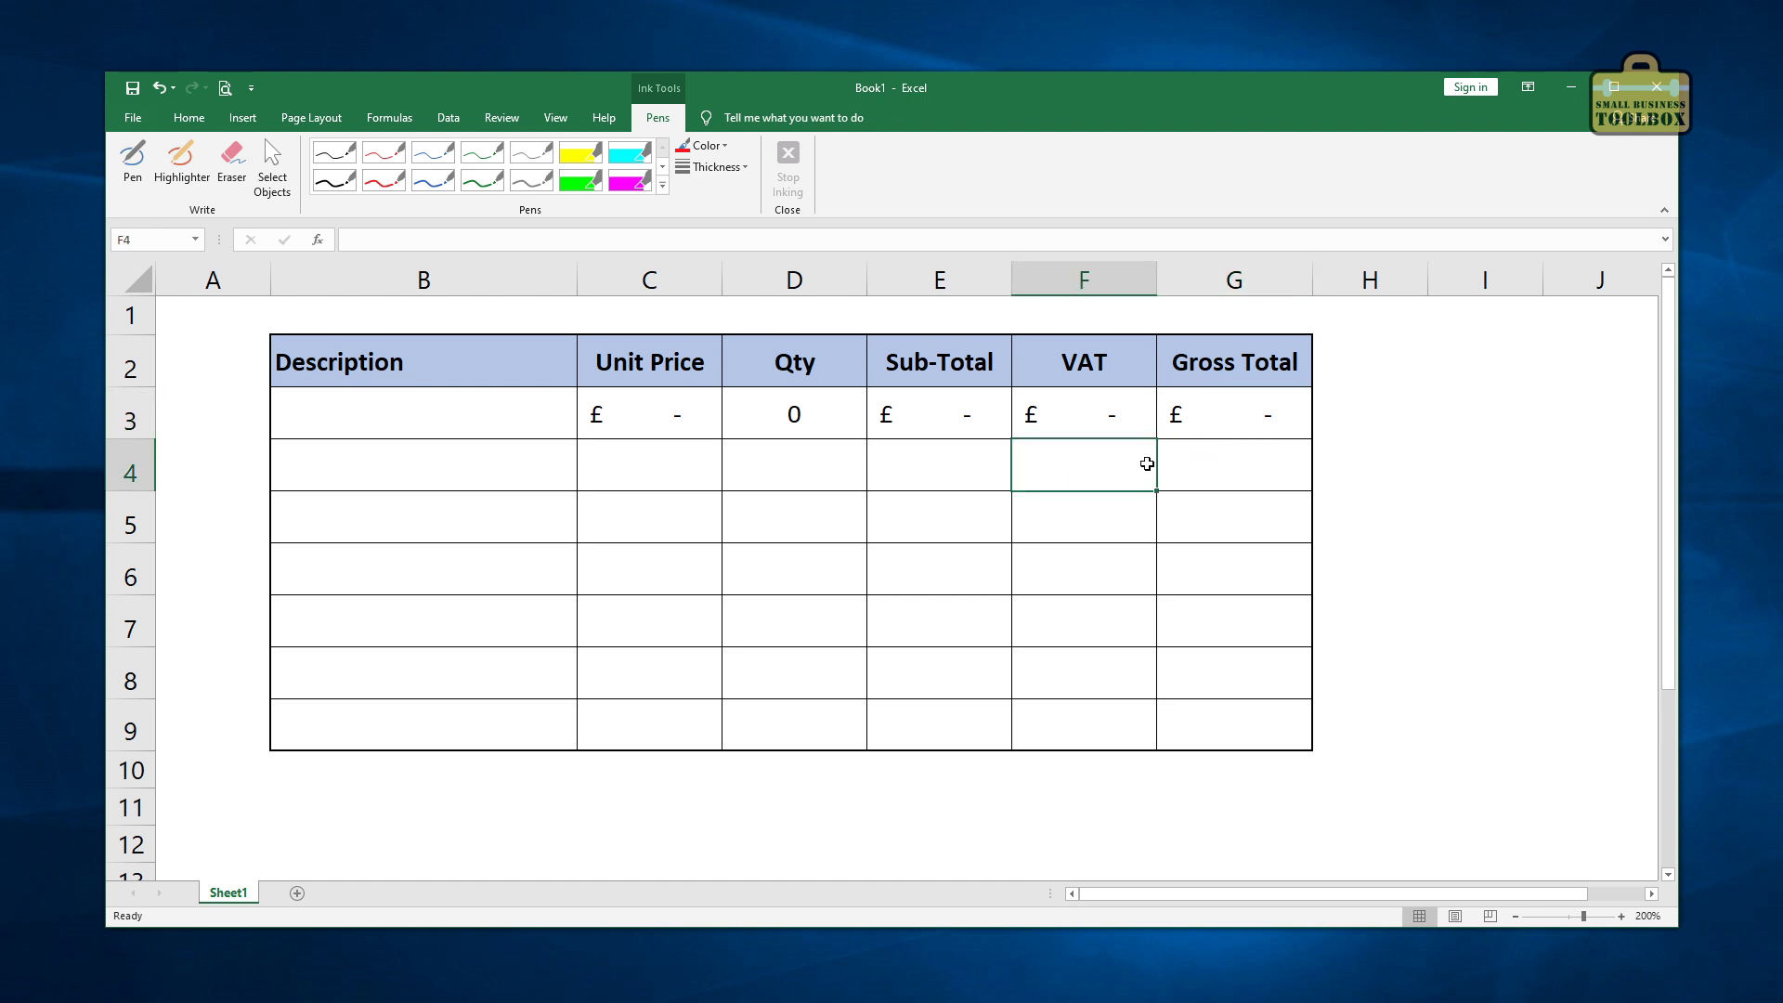
click(1233, 463)
click(1211, 408)
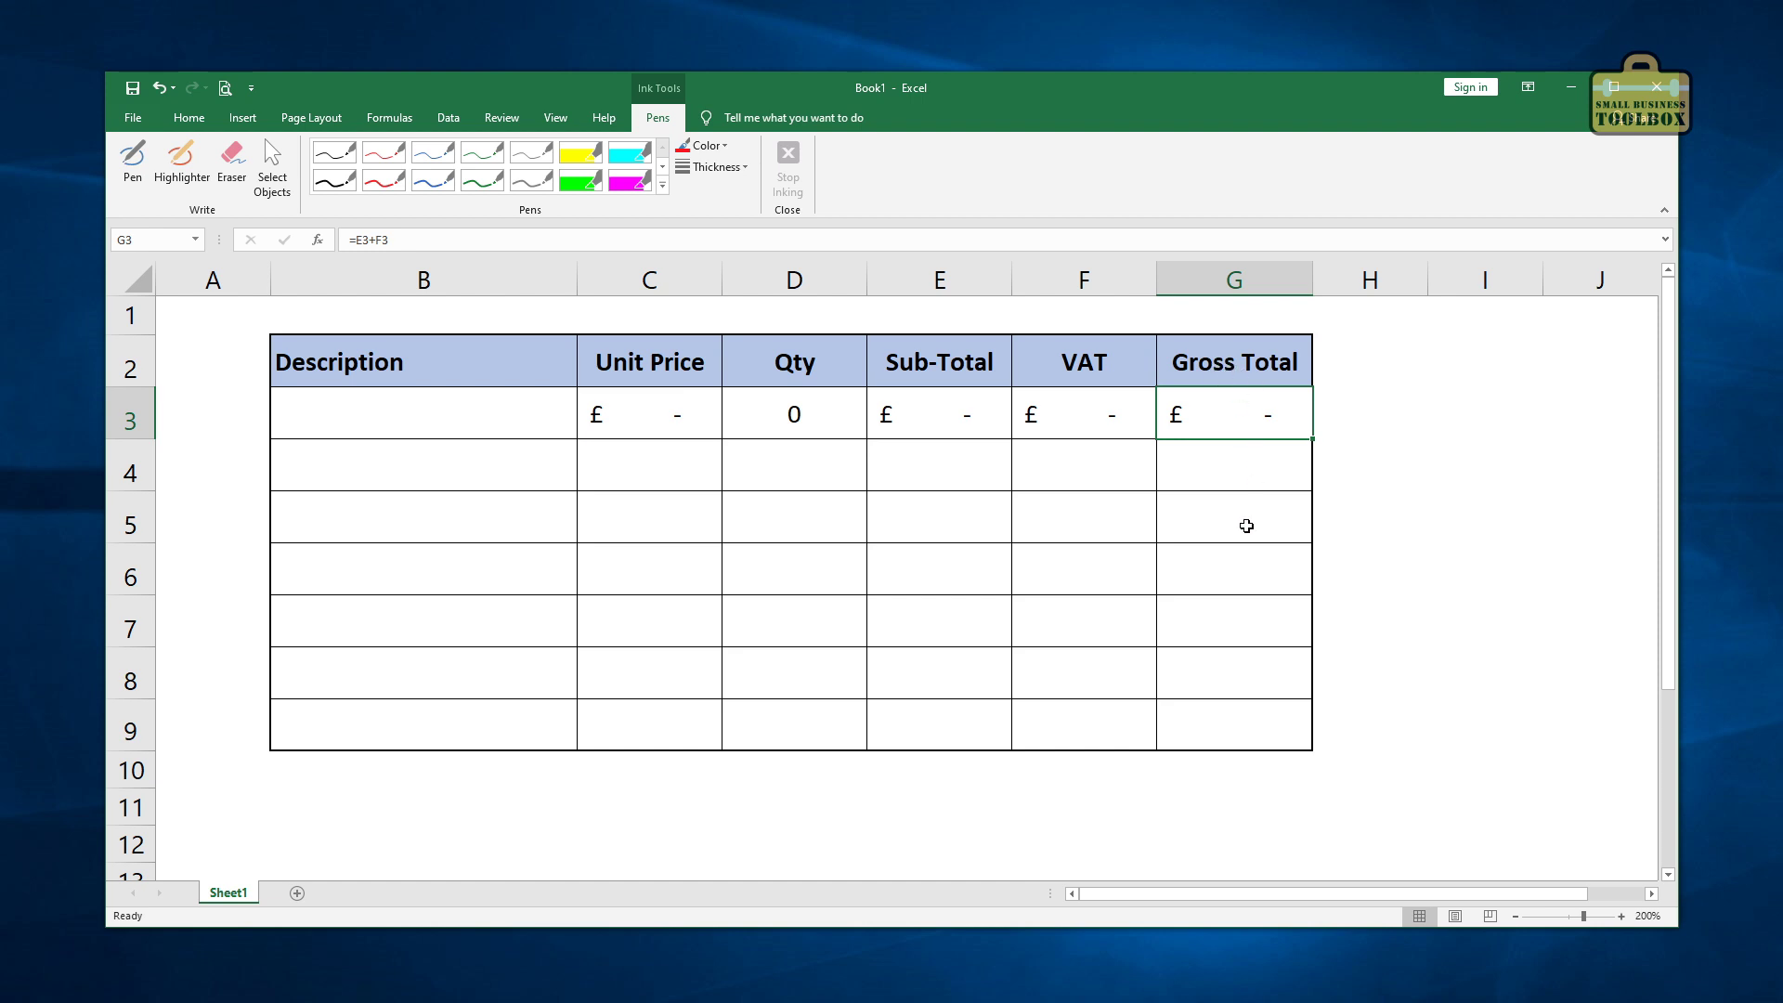
Step: Rename header F2 to 'VAT Rate' and header G2 to 'VAT'
click(1069, 343)
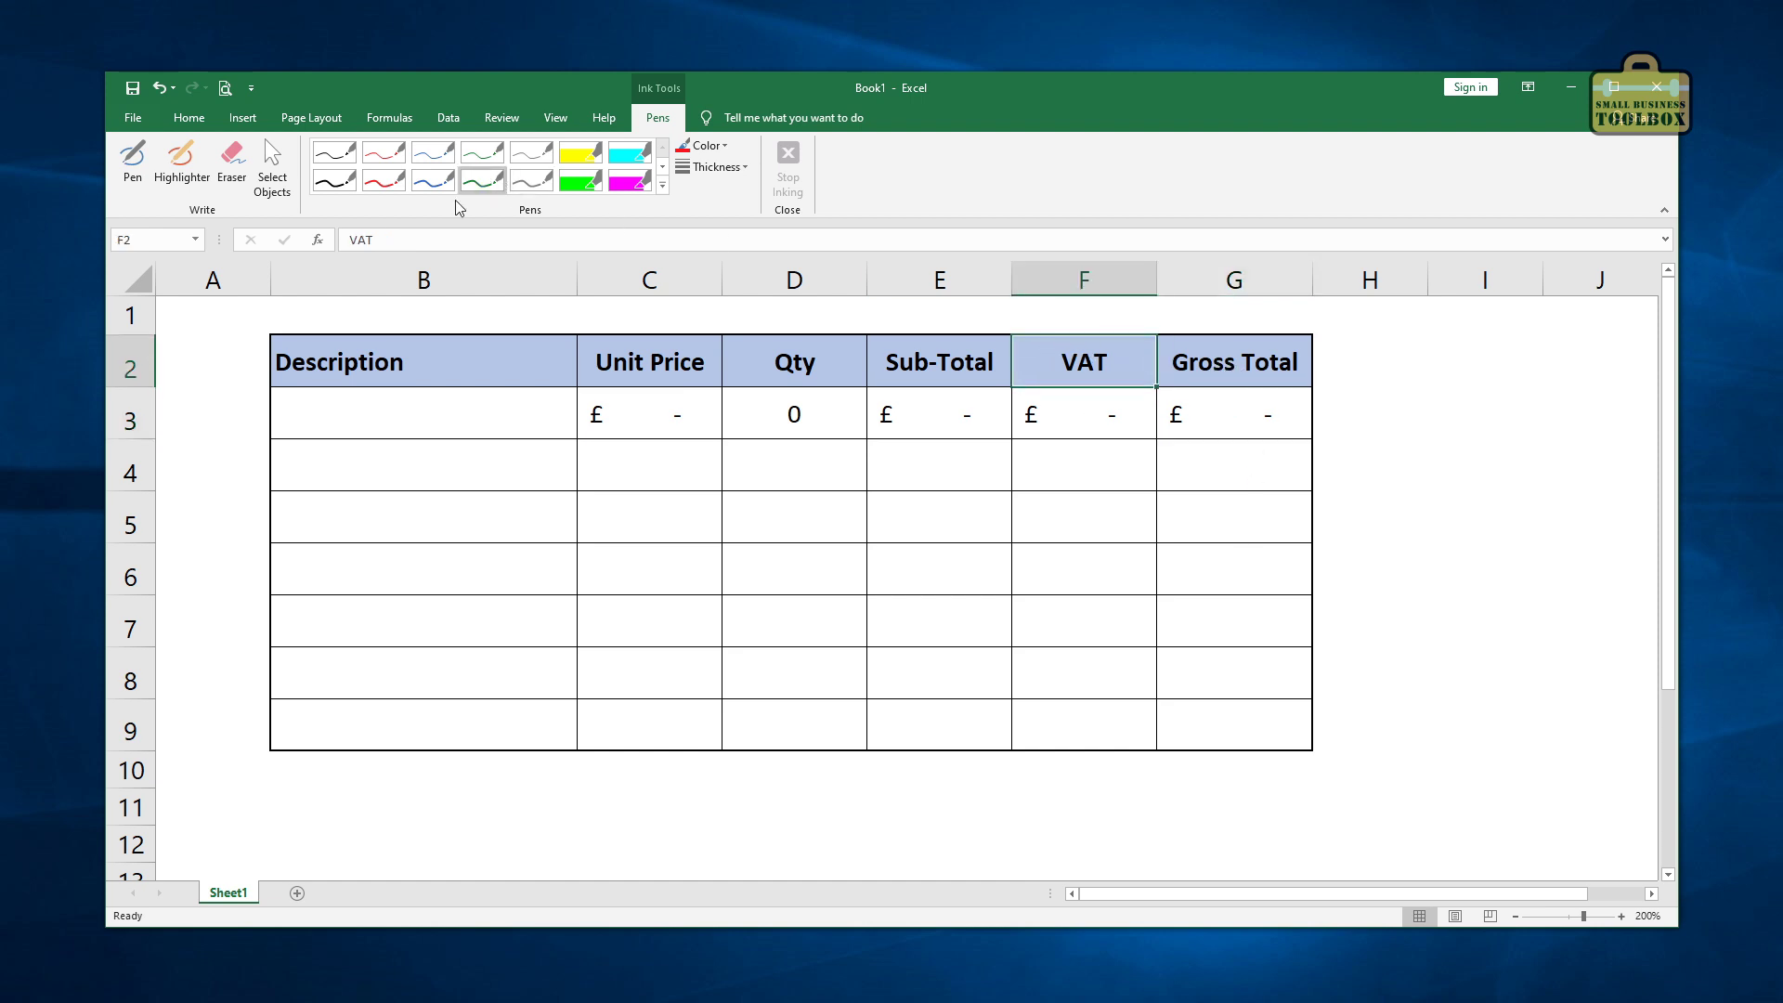
click(410, 243)
text(Rate)
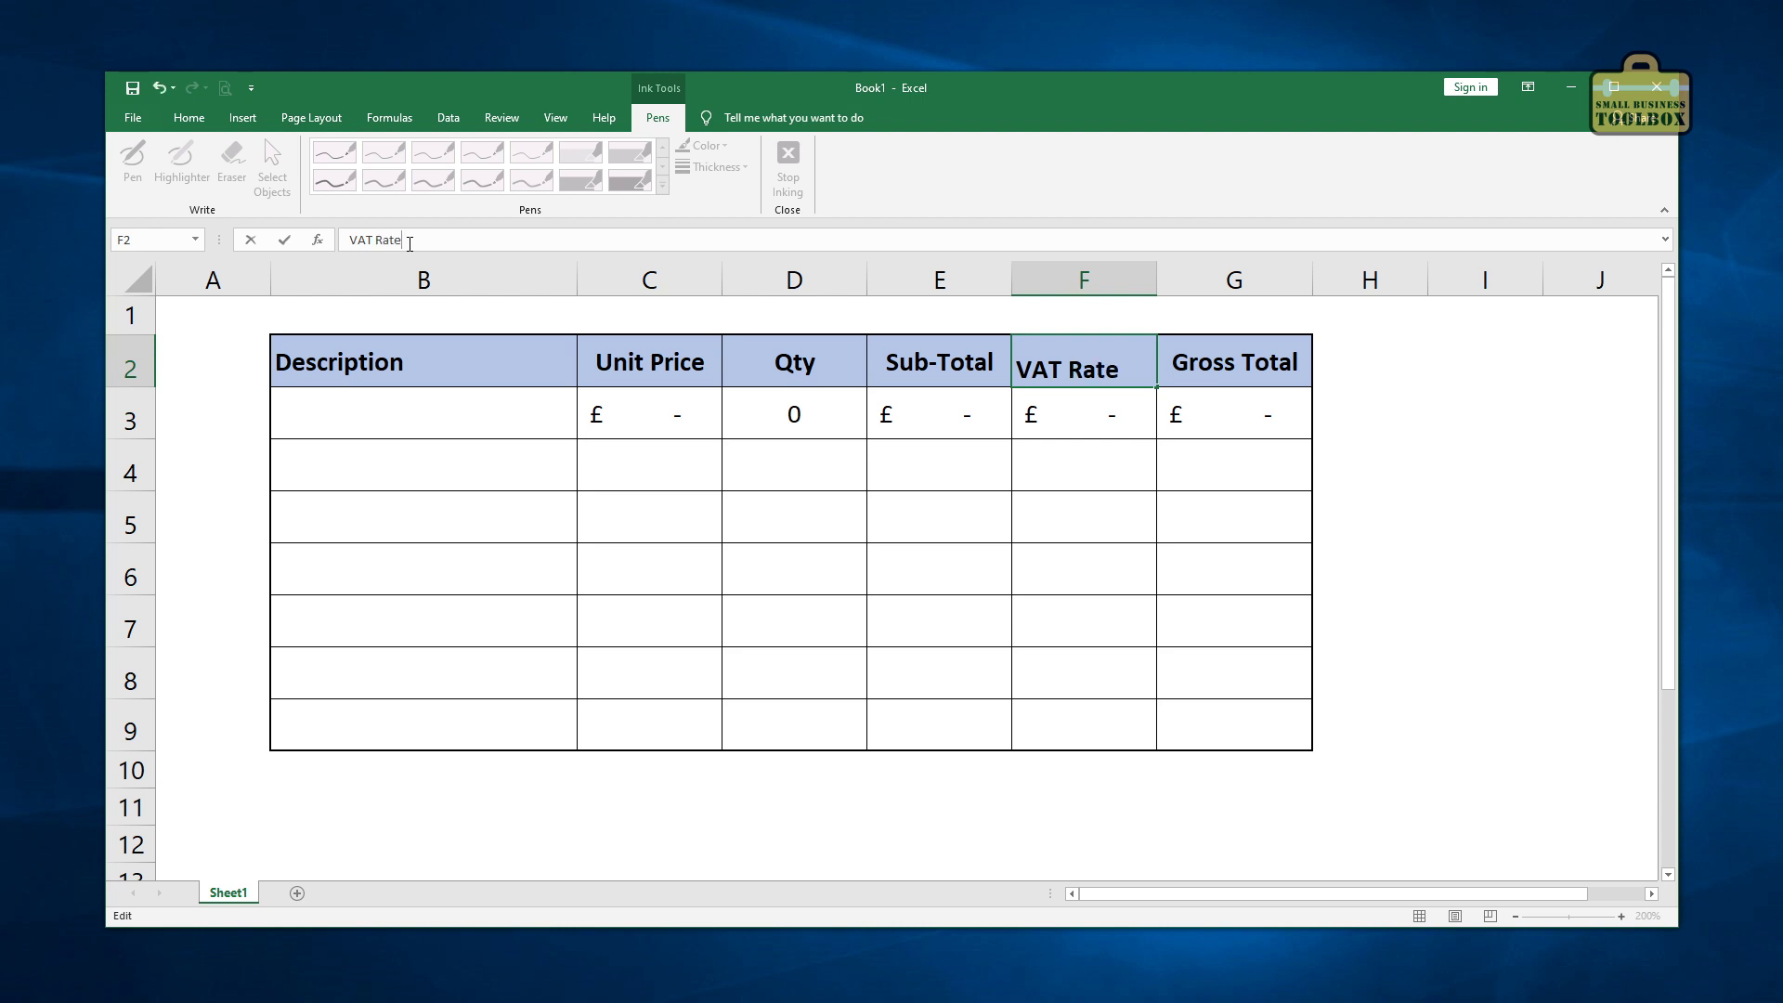
click(1286, 360)
click(423, 241)
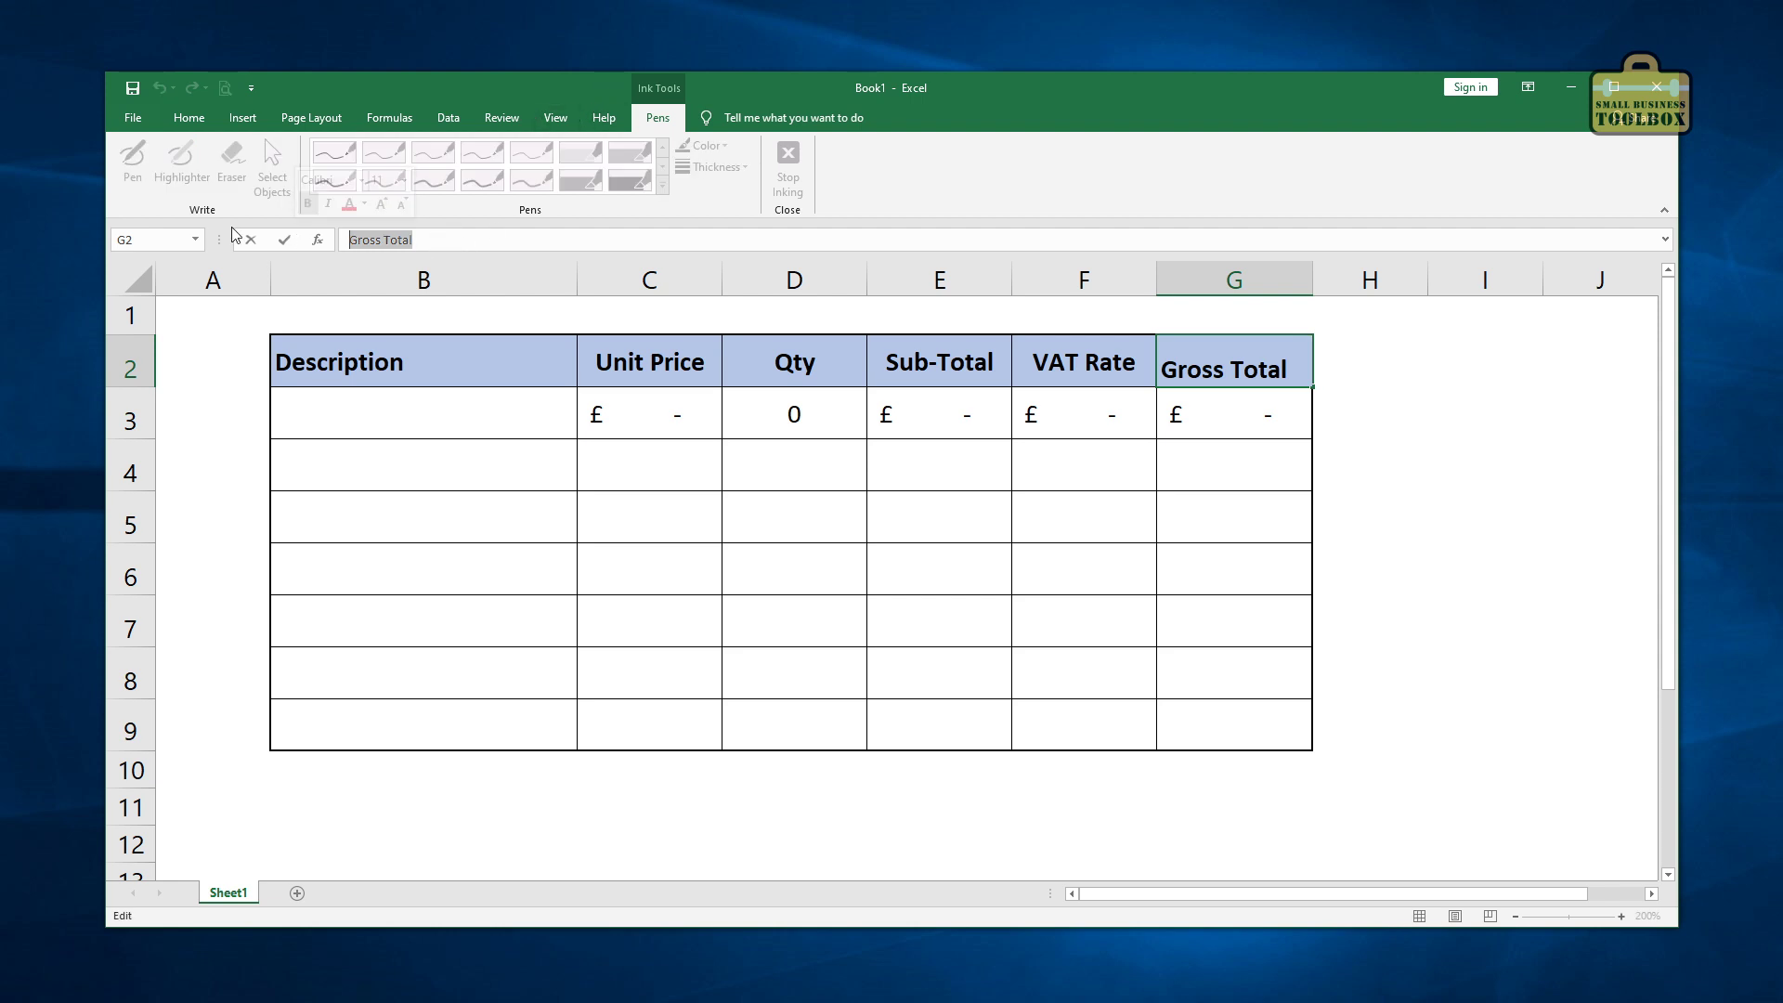
key(BackSpace)
key(BackSpace)
key(BackSpace)
key(BackSpace)
key(BackSpace)
key(BackSpace)
key(BackSpace)
key(BackSpace)
key(BackSpace)
key(BackSpace)
key(BackSpace)
text(VAT)
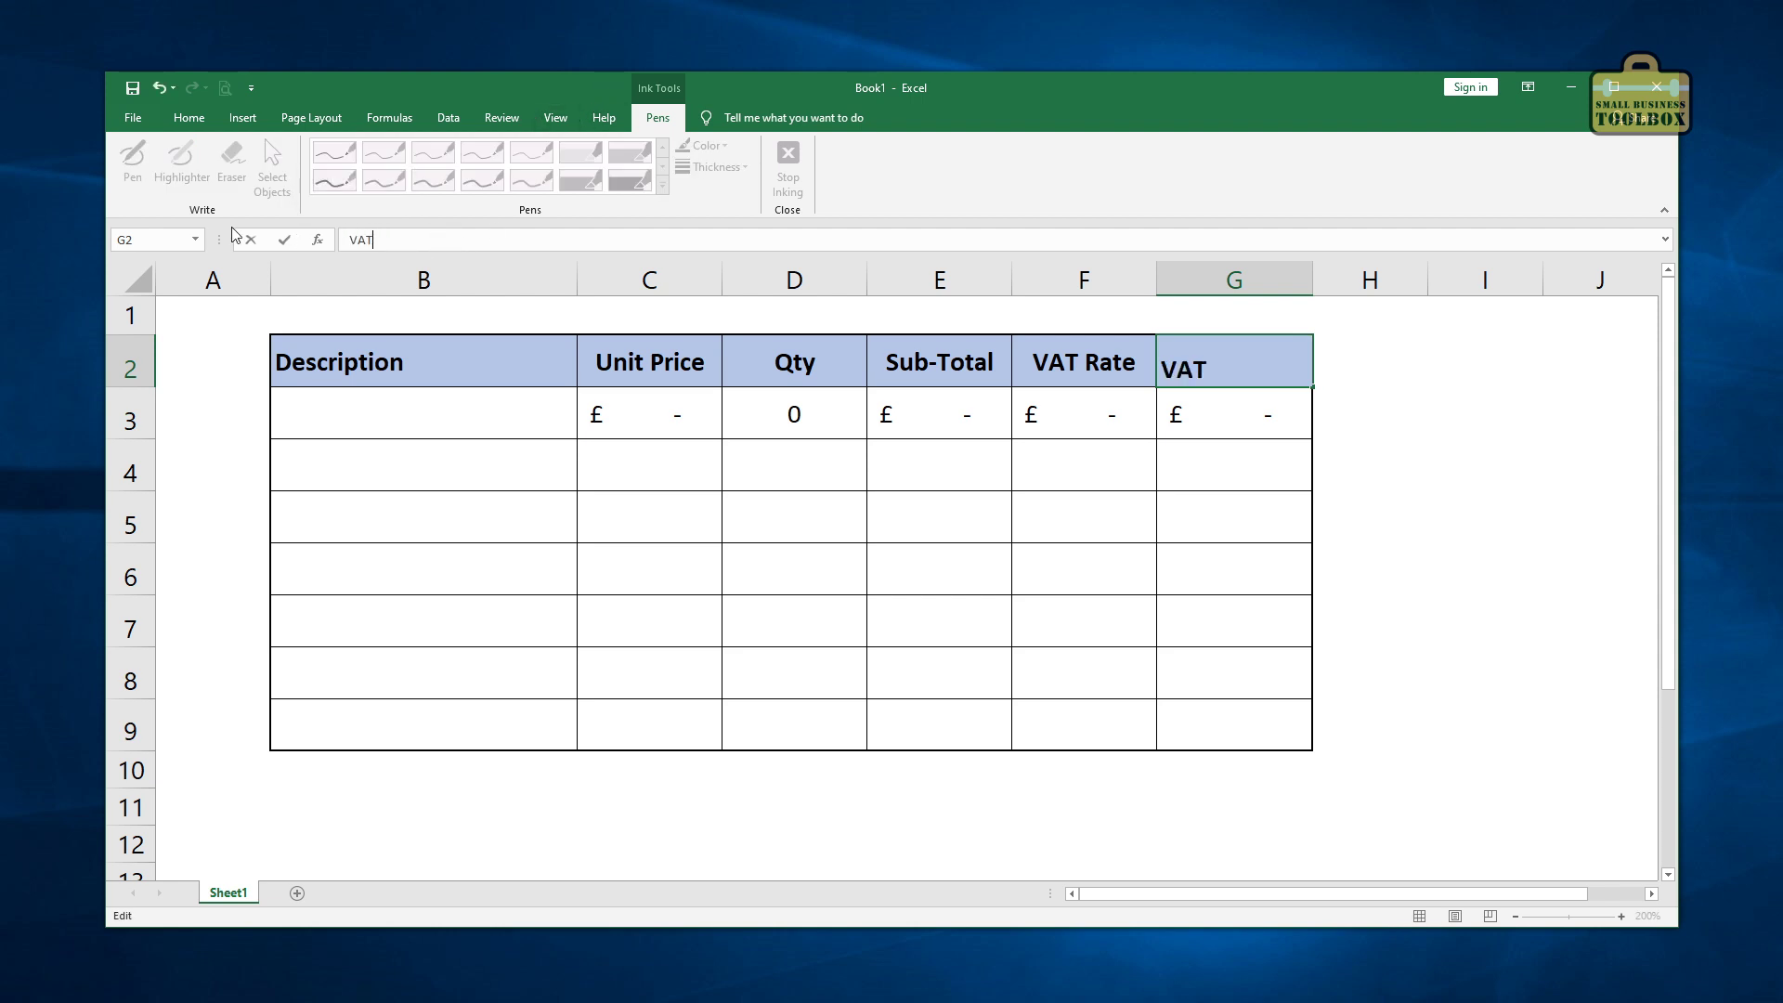
key(Return)
Step: Enter 0.2 as the rate in F3 and set G3 to =E3
click(1055, 406)
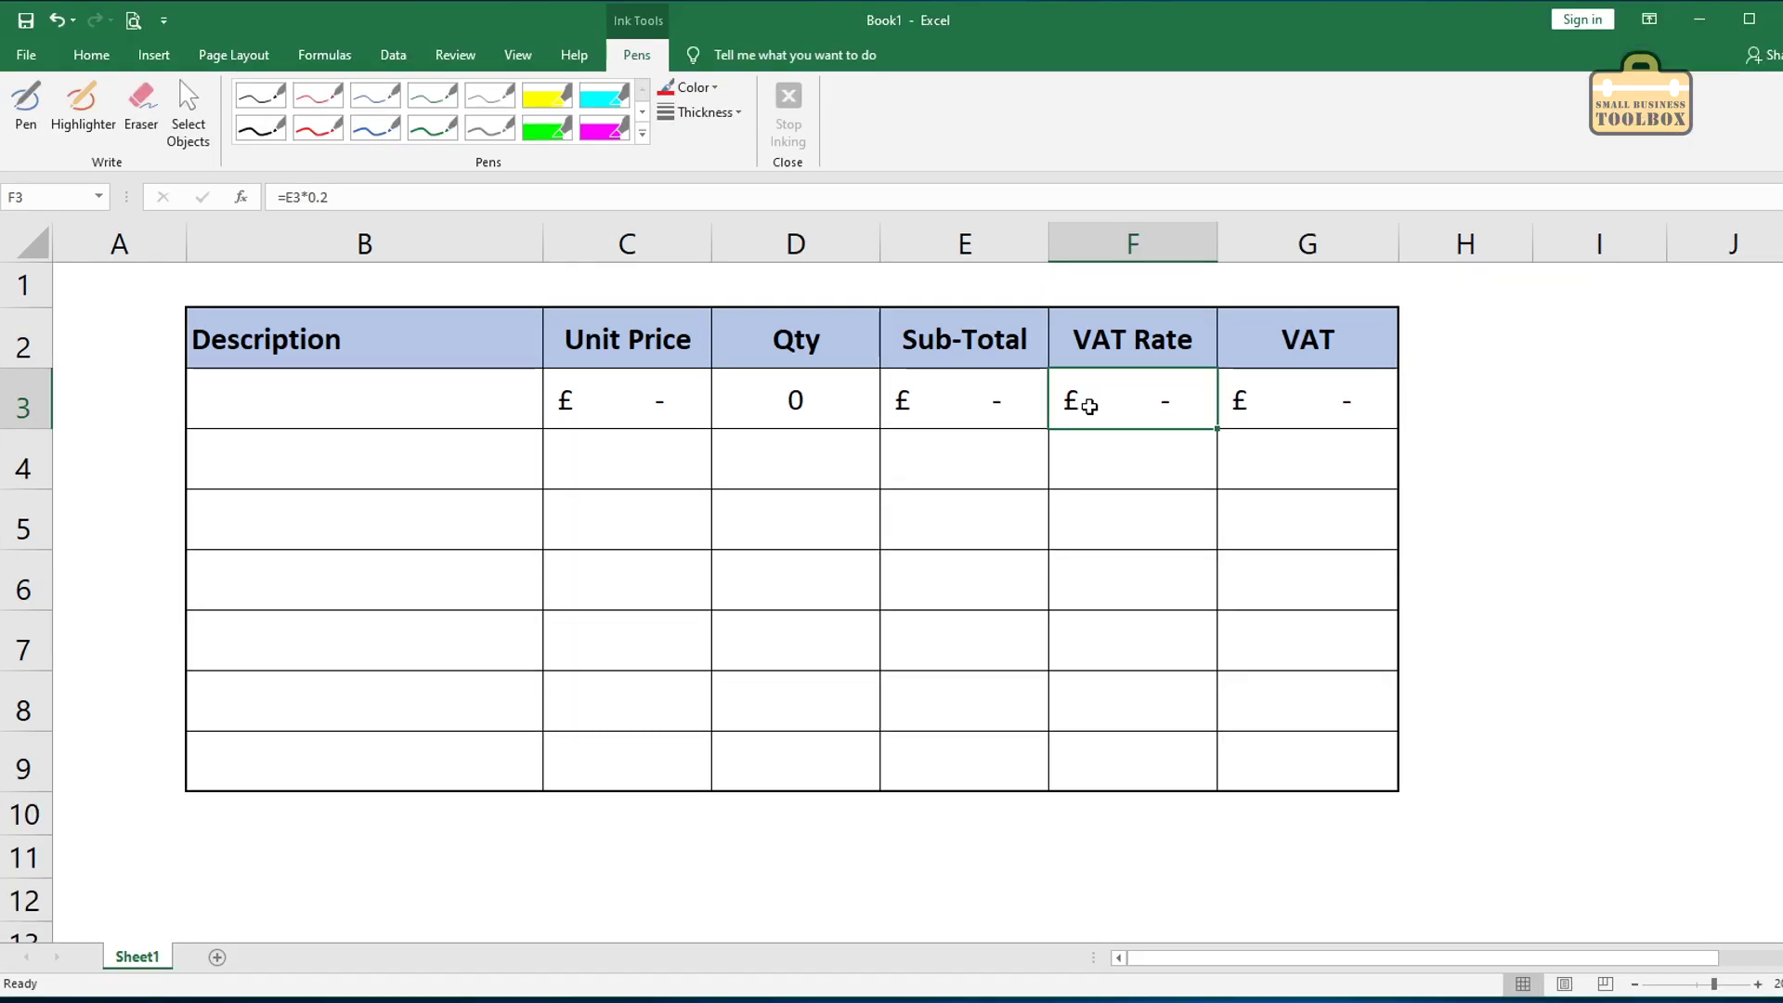
text(0.2)
key(Return)
click(1214, 417)
text(=)
click(978, 427)
key(Return)
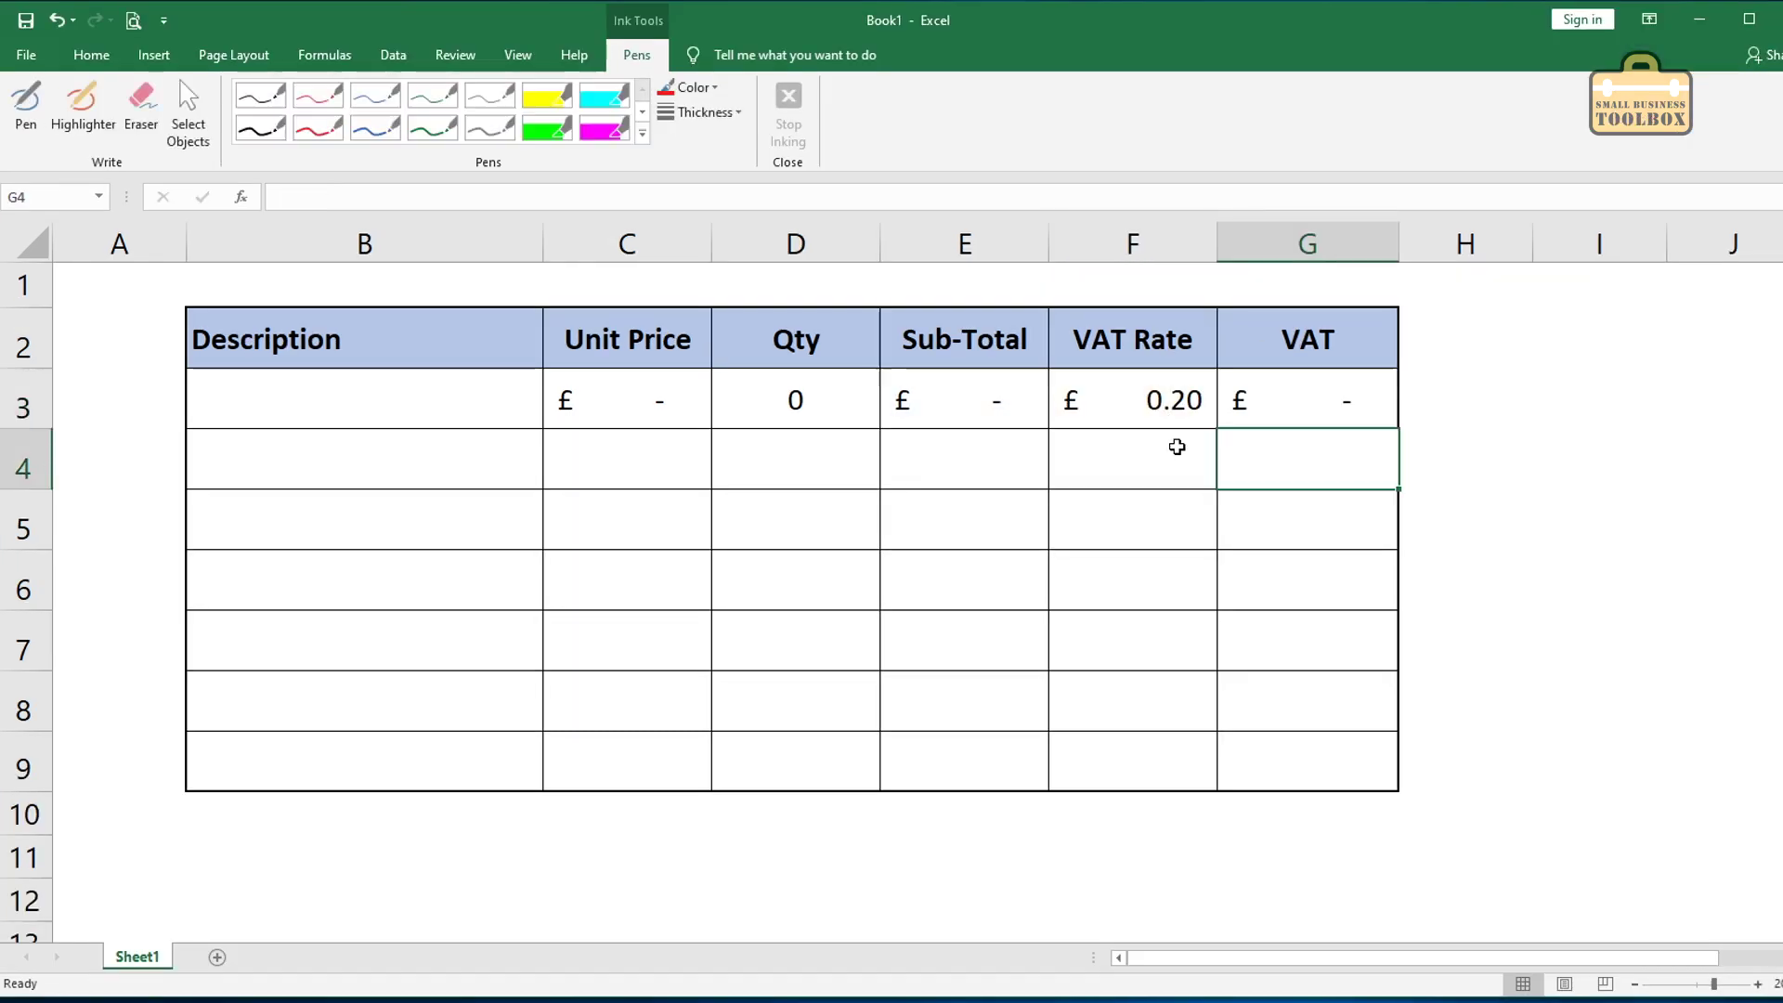
Step: Format the VAT Rate column as centred percentages so F3 shows 20%
click(1133, 243)
click(91, 55)
click(753, 130)
click(447, 128)
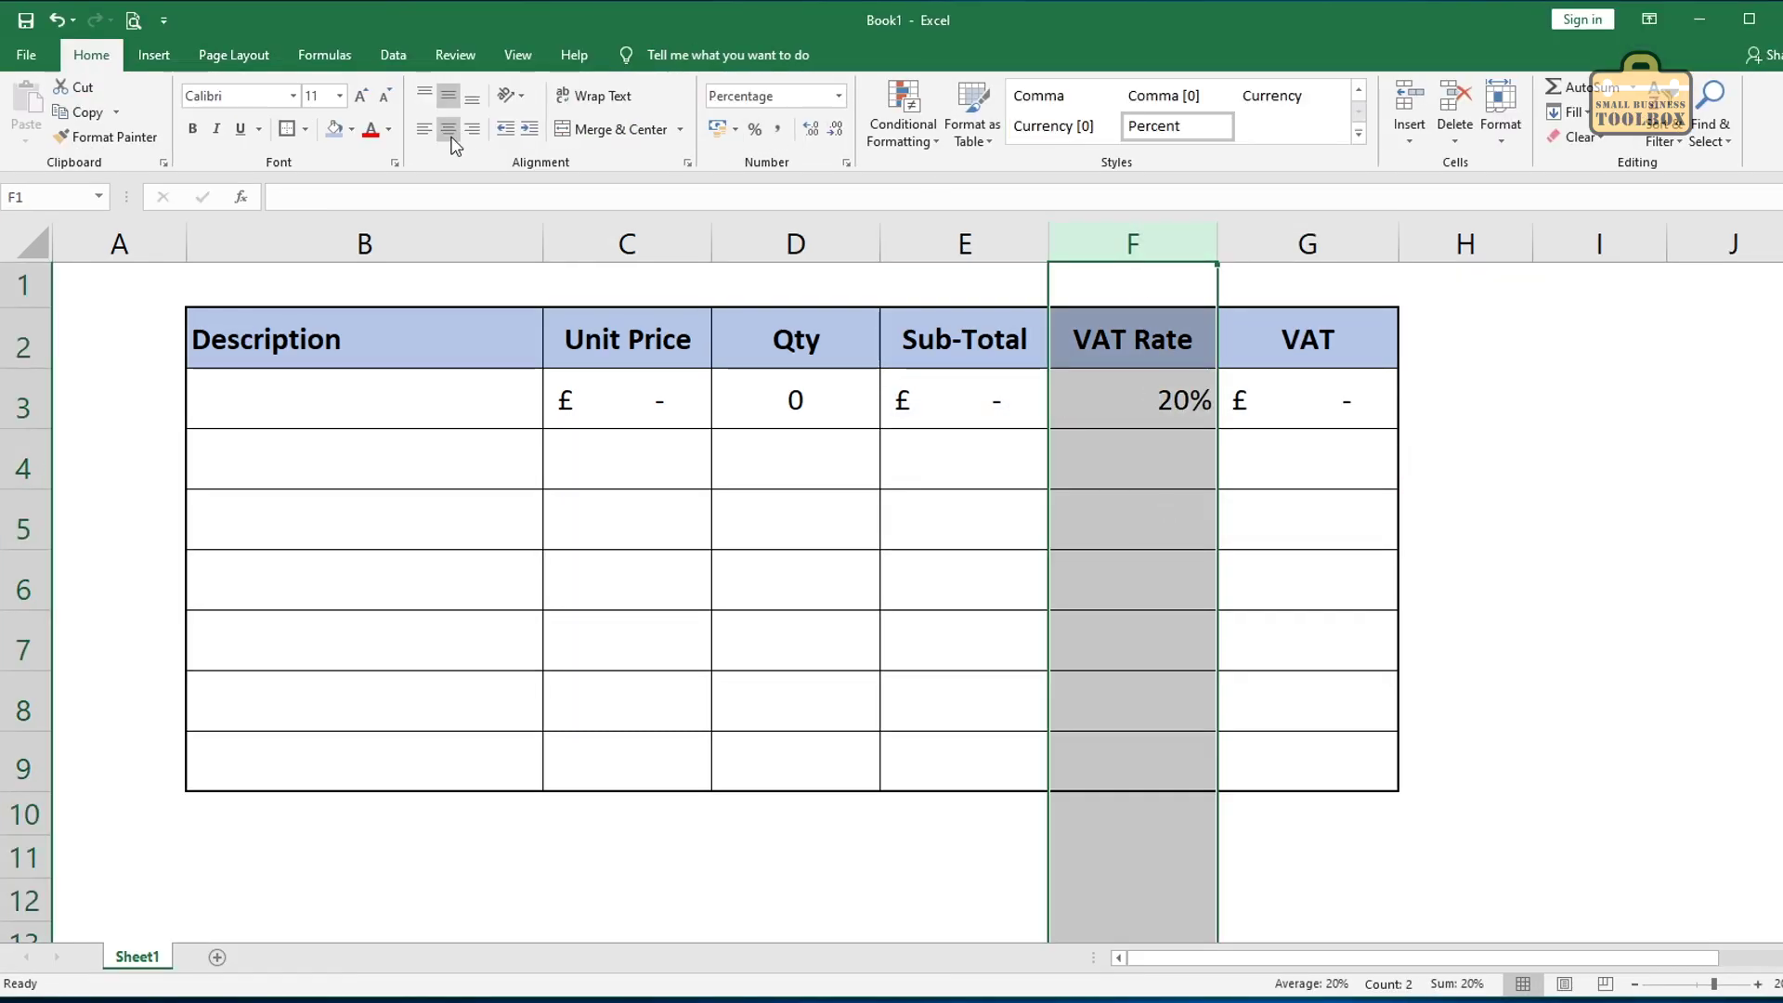
click(1066, 505)
key(Up)
key(Right)
Step: Enter test values 200 as unit price in C3 and 5 as quantity in D3
click(697, 401)
text(200)
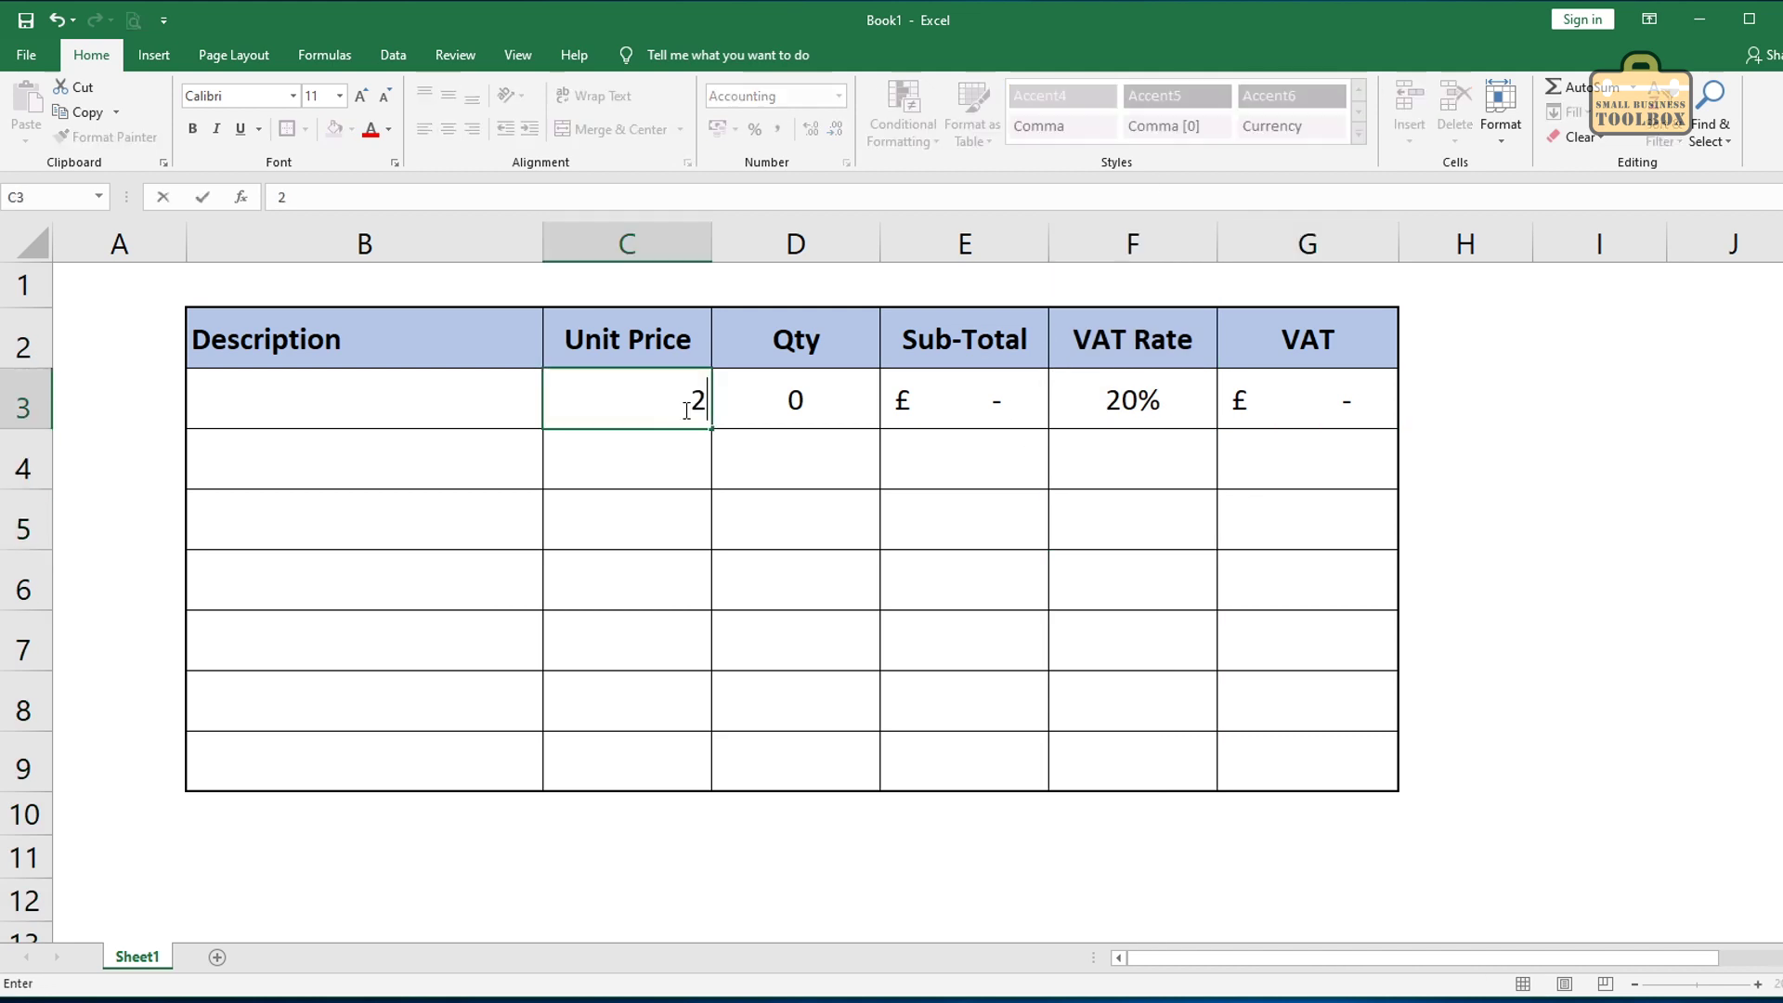
click(767, 402)
text(5)
key(Return)
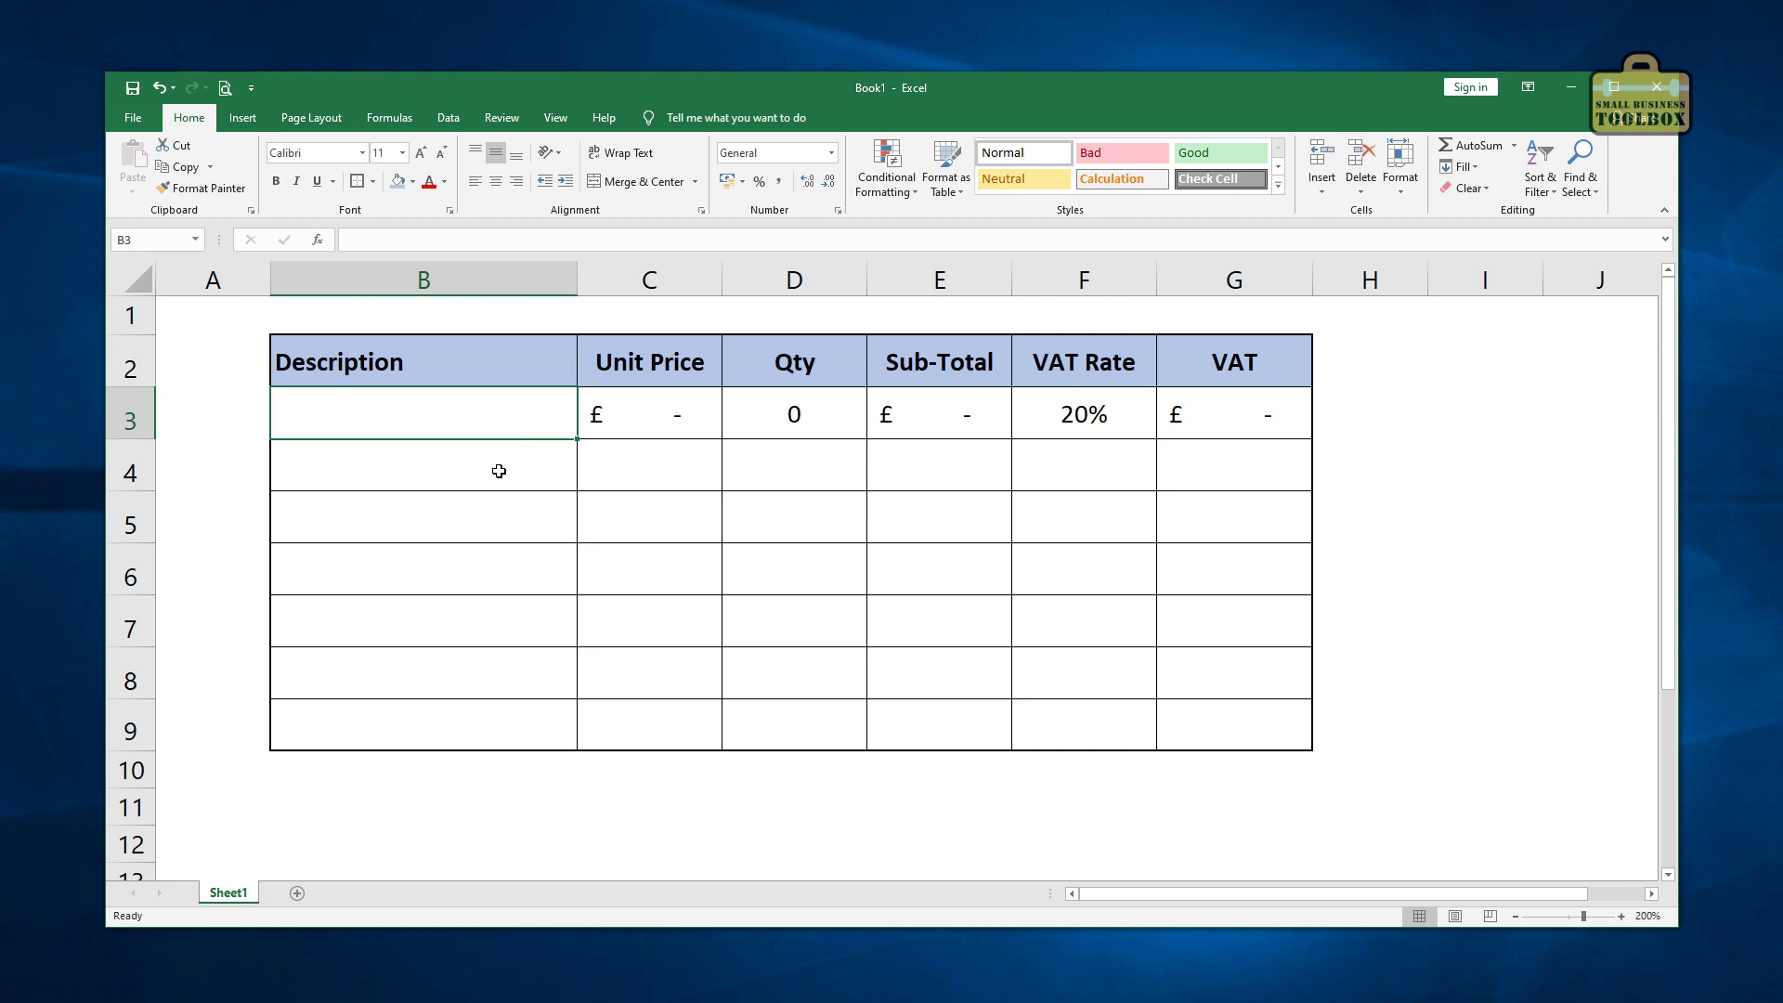
click(494, 473)
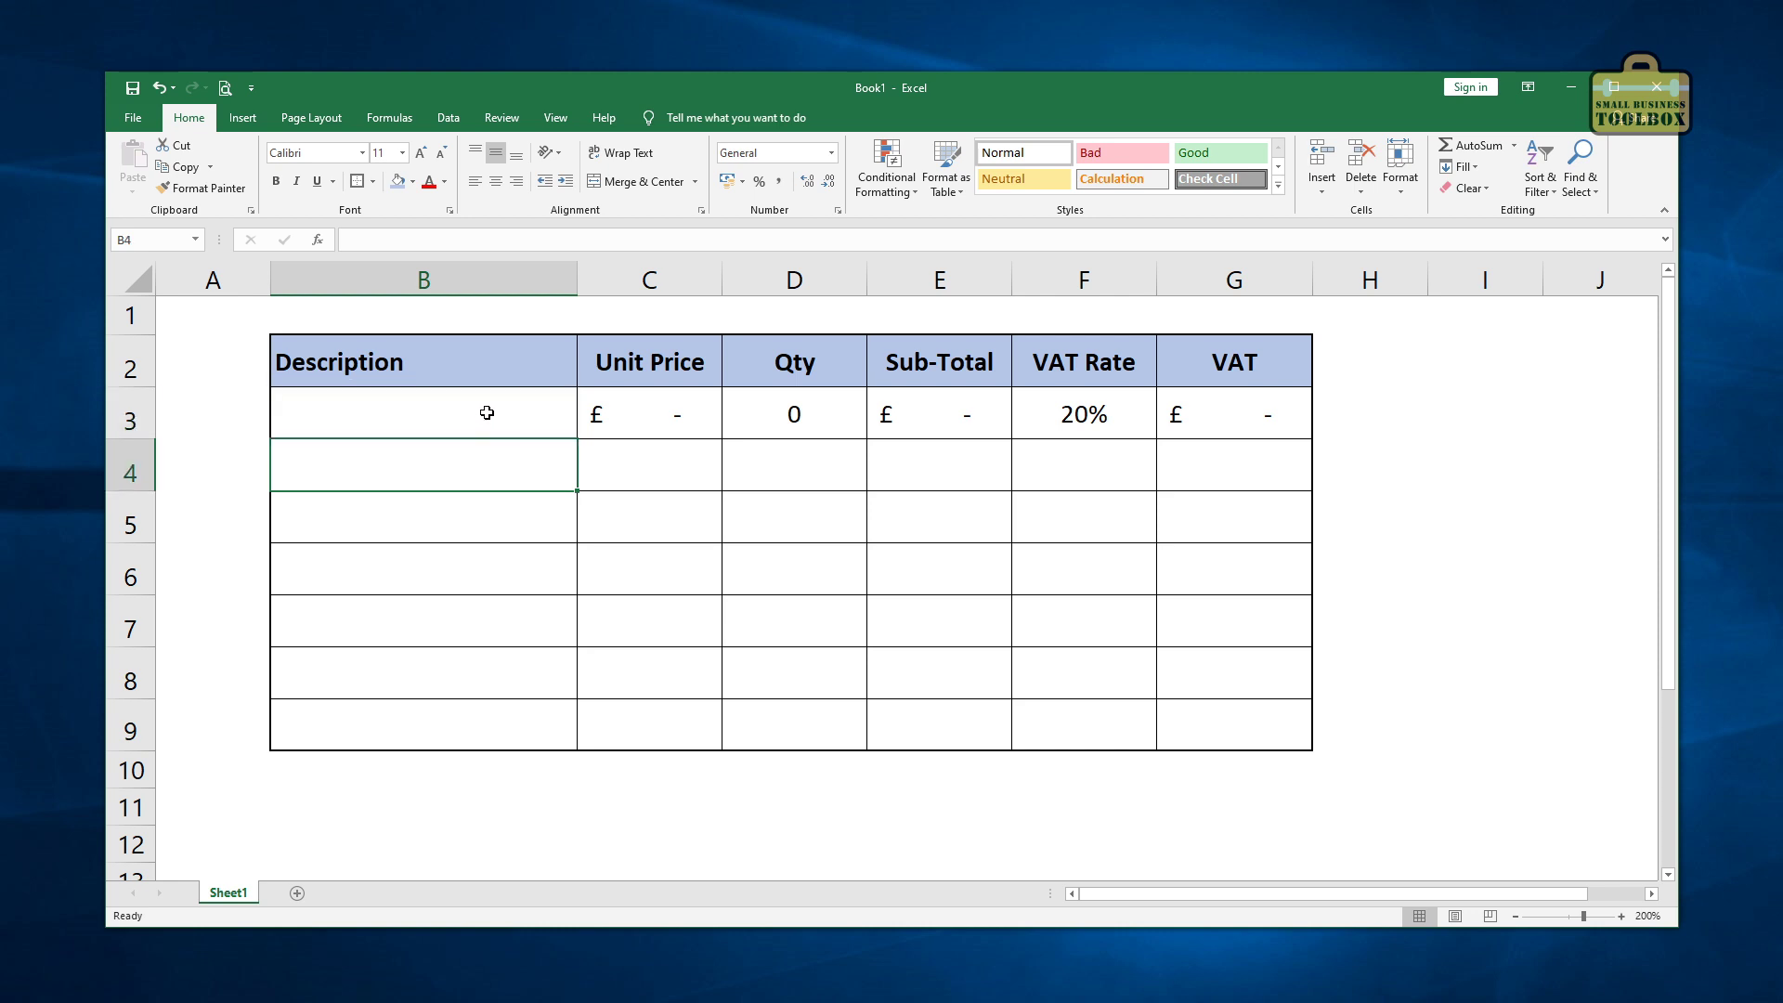
Step: Enter 'Custom printed T-Shirt', unit price 5 and quantity 50 in row 3, then check G3's =E3*F3 formula
click(486, 414)
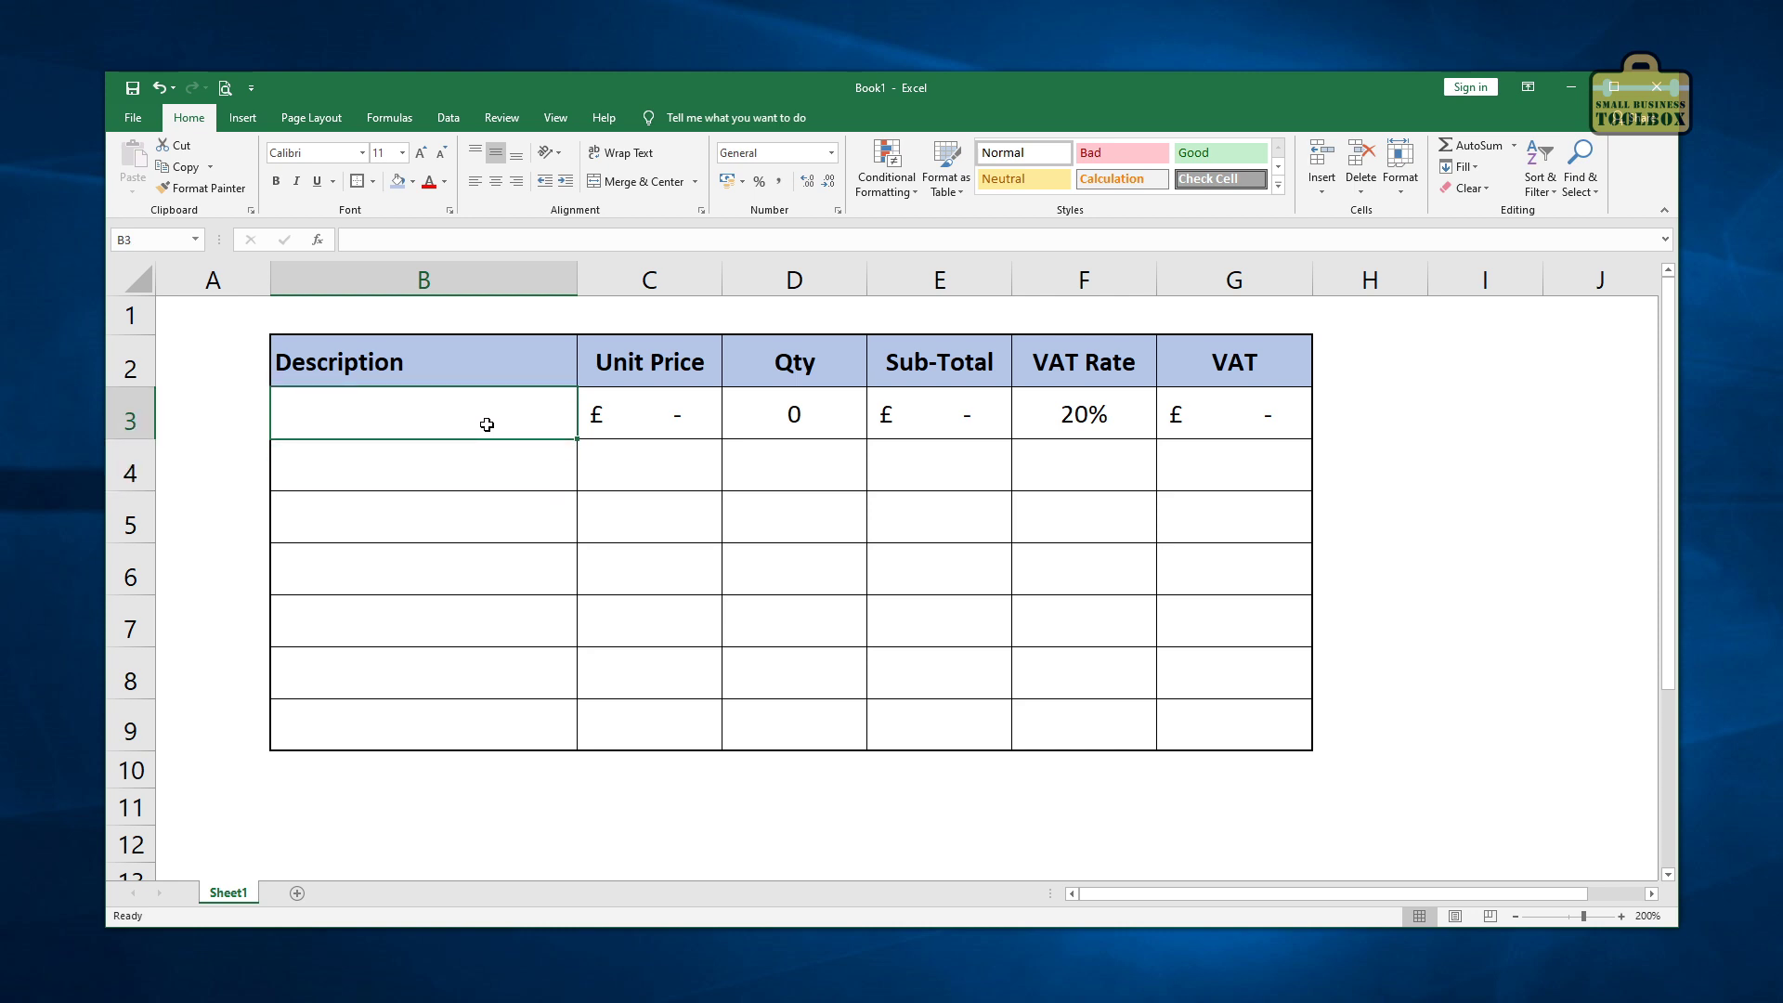
text(Custom pri)
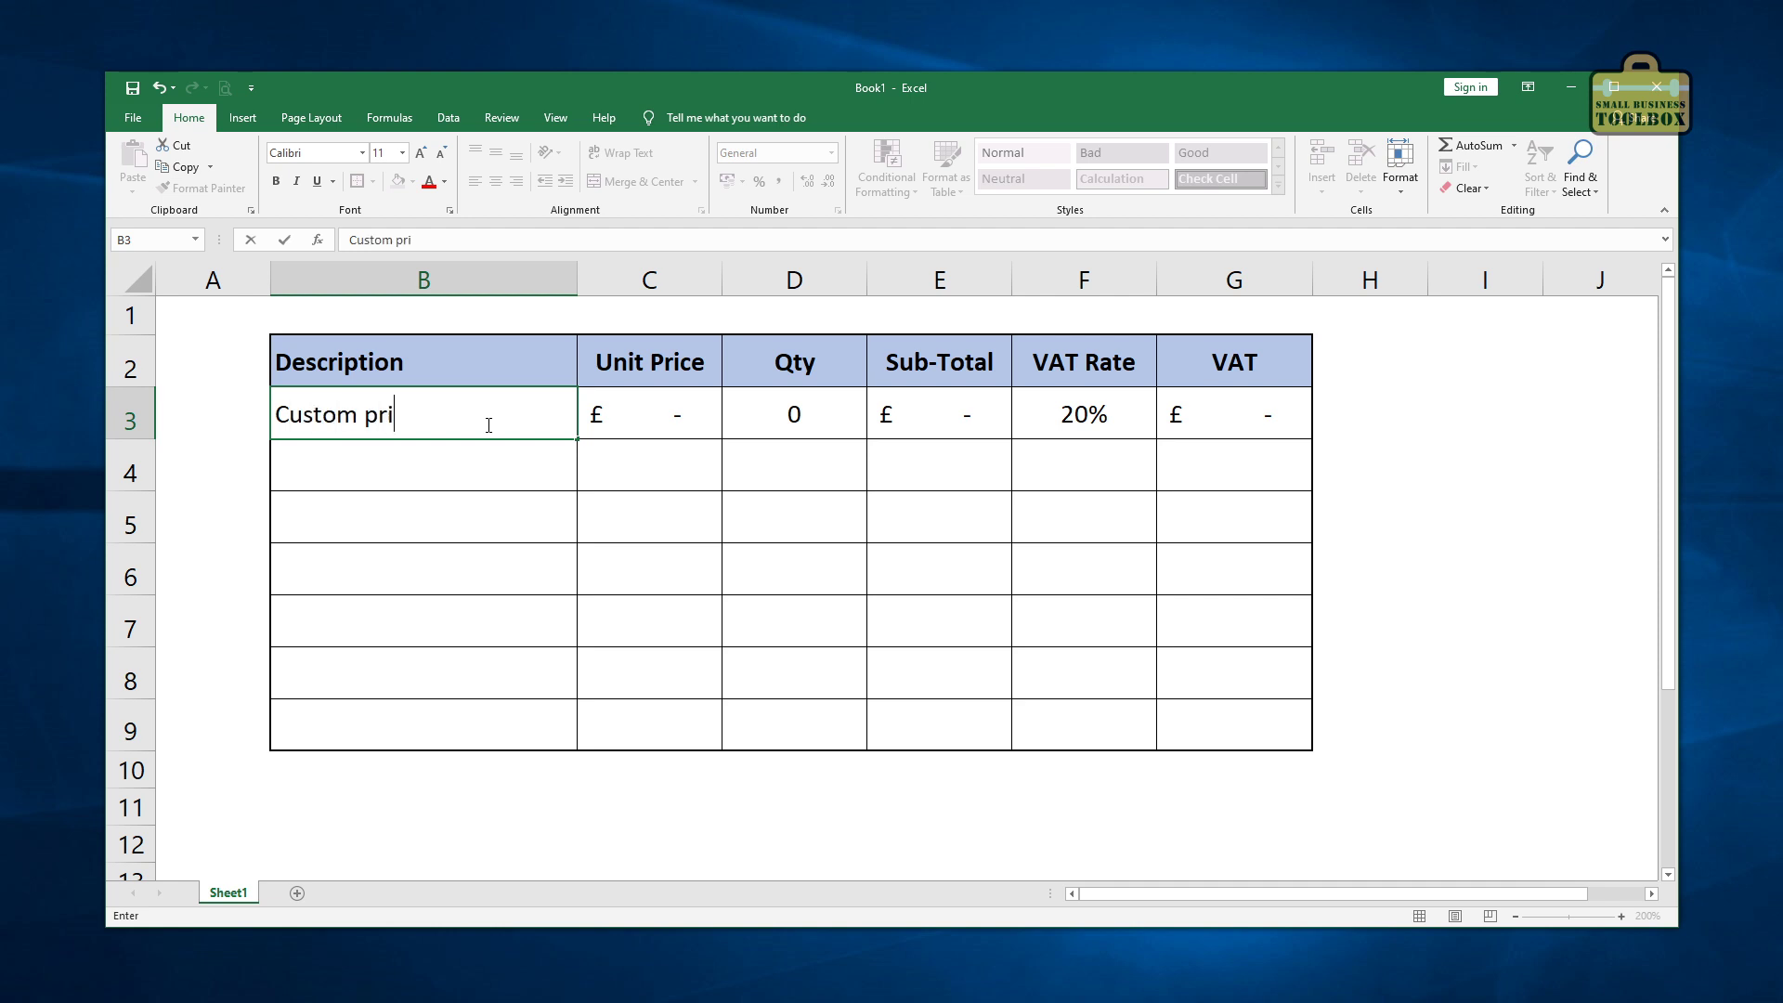
text(nted T-Shirt)
key(Tab)
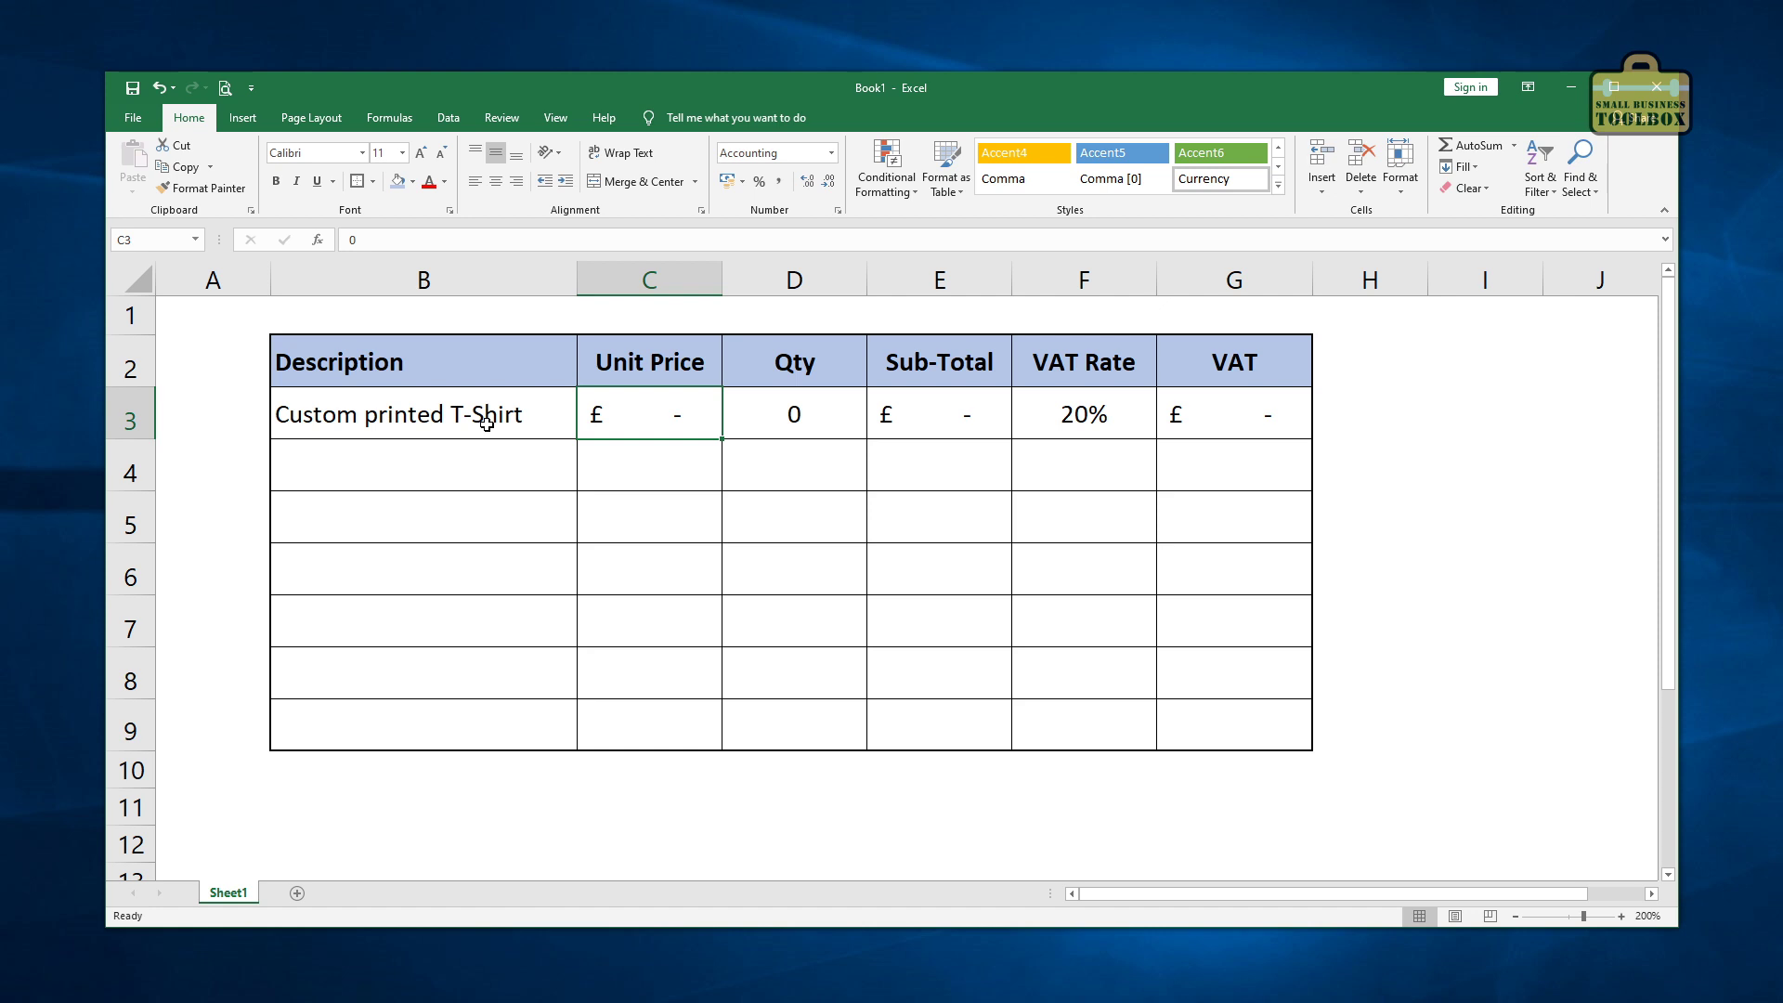
text(5)
key(Tab)
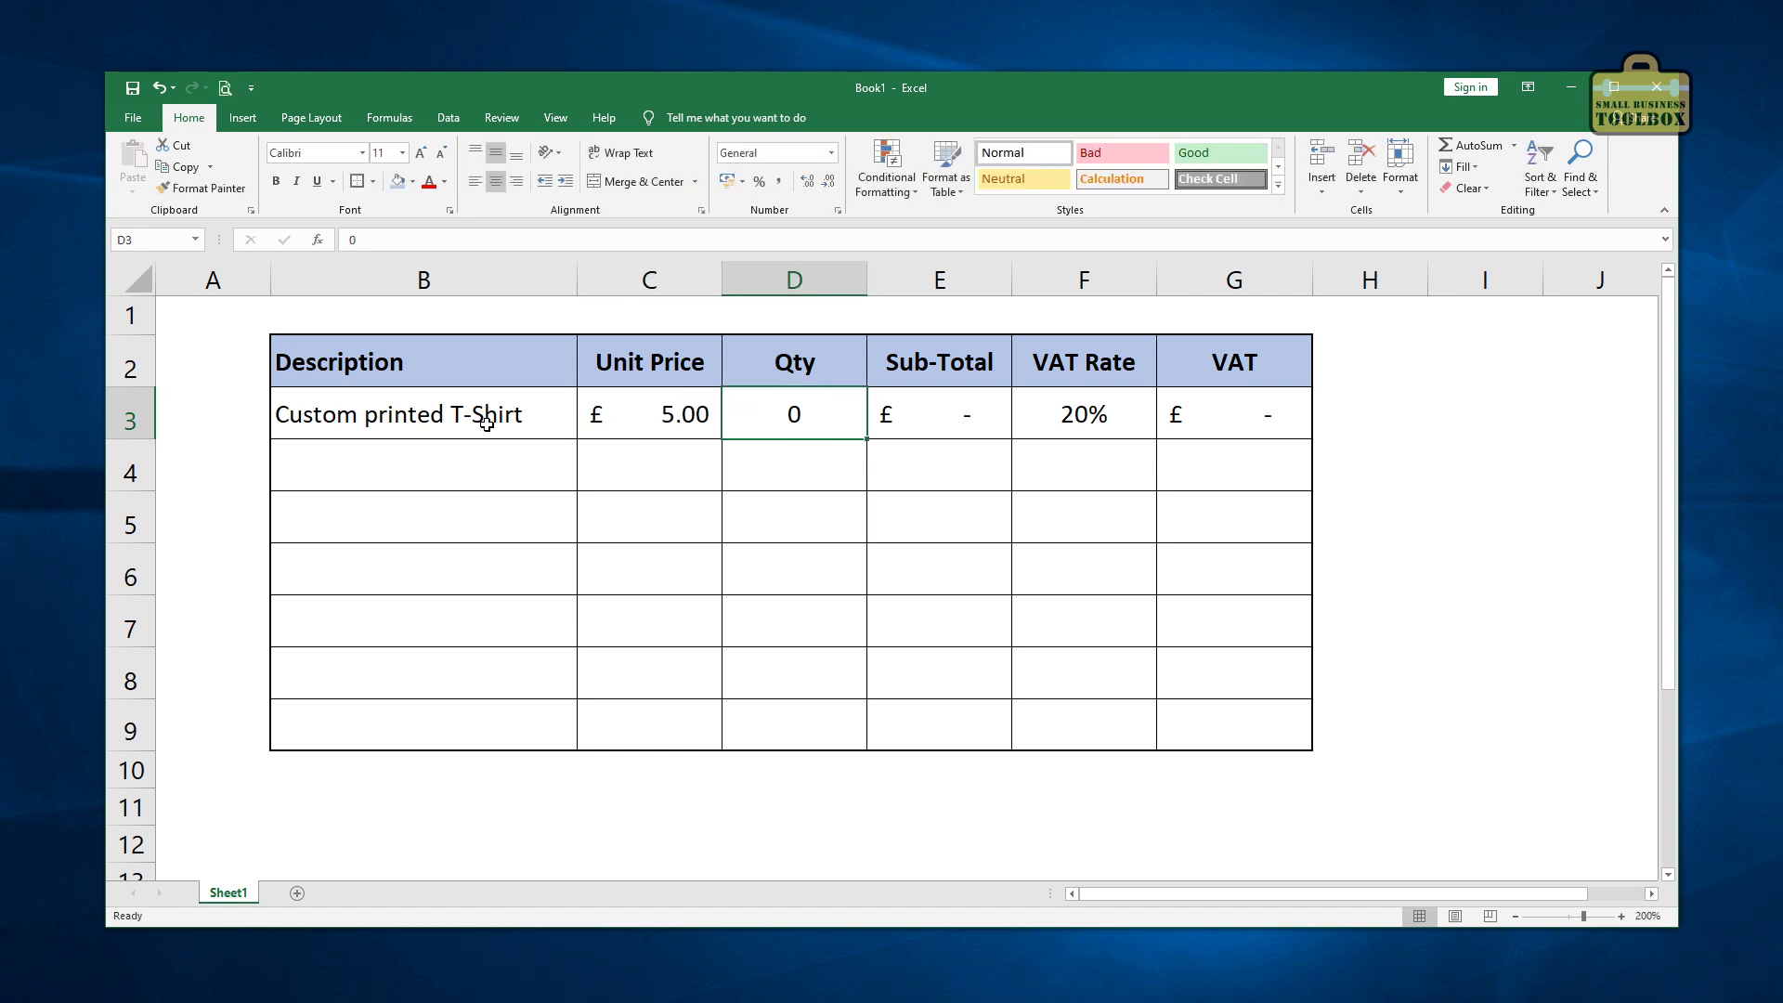
text(50)
key(Tab)
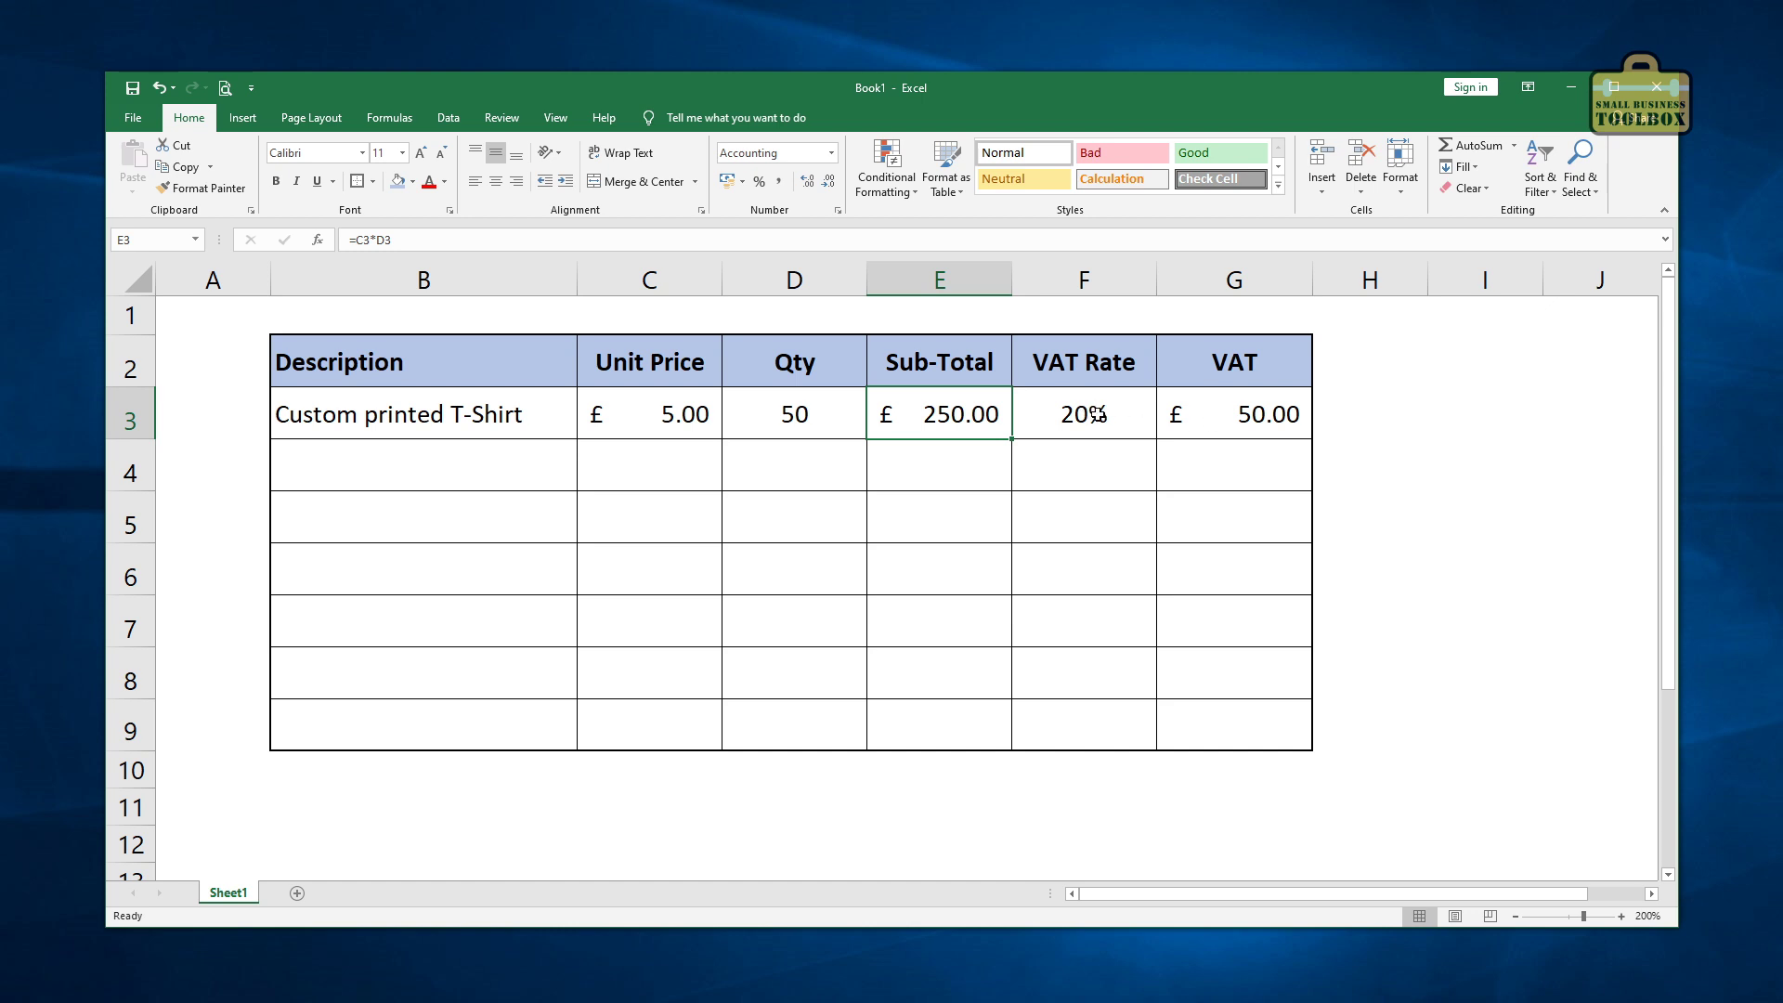
click(1217, 414)
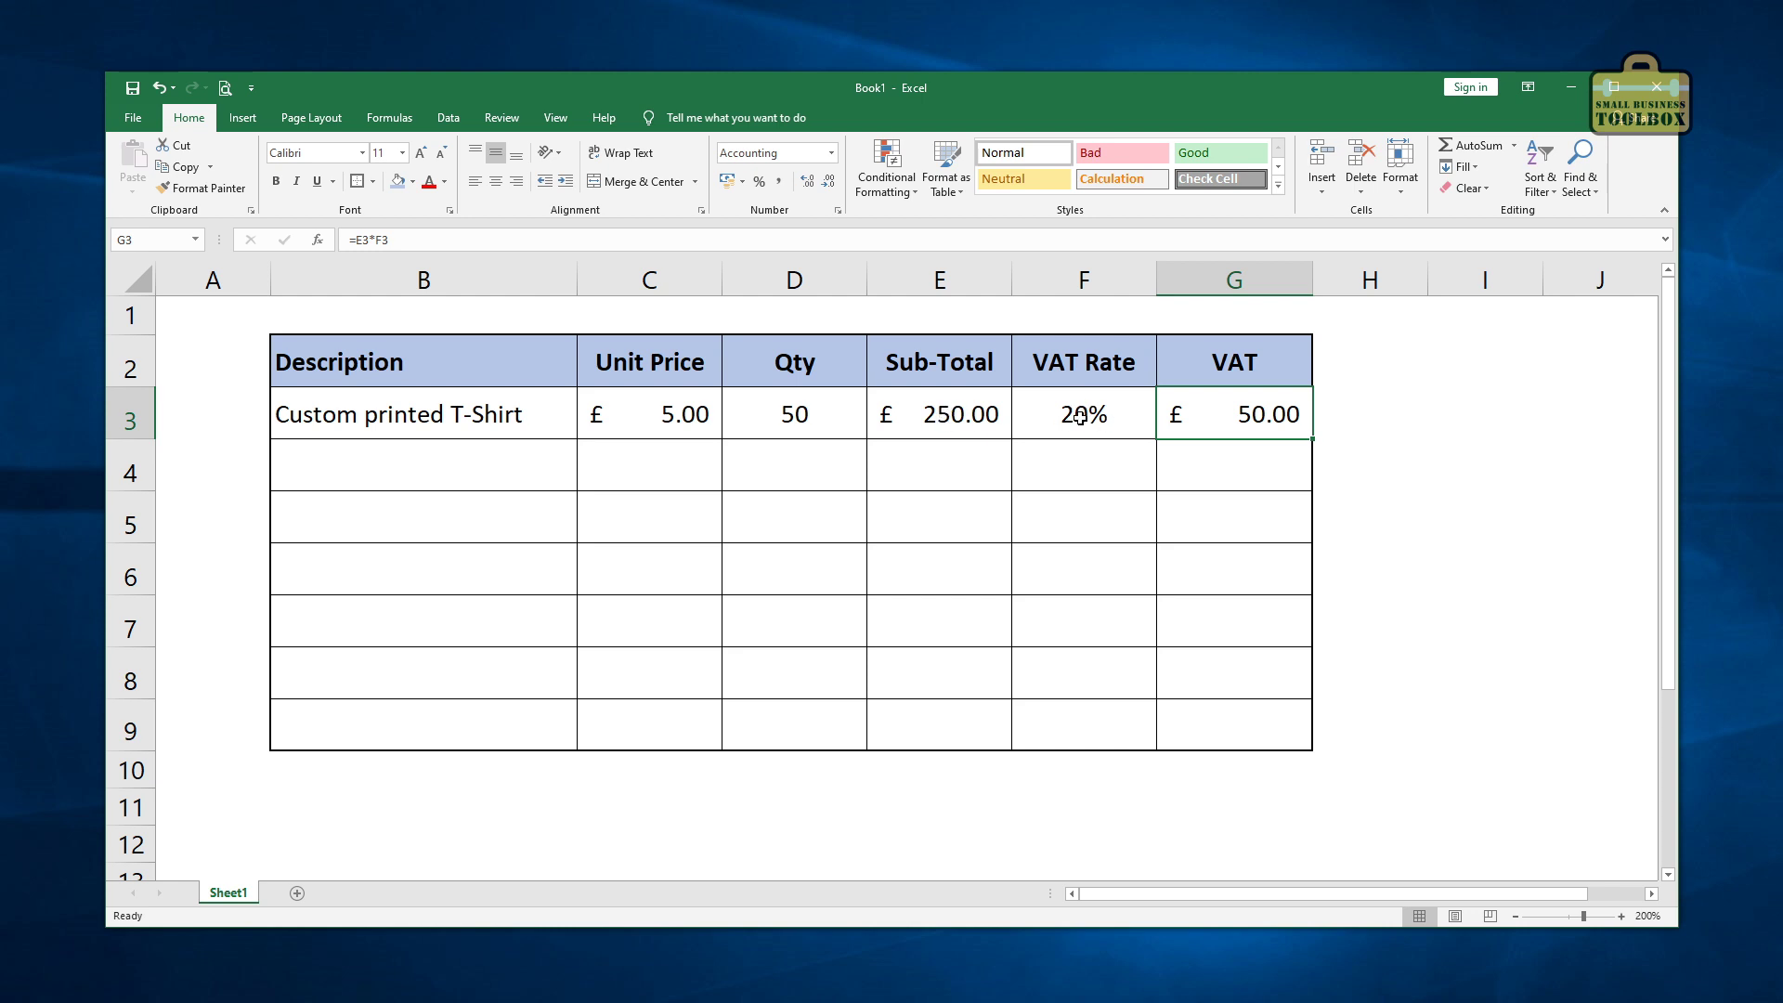
click(1227, 462)
click(1232, 414)
Step: Enter the Design charge line in row 4 at £200.00 with quantity 1
click(406, 469)
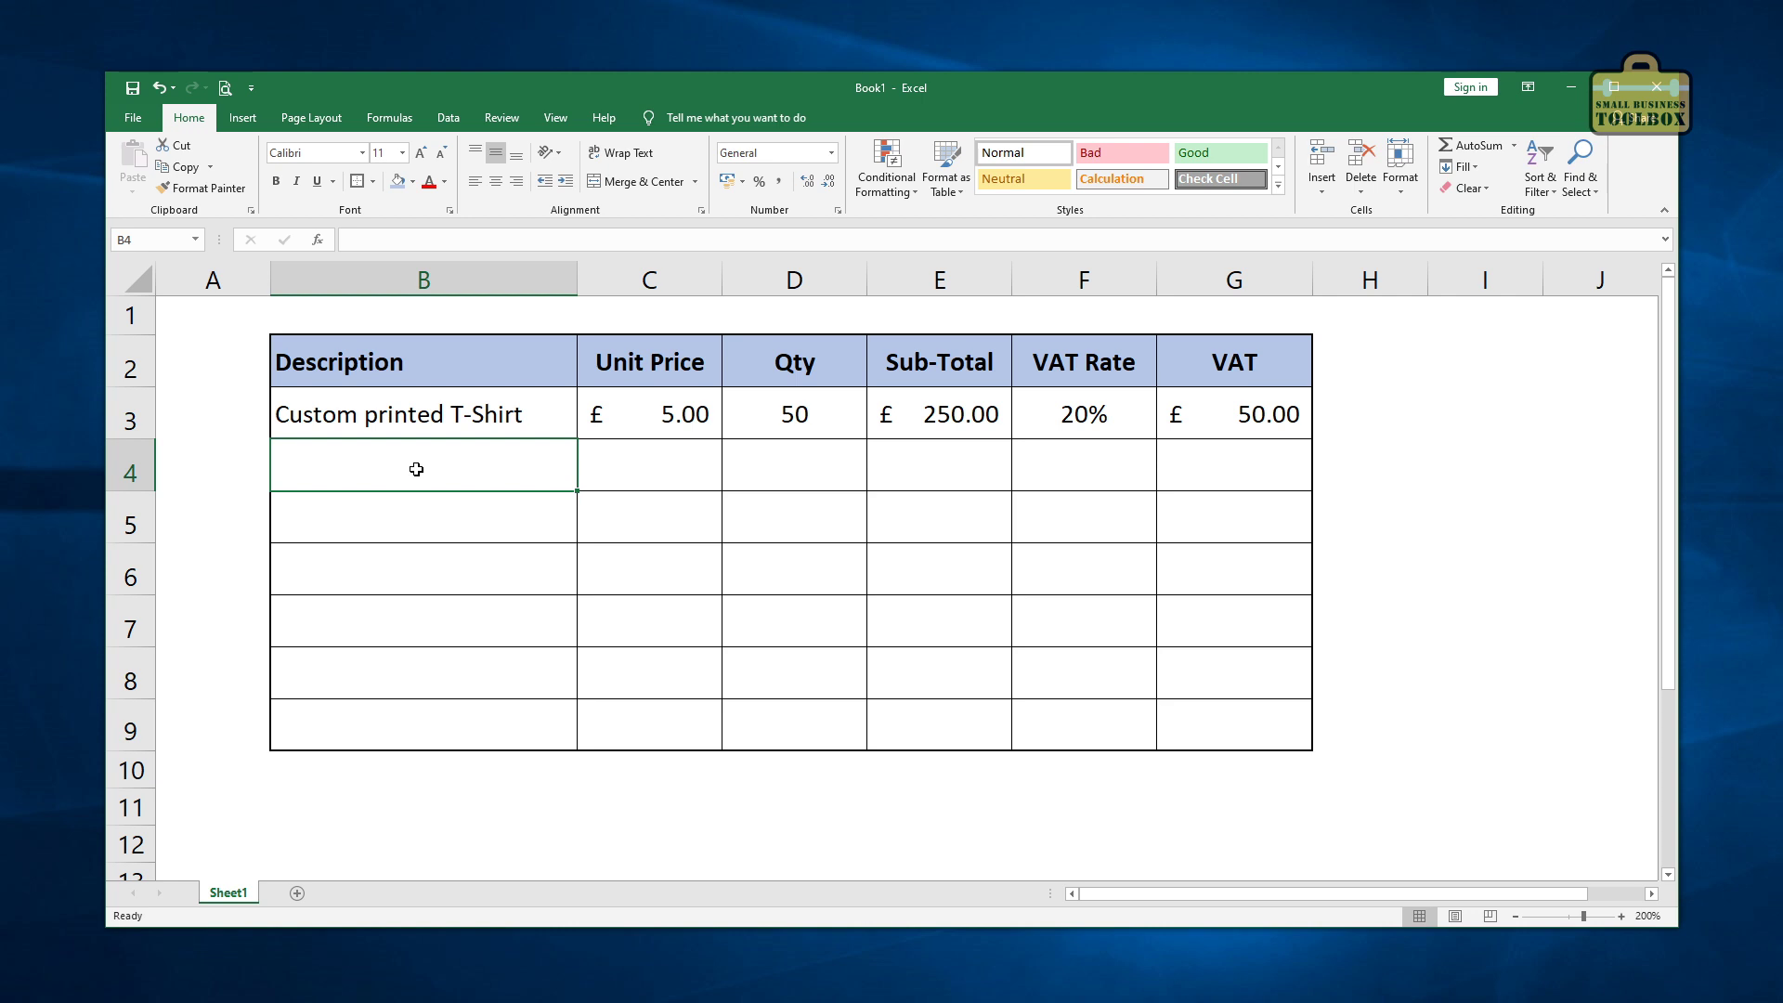
text(Desi)
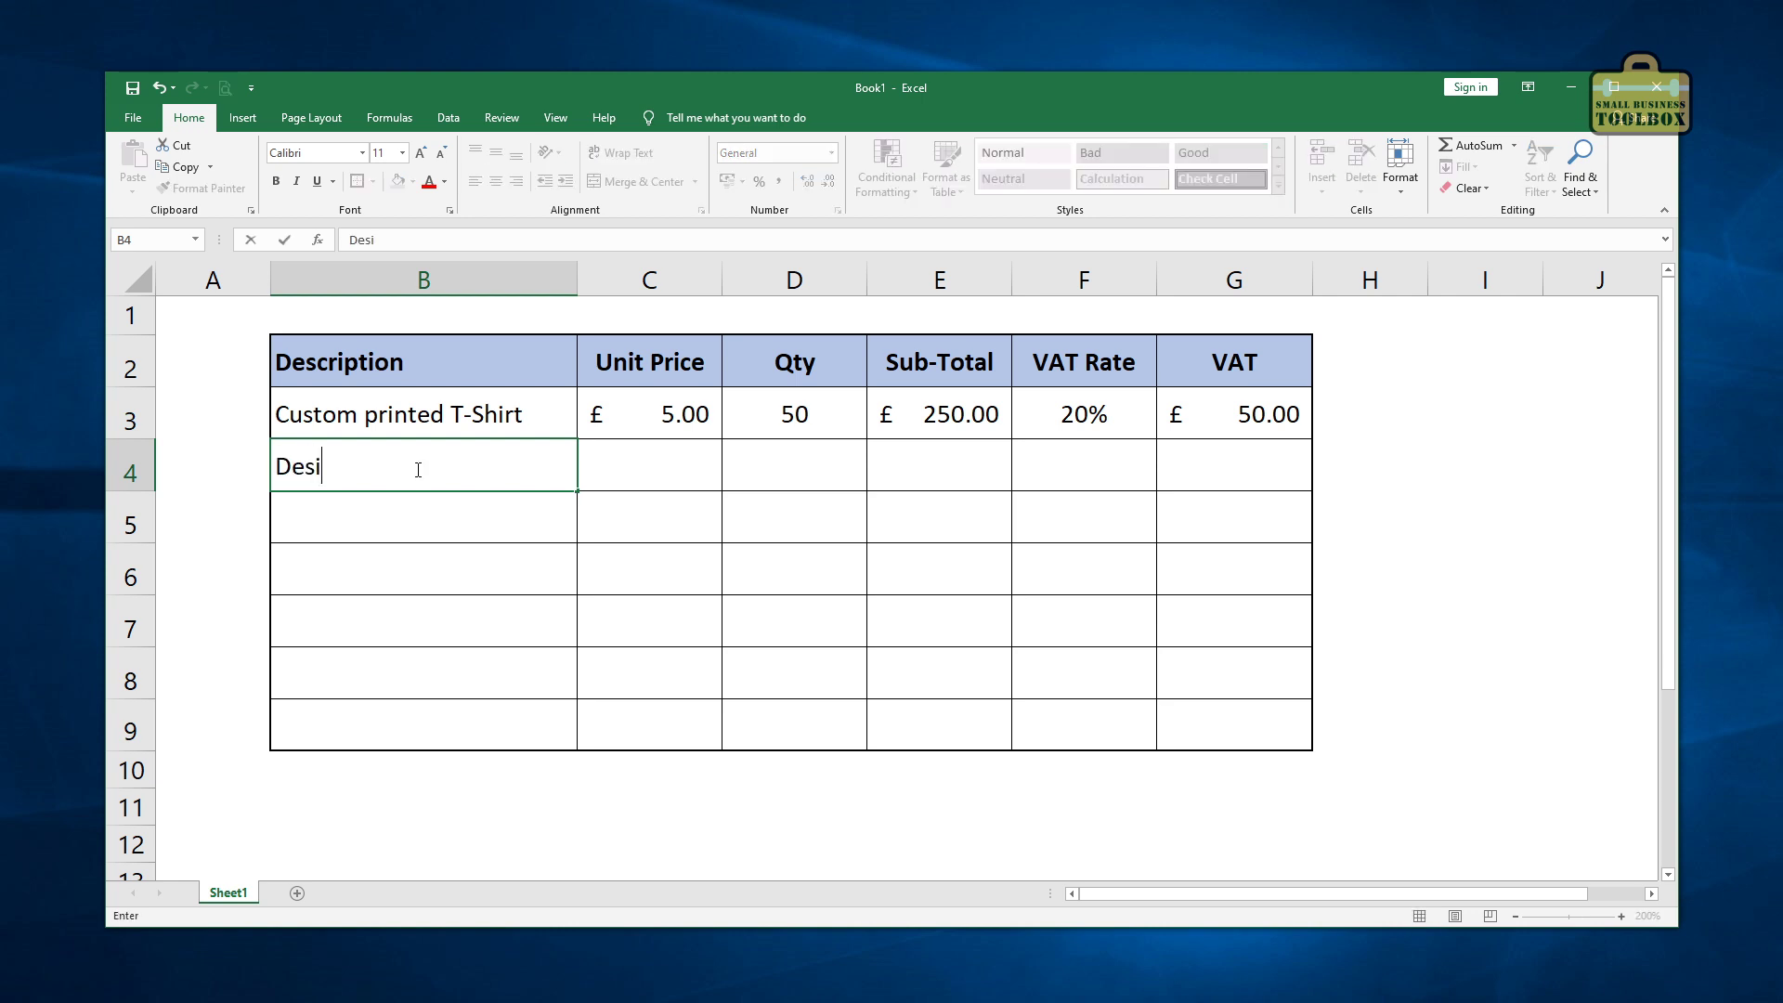
text(gn charge)
key(Tab)
text(200)
key(Tab)
text(1)
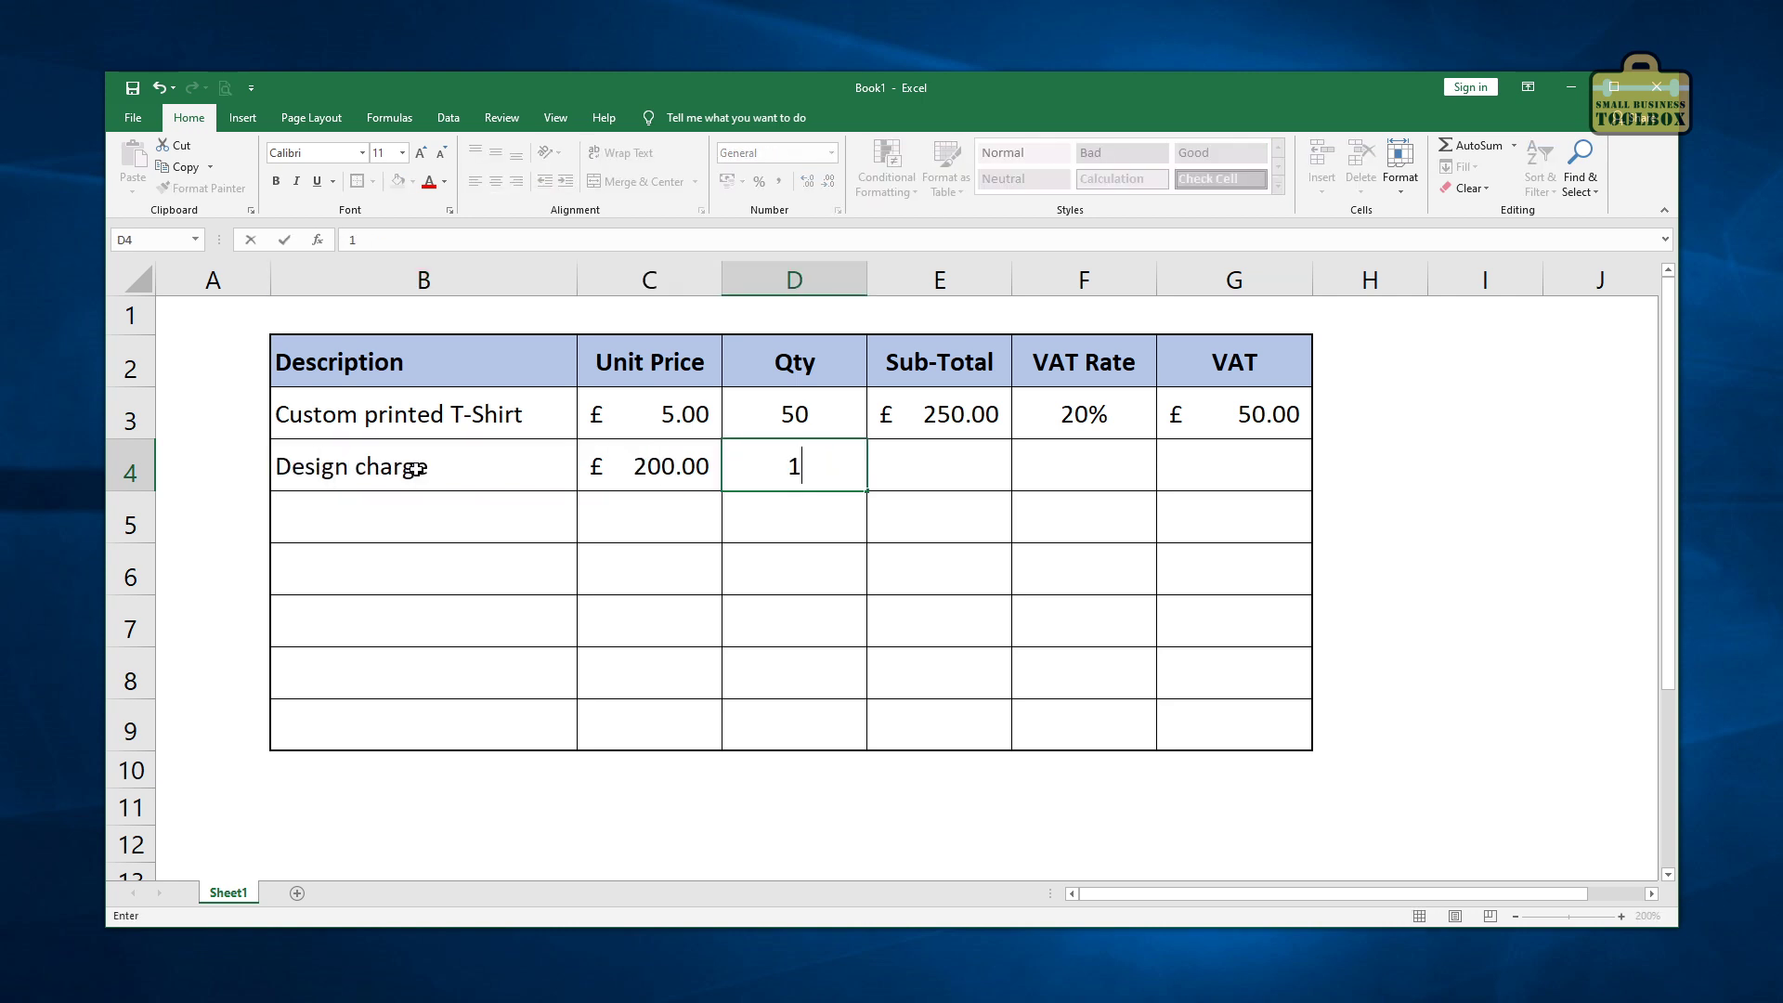
key(Tab)
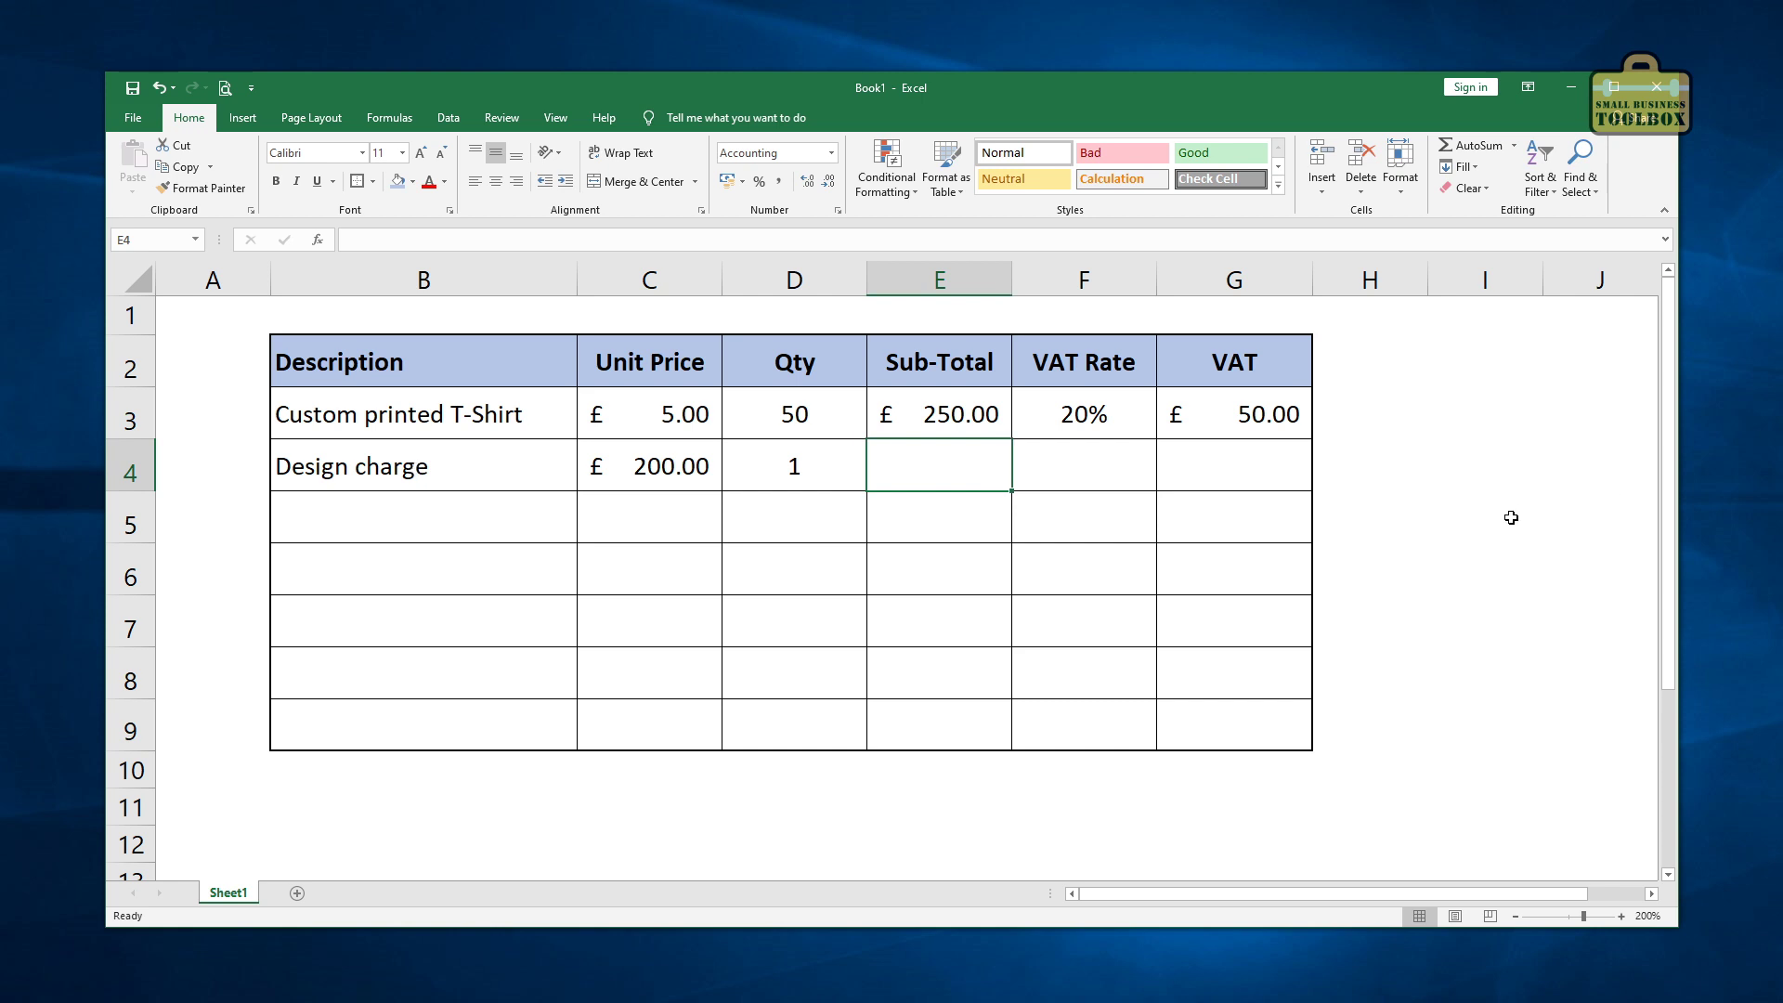
Step: Fill the row 3 Sub-Total, VAT Rate and VAT formulas (E3:G3) down into row 4
drag(966, 423, 1230, 428)
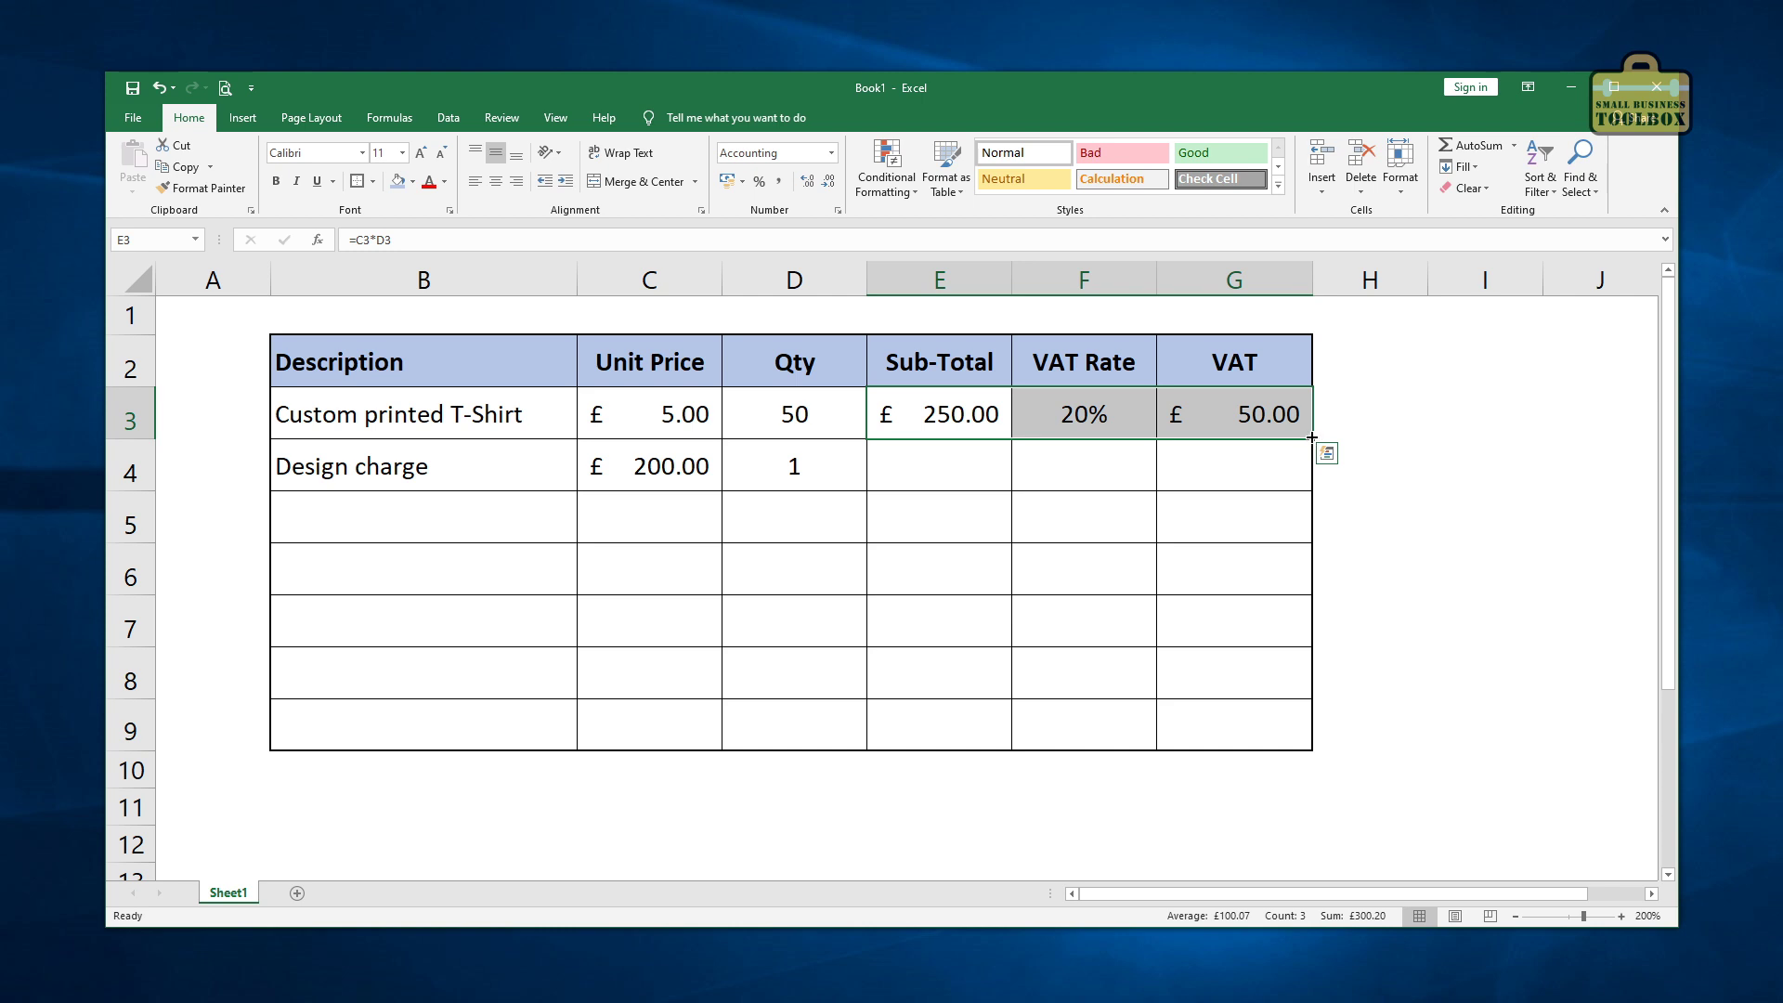
click(975, 452)
drag(965, 418, 1310, 488)
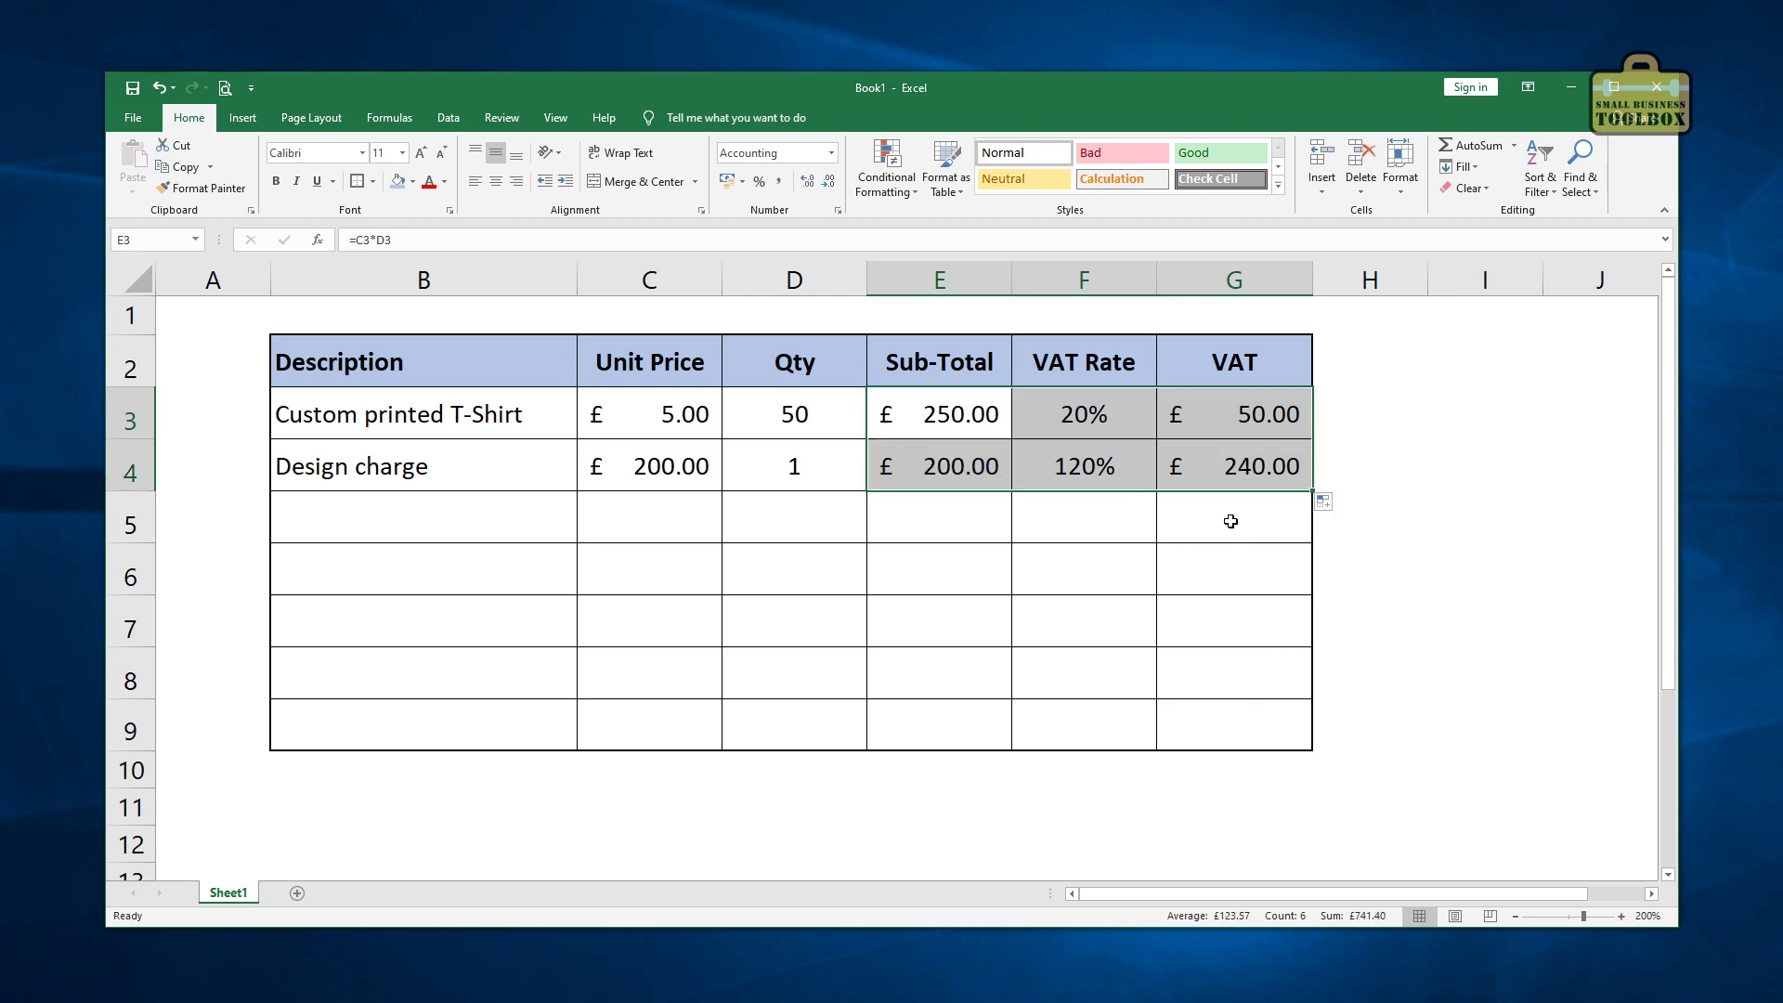
click(965, 464)
click(952, 414)
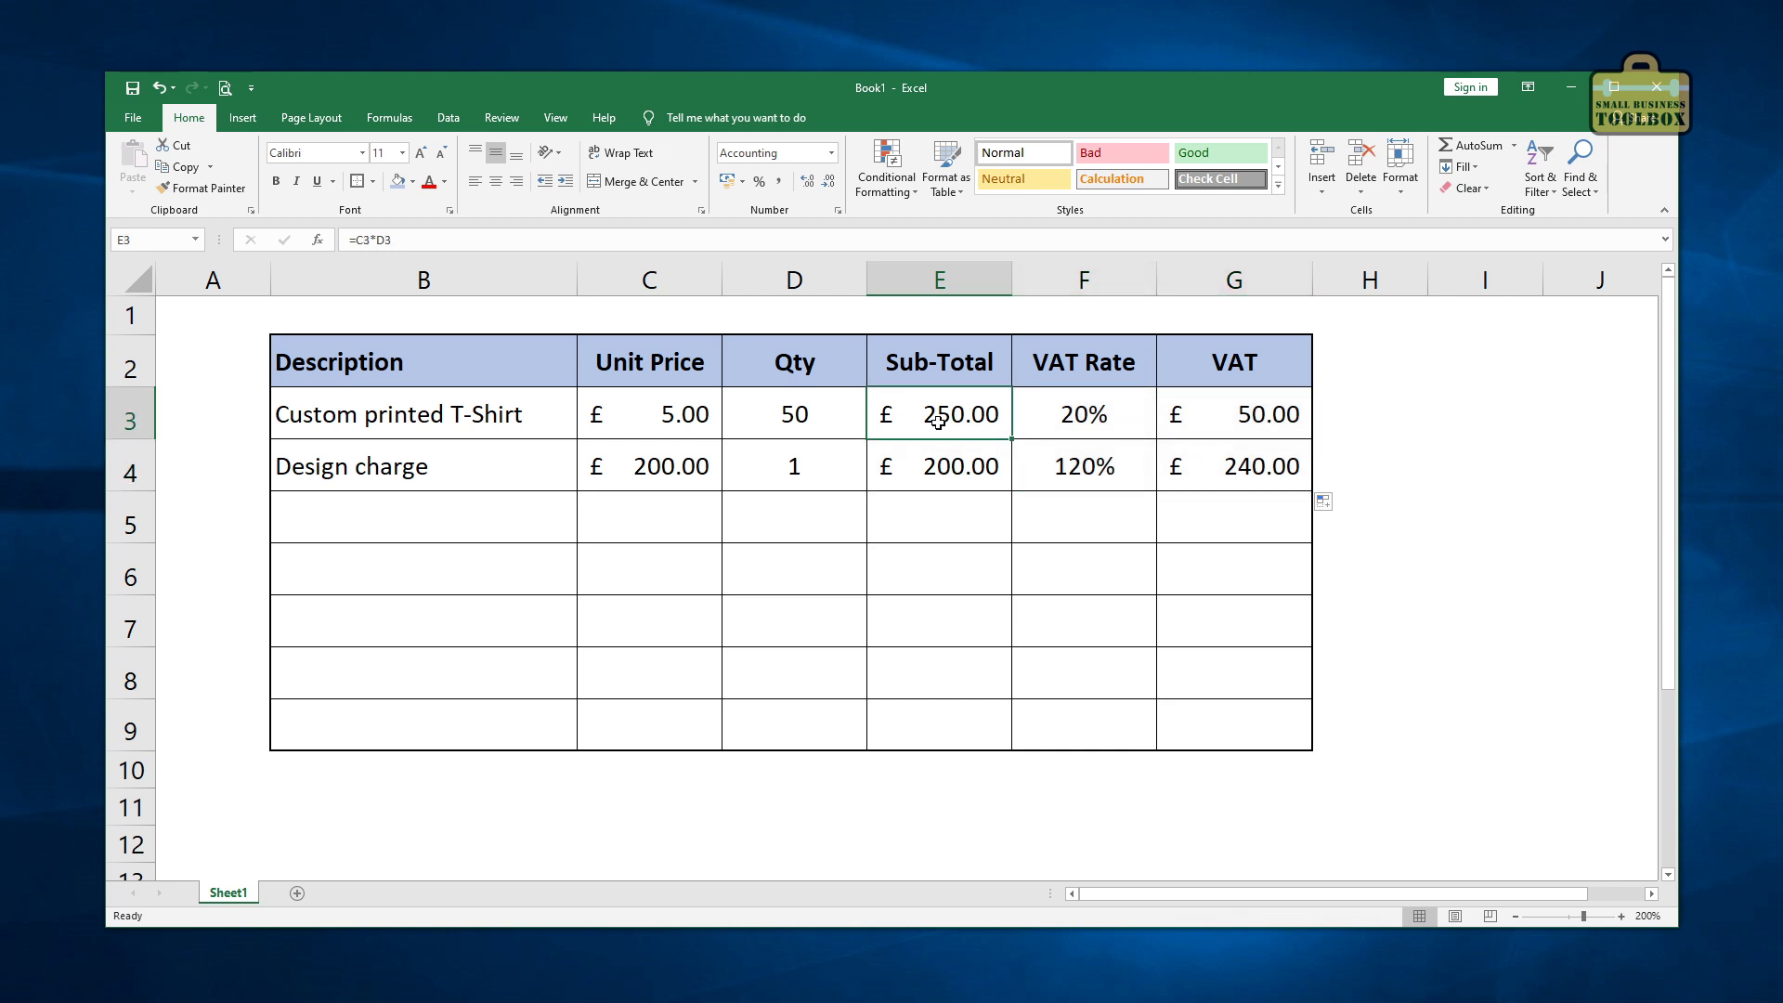
click(948, 464)
click(949, 429)
click(948, 464)
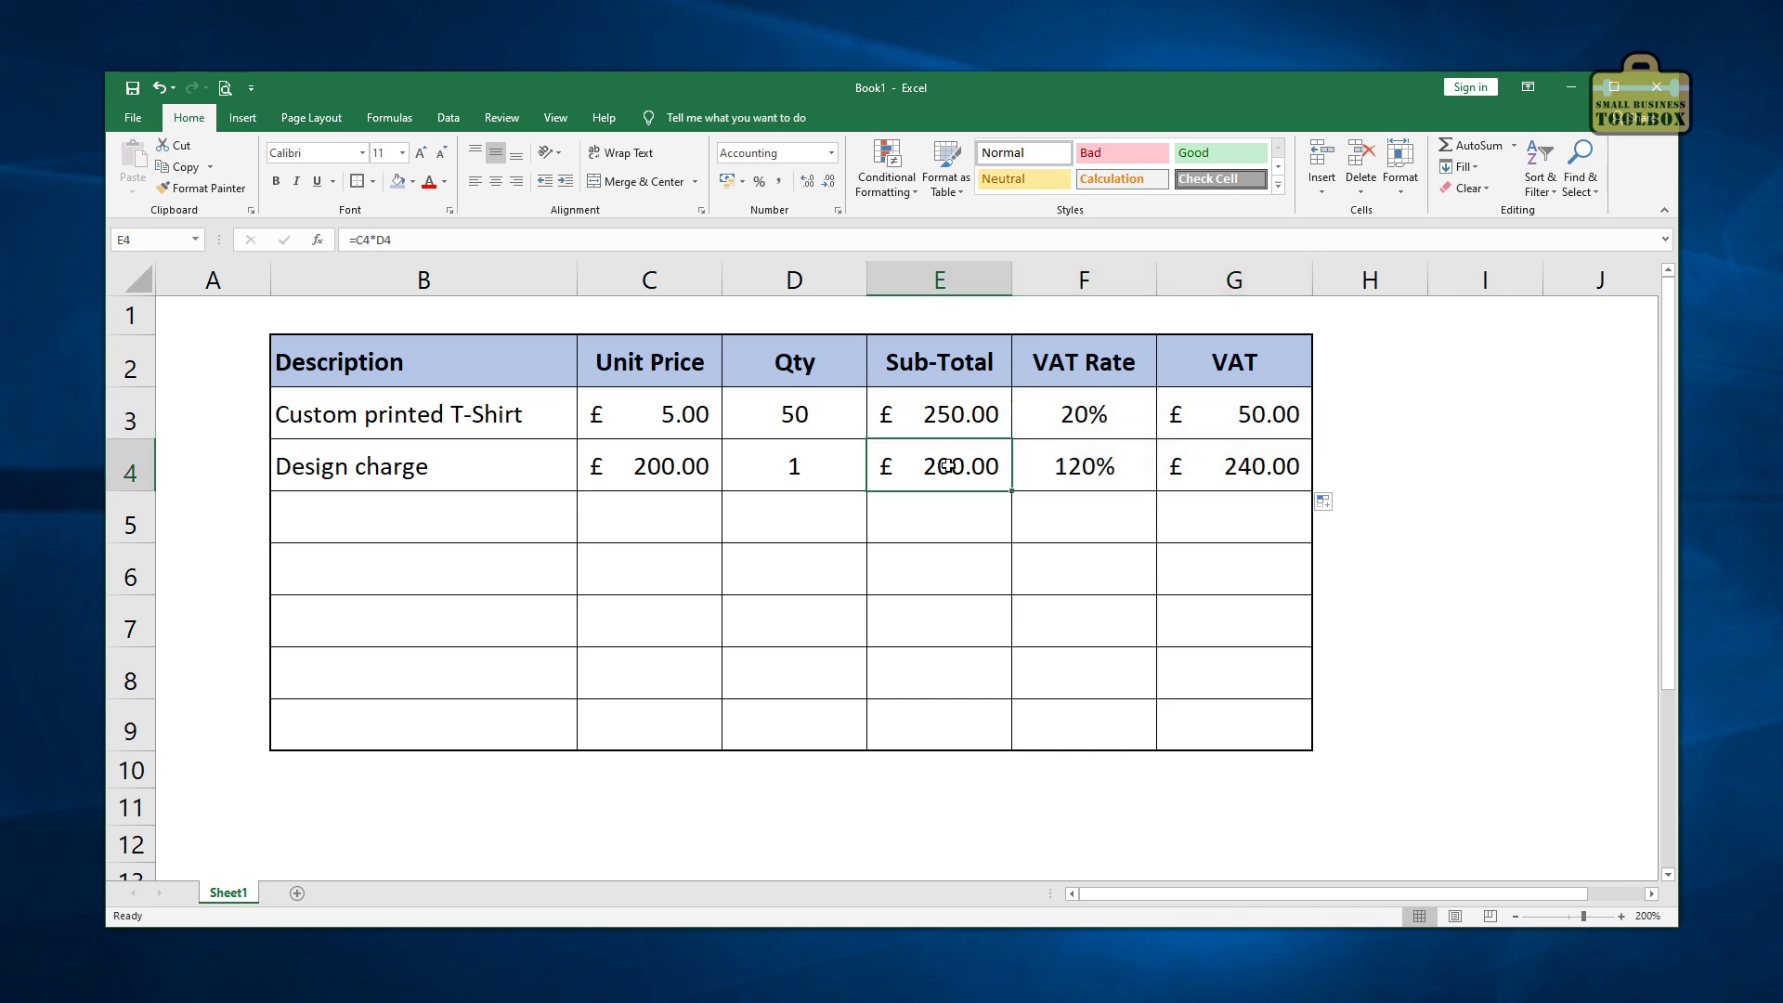
drag(951, 469, 1238, 470)
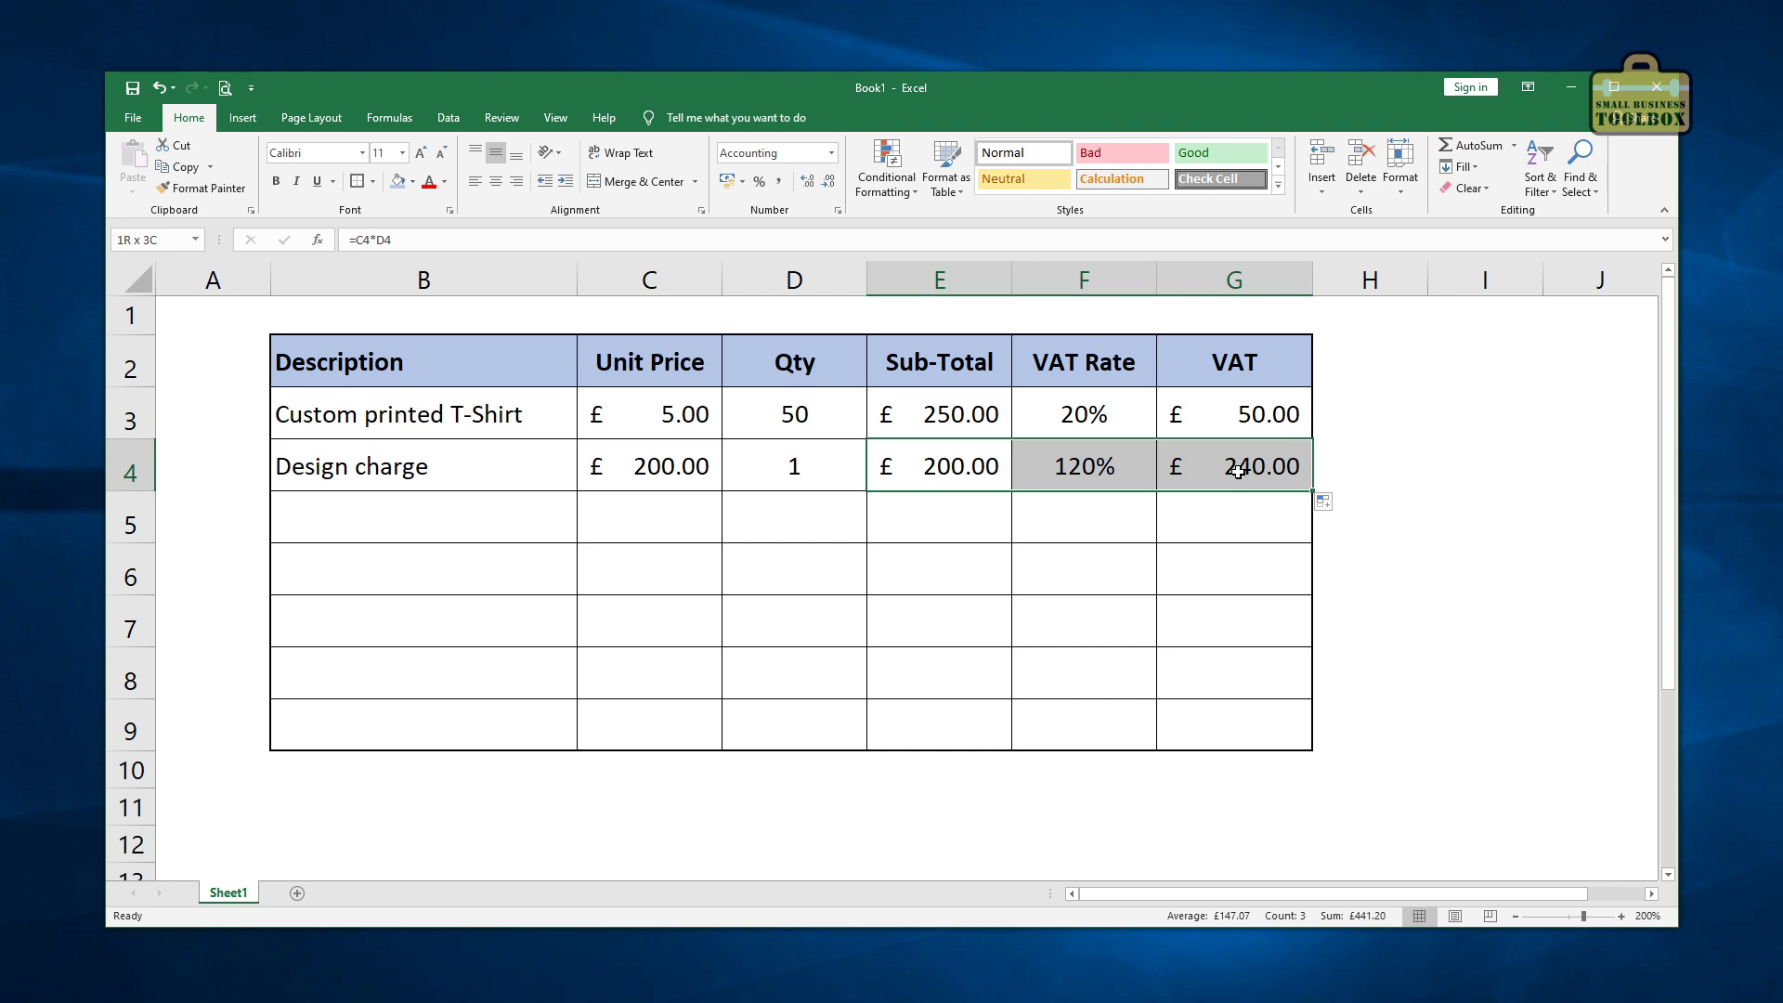
click(653, 517)
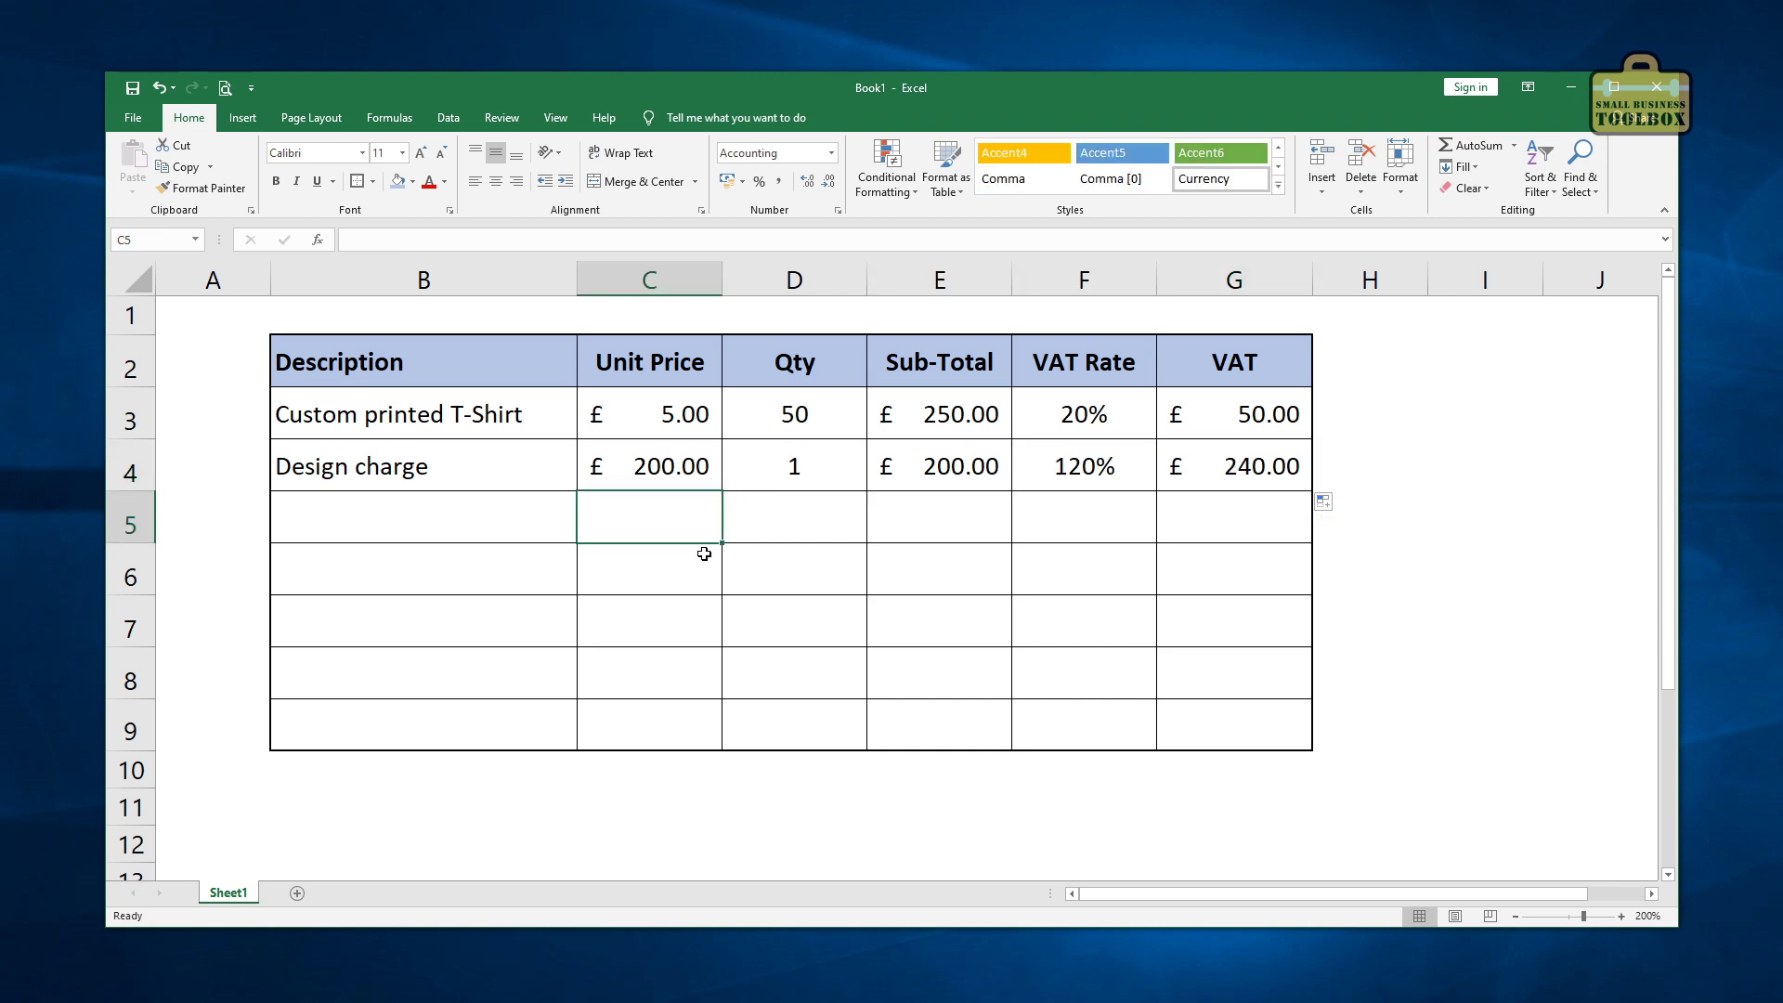
key(Left)
text(Delivery)
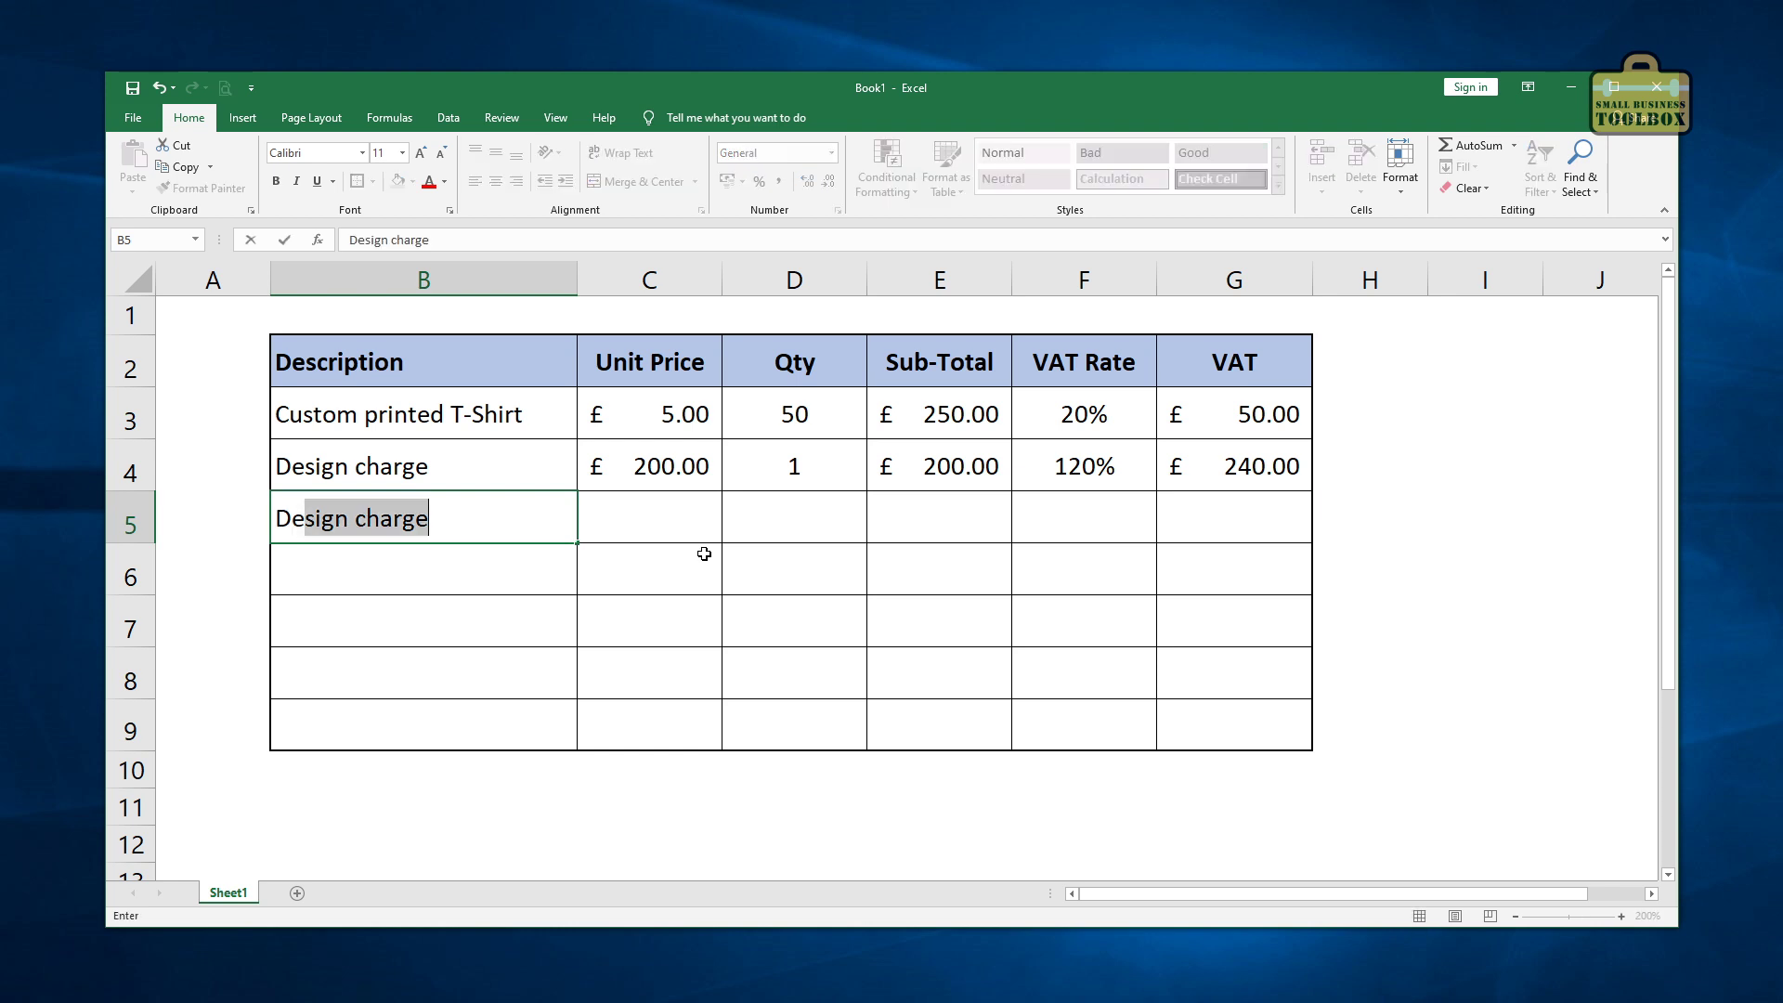
key(Tab)
text(20)
key(Tab)
text(1)
key(Tab)
drag(937, 466, 1214, 465)
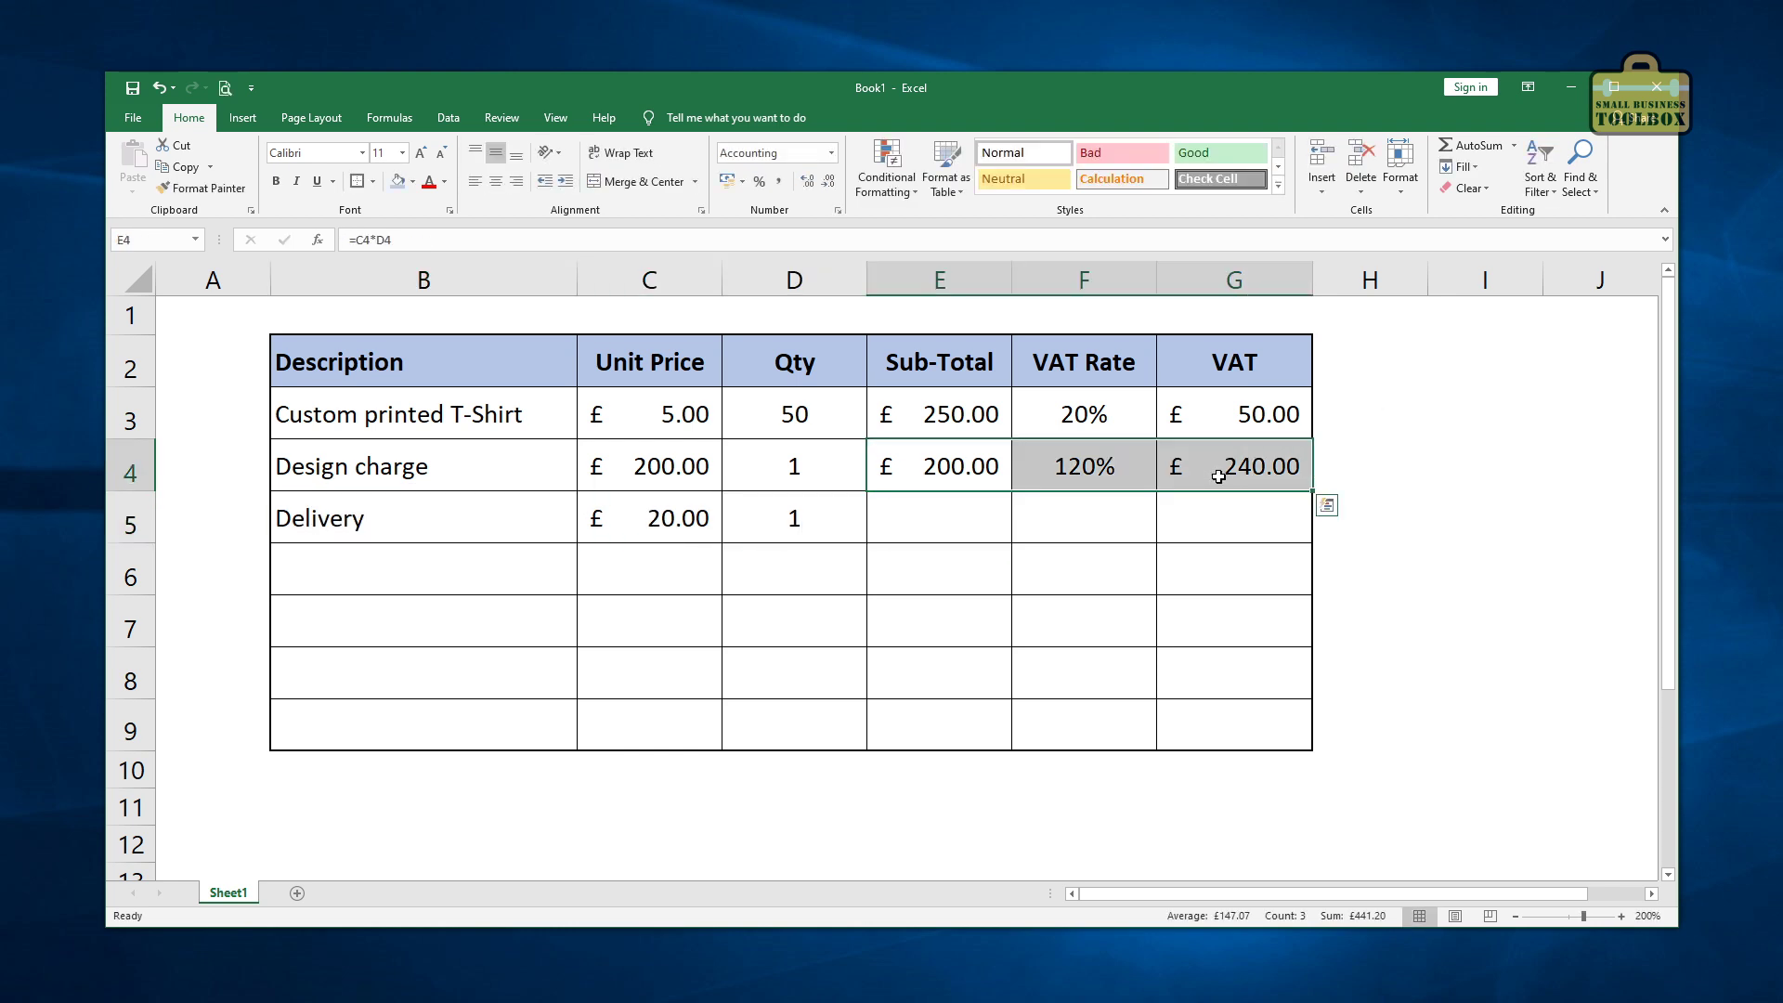
drag(1311, 491, 1311, 543)
click(963, 505)
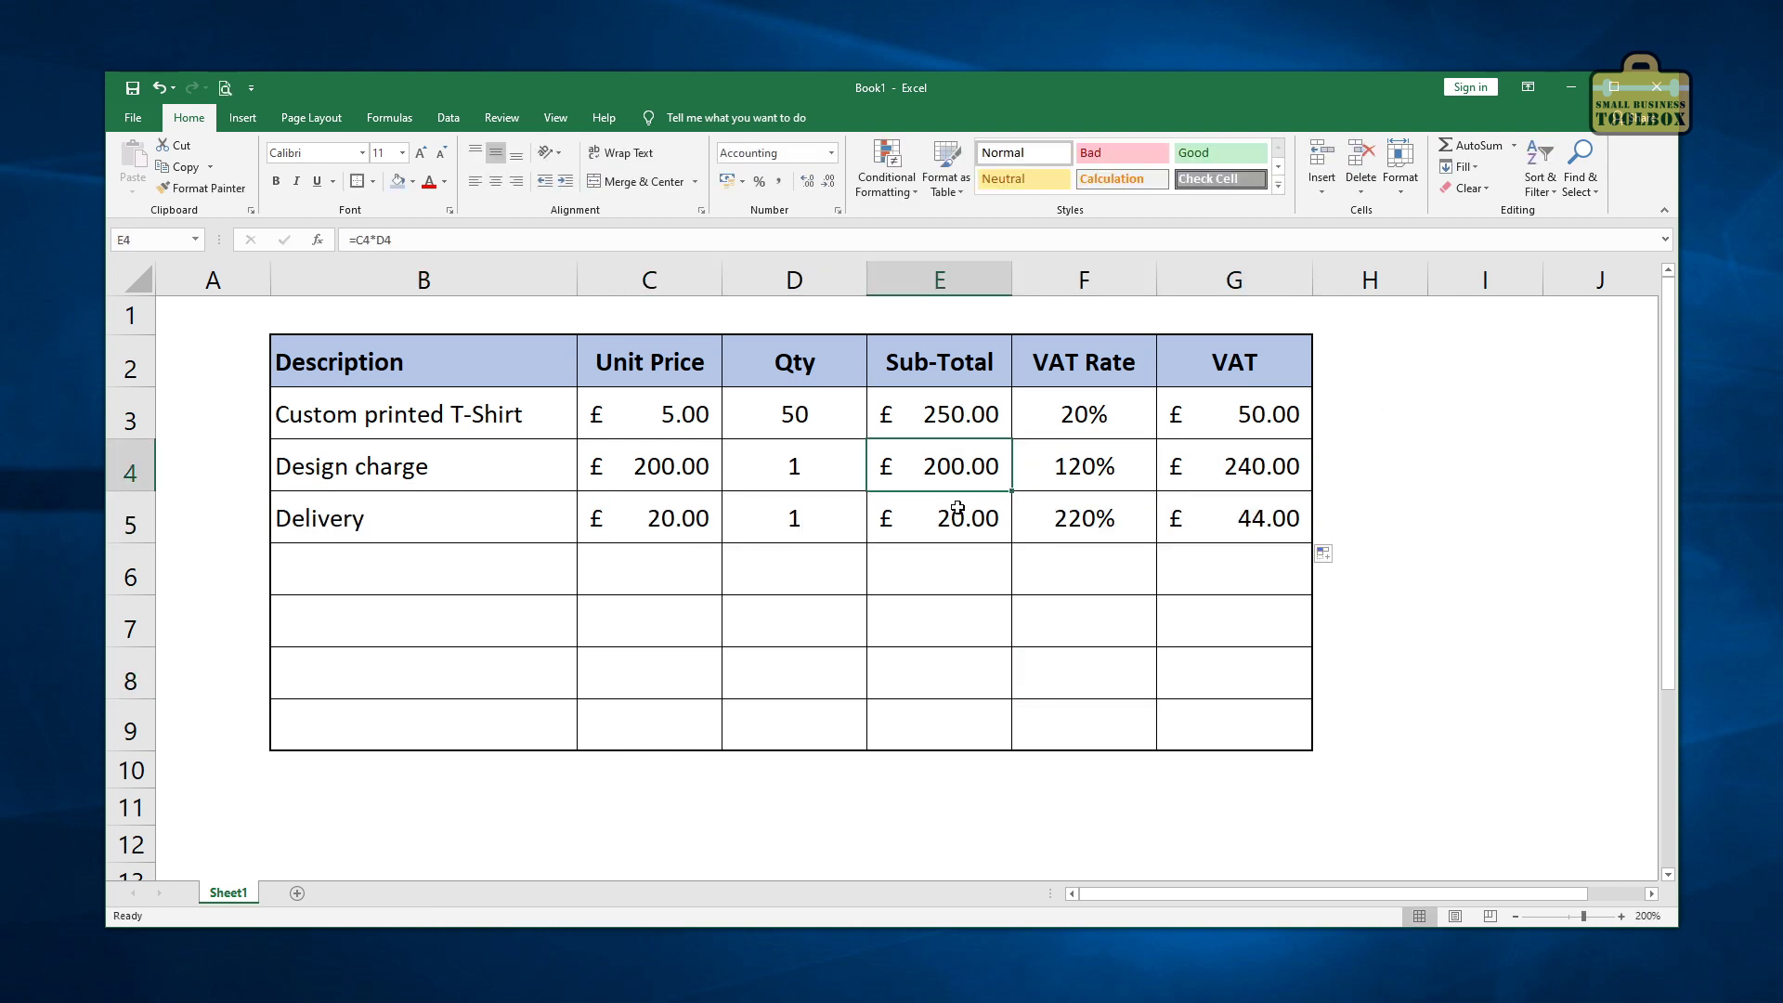
drag(959, 422, 956, 518)
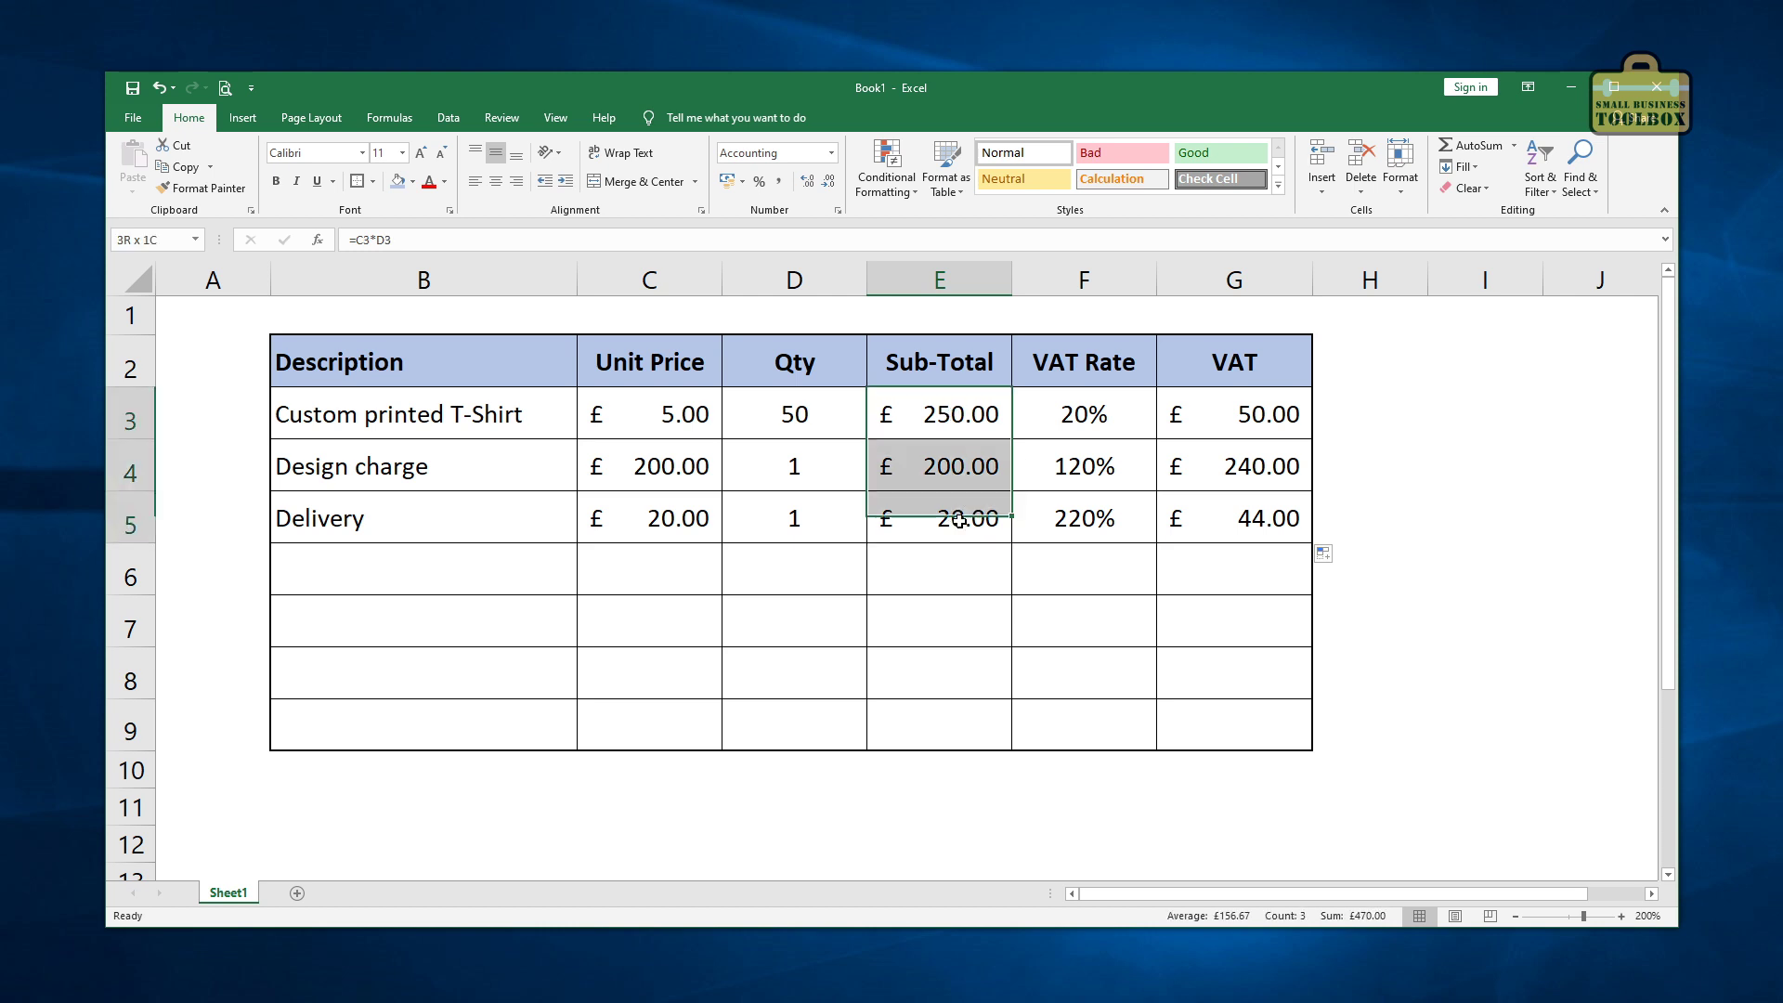
click(1242, 415)
drag(1241, 415, 1242, 518)
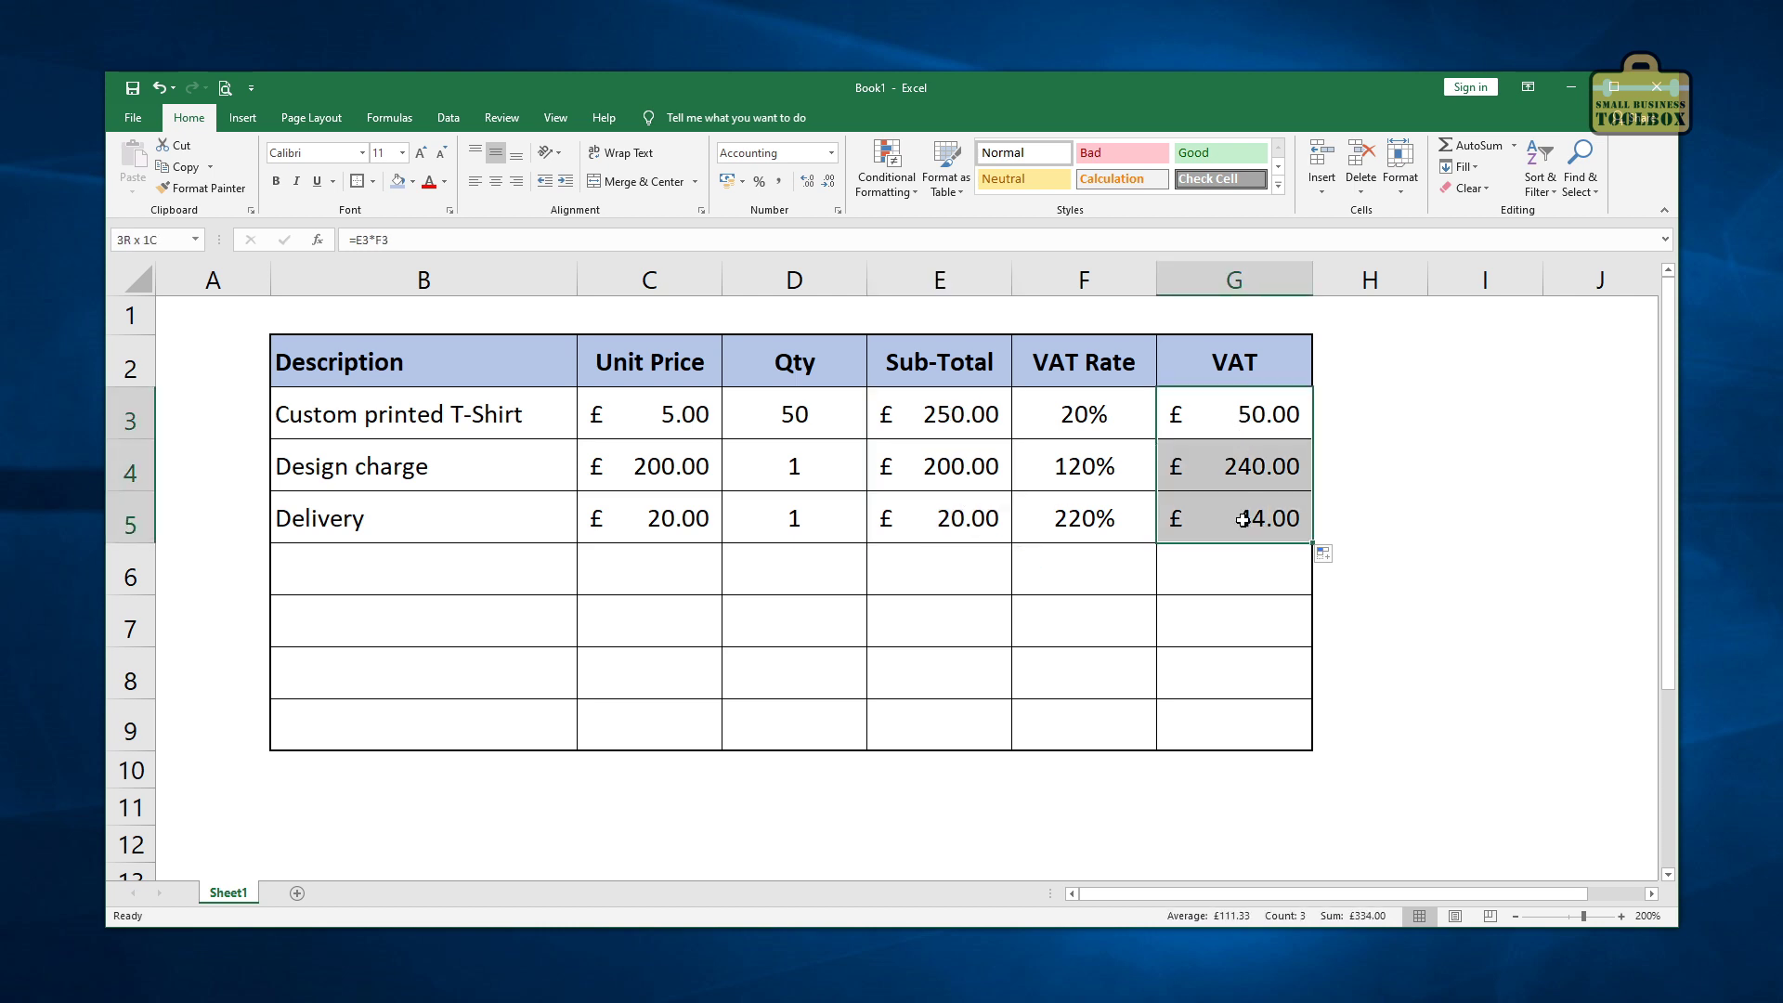
click(1124, 422)
click(1118, 462)
key(Up)
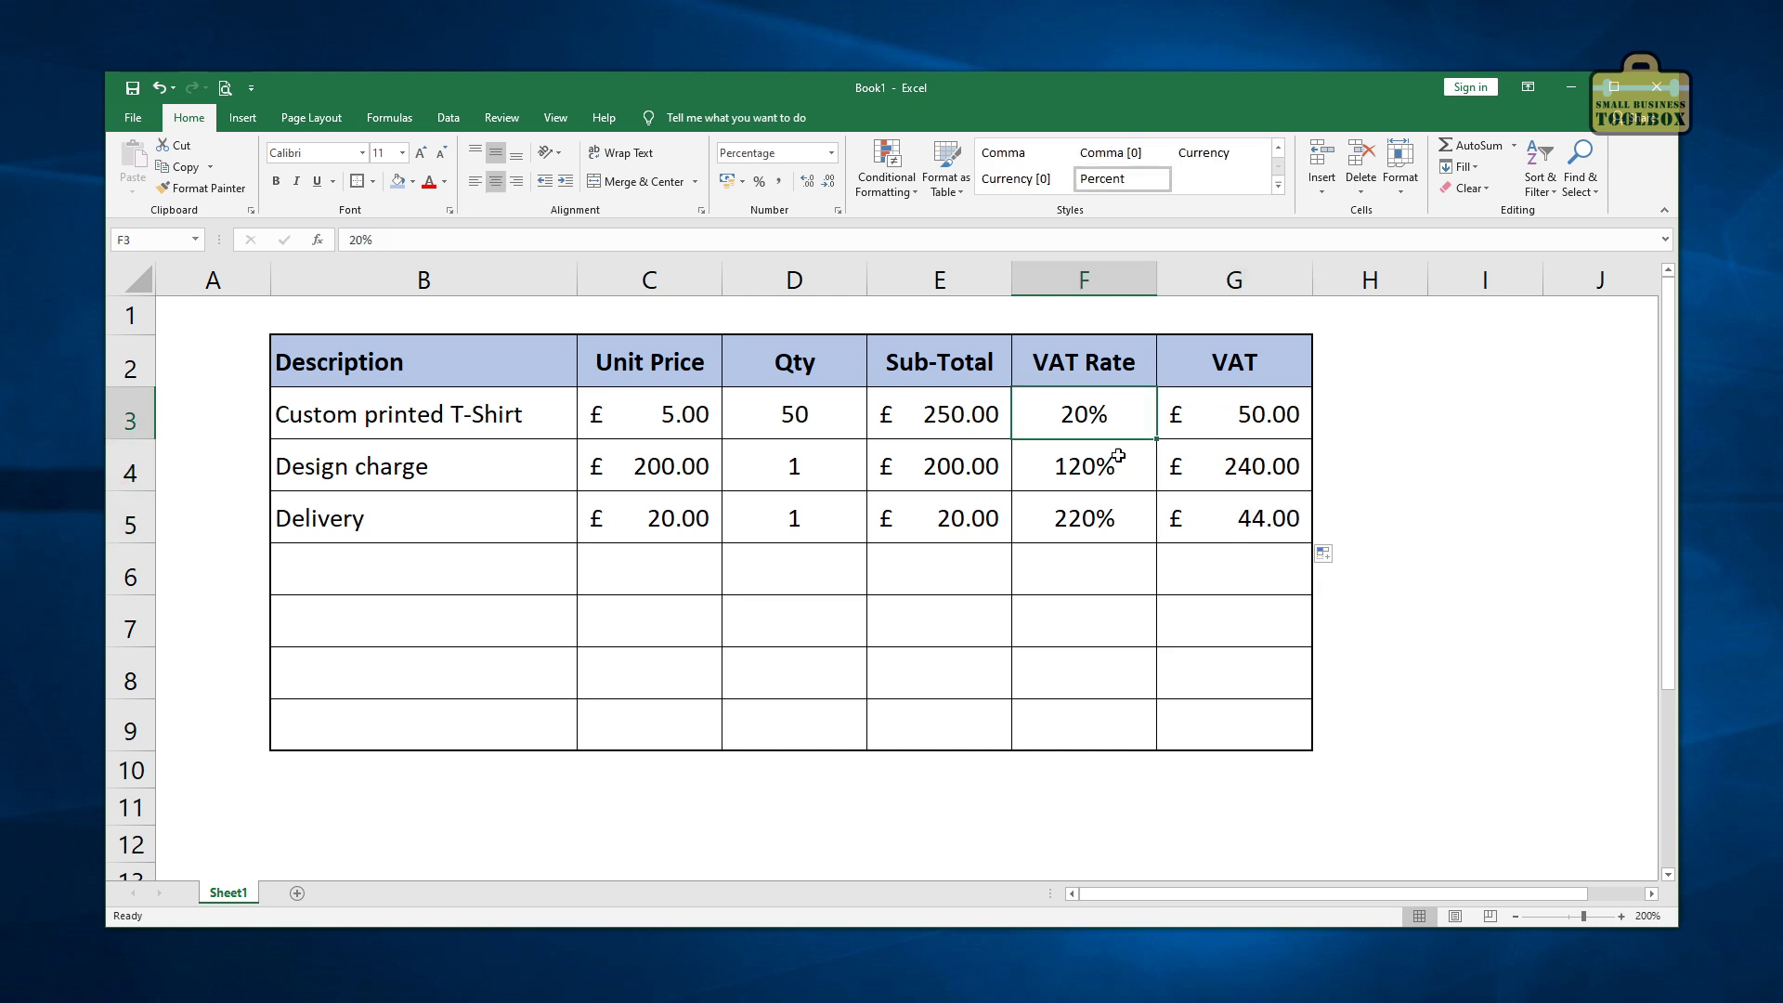
key(Down)
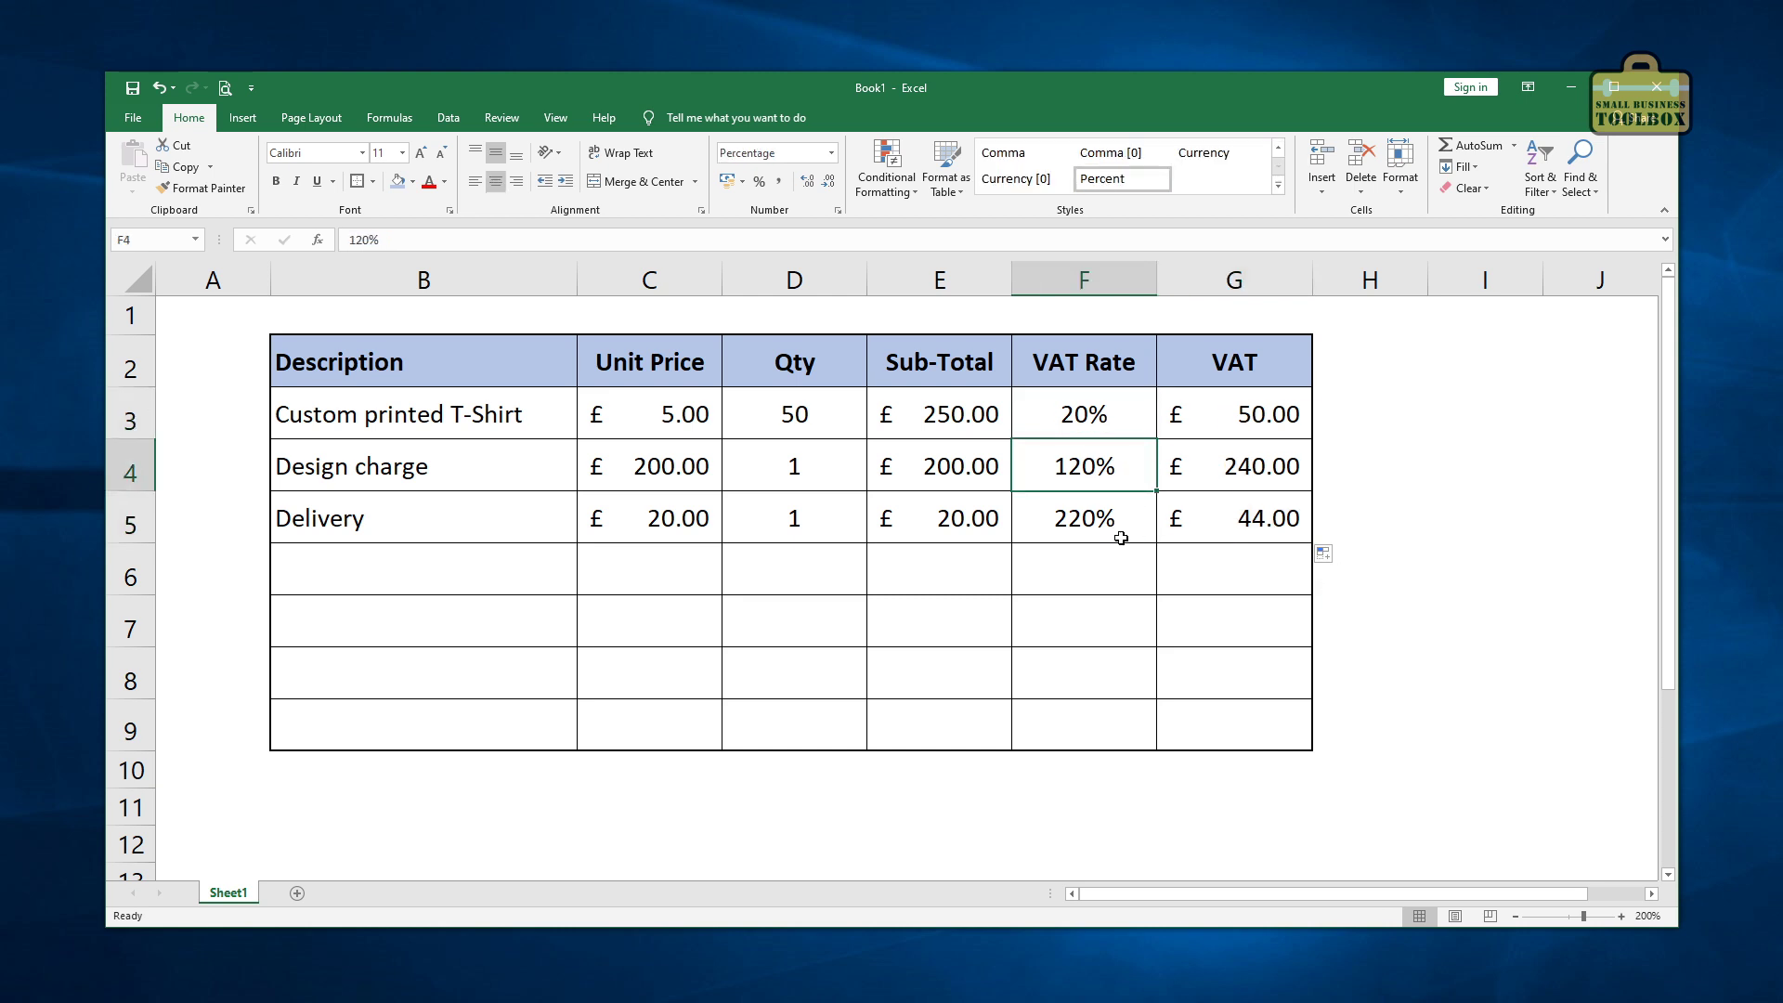
click(1121, 538)
click(1126, 465)
click(1461, 362)
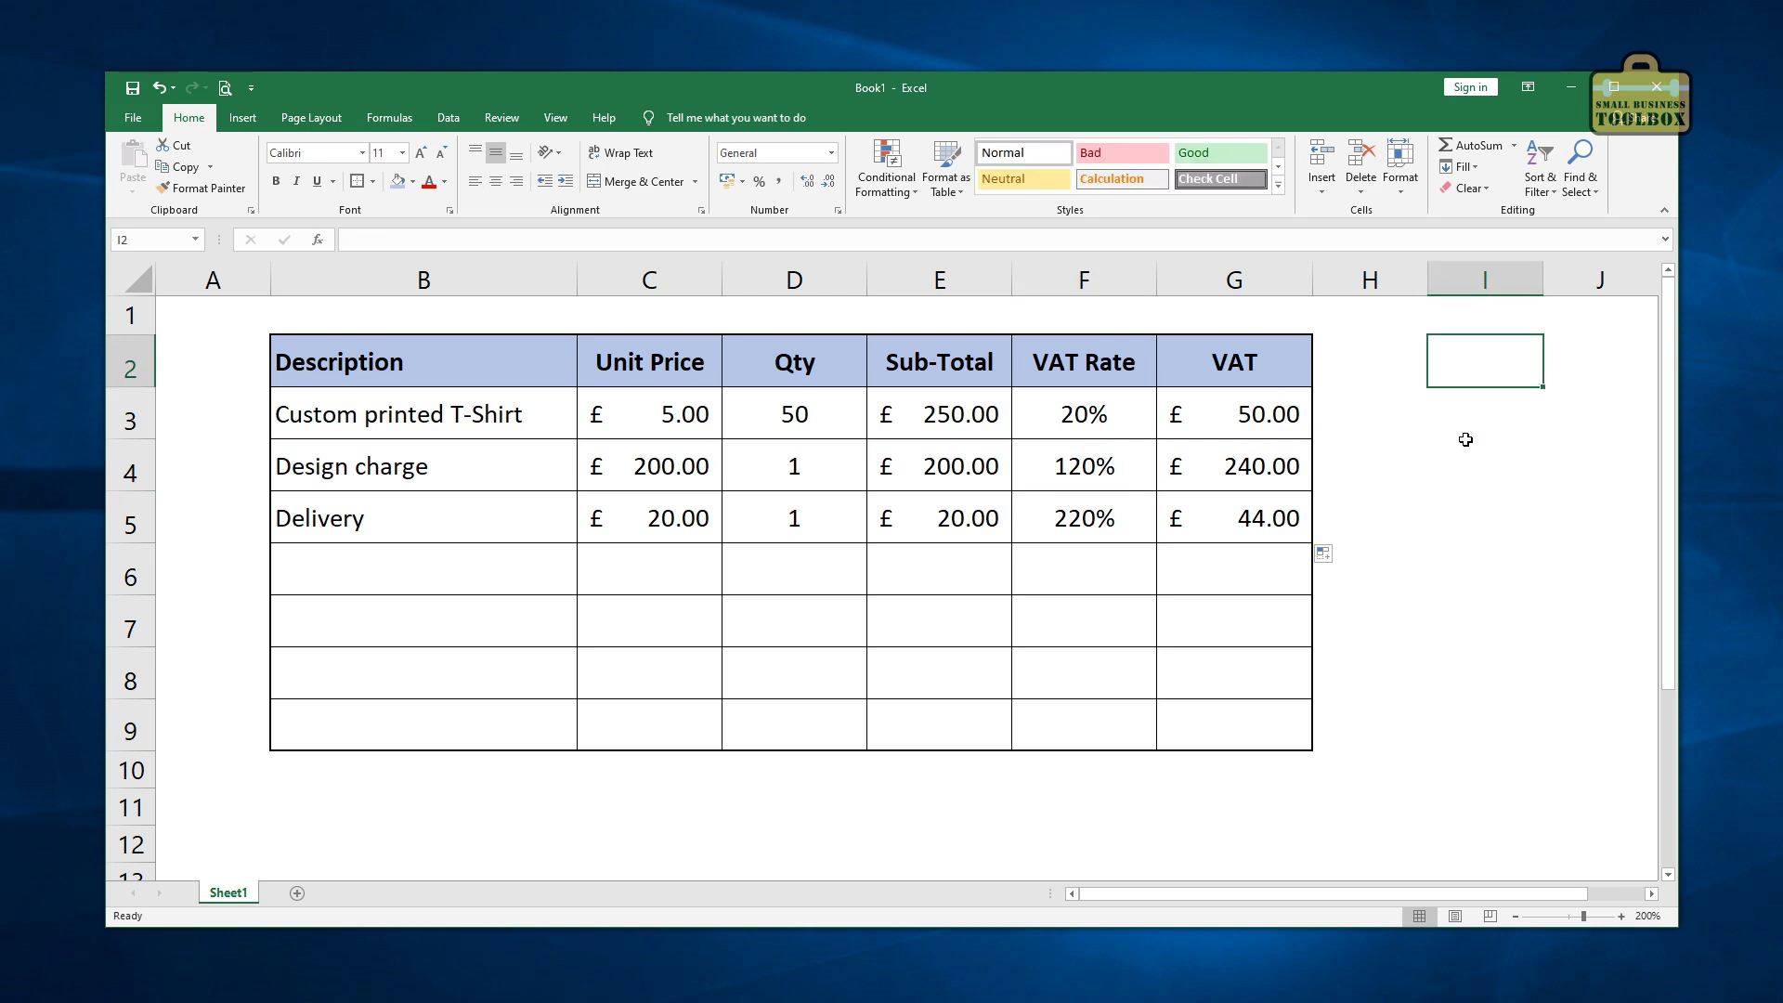
text(1)
key(Return)
key(Down)
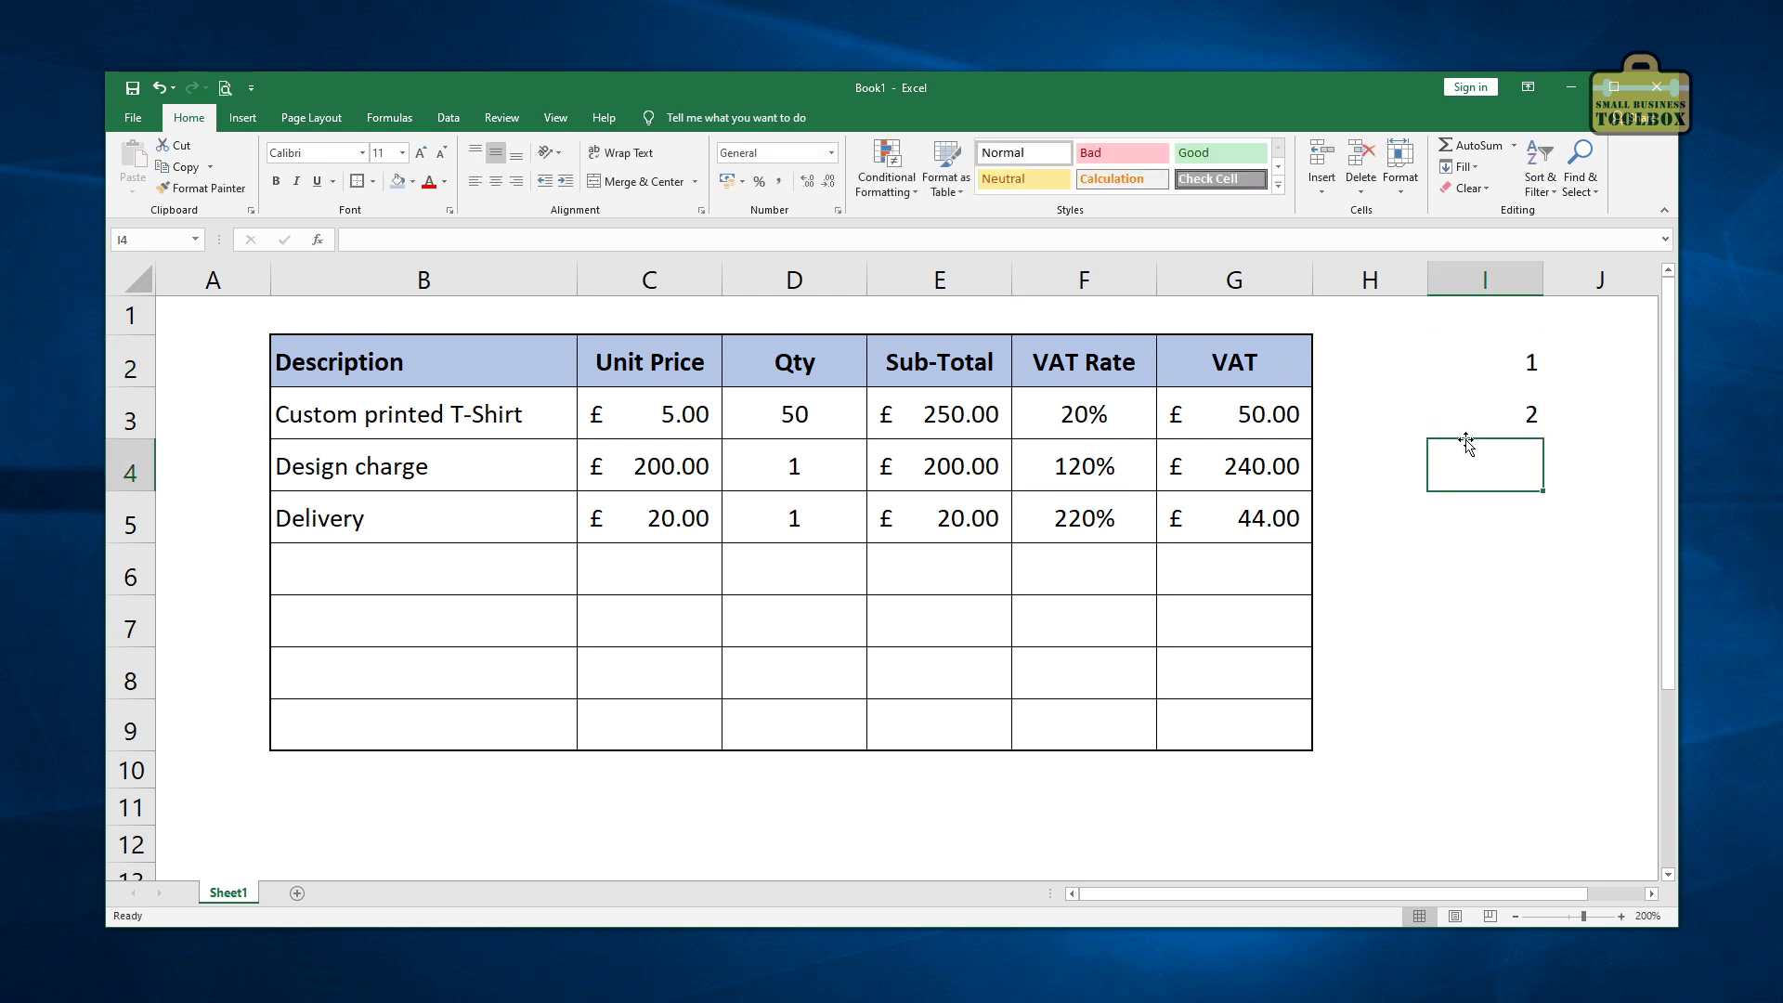
key(Up)
key(Down)
key(Down)
key(Down)
key(Down)
drag(1501, 364, 1543, 750)
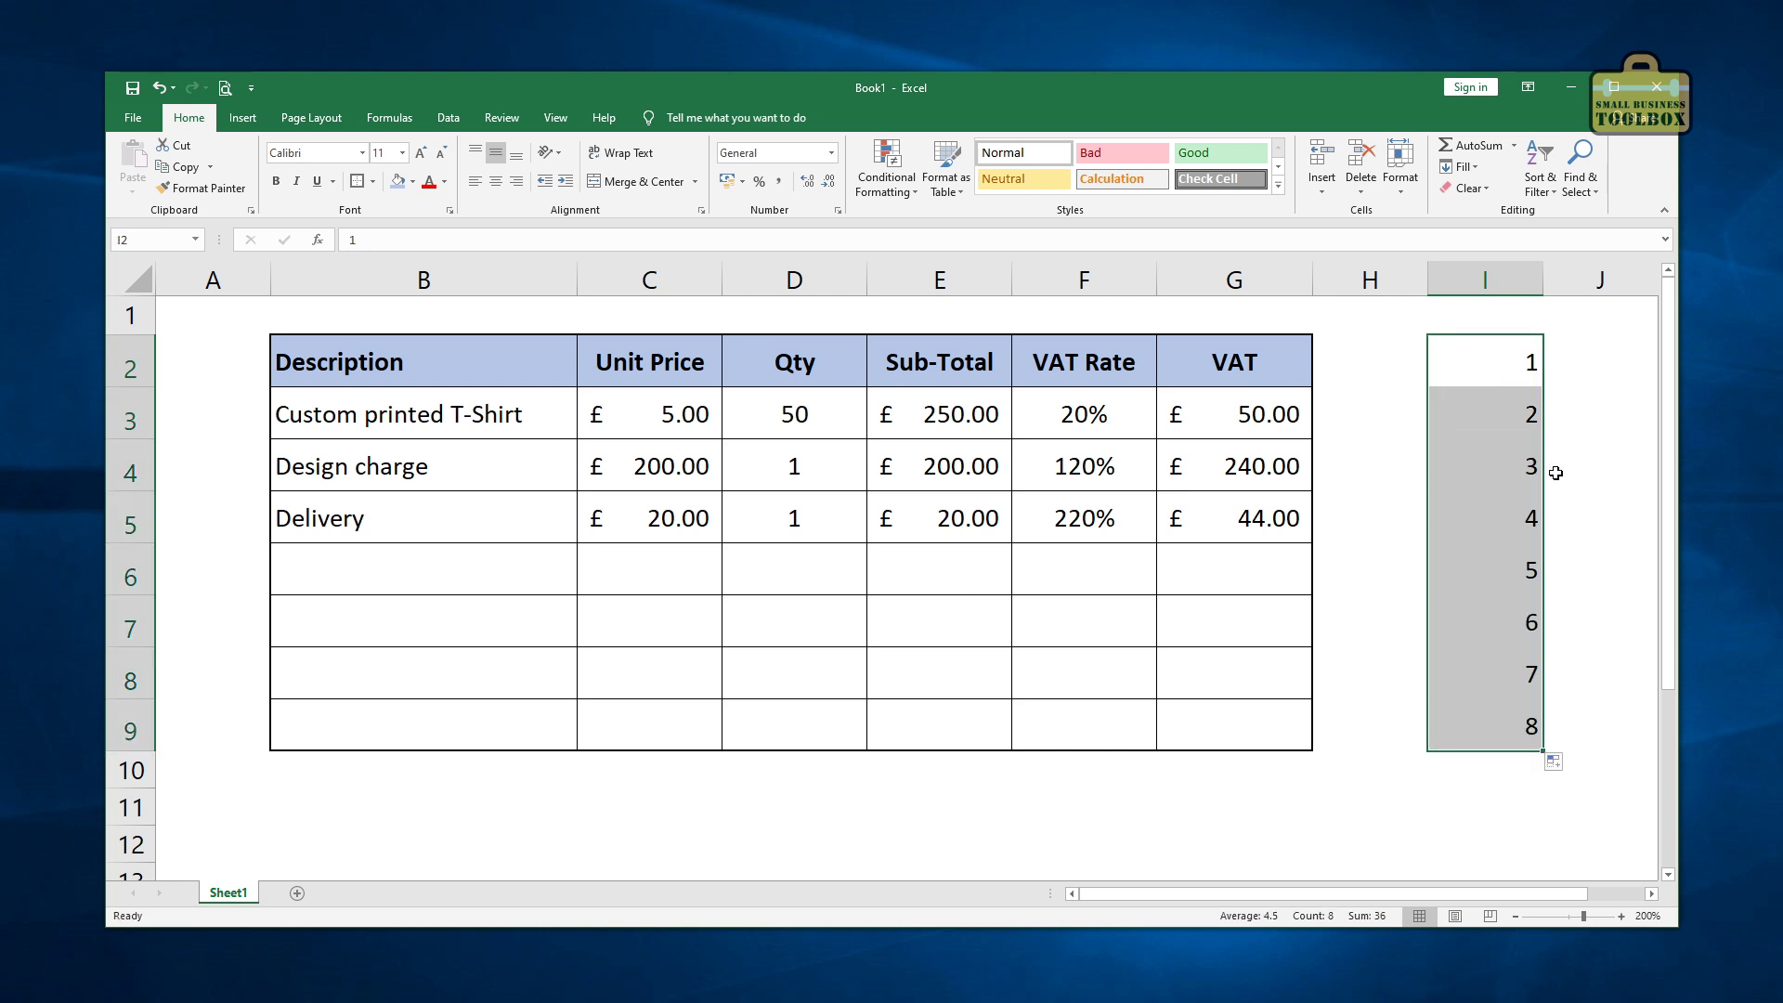
drag(1510, 429, 1516, 449)
click(1524, 514)
click(1530, 571)
click(1527, 622)
click(1524, 673)
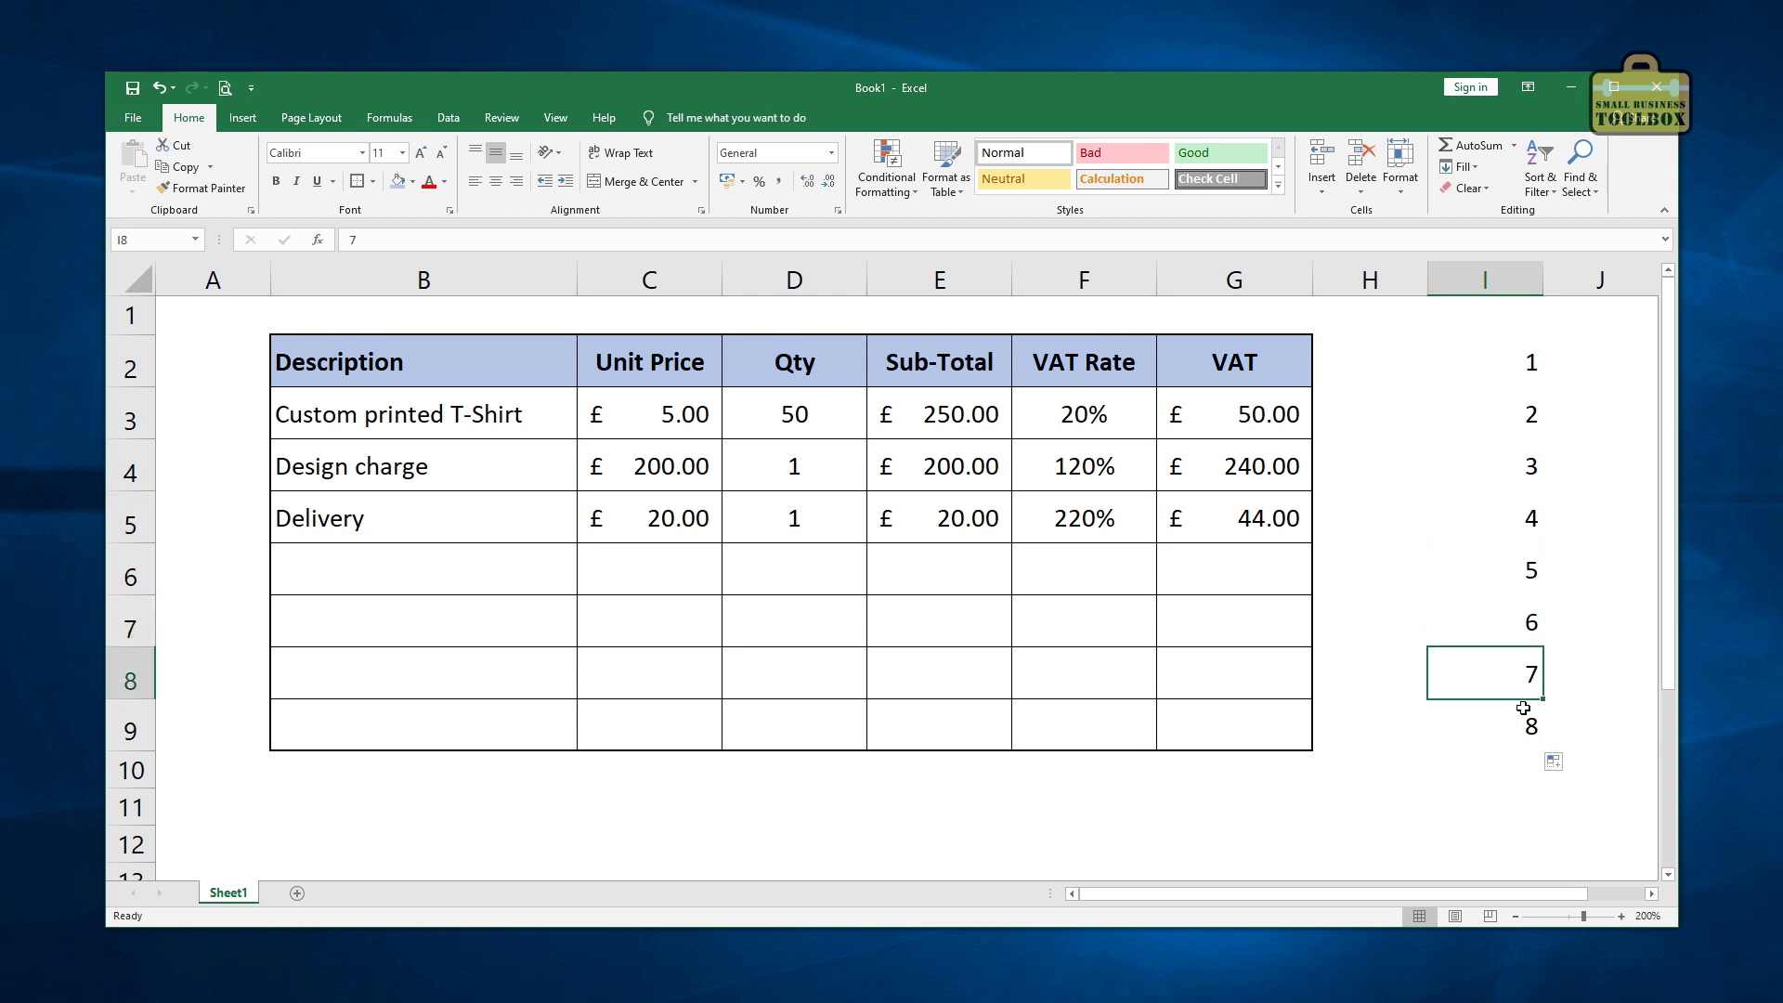
click(1528, 727)
click(1525, 428)
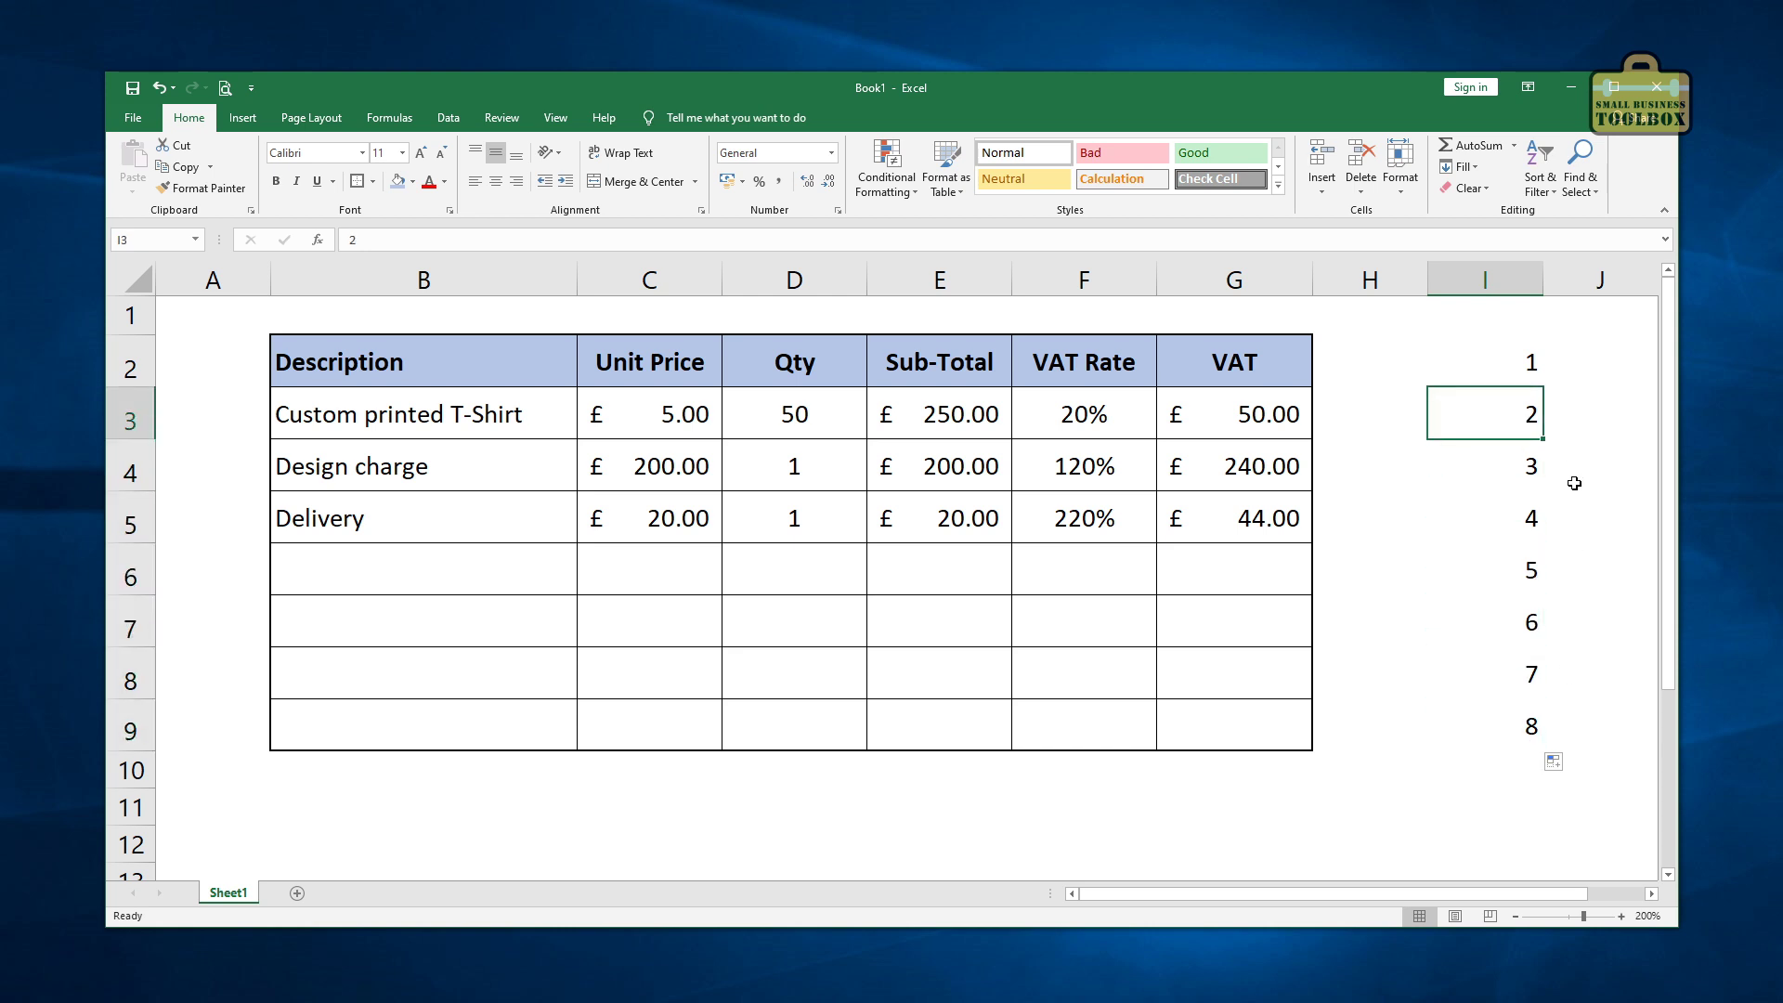
drag(1542, 438, 1543, 745)
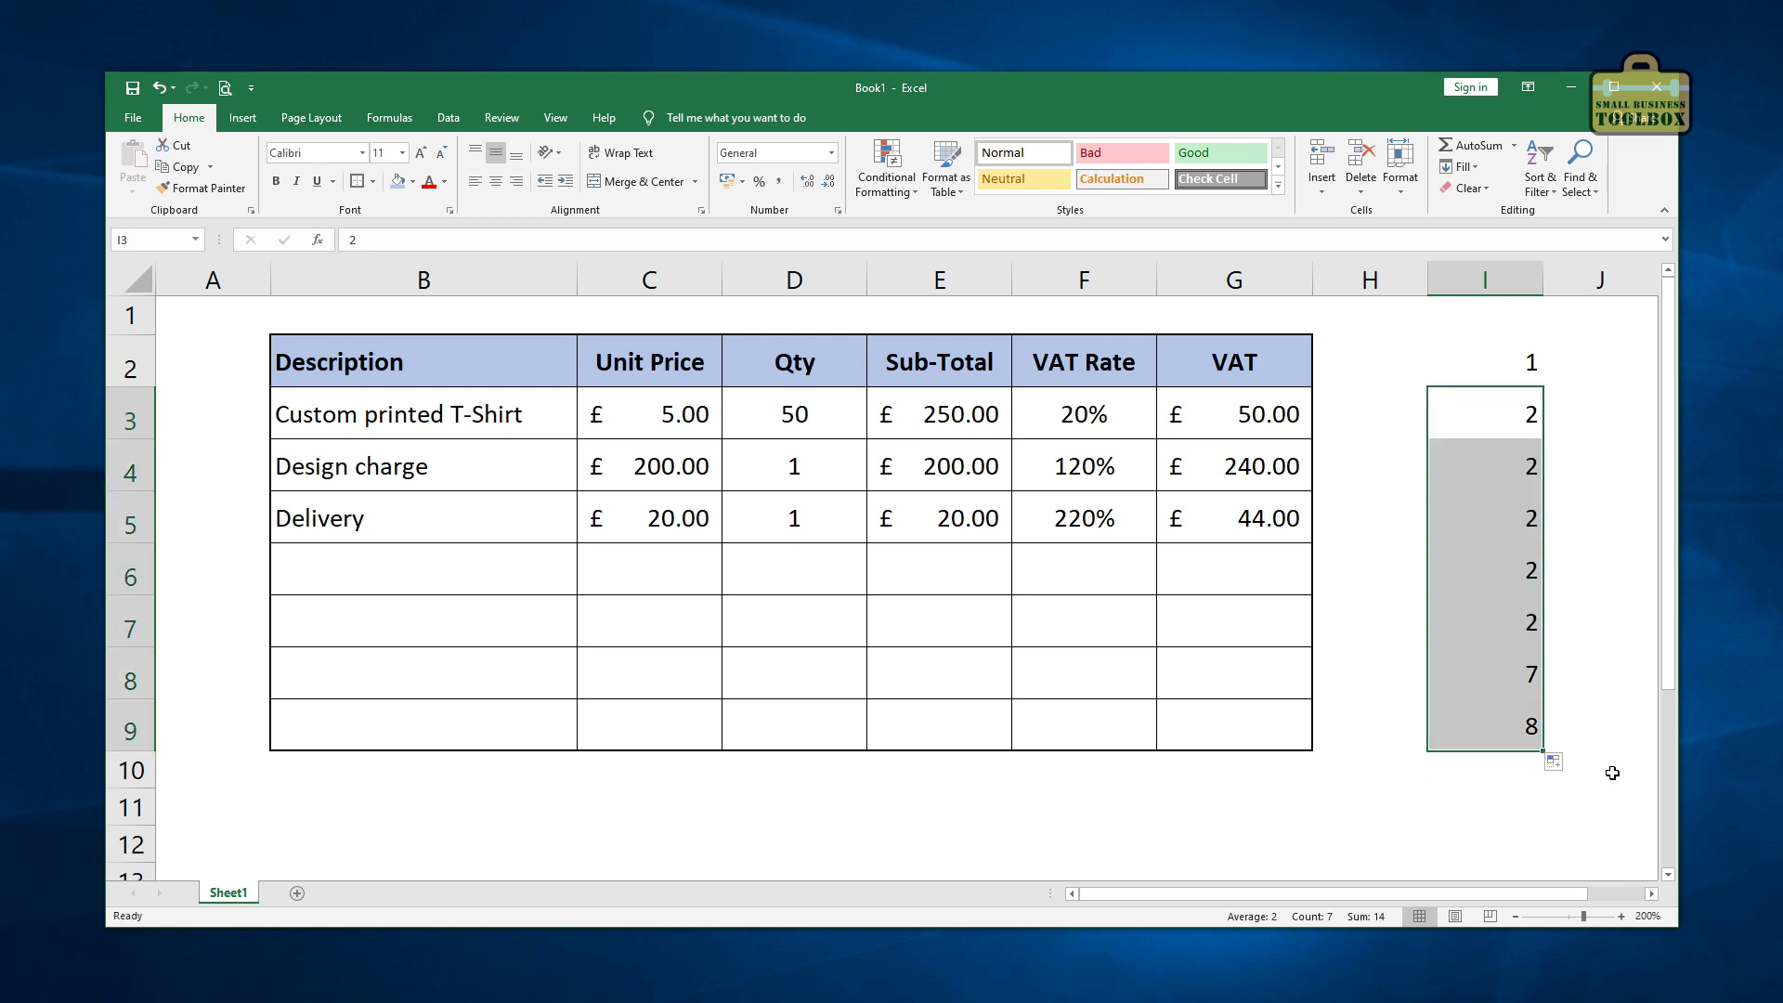
click(1592, 601)
drag(1523, 360, 1543, 748)
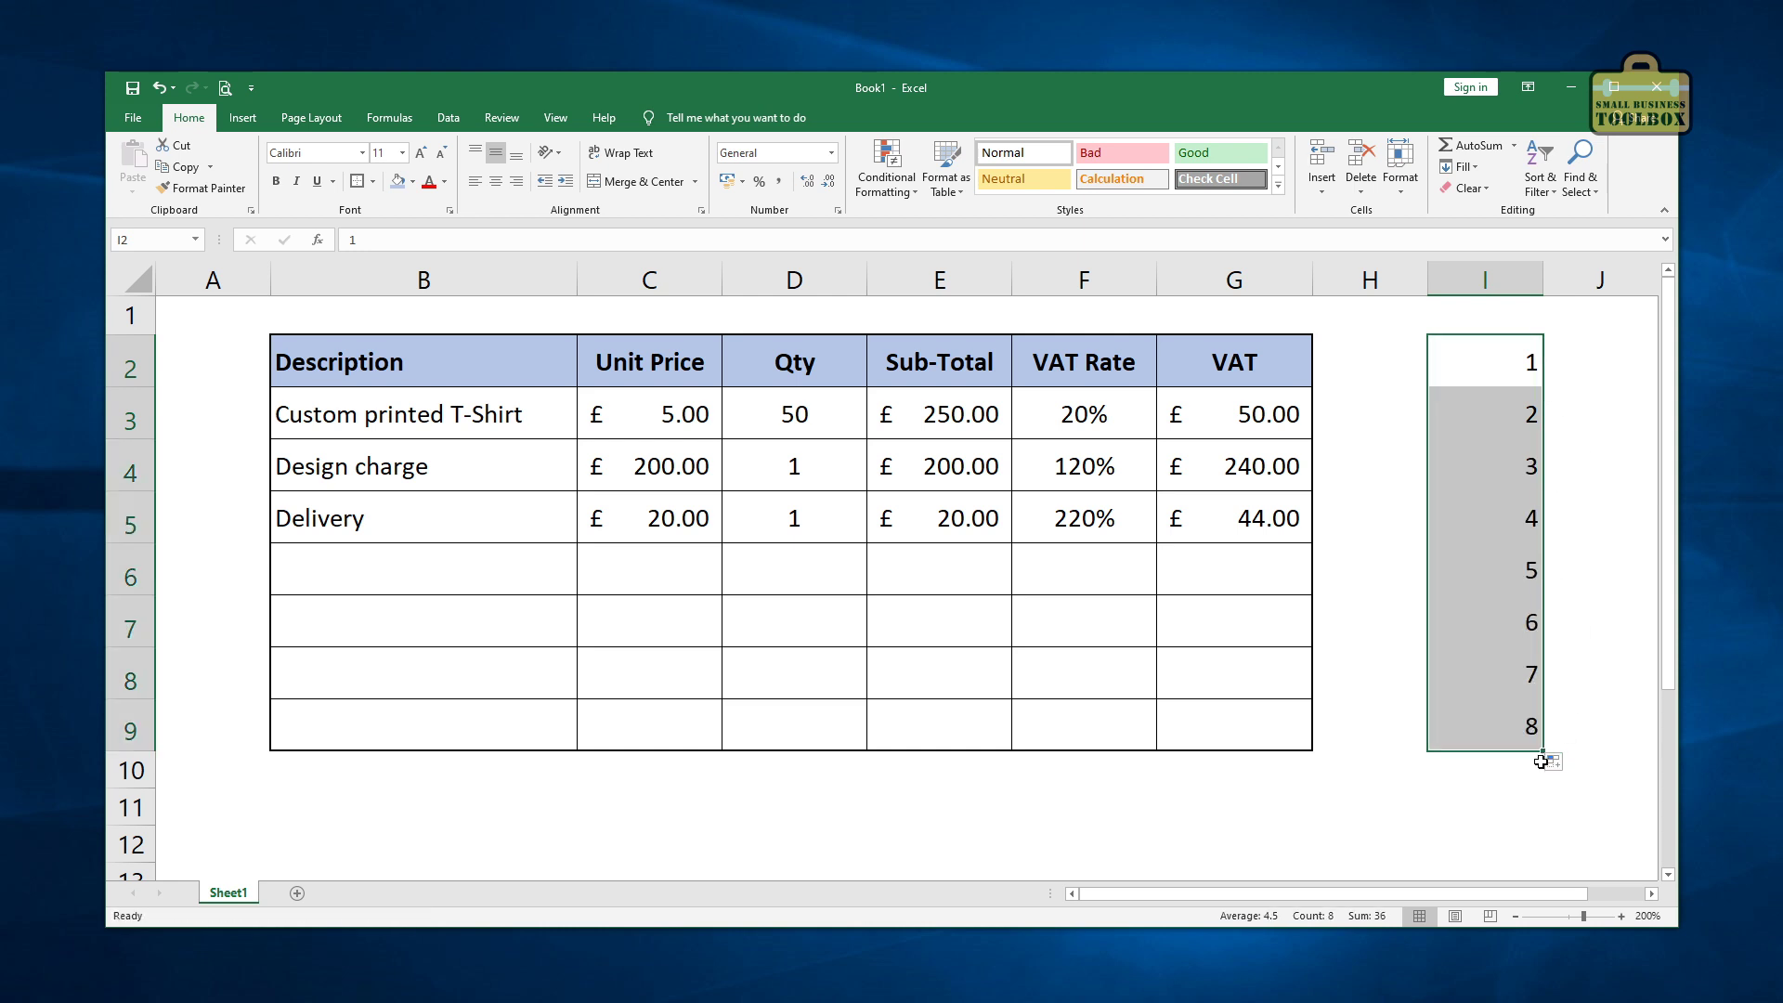
click(1569, 640)
drag(1504, 371, 1469, 734)
key(Delete)
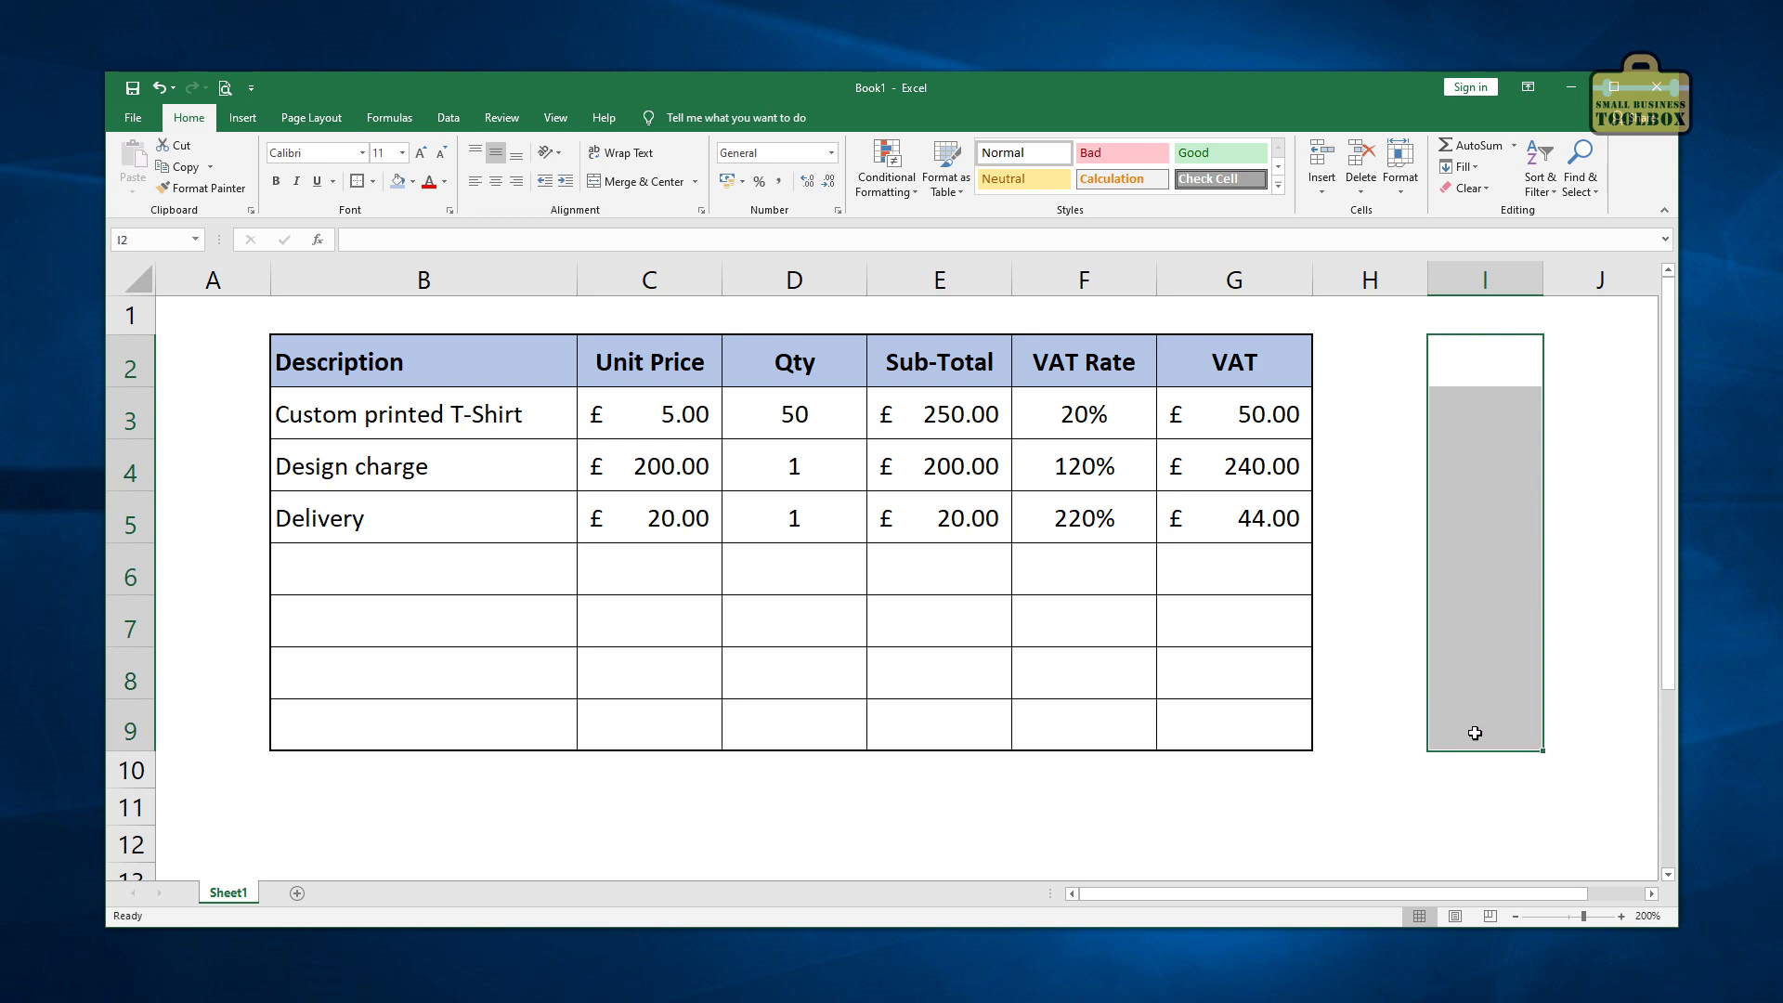
Step: Change the F4 and F5 VAT rates from 120% and 220% to 20%
click(1073, 471)
click(1089, 518)
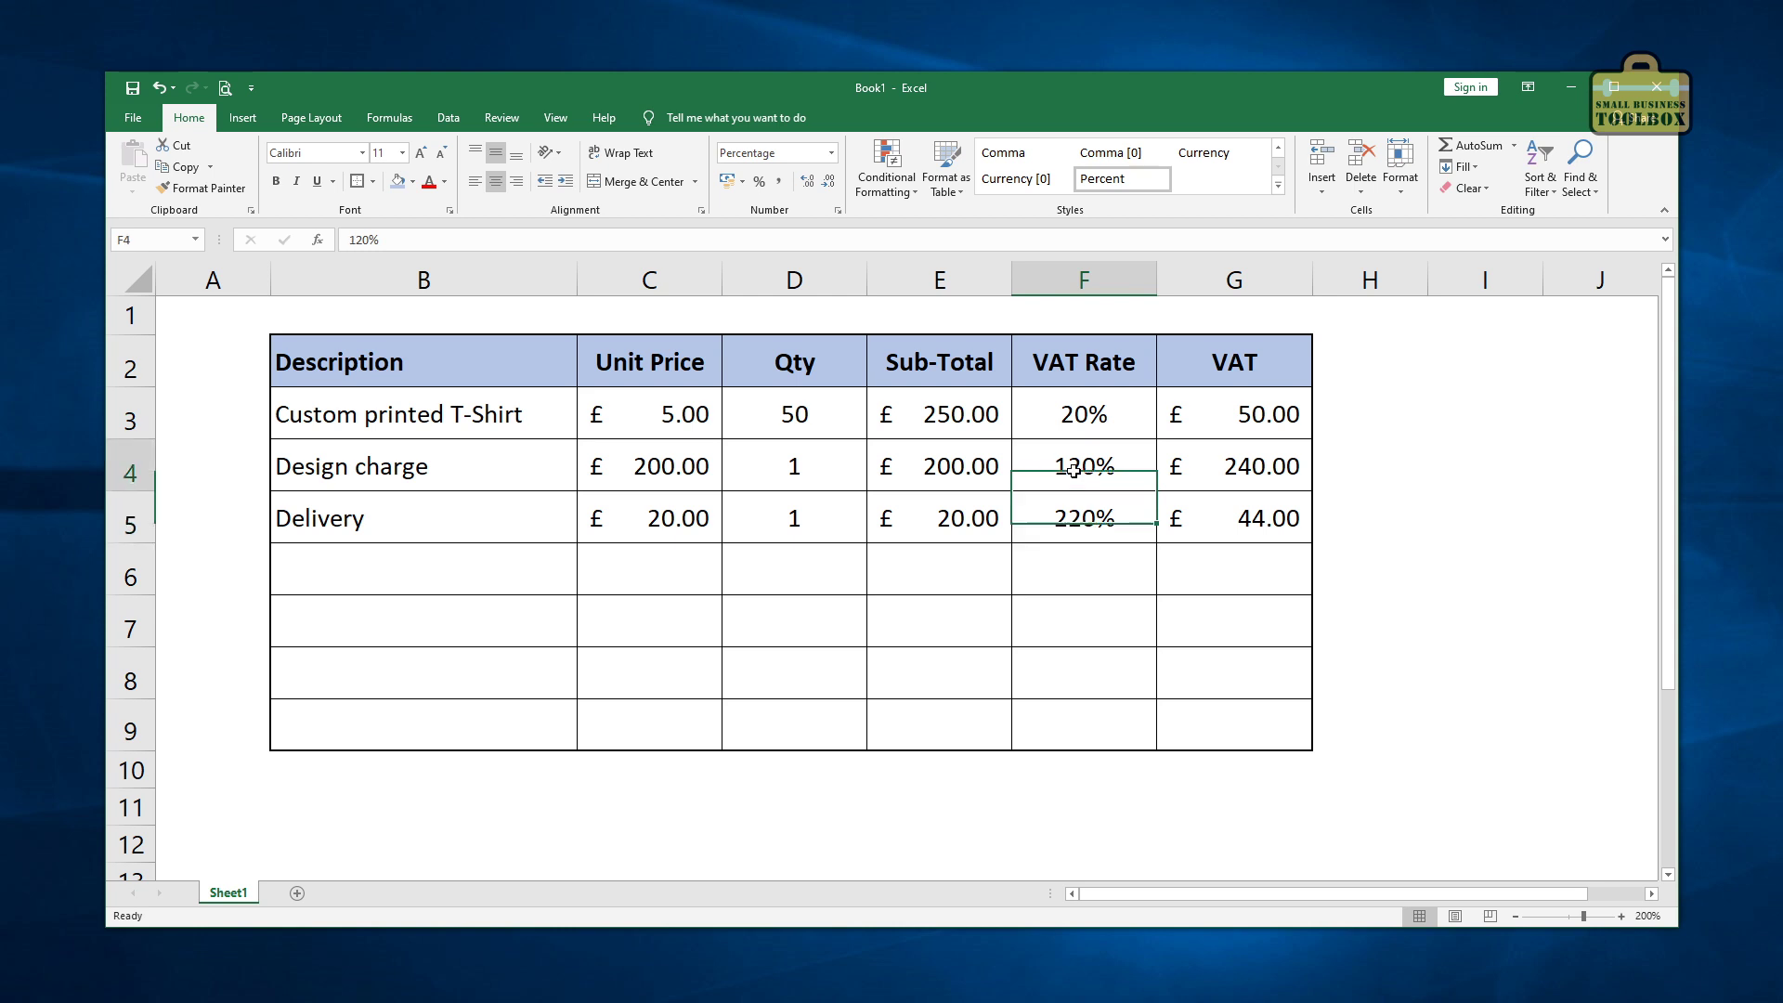
click(1084, 467)
click(1104, 511)
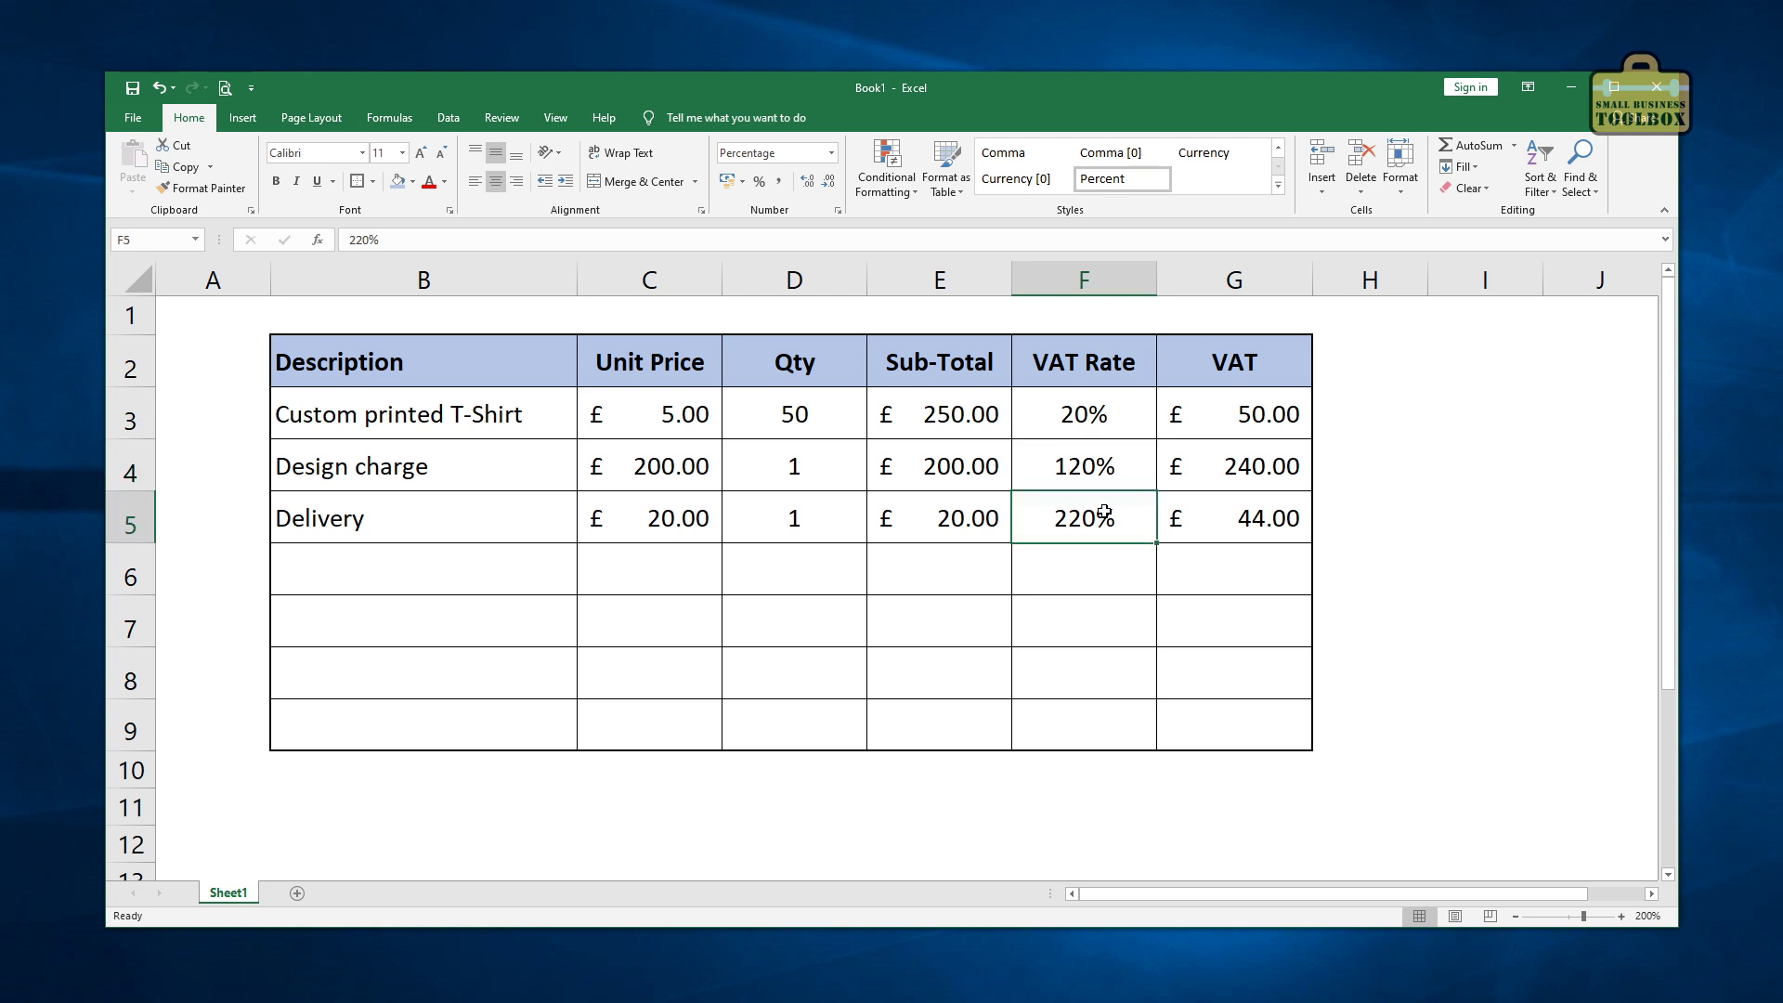
click(1090, 469)
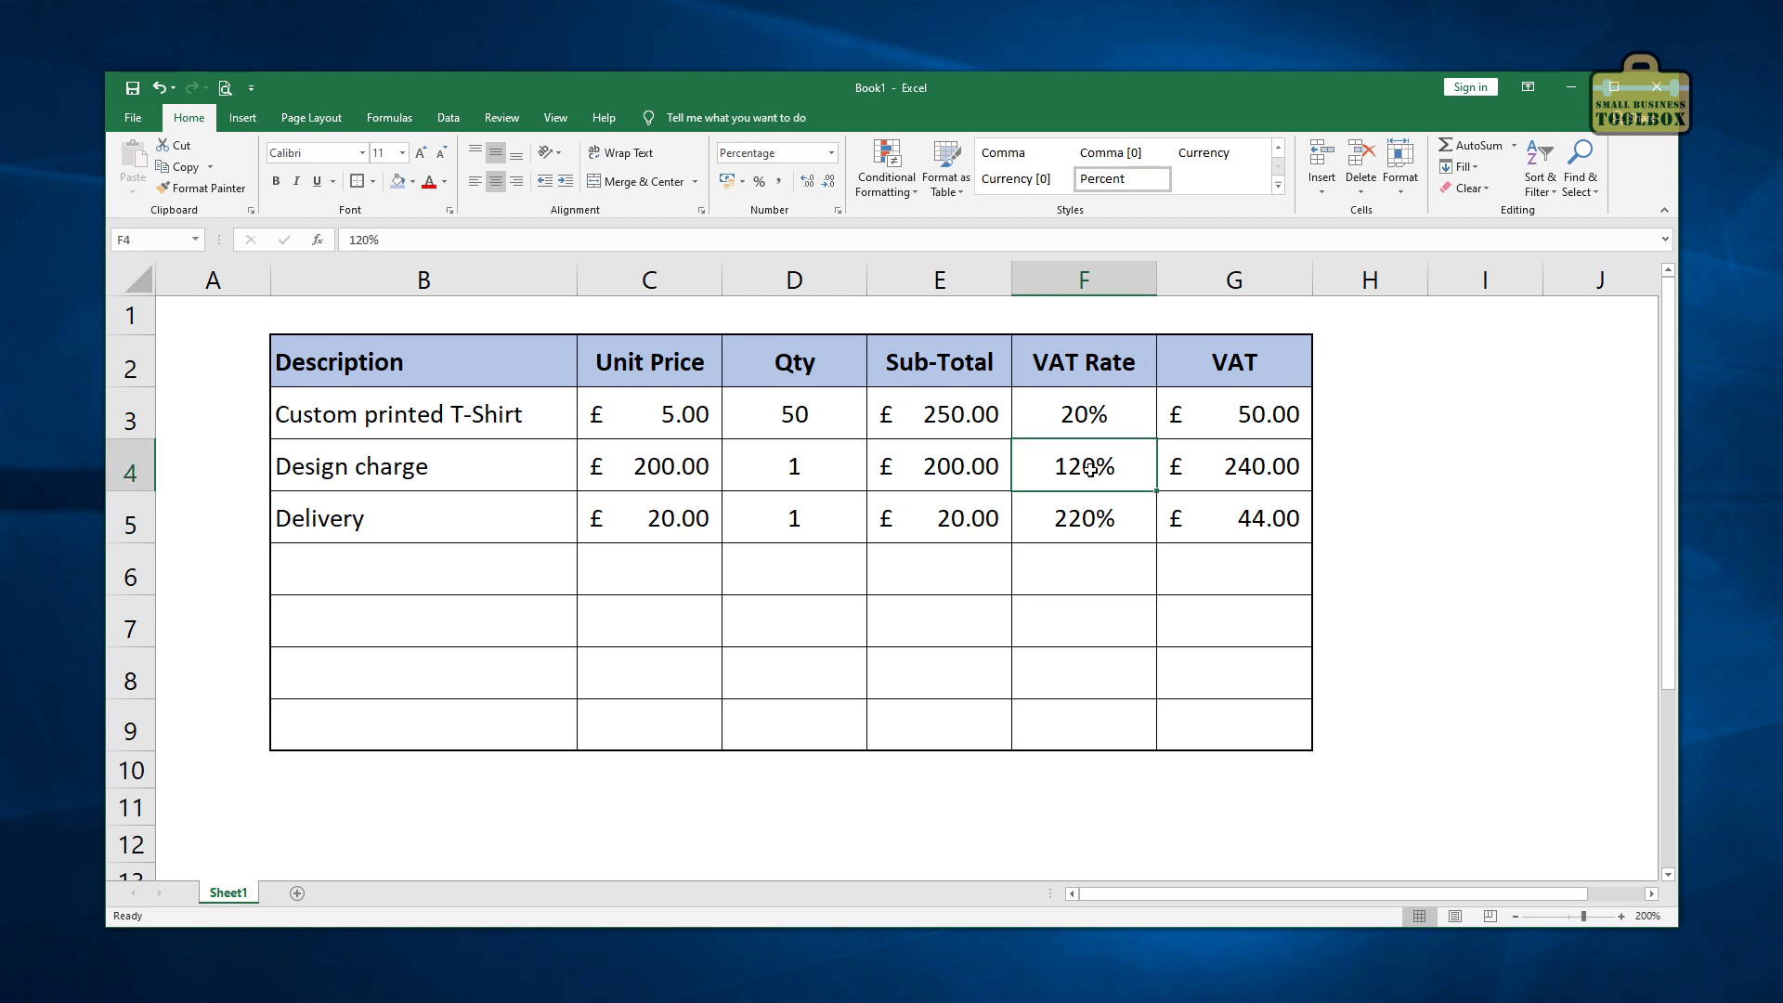
text(20)
key(Return)
text(20)
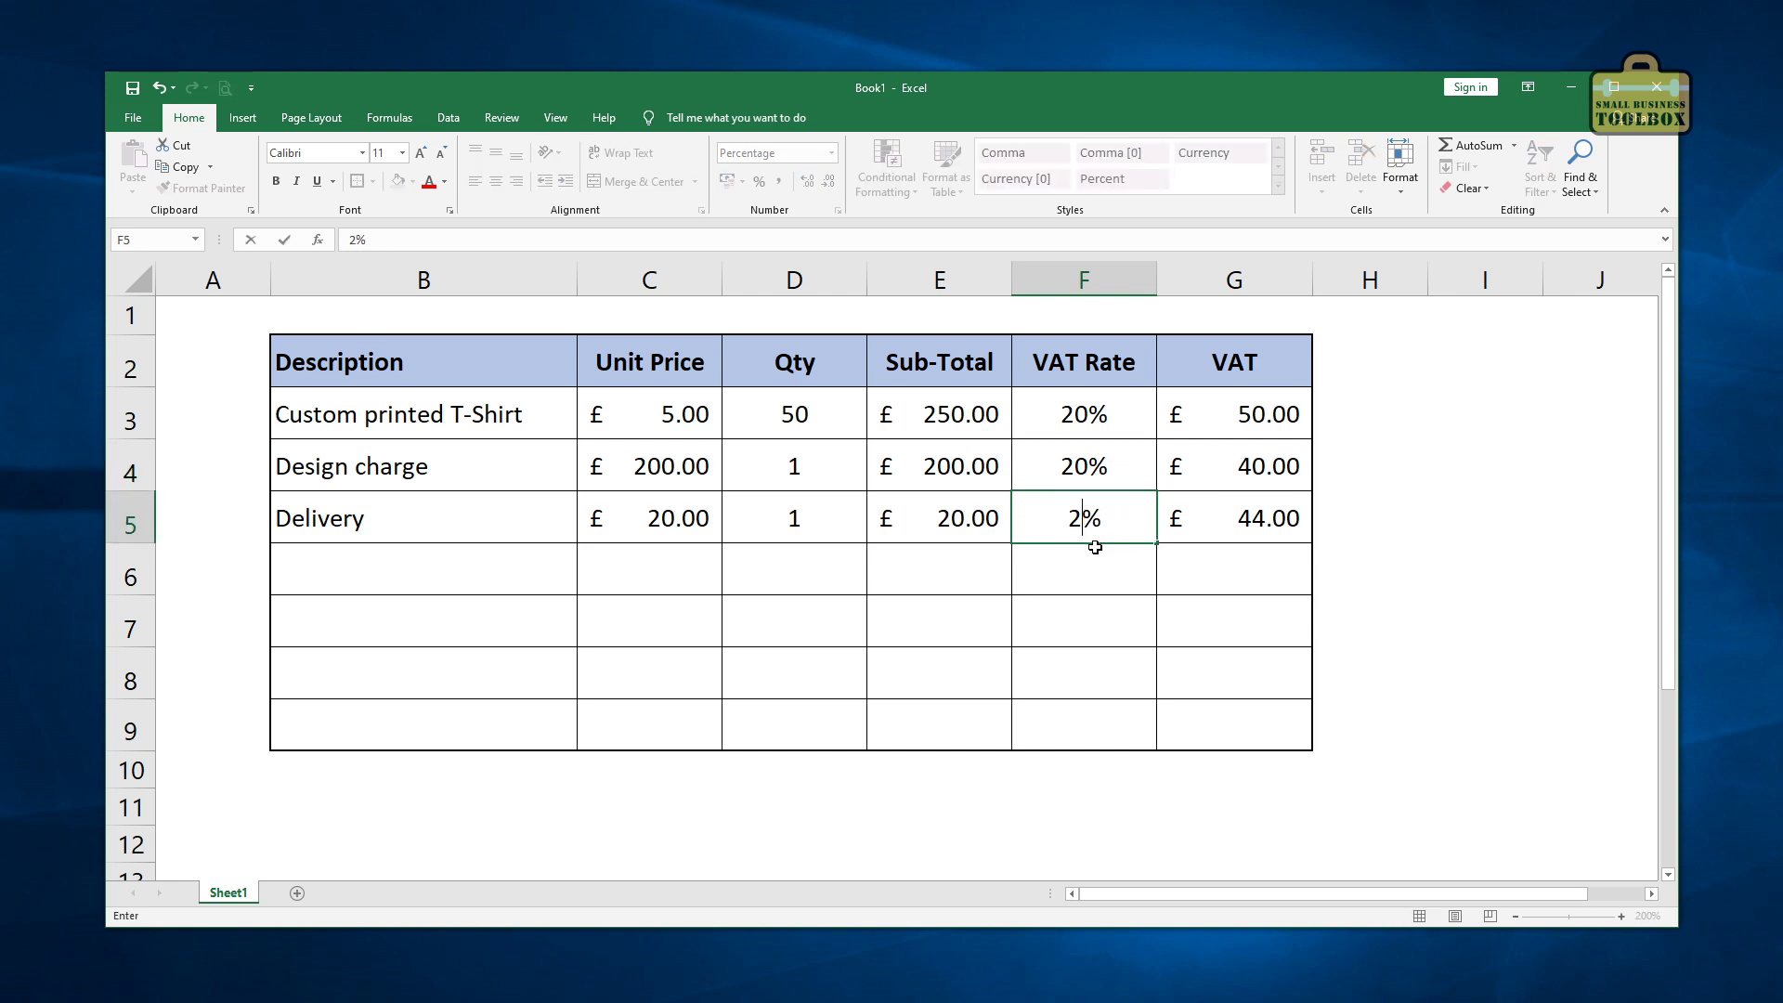
key(Return)
click(1109, 506)
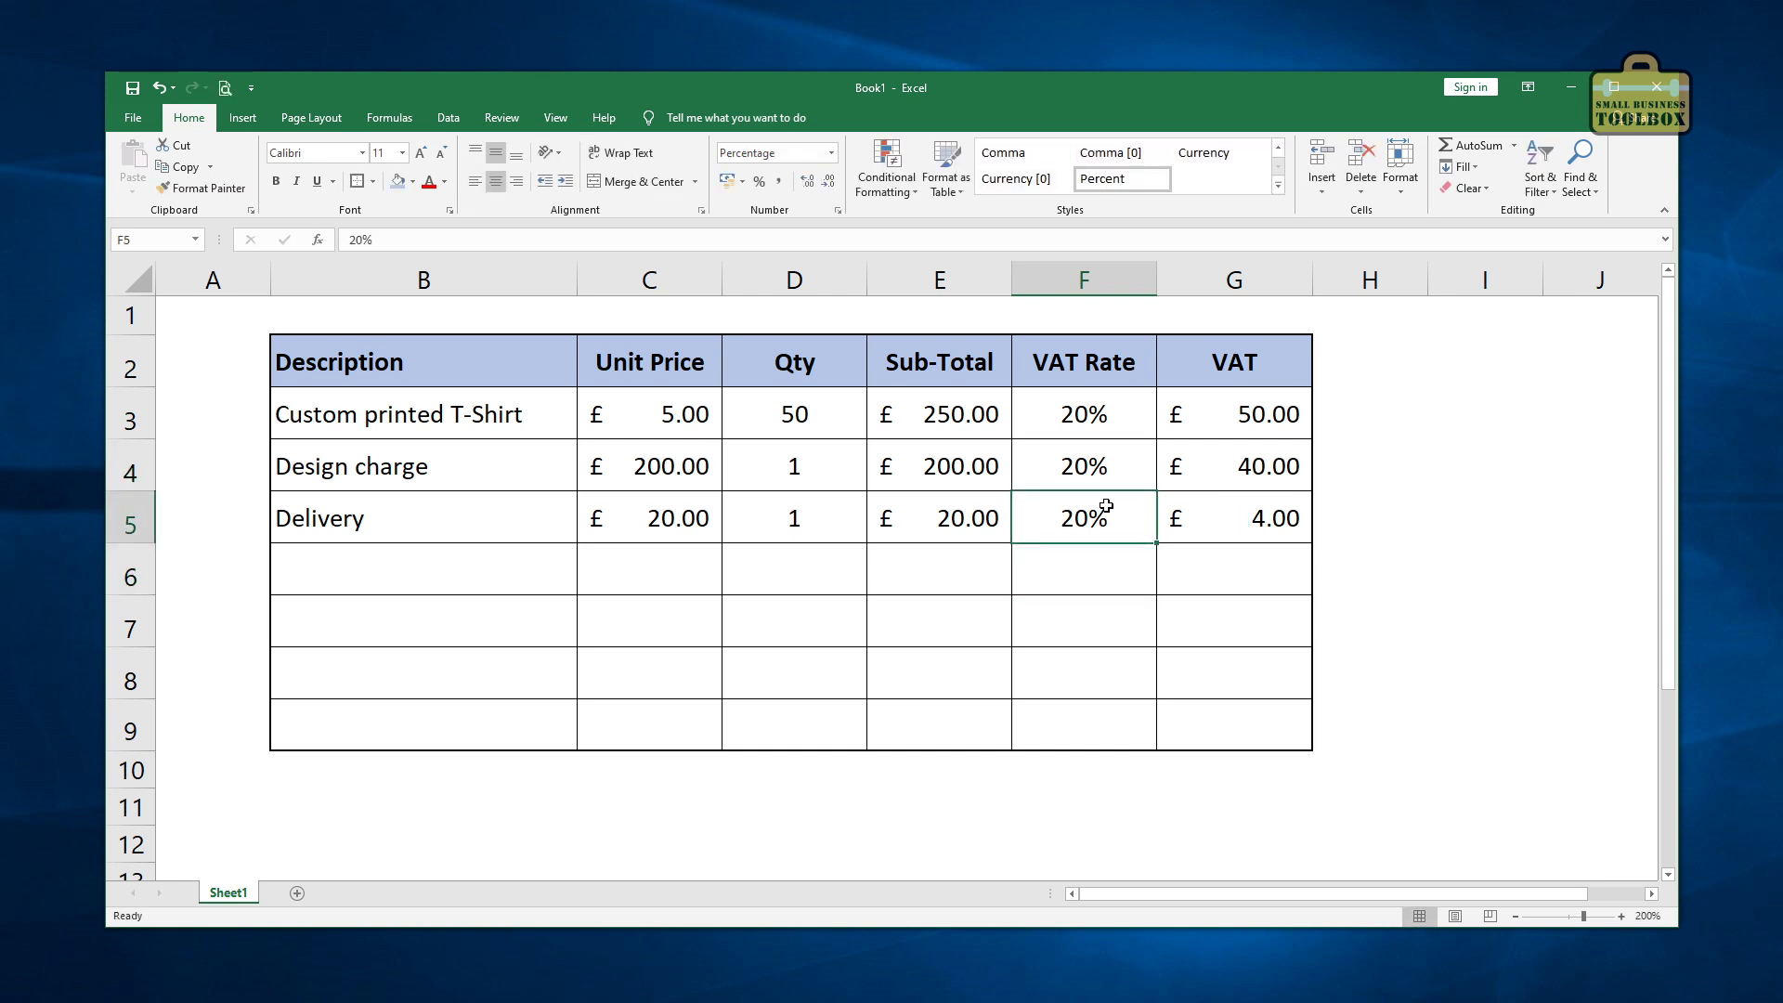
click(1086, 419)
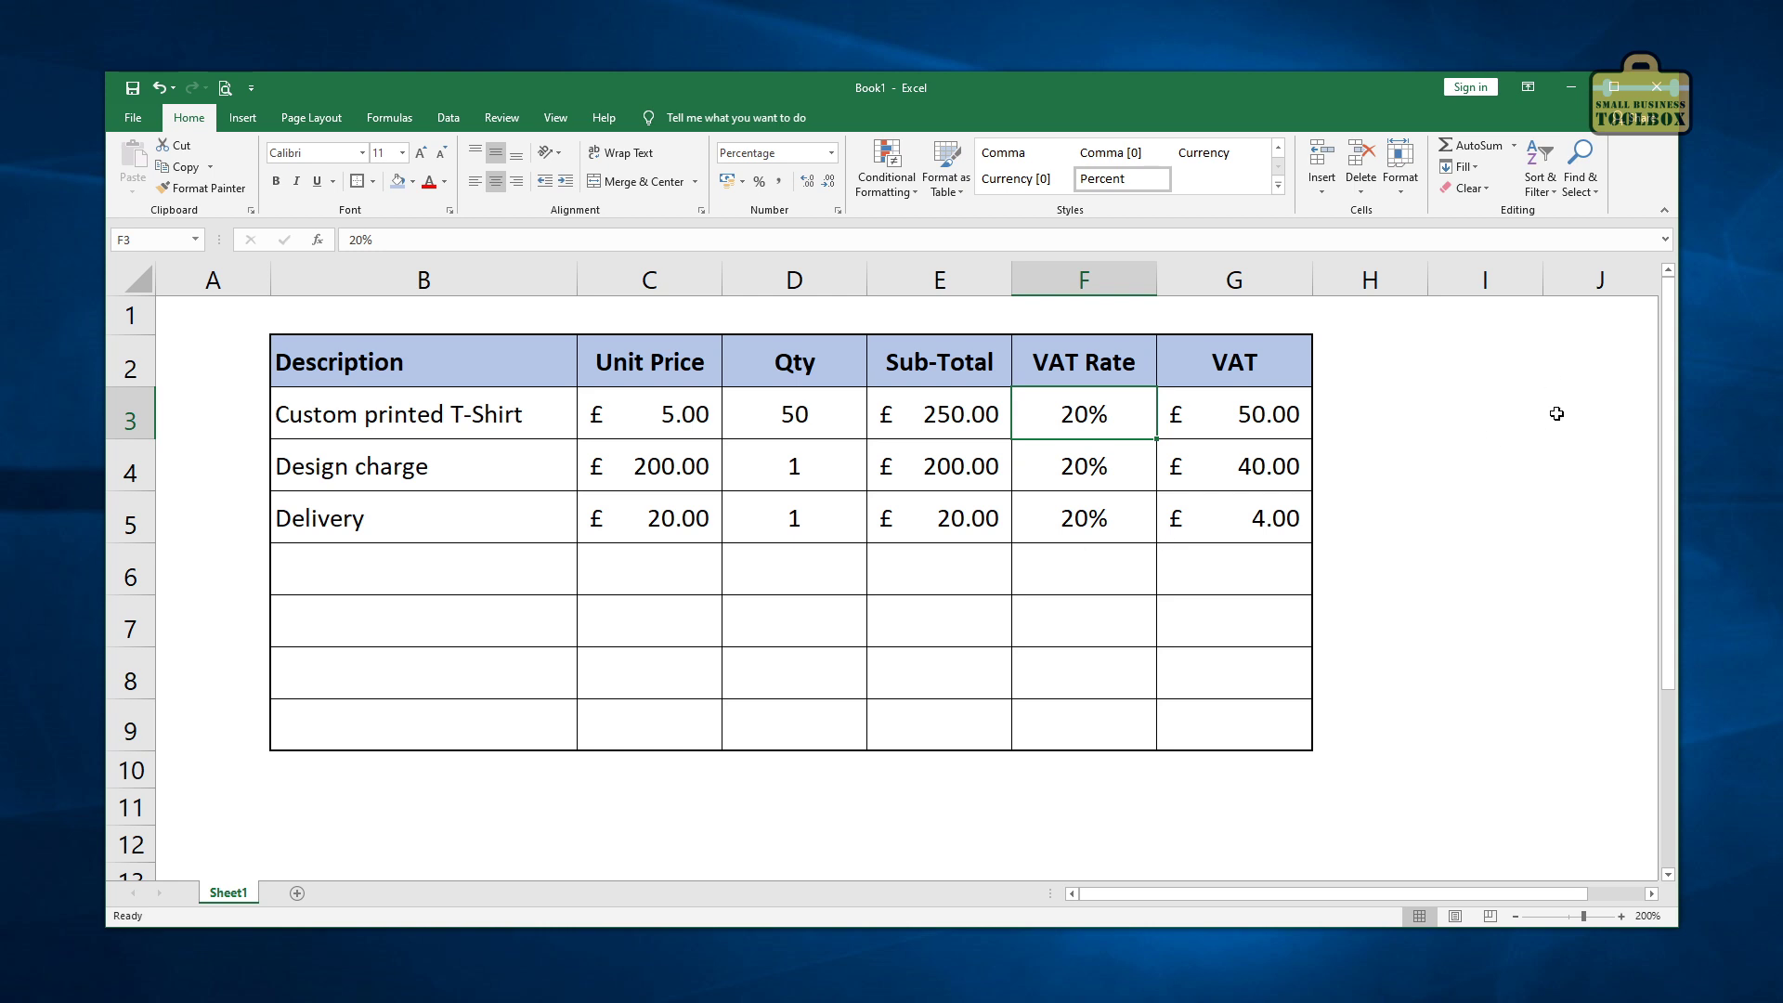
Step: Narrow columns A, H and I of the invoice sheet
click(1589, 408)
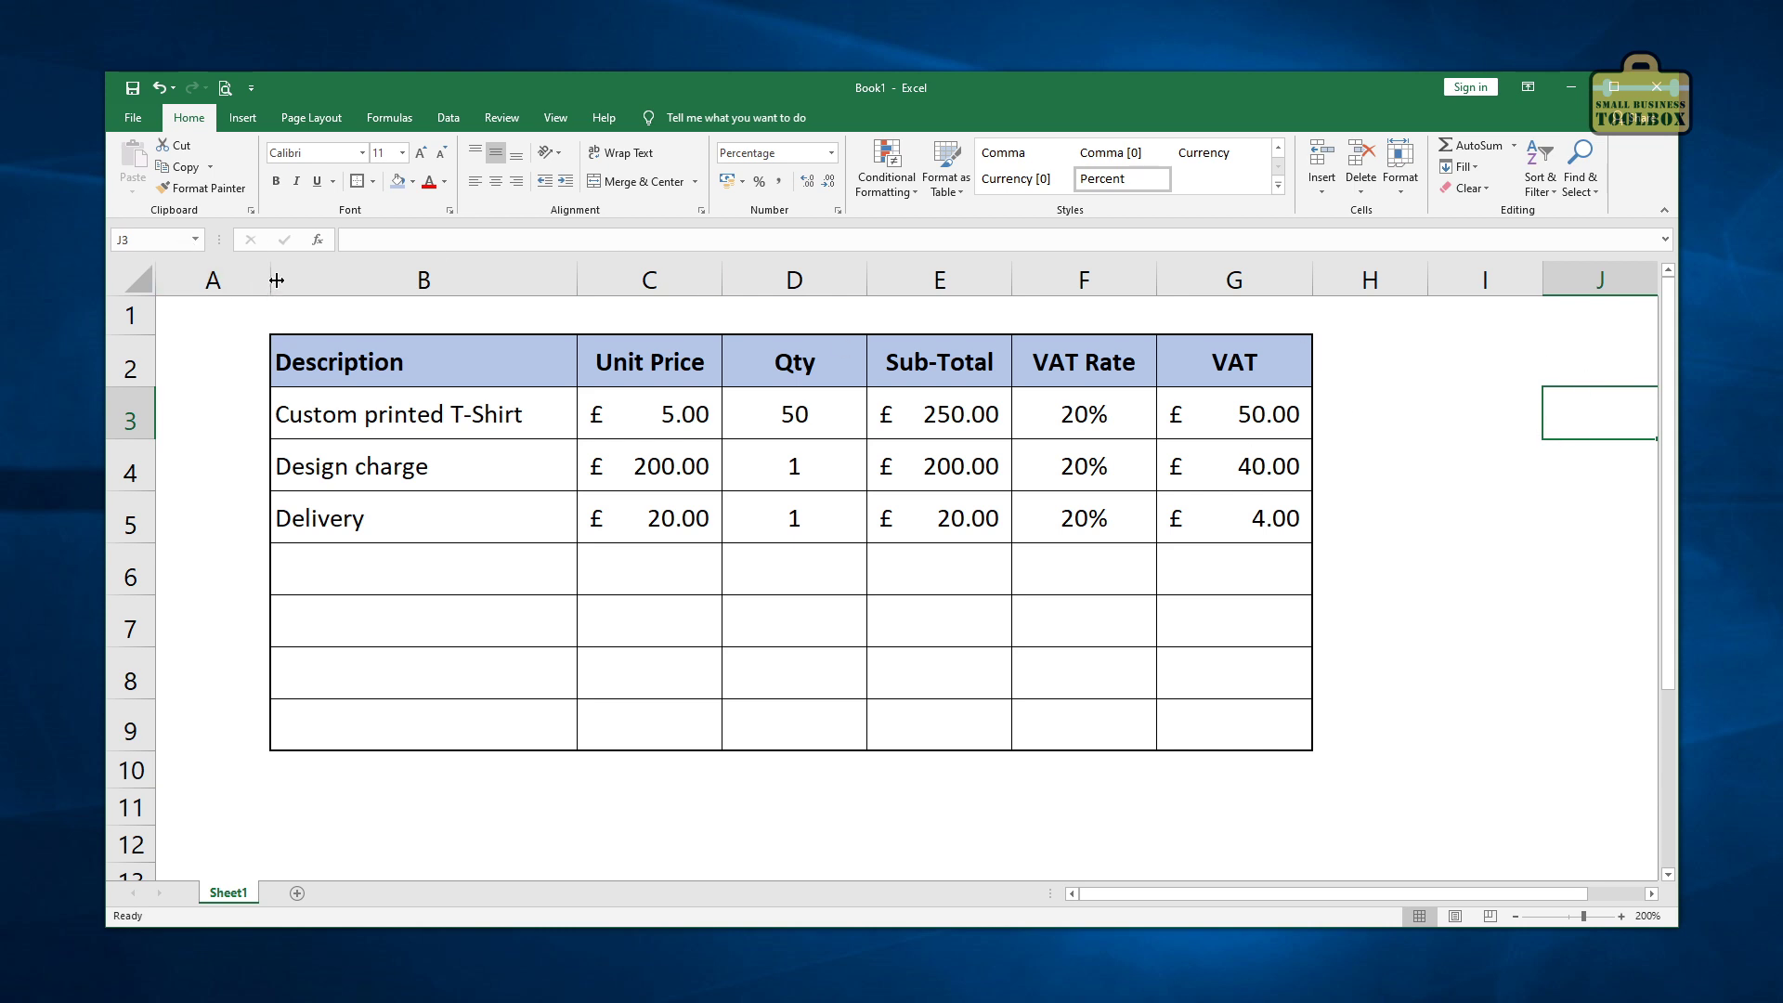
drag(276, 279, 201, 279)
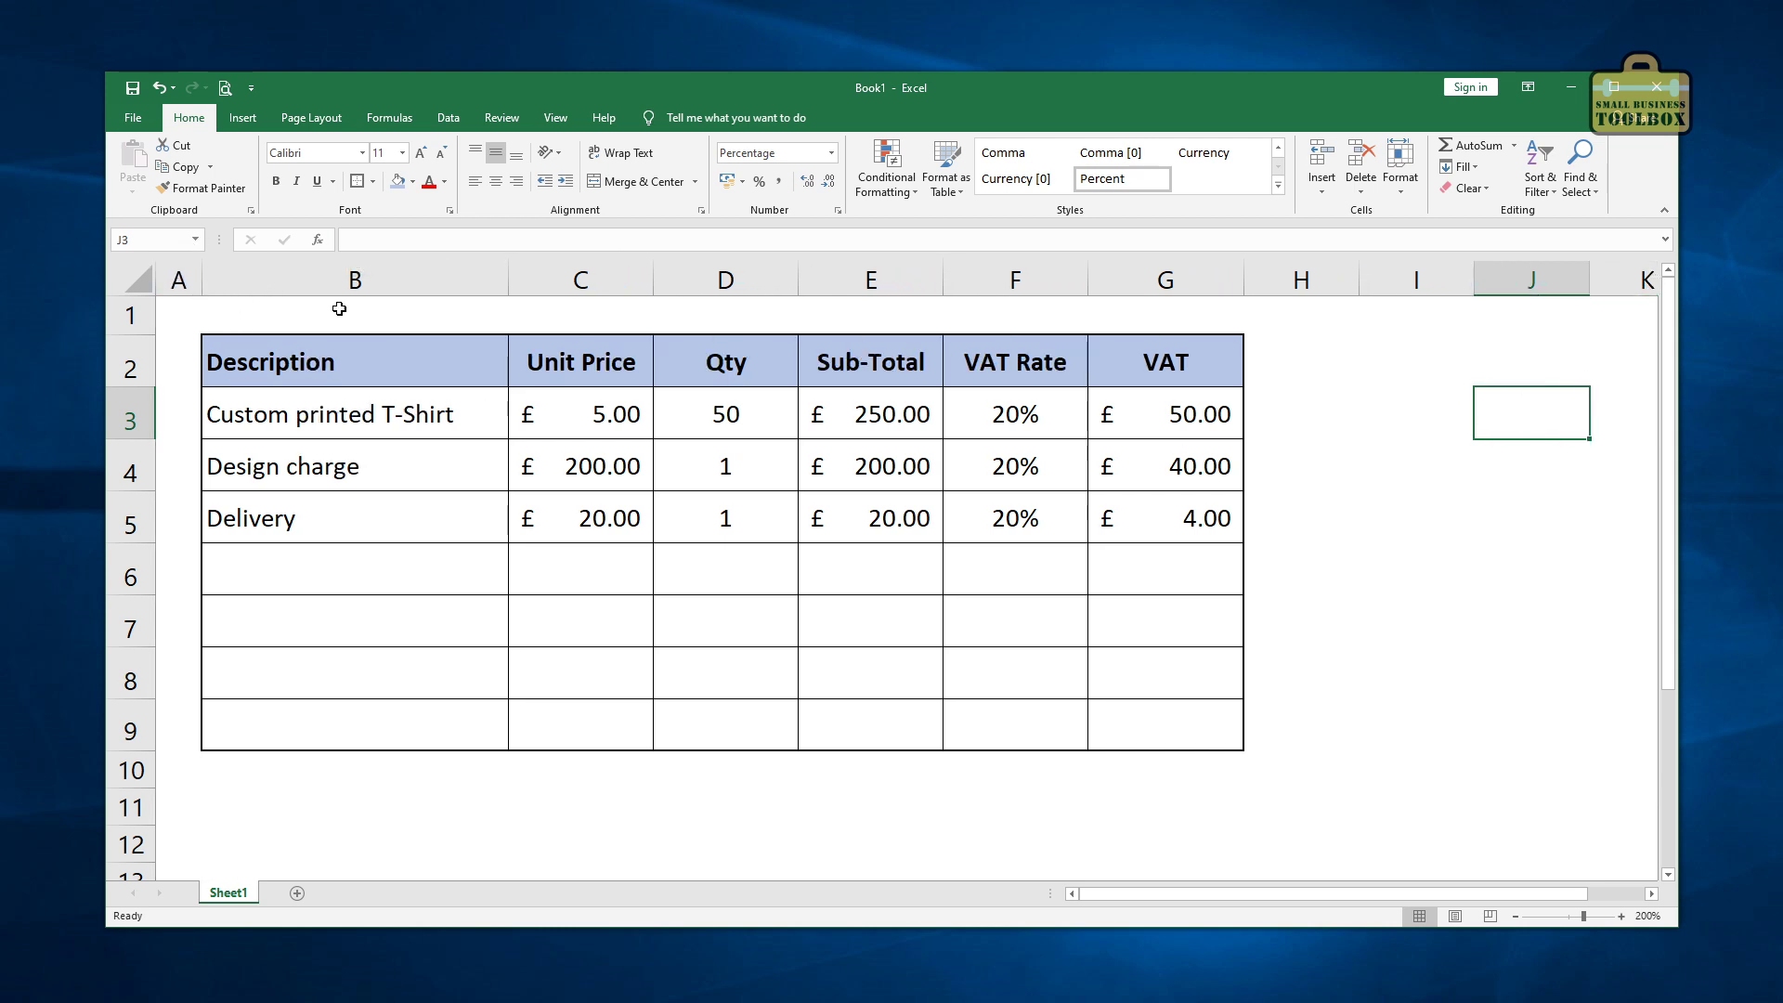
drag(1358, 279, 1304, 279)
Step: Enter a standalone 20% VAT rate in cell J3 beside the invoice
text(20)
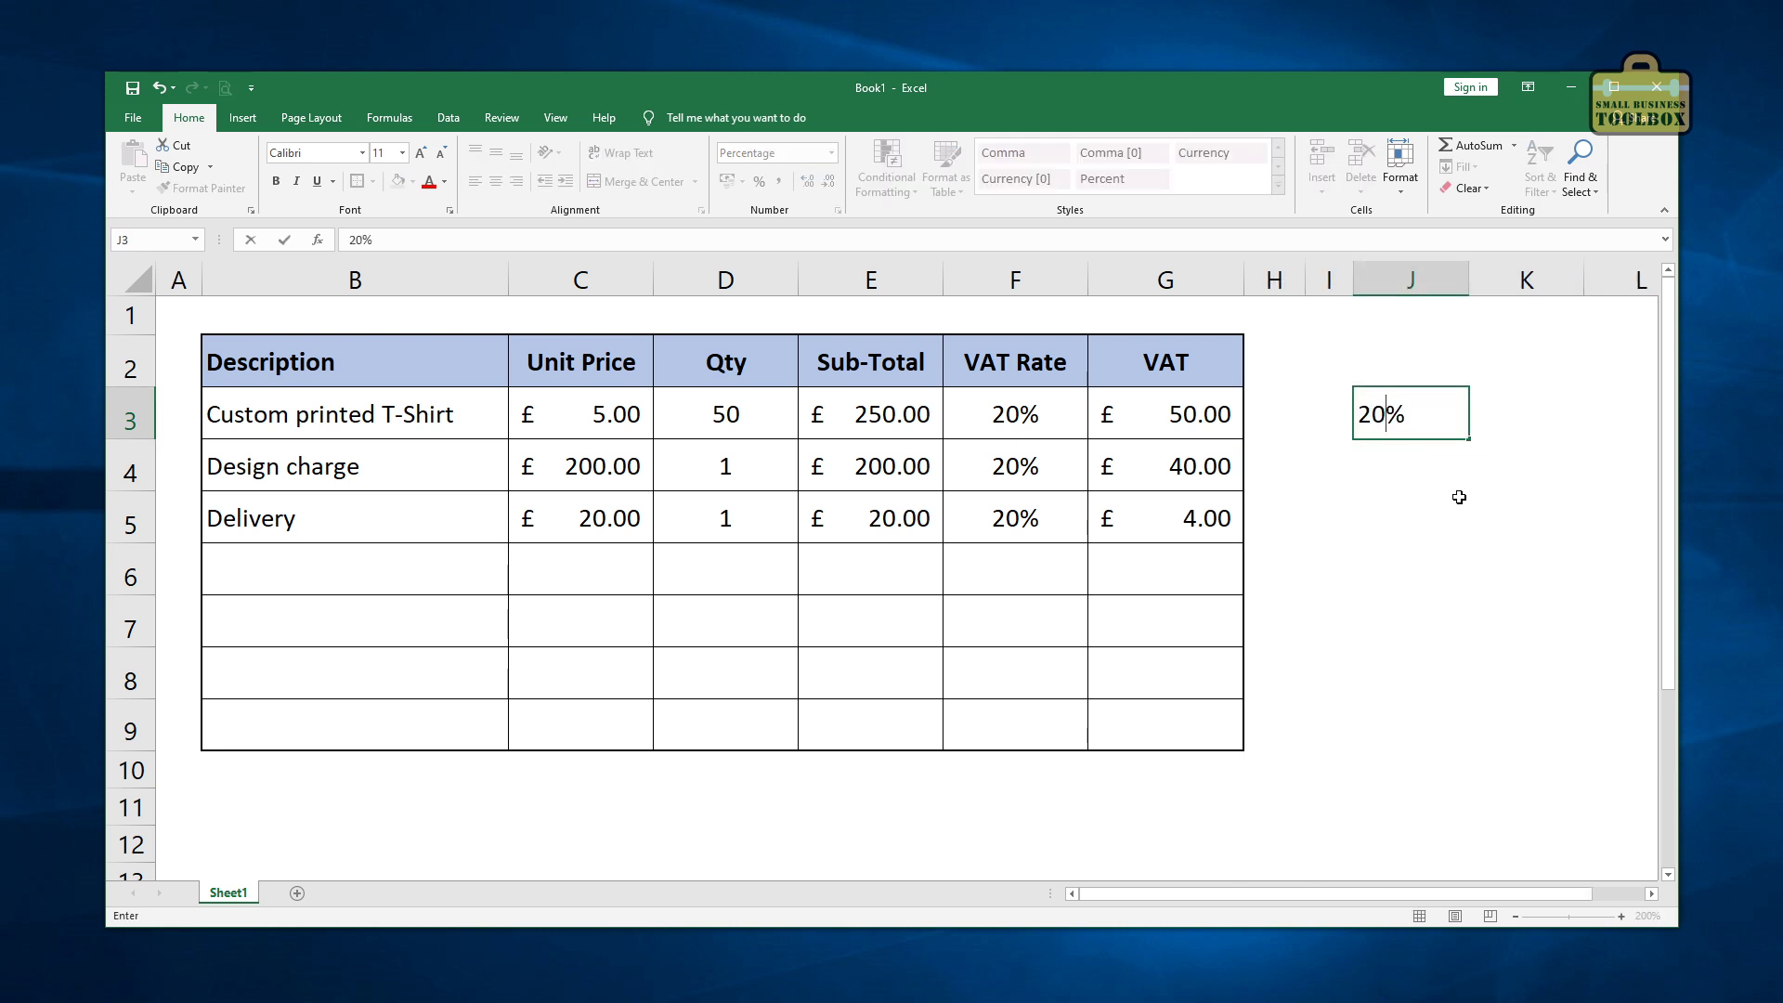
key(Return)
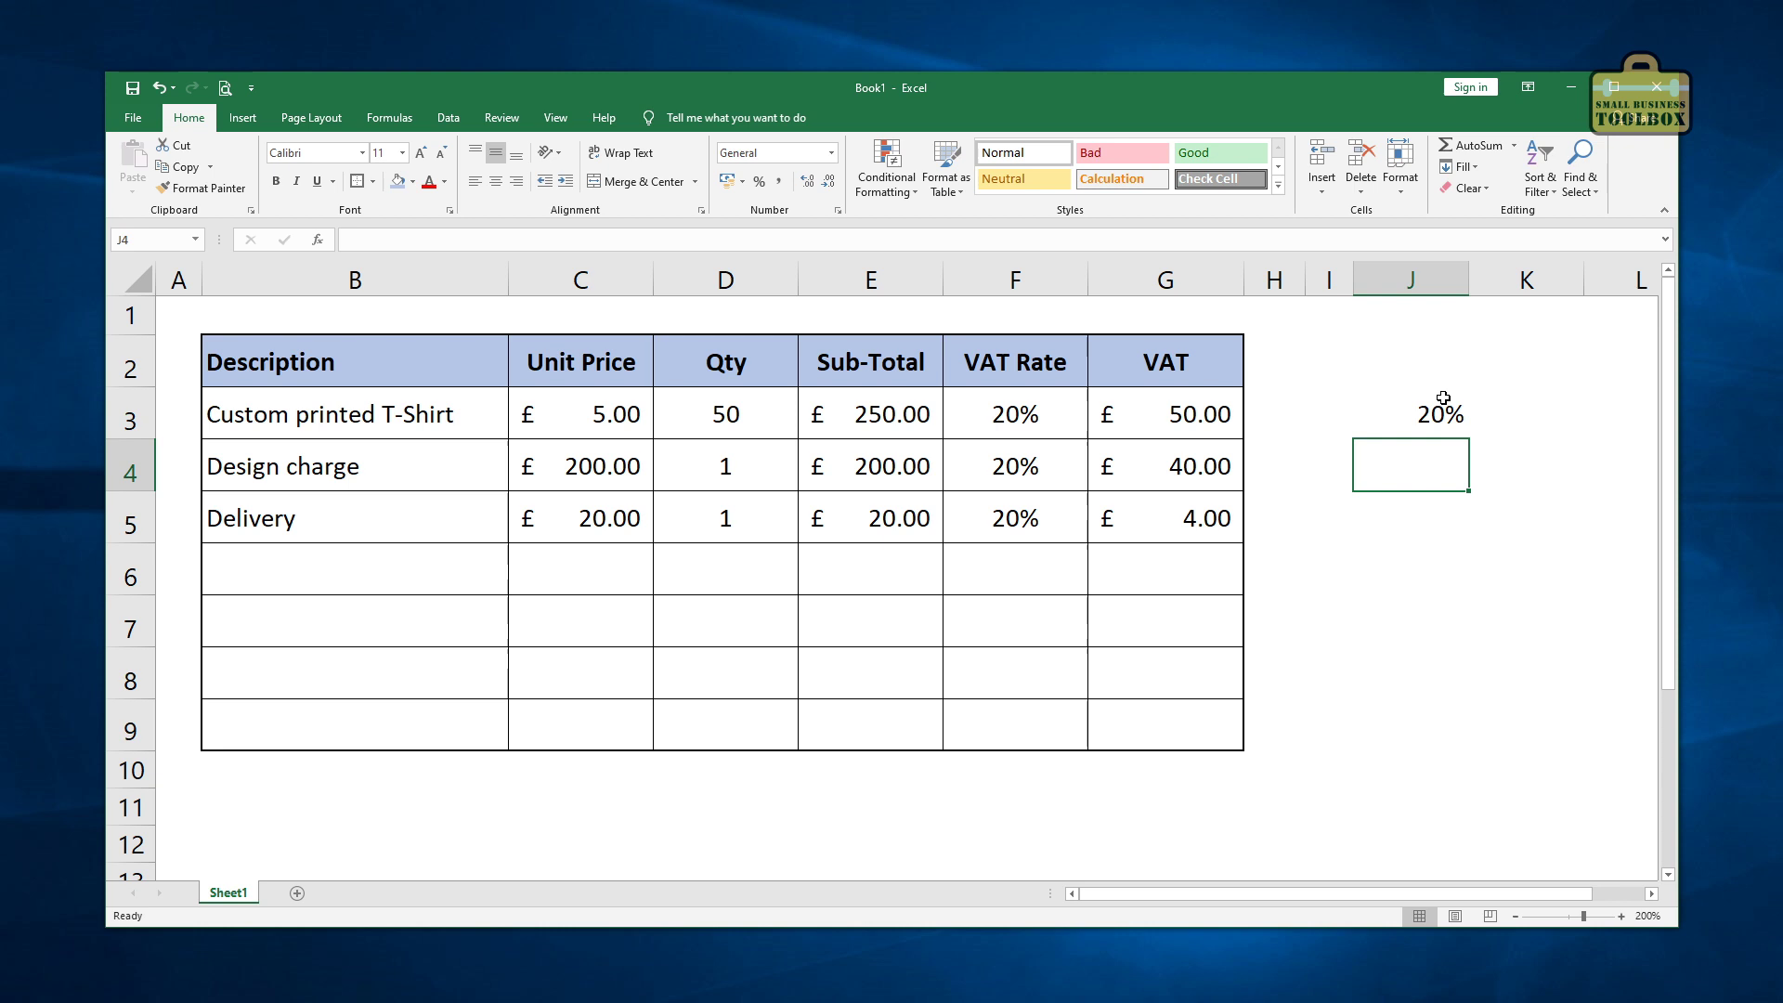
click(1443, 399)
drag(1541, 429, 1527, 469)
click(1412, 415)
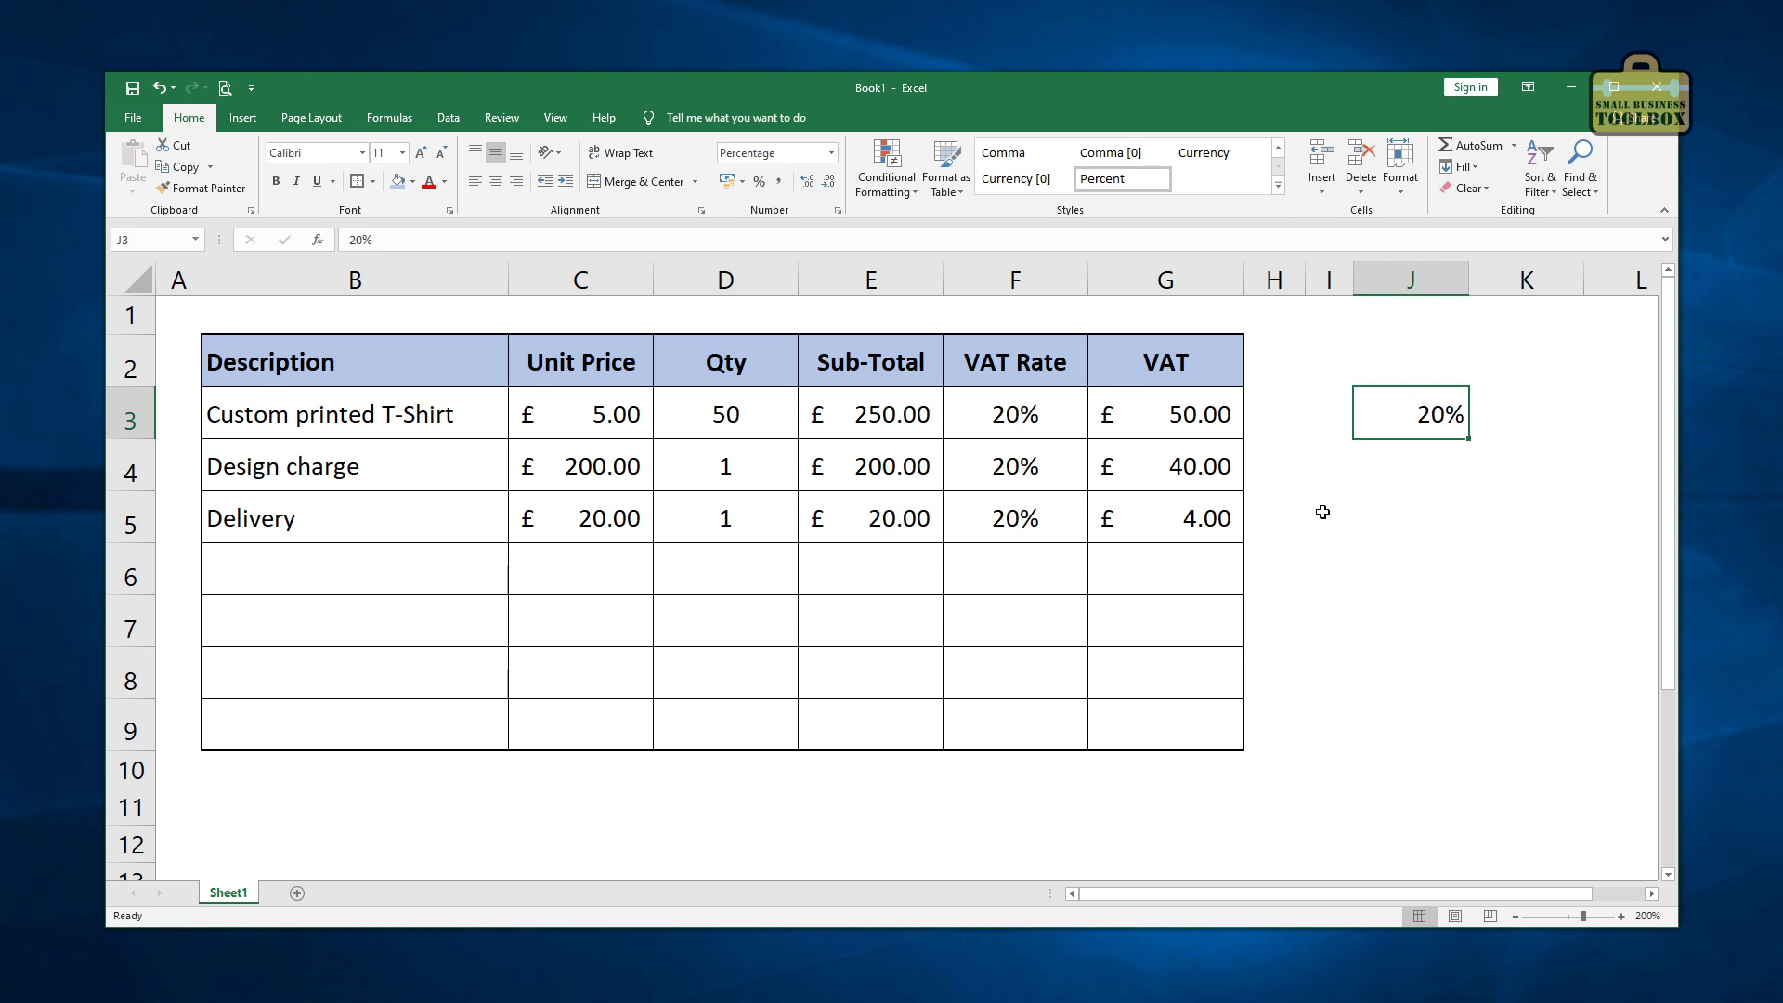
click(1463, 467)
click(1435, 411)
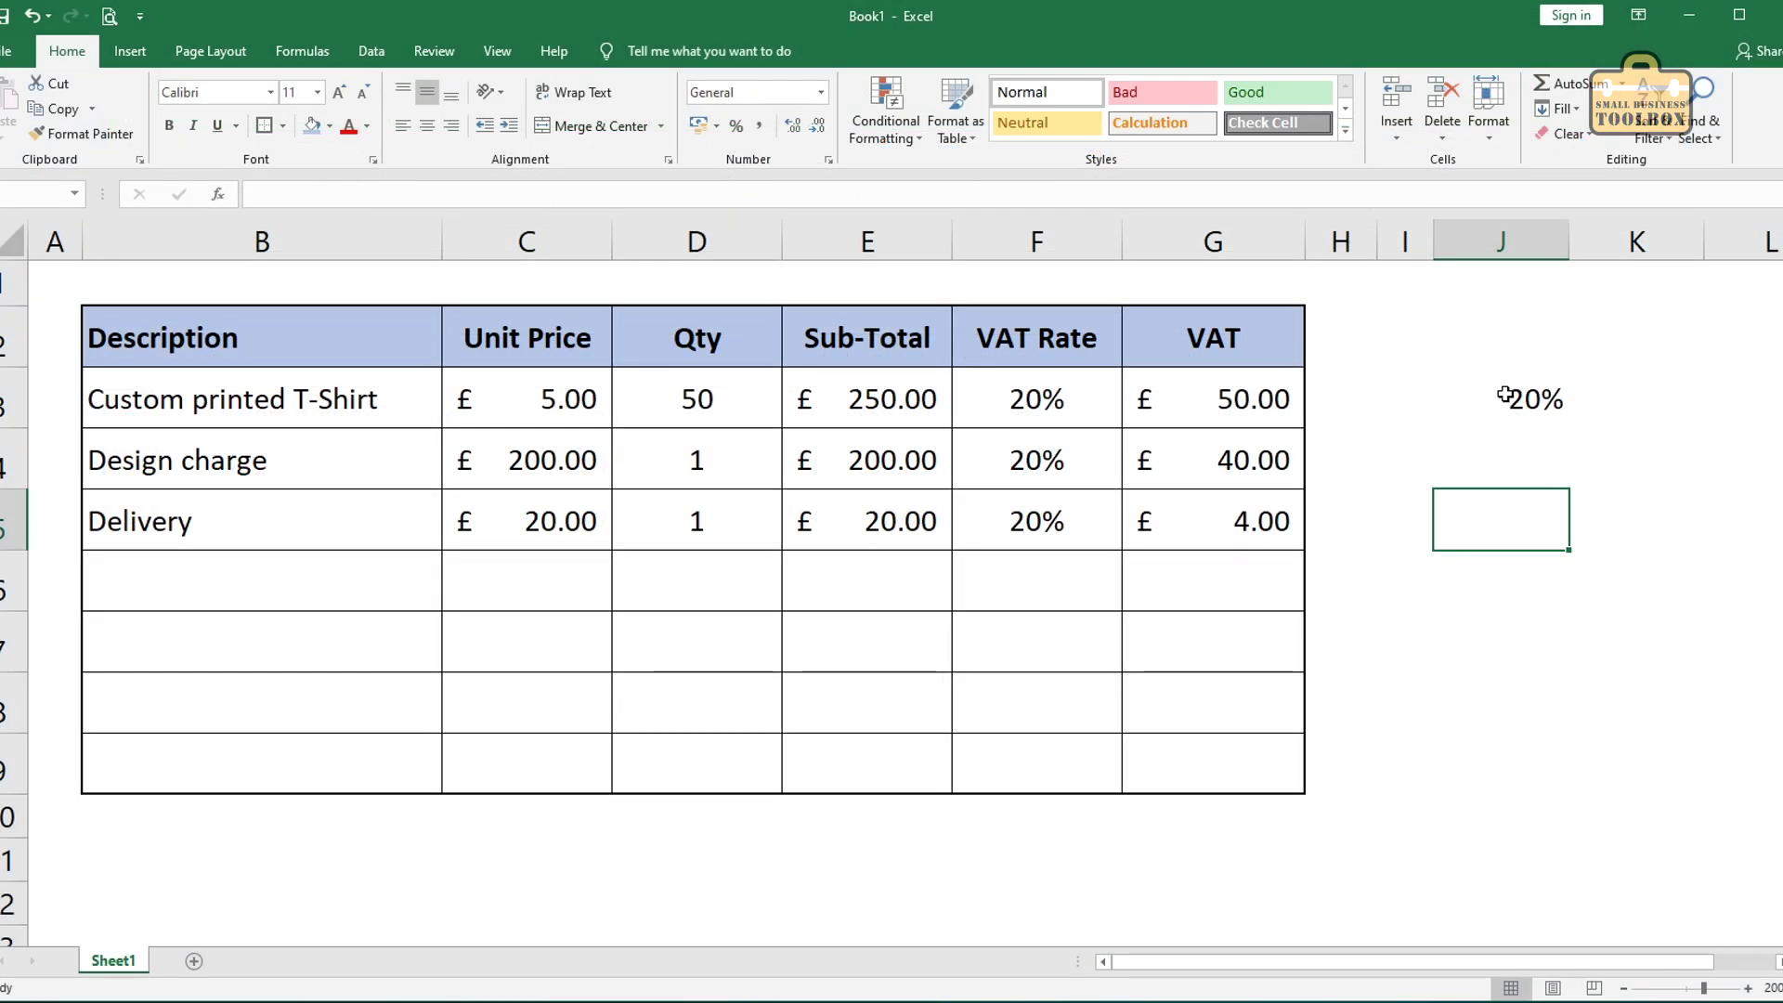
click(1436, 414)
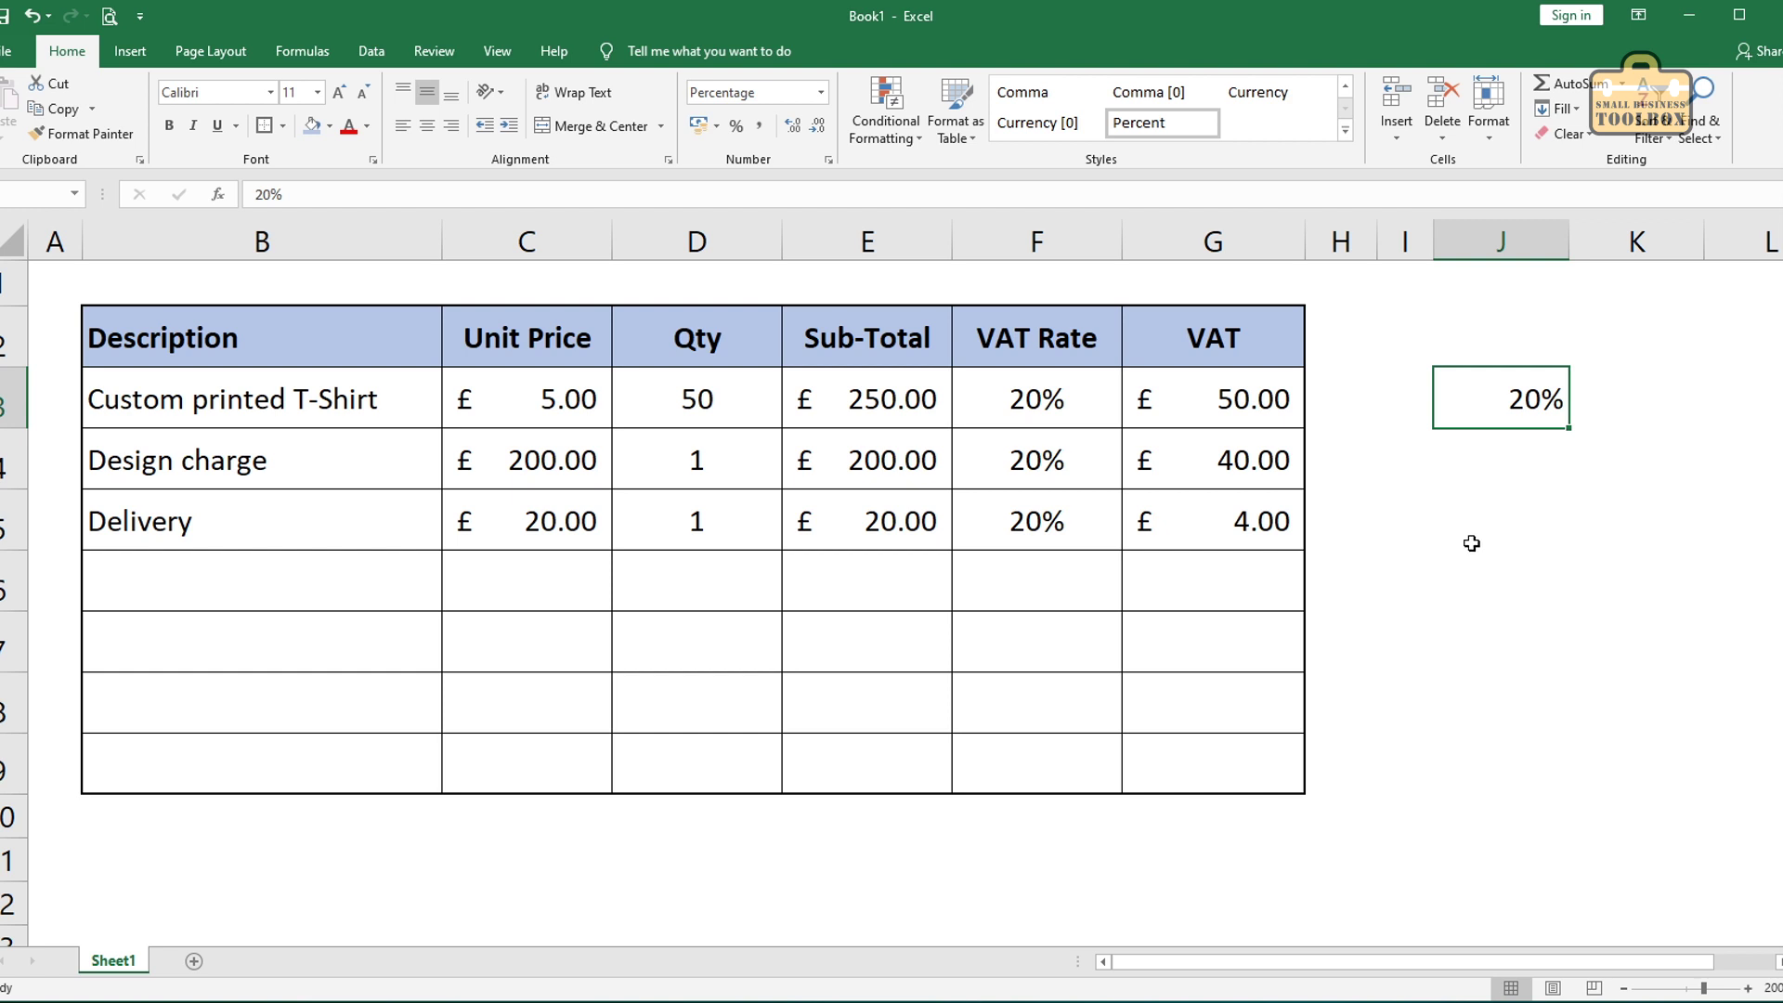
click(1499, 352)
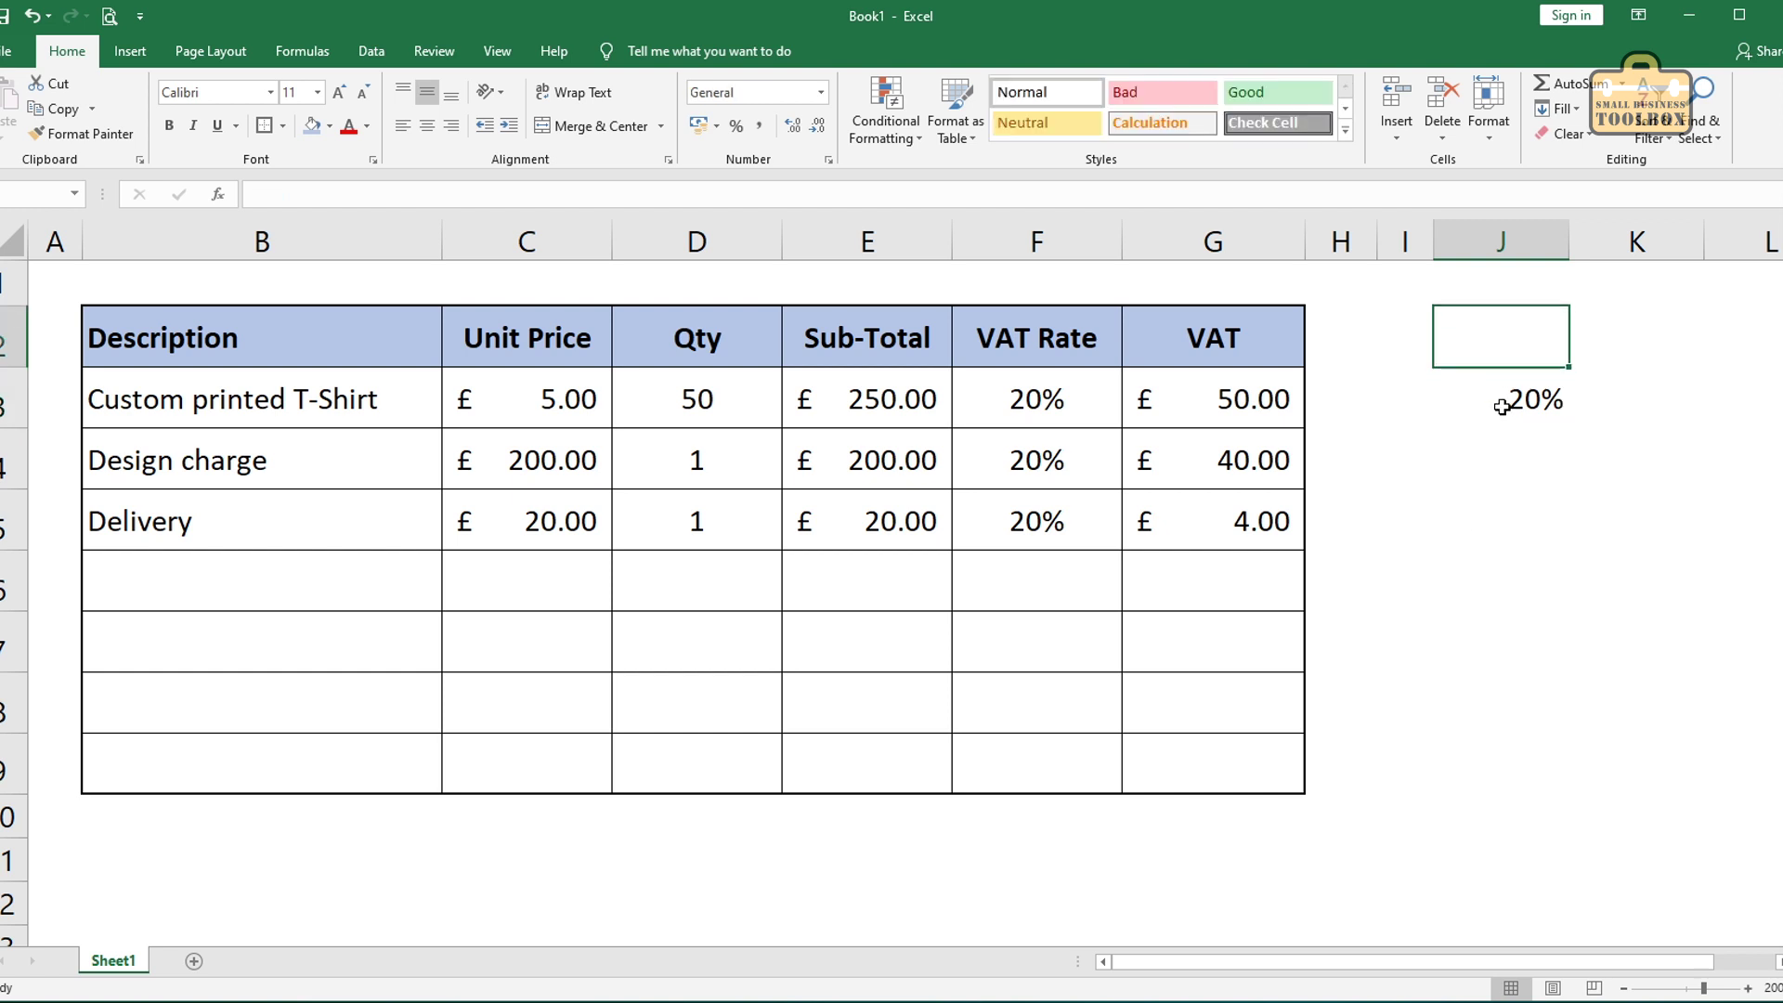
Step: Label J2 'VAT Rate' and make F3's VAT rate a formula referencing J3
text(VAT Rate)
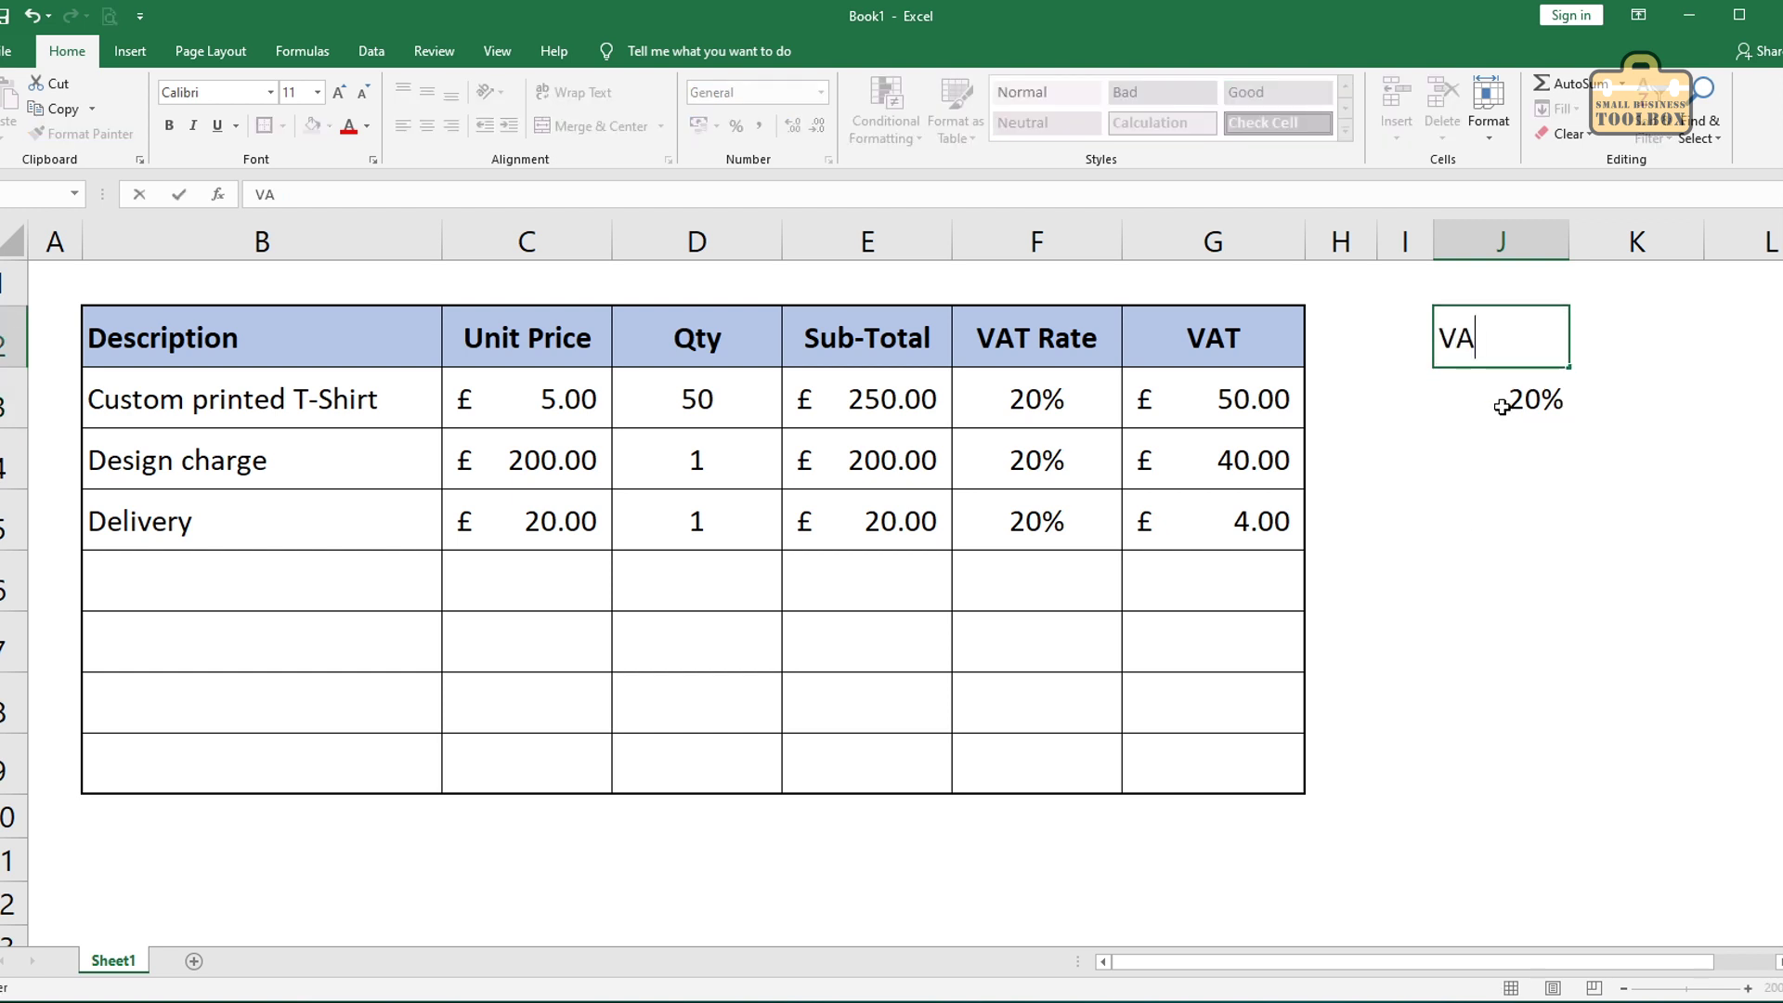
key(Return)
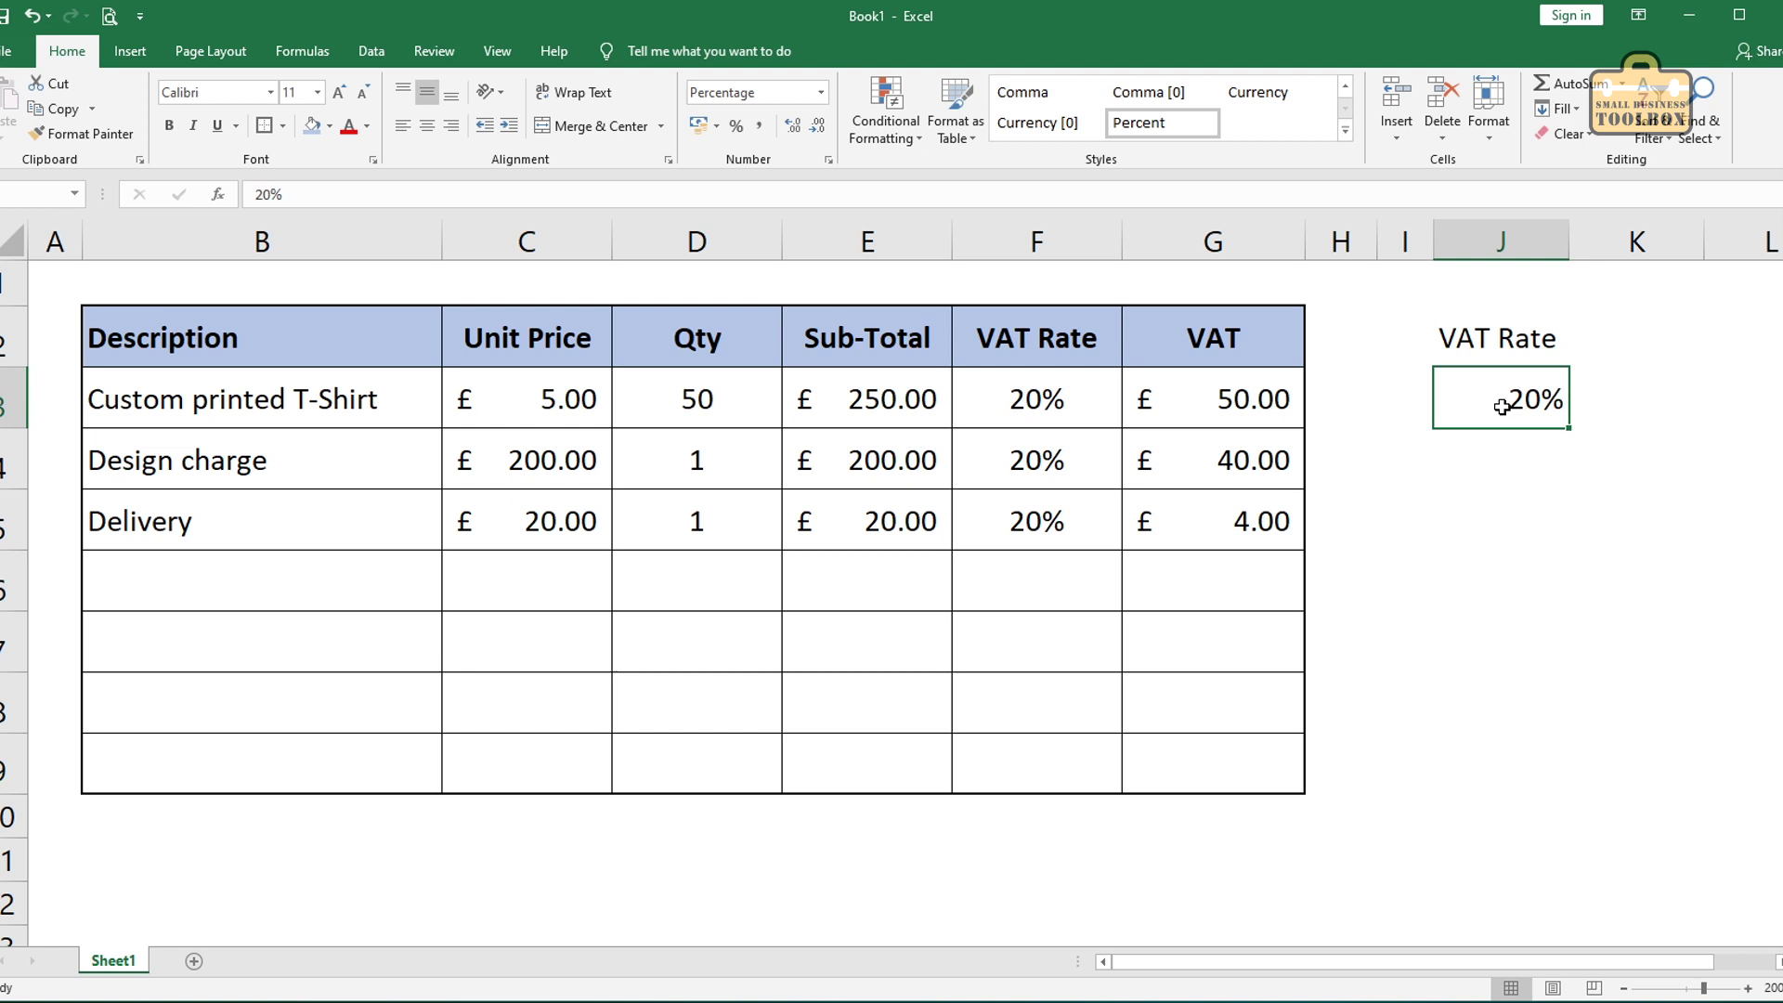
click(1056, 392)
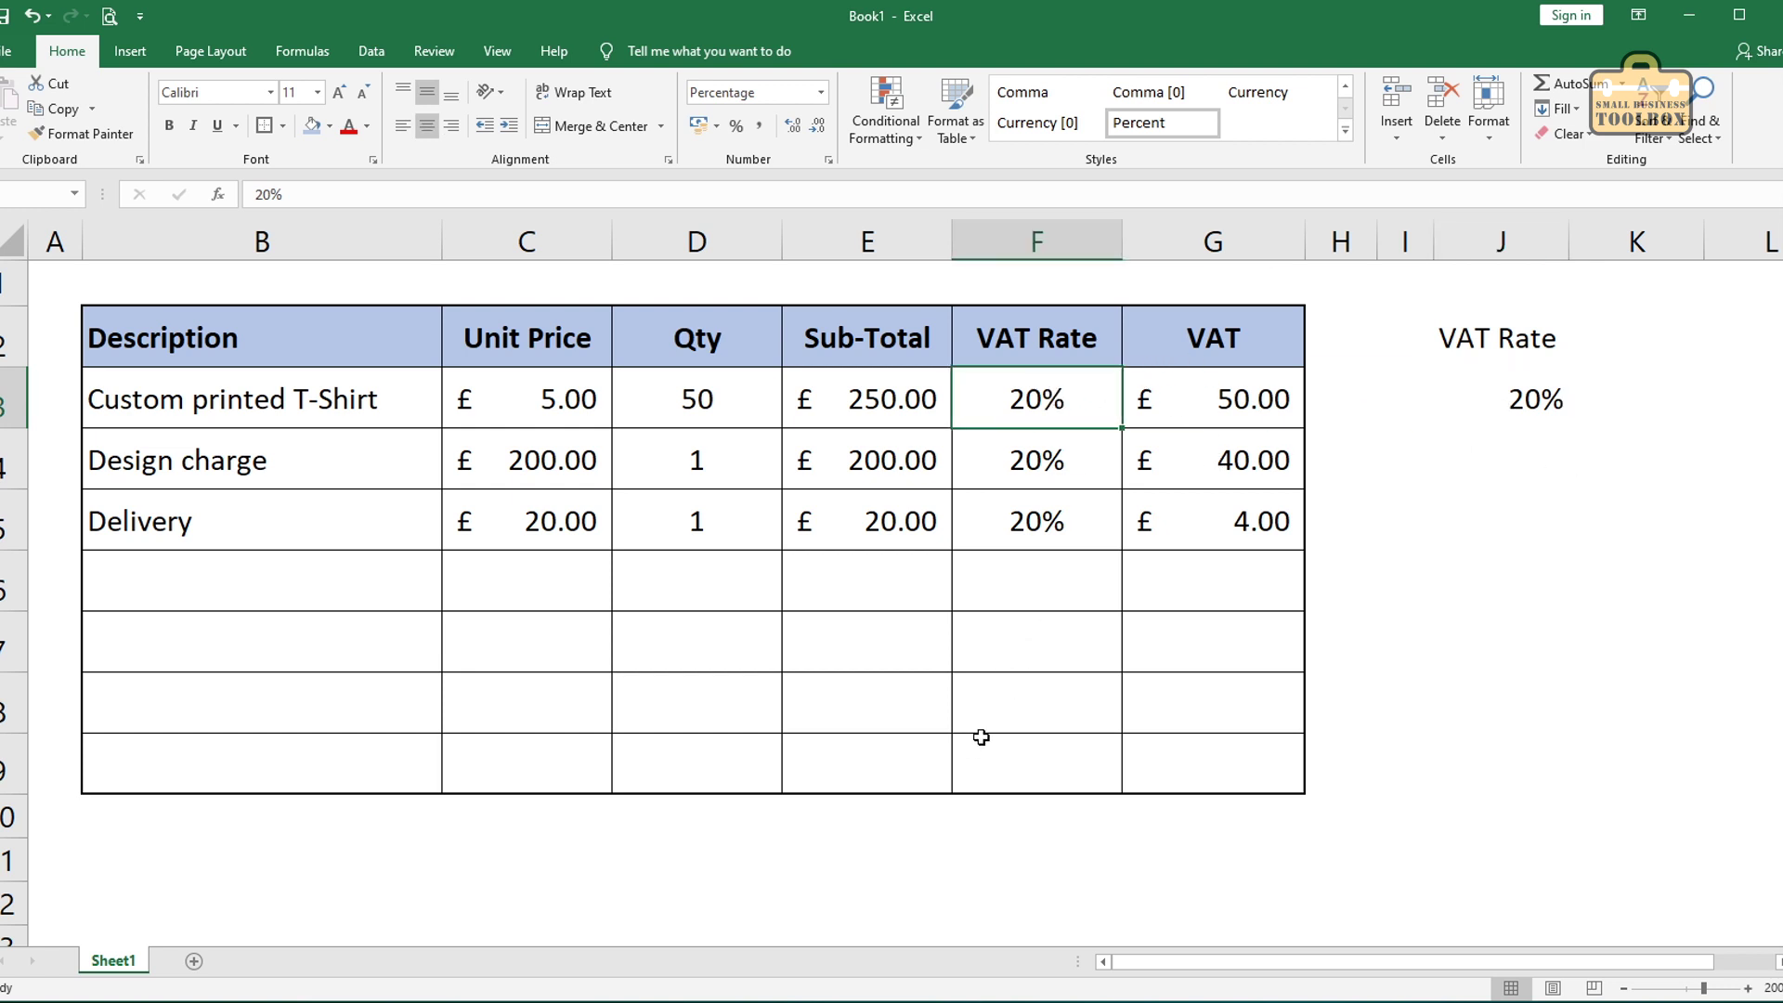
text(=)
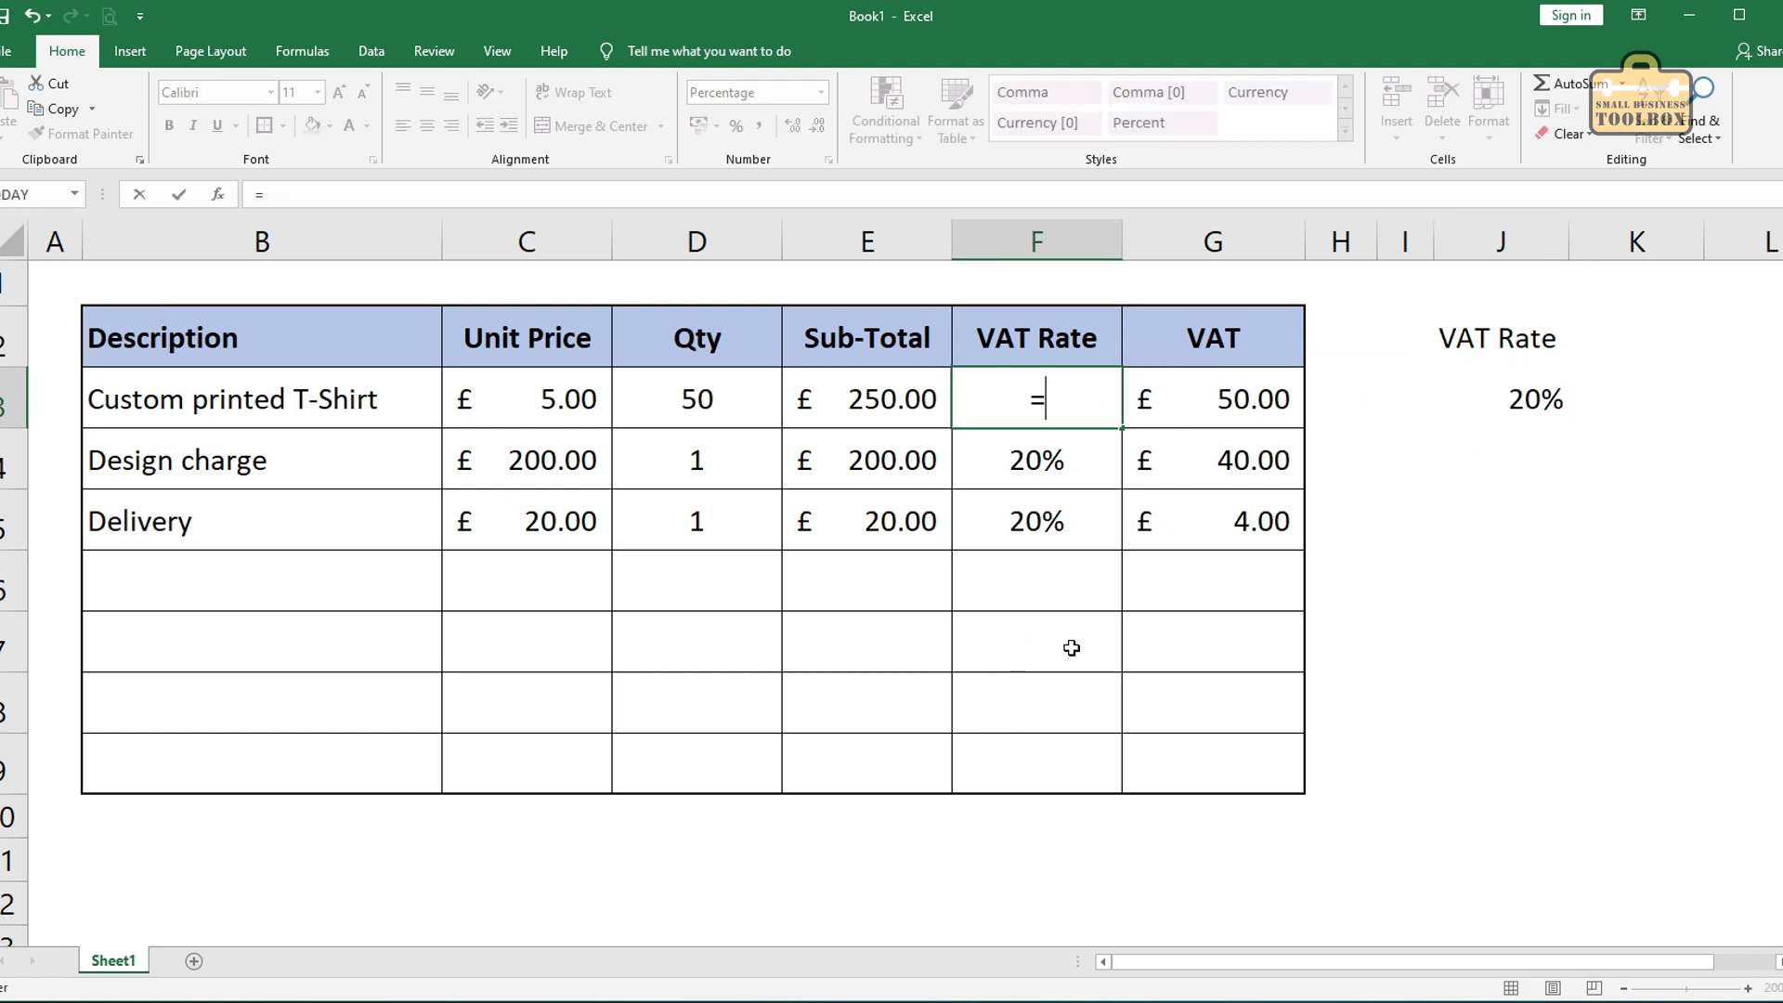
click(1490, 390)
key(Return)
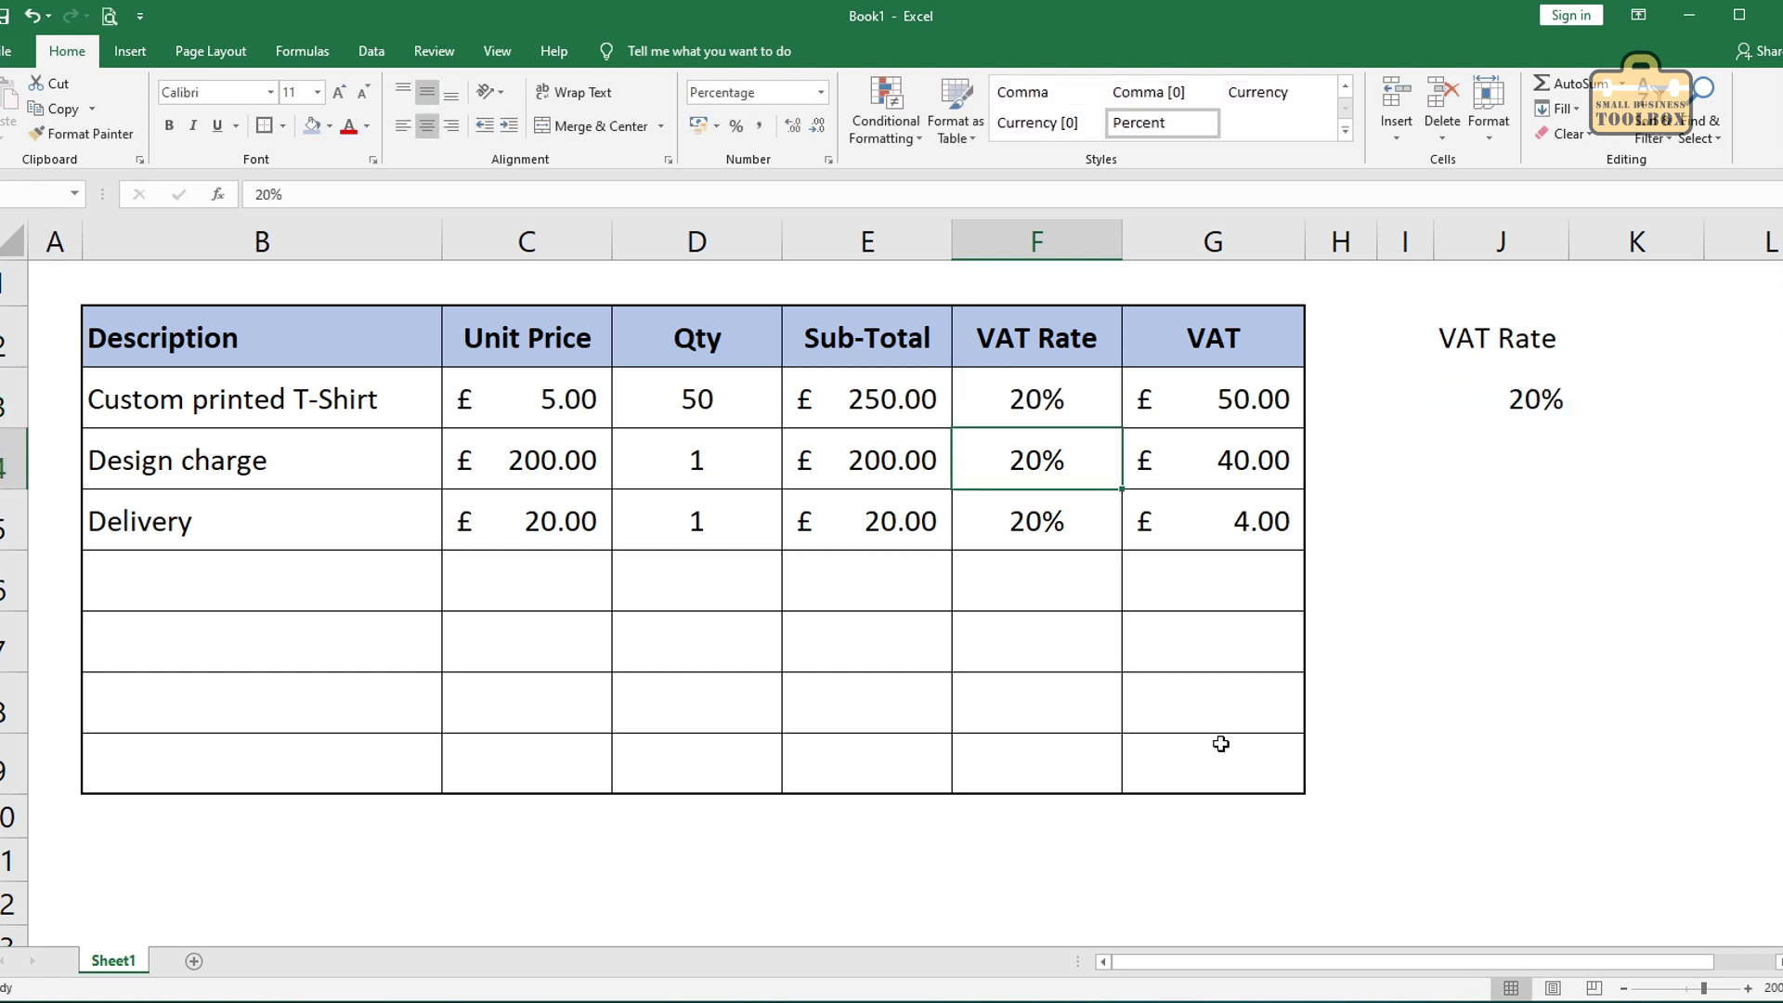
Step: Clear the Design charge and Delivery figures in C4:G5
drag(1026, 443, 1019, 517)
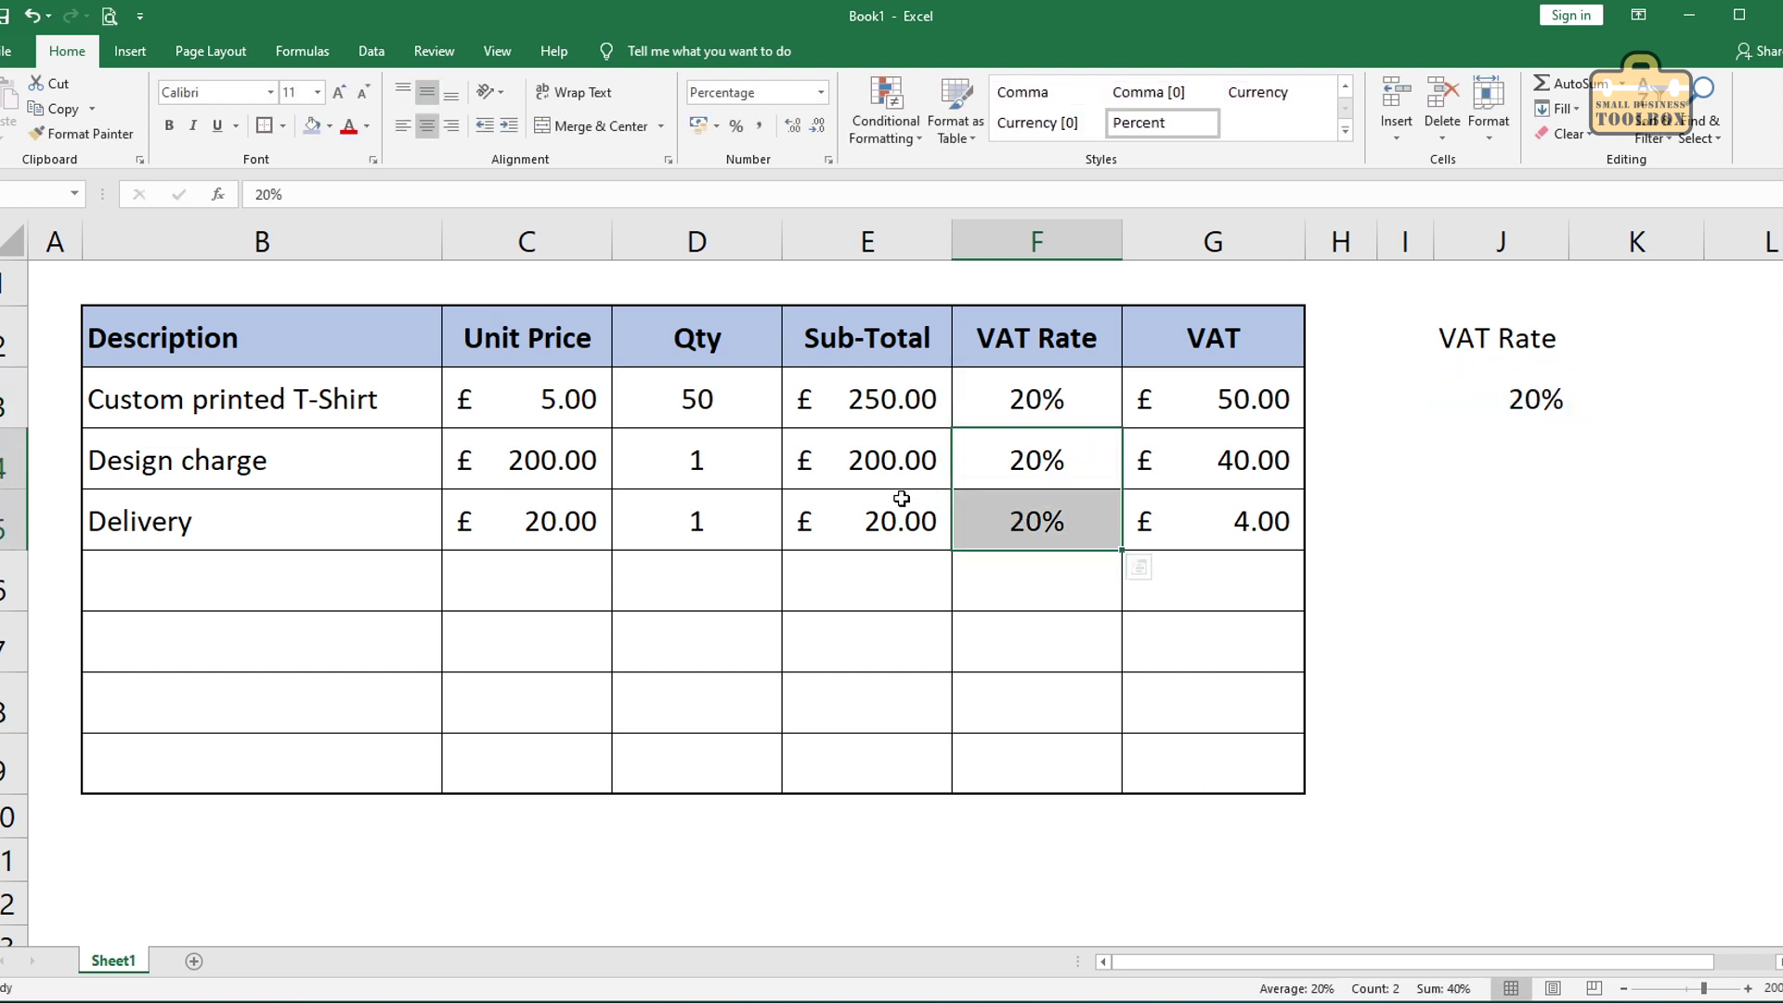
drag(535, 466, 1126, 501)
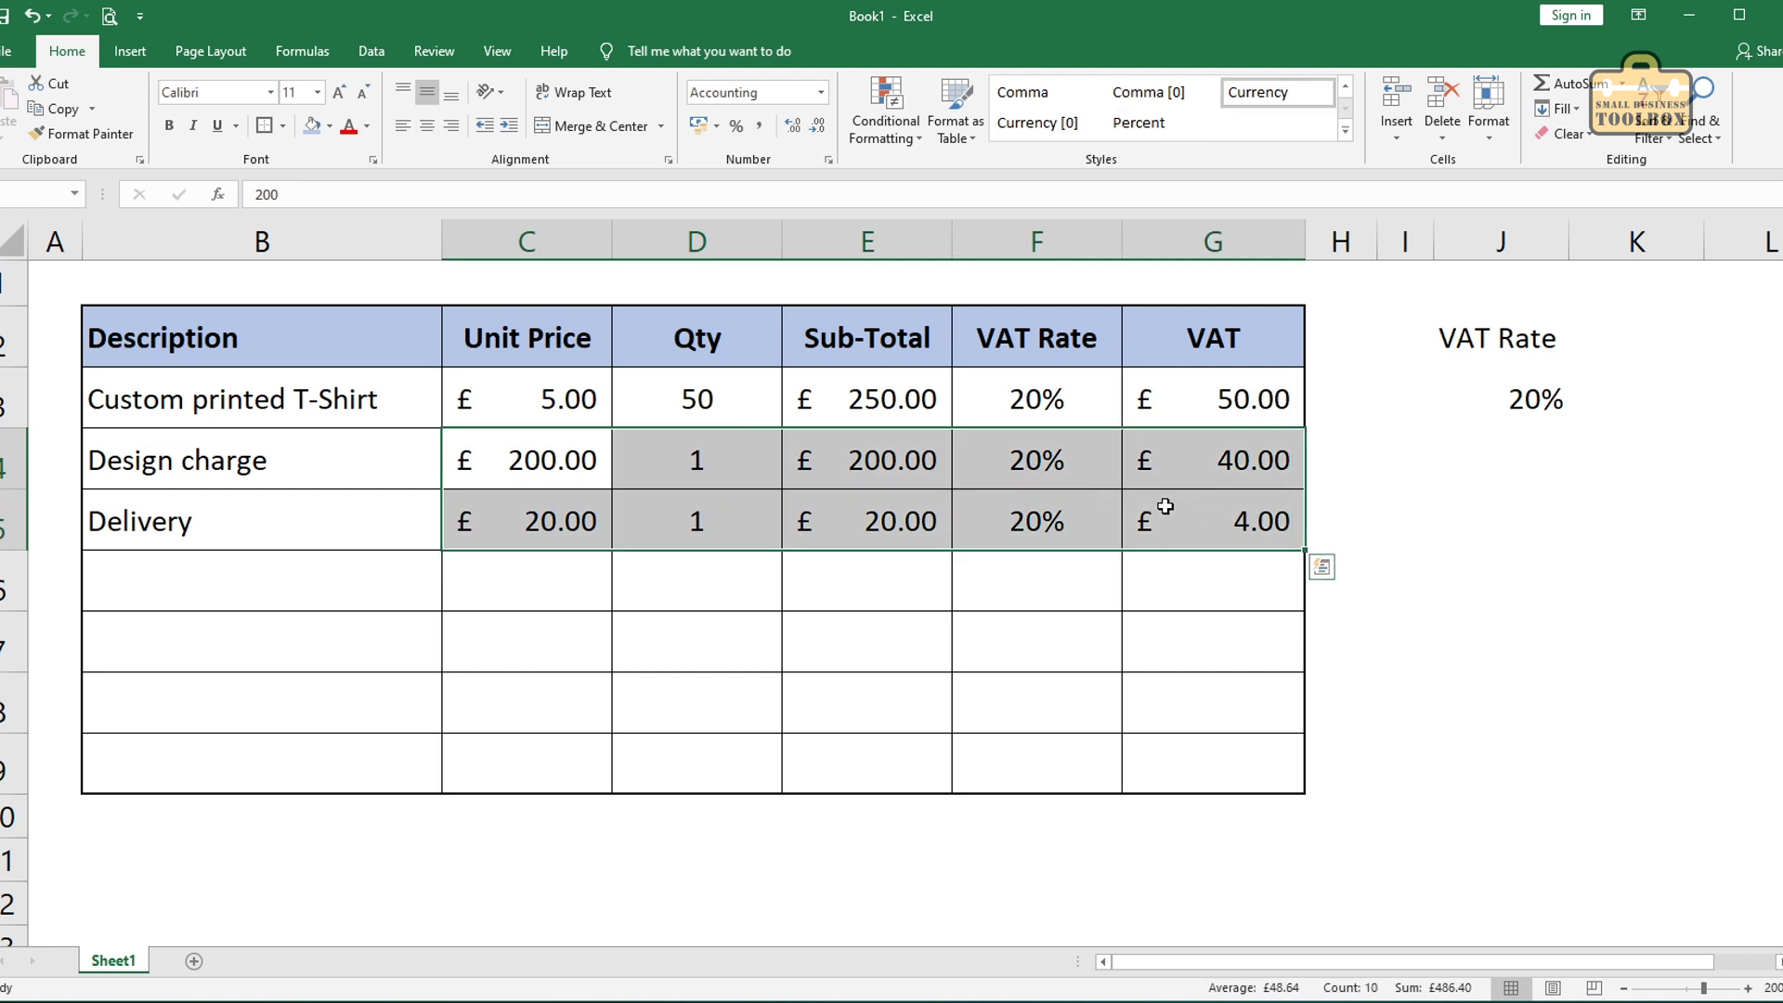
key(Delete)
click(1010, 675)
click(1455, 521)
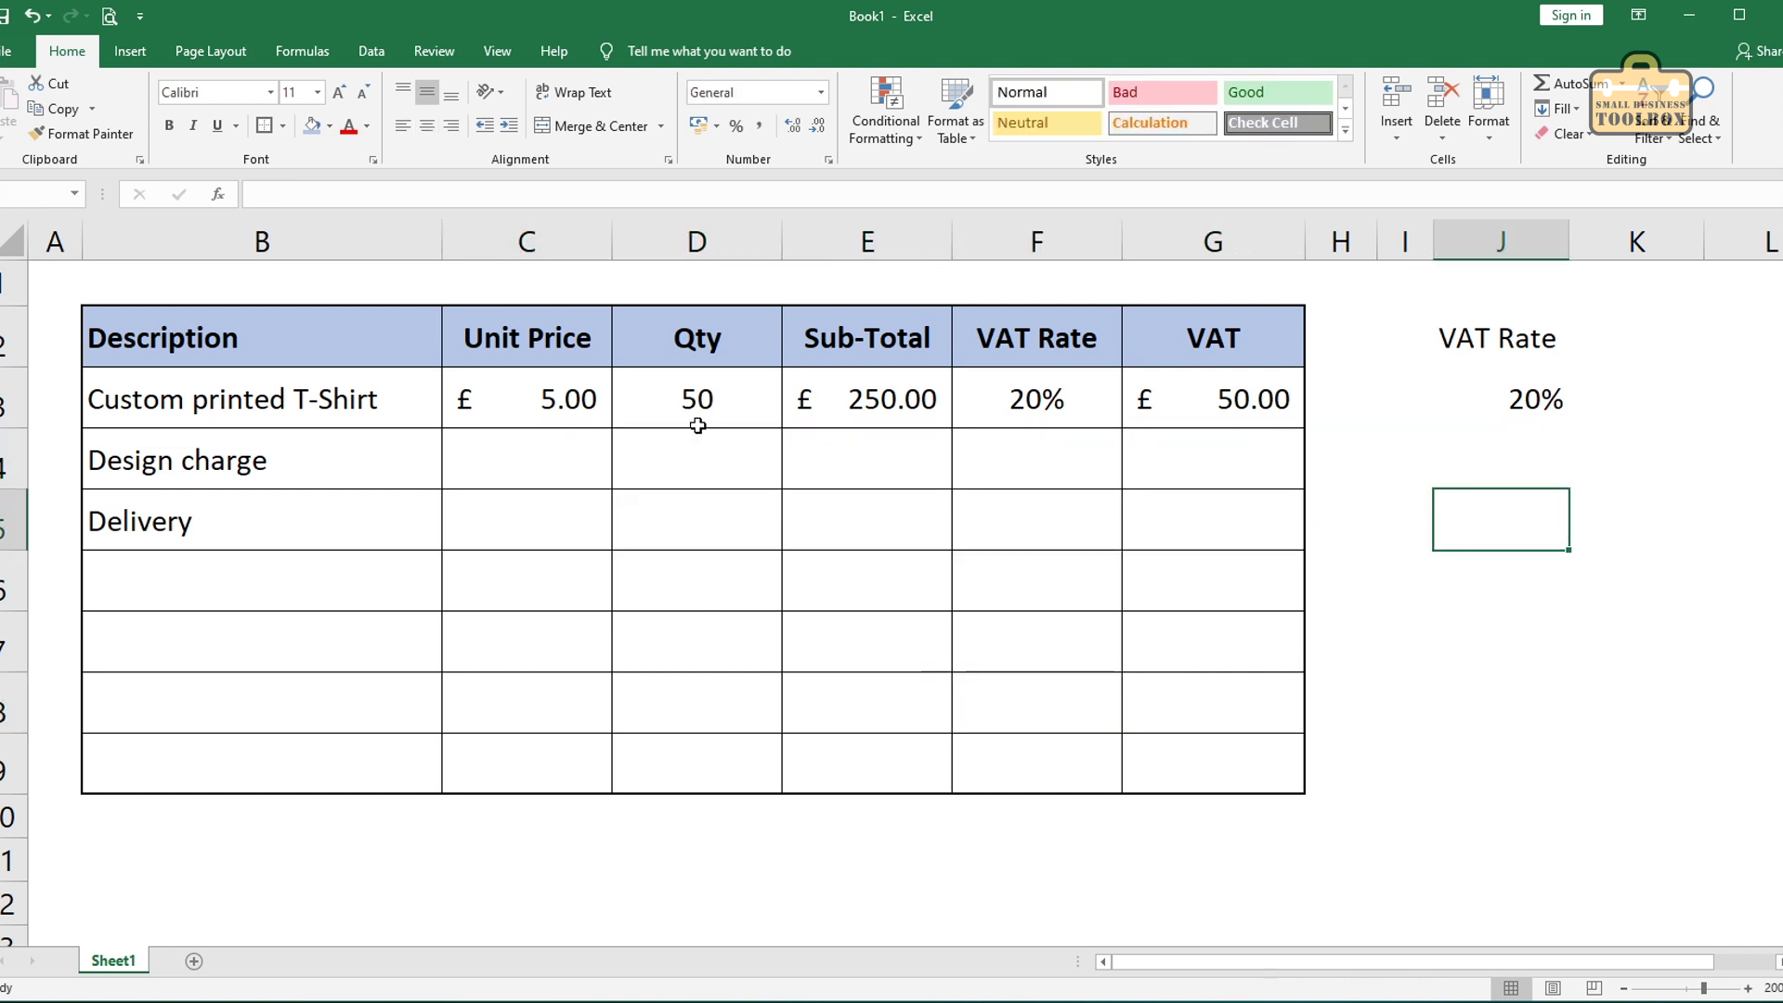
Step: Fill the T-Shirt row's C3:G3 price, quantity and formulas down into rows 4 and 5
drag(557, 404, 1217, 401)
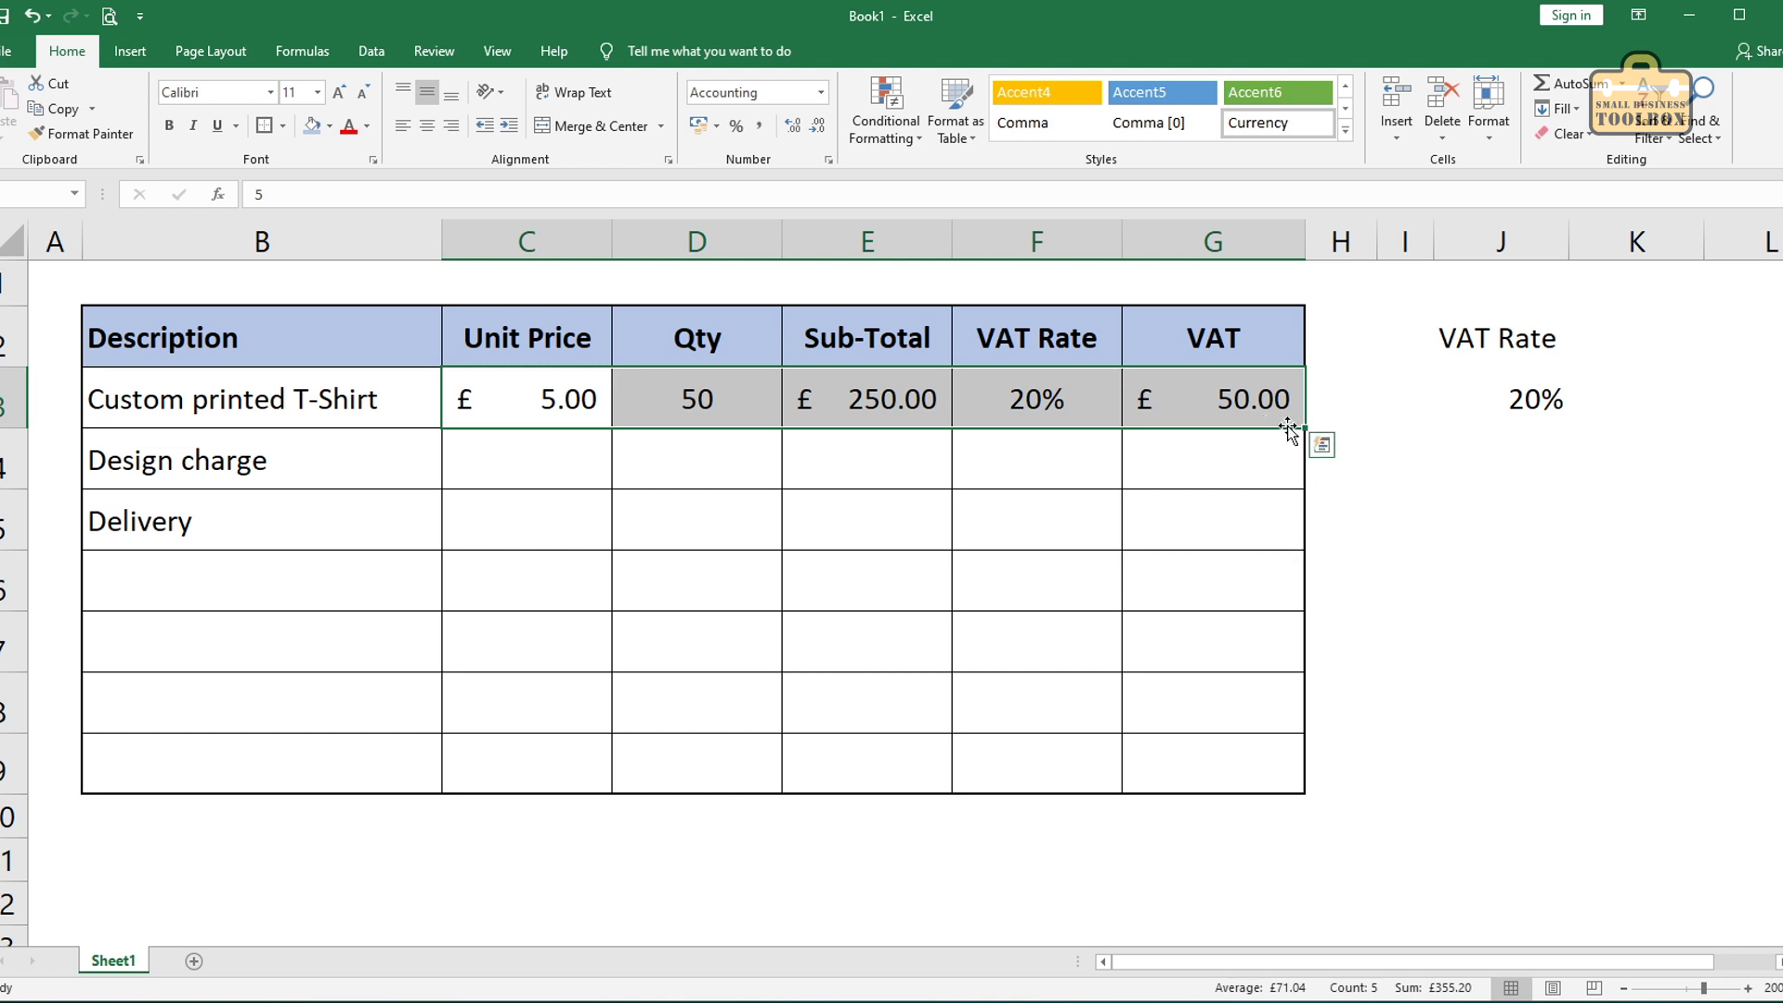
drag(1305, 429, 1305, 548)
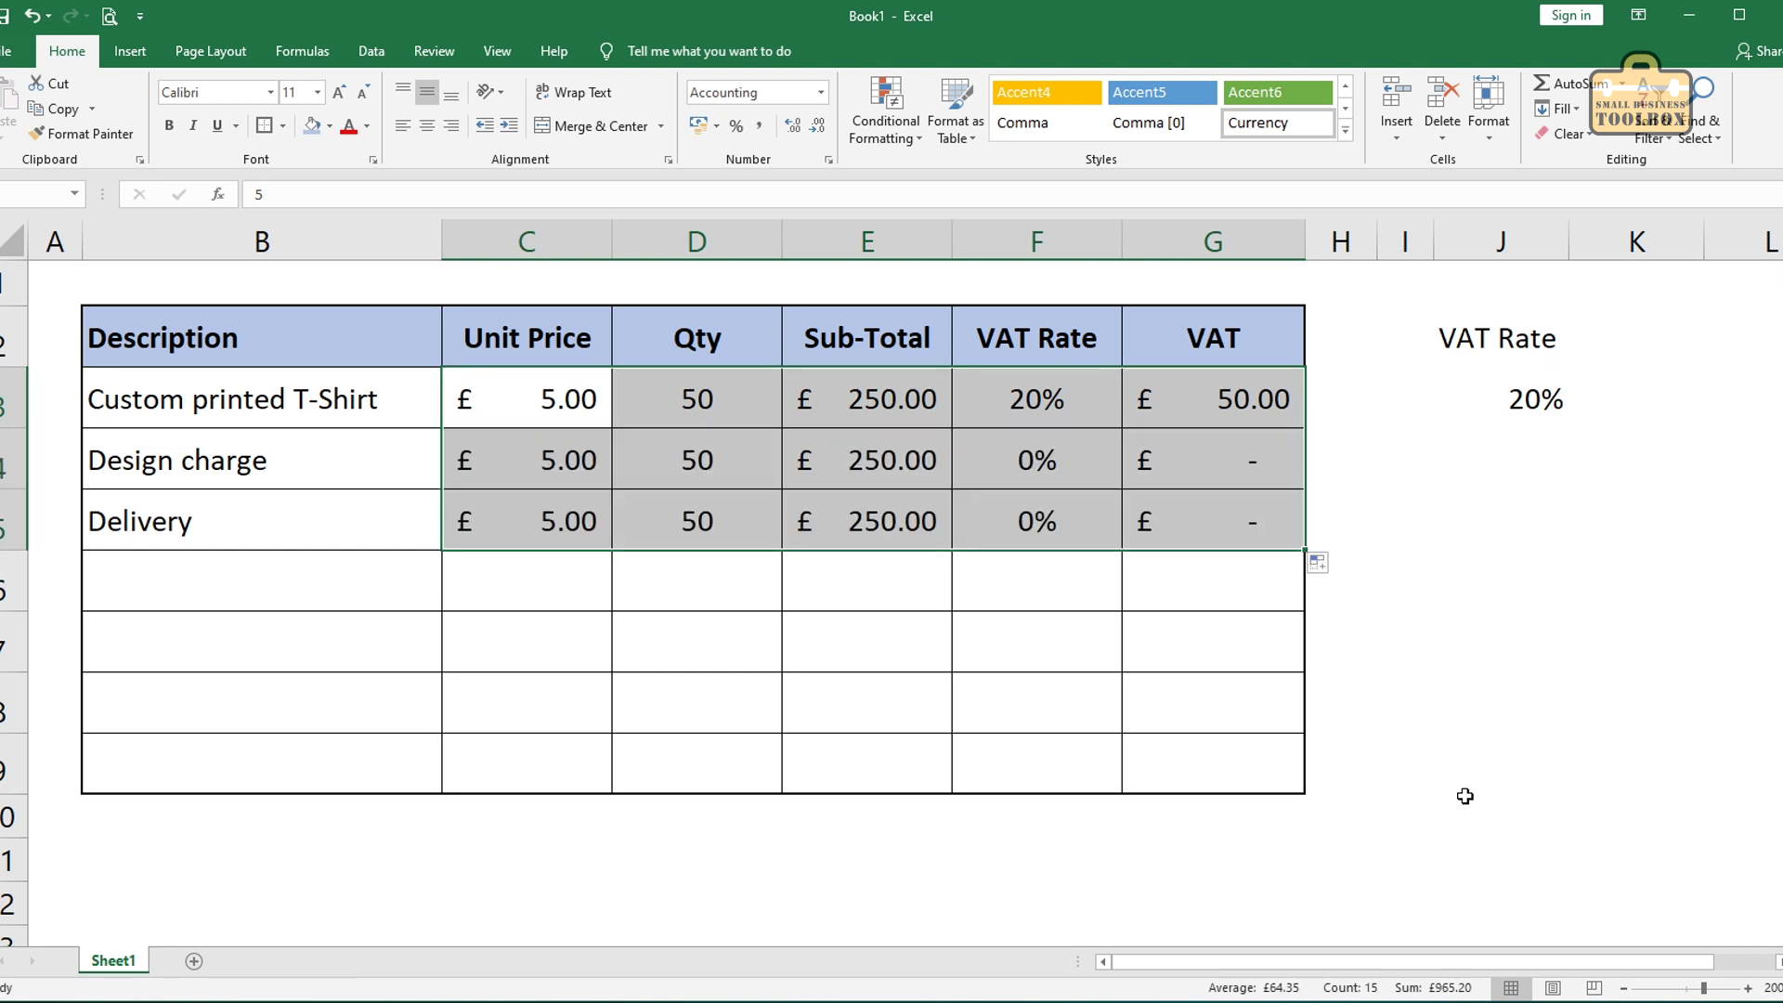
click(1140, 660)
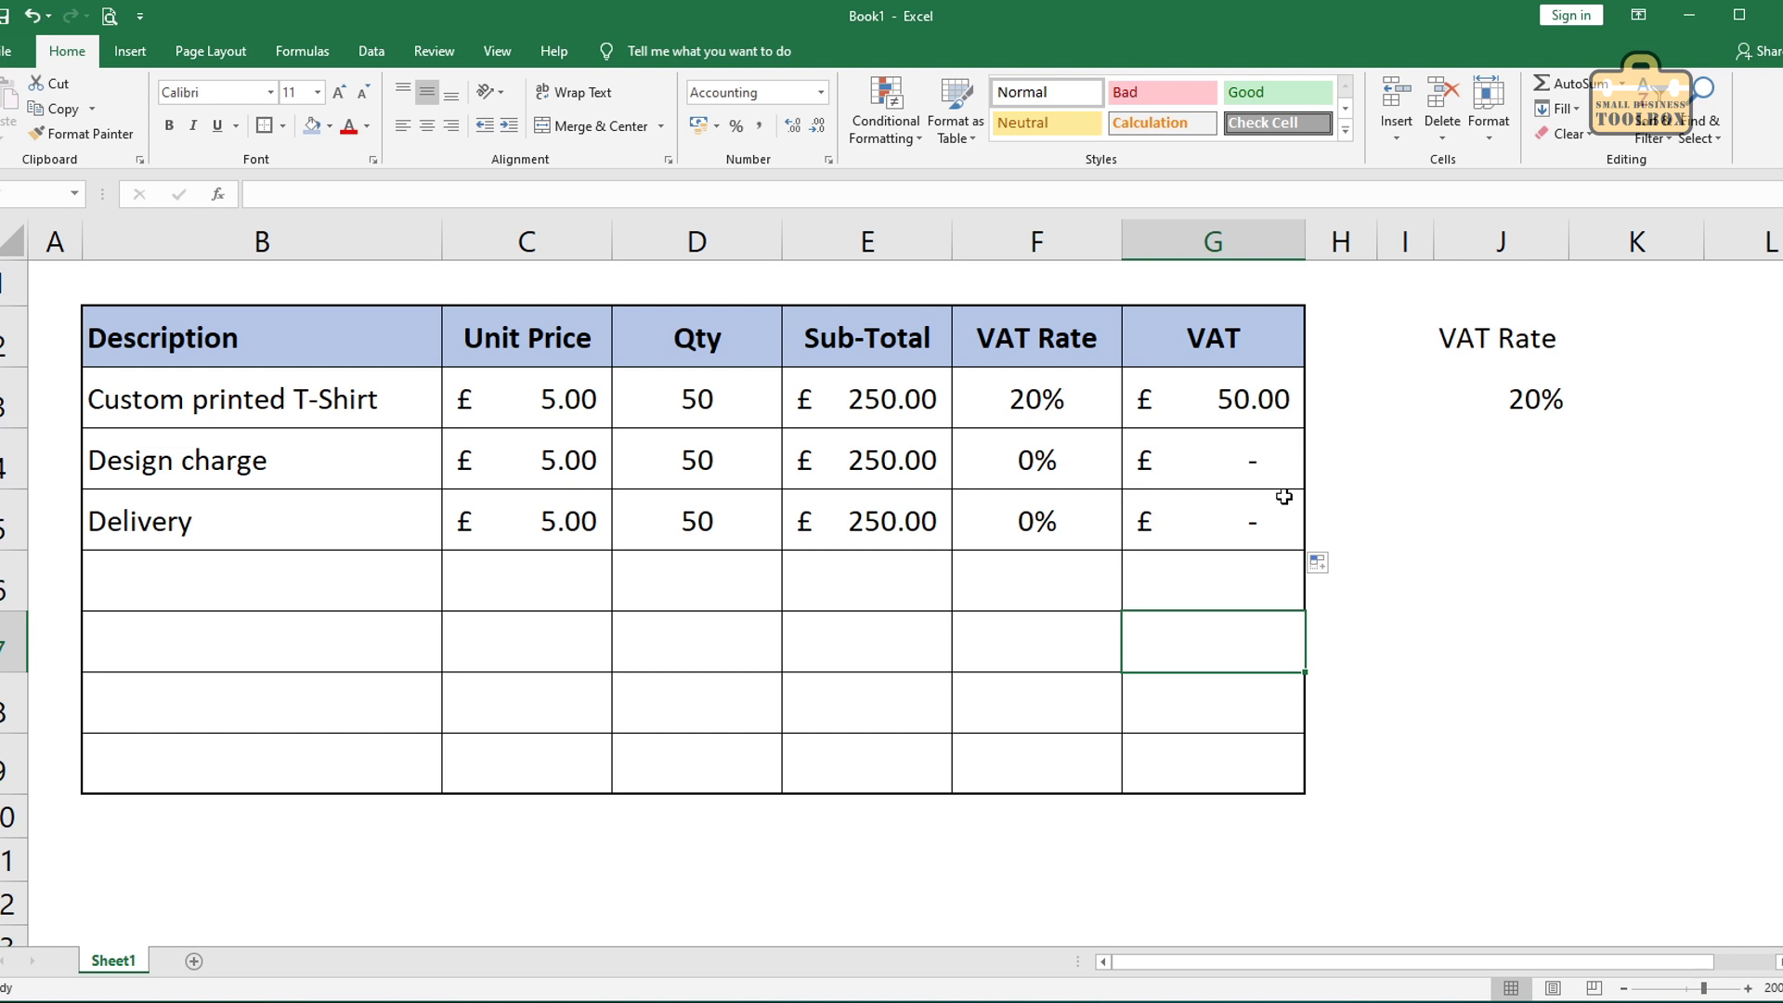
click(862, 458)
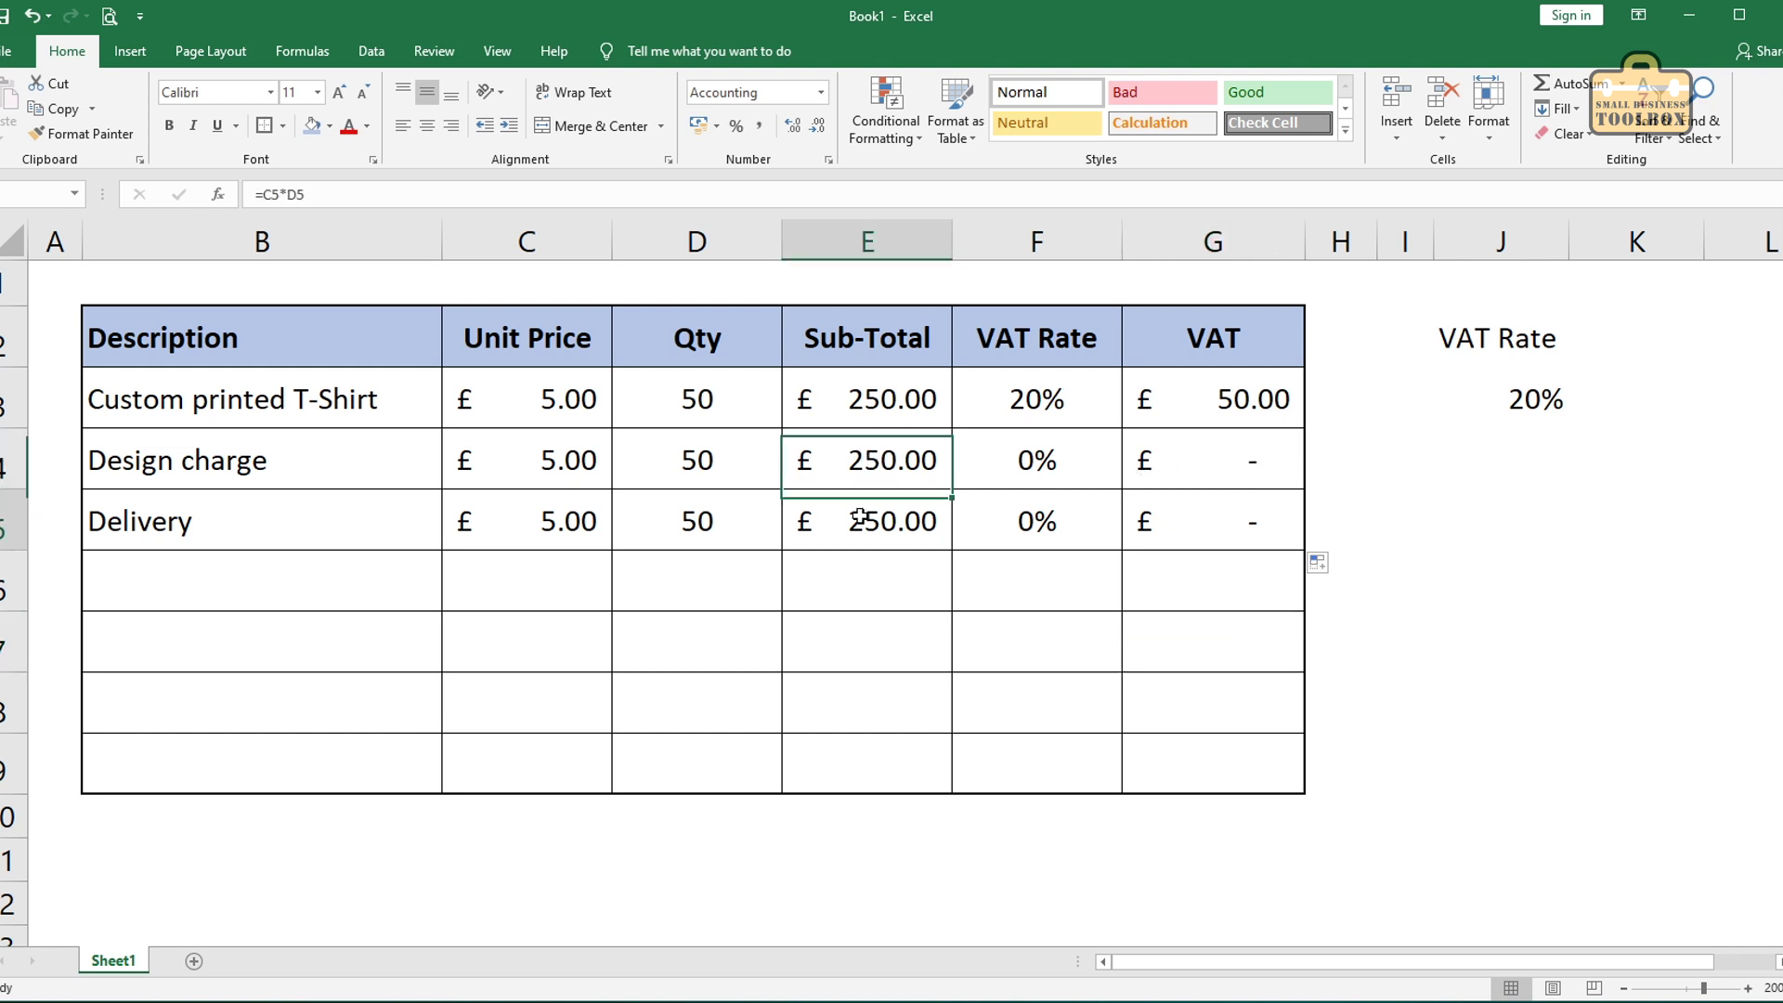
click(857, 402)
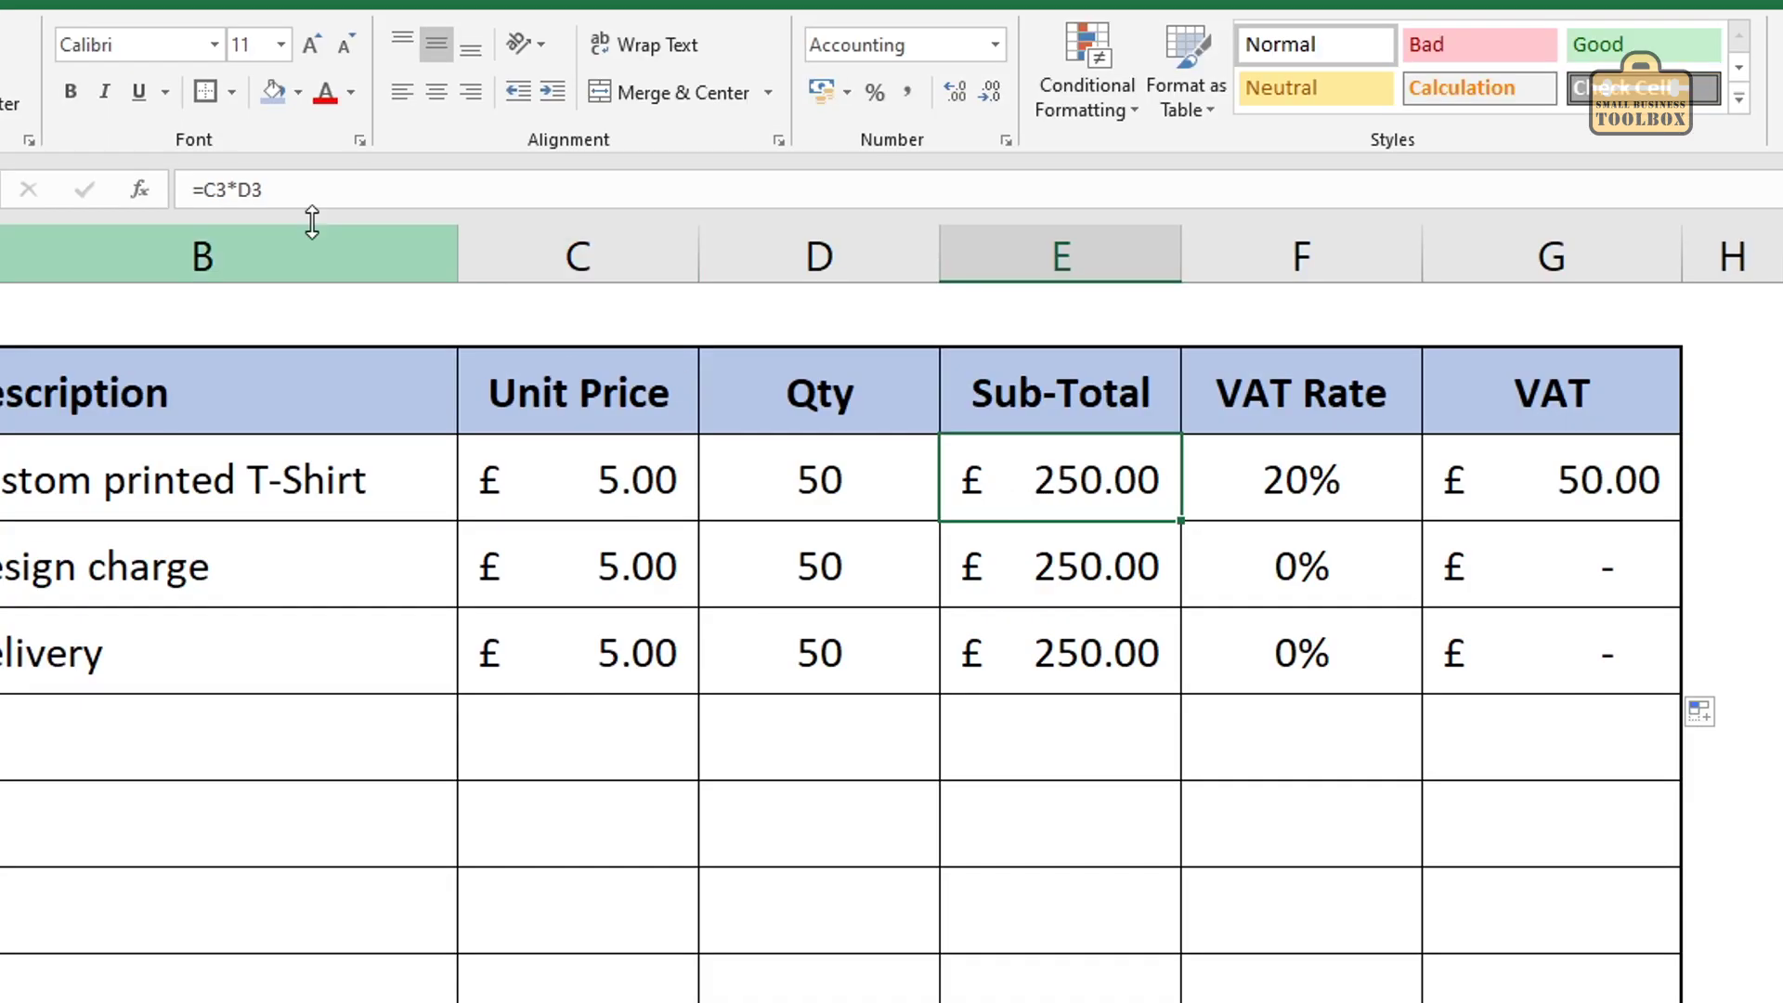
click(1047, 570)
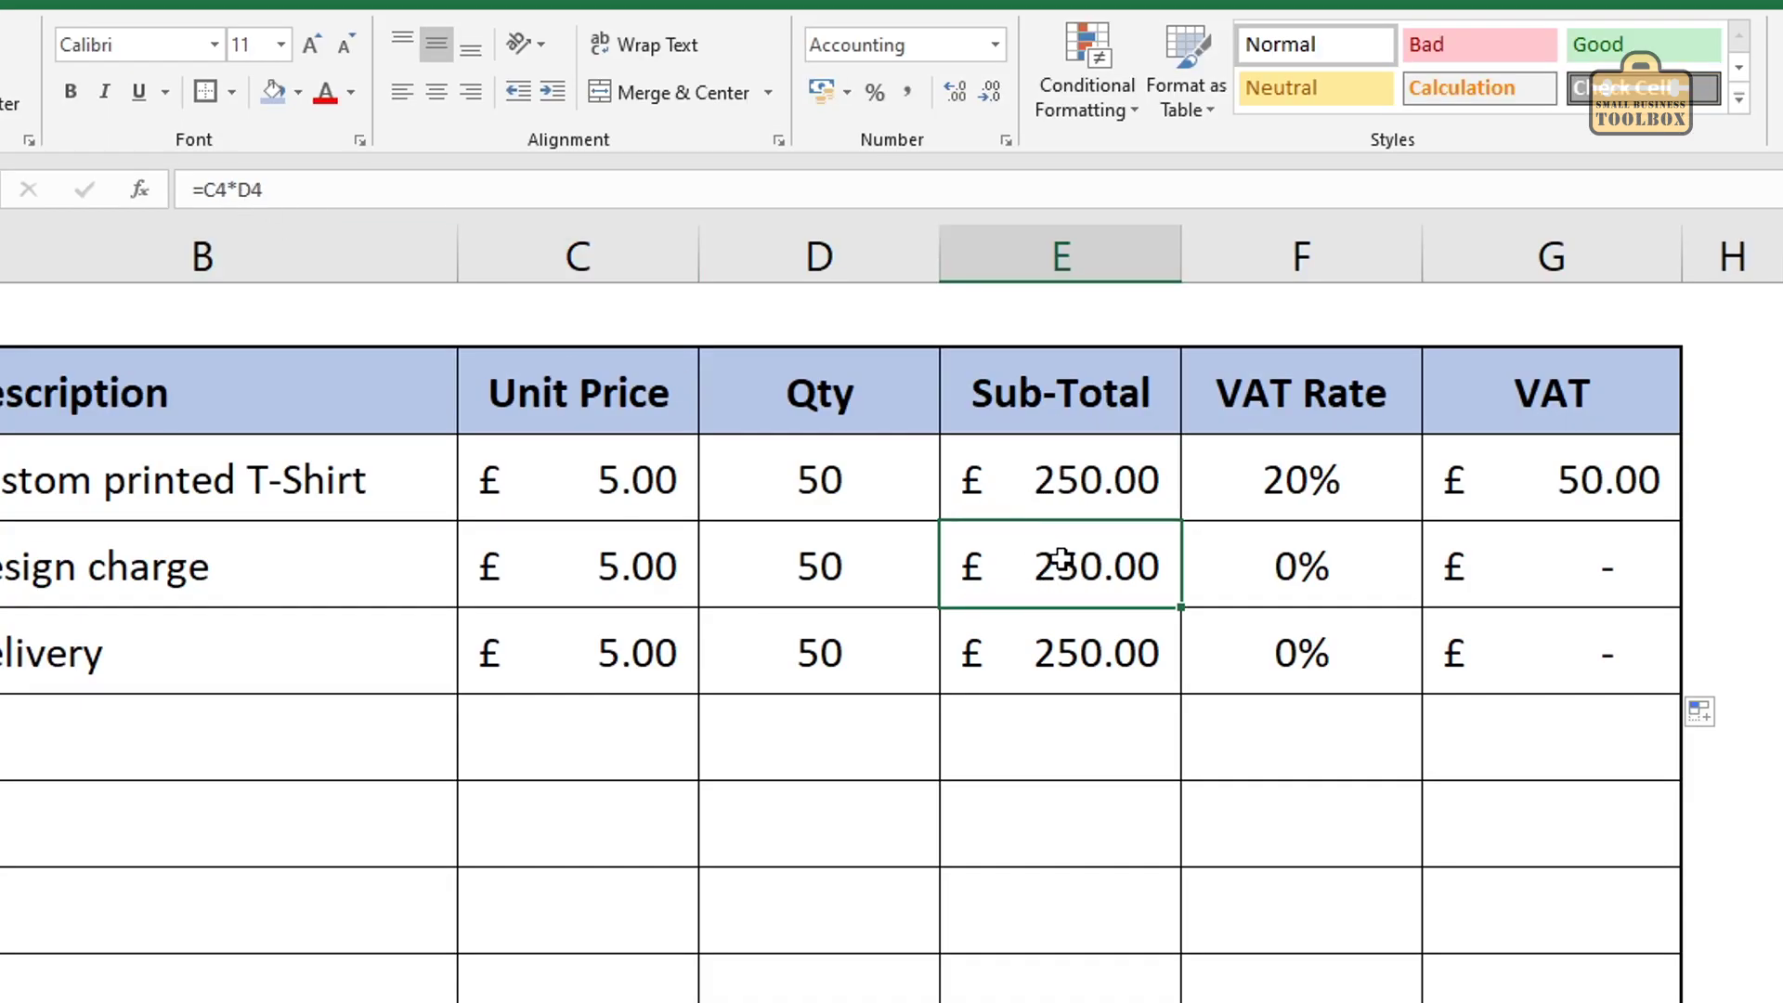
click(1082, 649)
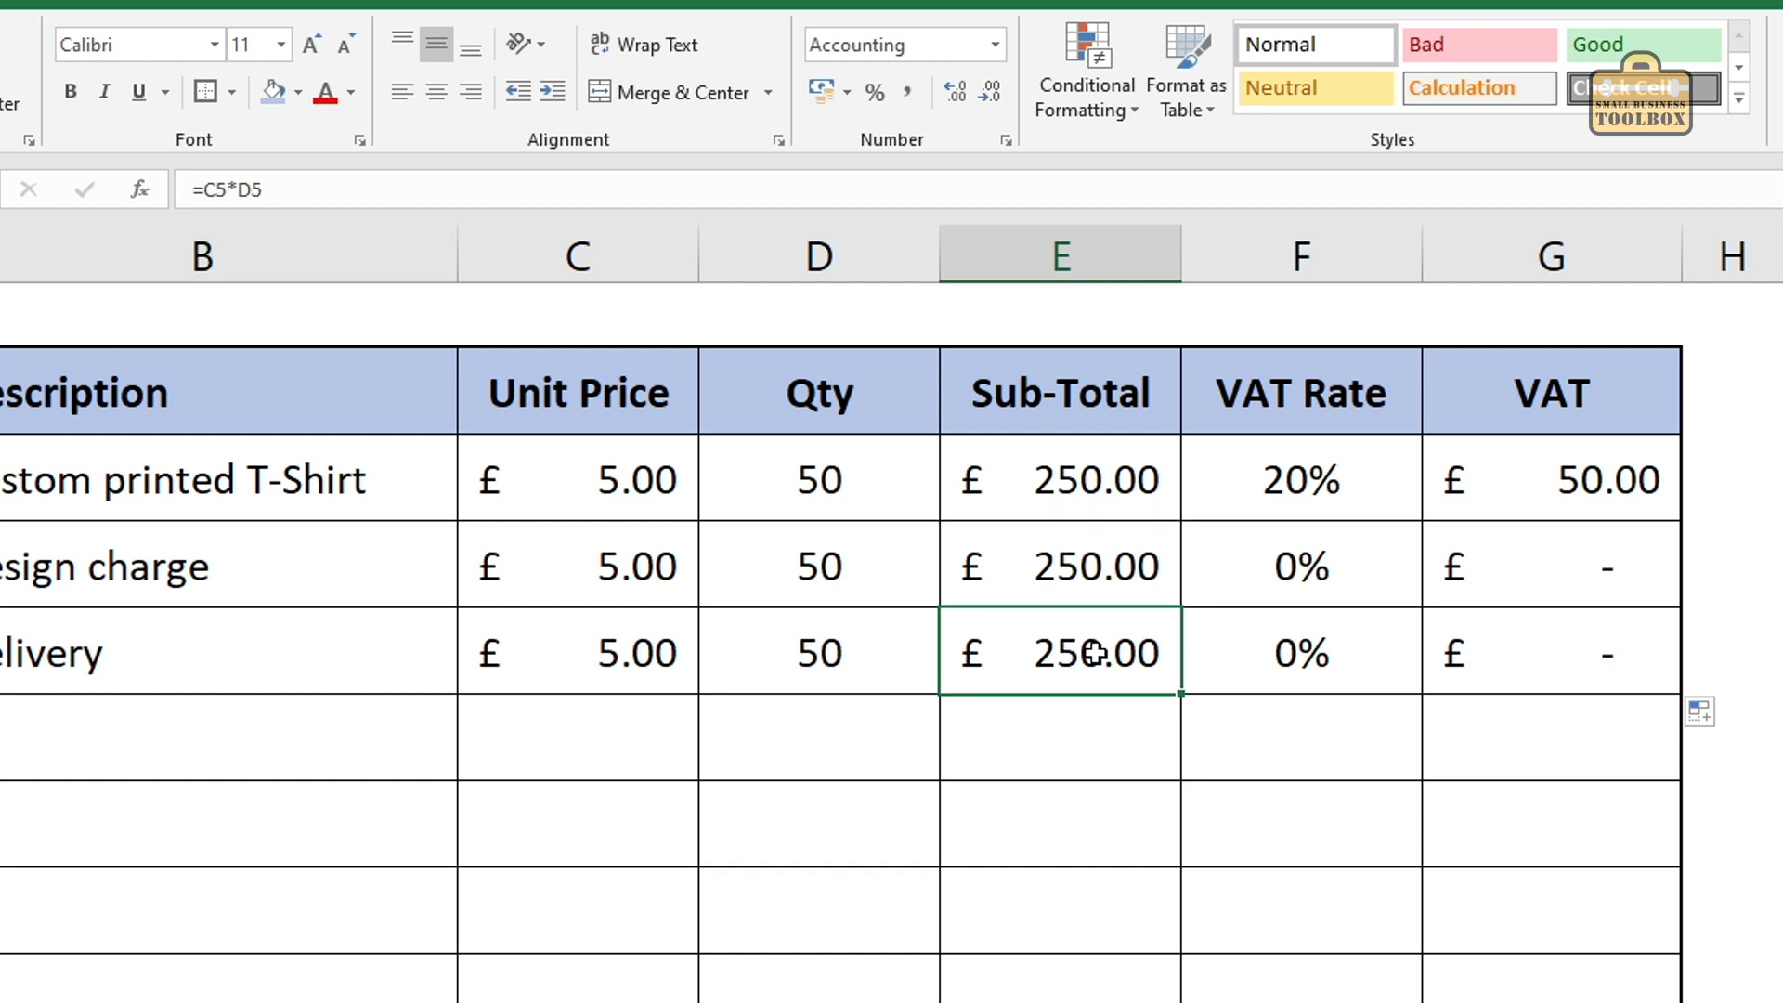
click(1096, 577)
click(1101, 641)
click(1567, 515)
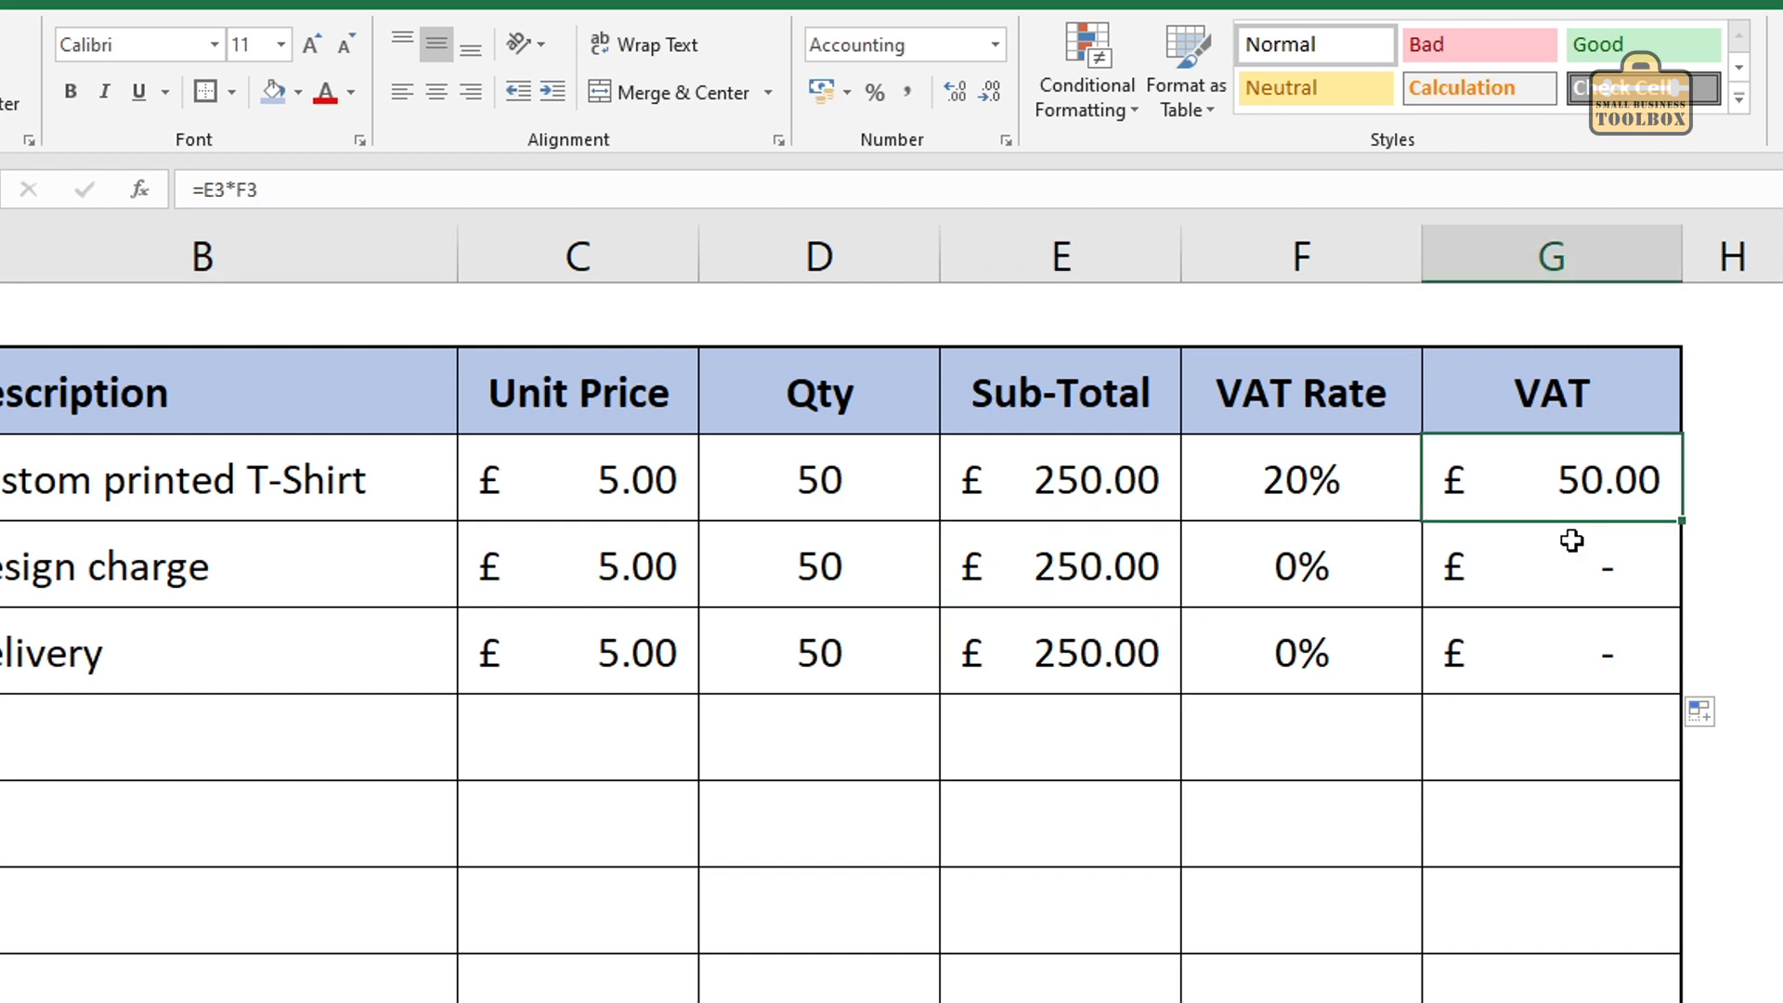
click(1575, 557)
click(1590, 649)
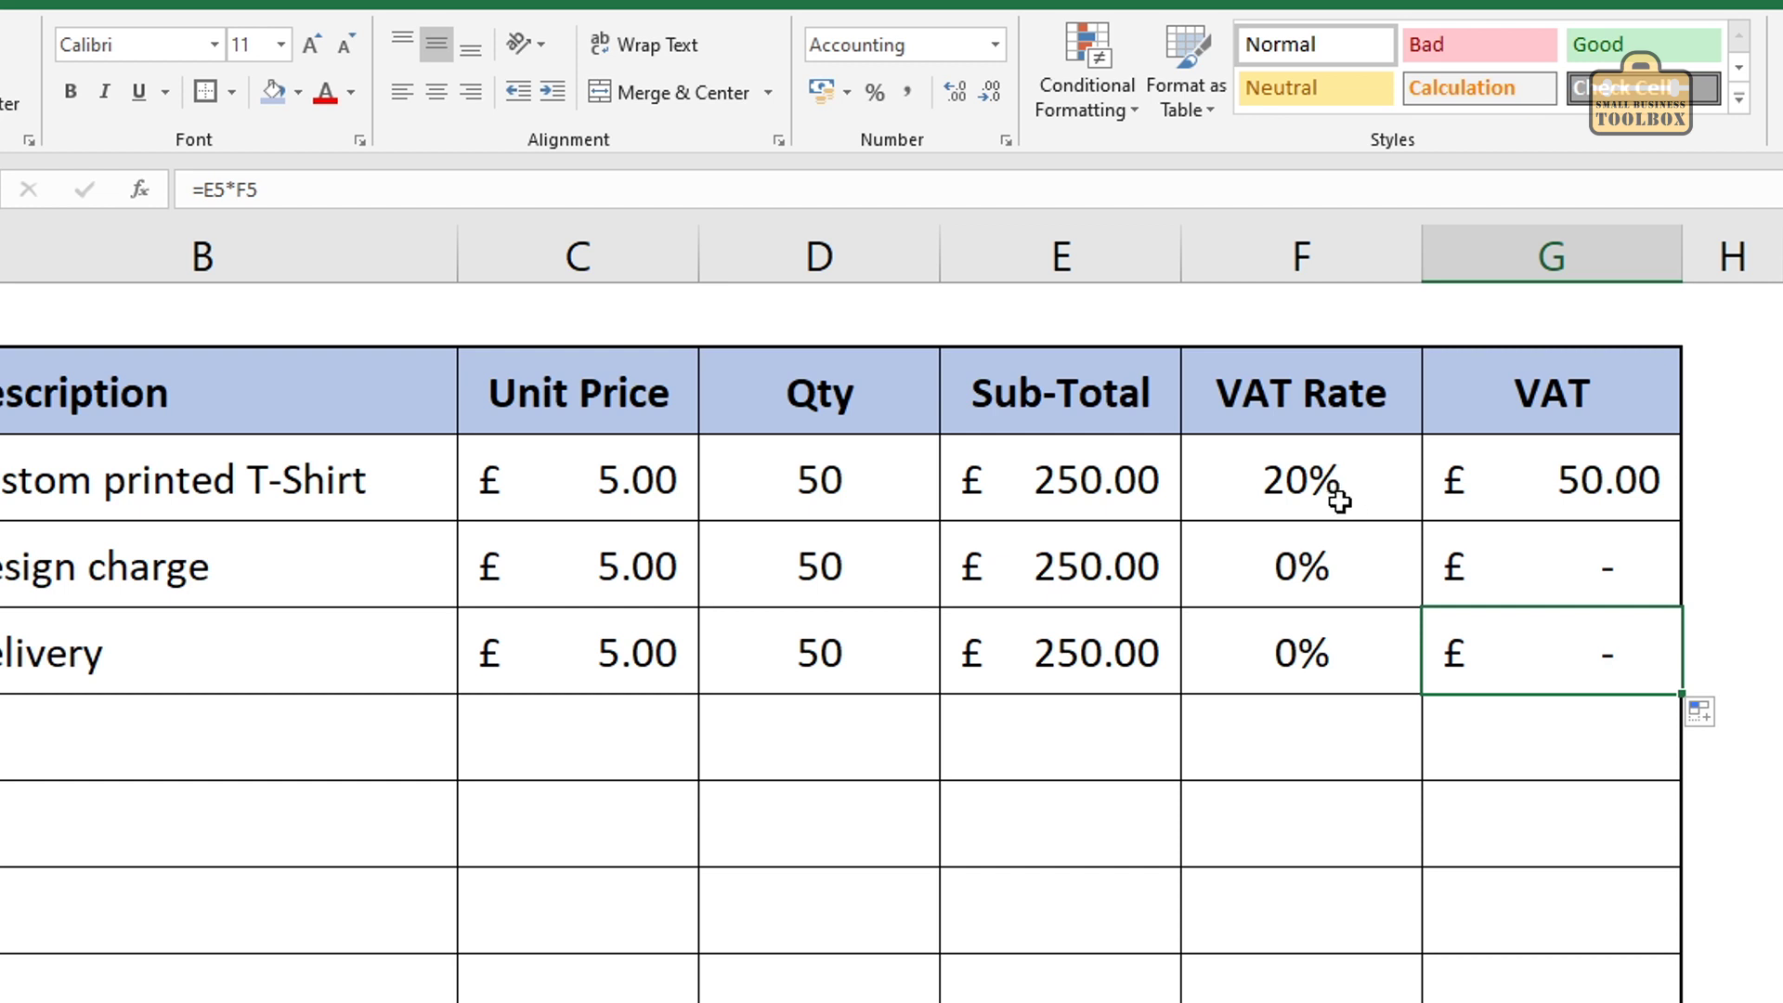
click(1300, 497)
click(1325, 580)
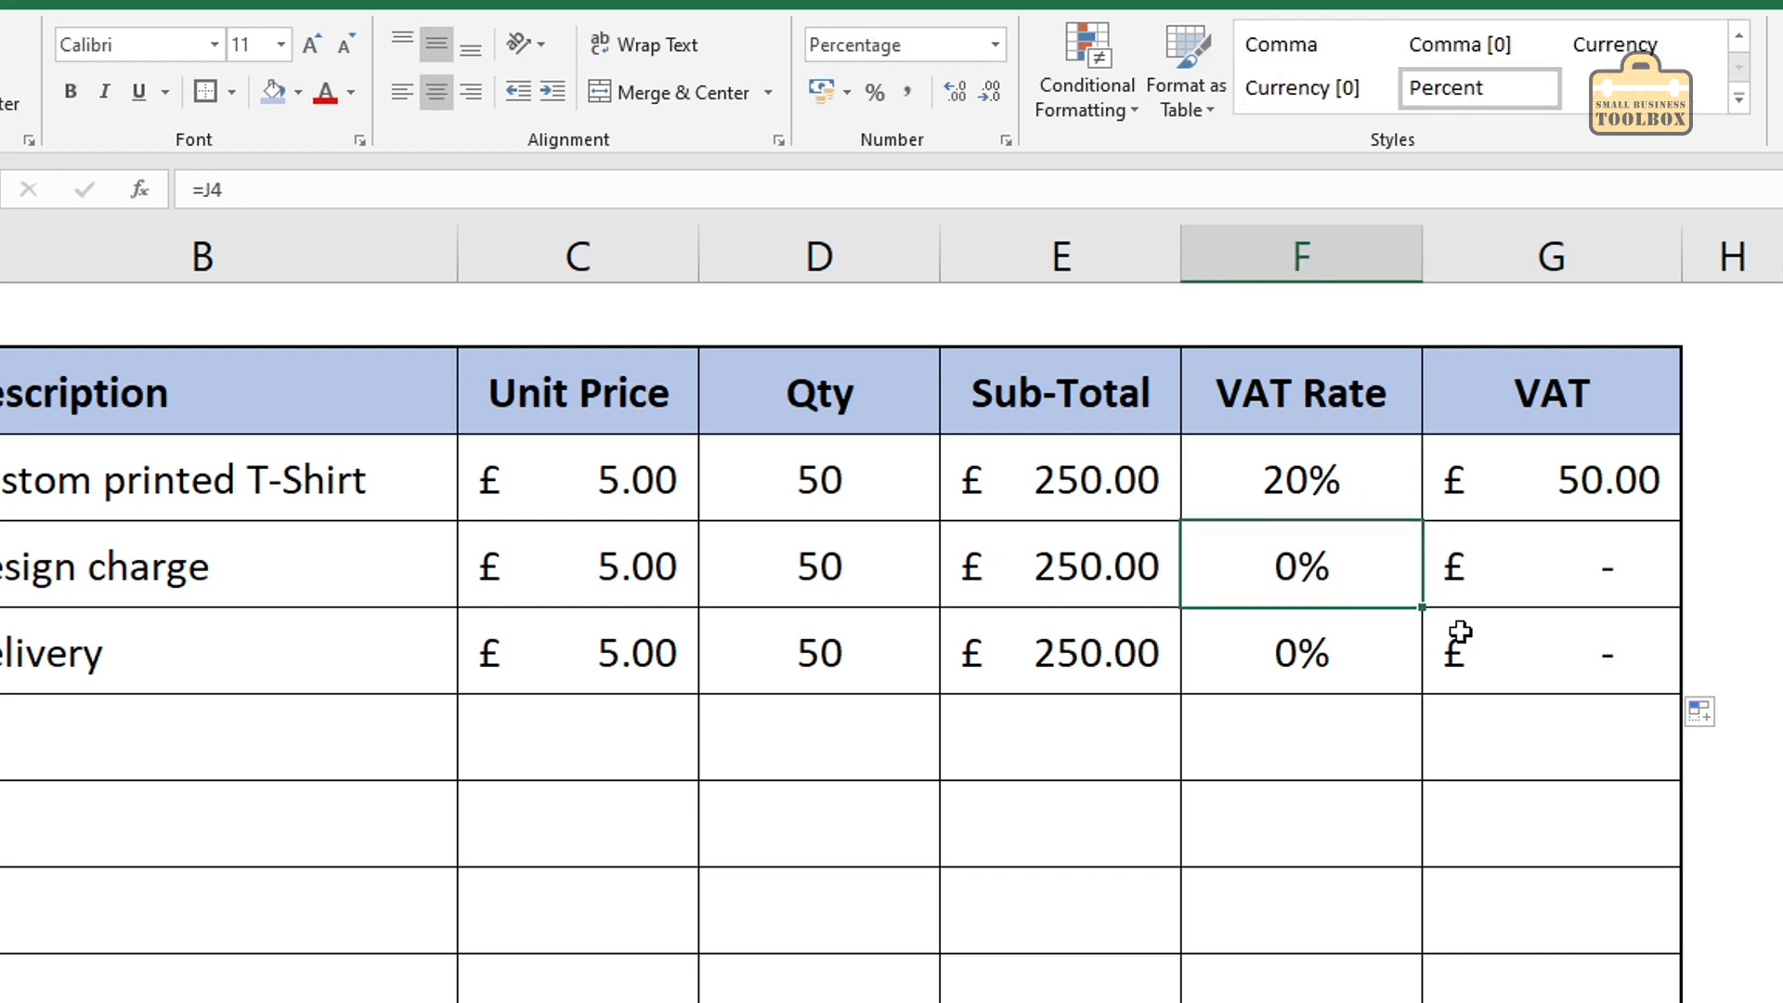
click(1342, 479)
click(1347, 595)
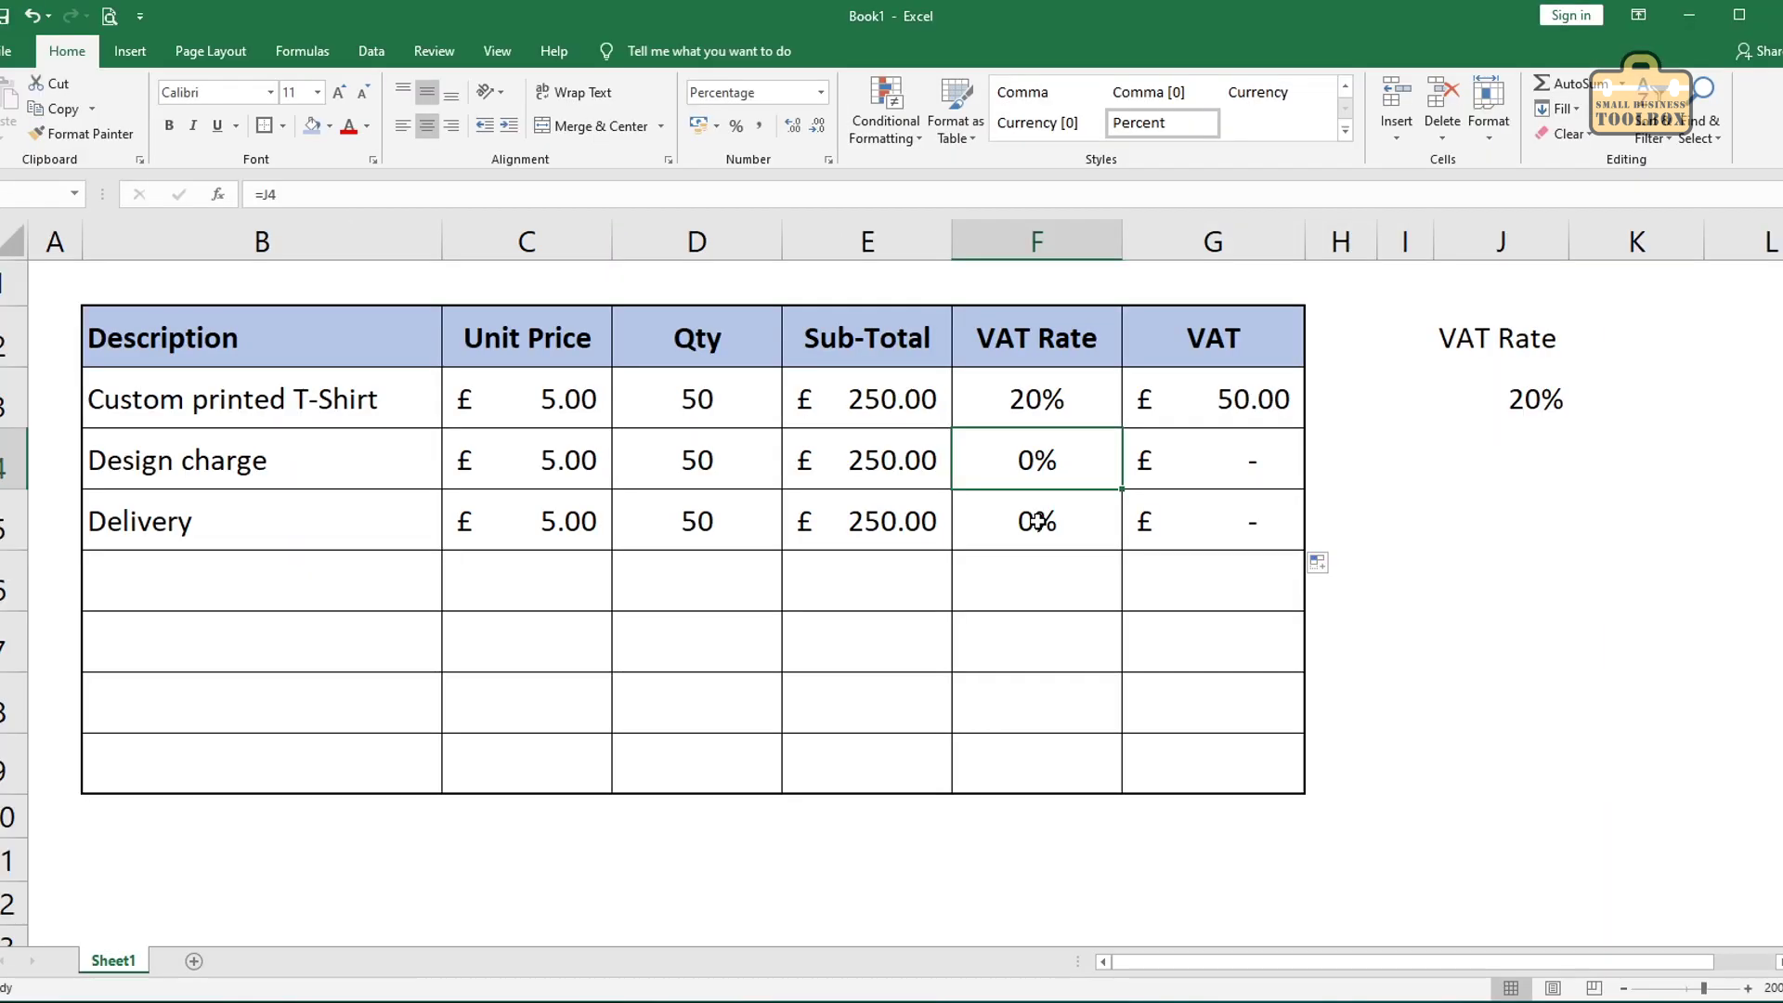
click(1313, 655)
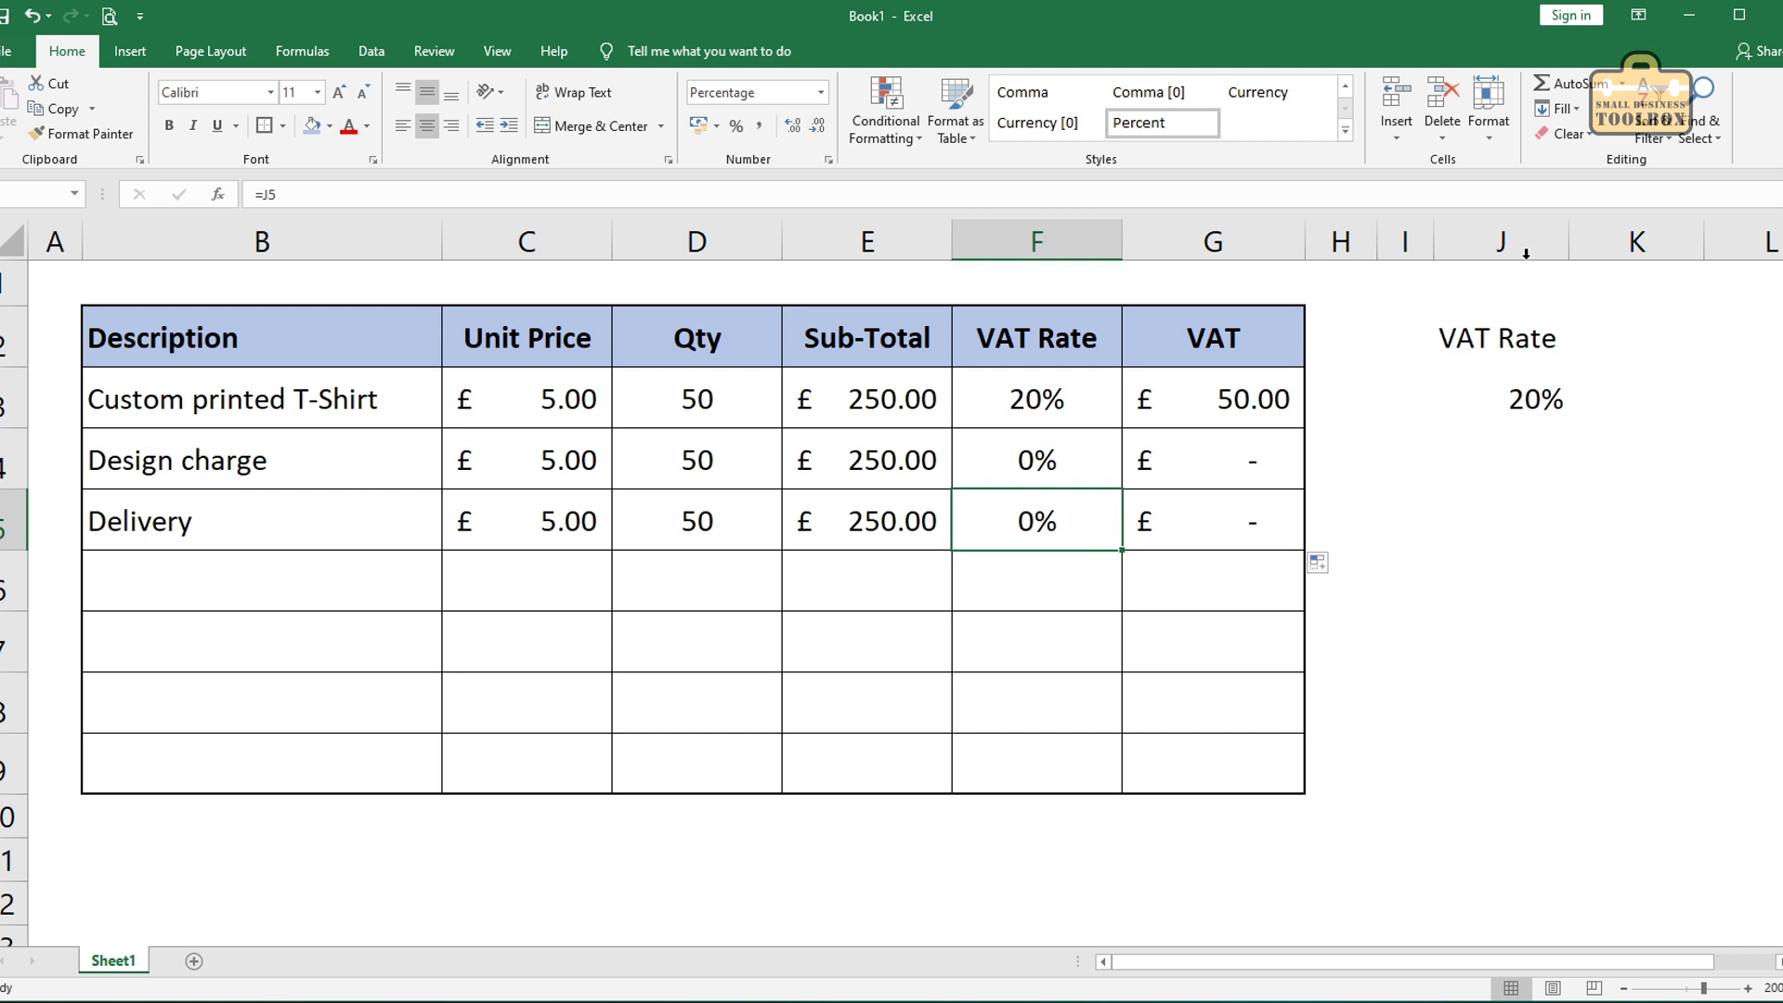
Step: Enter 20 as the rate in cells J4 and J5
click(1544, 469)
click(1534, 510)
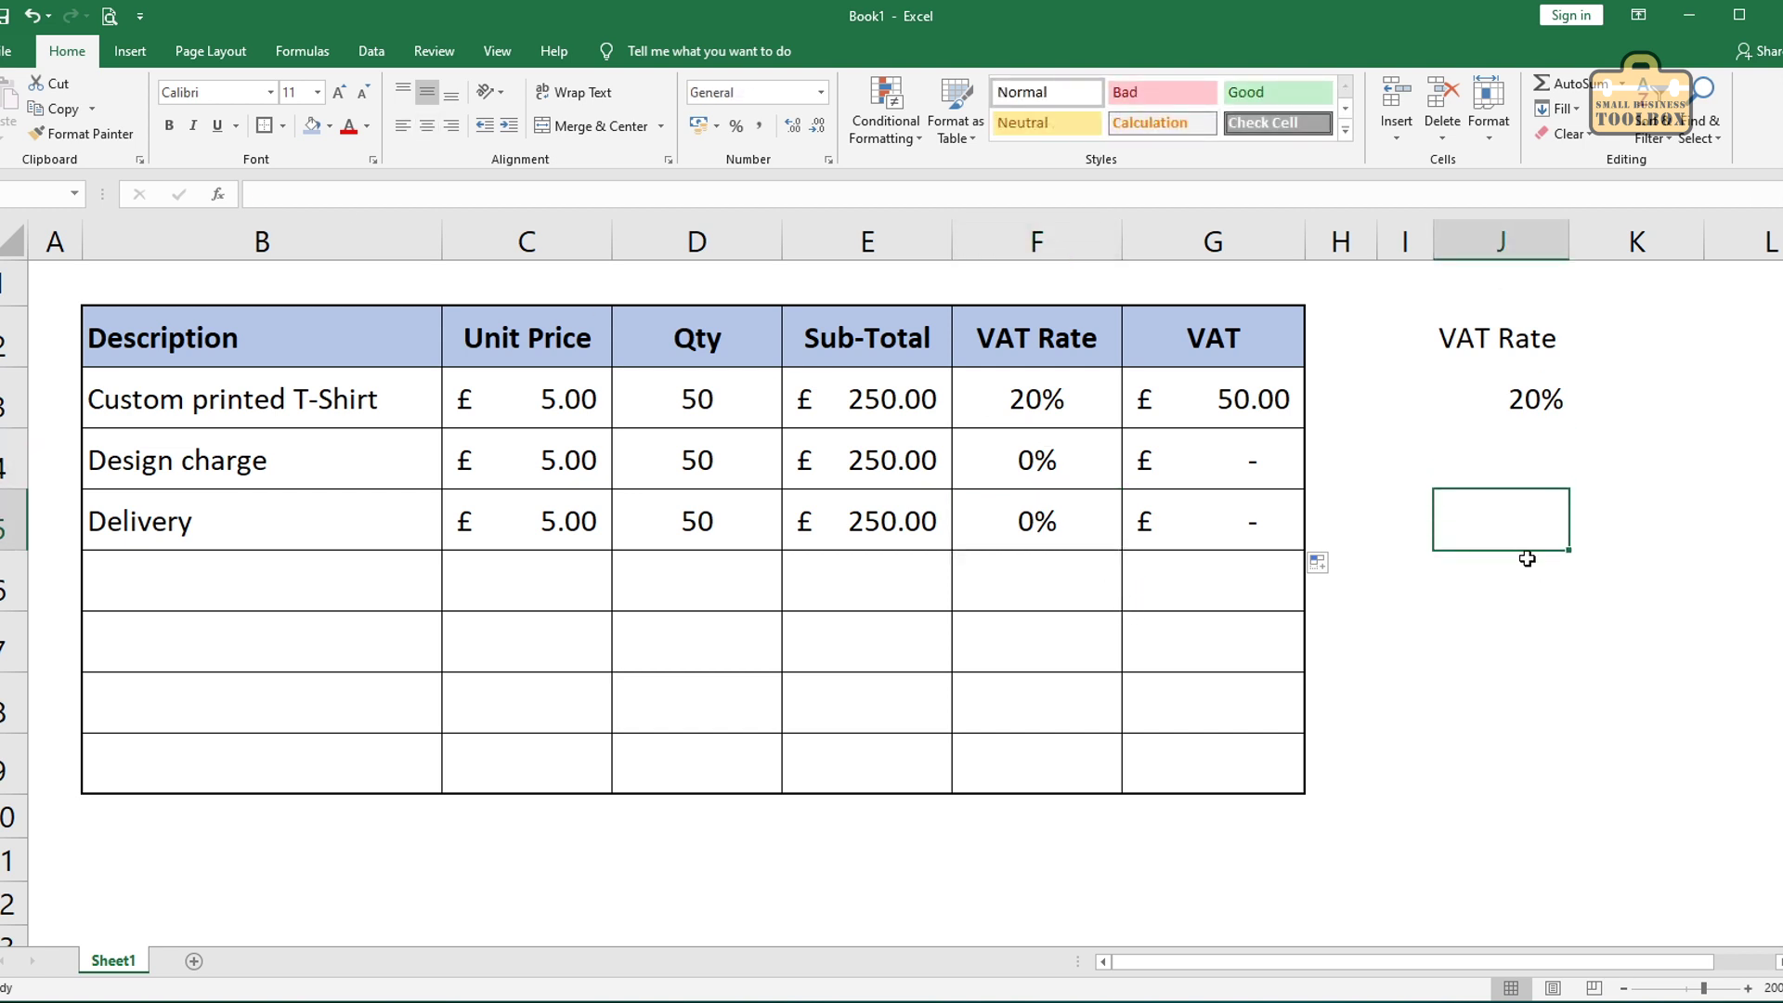
click(1500, 446)
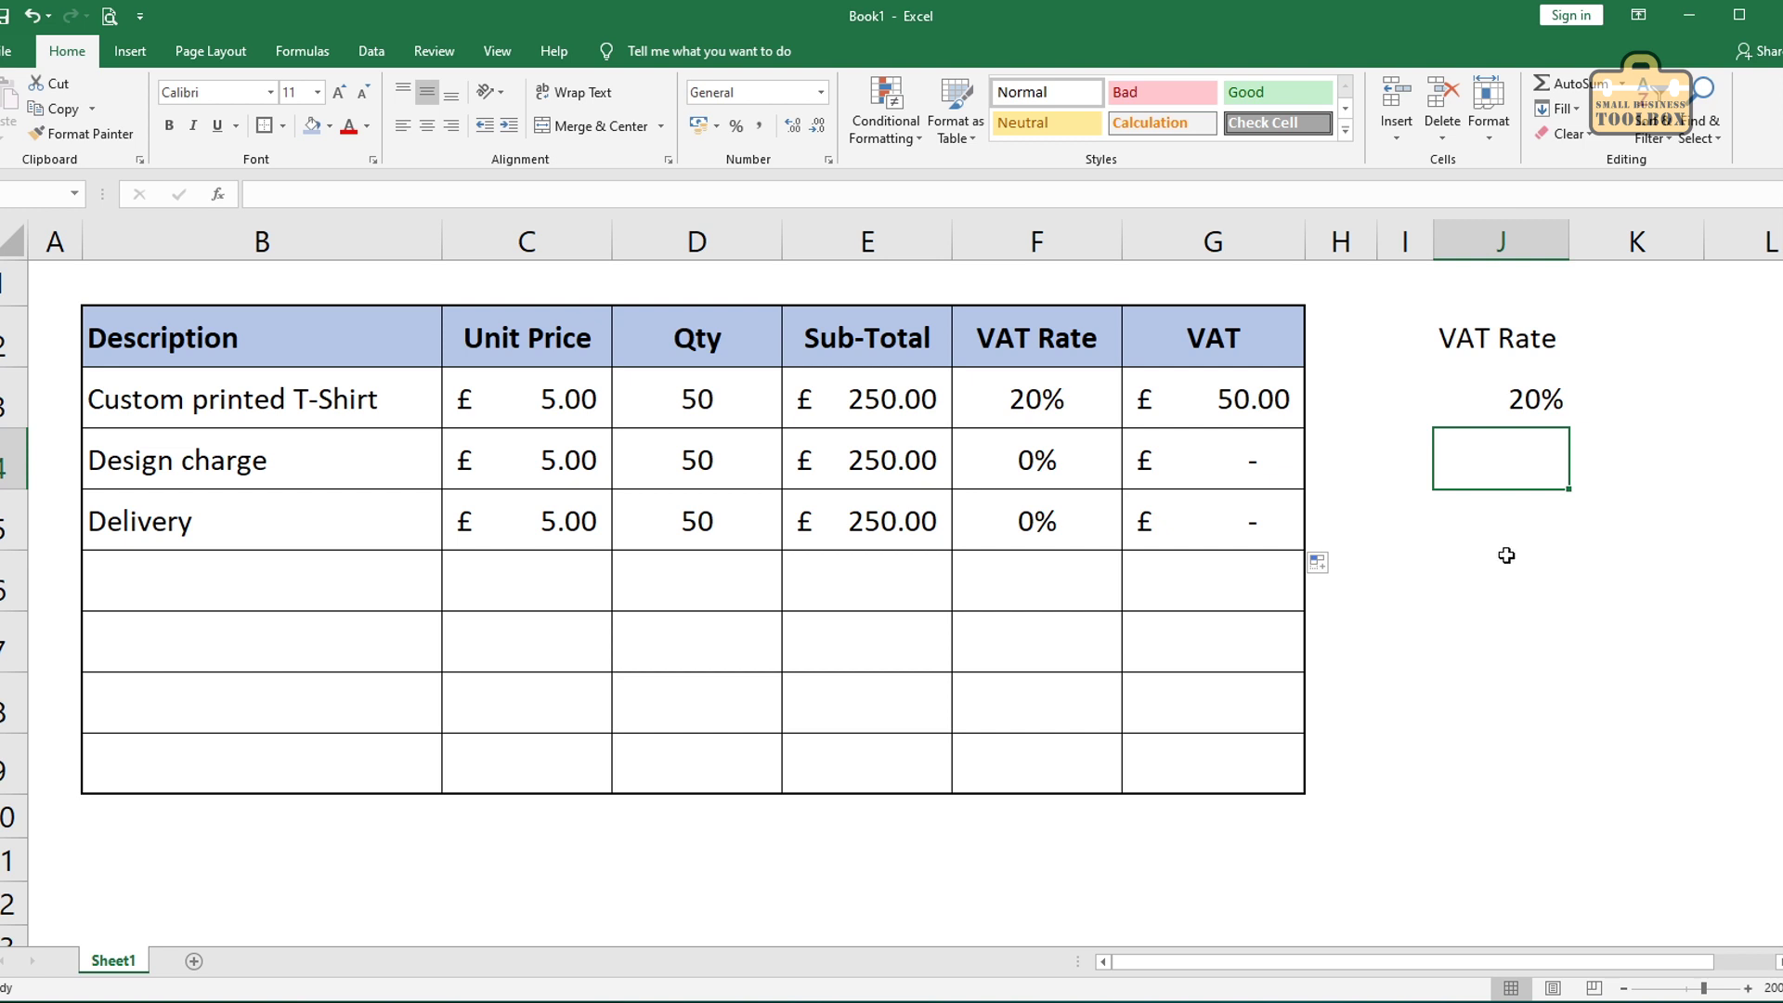
text(20)
key(Return)
text(20)
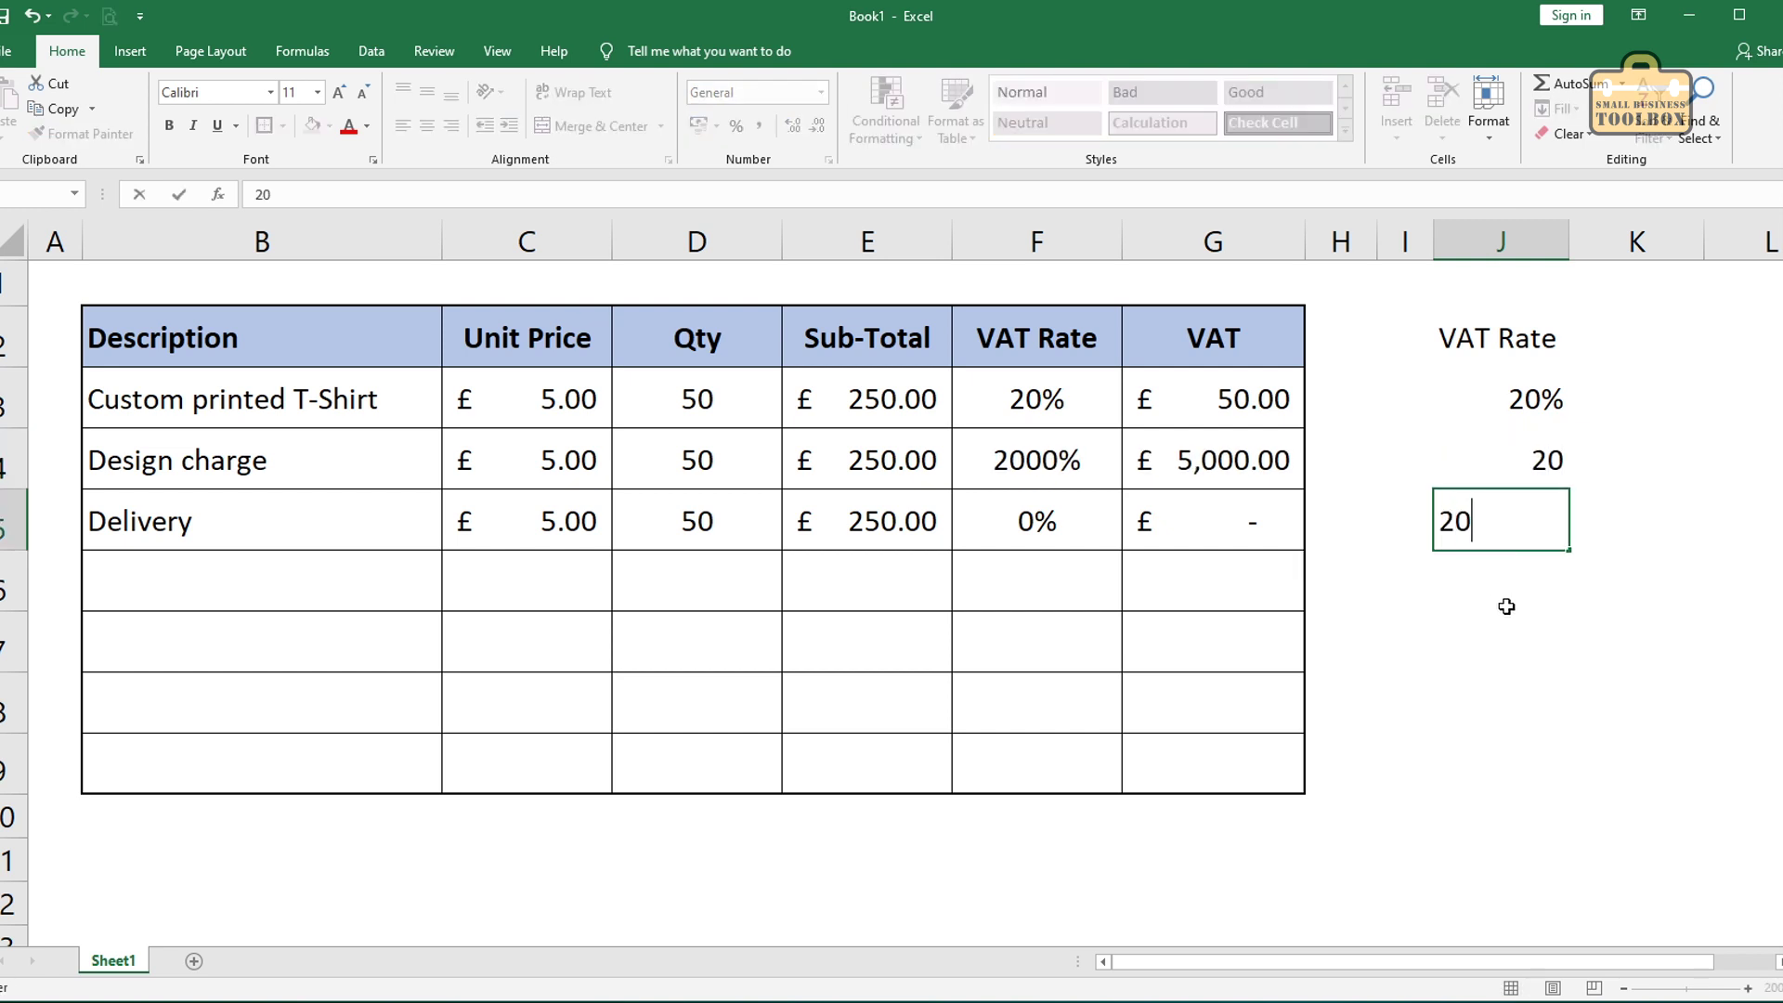
key(Return)
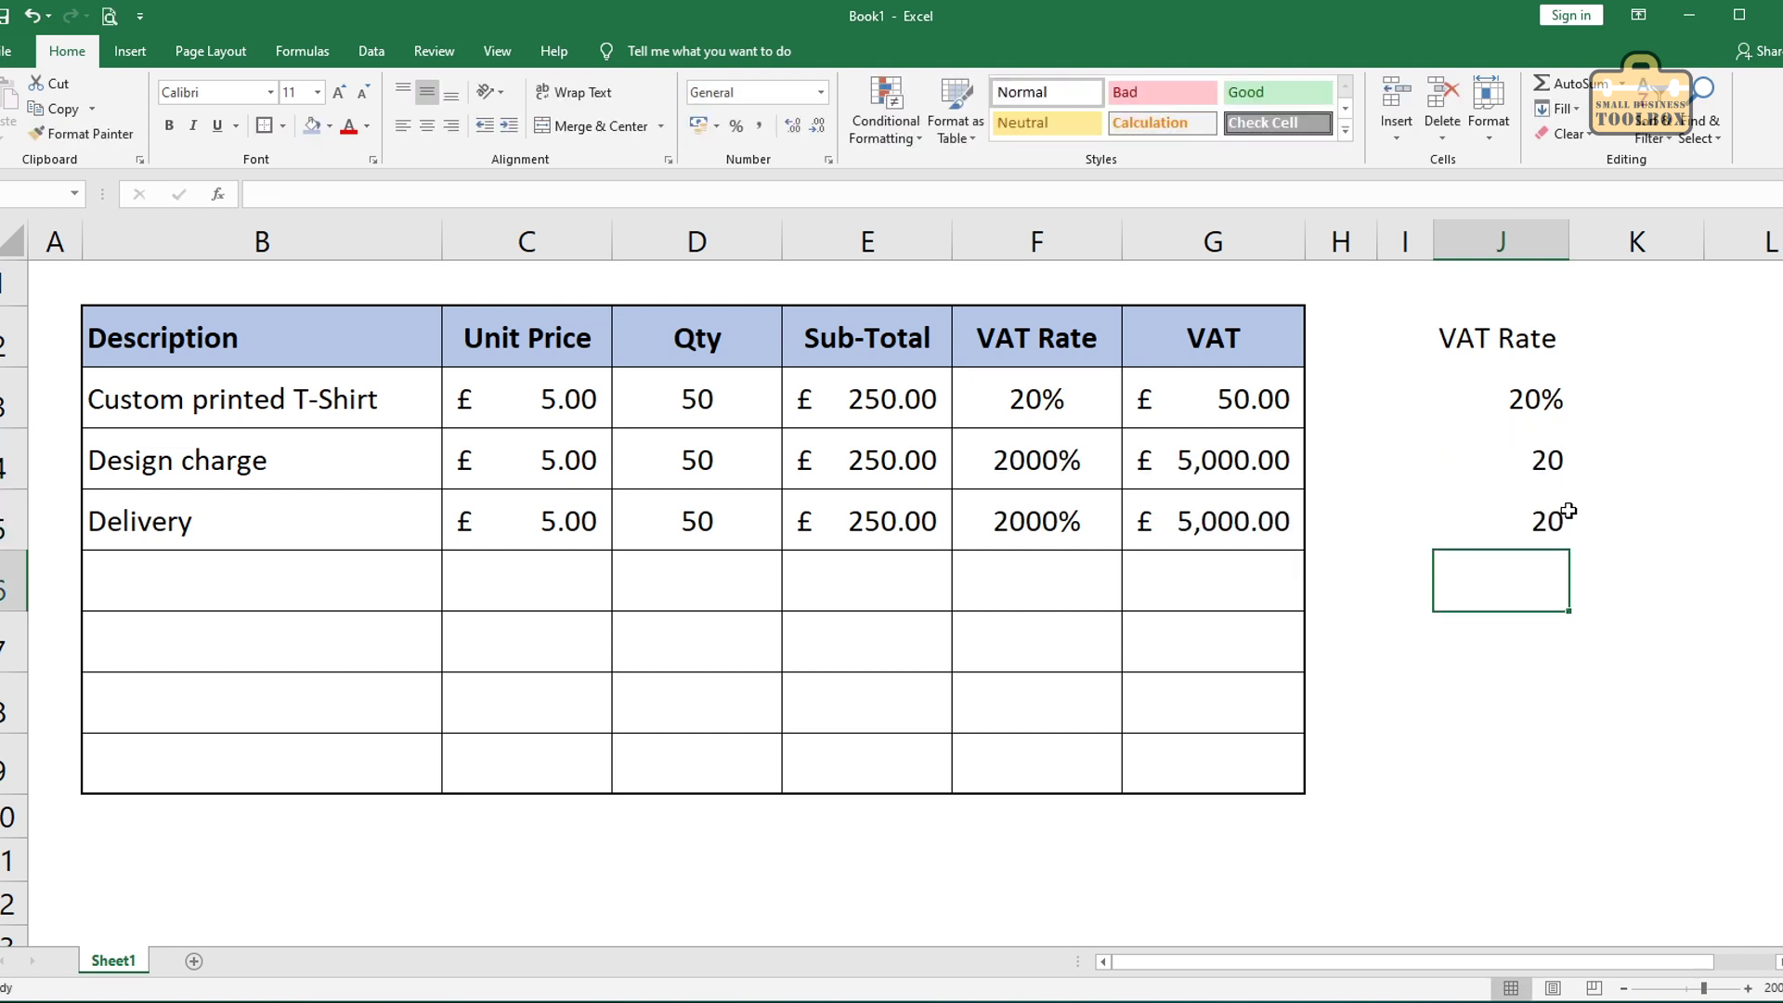
Step: Apply Percent Style to J4:J5 and re-enter both rates as 20%
drag(1546, 467, 1516, 513)
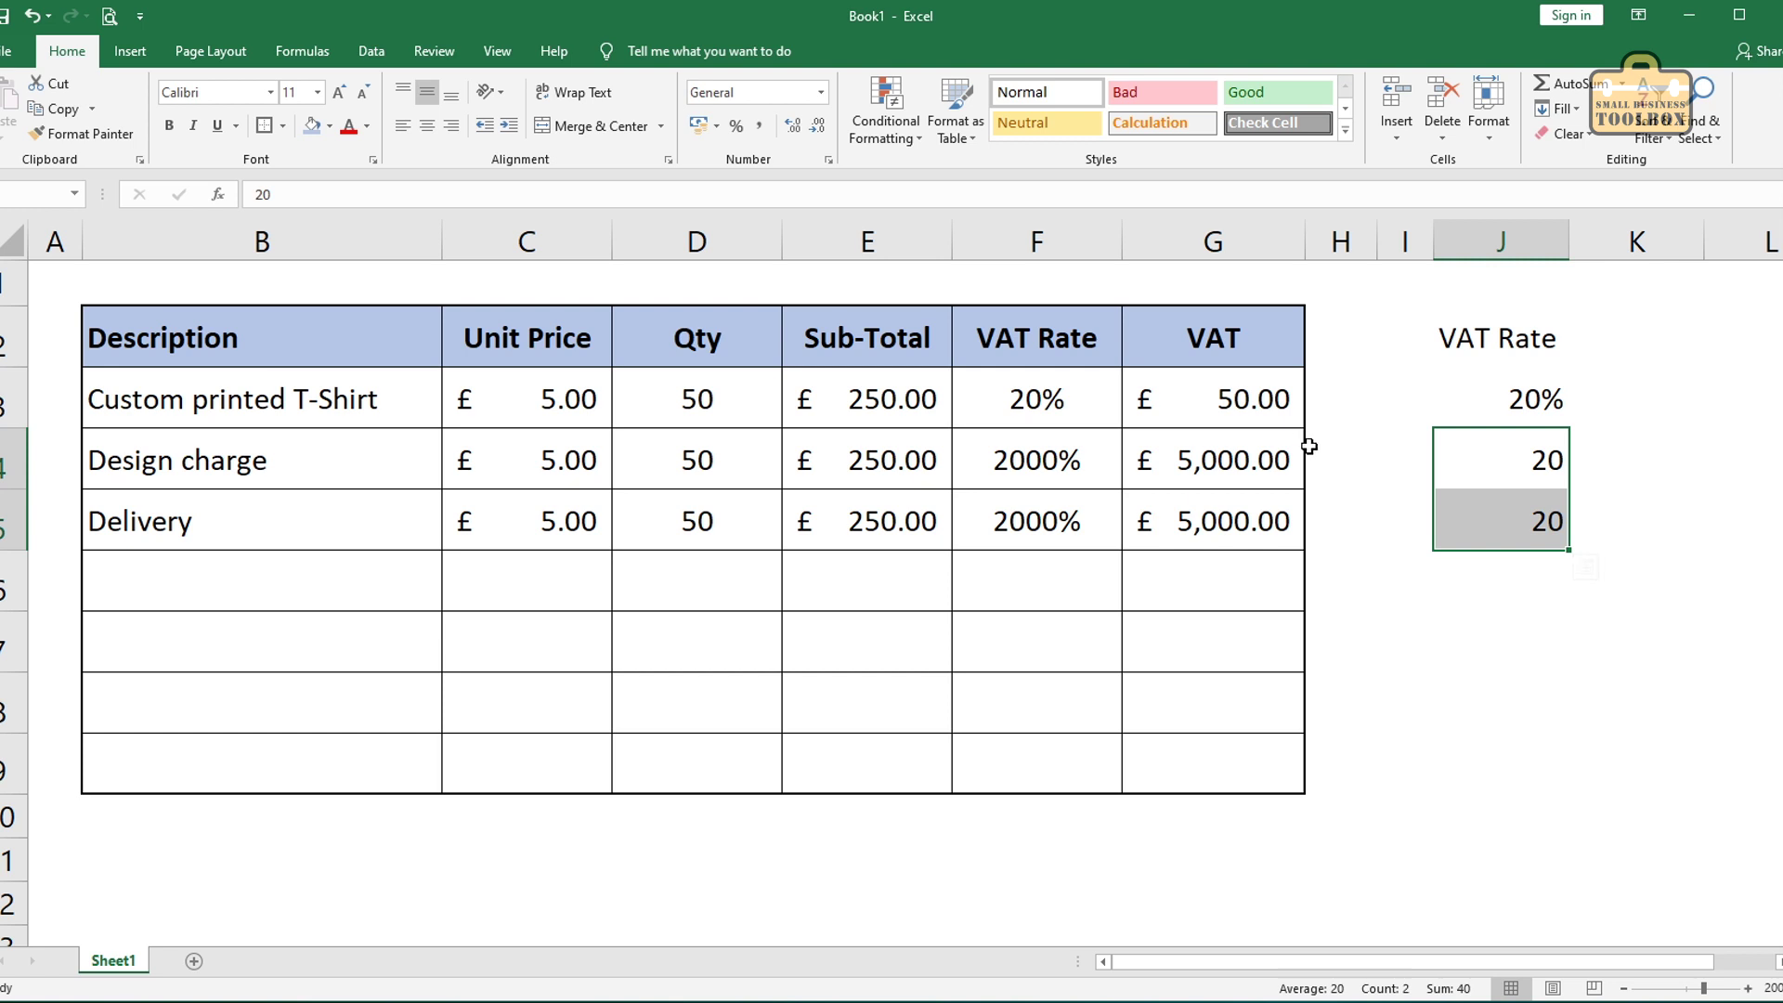
click(740, 133)
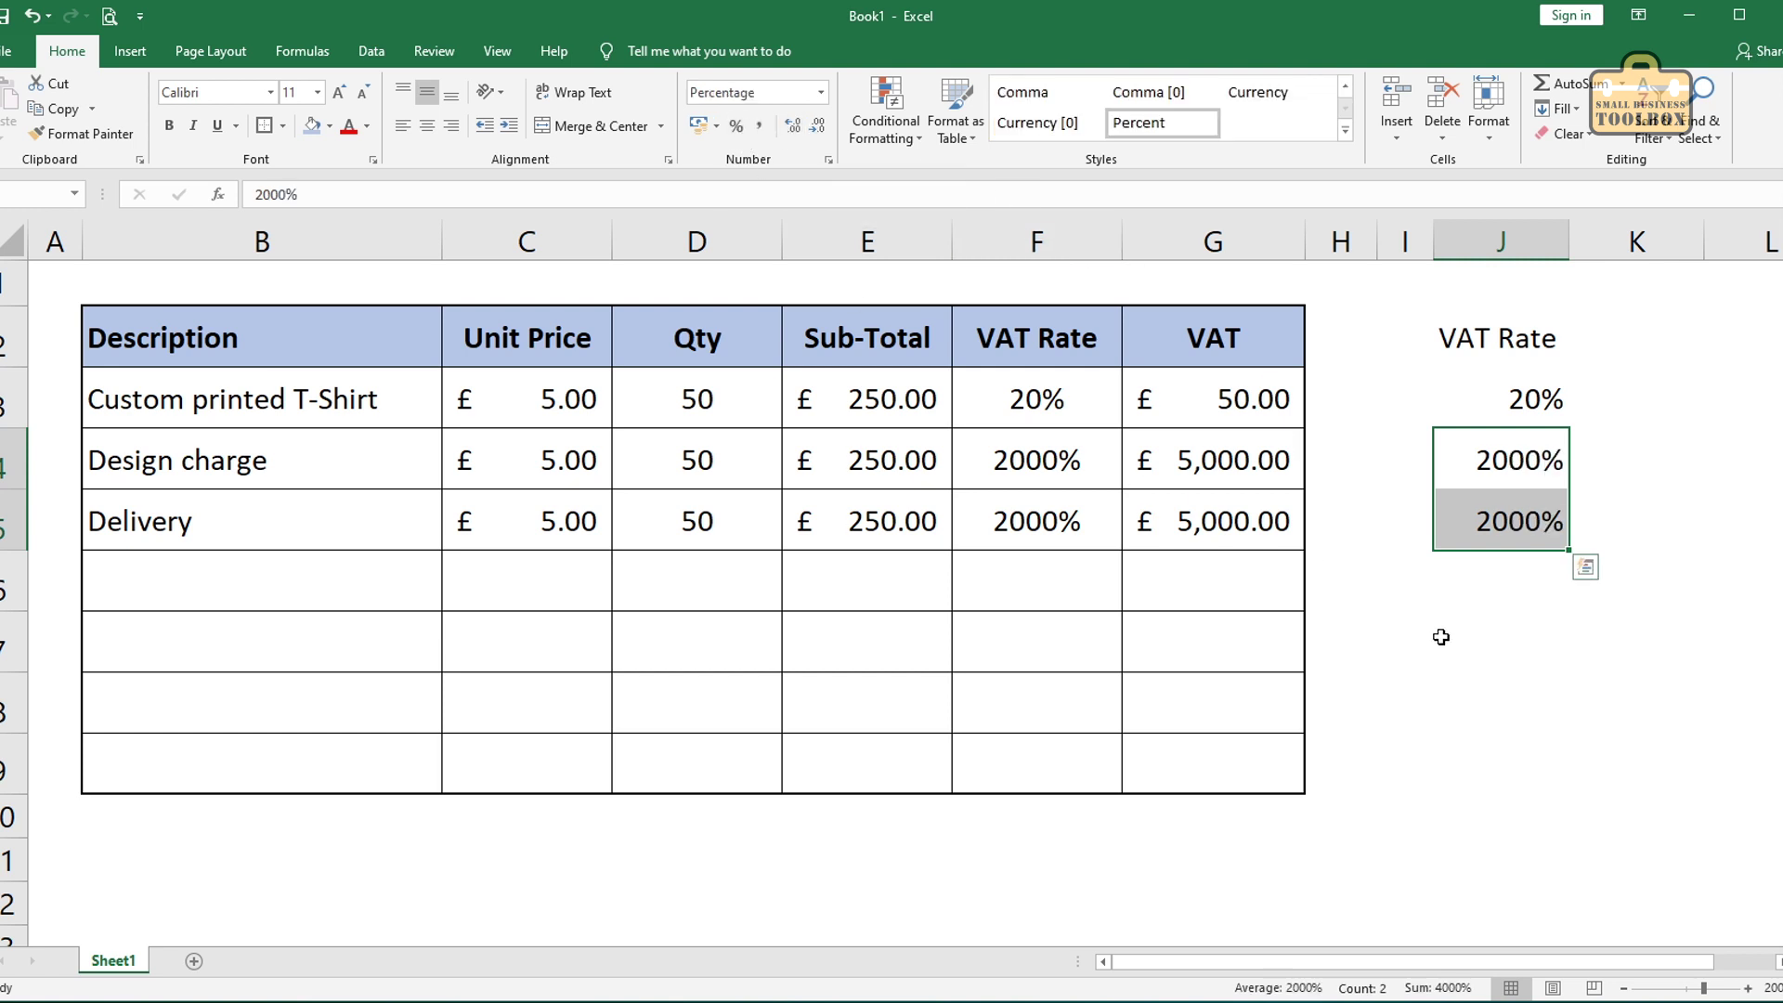
click(1512, 654)
click(1516, 458)
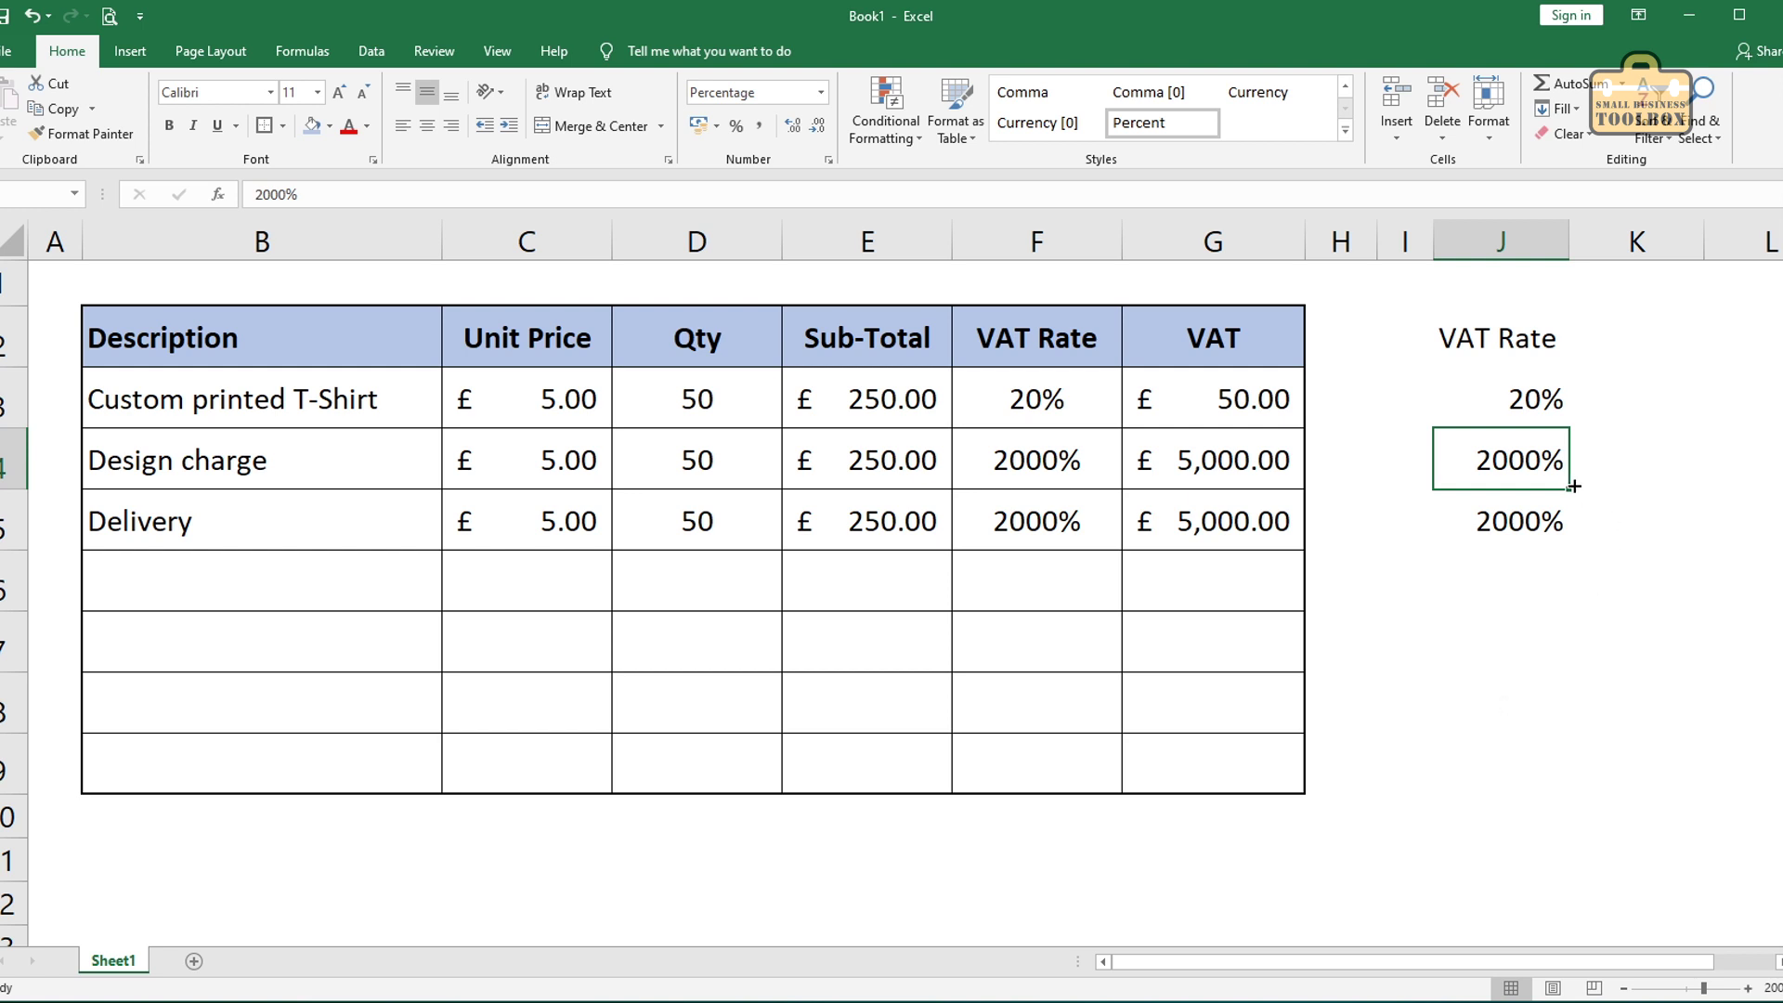
text(20)
click(1509, 521)
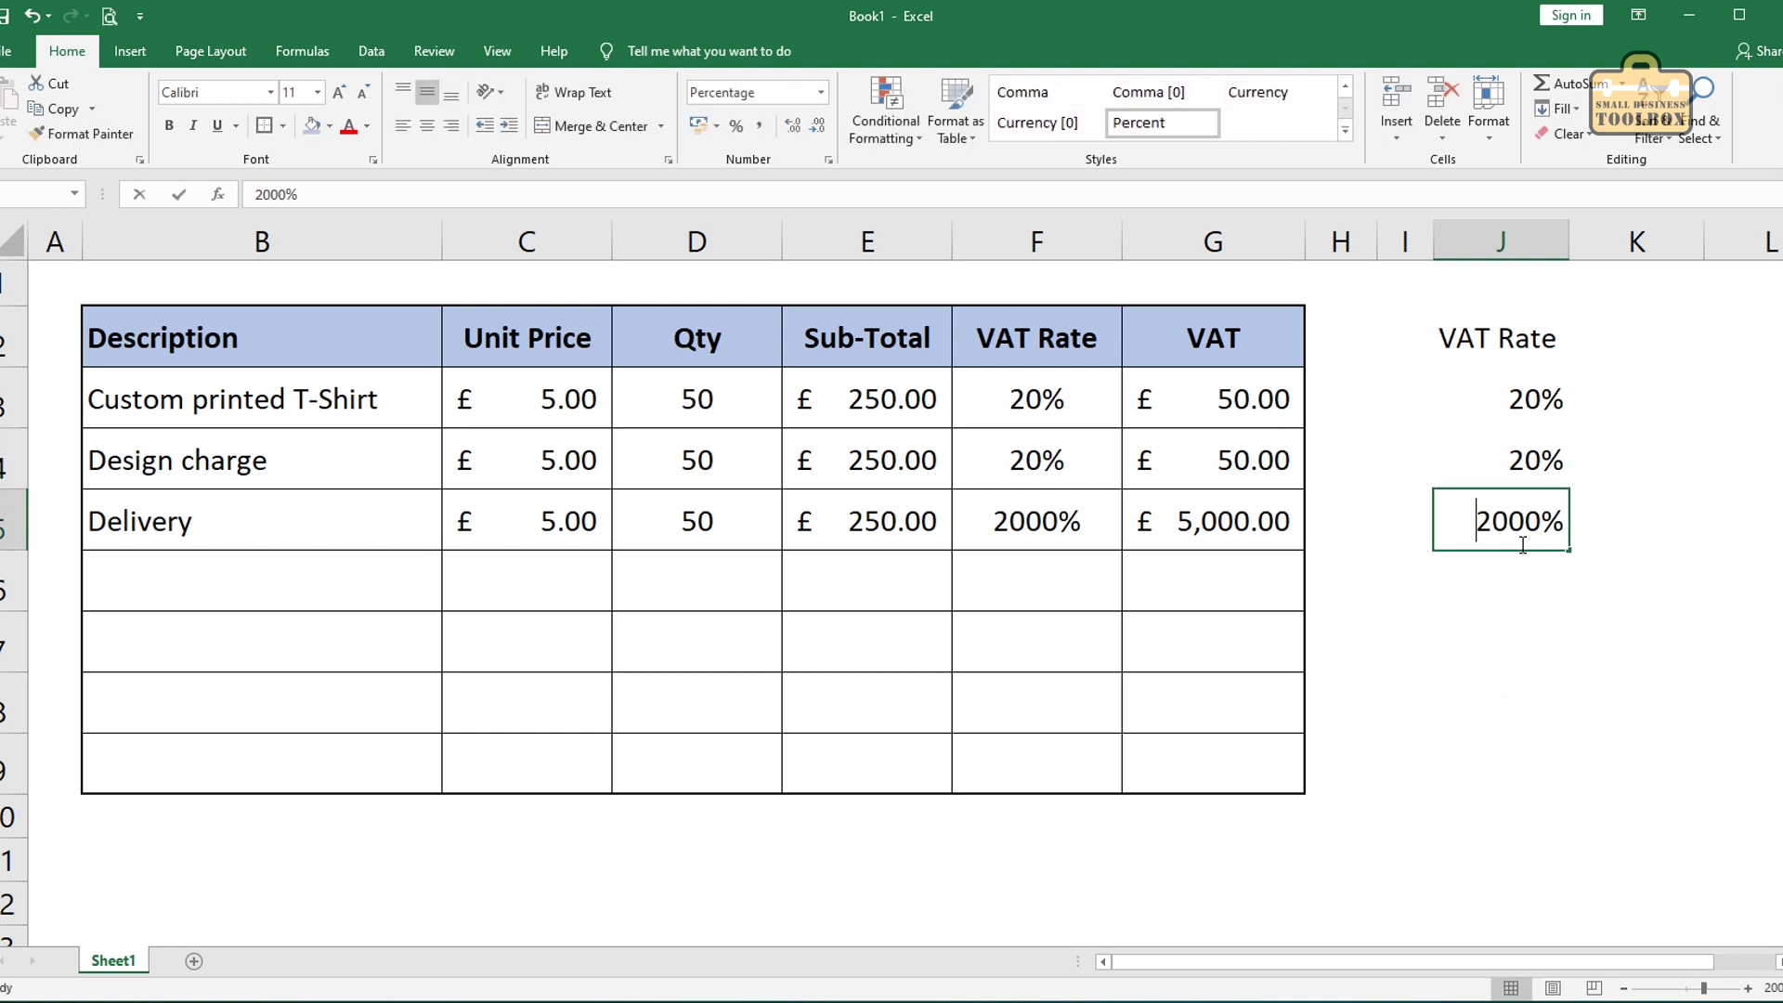
text(20)
click(1501, 631)
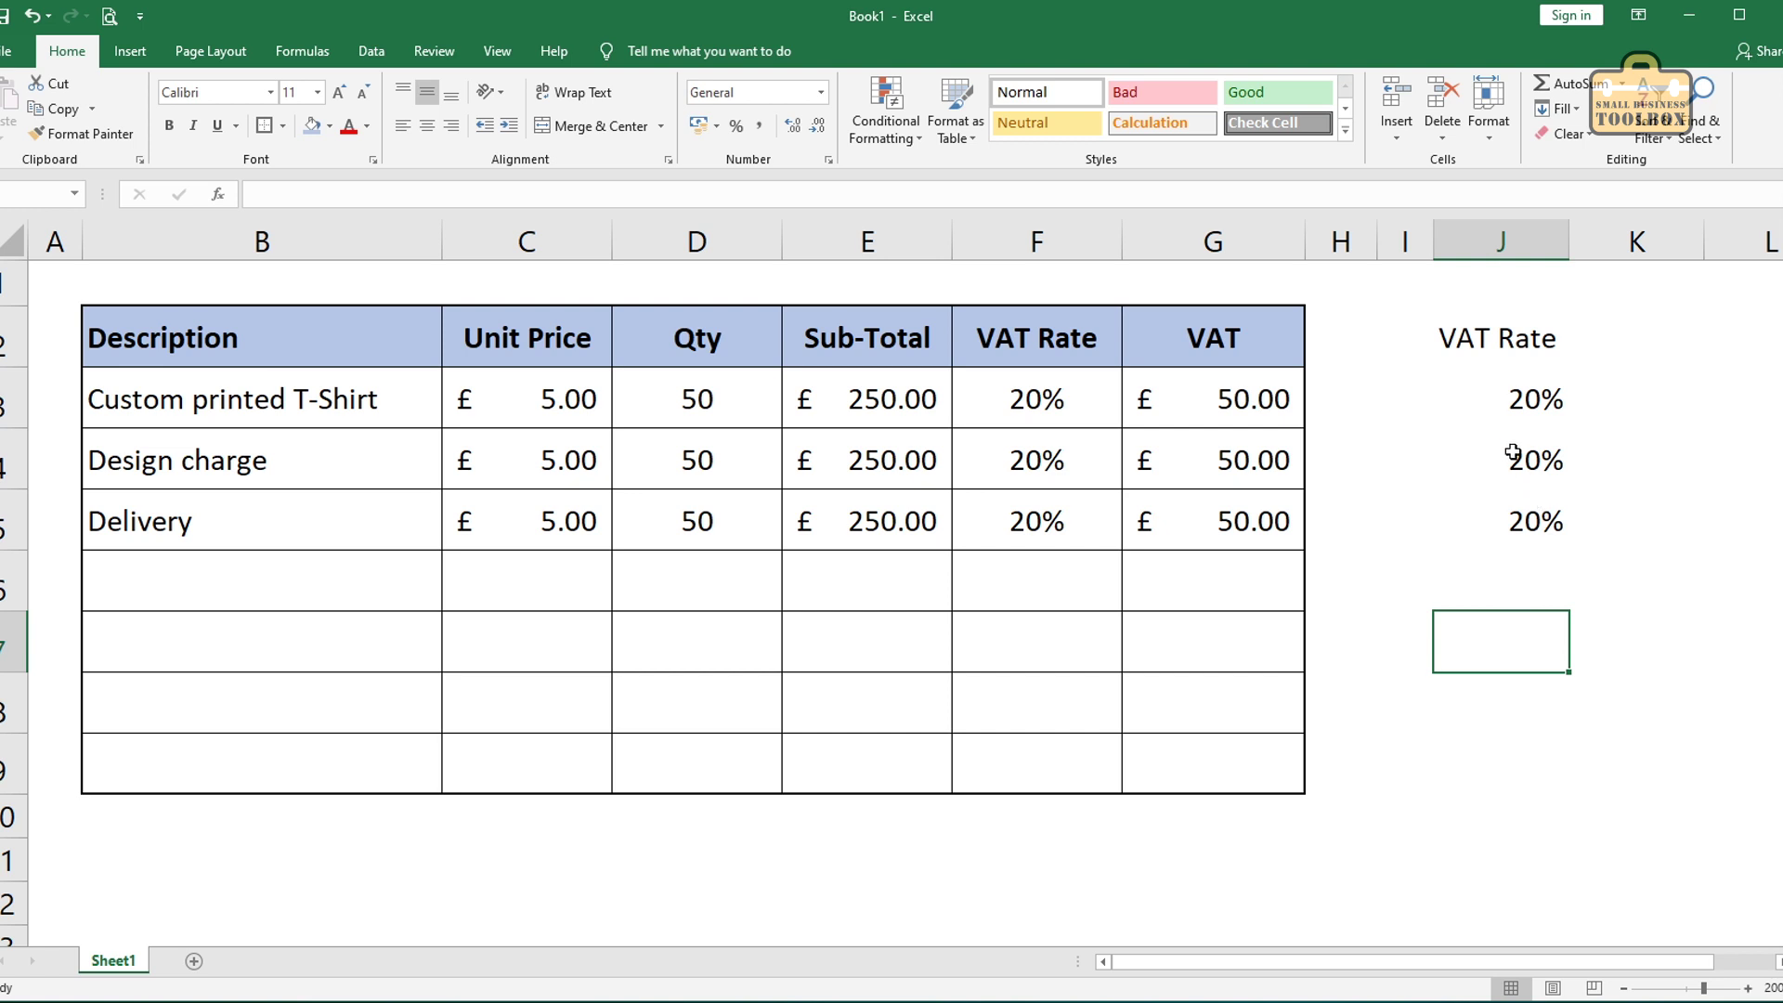
Step: Delete the extra rates from J4:J5
drag(1511, 453, 1508, 555)
key(Delete)
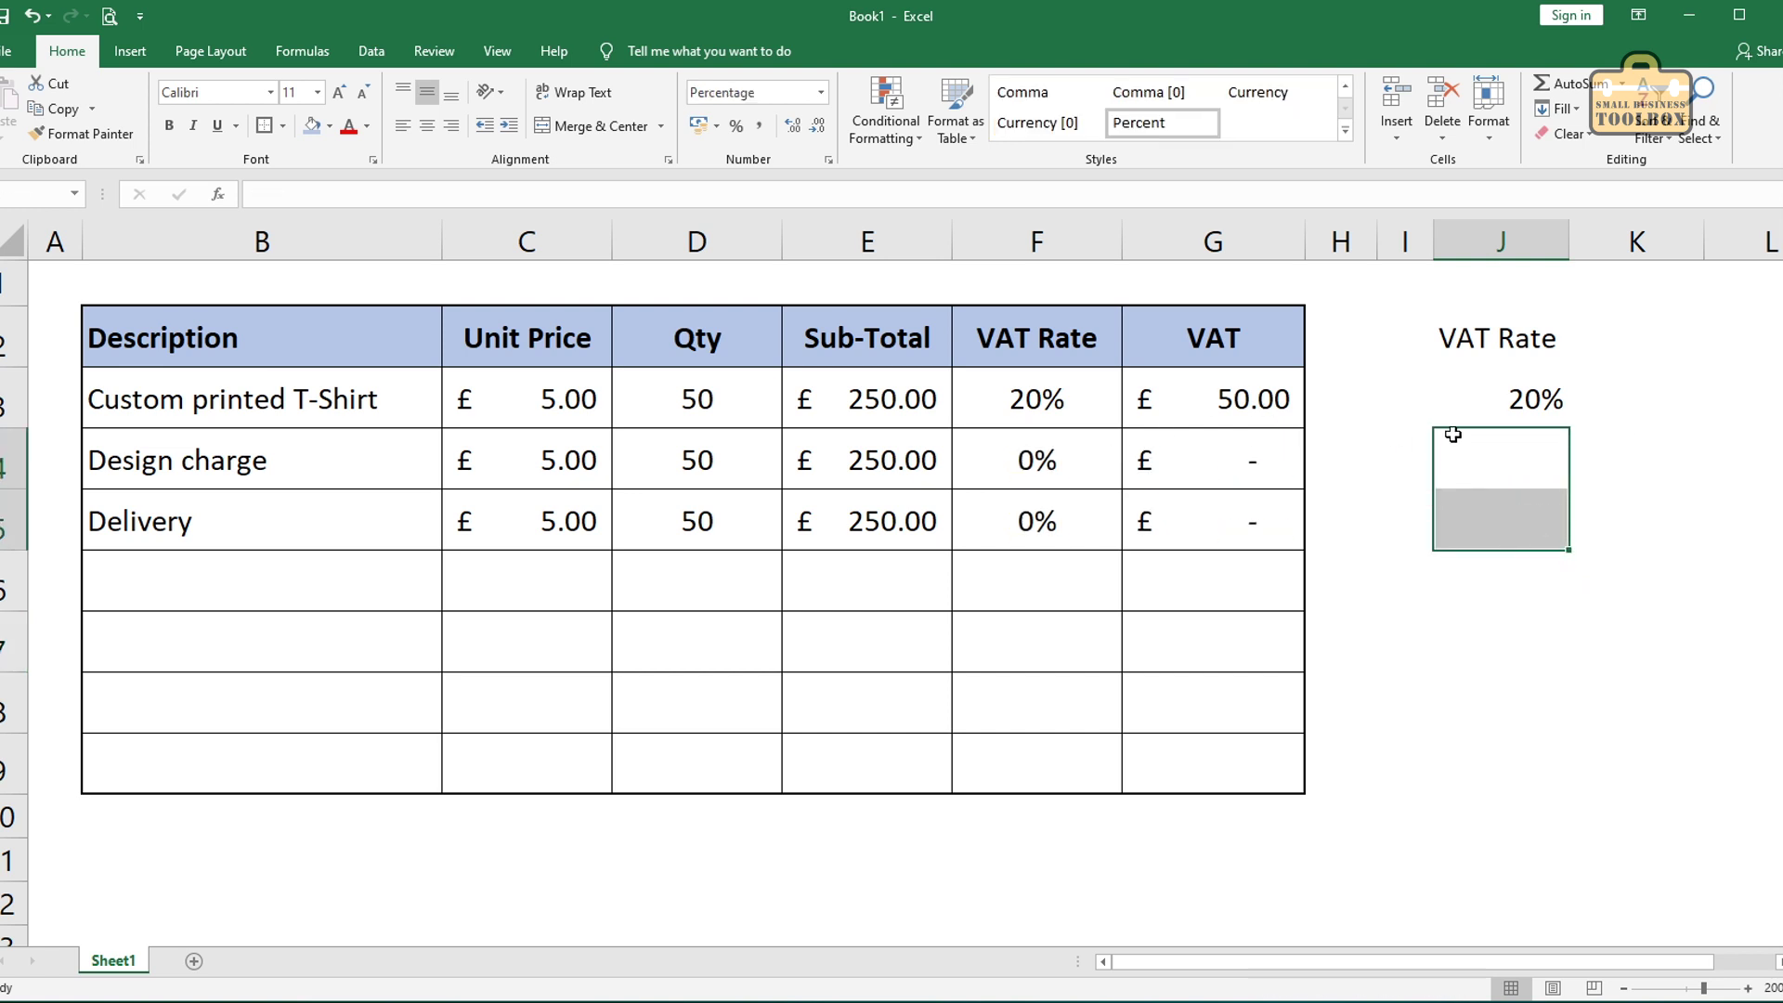
click(1470, 620)
Step: Point the F4 and F5 VAT rates to the 20% in J3 with =J3
click(1039, 464)
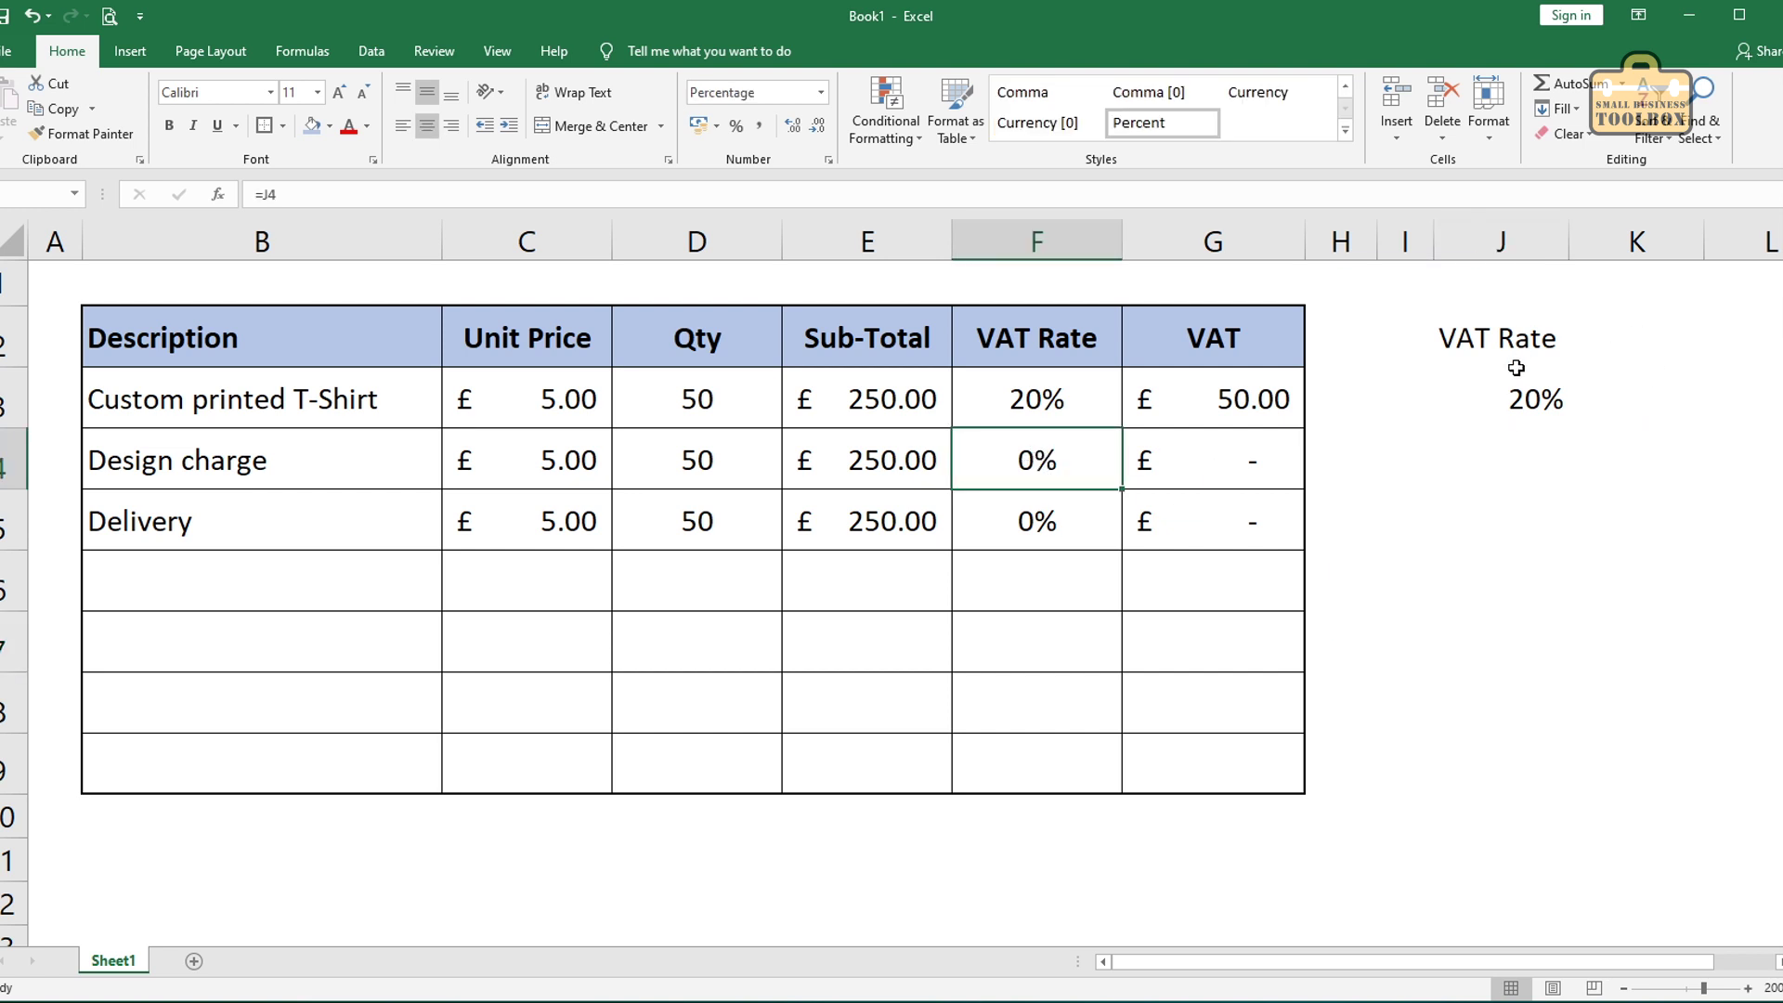
text(=)
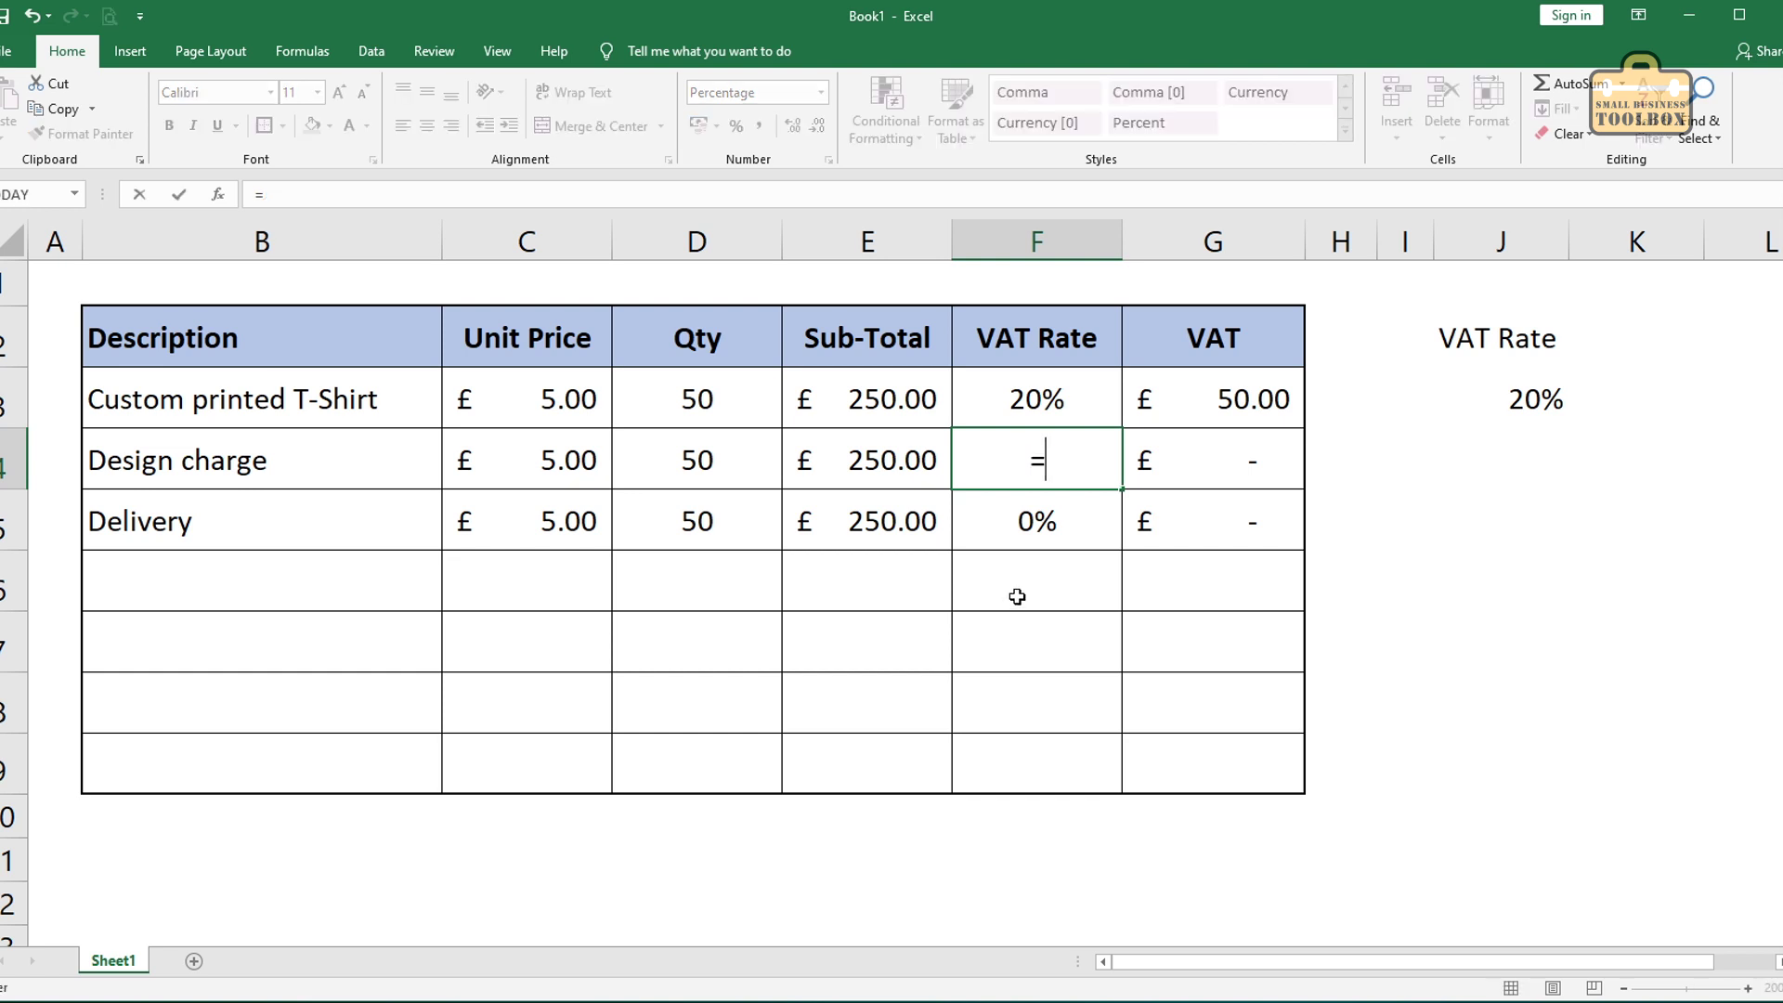
click(1504, 390)
key(Return)
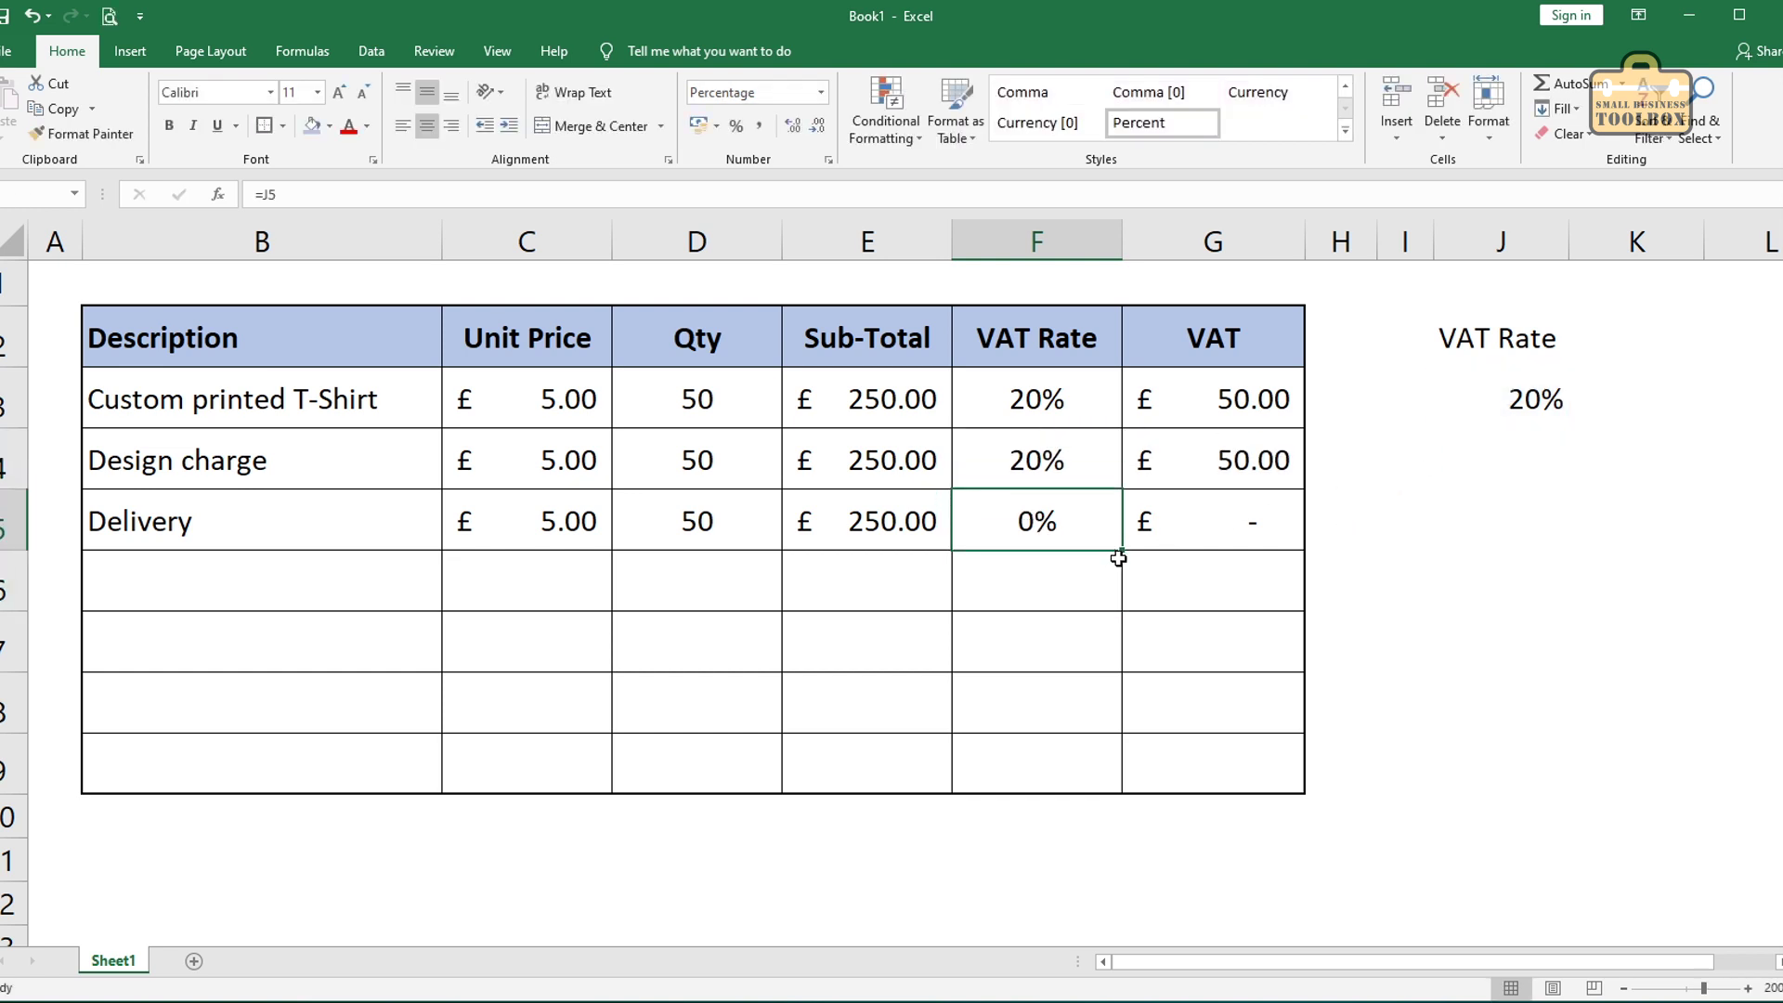
text(=)
click(1500, 395)
key(Return)
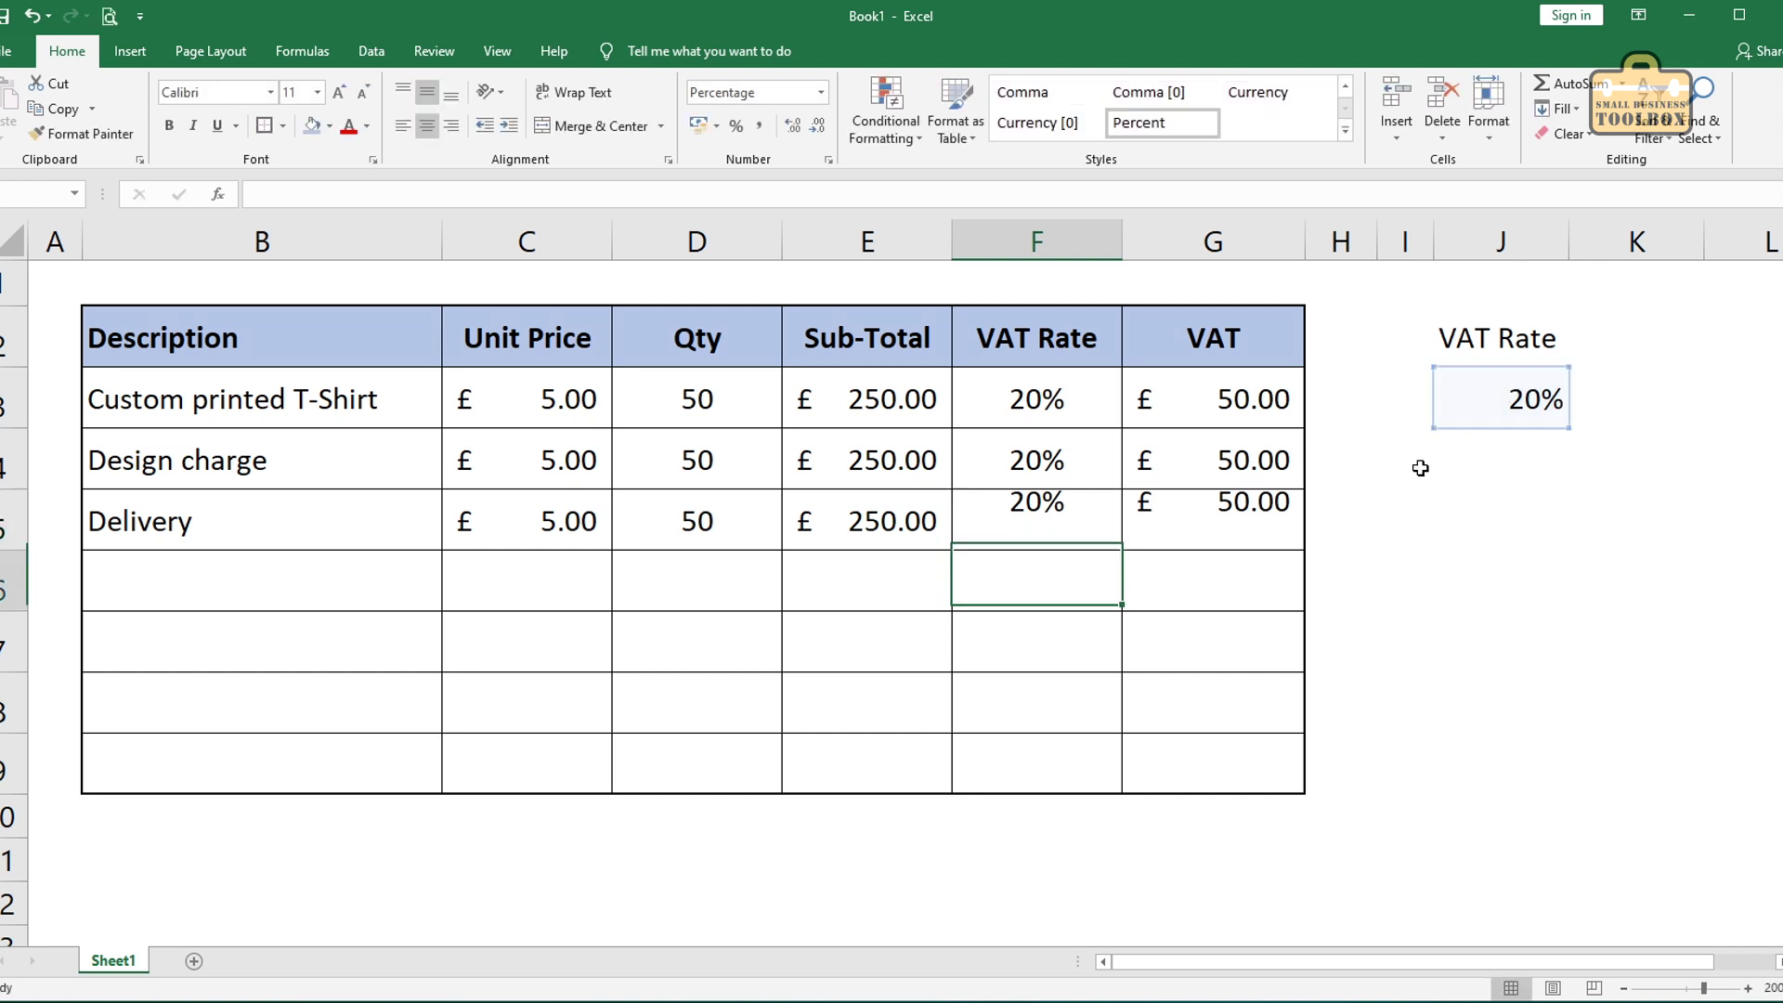
click(1037, 399)
click(1048, 464)
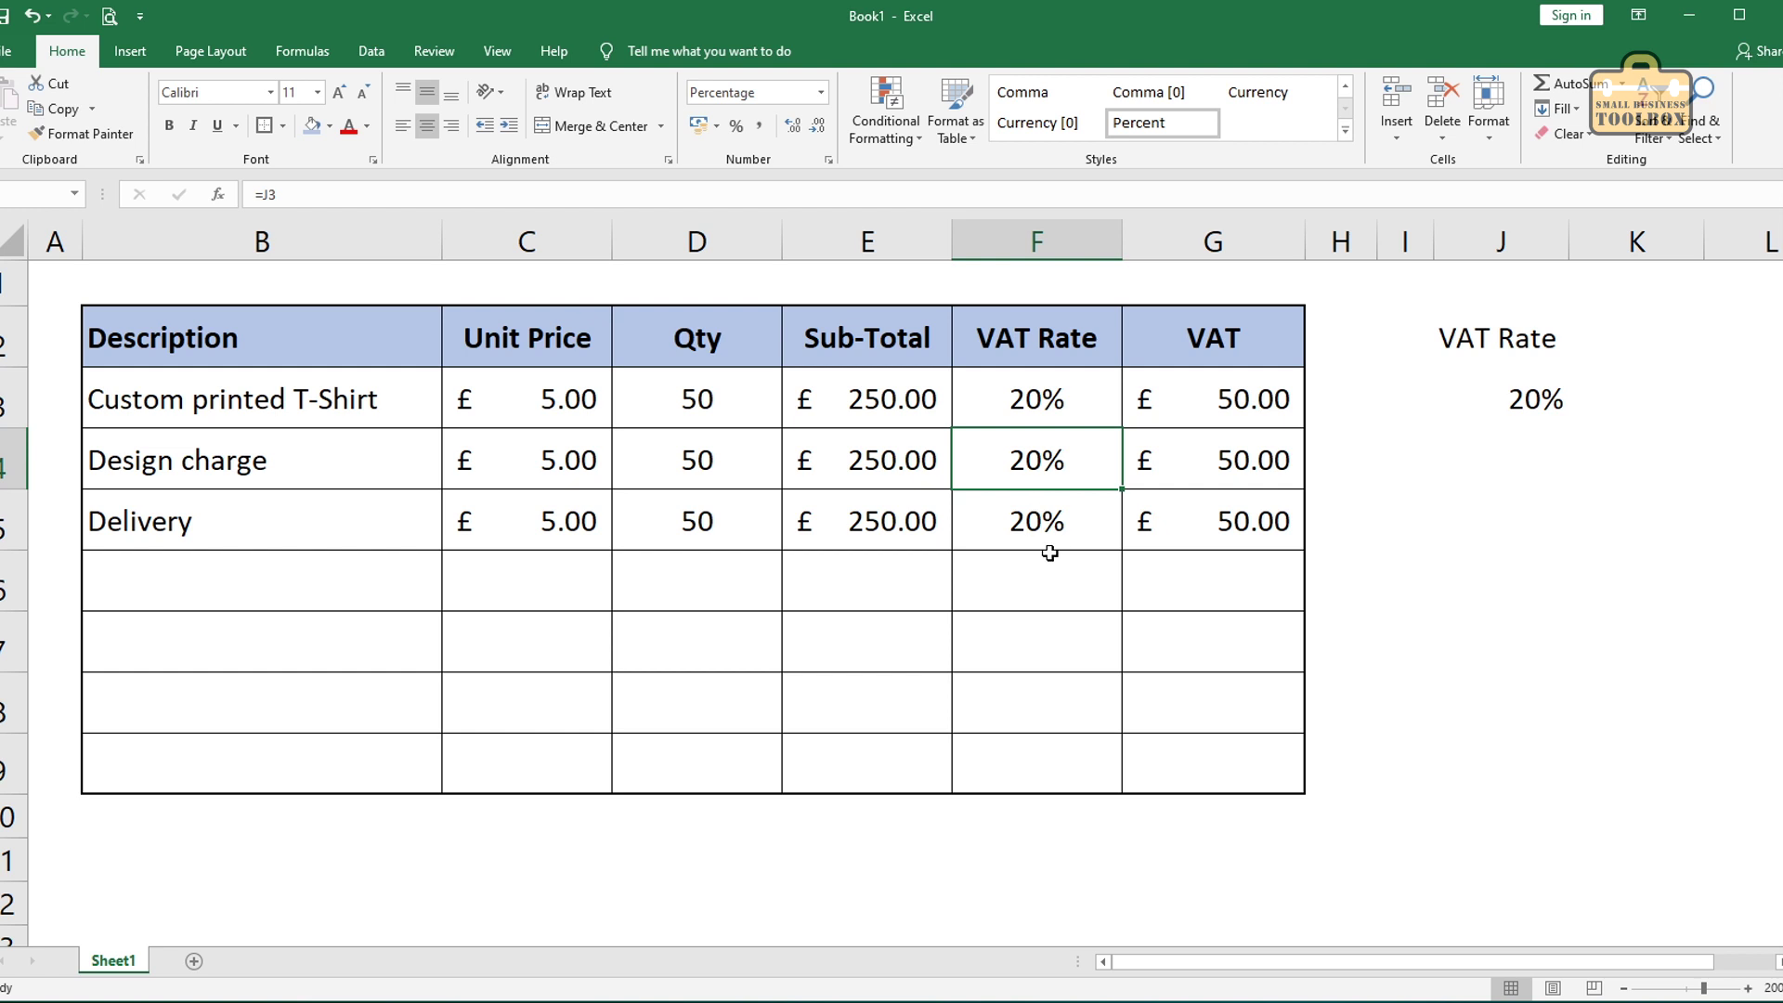
click(1054, 527)
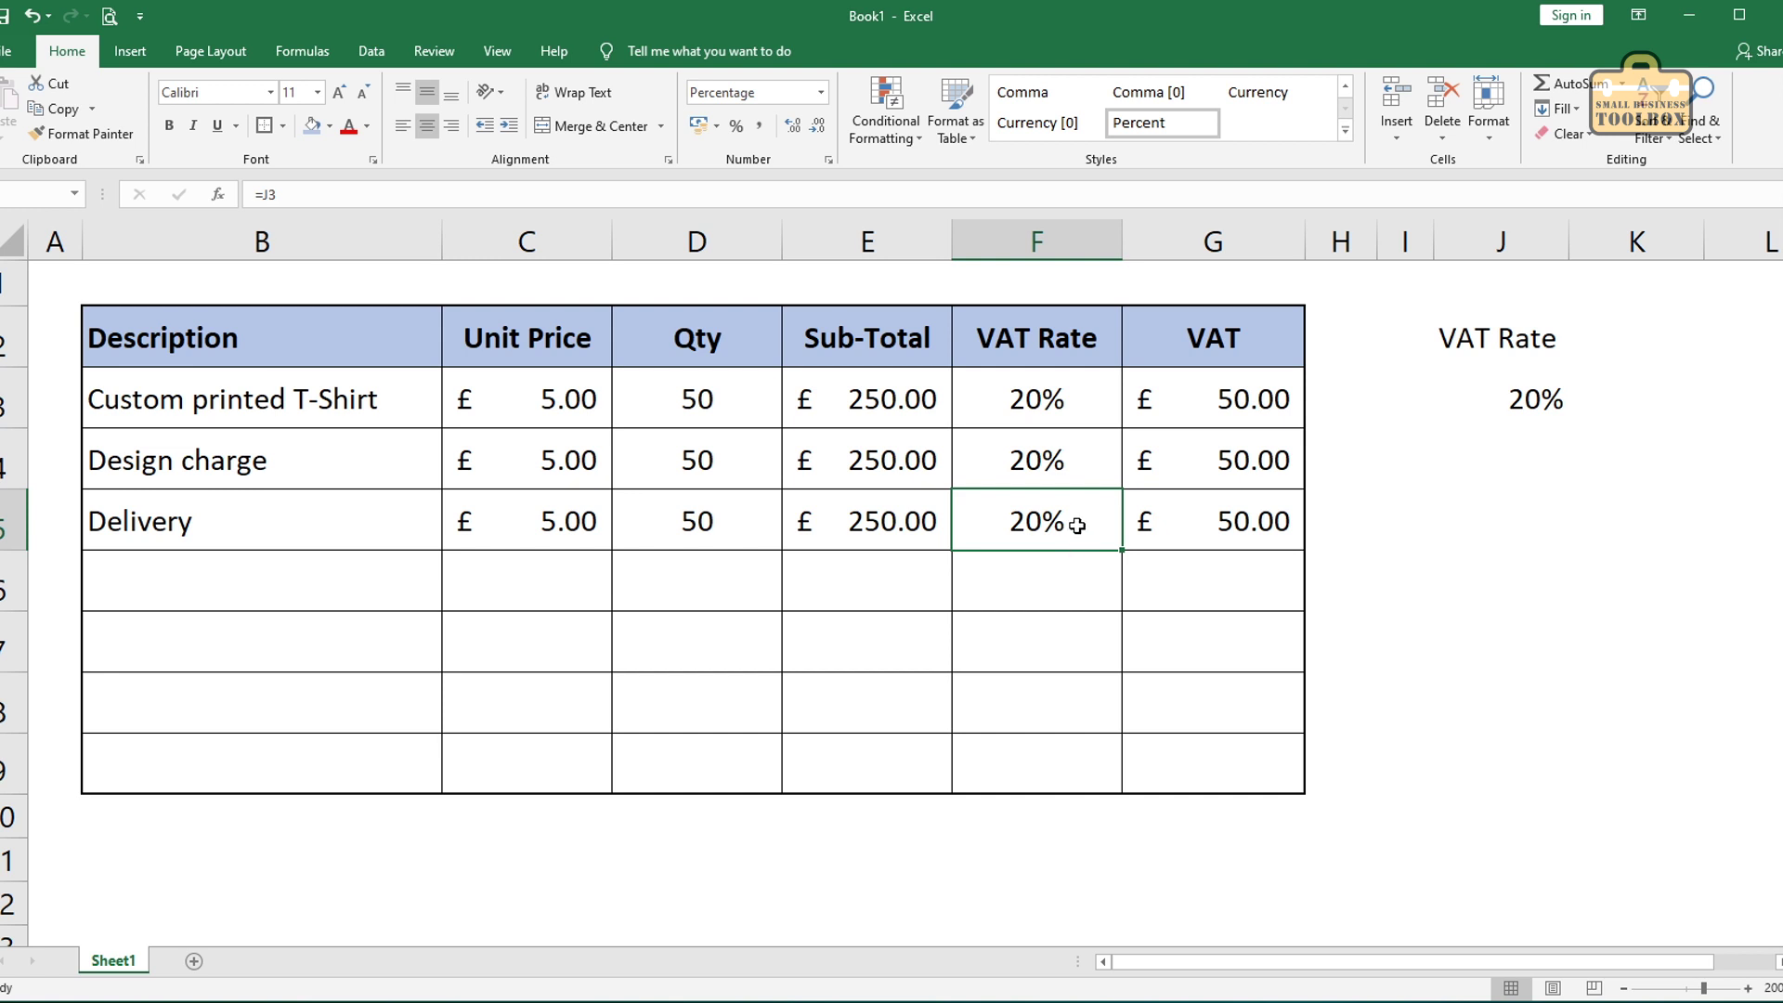
Step: Clear the Design charge and Delivery figures in C4:G5
drag(554, 450, 1169, 498)
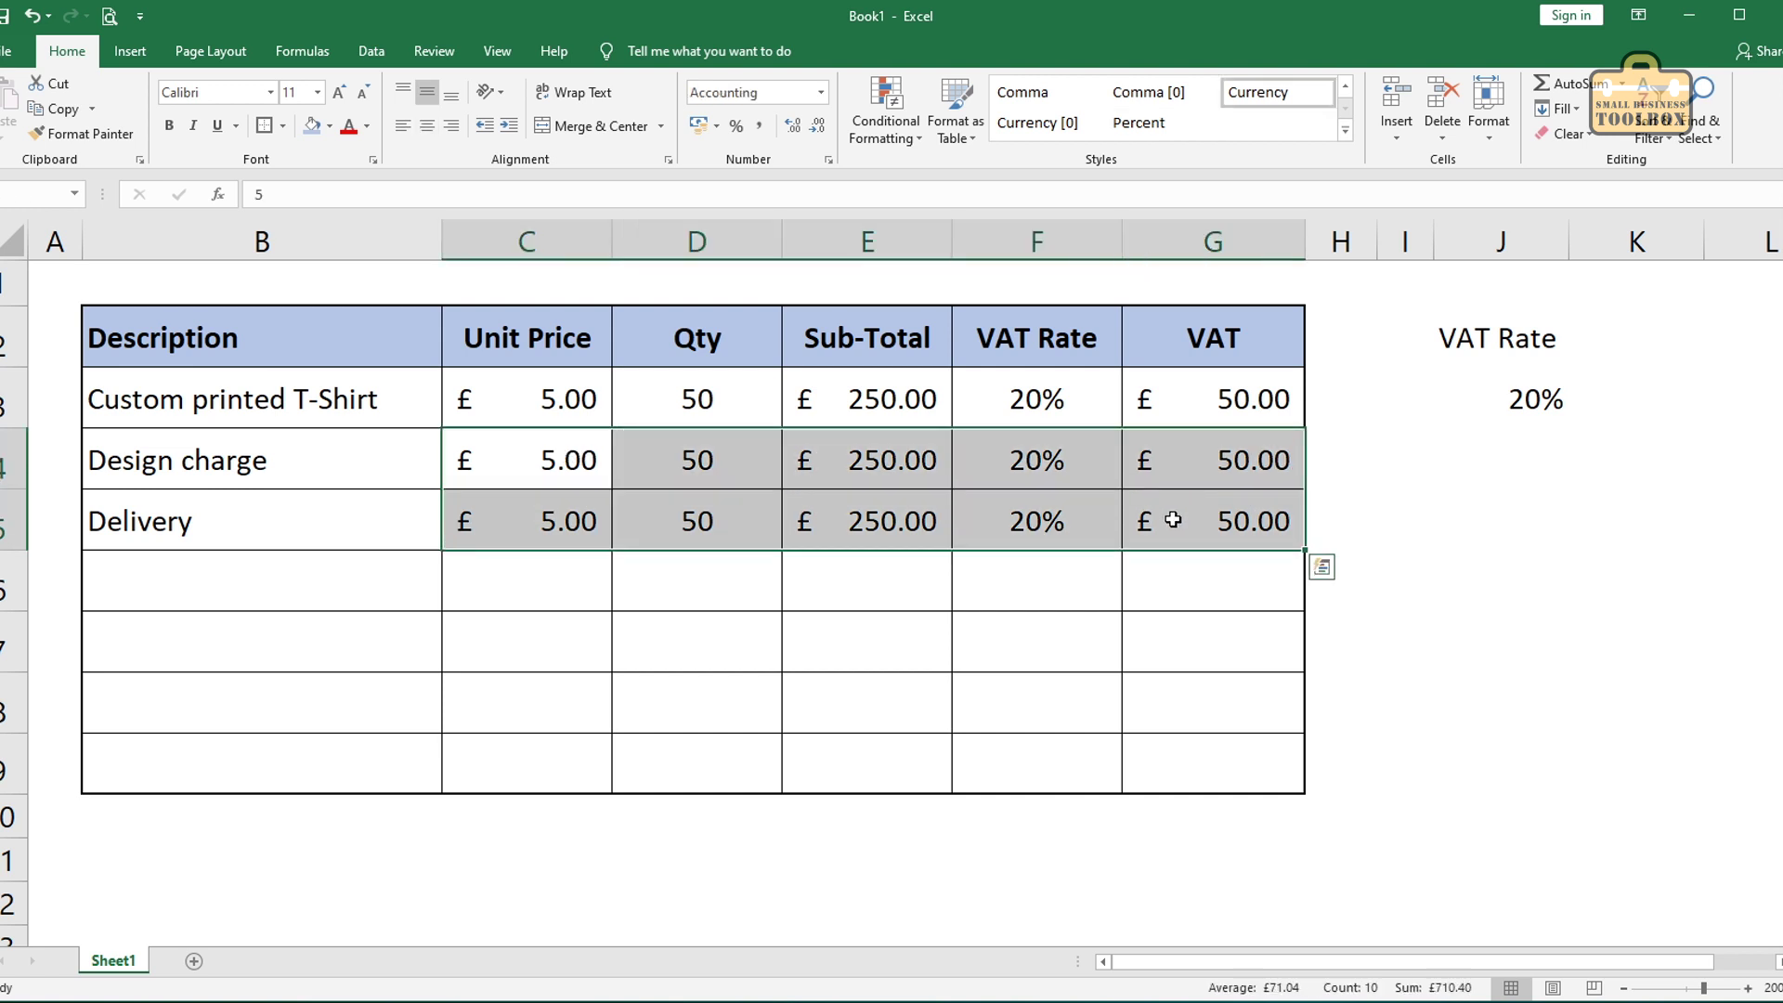
key(Delete)
click(1046, 401)
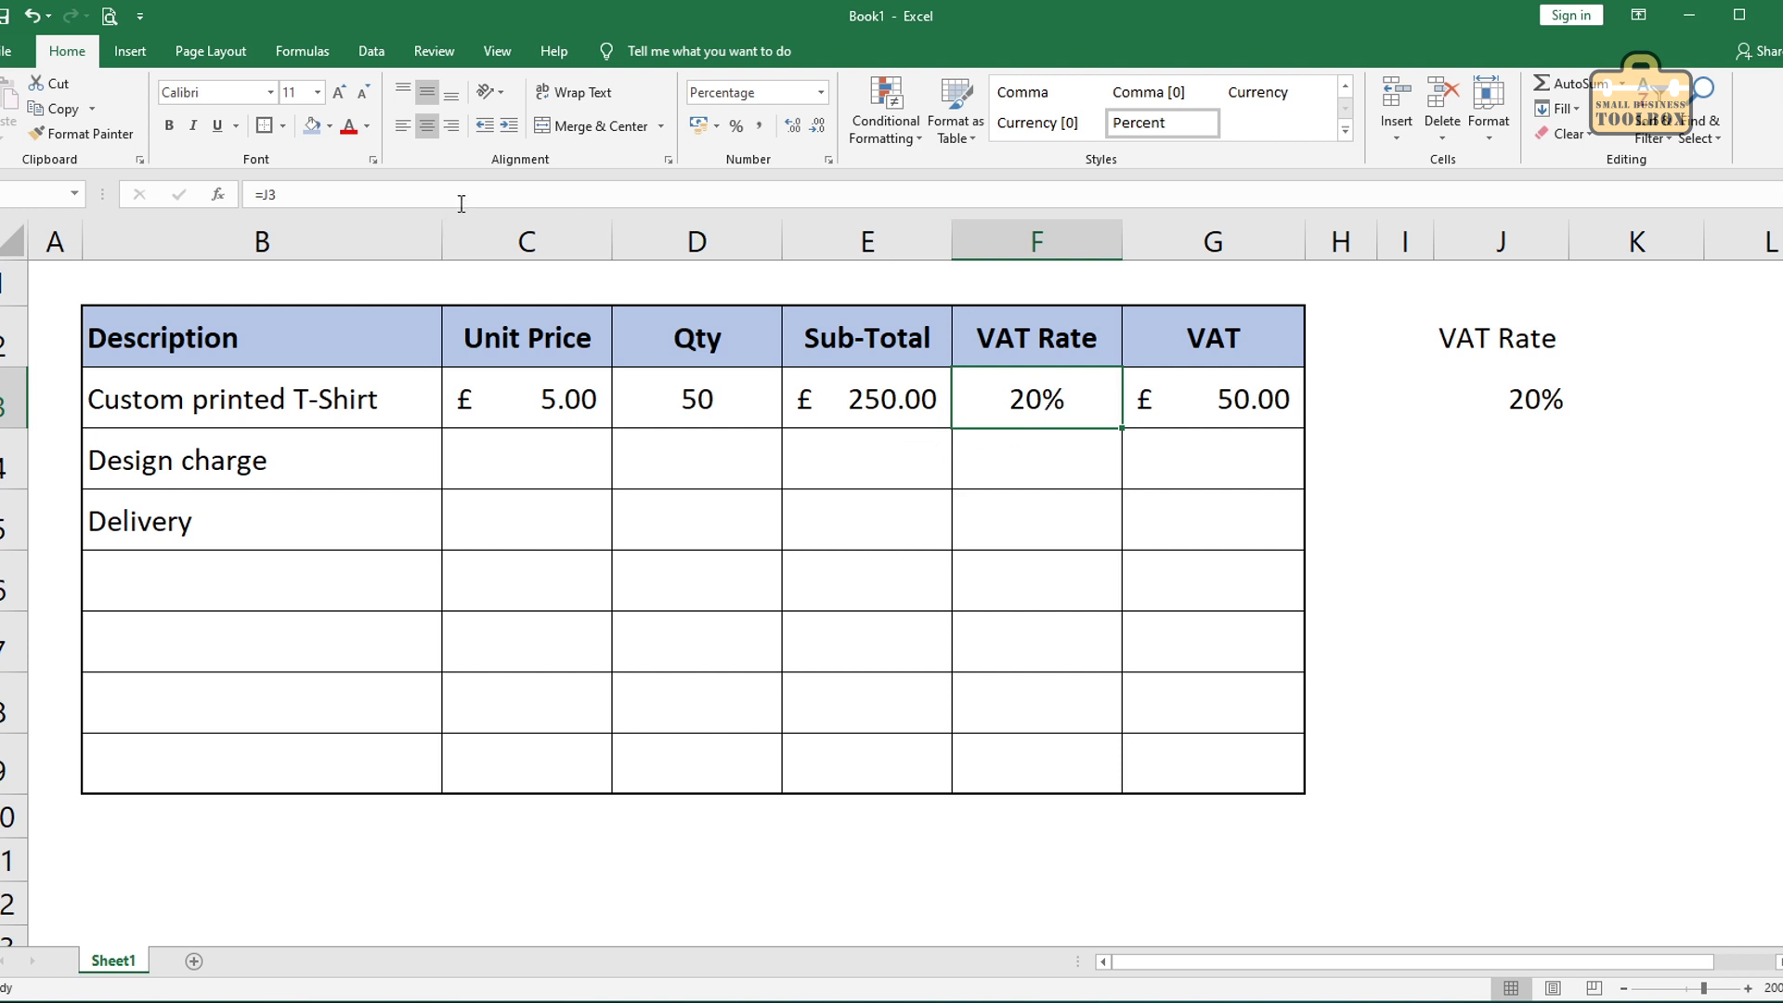
Step: Change F3's VAT Rate formula to the mixed reference =J$3
click(263, 194)
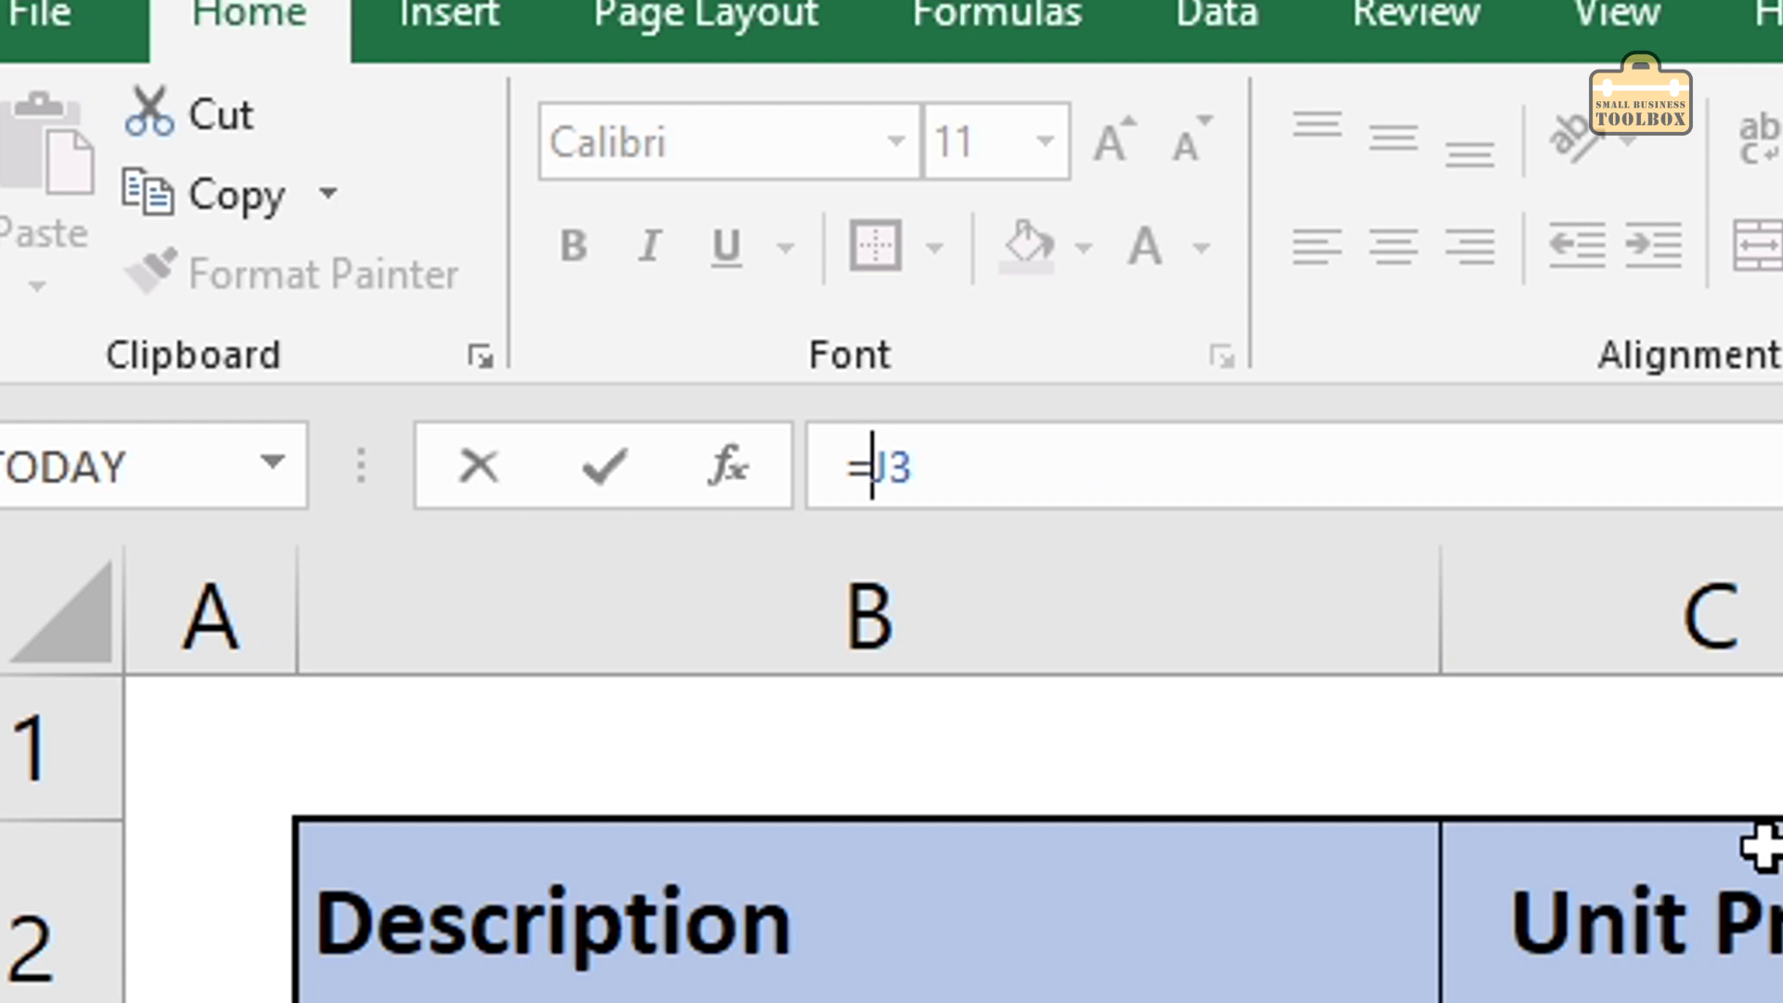
text($)
key(Right)
text($)
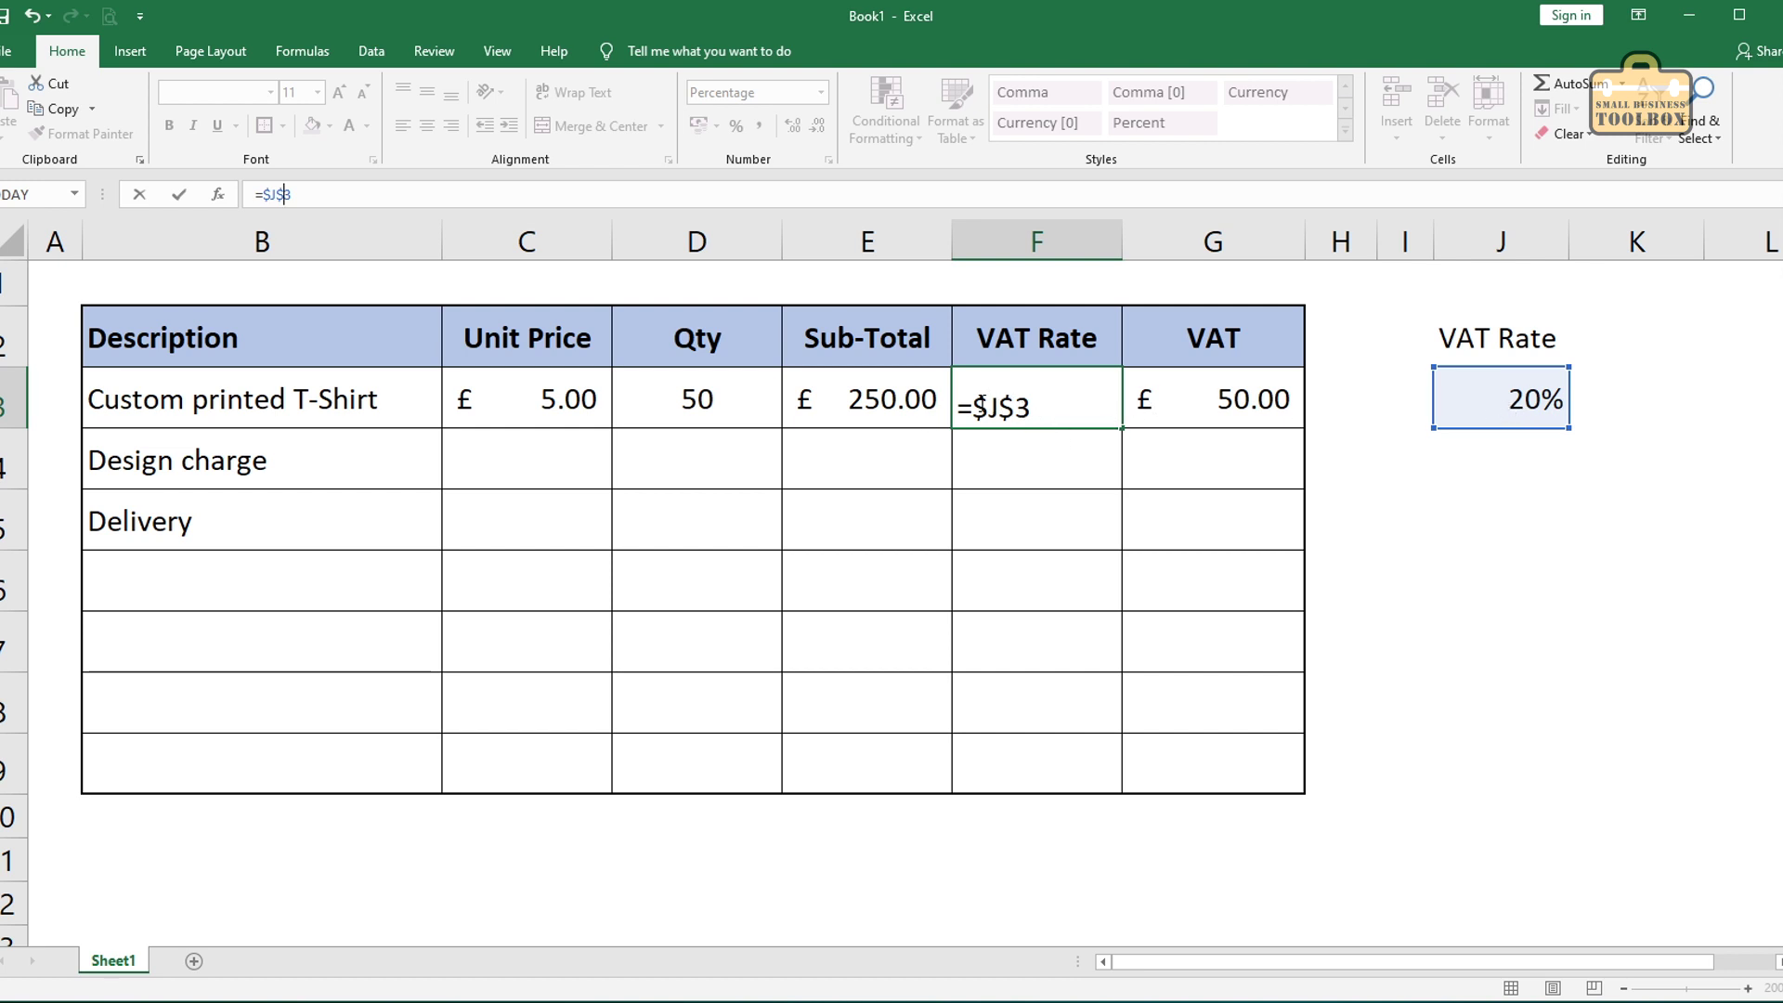
click(981, 406)
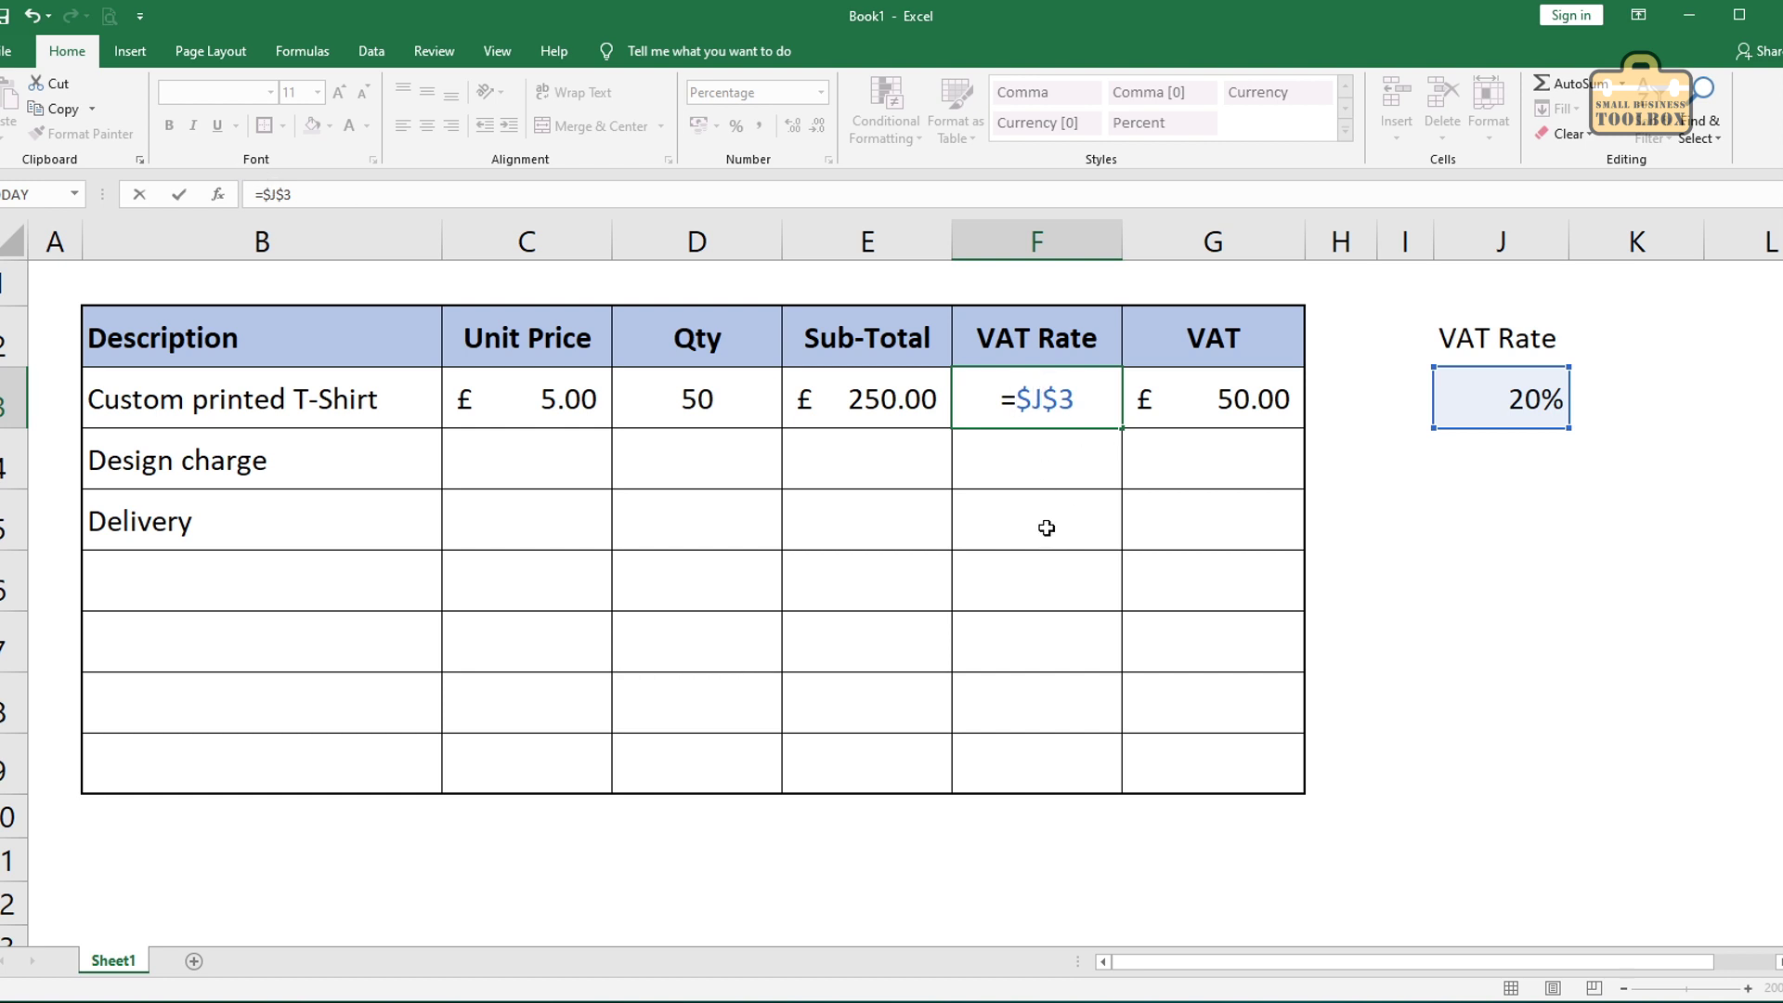
key(BackSpace)
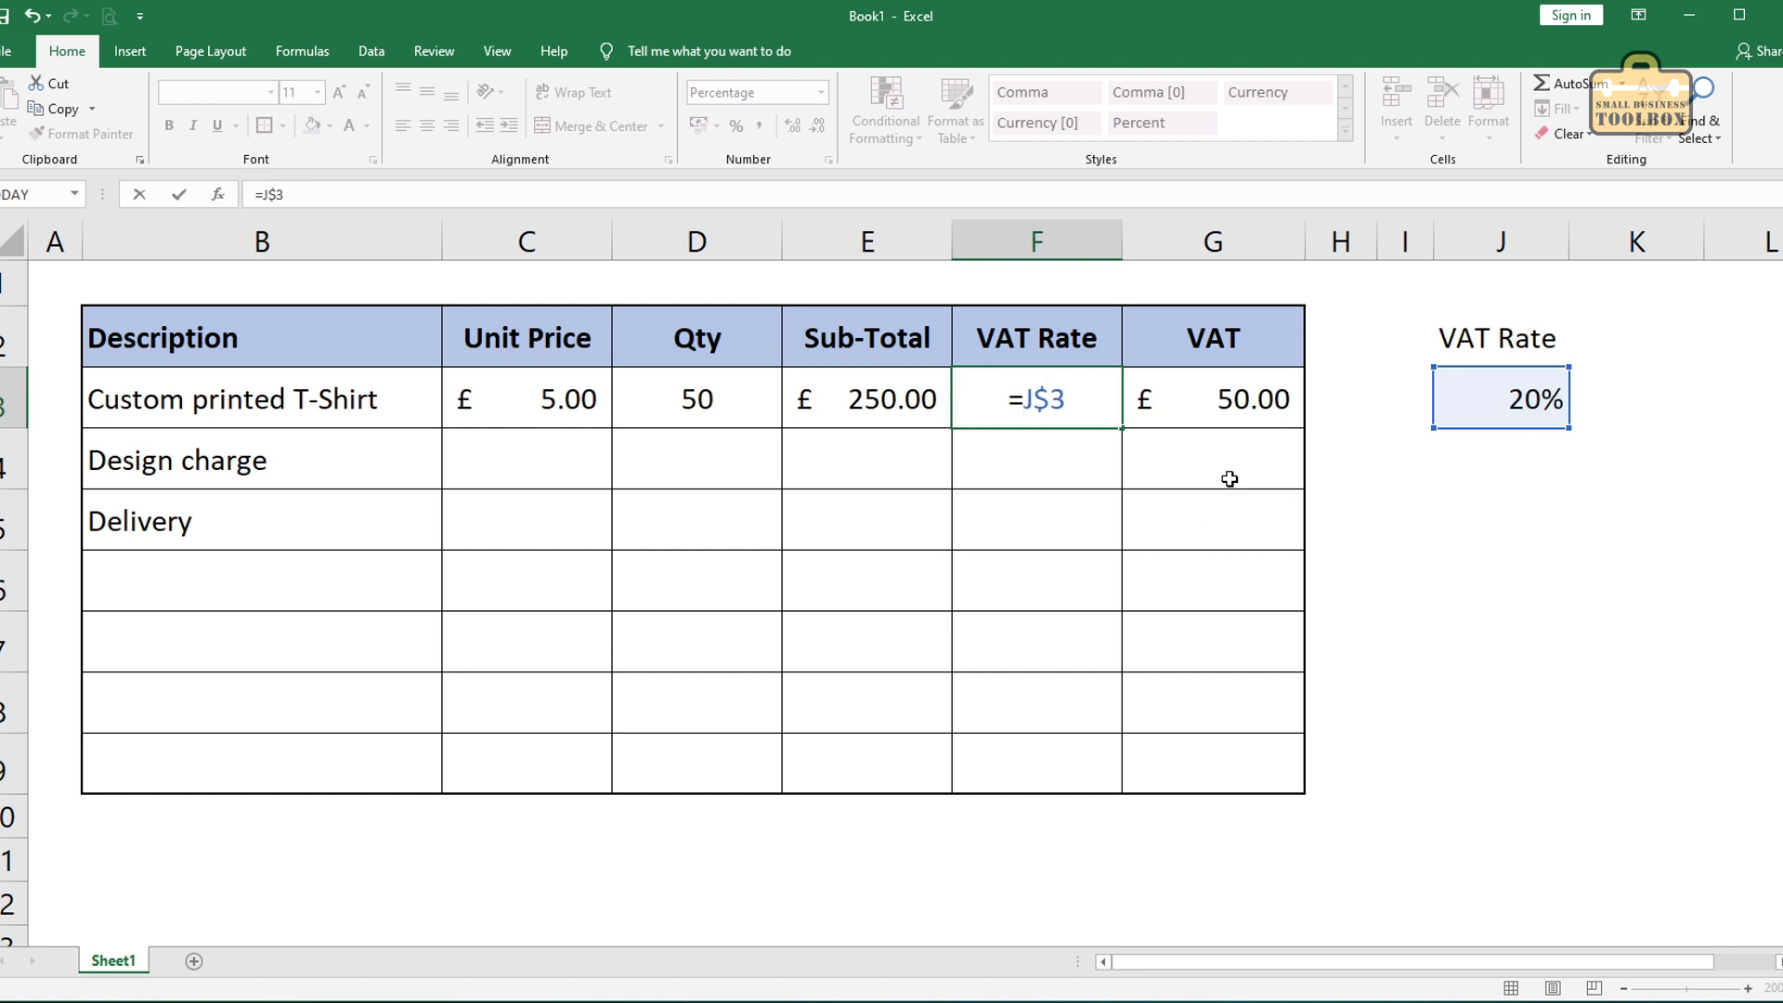
key(Return)
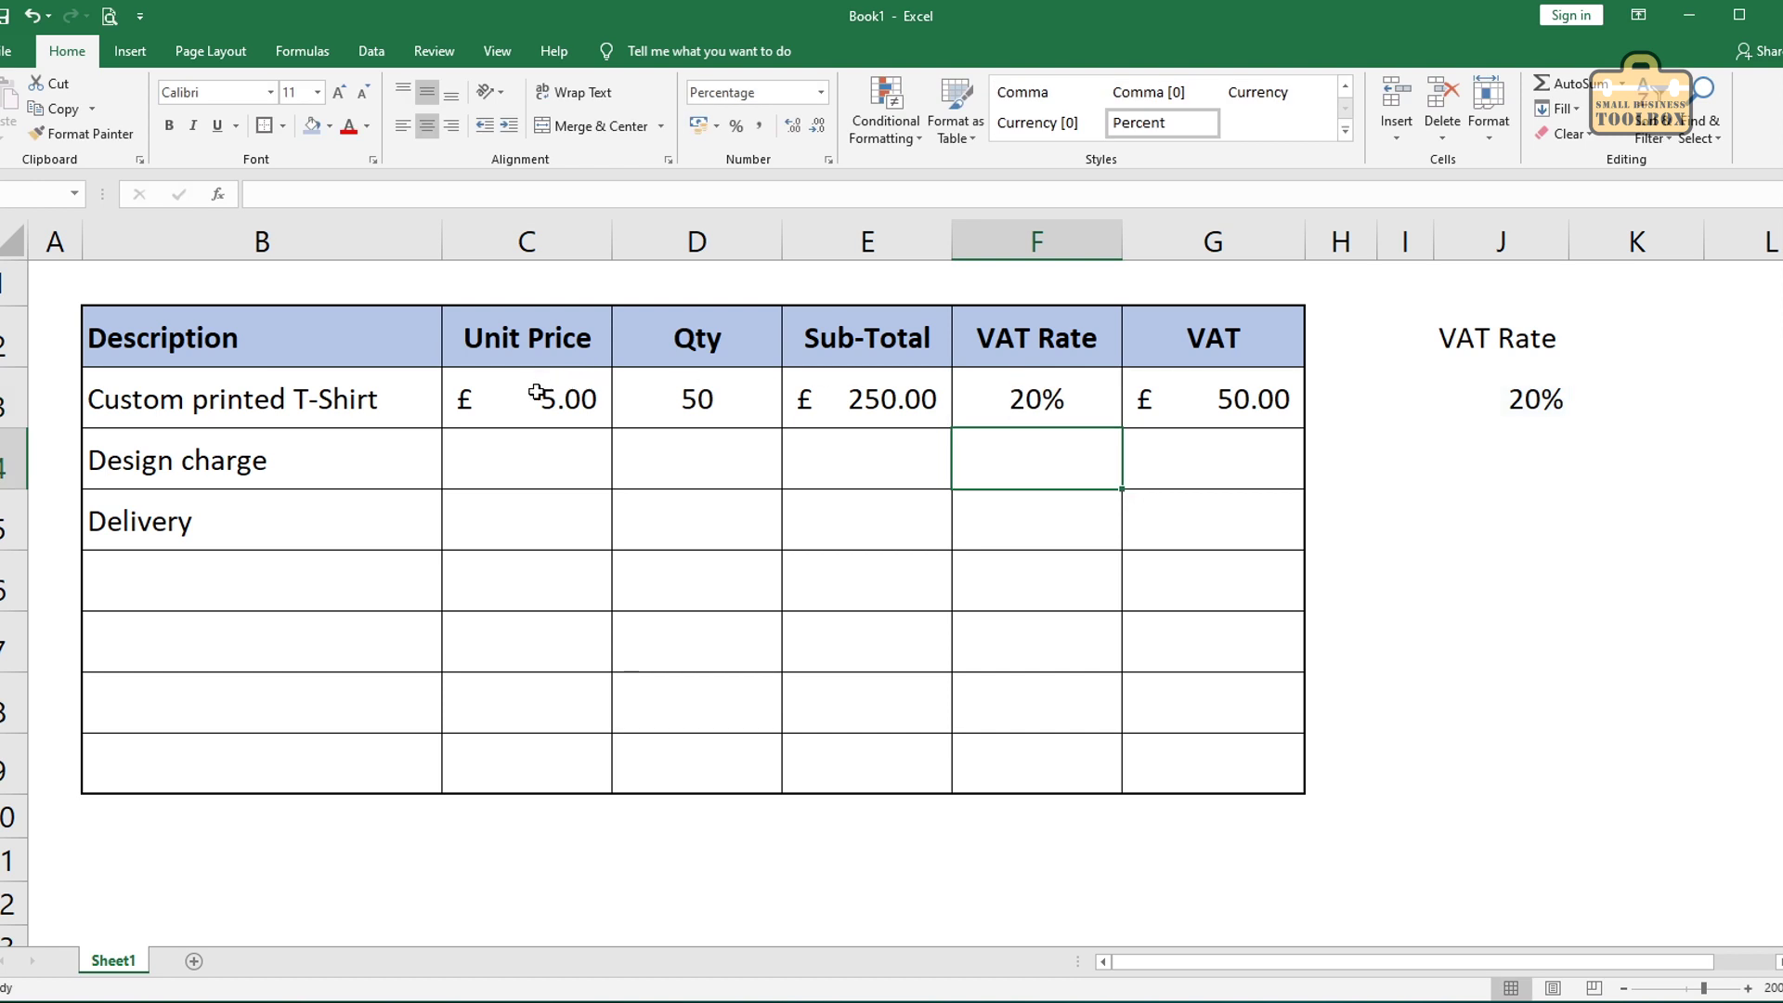
Step: Fill C3:G3 down to rows 4–5 and check the copied VAT Rate formulas in column F
drag(536, 391, 1158, 410)
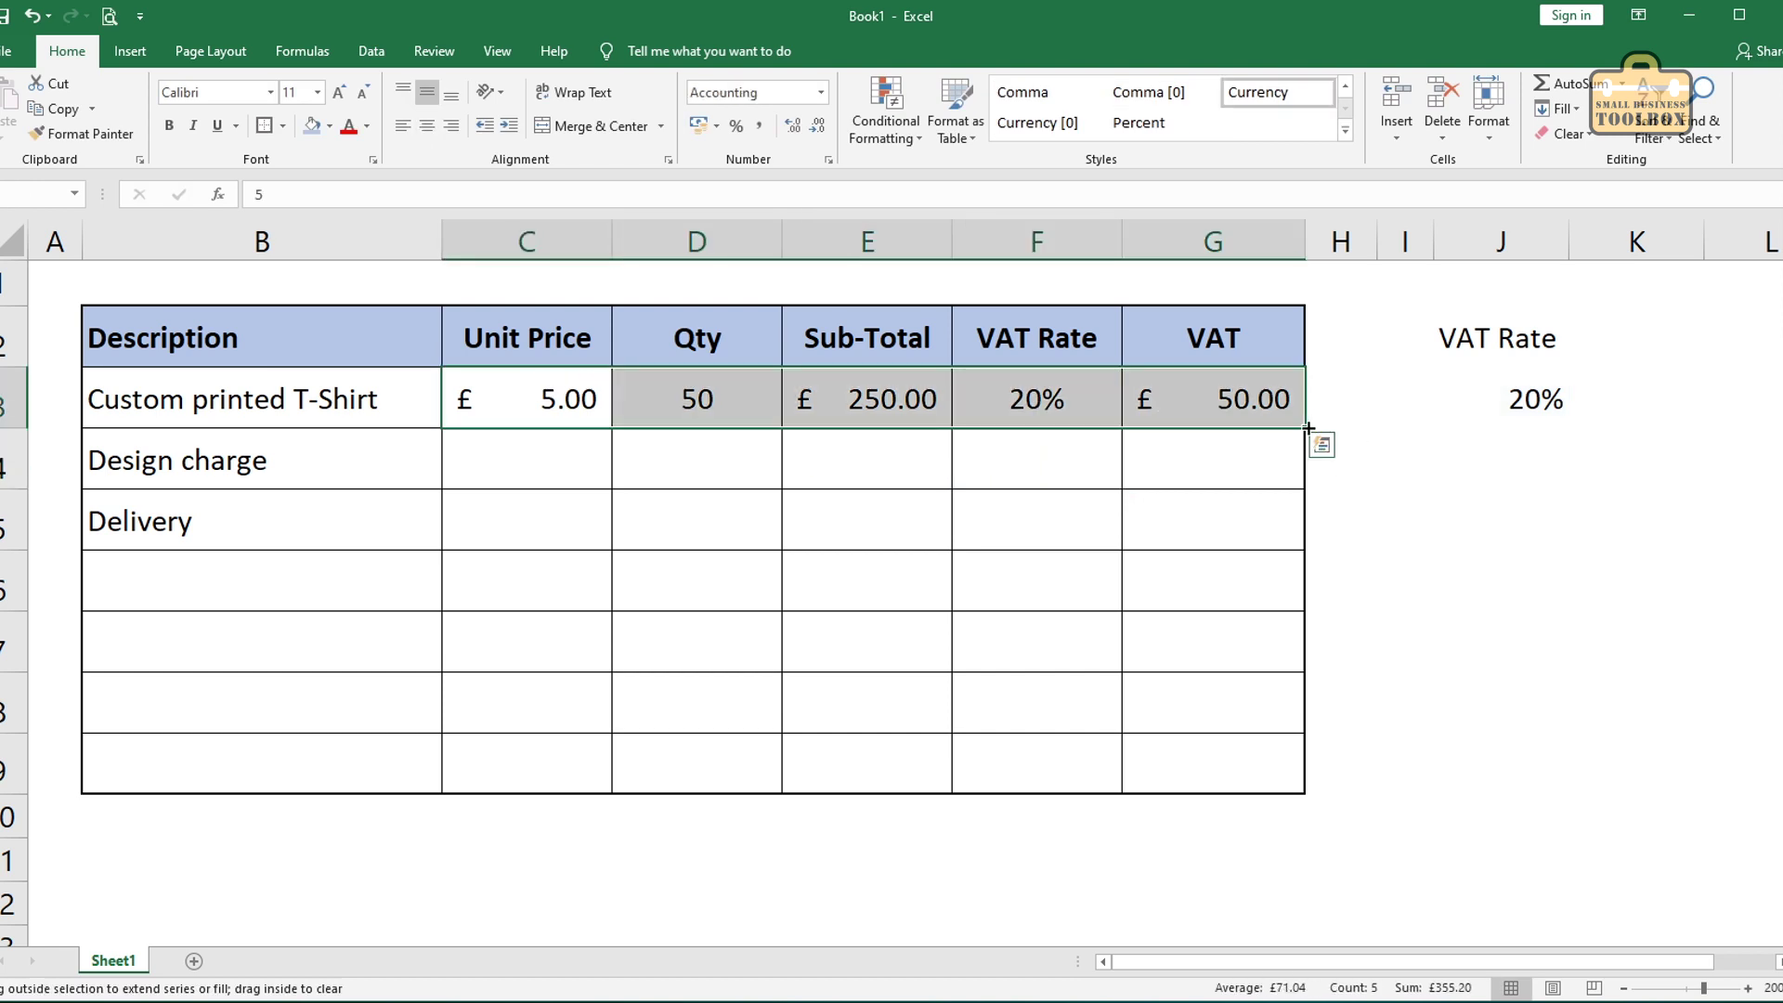
drag(1308, 428, 1309, 553)
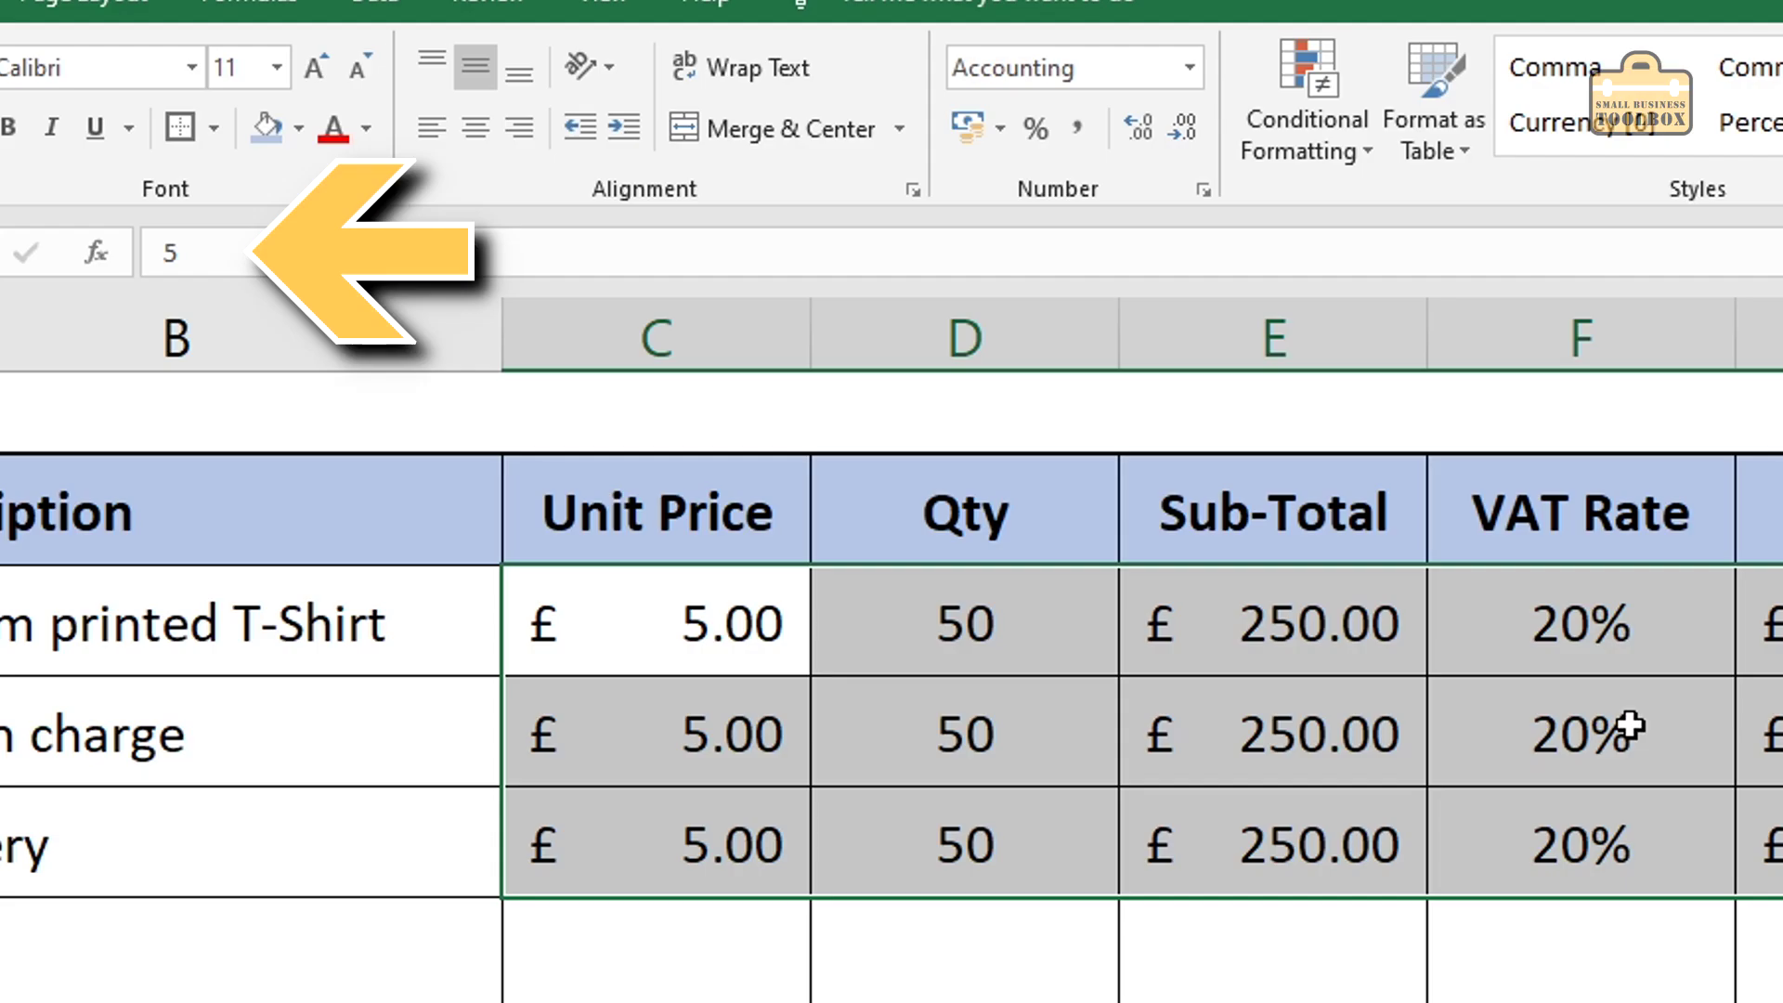
click(1064, 457)
click(1067, 523)
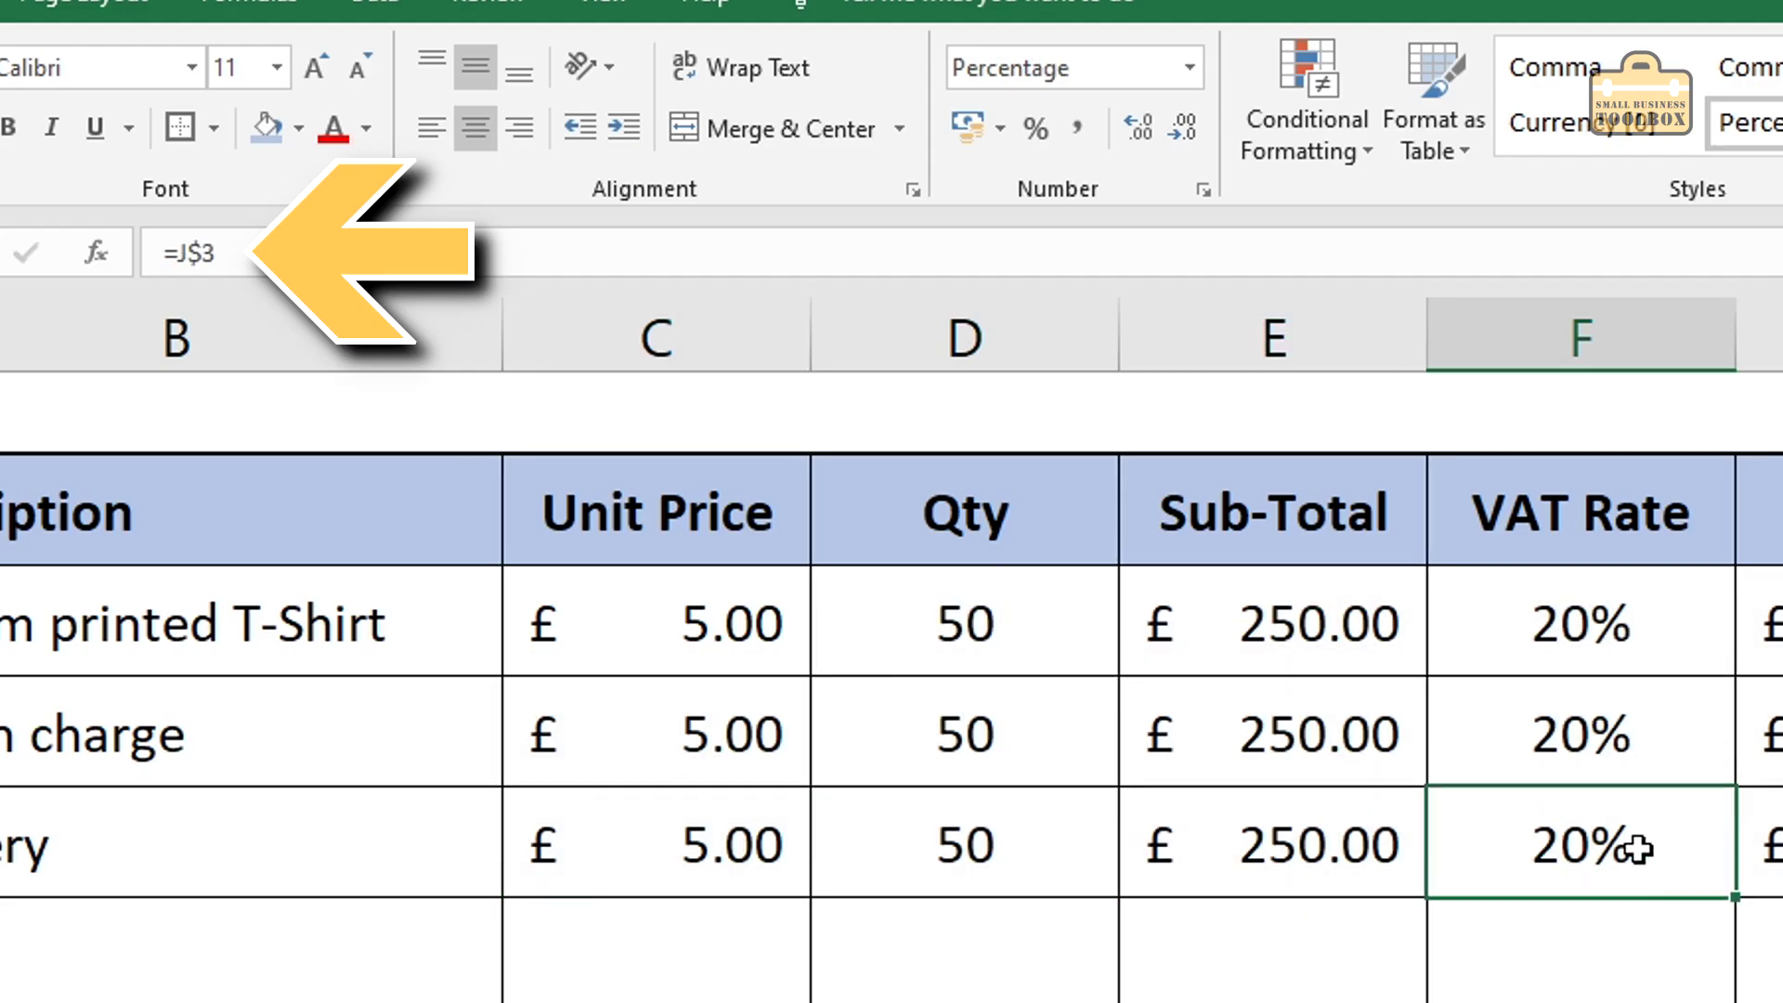
click(1613, 735)
click(1600, 621)
click(1612, 705)
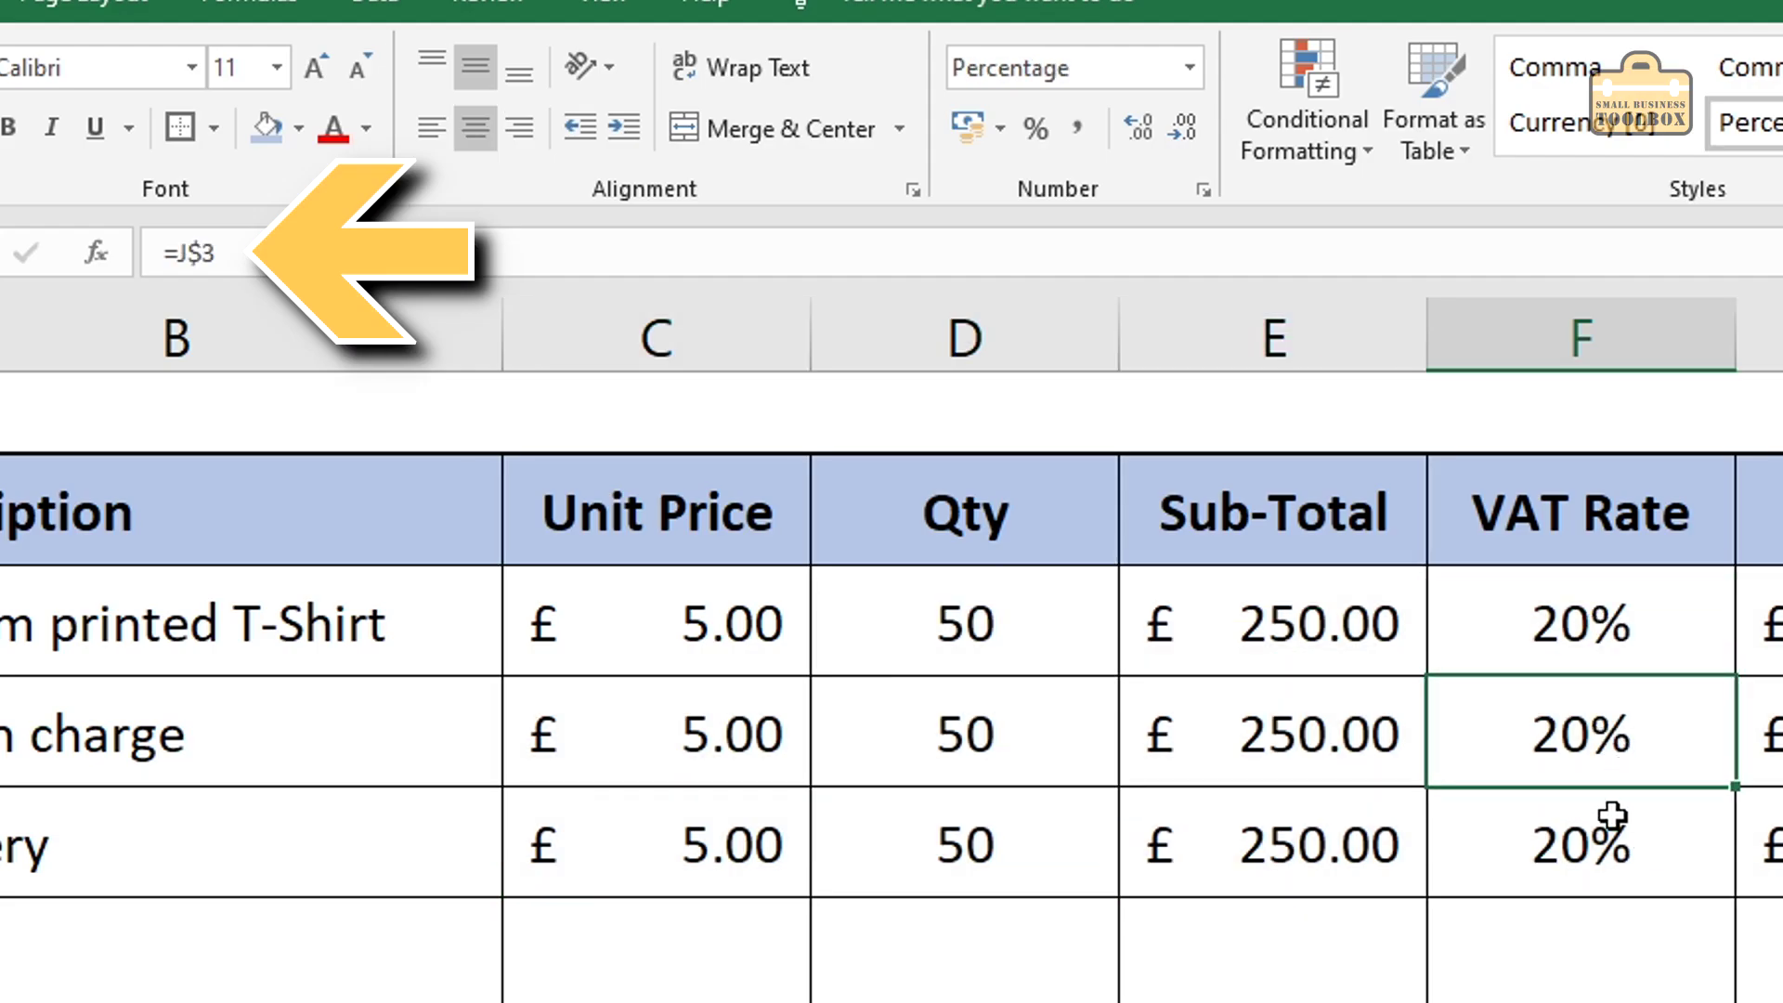
click(1611, 815)
click(1599, 732)
click(1592, 611)
click(1595, 733)
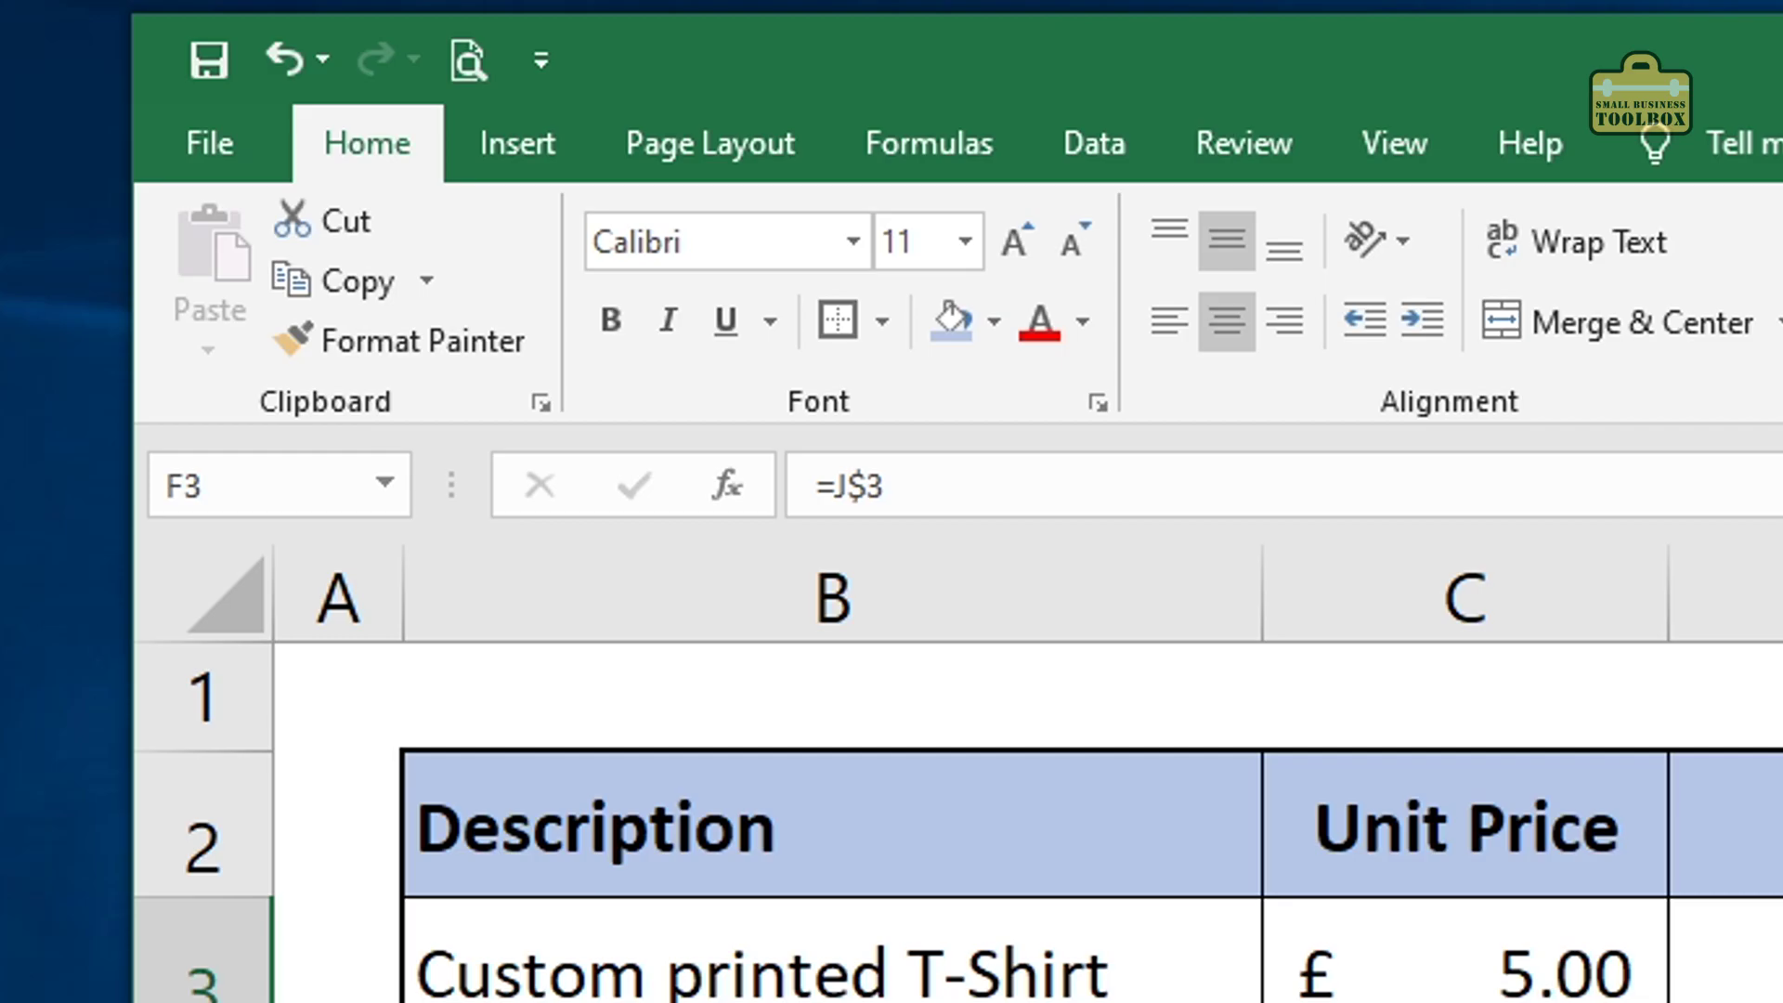
Step: Make F3's VAT Rate formula the absolute reference =$J$3
click(848, 486)
click(835, 487)
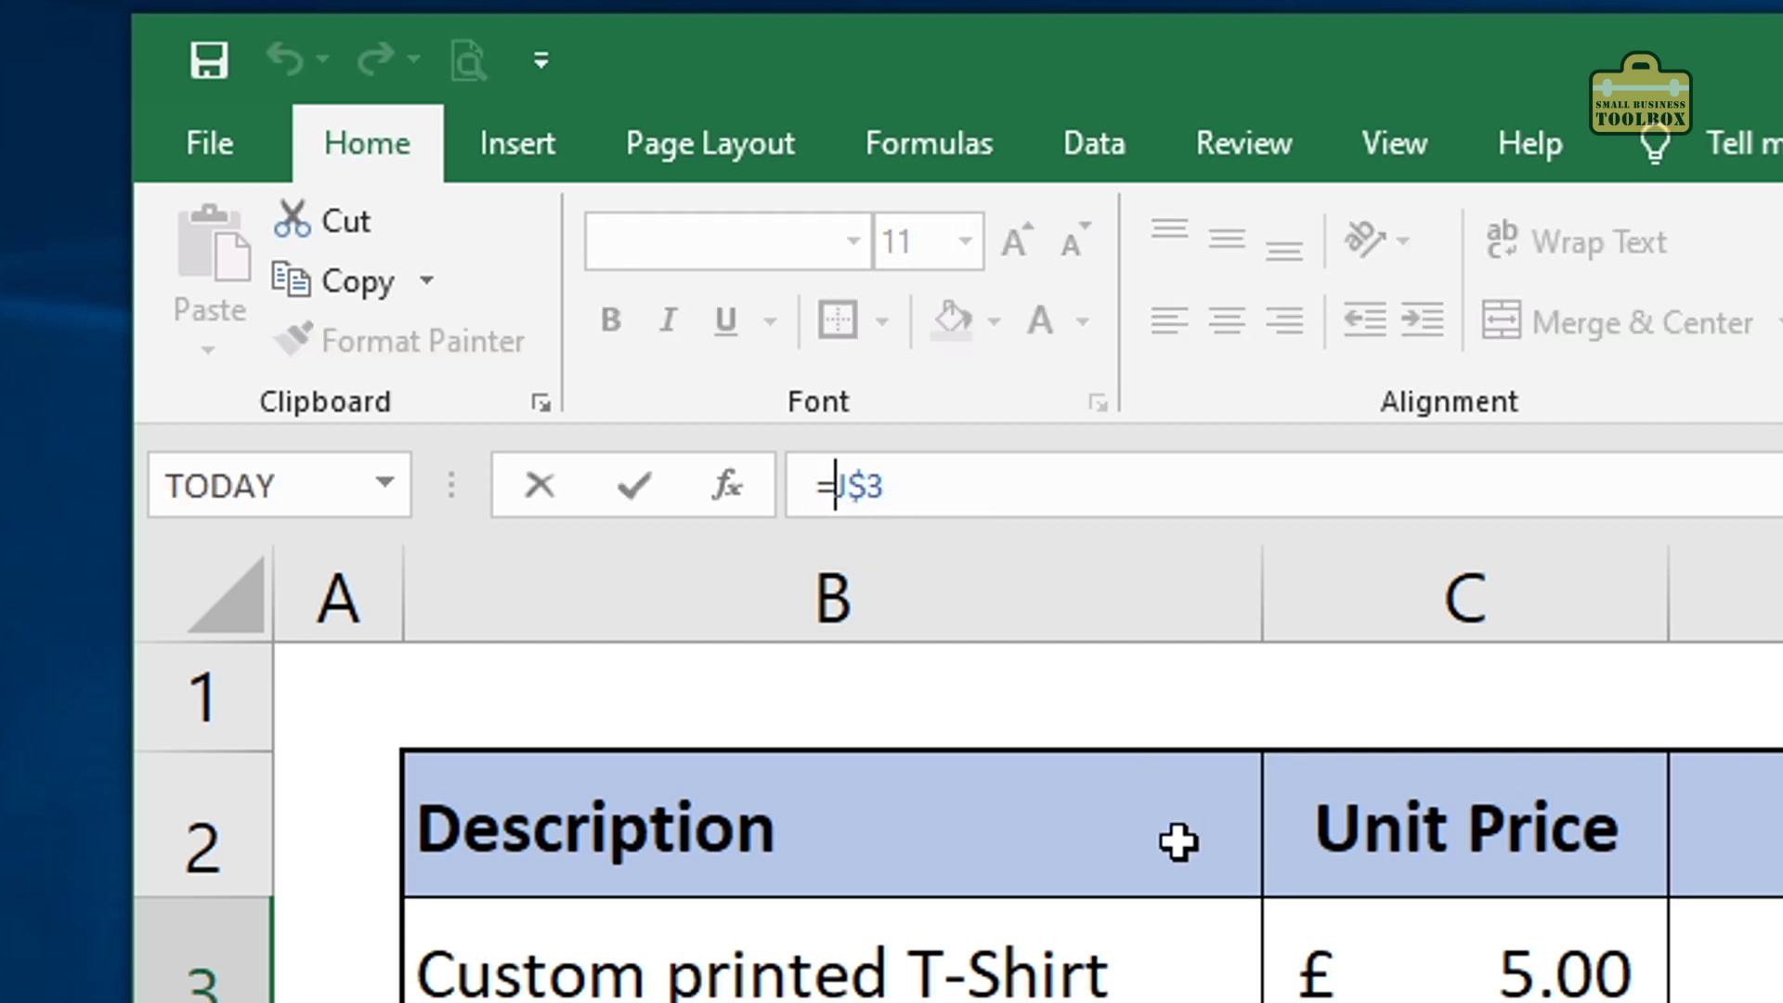
text($)
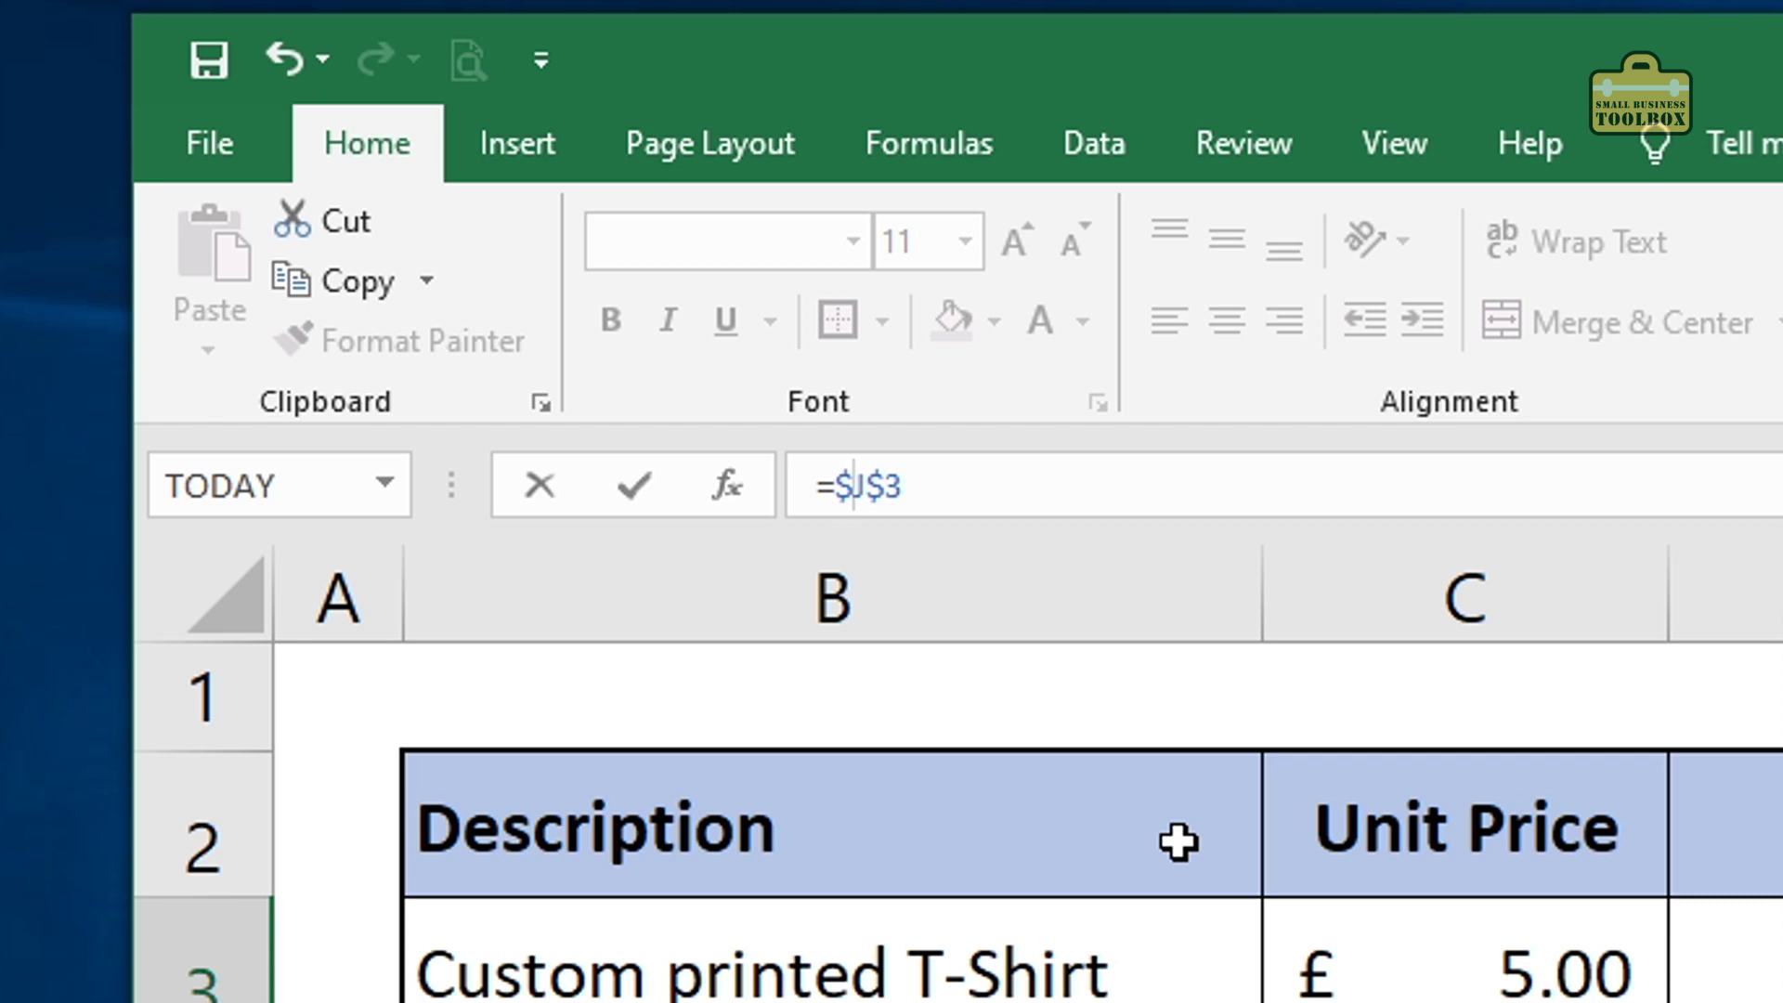
key(Return)
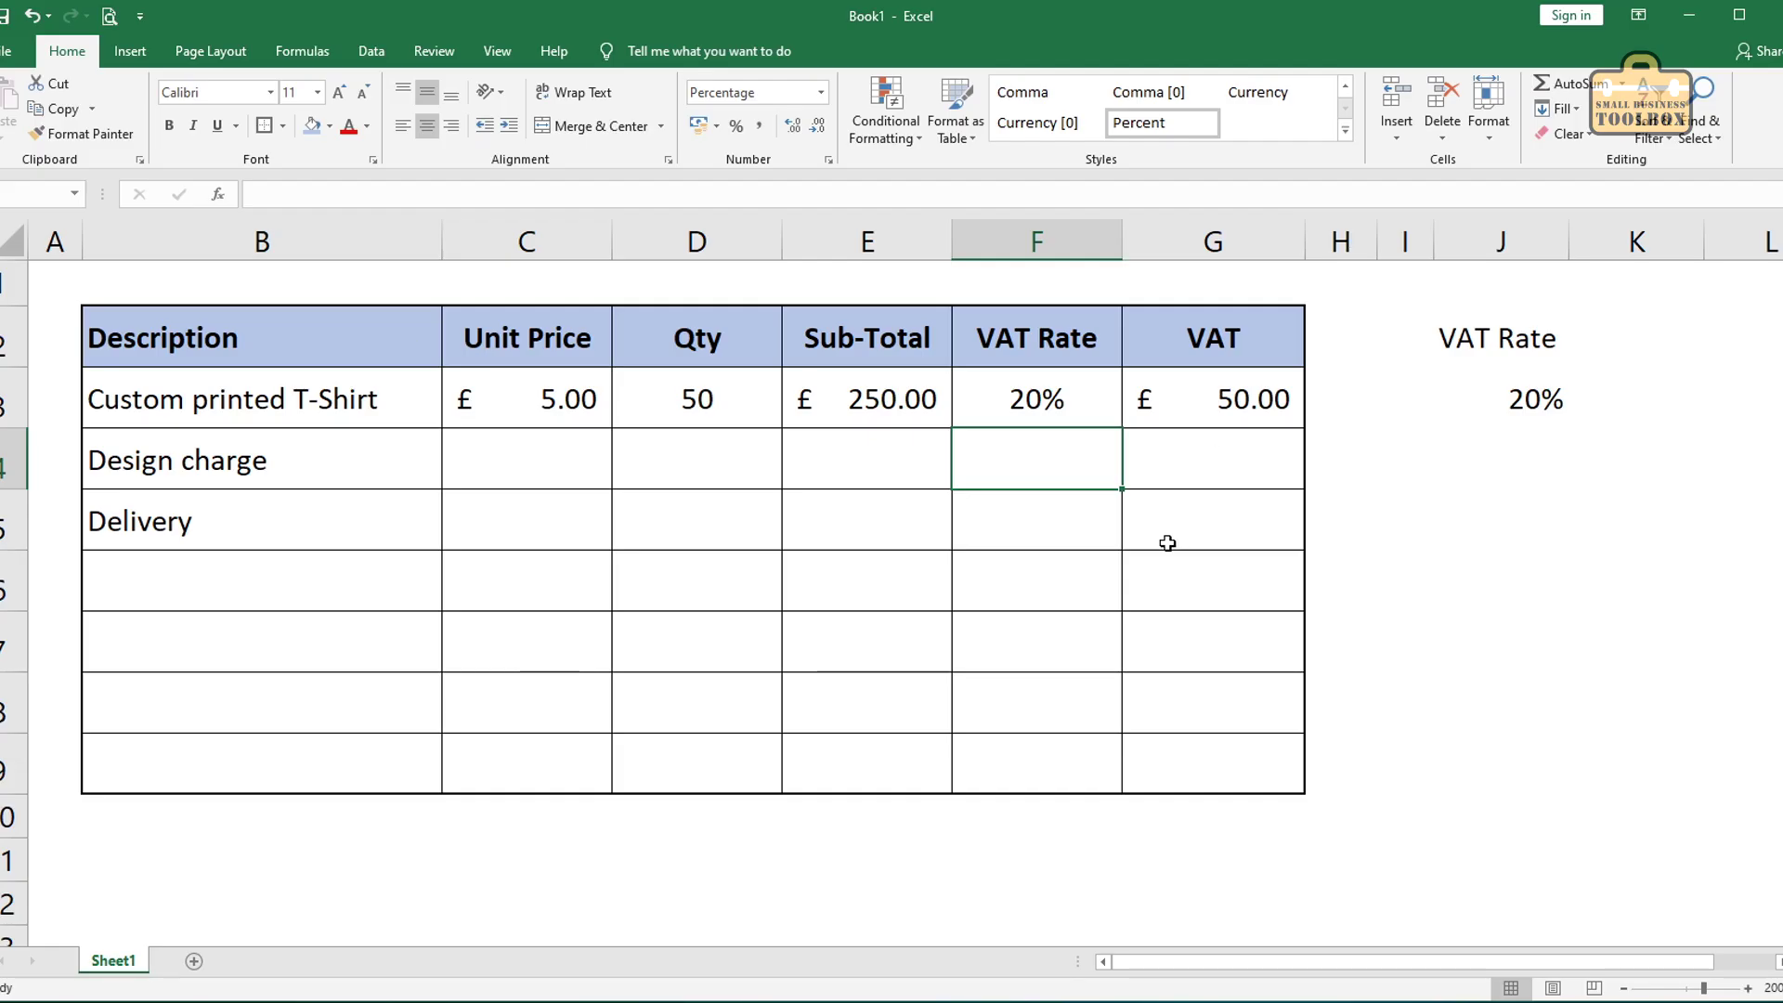
Step: Refill row 3's figures down to row 5 so all three VAT rates show 20%
drag(573, 402, 1295, 557)
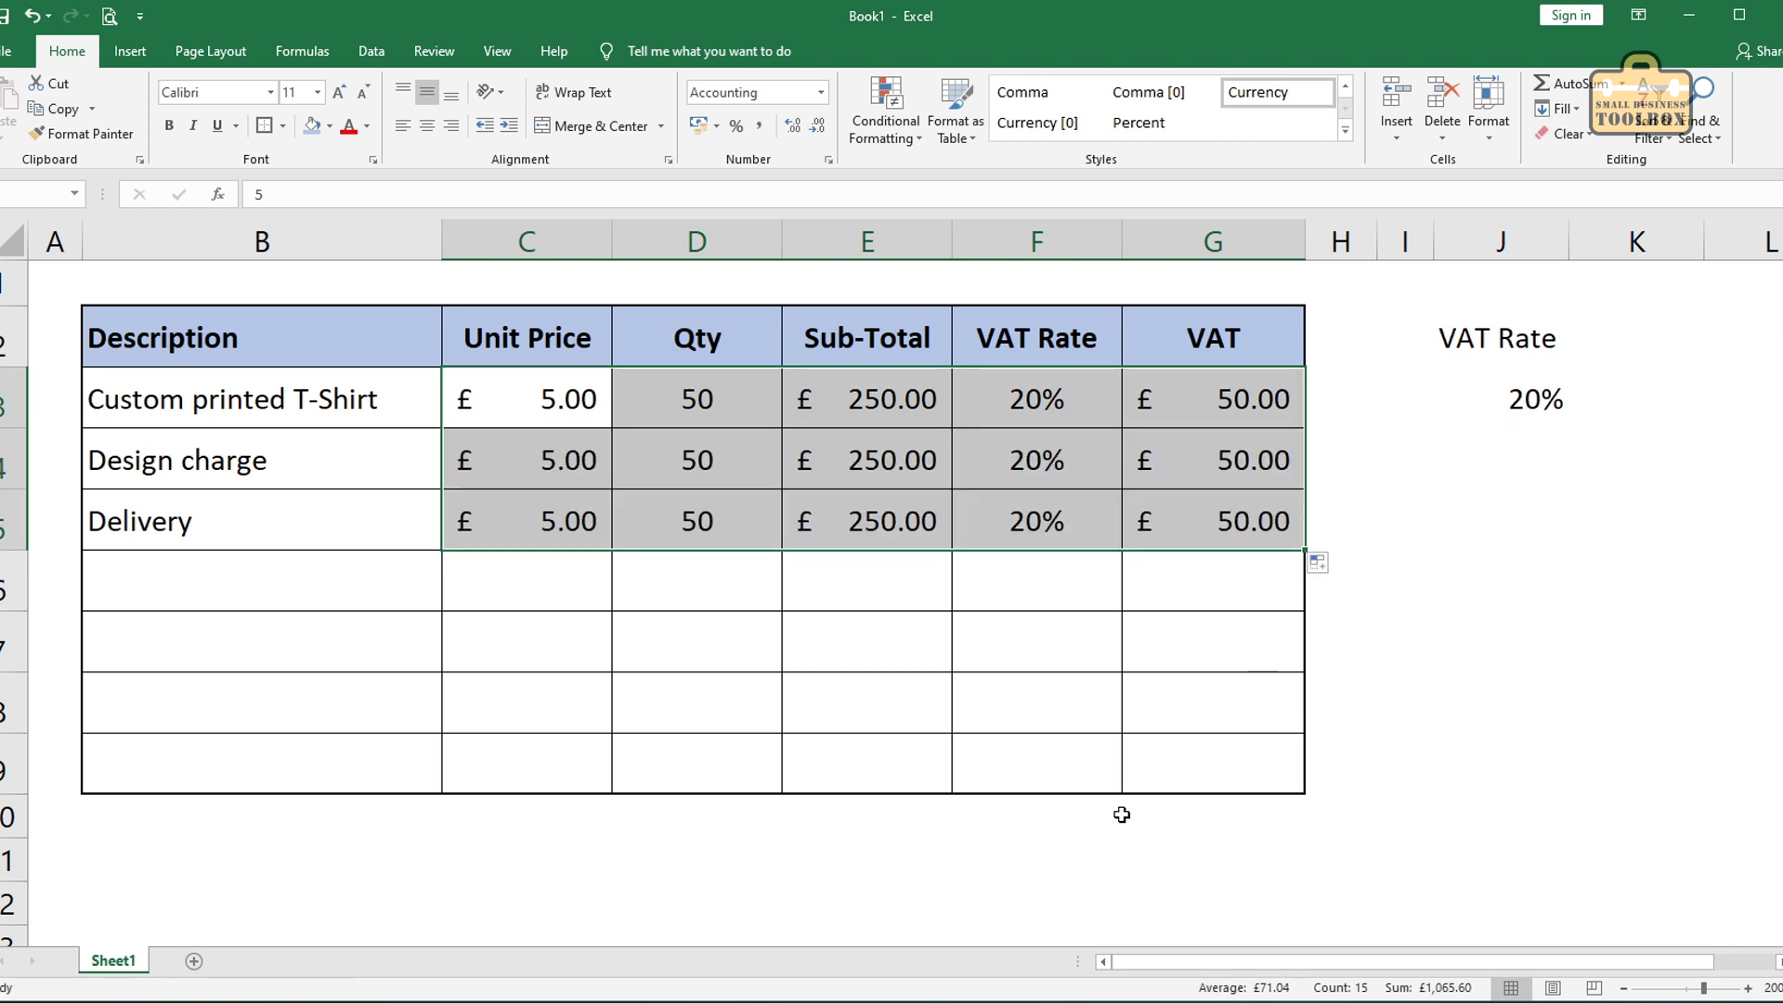
click(1043, 603)
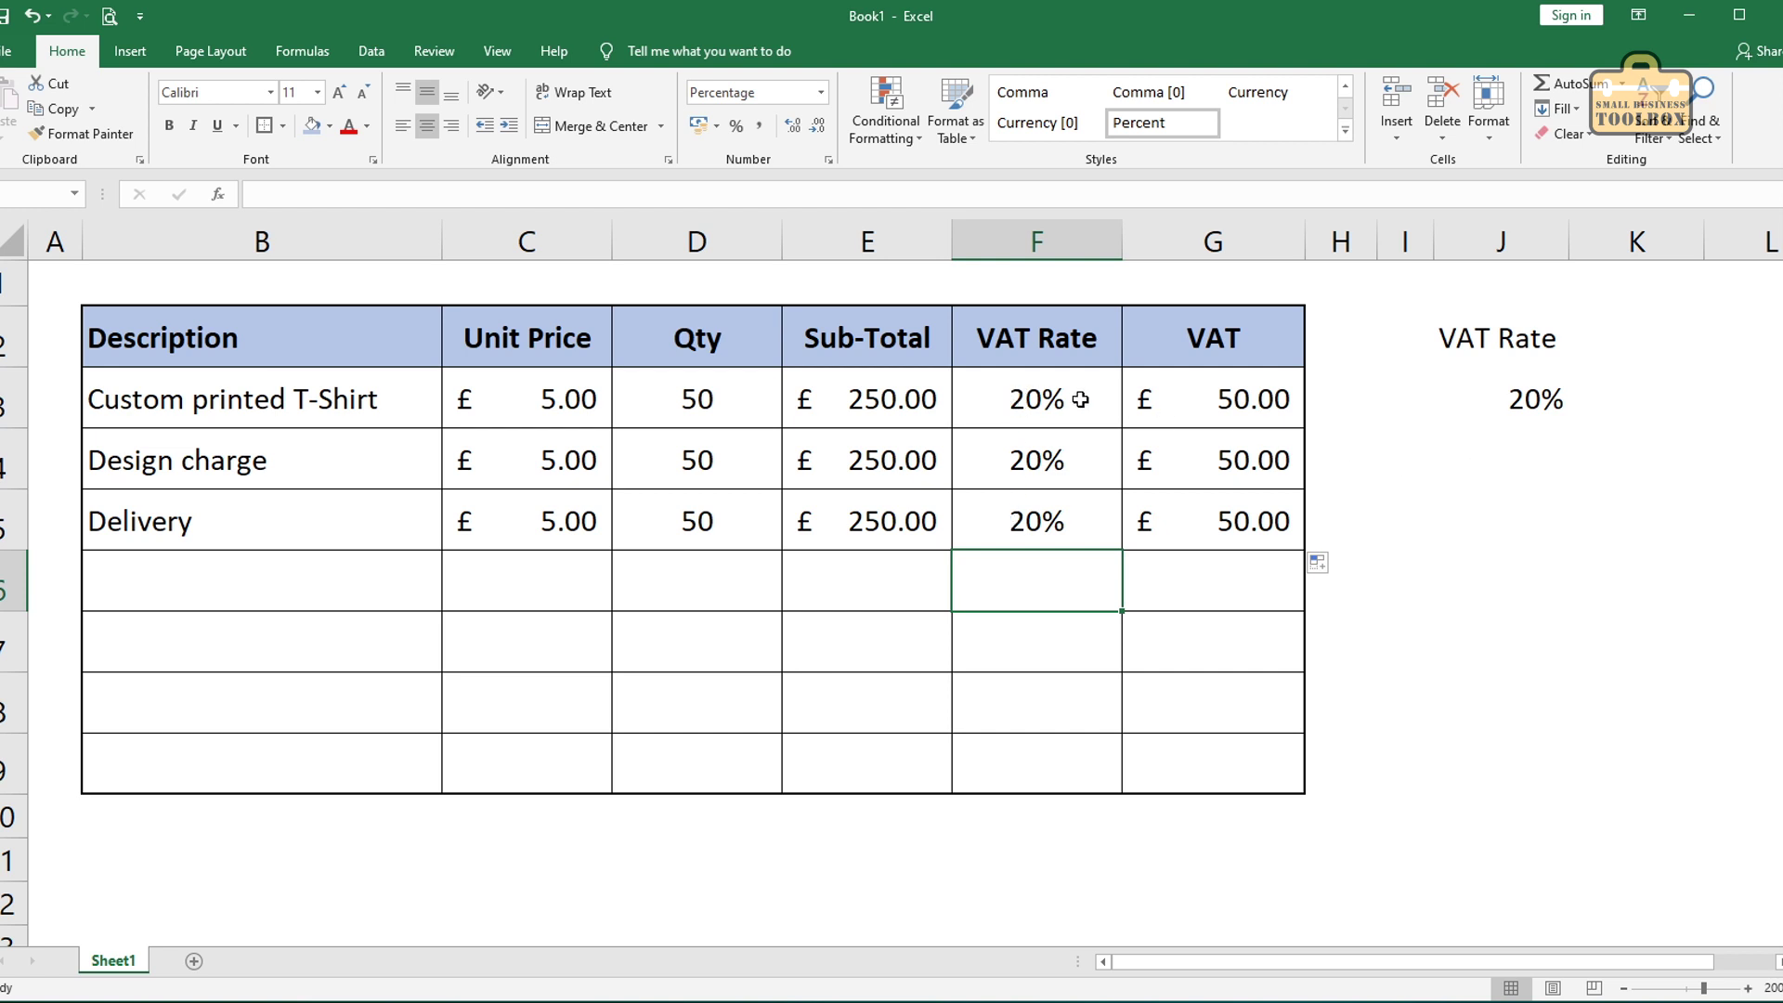
drag(1065, 408, 1063, 530)
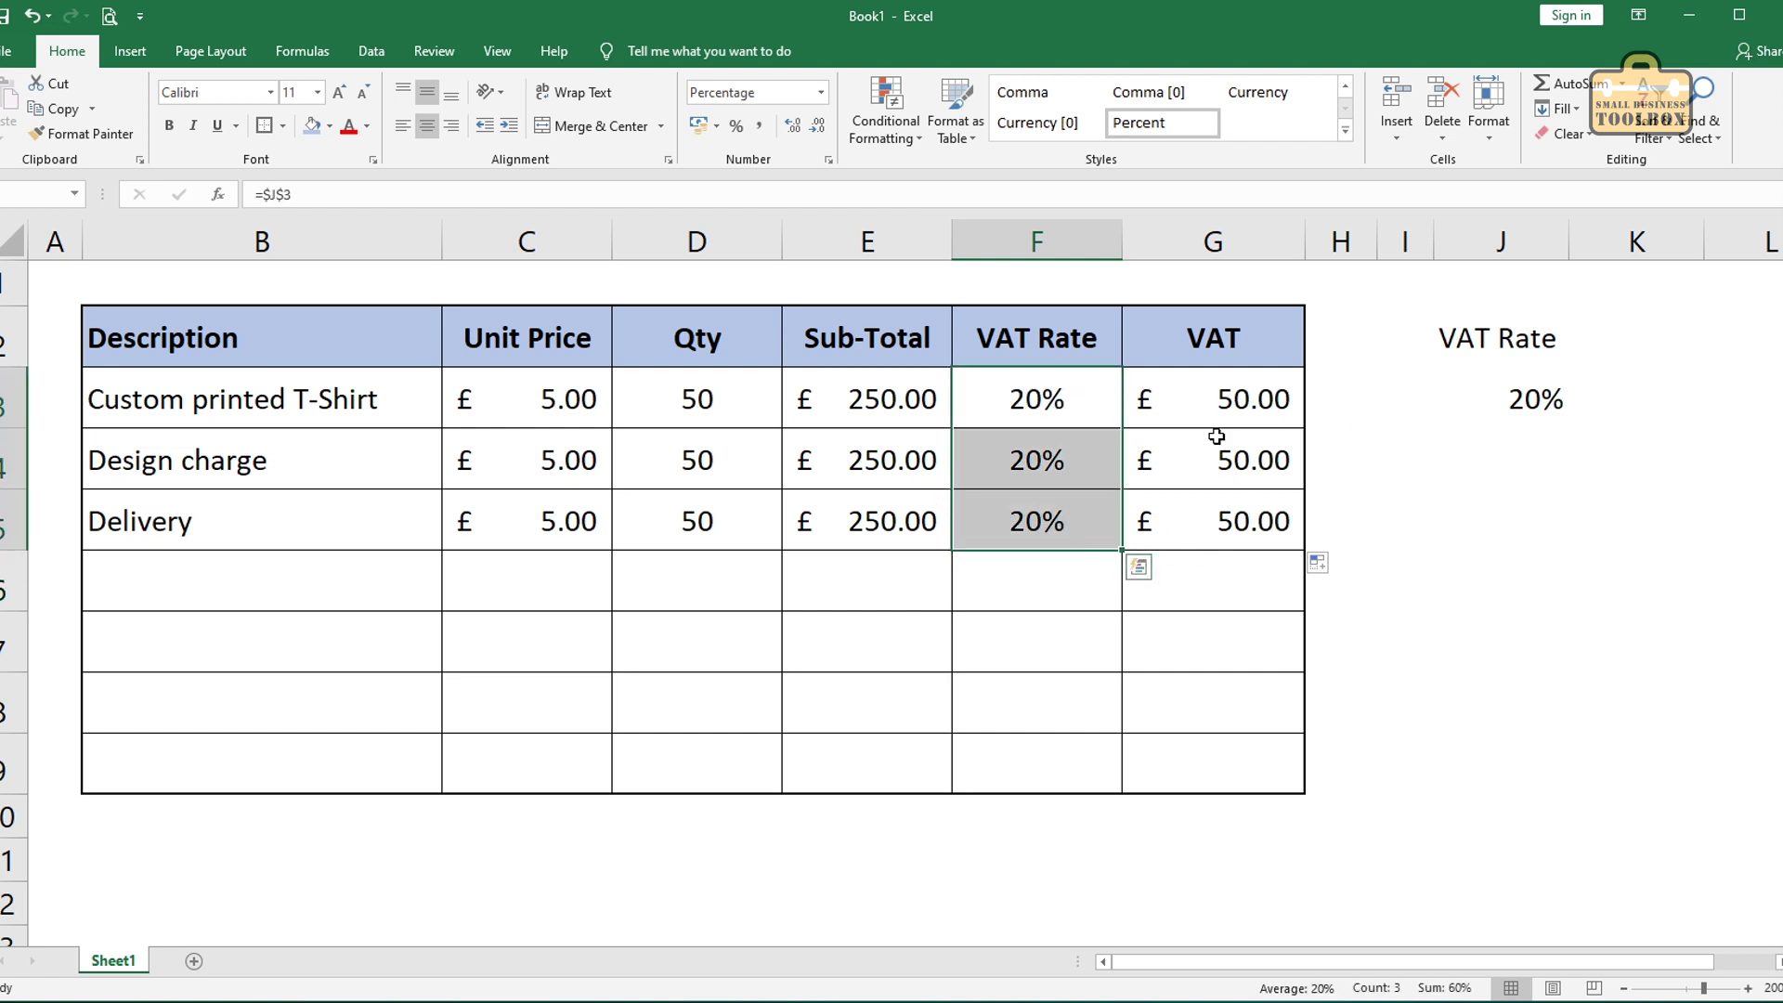
click(1122, 555)
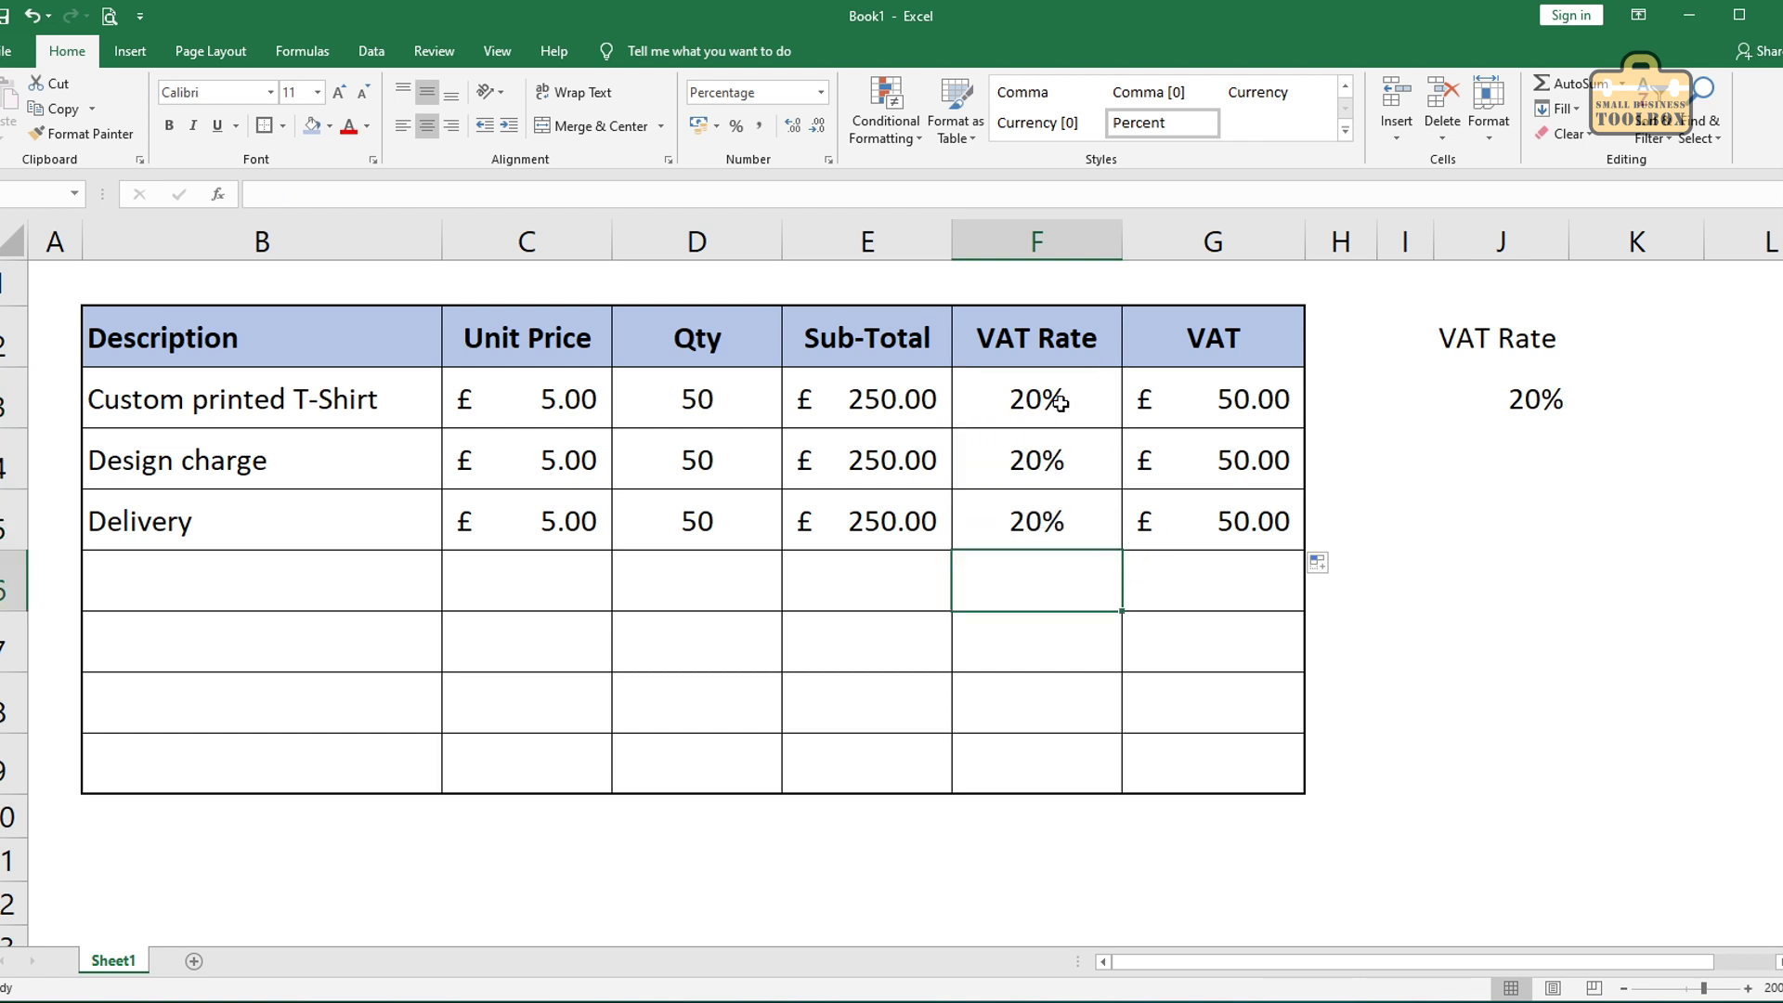
drag(1054, 401, 1240, 548)
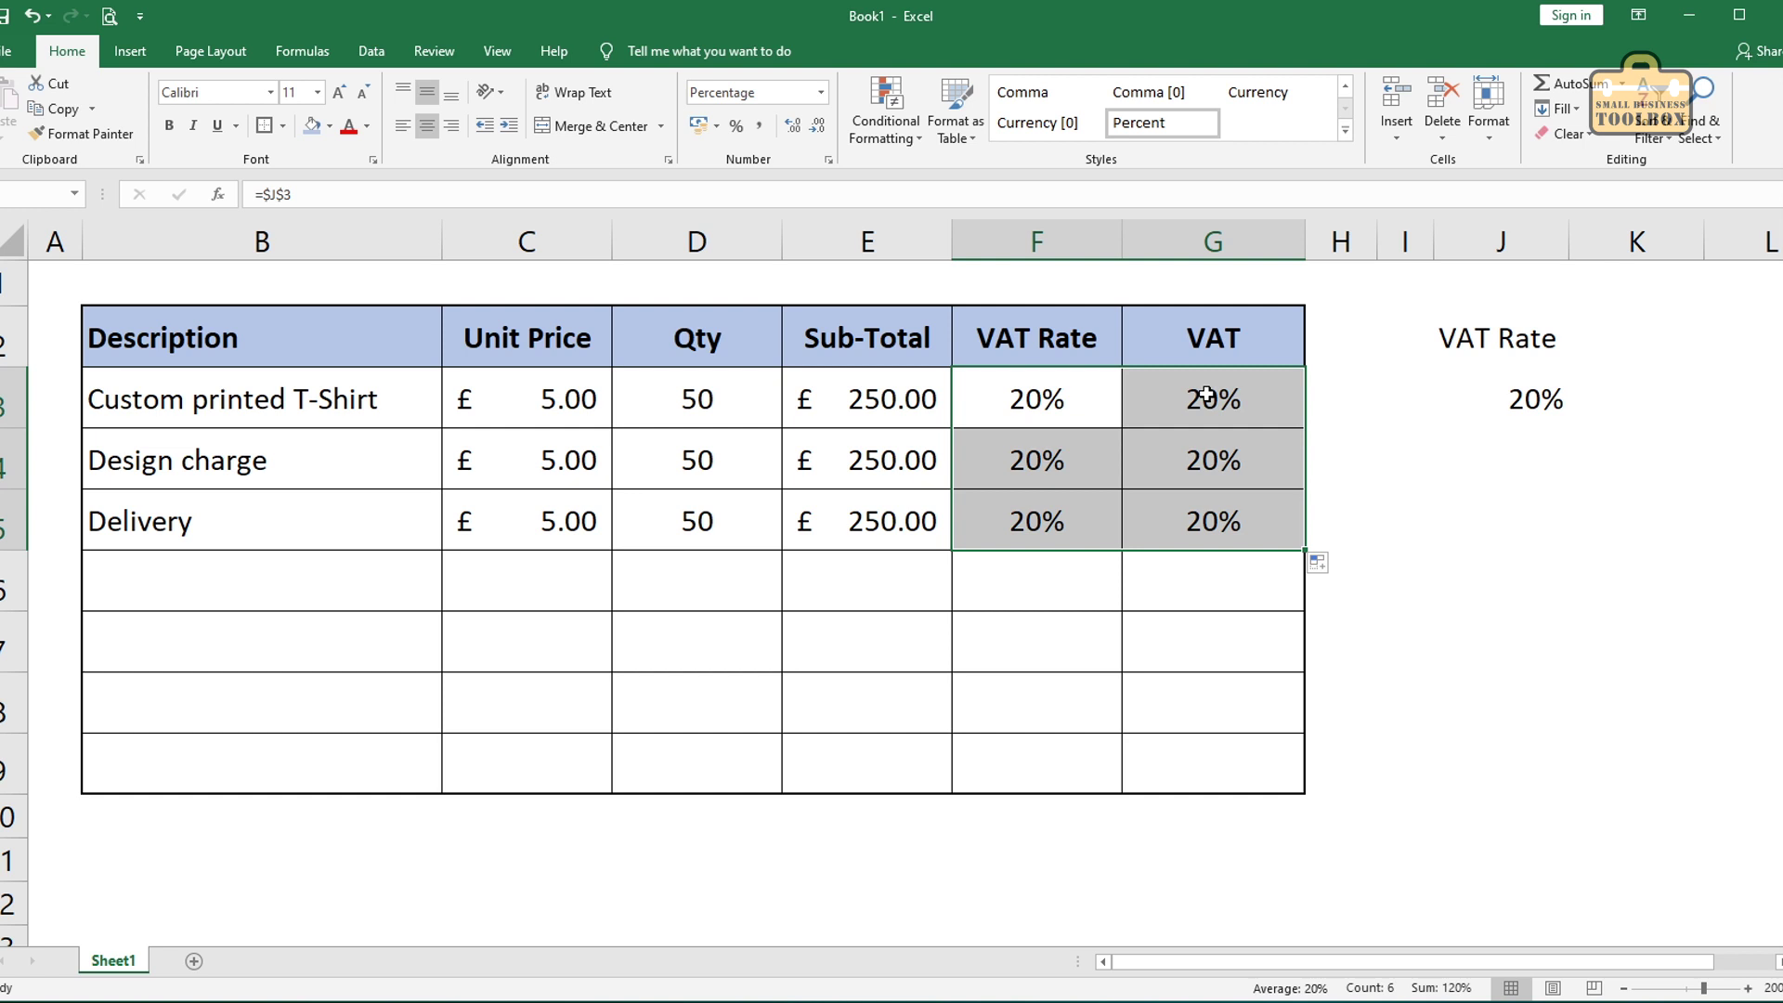
click(1054, 397)
click(1051, 461)
click(1043, 517)
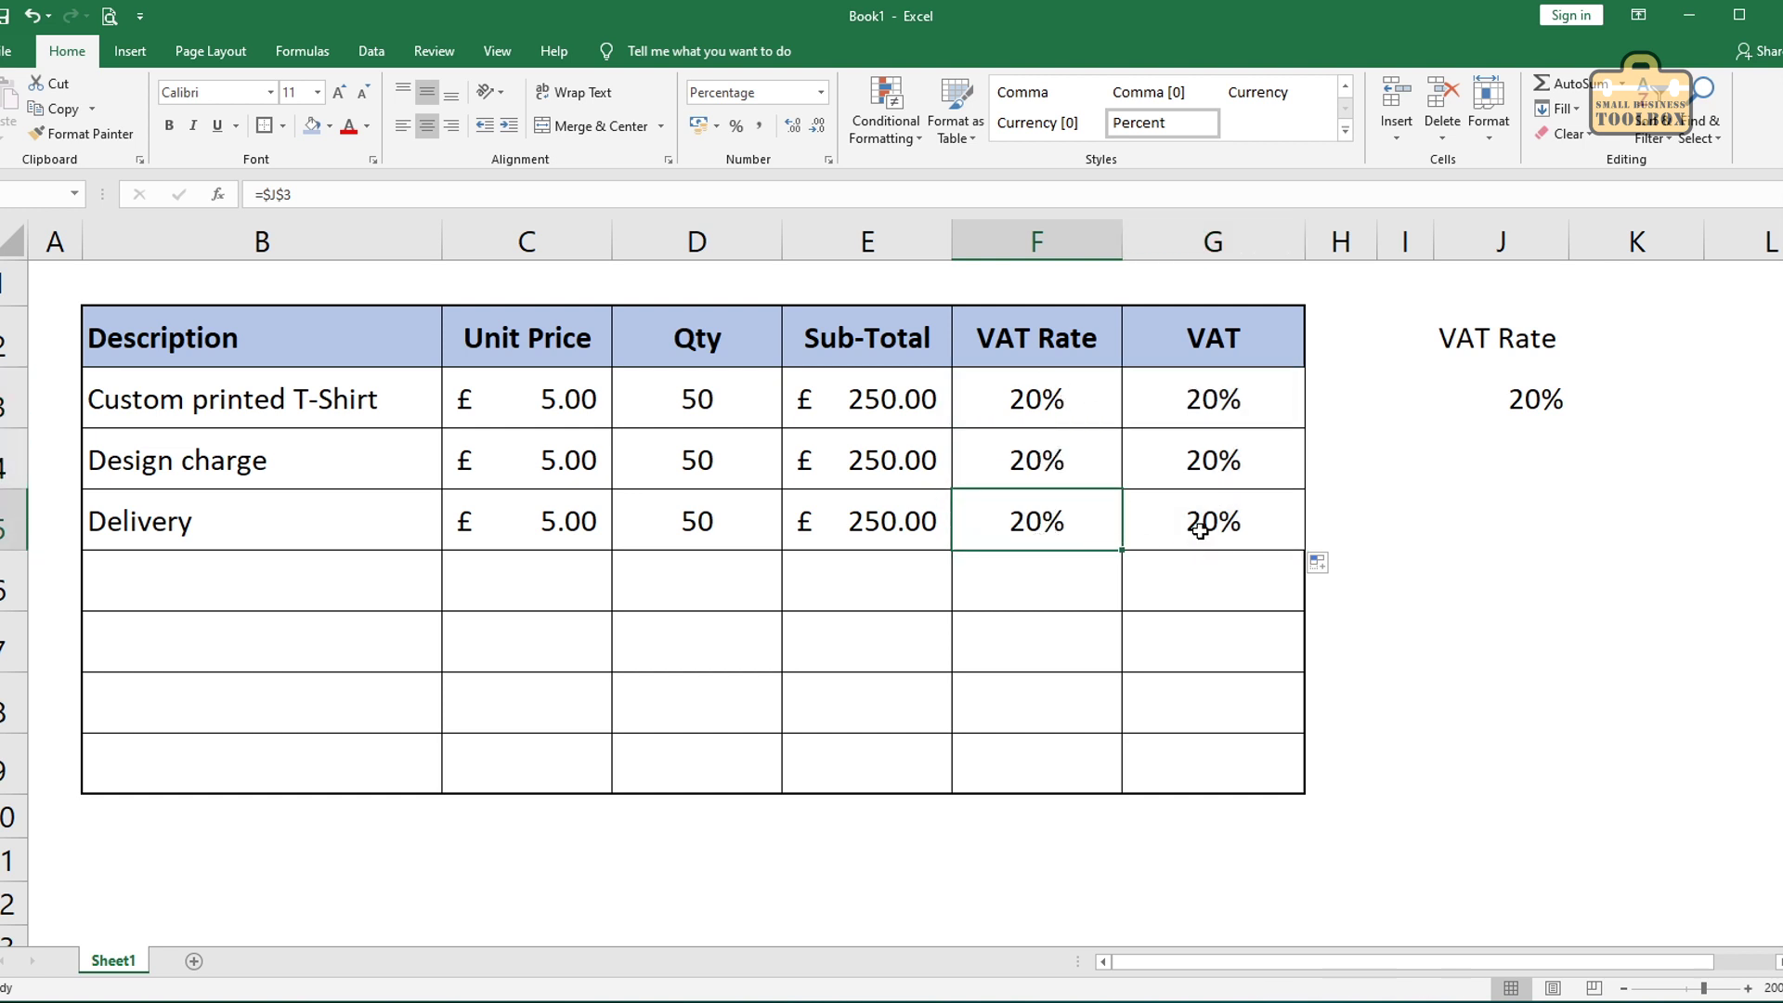
click(1199, 531)
click(1202, 455)
click(1206, 400)
click(1043, 395)
click(1034, 464)
click(1083, 535)
click(1204, 526)
click(1207, 459)
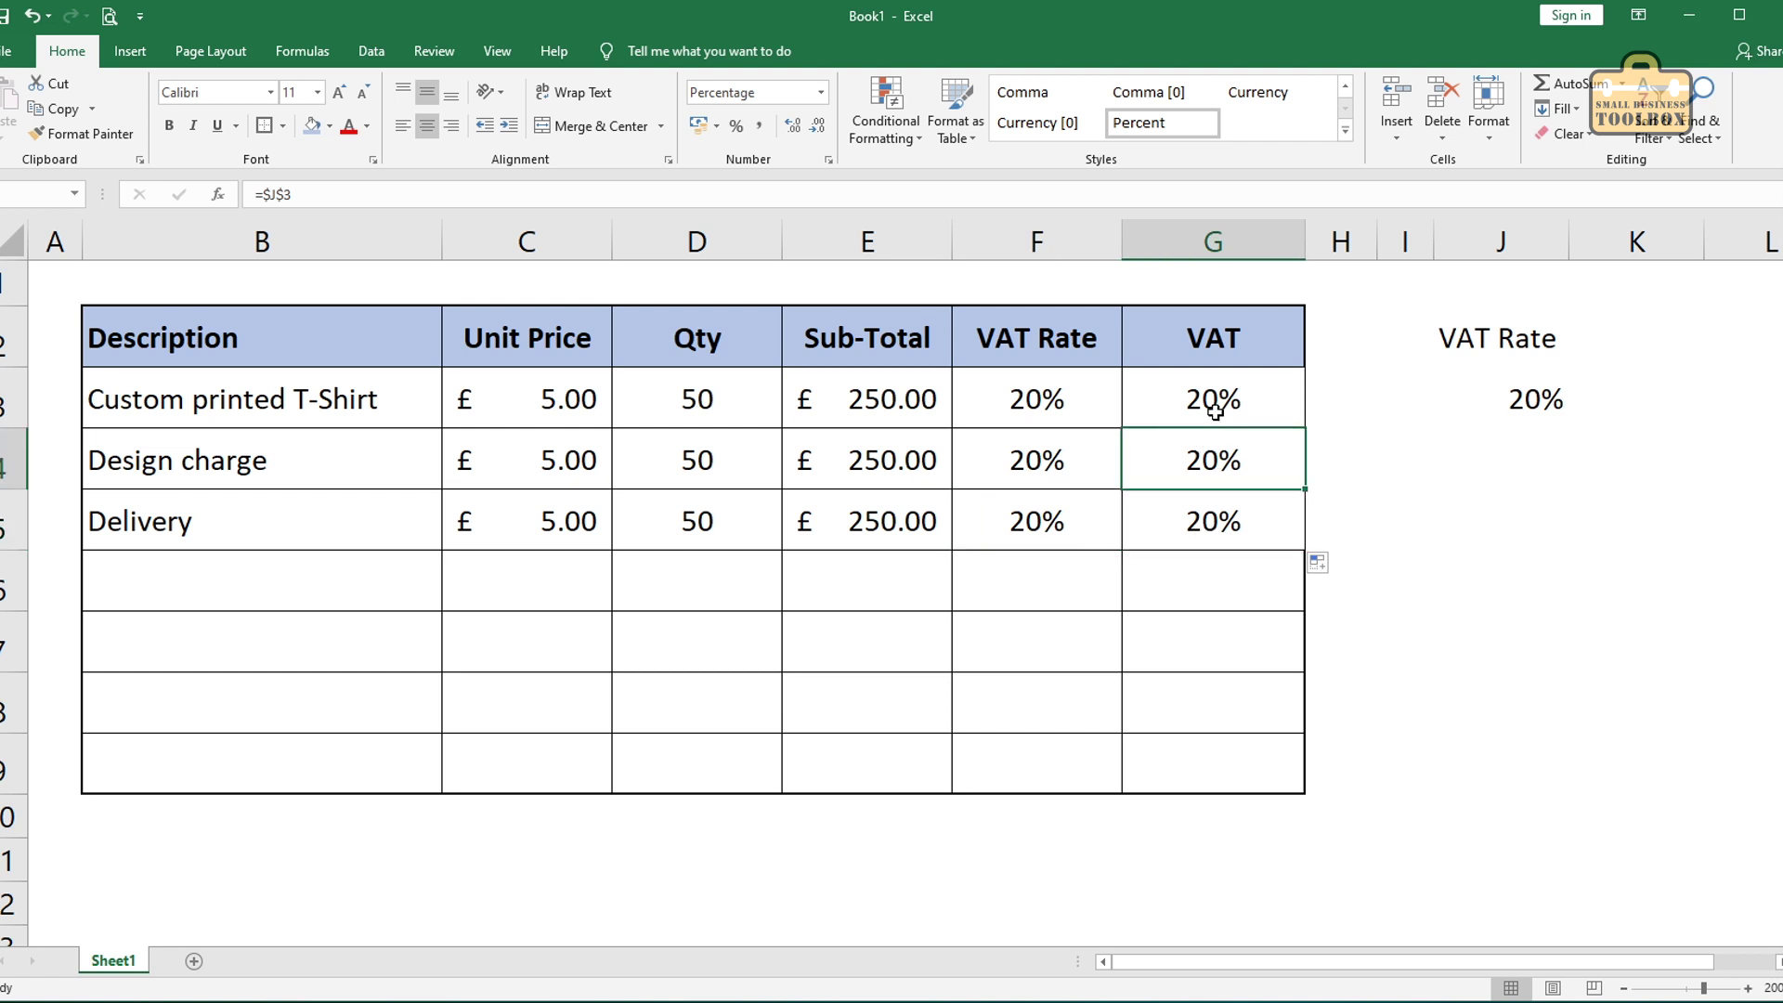
click(1206, 402)
click(1049, 398)
click(1142, 445)
click(1226, 388)
click(1114, 410)
click(1541, 401)
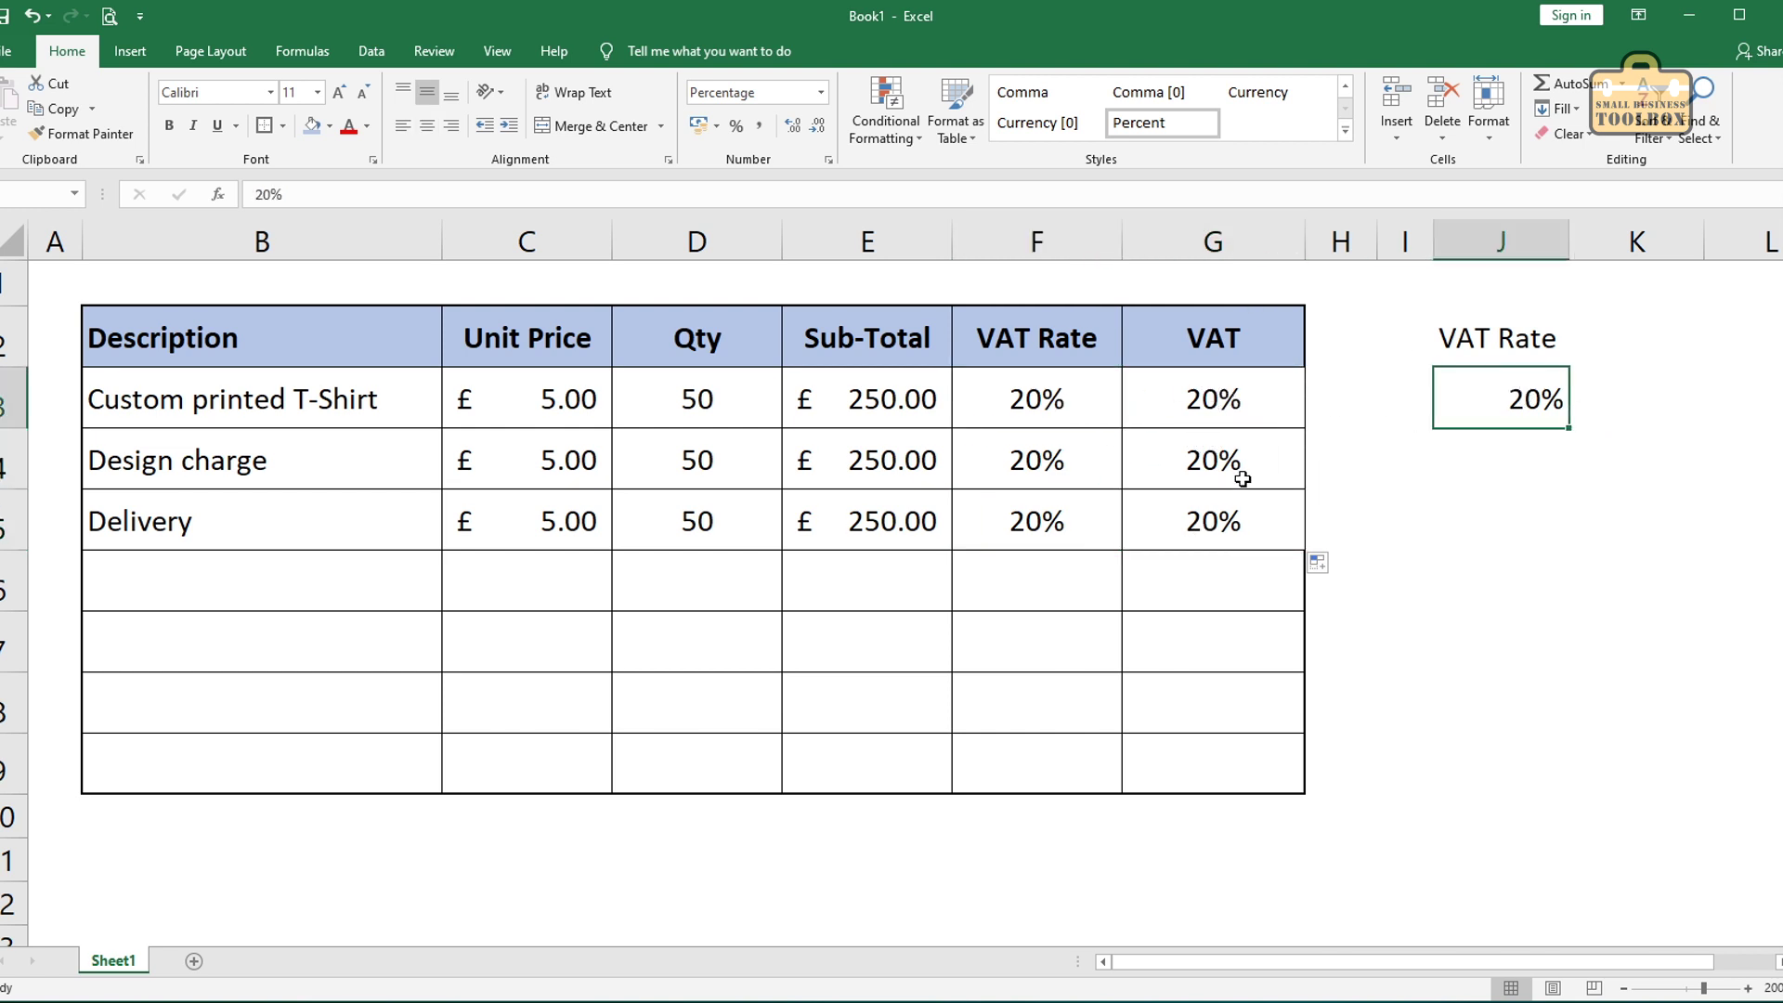
key(ctrl+z)
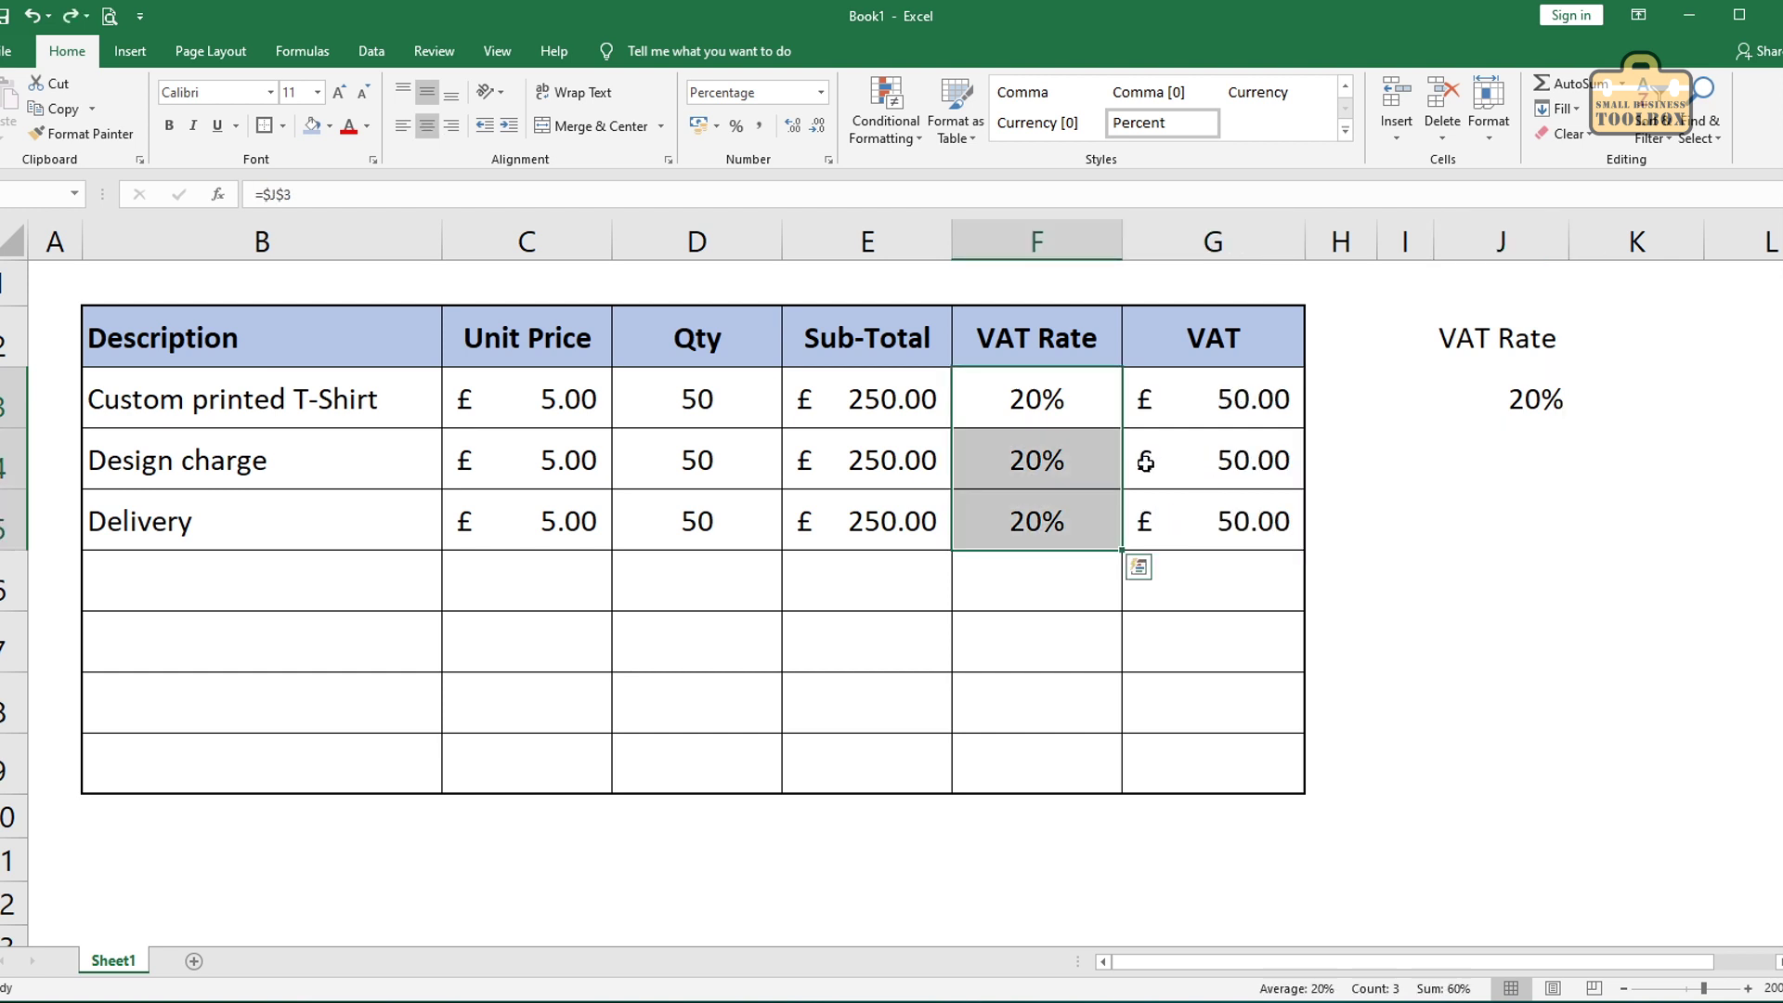
Step: Clear the copied figures from the Design charge and Delivery rows (C4:G5)
click(1039, 409)
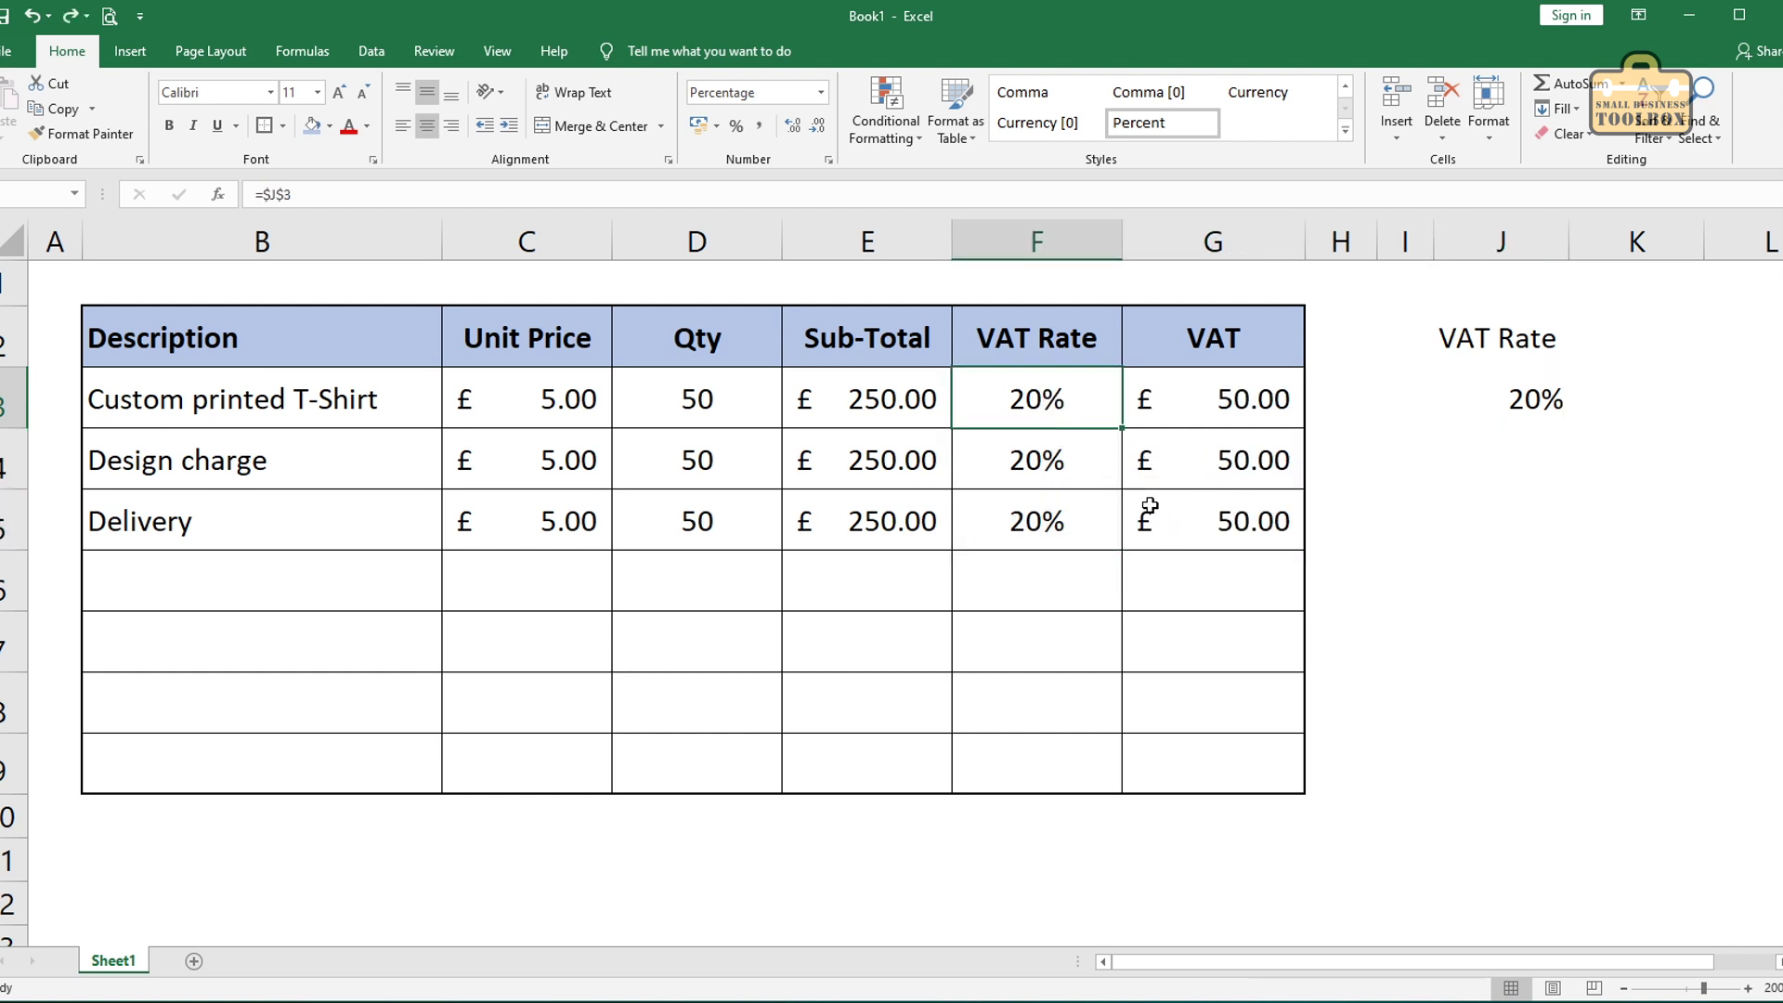
drag(1222, 541, 596, 465)
key(Delete)
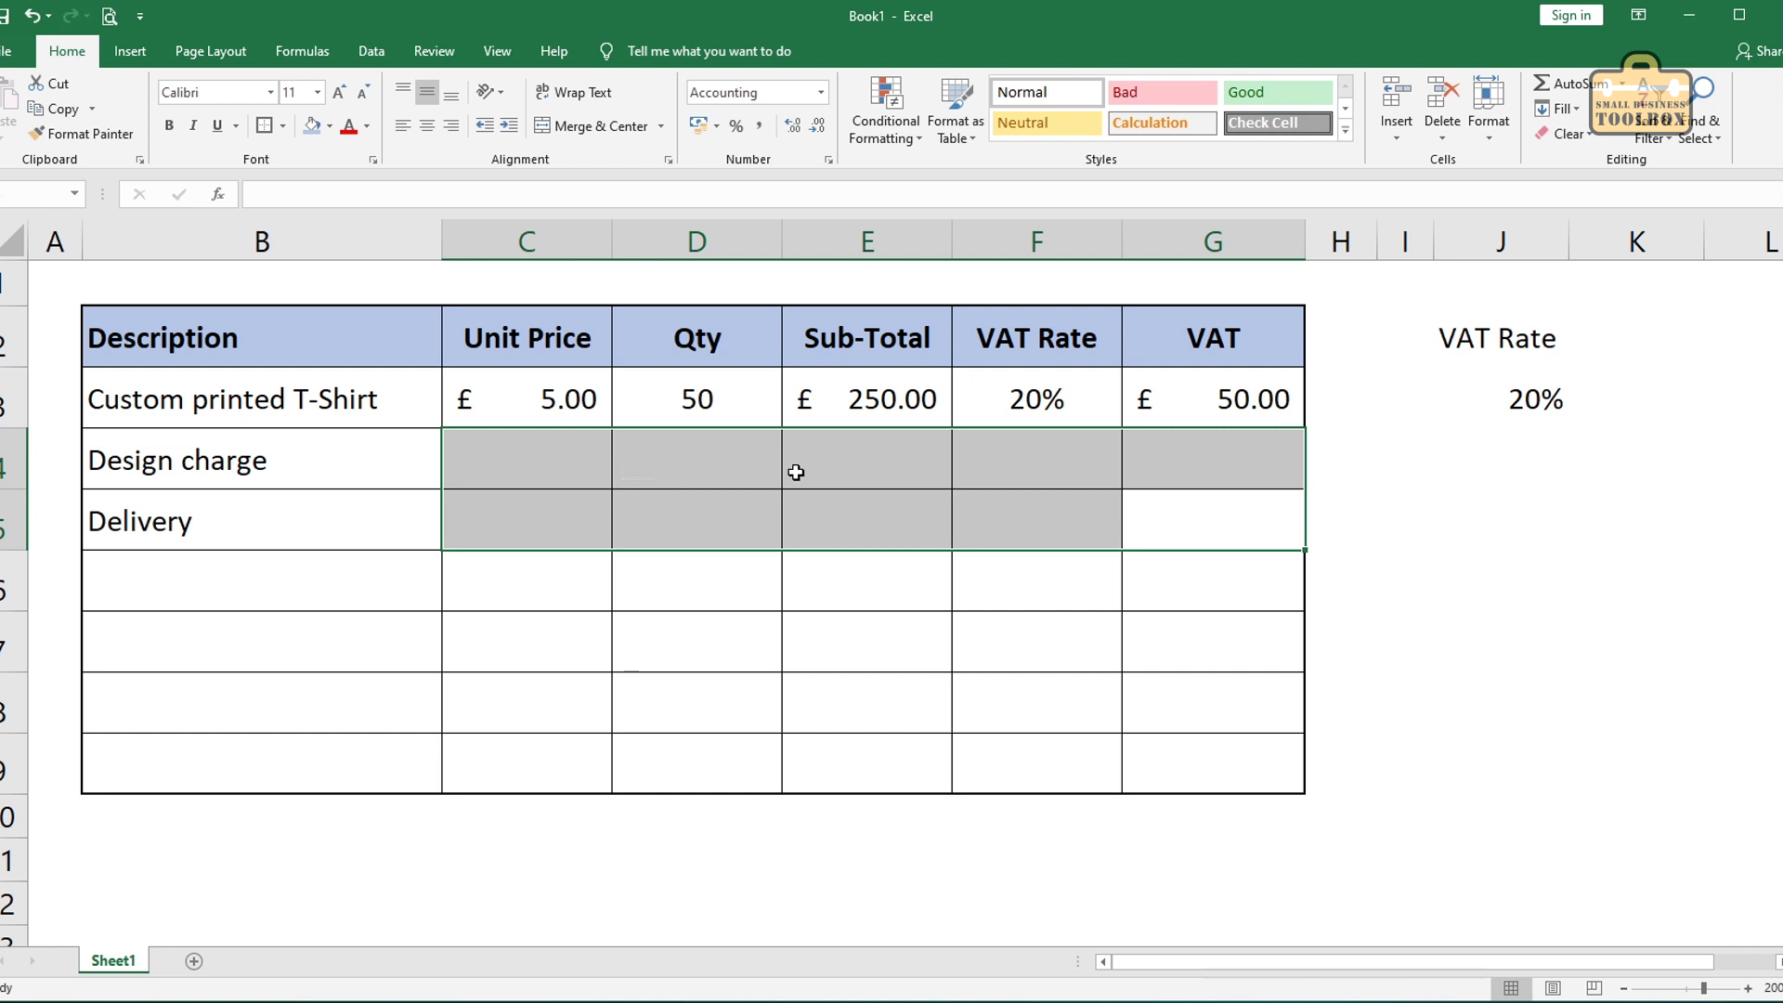
Step: Change F3's VAT Rate formula to =J$3, locking only the row, and fill row 3 down
click(1054, 397)
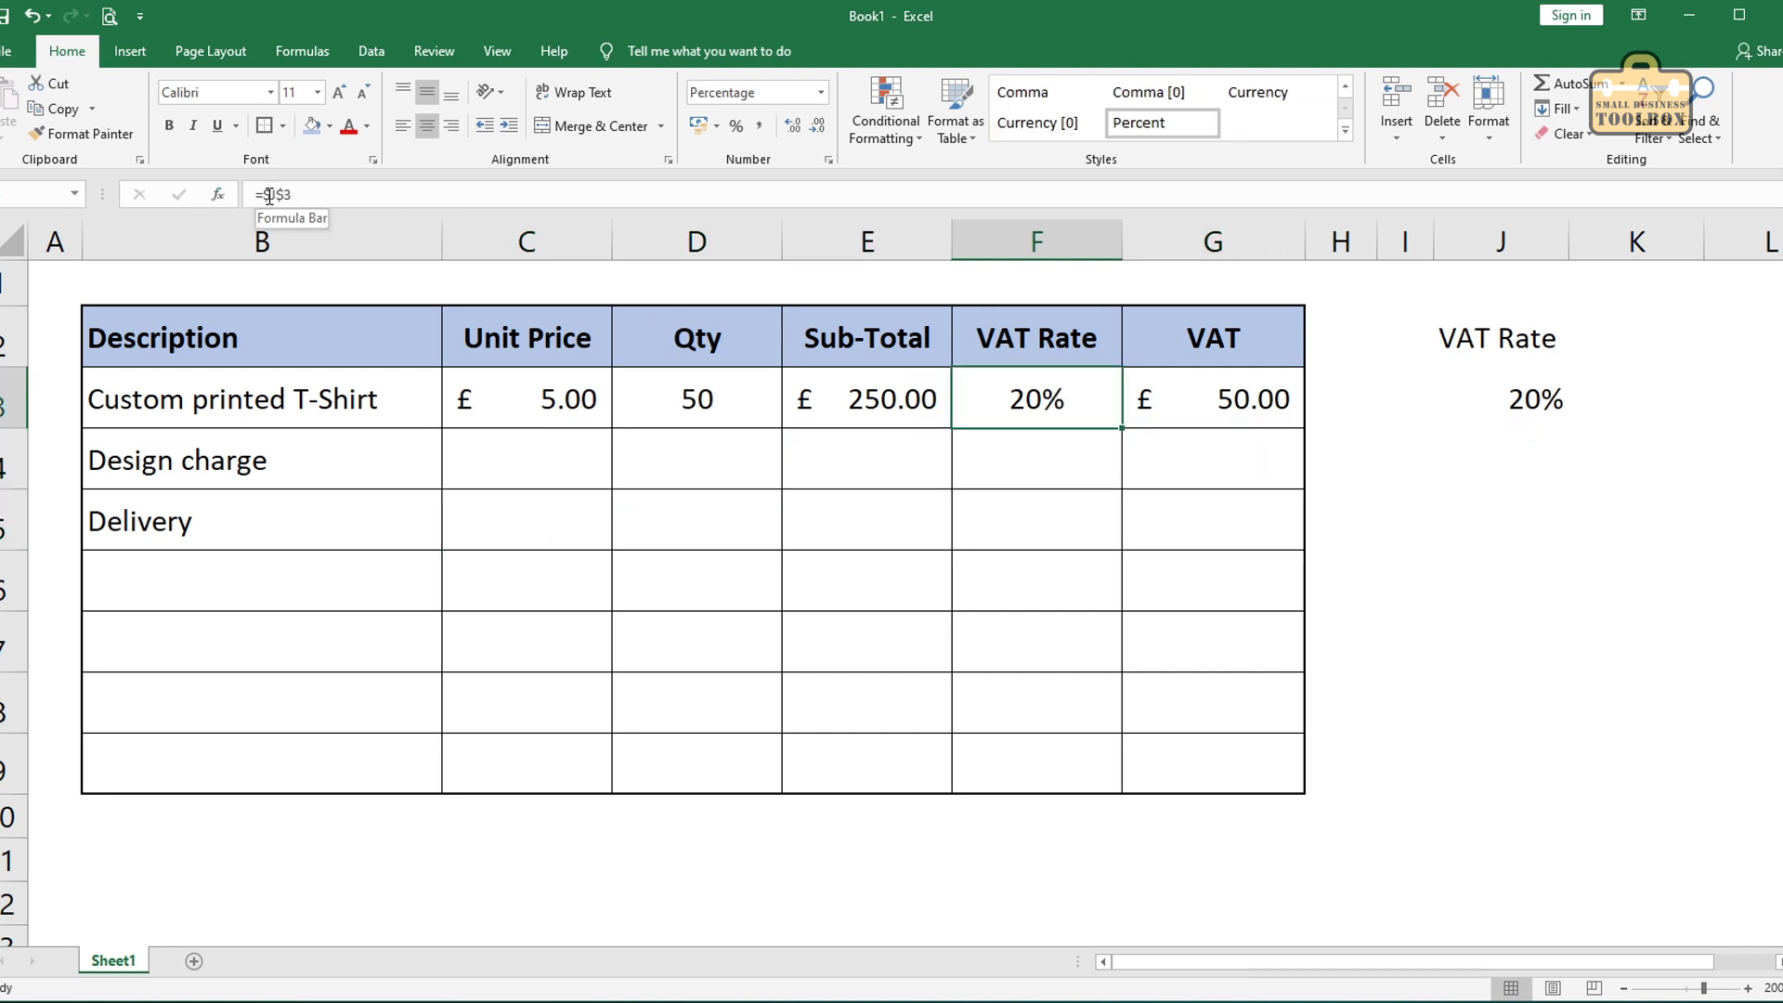
click(267, 192)
key(BackSpace)
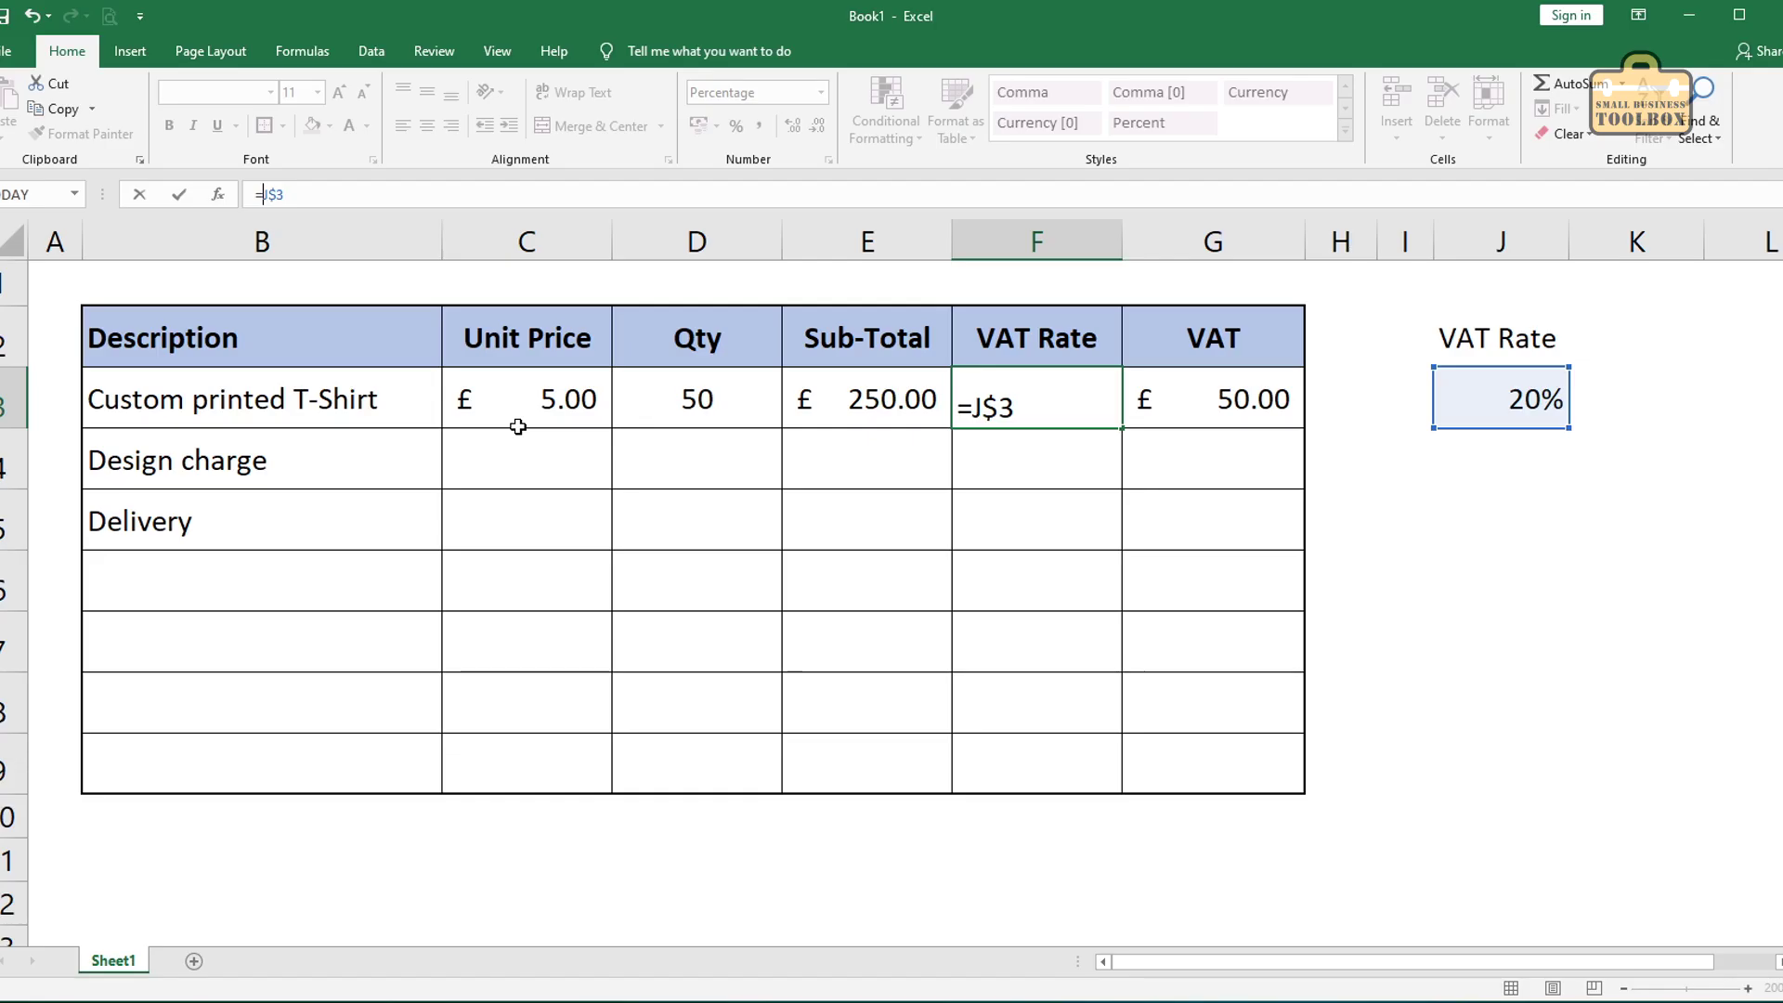
key(Return)
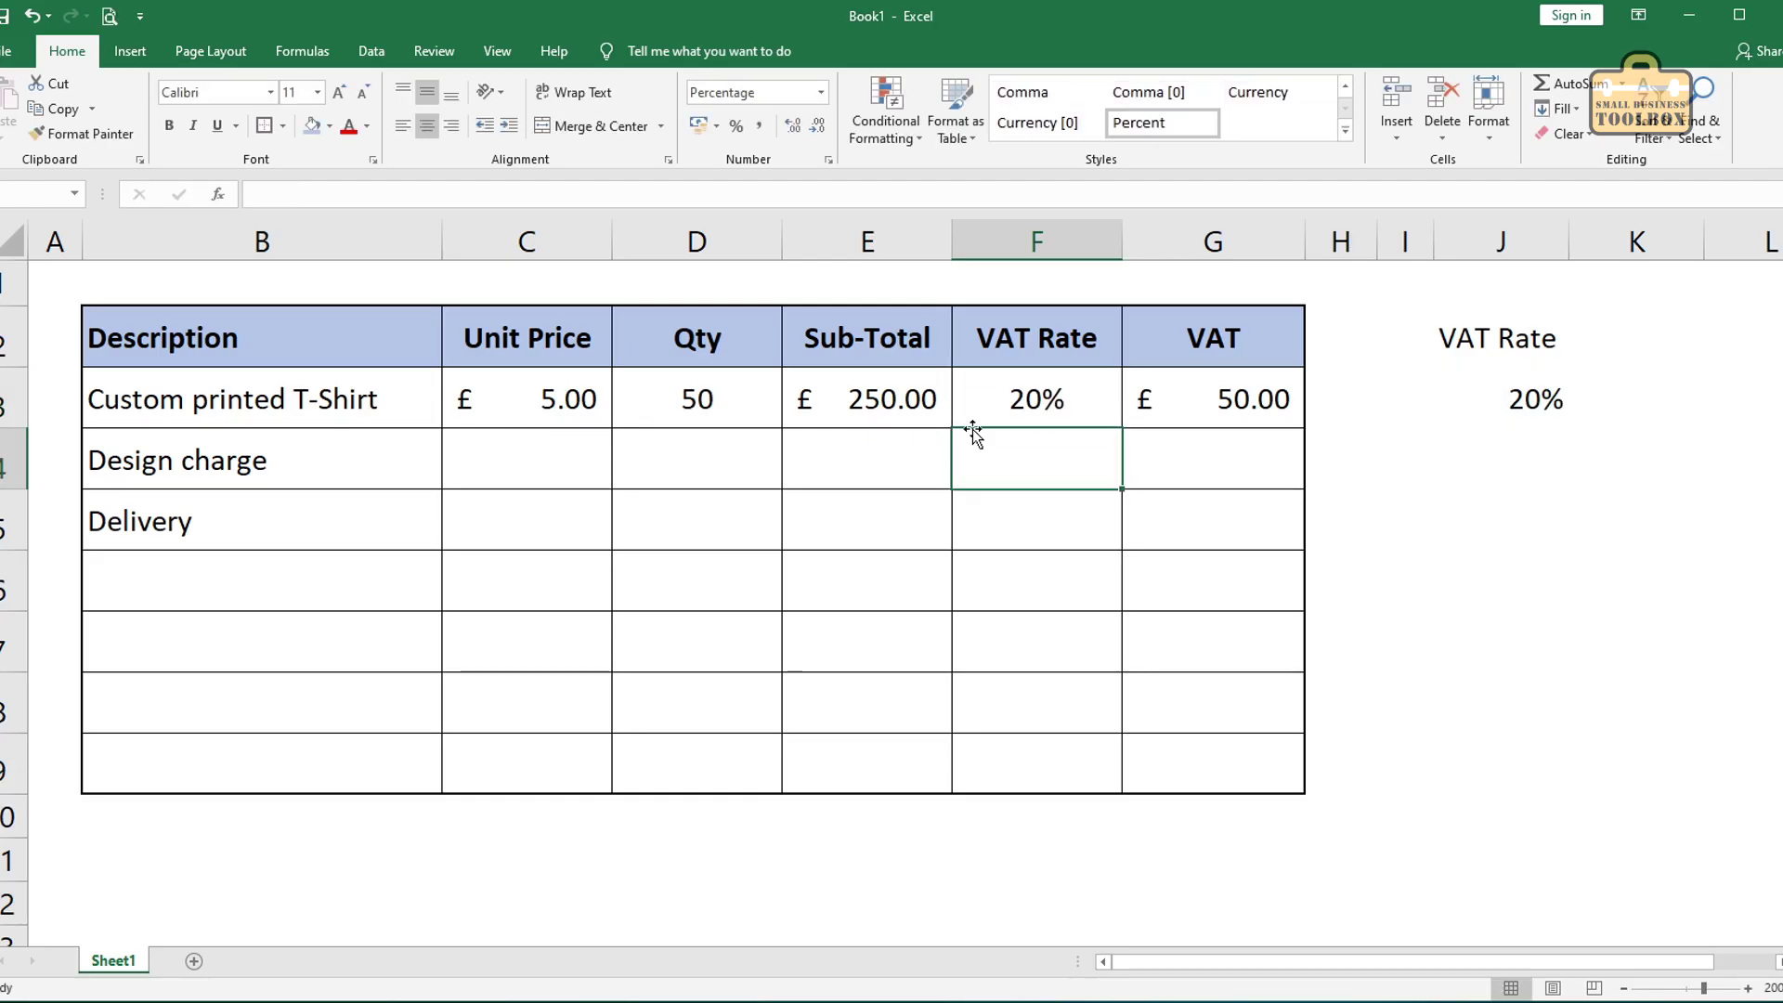
drag(569, 398, 1303, 548)
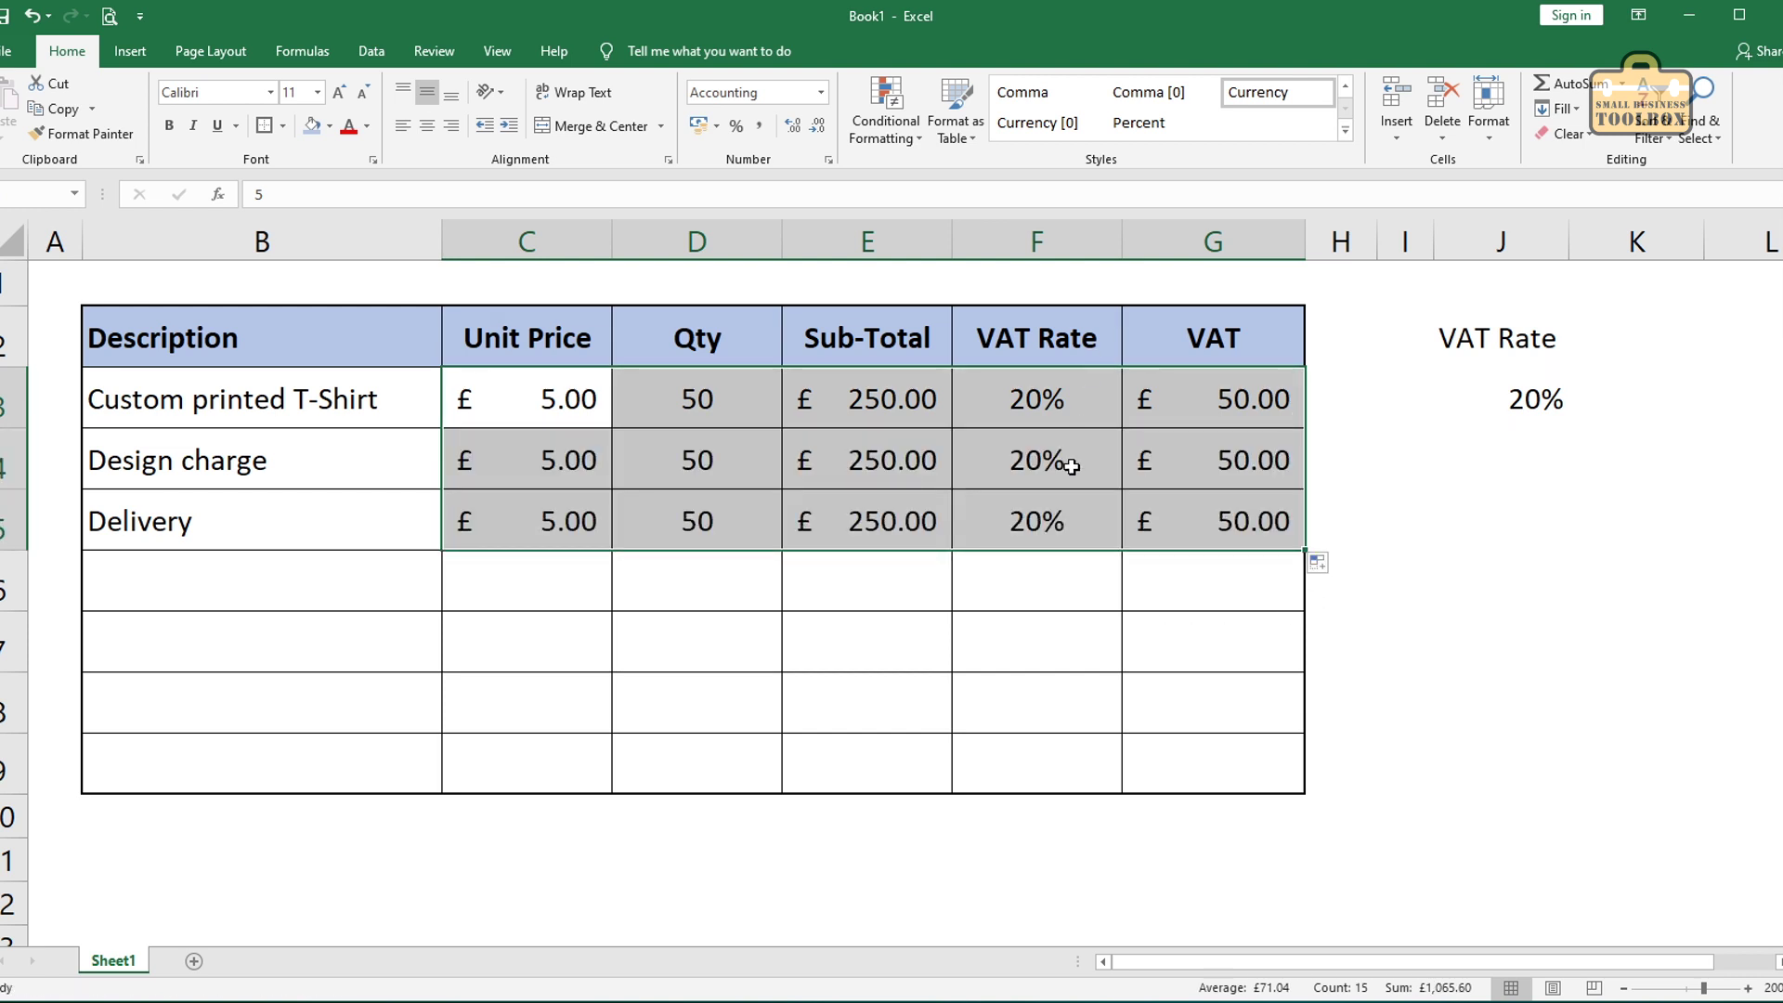
Step: Copy the F3:F5 VAT Rate formulas into column G, where they reference empty K3 and show 0%
click(1110, 467)
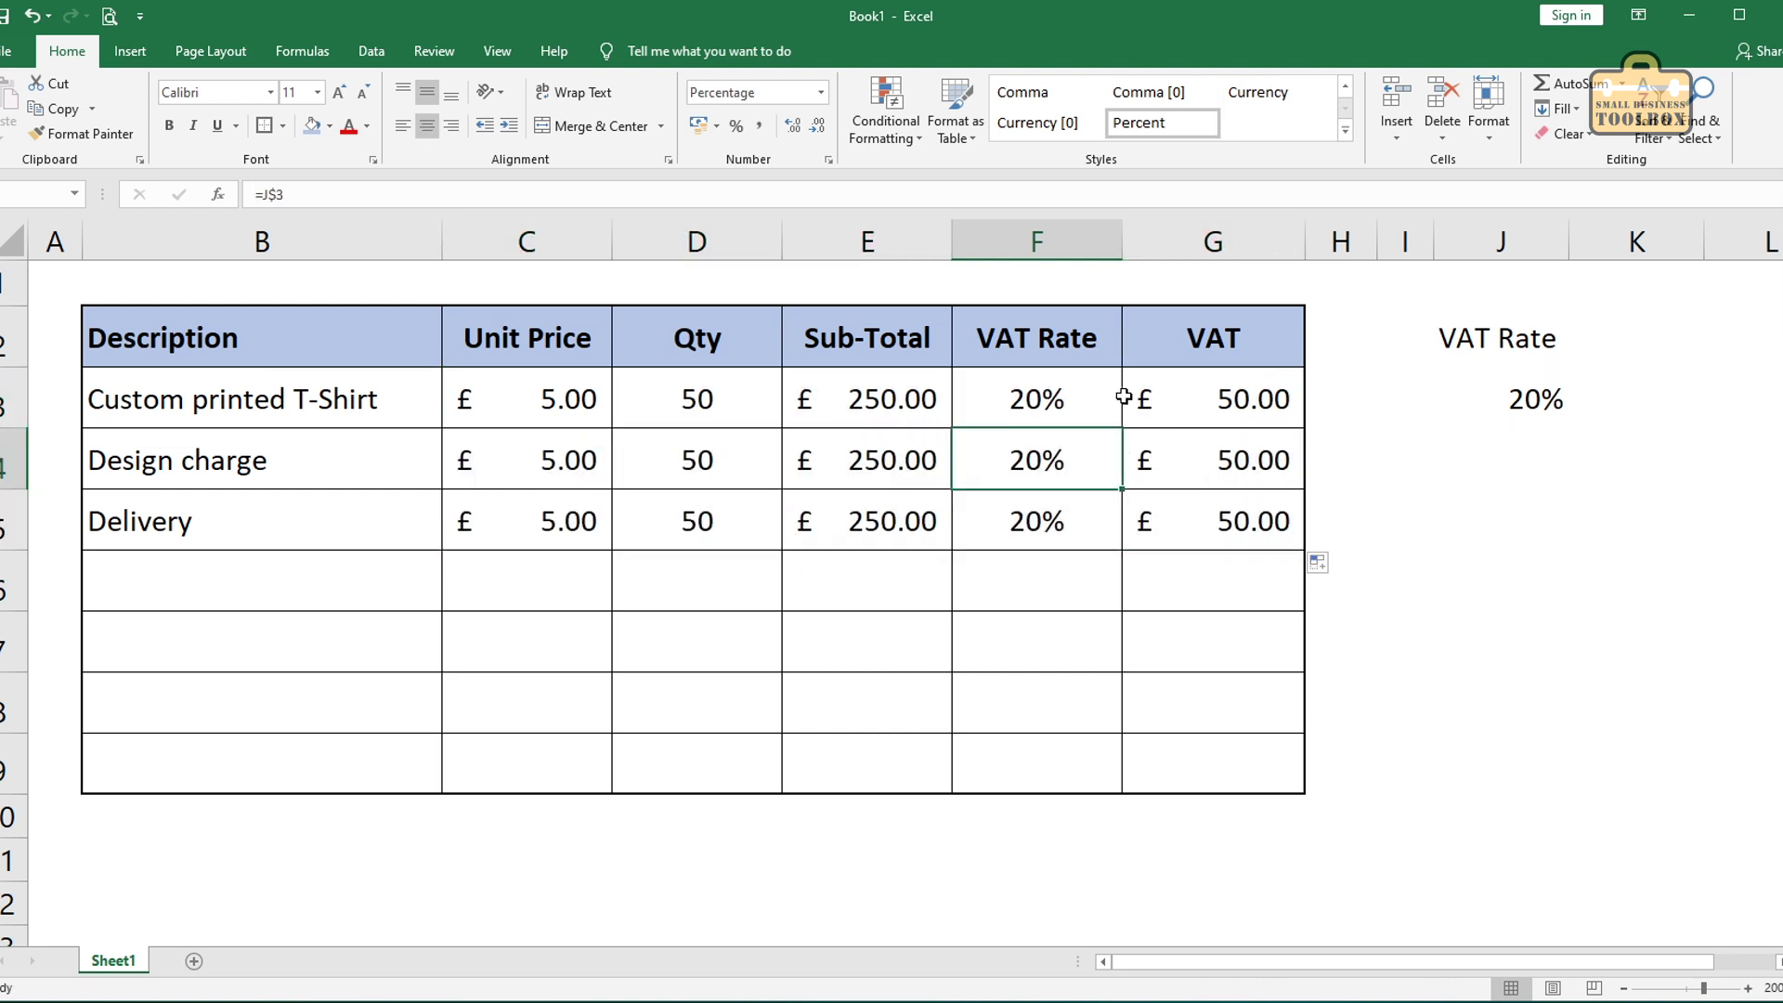
drag(1065, 398, 1059, 533)
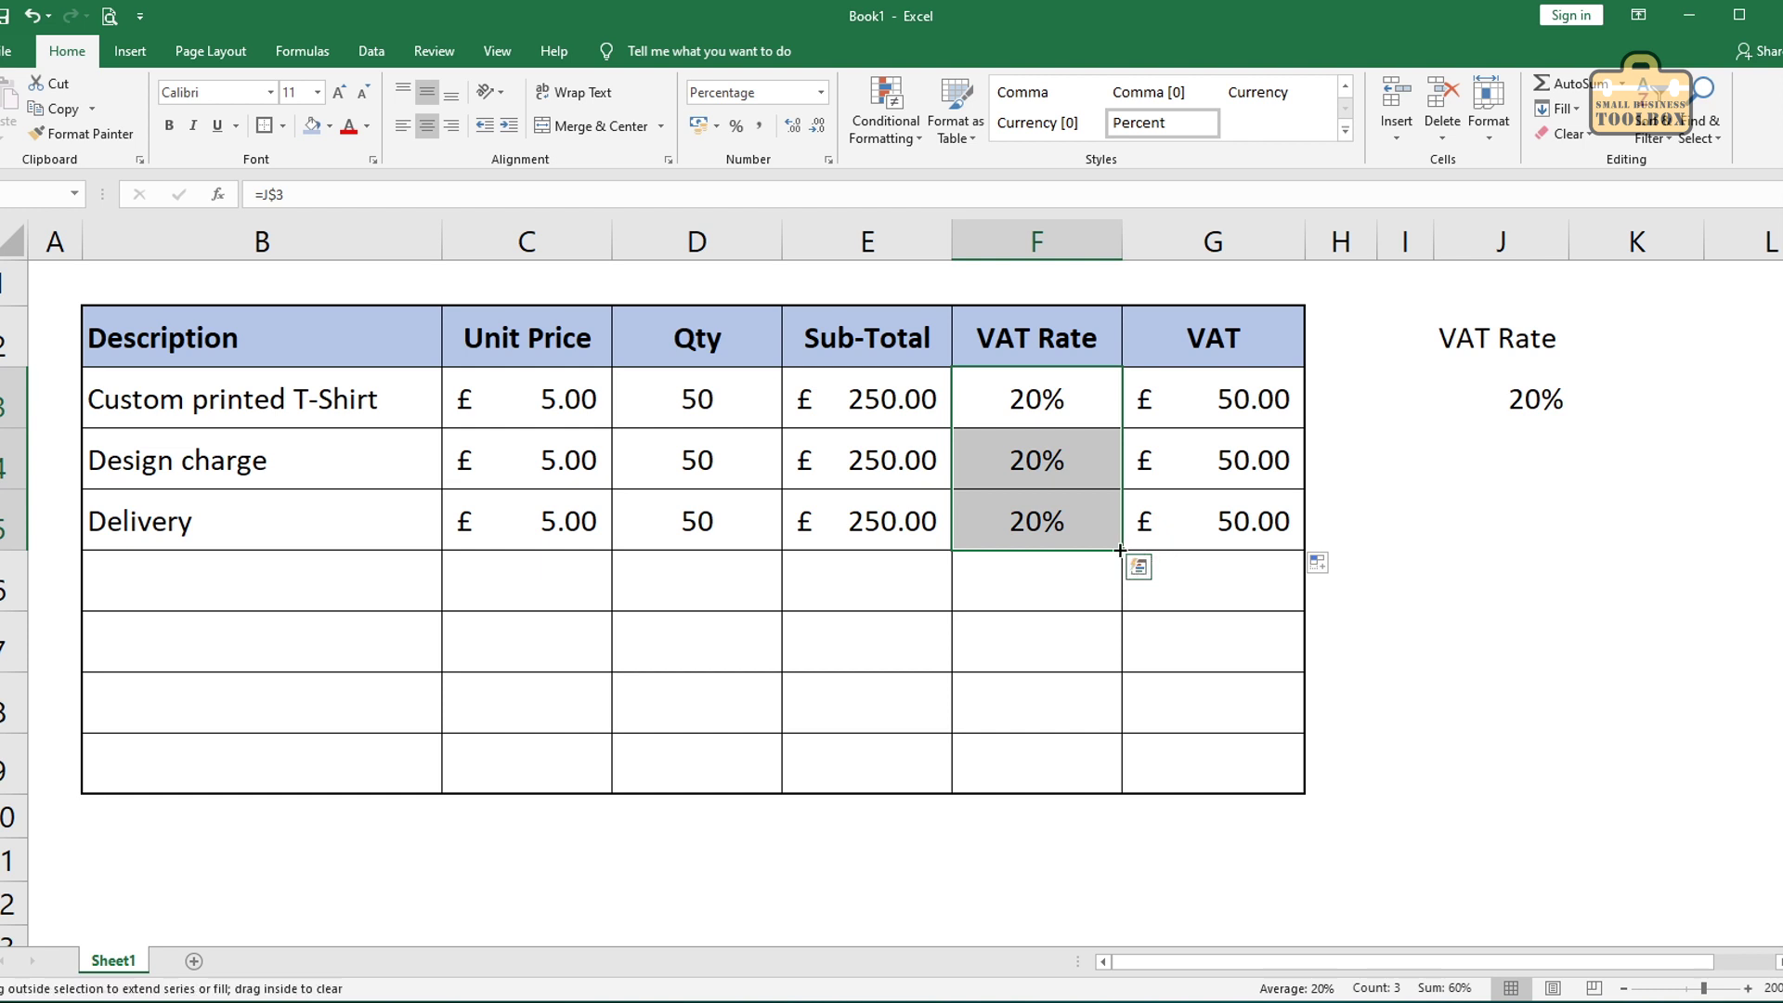
drag(1119, 551, 1311, 557)
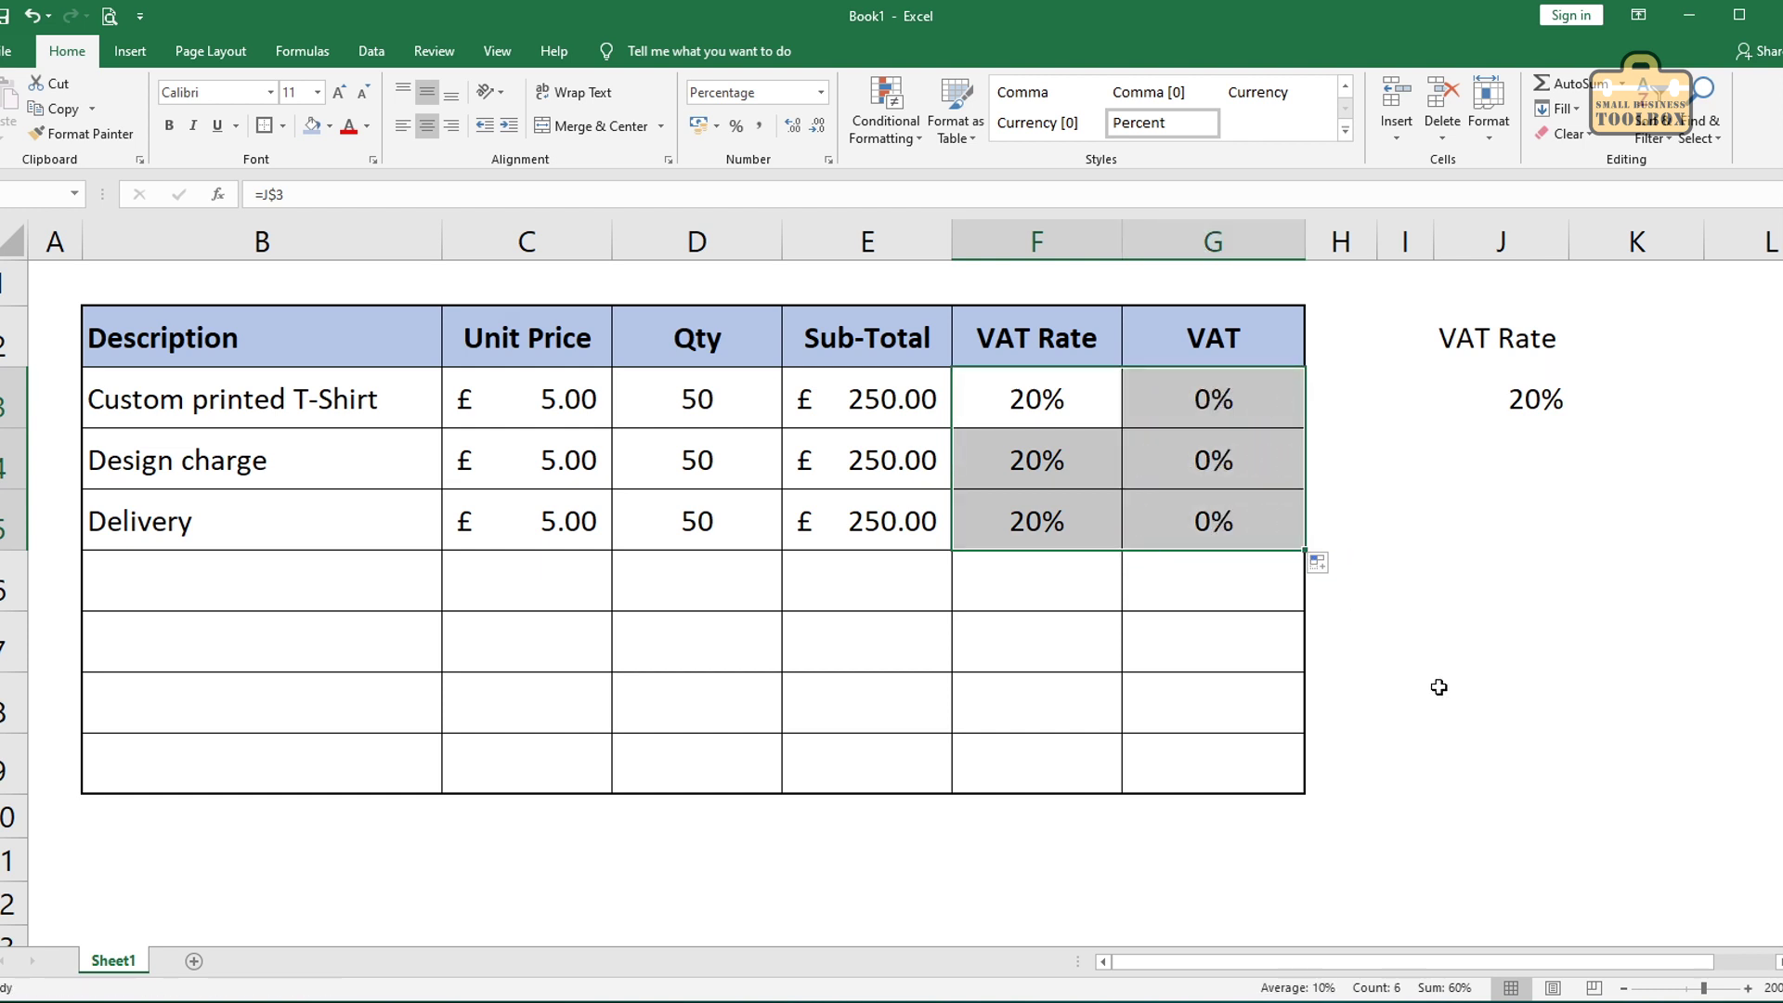
click(1188, 409)
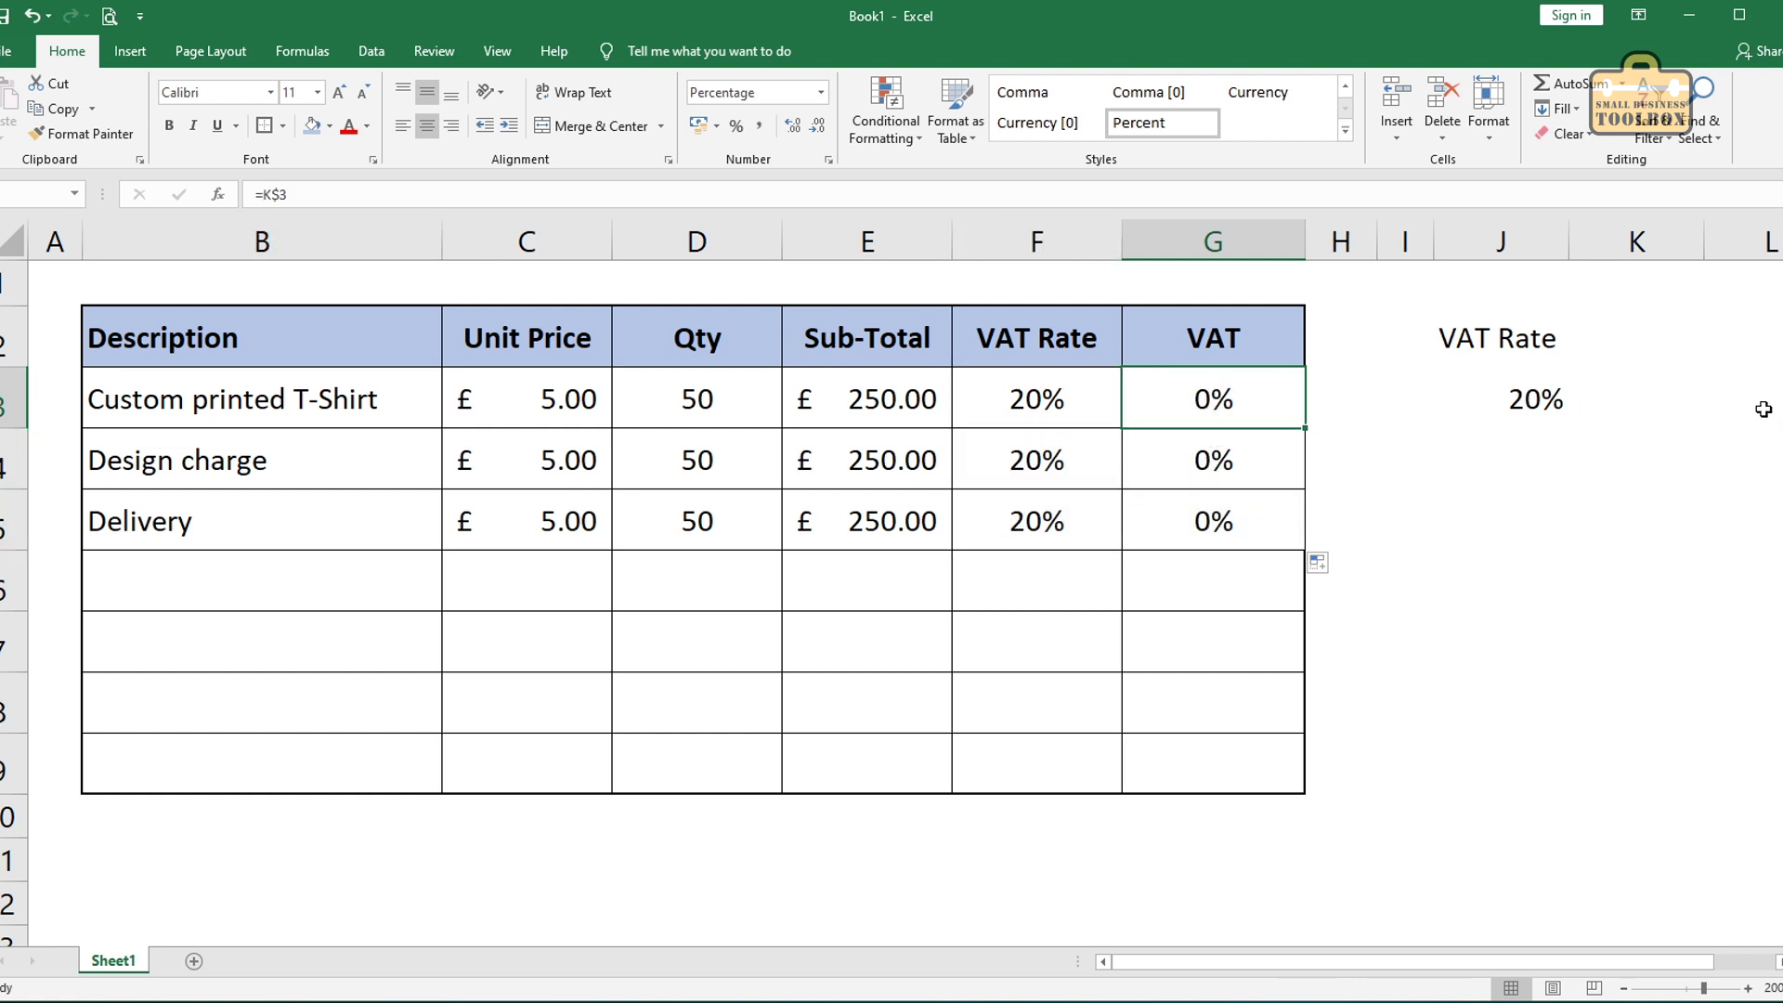
click(1641, 399)
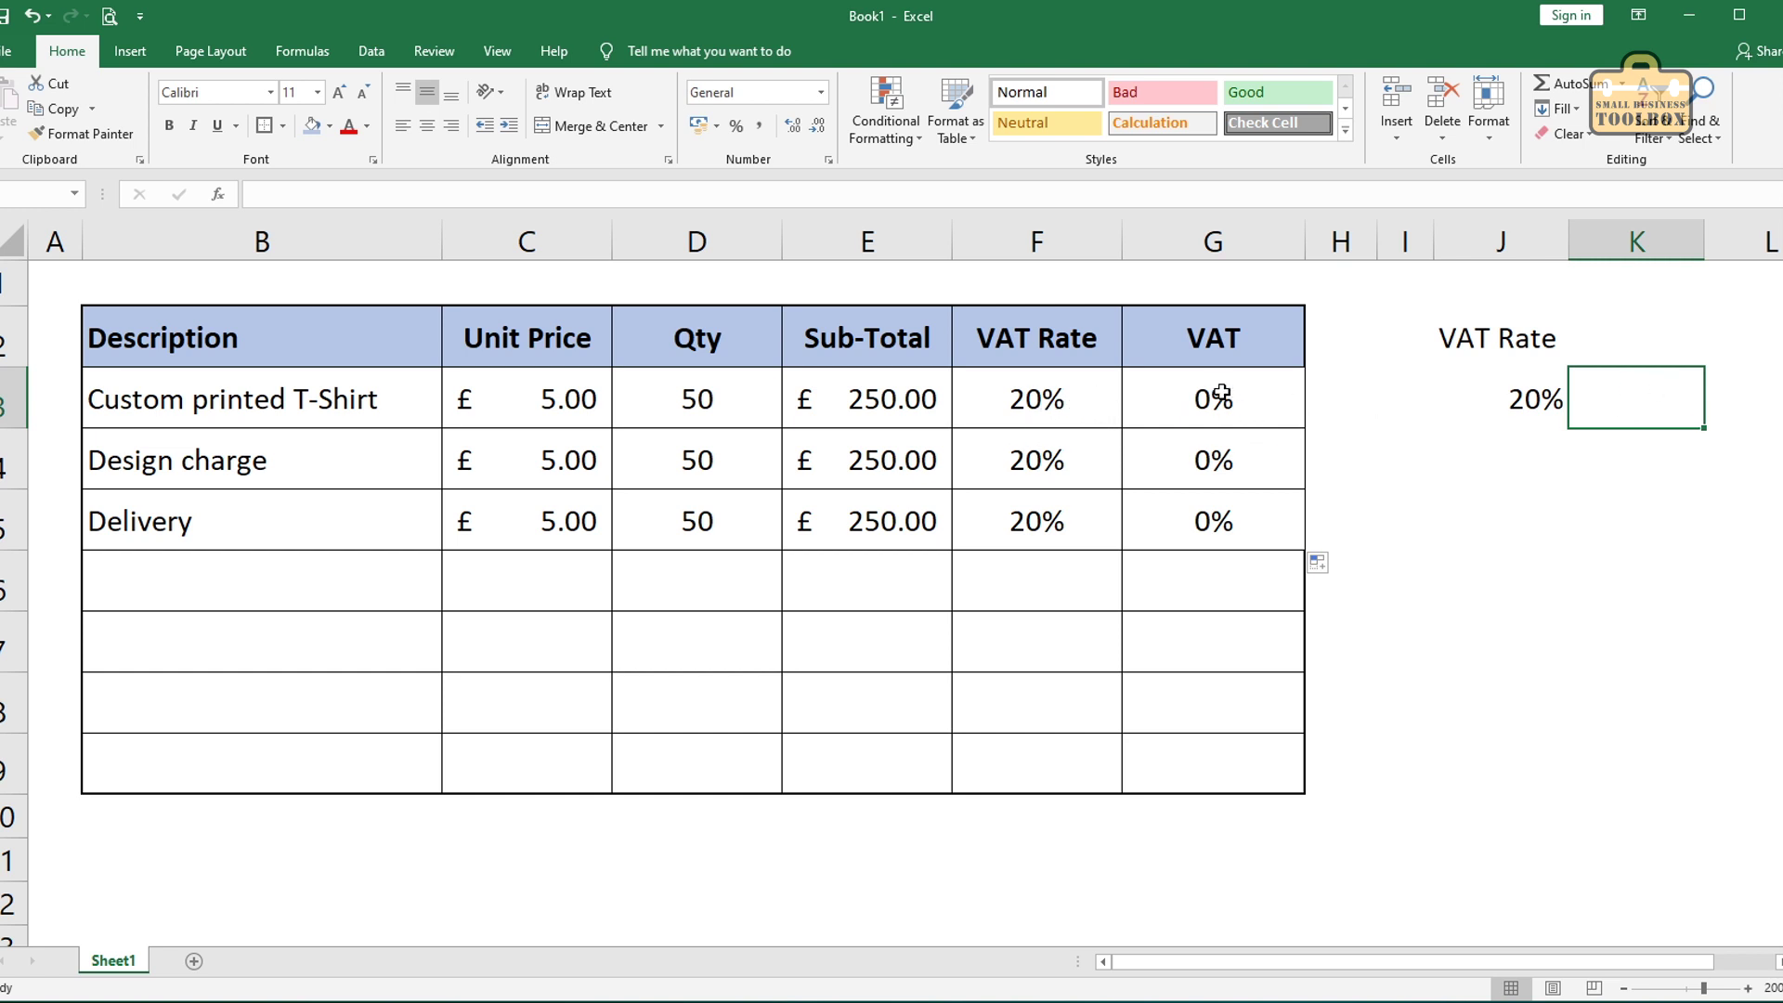
Step: Change F3's VAT Rate formula to the fully absolute =$J$3
drag(1220, 394, 1206, 521)
click(1110, 599)
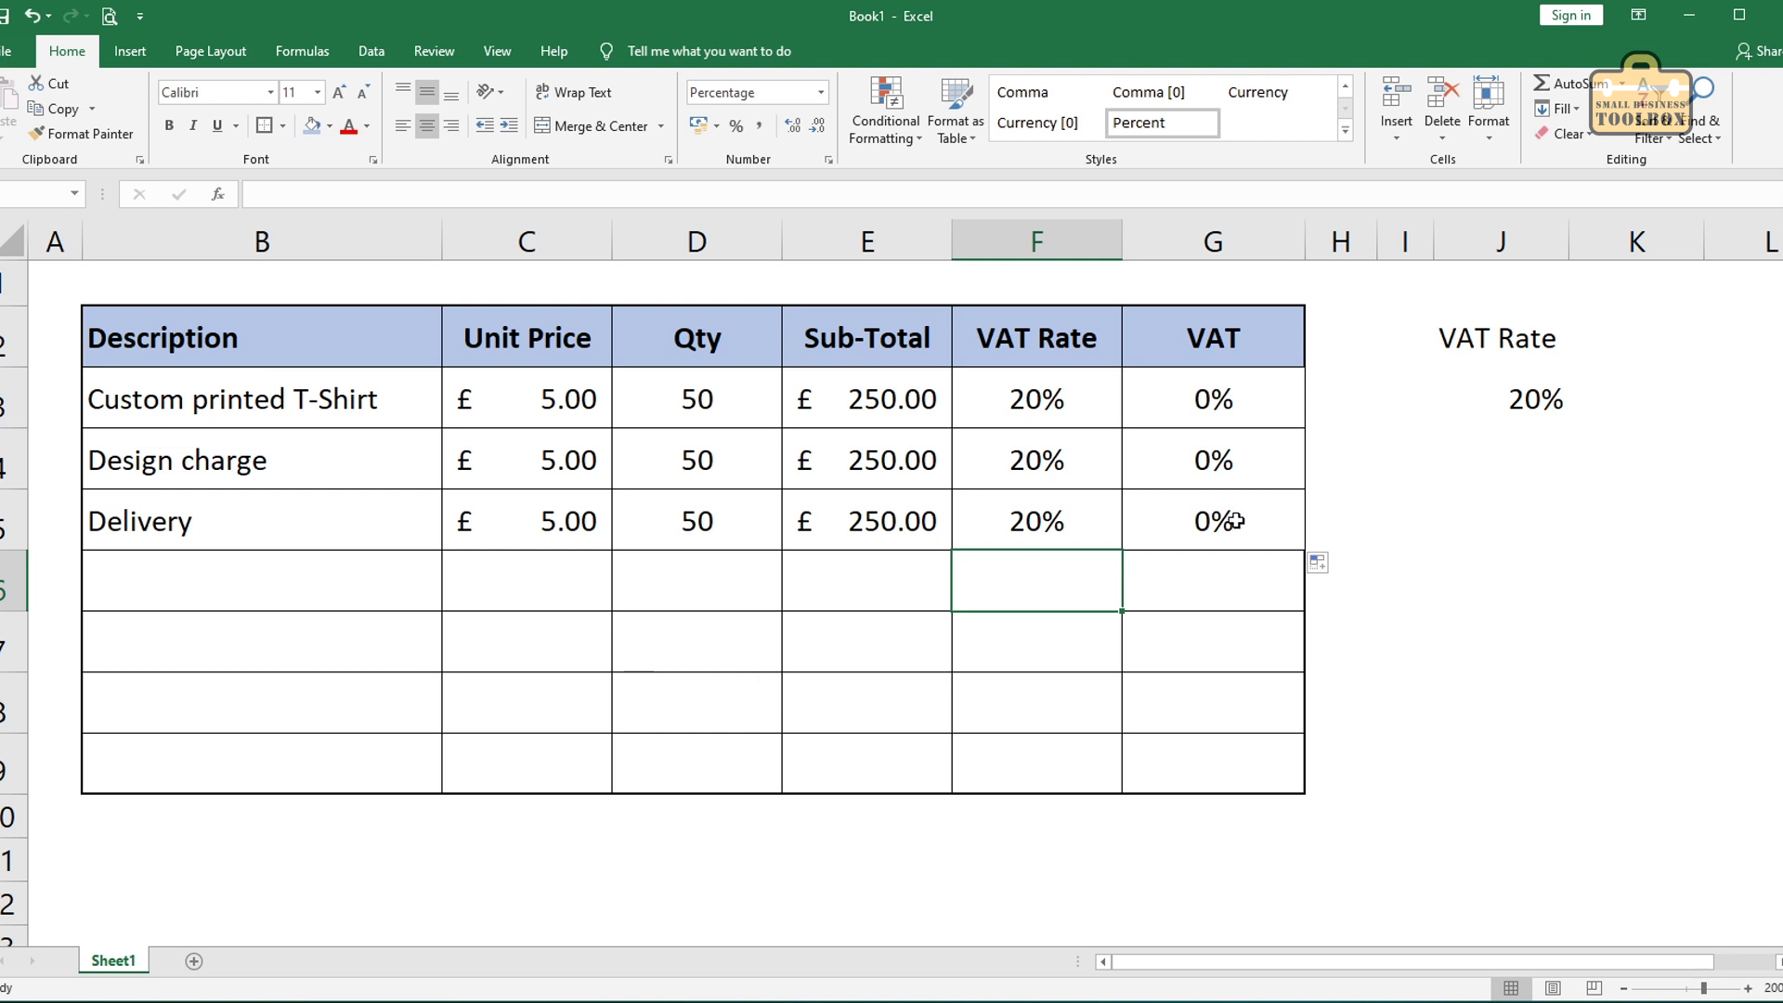
click(1508, 409)
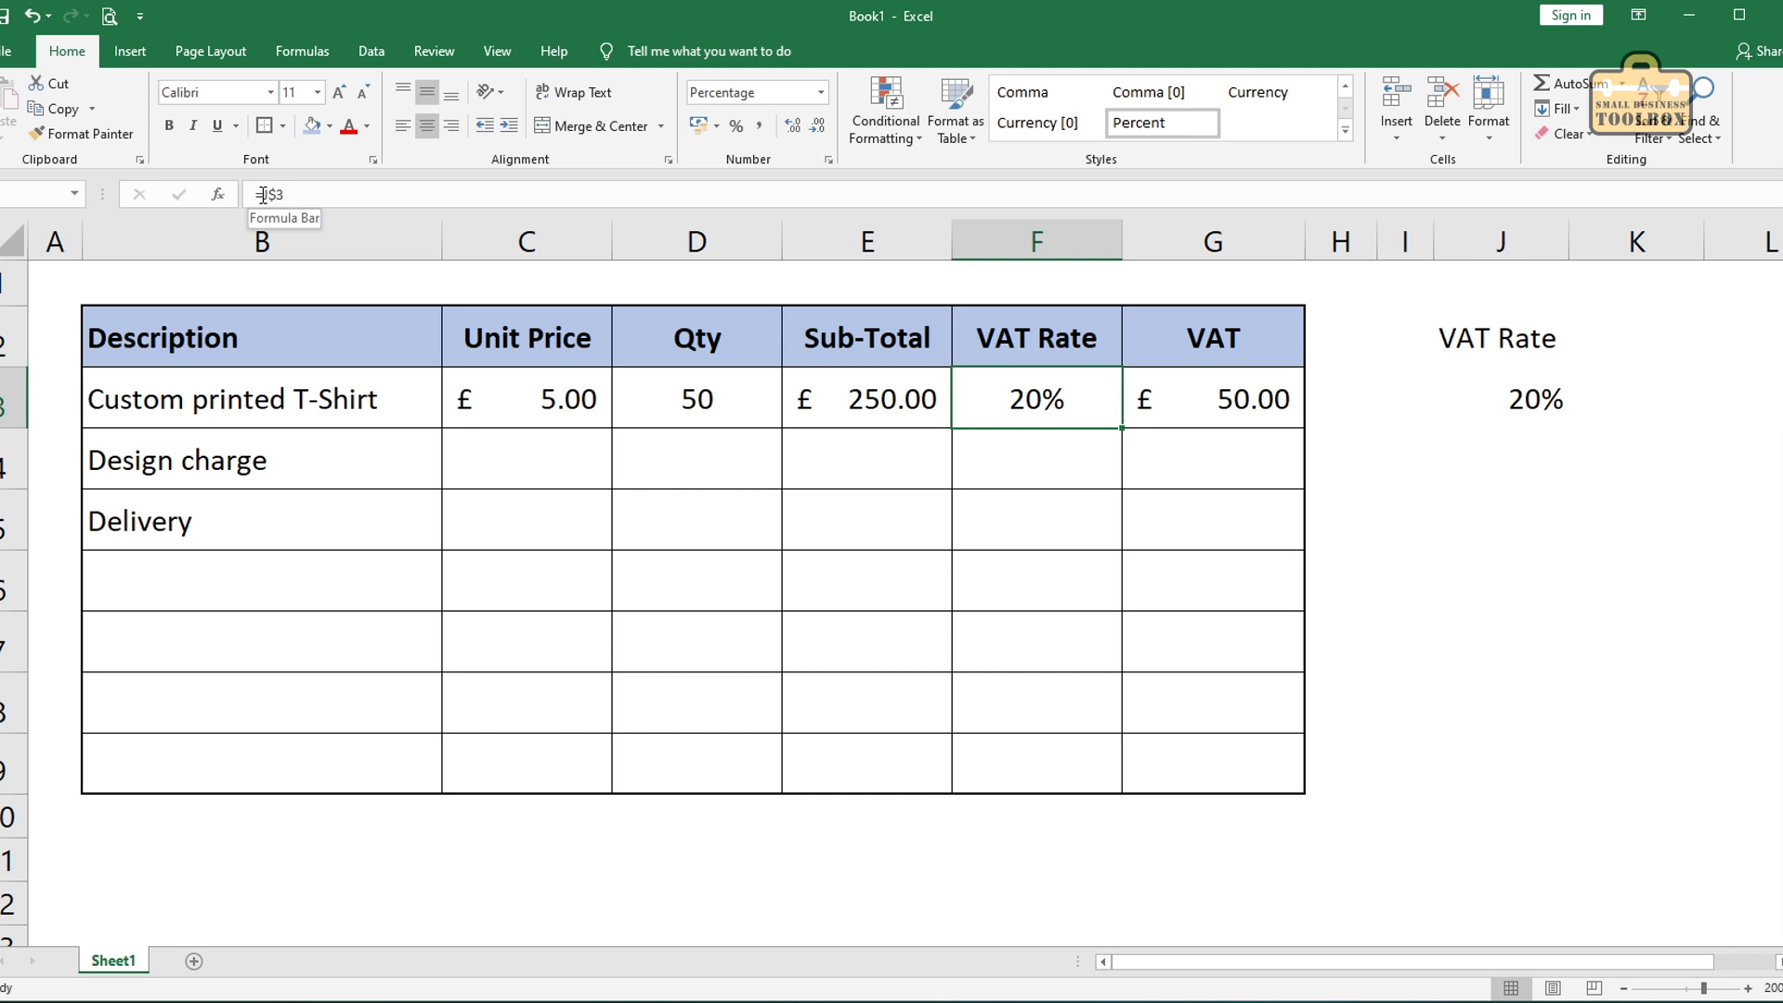
click(260, 193)
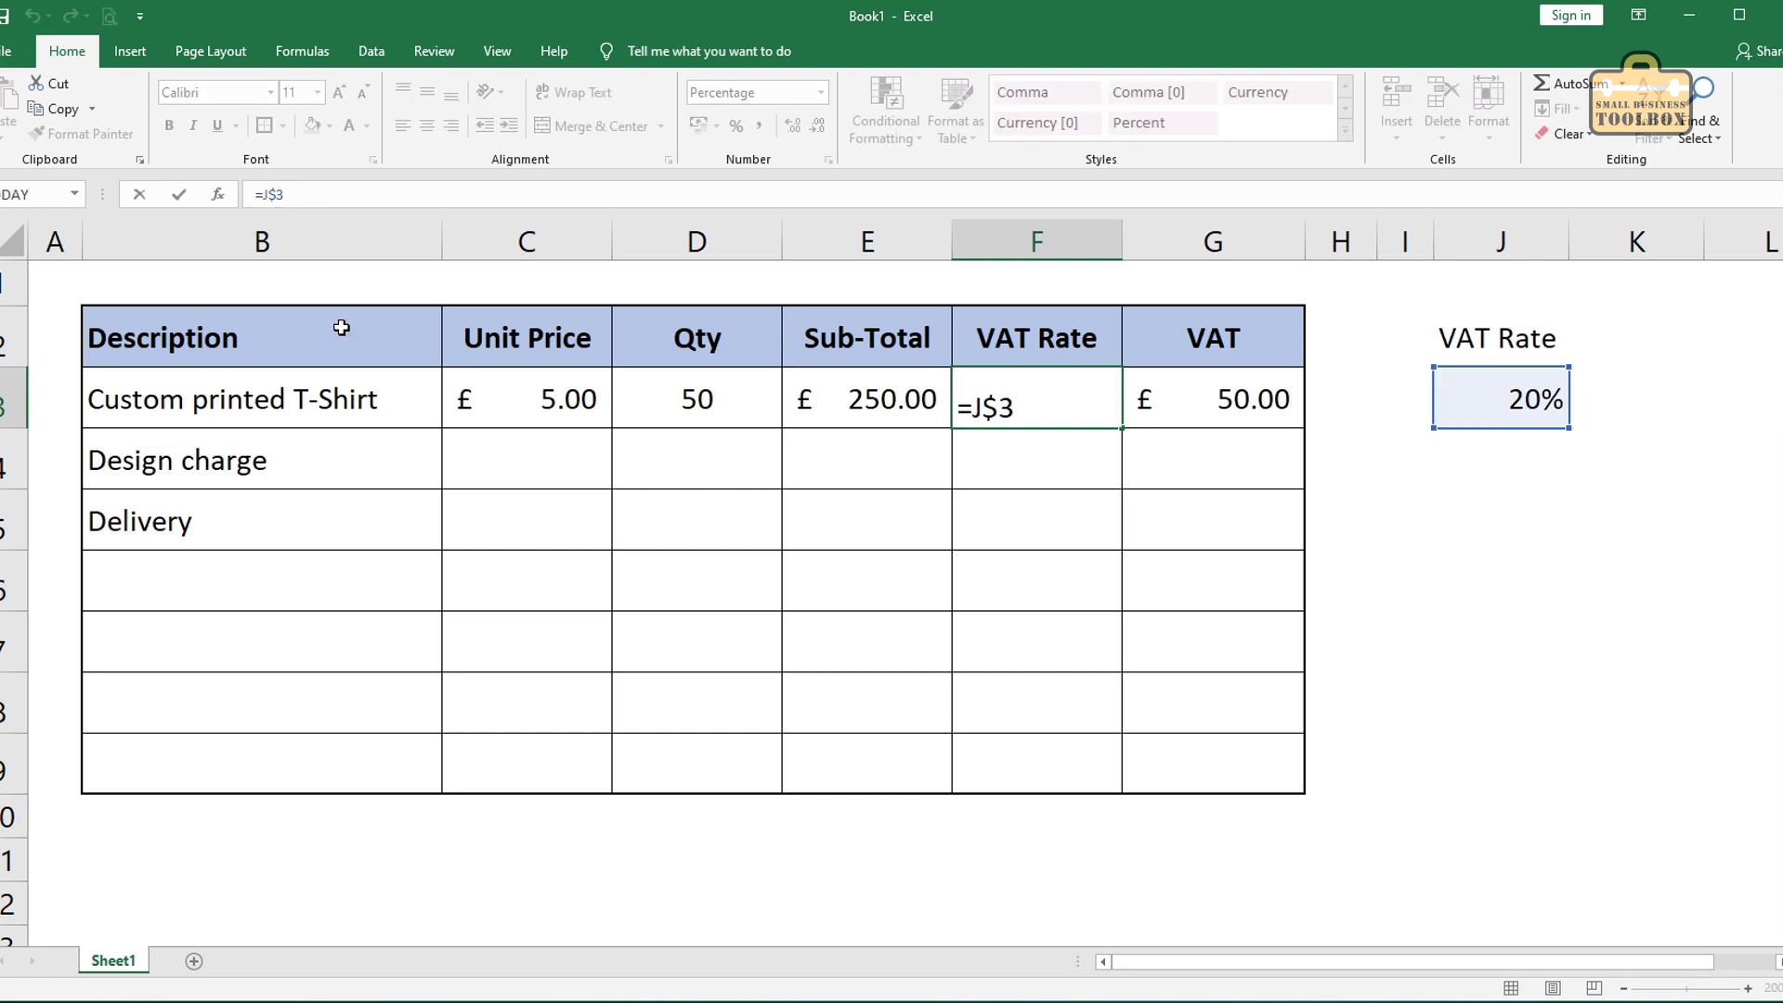
text($)
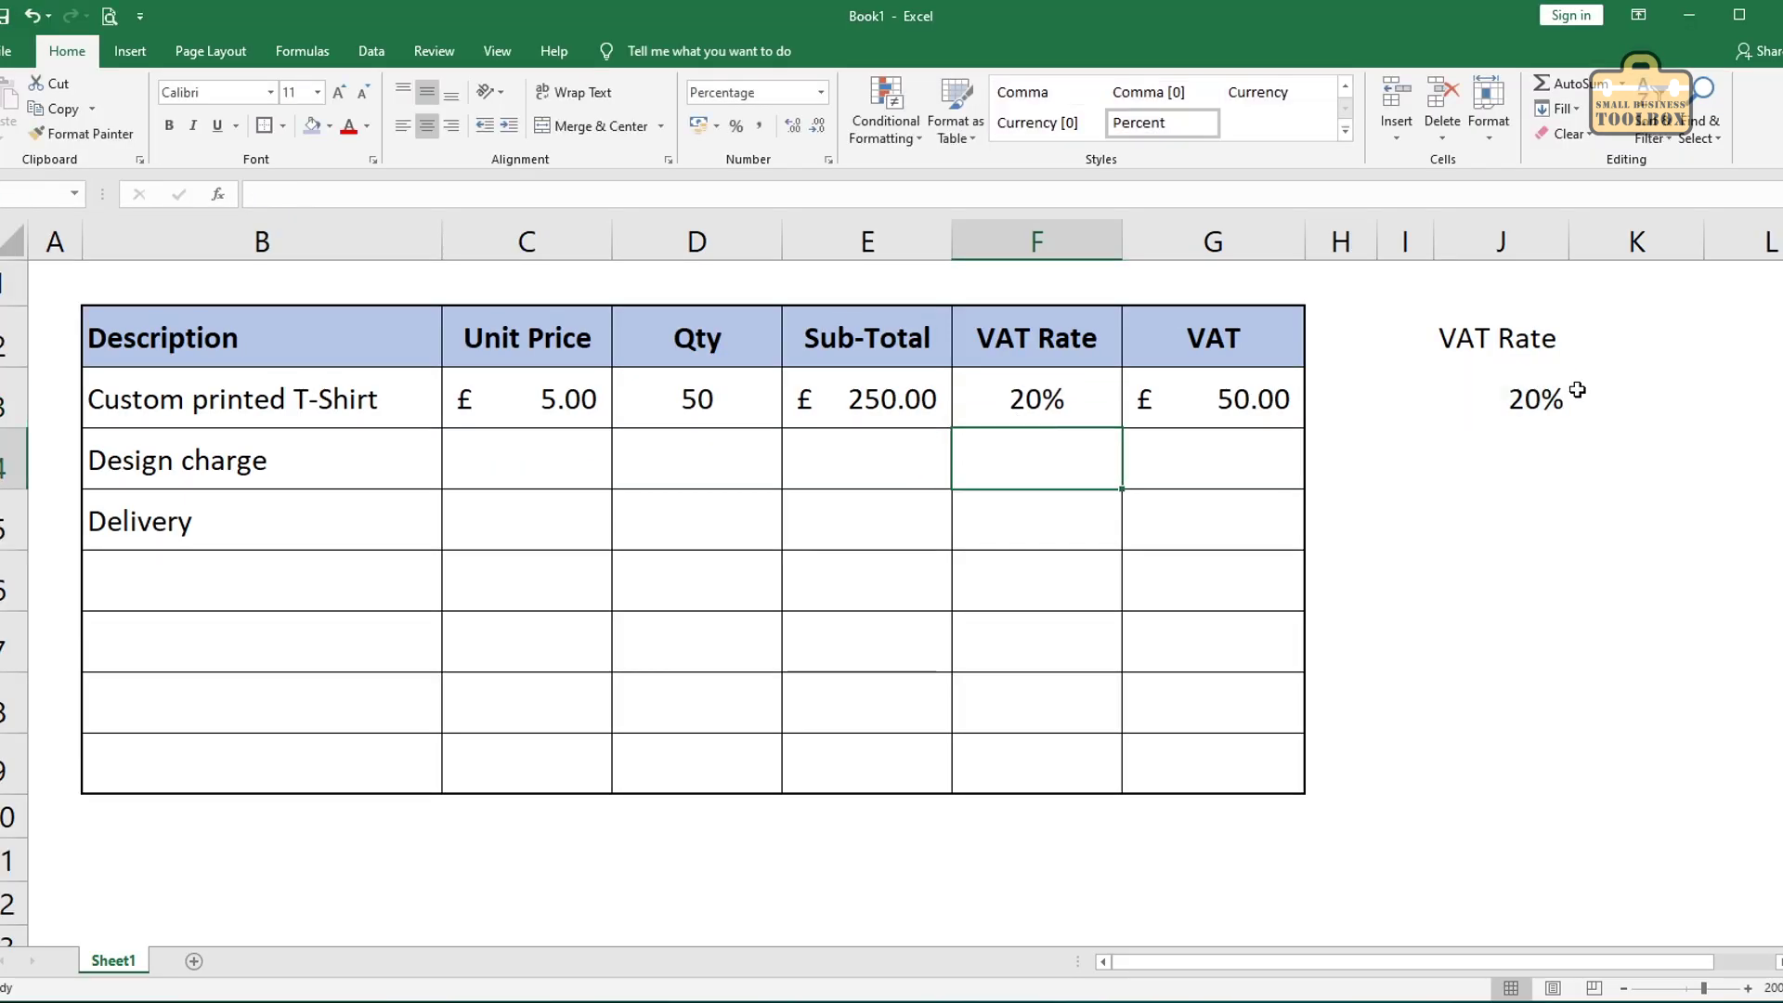
Step: Give the standalone 20% rate in cell J3 a yellow fill
click(1032, 398)
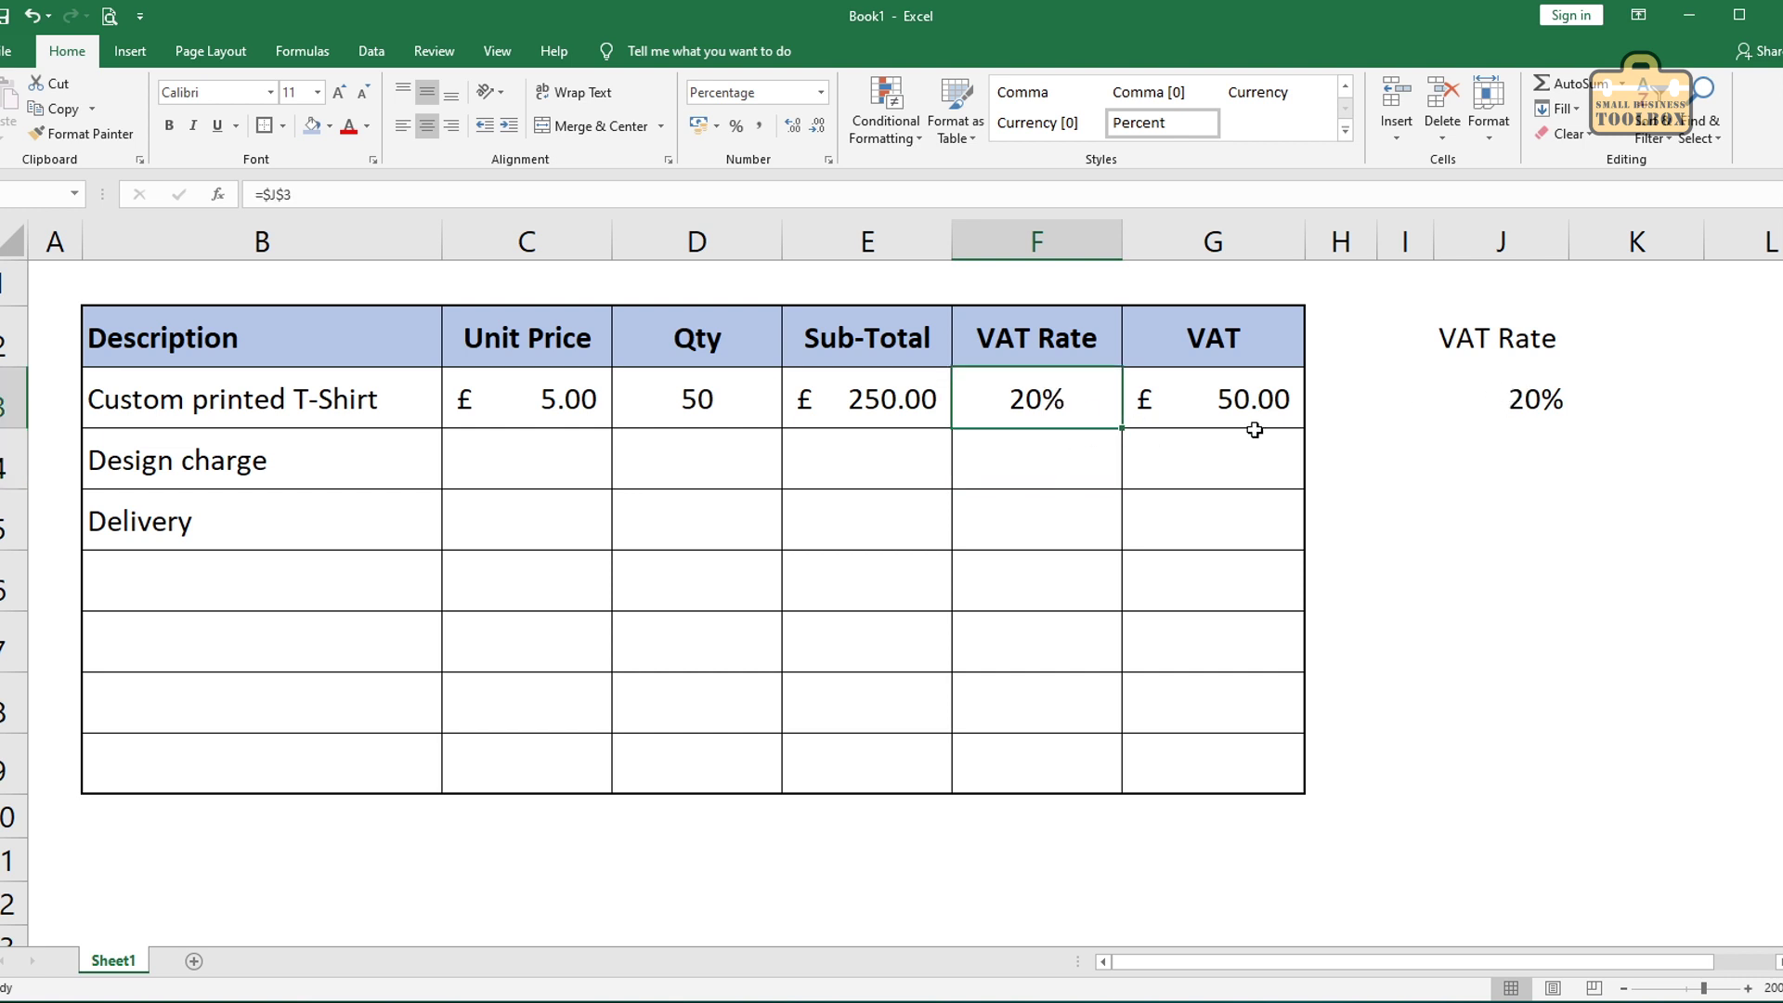
click(1514, 382)
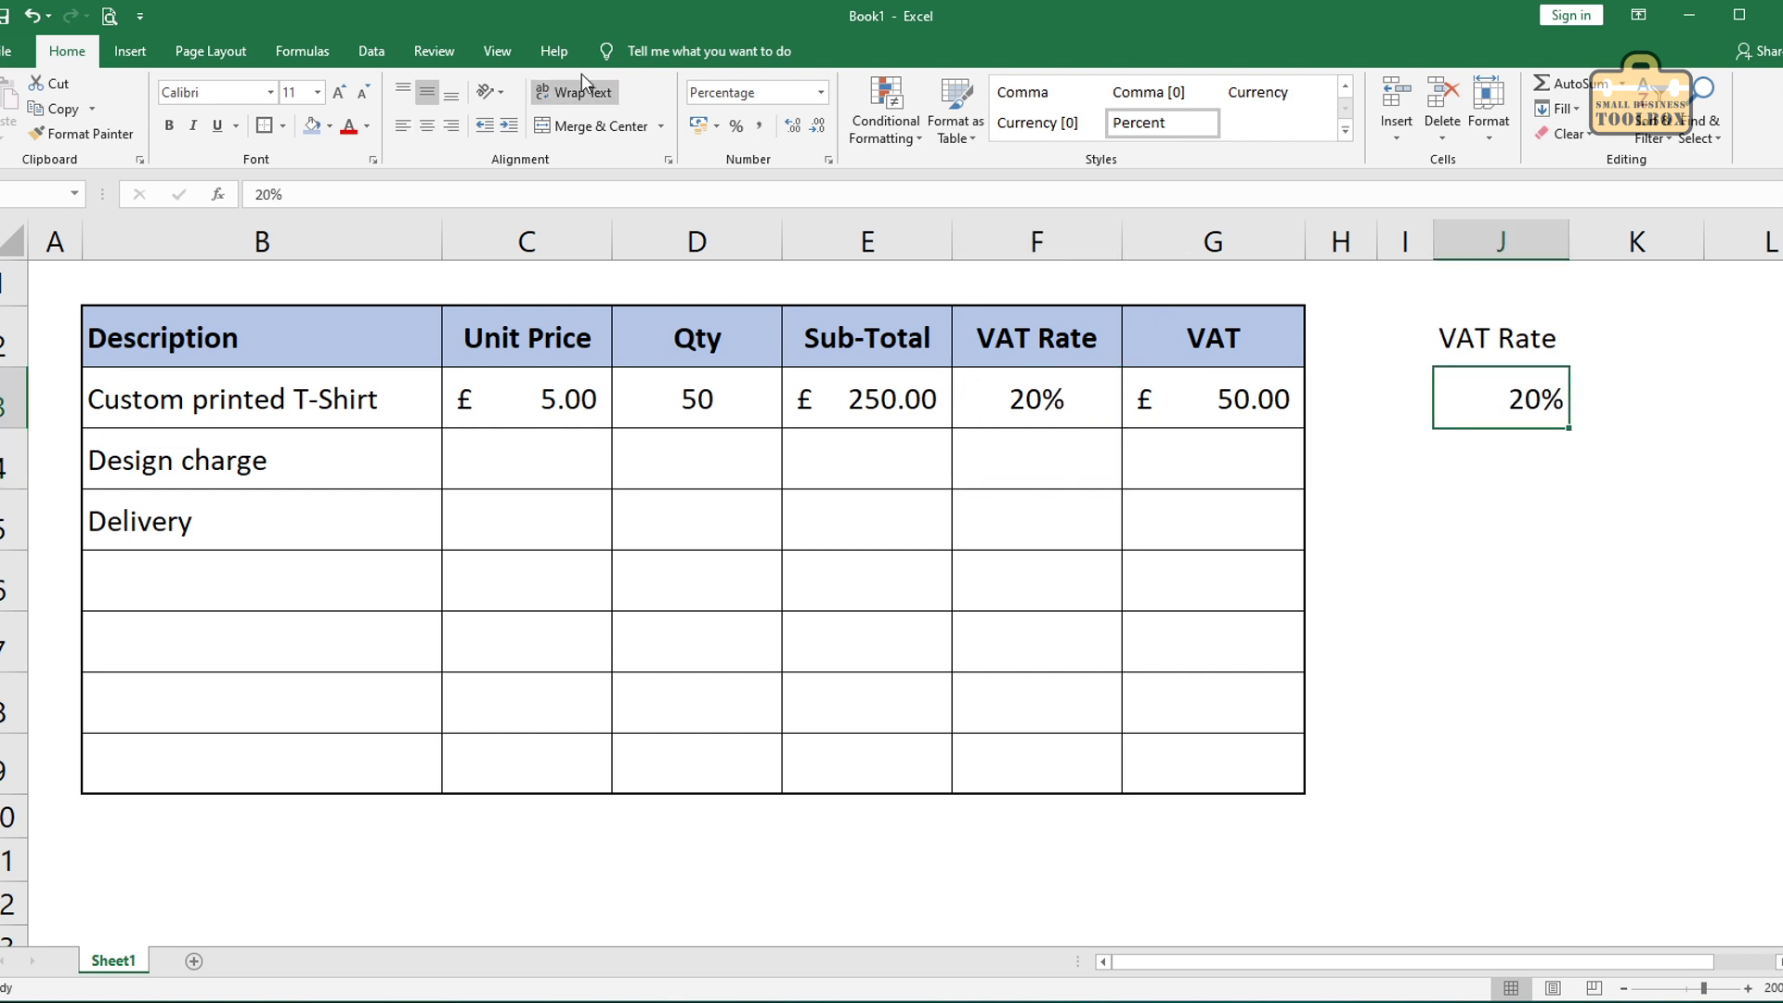
click(331, 127)
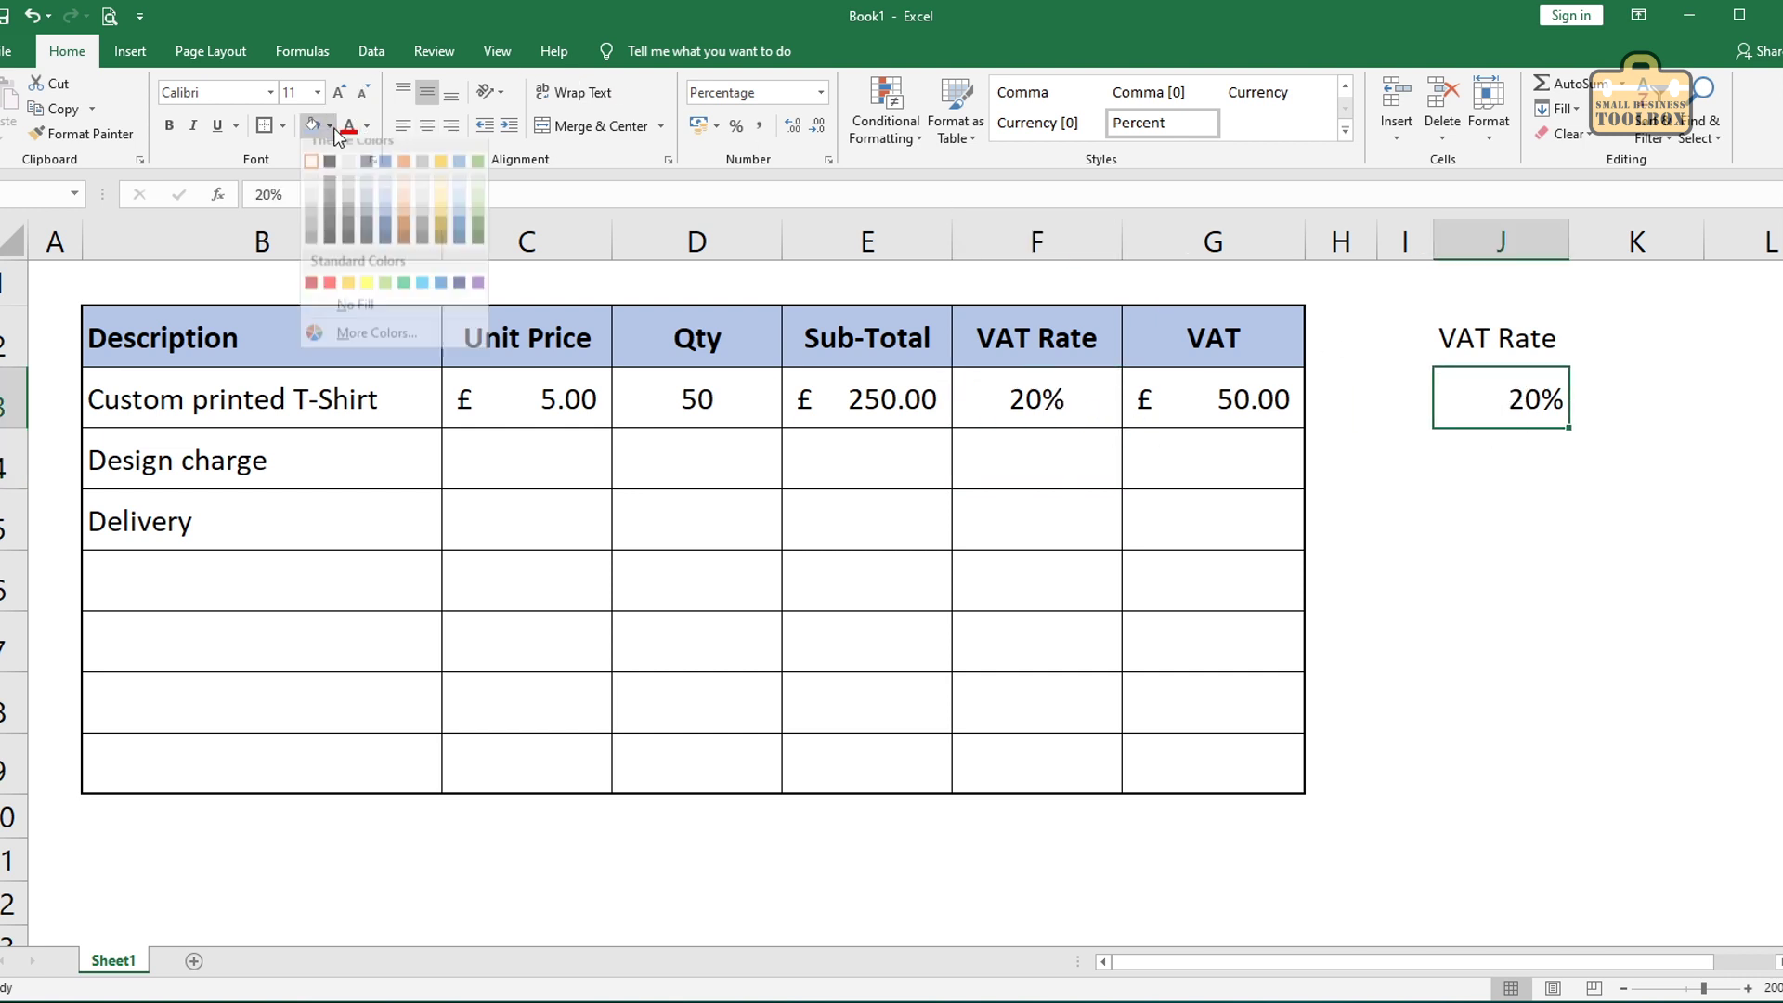
click(367, 283)
click(1523, 493)
click(1561, 397)
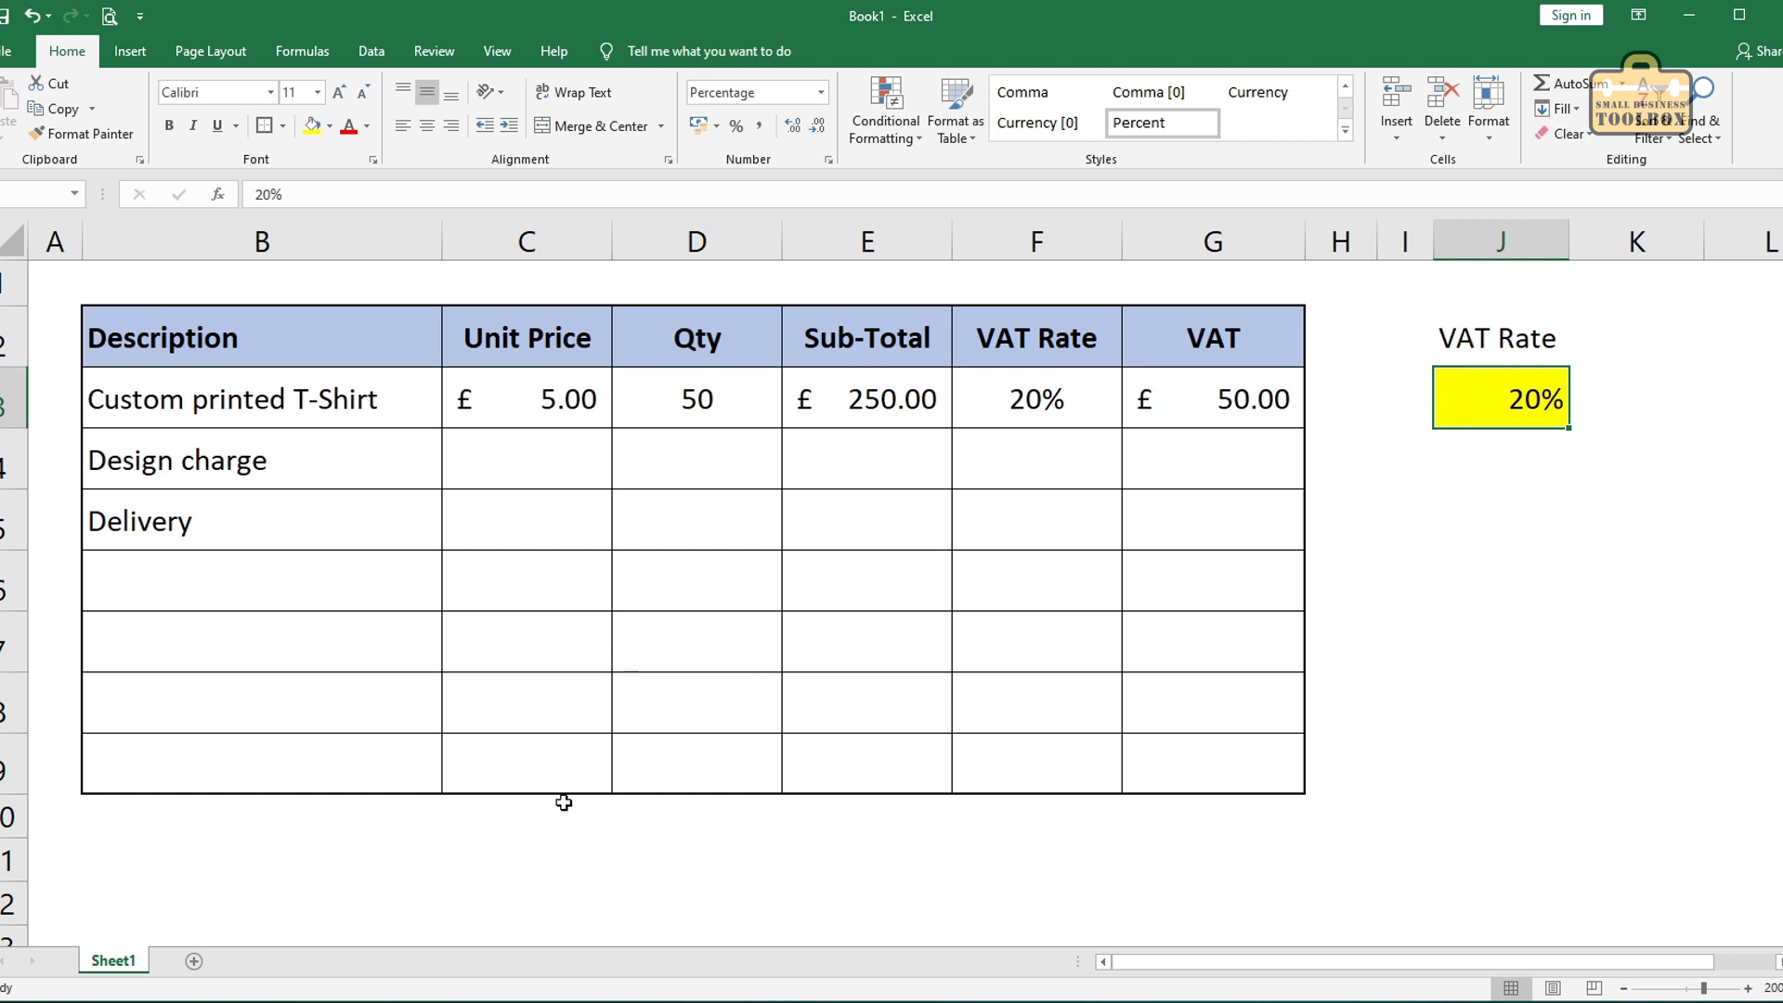
Step: Add a new sheet named VAT Rates and rename Sheet1 to Invoice
click(193, 960)
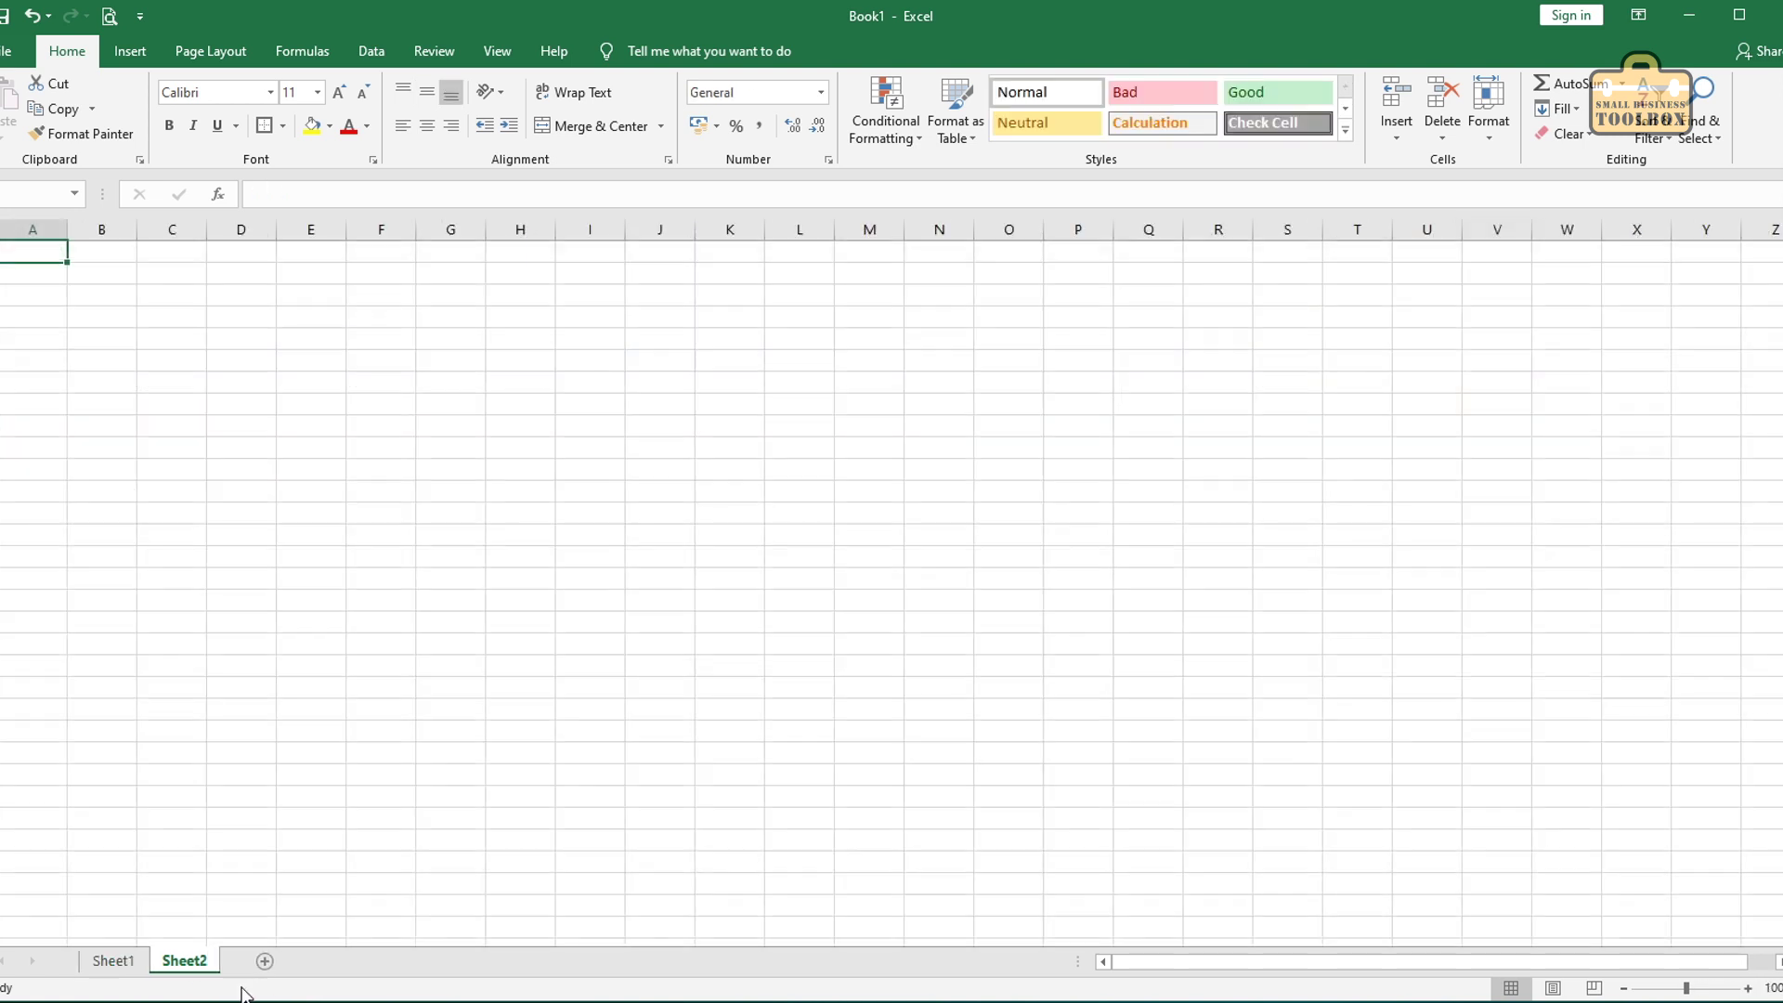
double_click(185, 962)
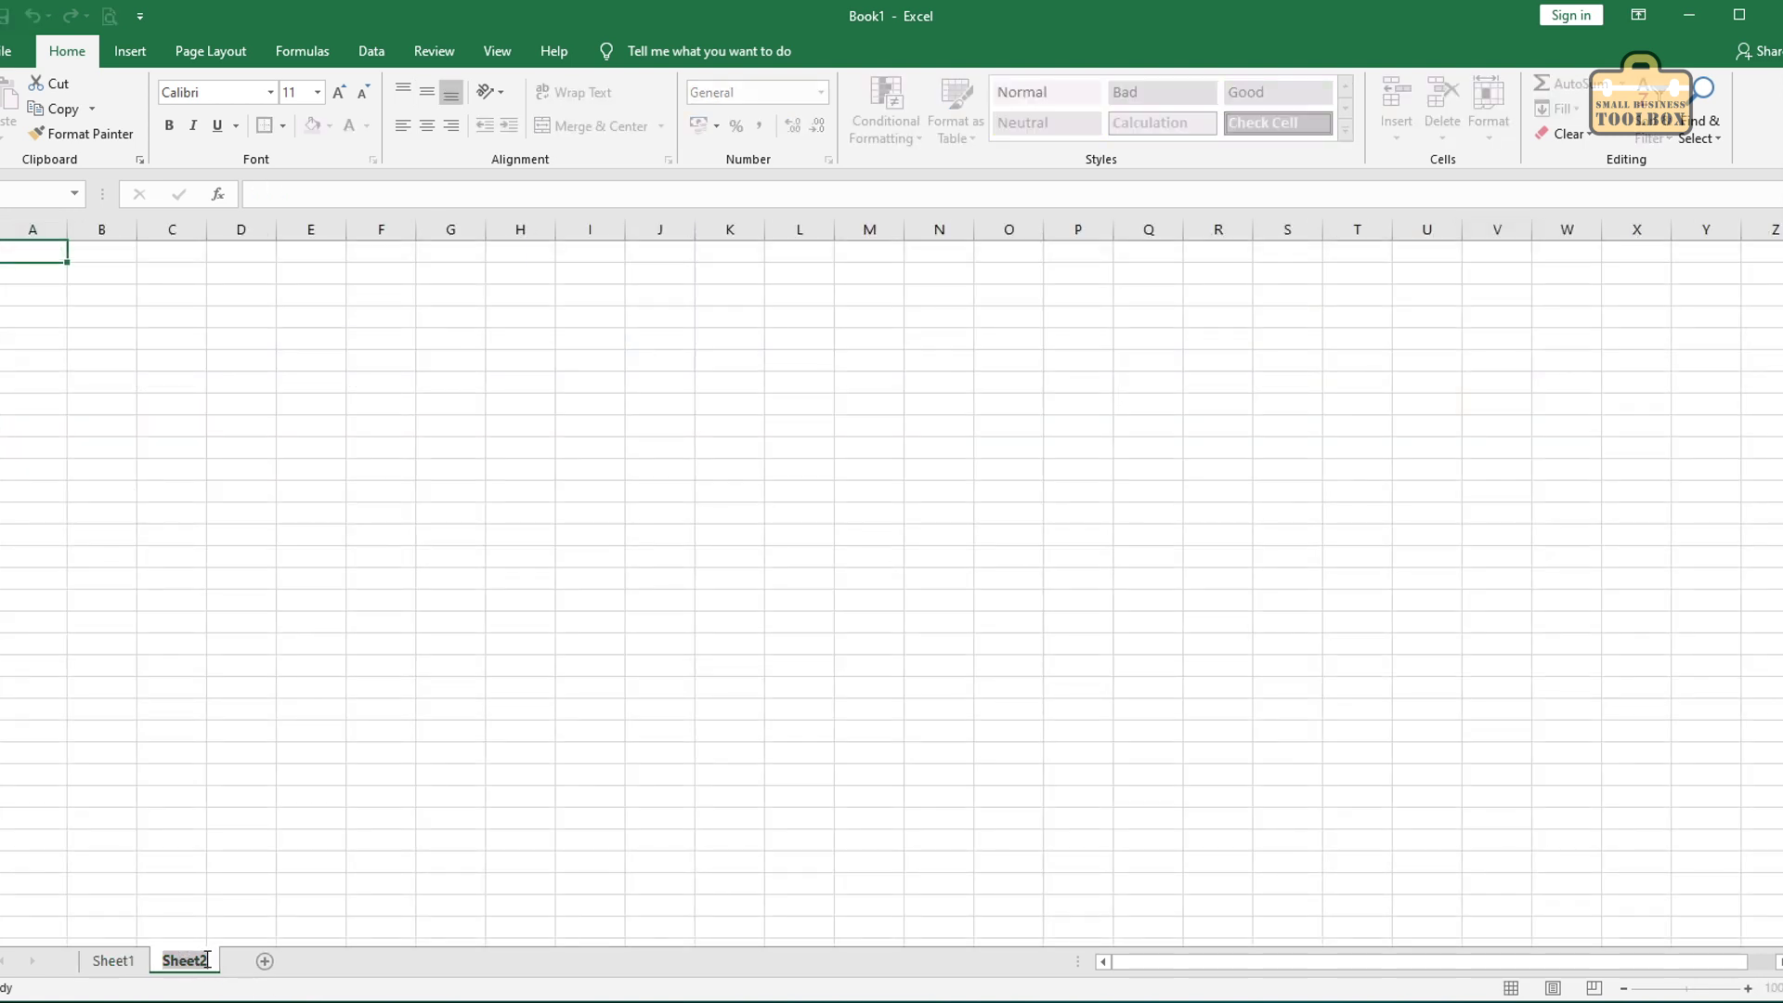
text(VAT Rates)
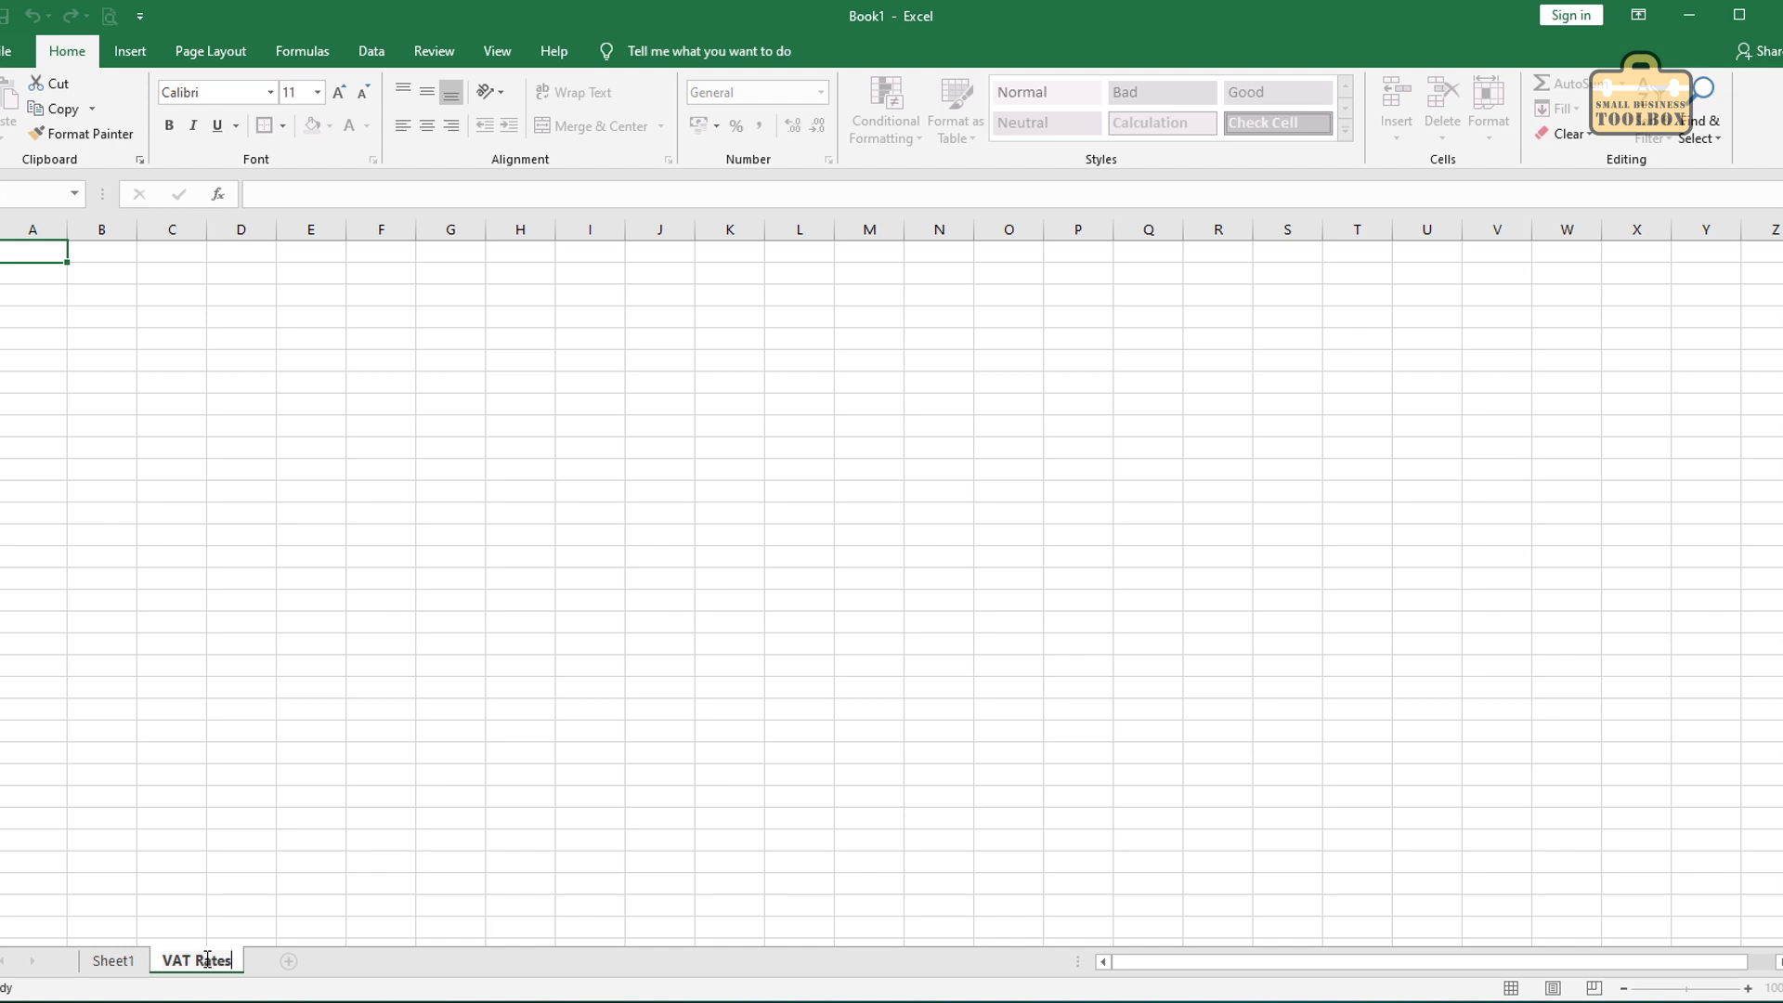
key(Return)
click(113, 960)
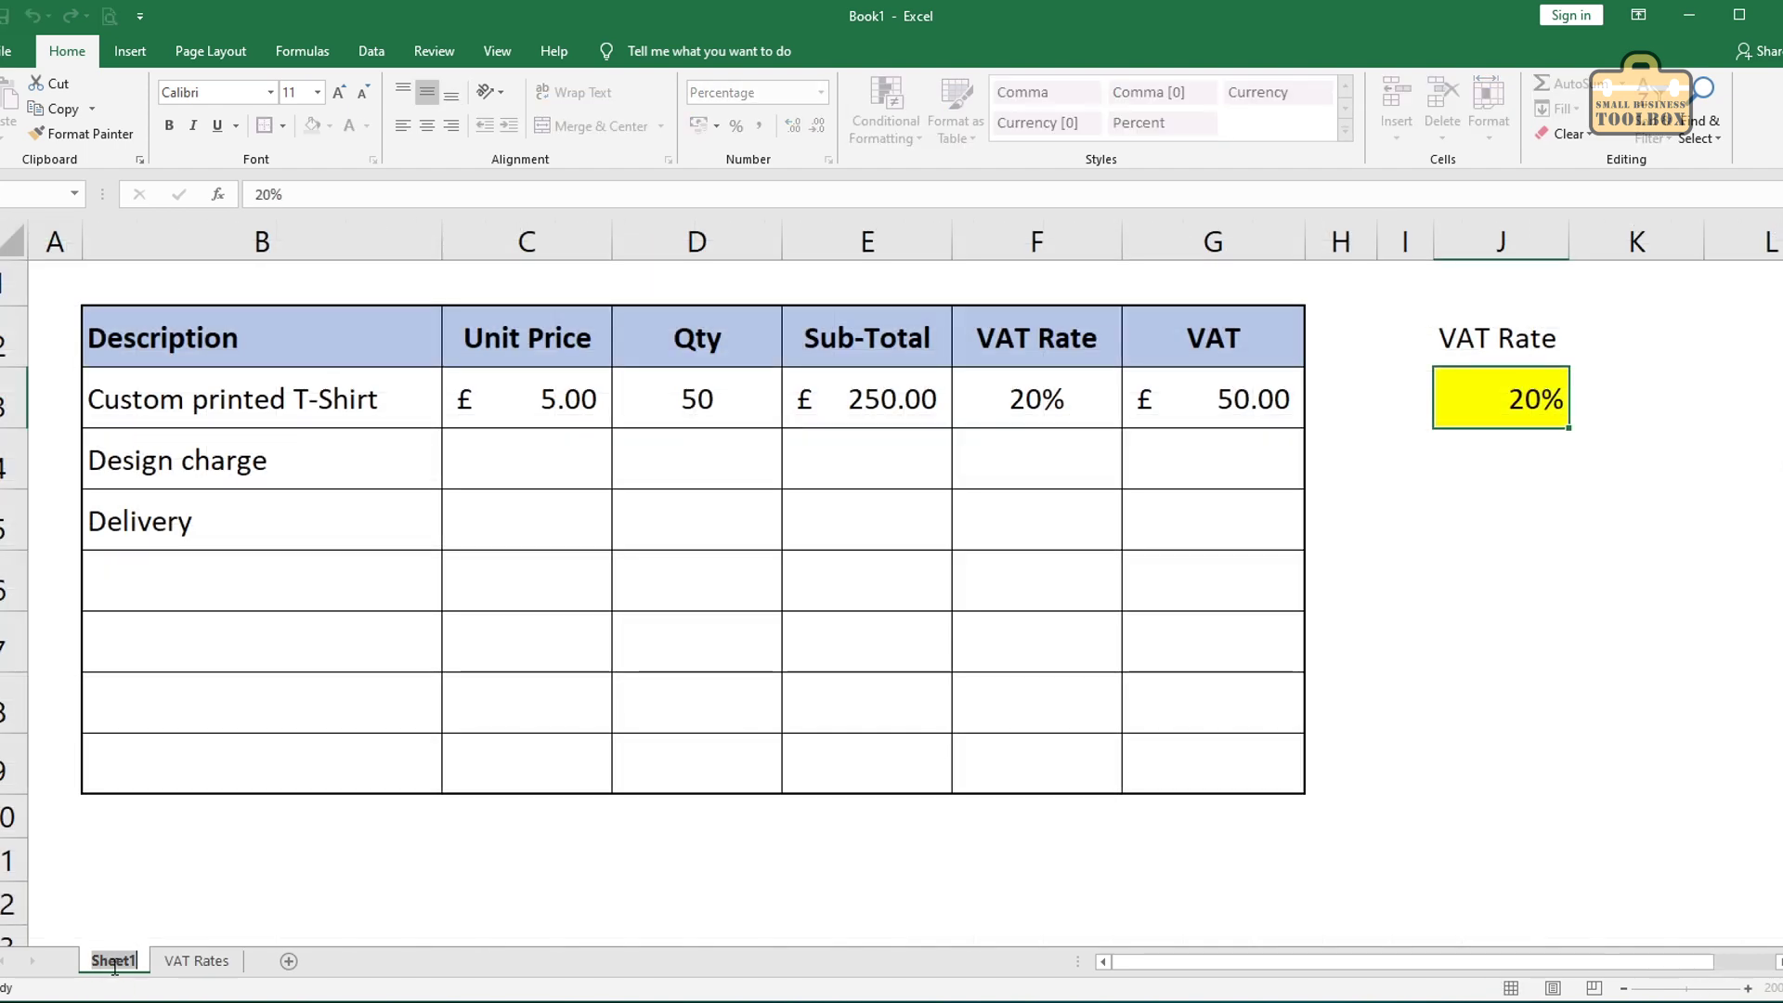
double_click(124, 964)
key(BackSpace)
text(Invoice)
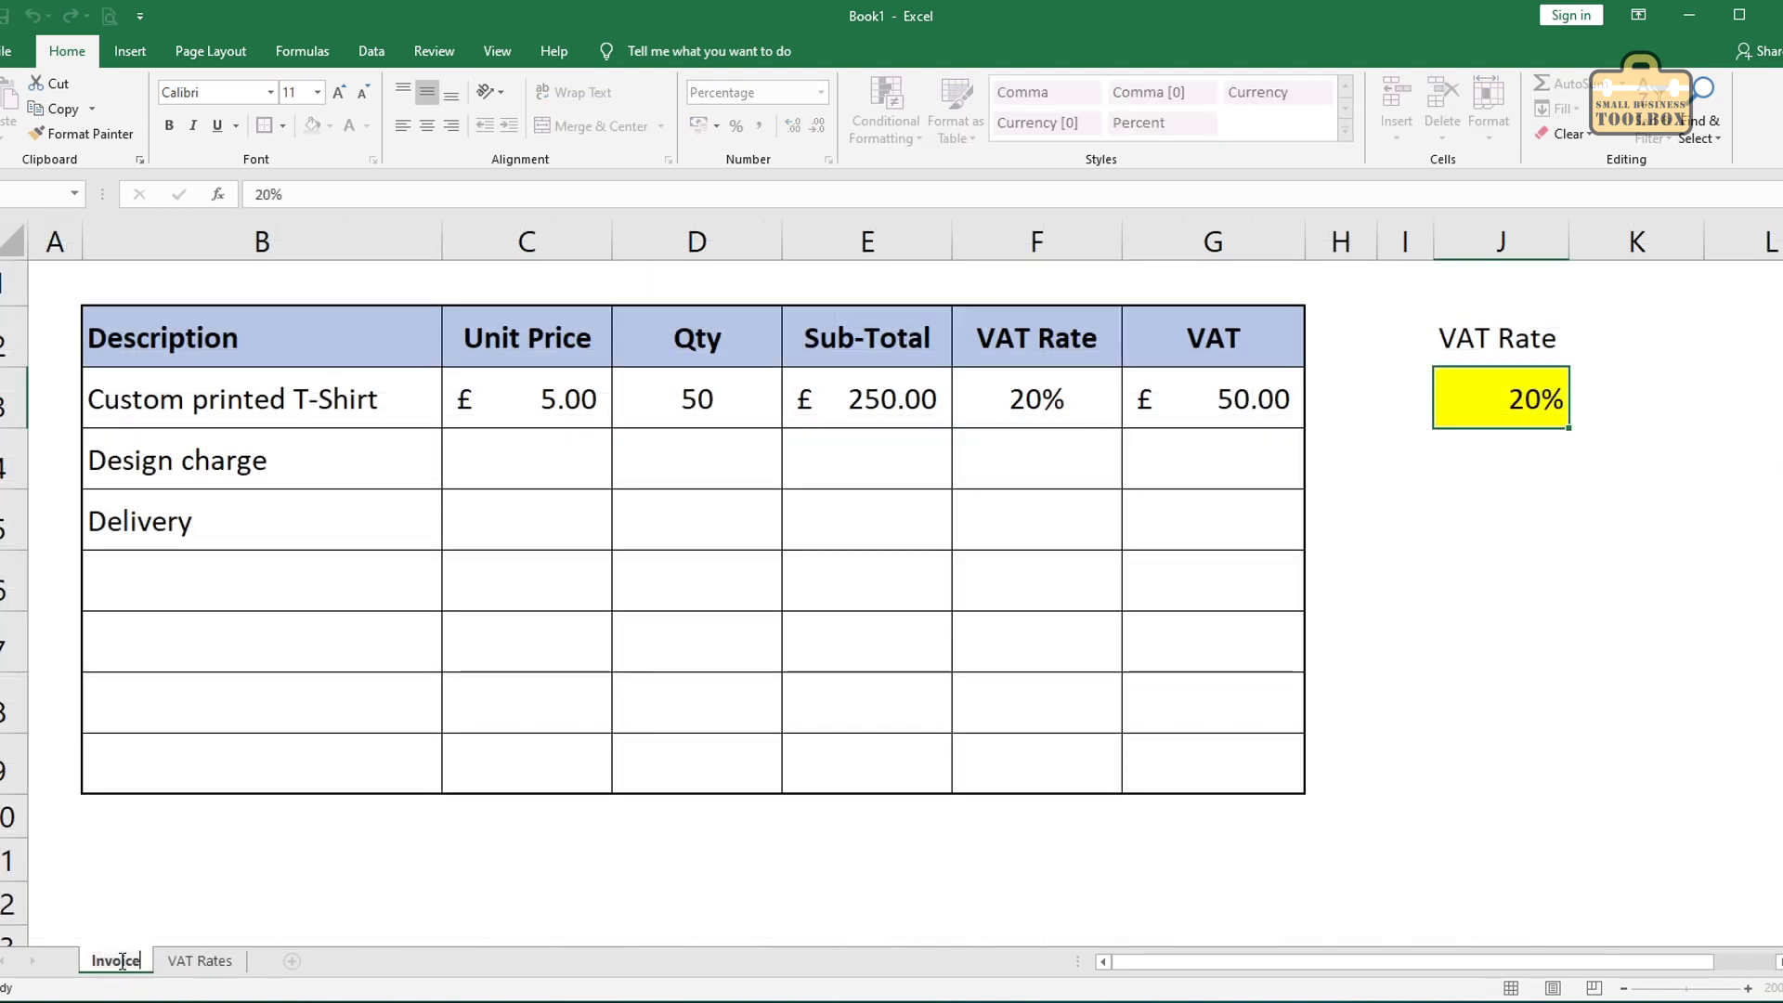
Step: On VAT Rates, enter the title Vat Rates and labels Standard Rate, Reduced Rate, Zero Rate from B2
click(198, 961)
click(96, 271)
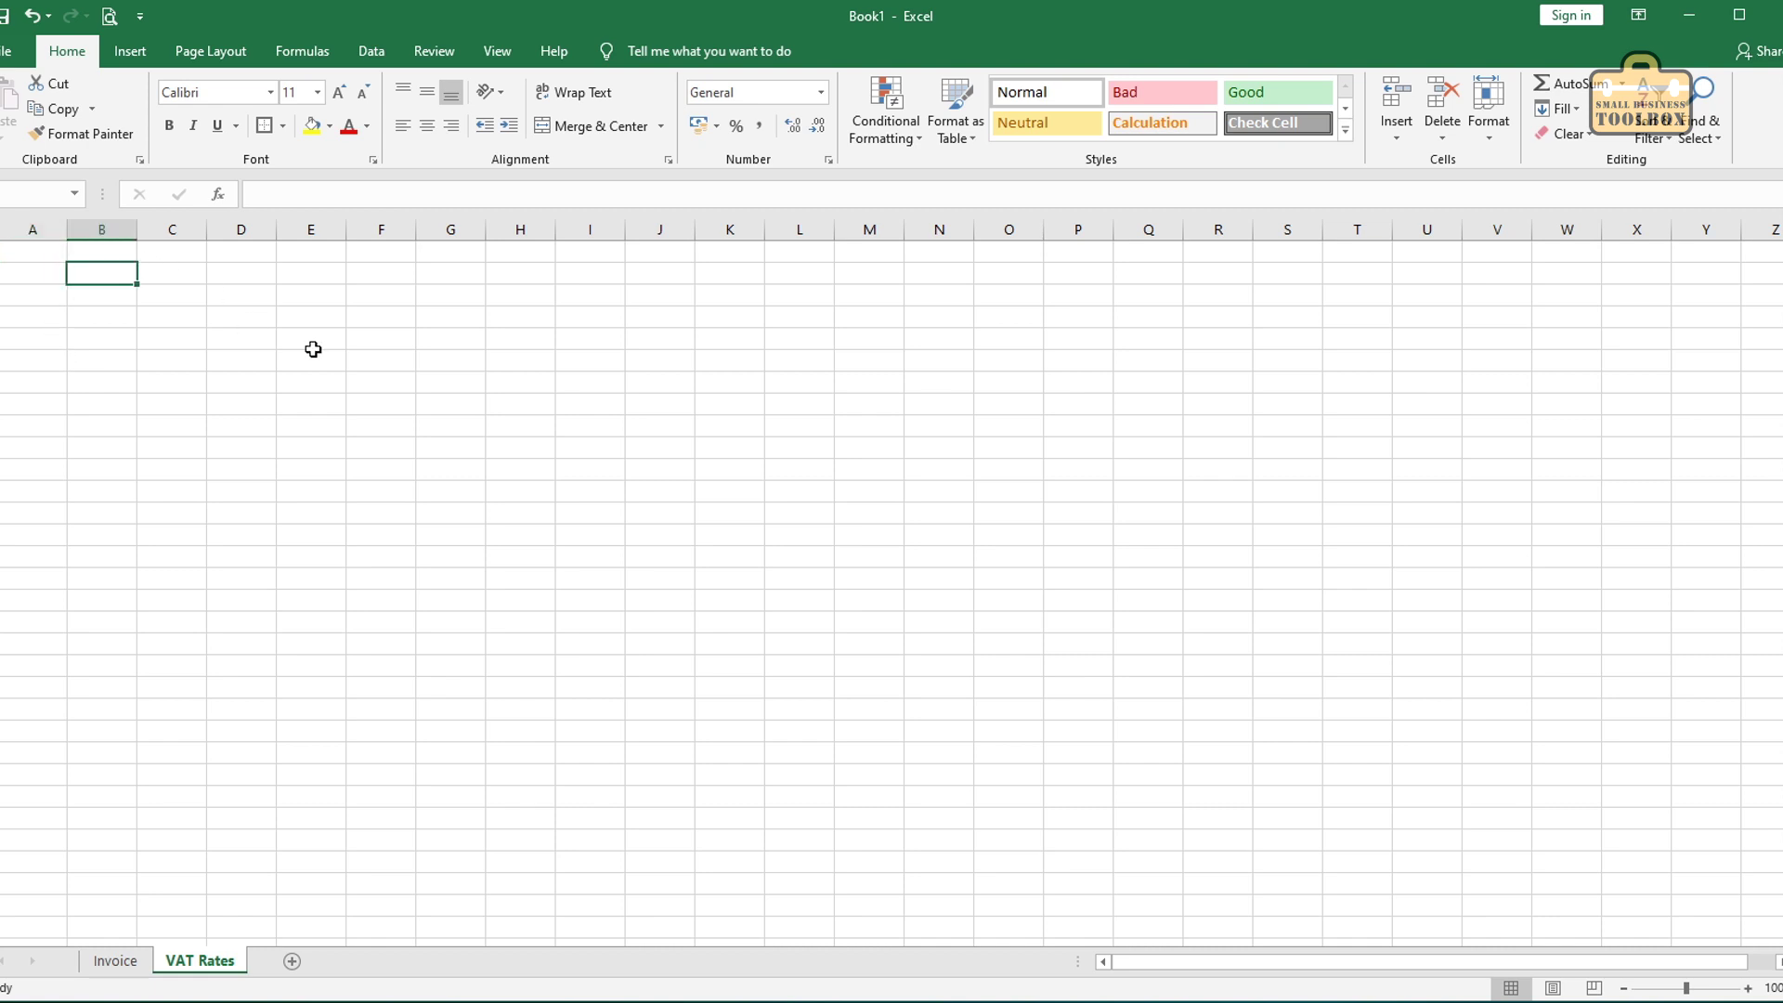
text(Vat Rates)
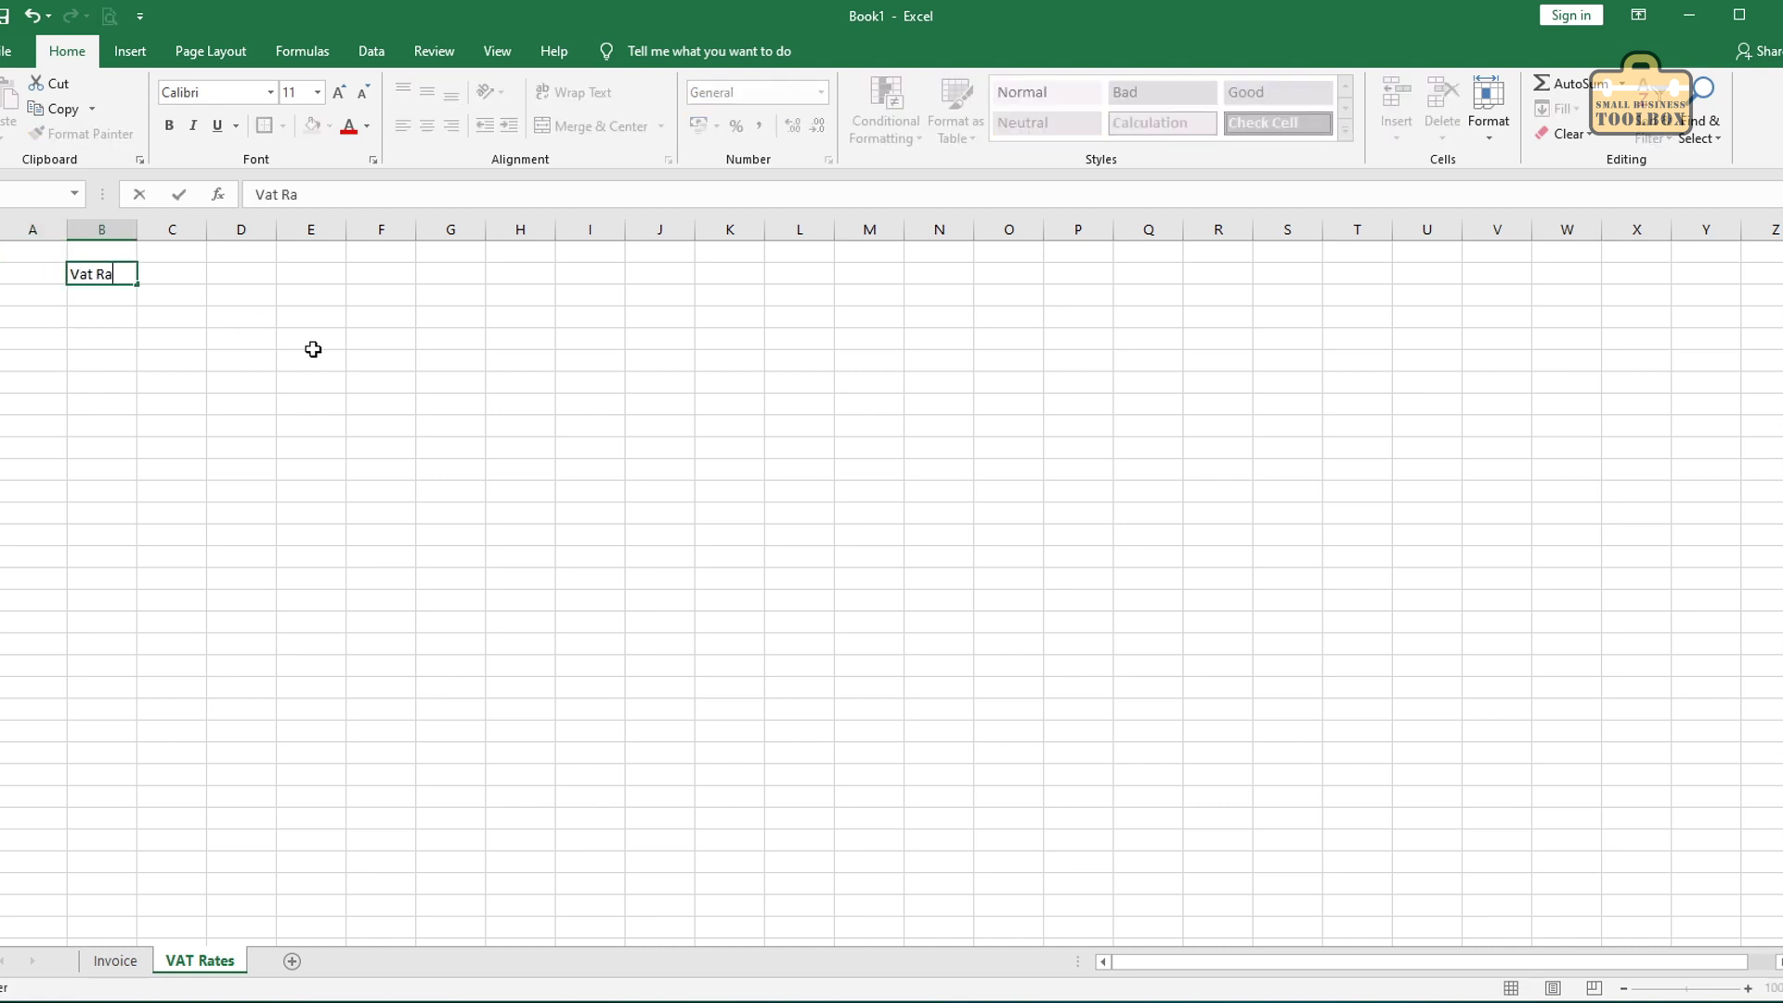
key(Return)
text(Standard Rate)
key(Return)
text(Reduced Rate)
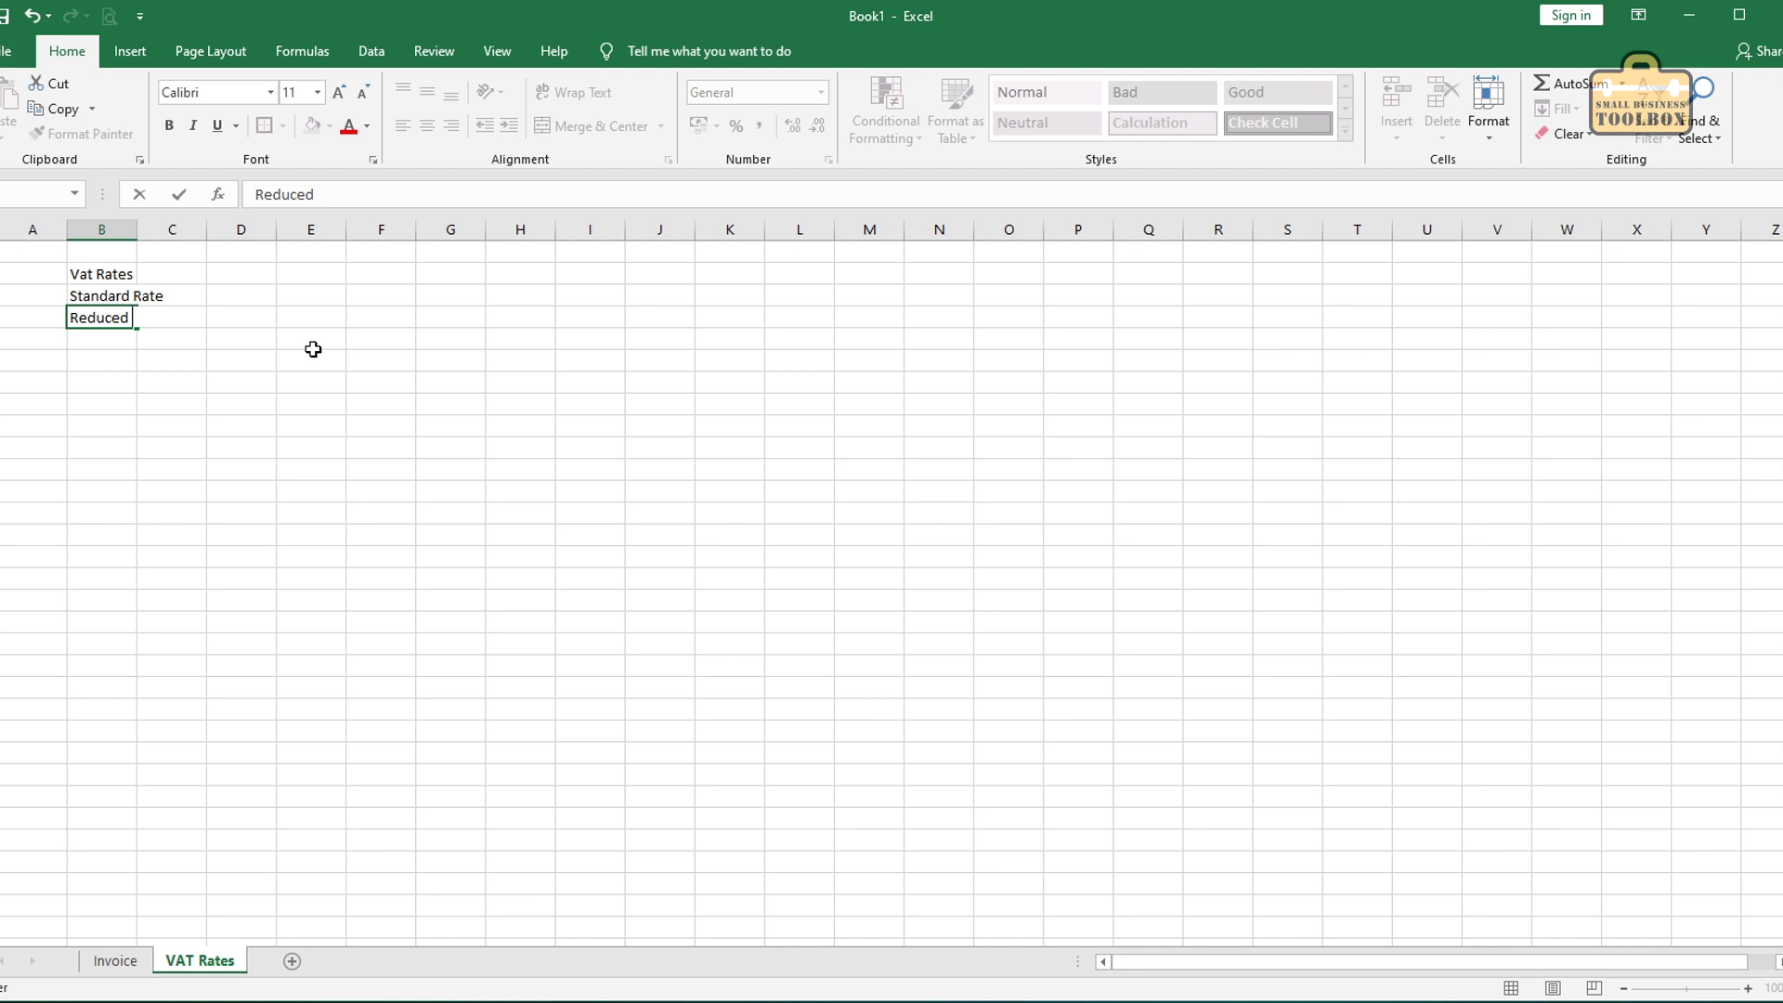
key(Return)
text(Zero Rate)
key(Tab)
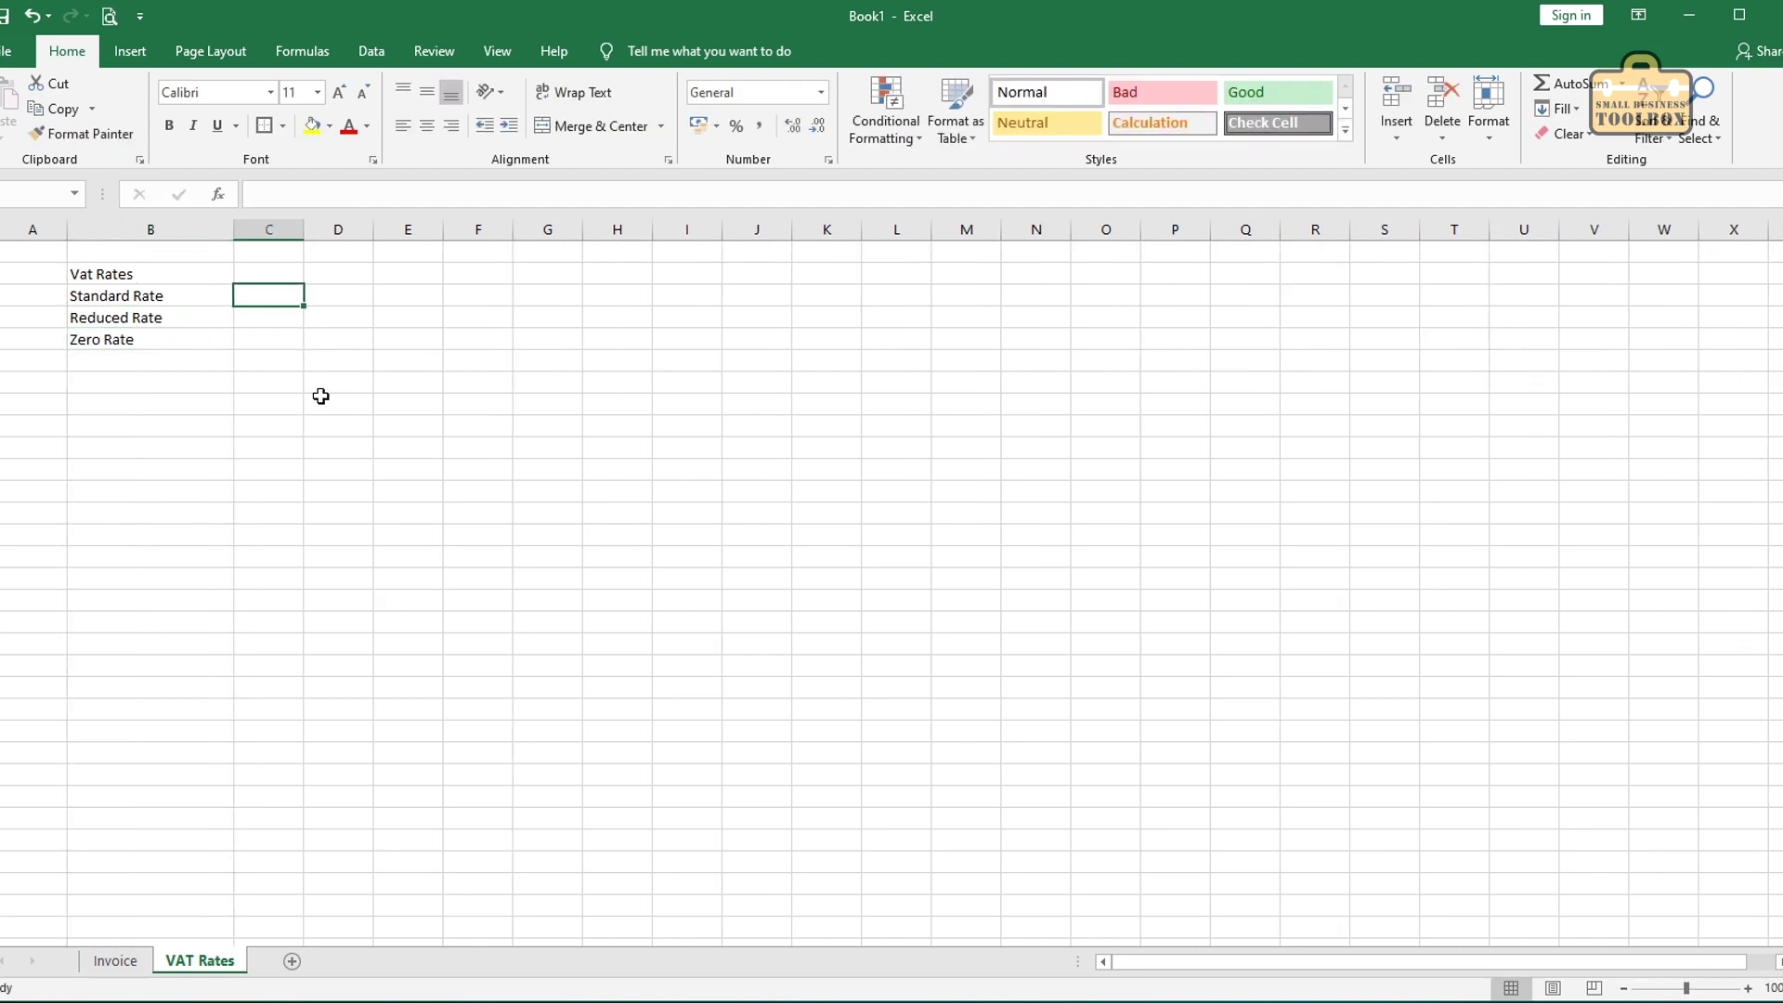
Step: Format C3:C5 as percentages, enter 20 for the standard rate, and zoom to 200%
drag(269, 296, 269, 339)
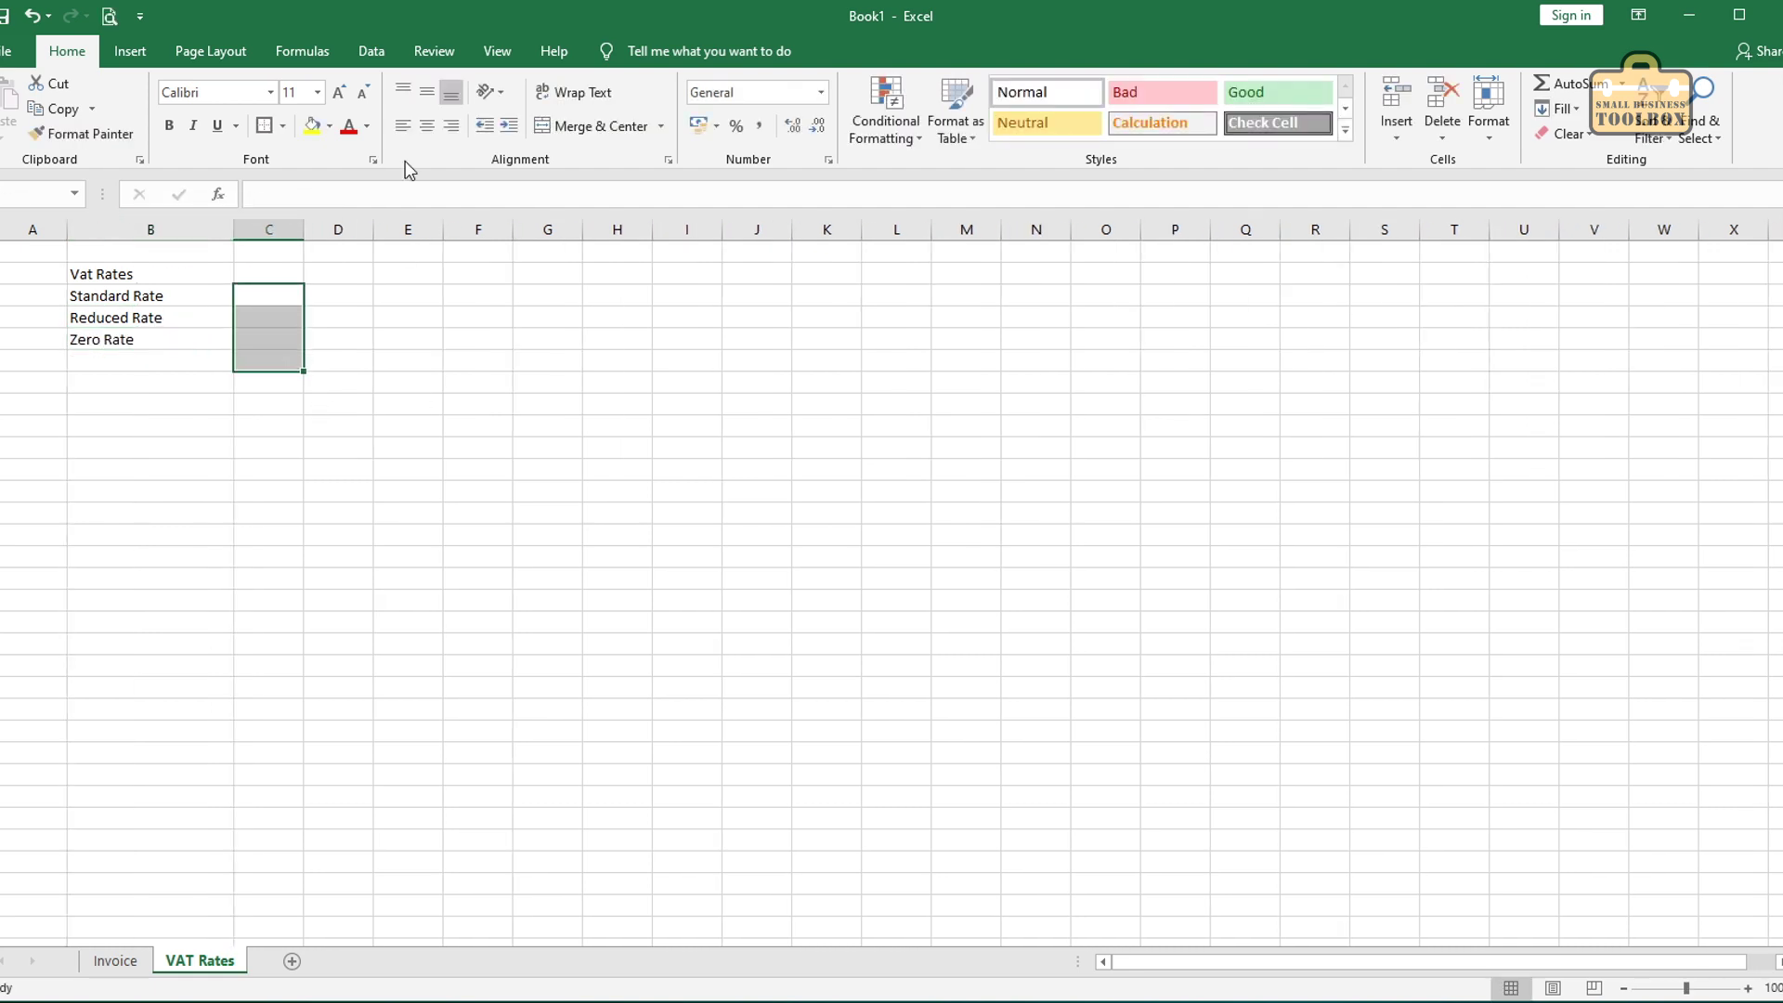
click(736, 126)
click(274, 297)
text(20)
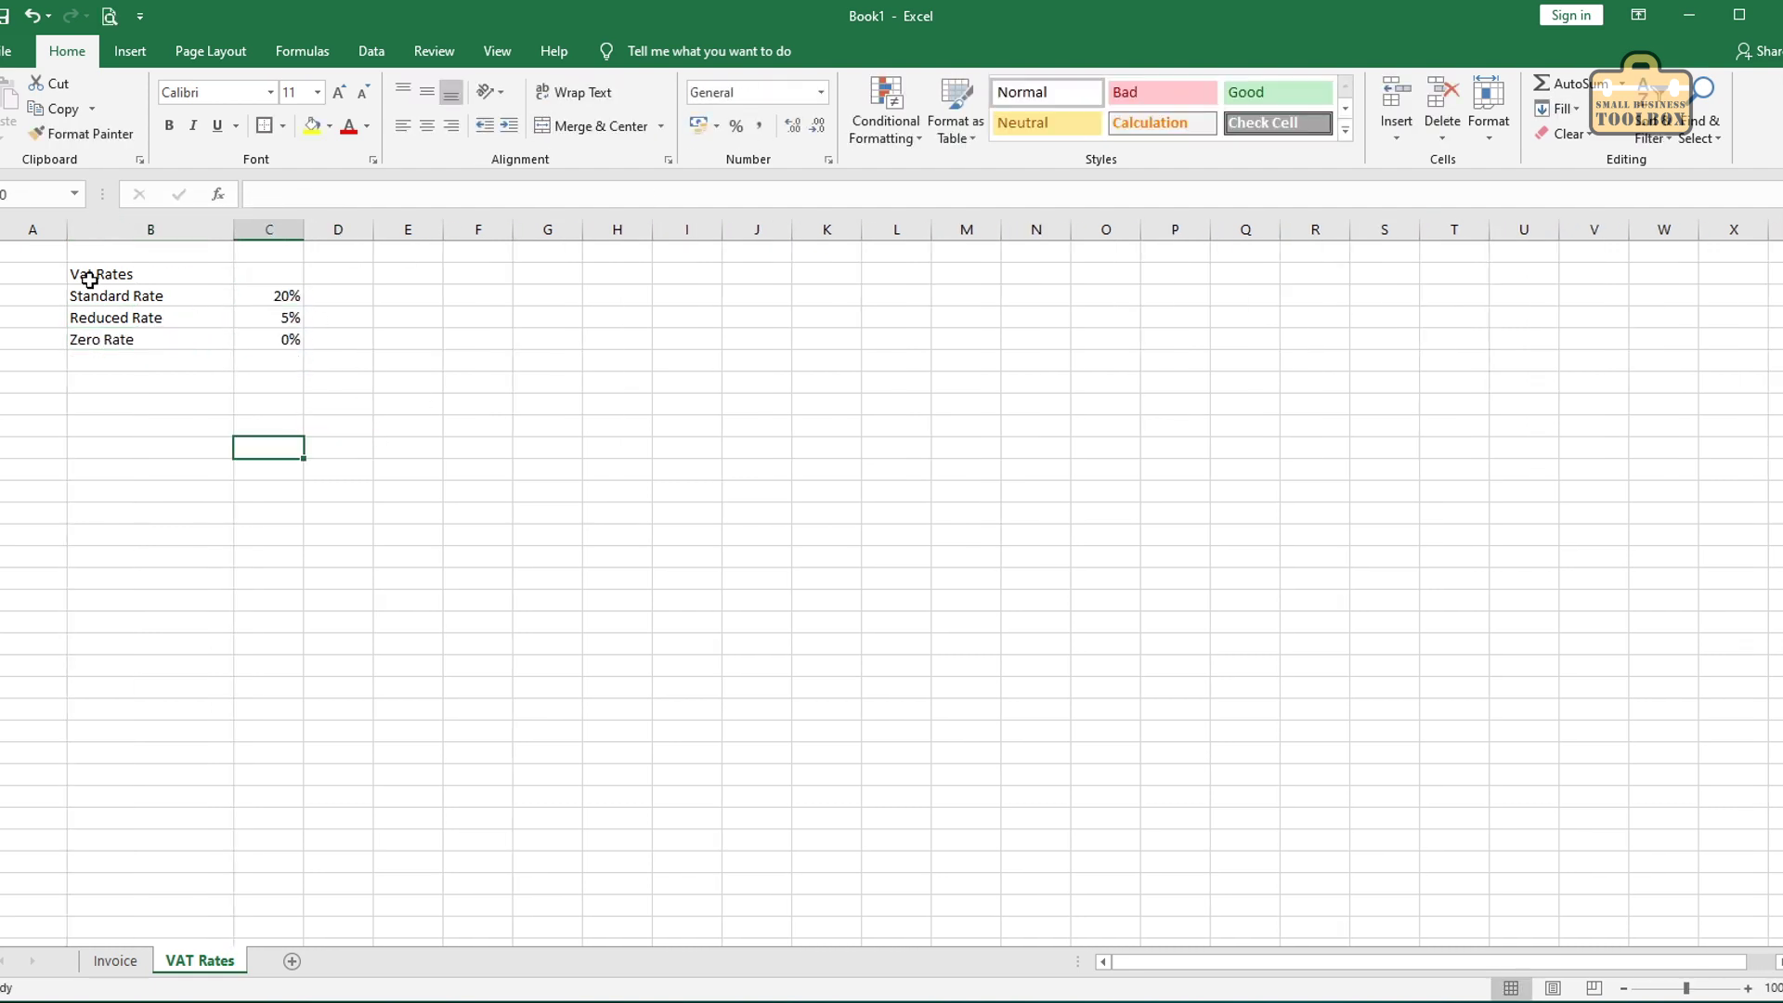
click(496, 51)
click(431, 106)
click(748, 319)
key(Return)
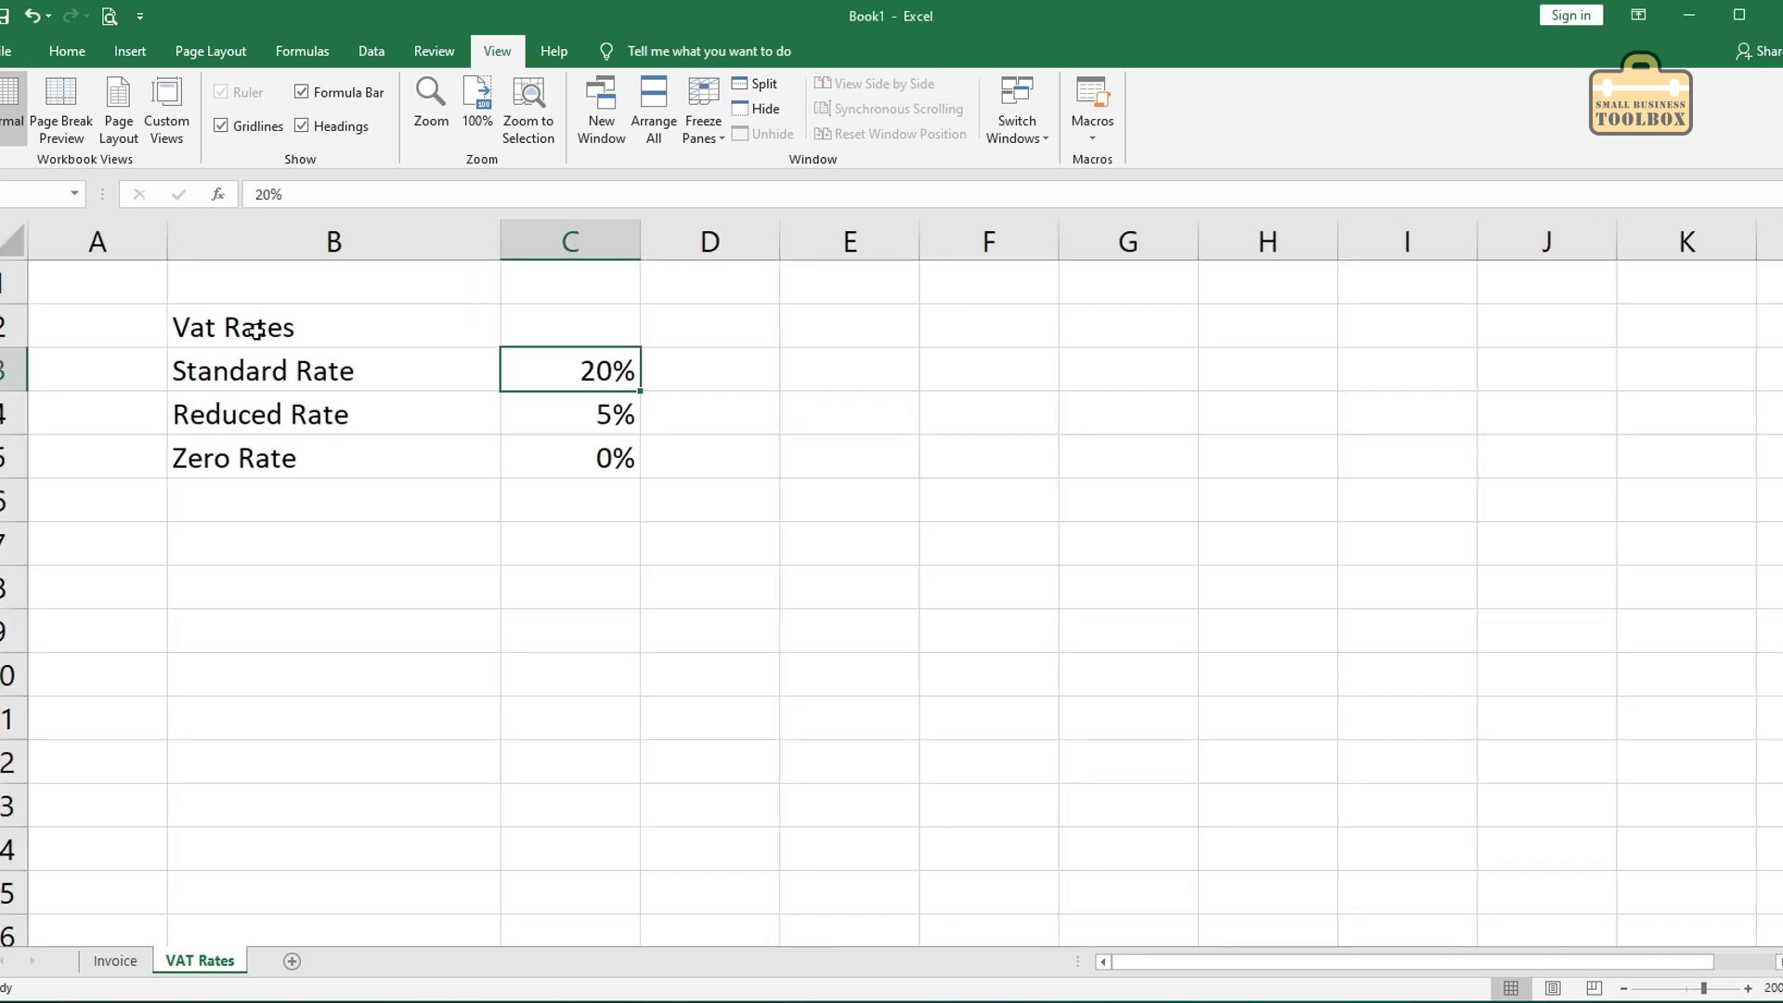
Step: Centre and bold the Vat Rates title across B2:C2, set table text to 16, and widen column C
drag(233, 327, 566, 327)
click(67, 51)
click(599, 125)
click(169, 126)
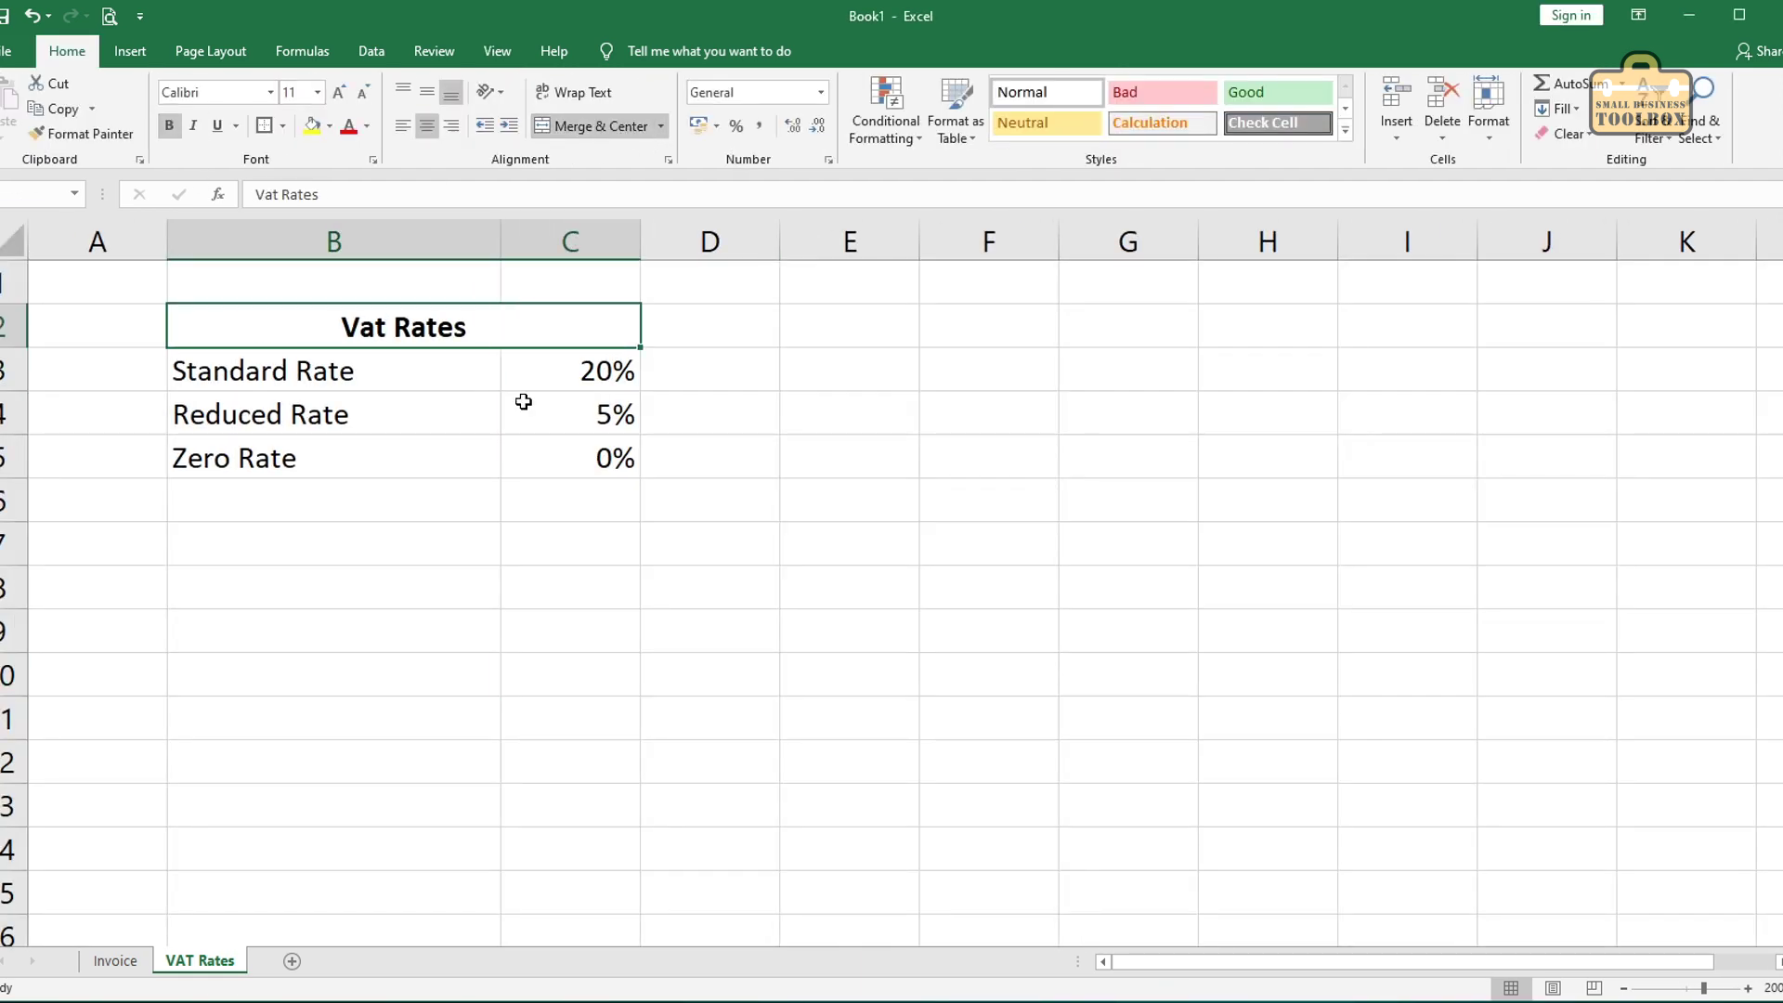
drag(587, 455, 278, 326)
click(316, 93)
click(296, 238)
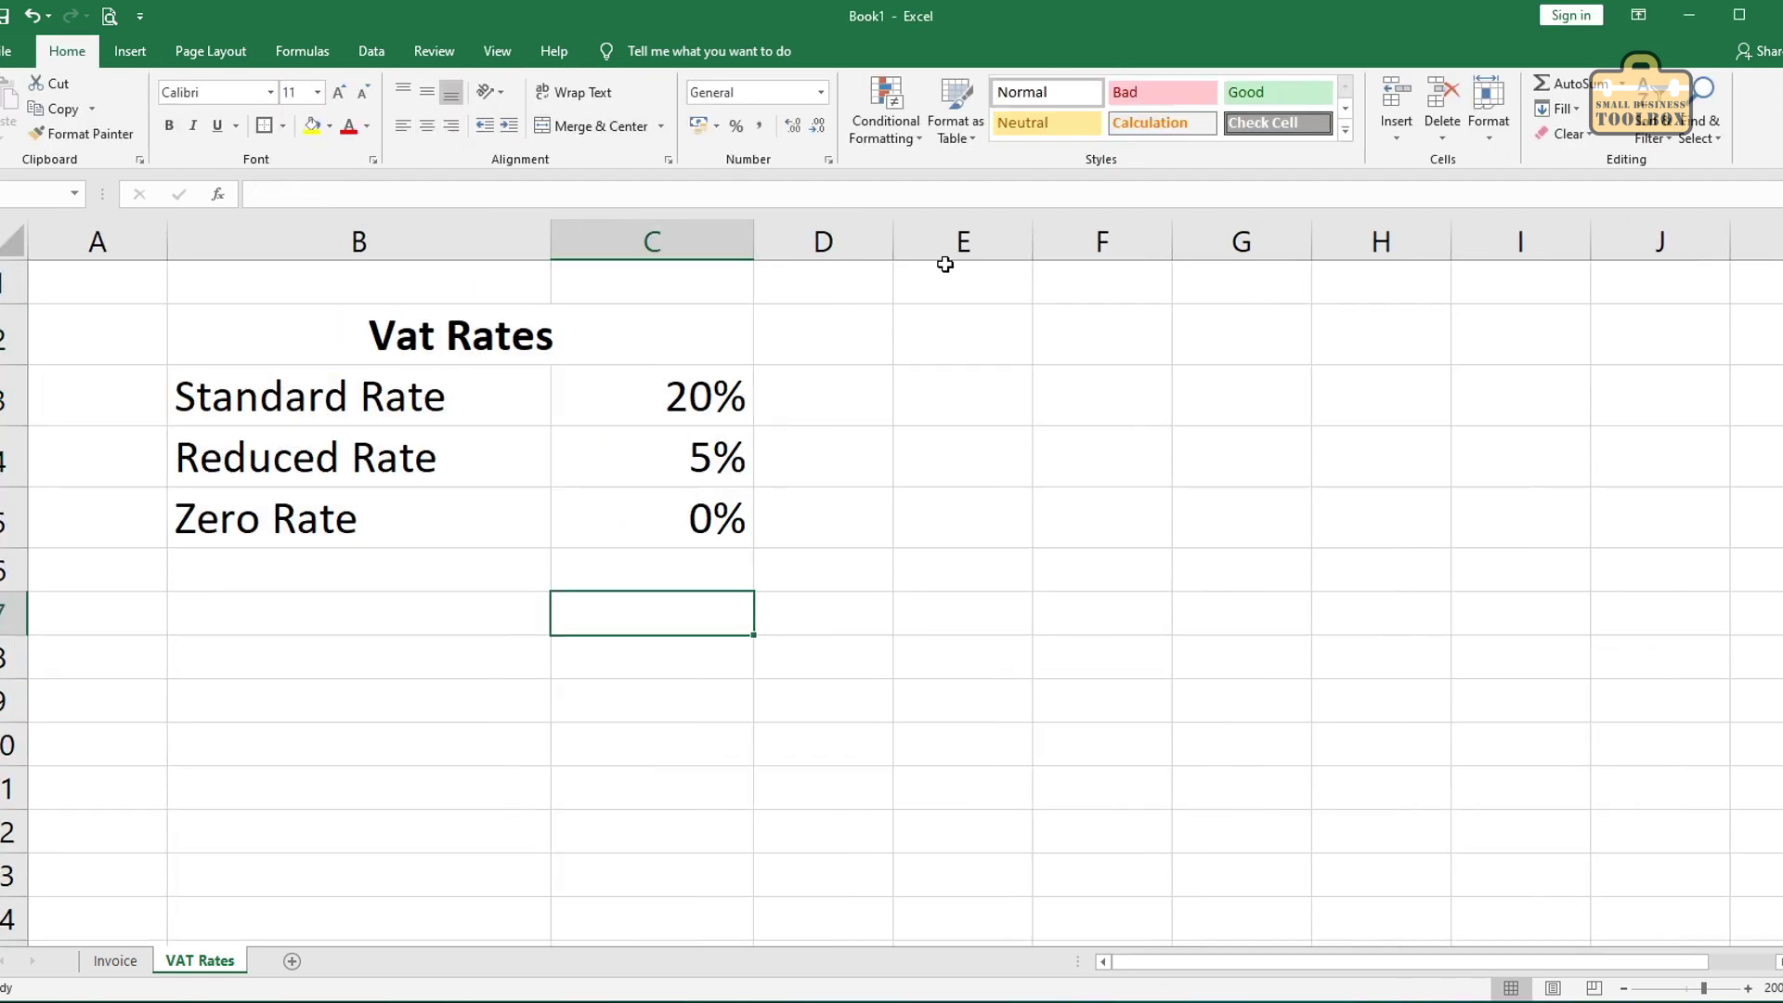
click(665, 518)
Step: Insert a left-aligned heading row with Description and Rate under the title
right_click(13, 395)
click(92, 510)
click(246, 408)
text(Description)
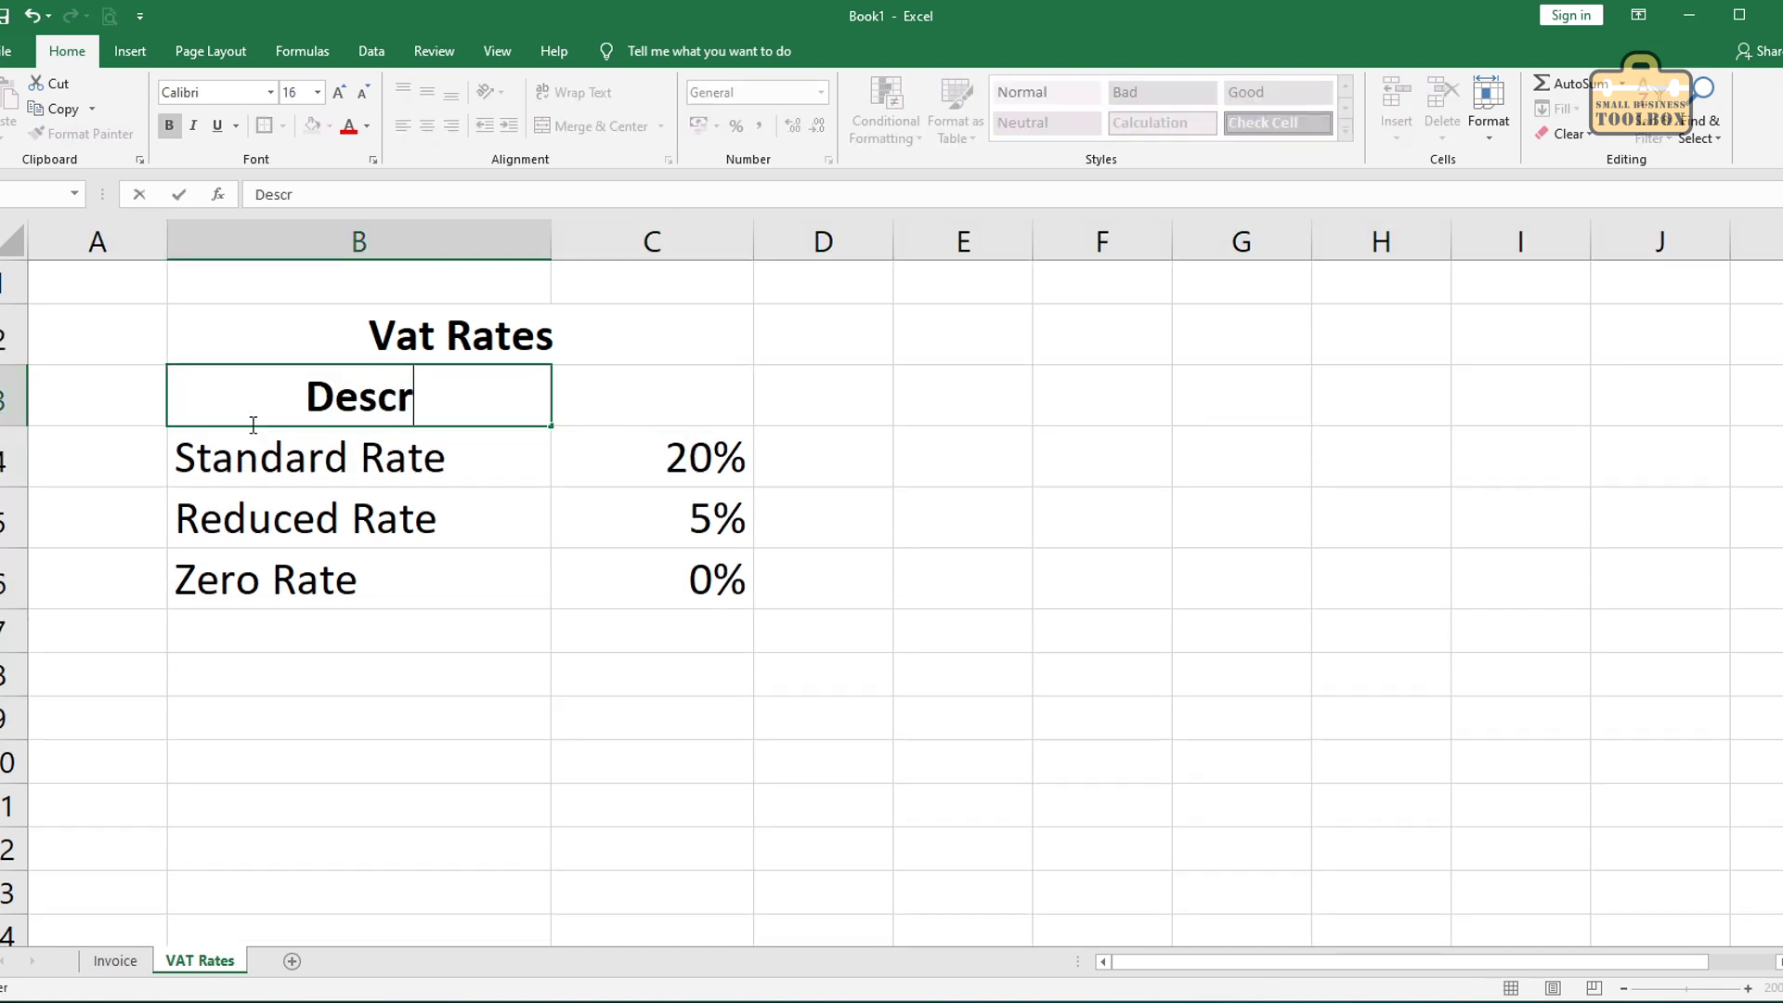
key(Tab)
text(Rate)
drag(651, 396, 358, 396)
click(426, 125)
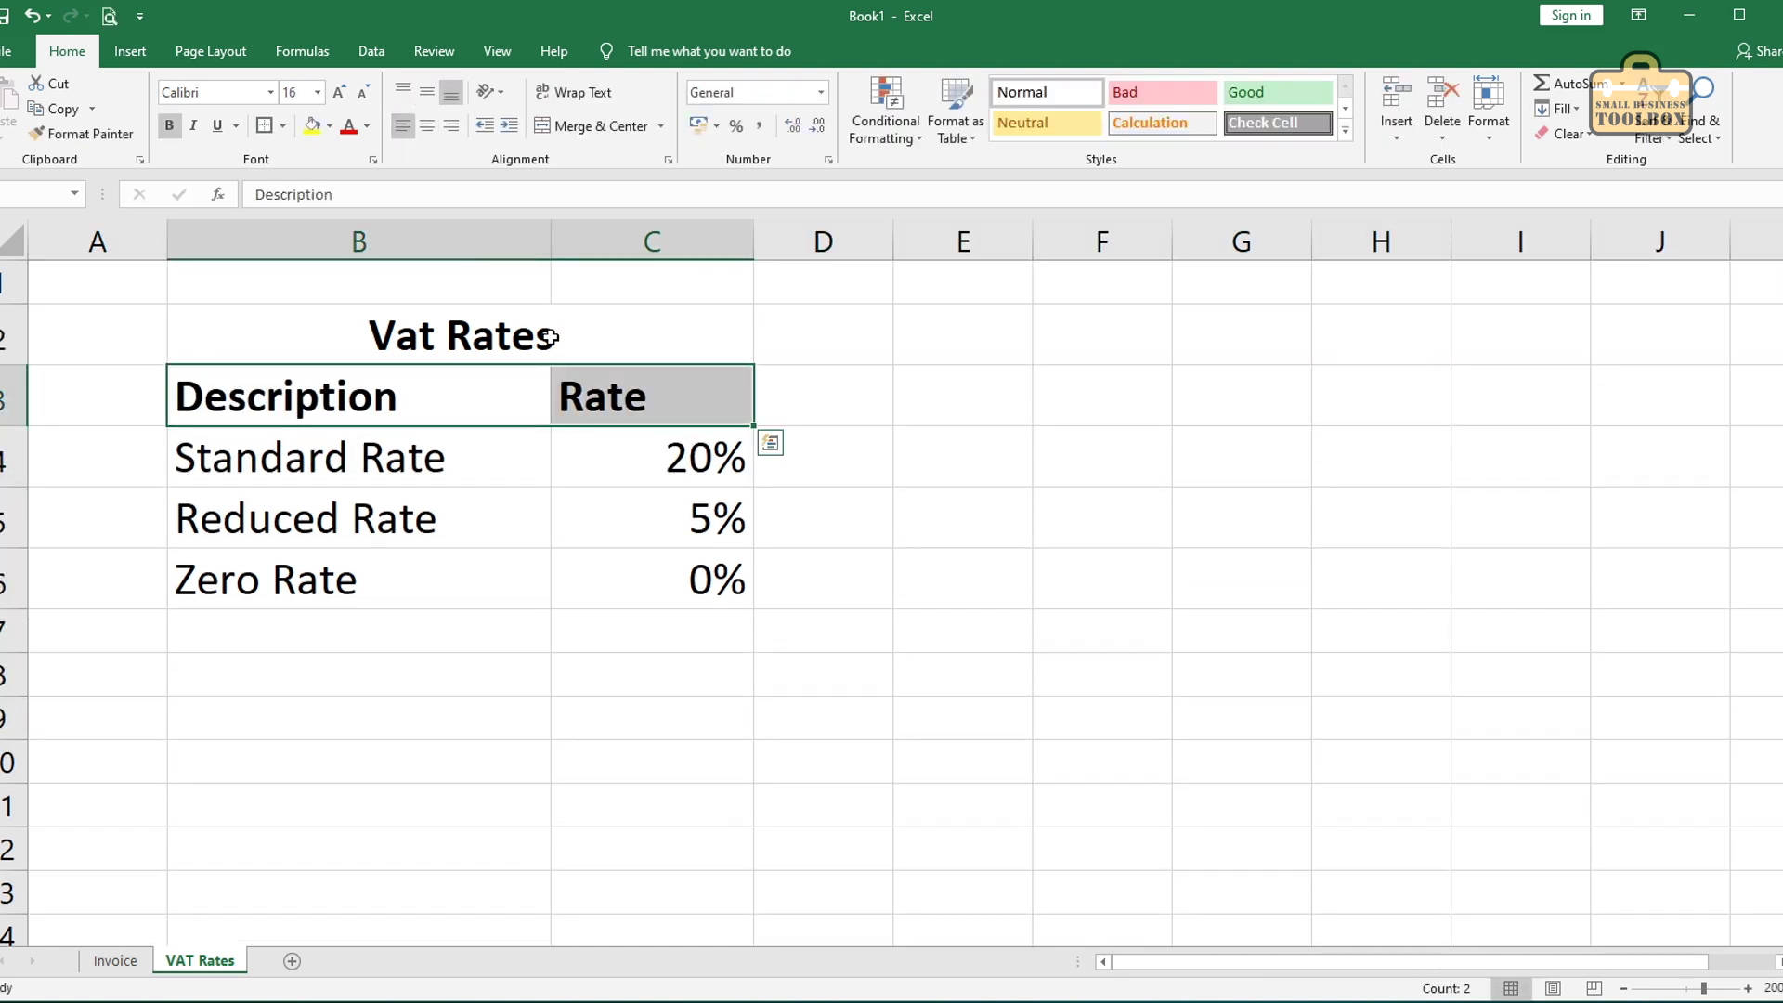
Step: Put a thick outline around B2:C6, fill the title row blue and the headings light blue
drag(649, 579, 279, 334)
click(282, 125)
click(315, 366)
click(459, 336)
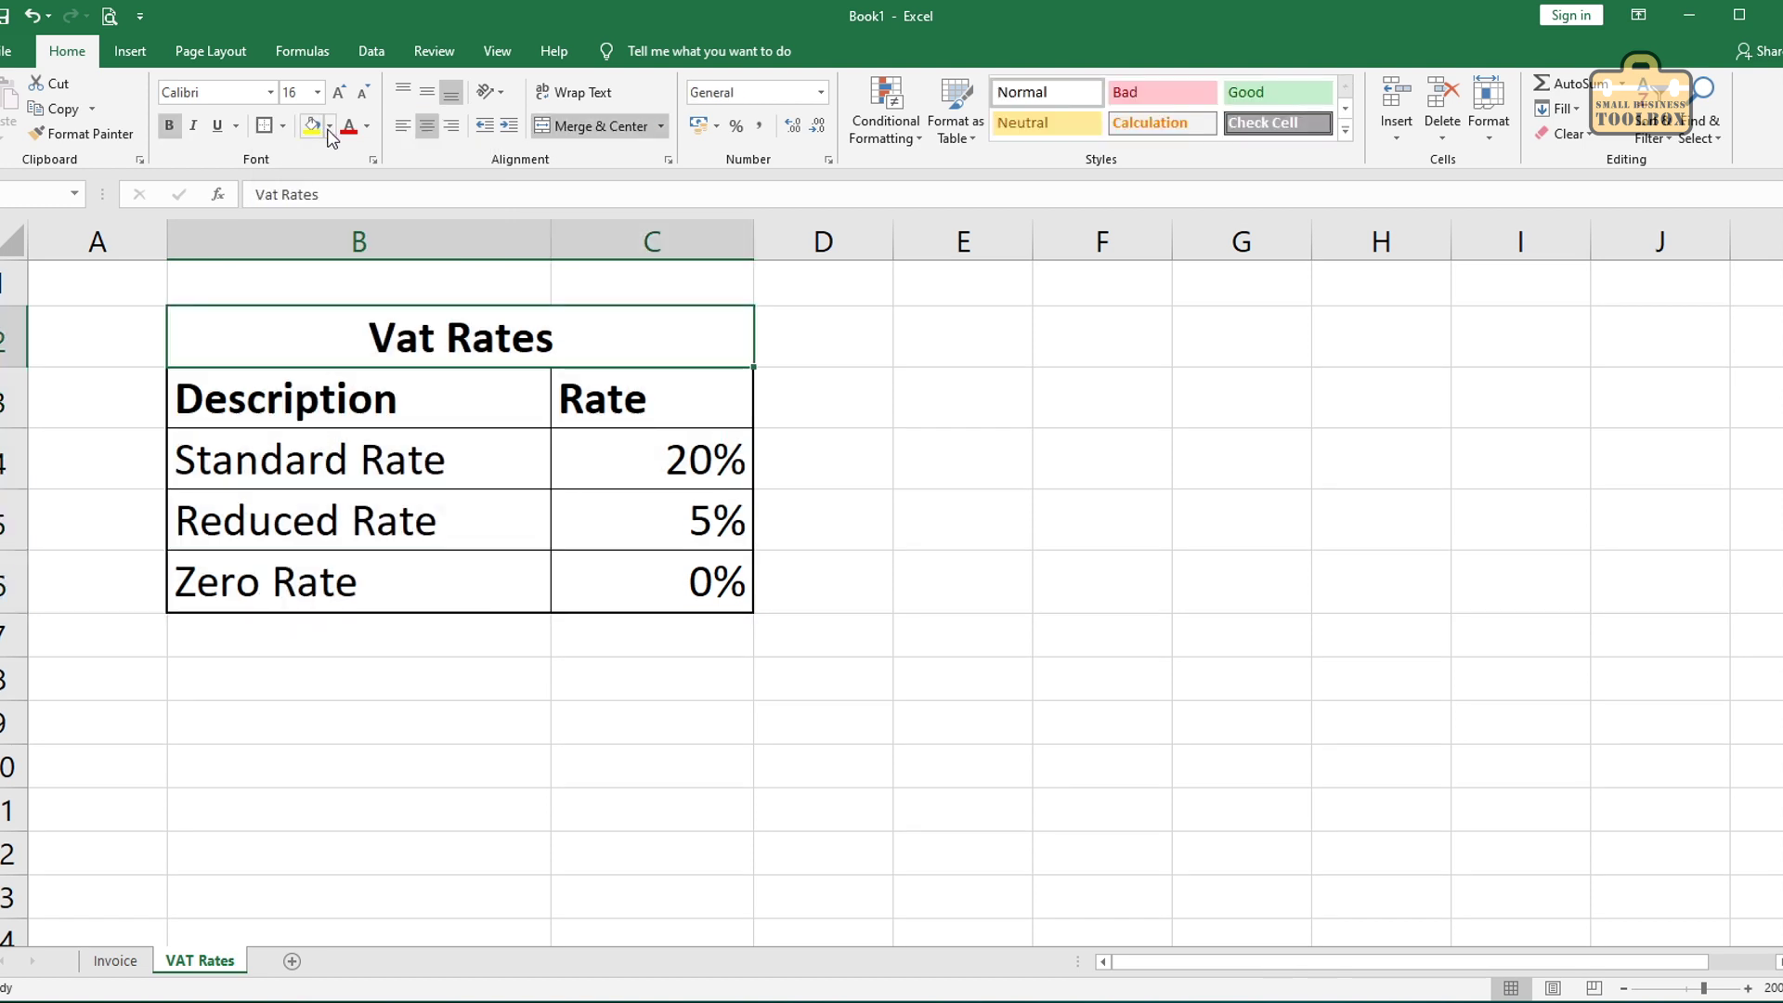
click(329, 125)
click(391, 210)
drag(358, 397, 657, 581)
click(328, 126)
click(391, 194)
Step: Centre the rate values and make rows 2 to 6 taller with vertically centred text
click(659, 677)
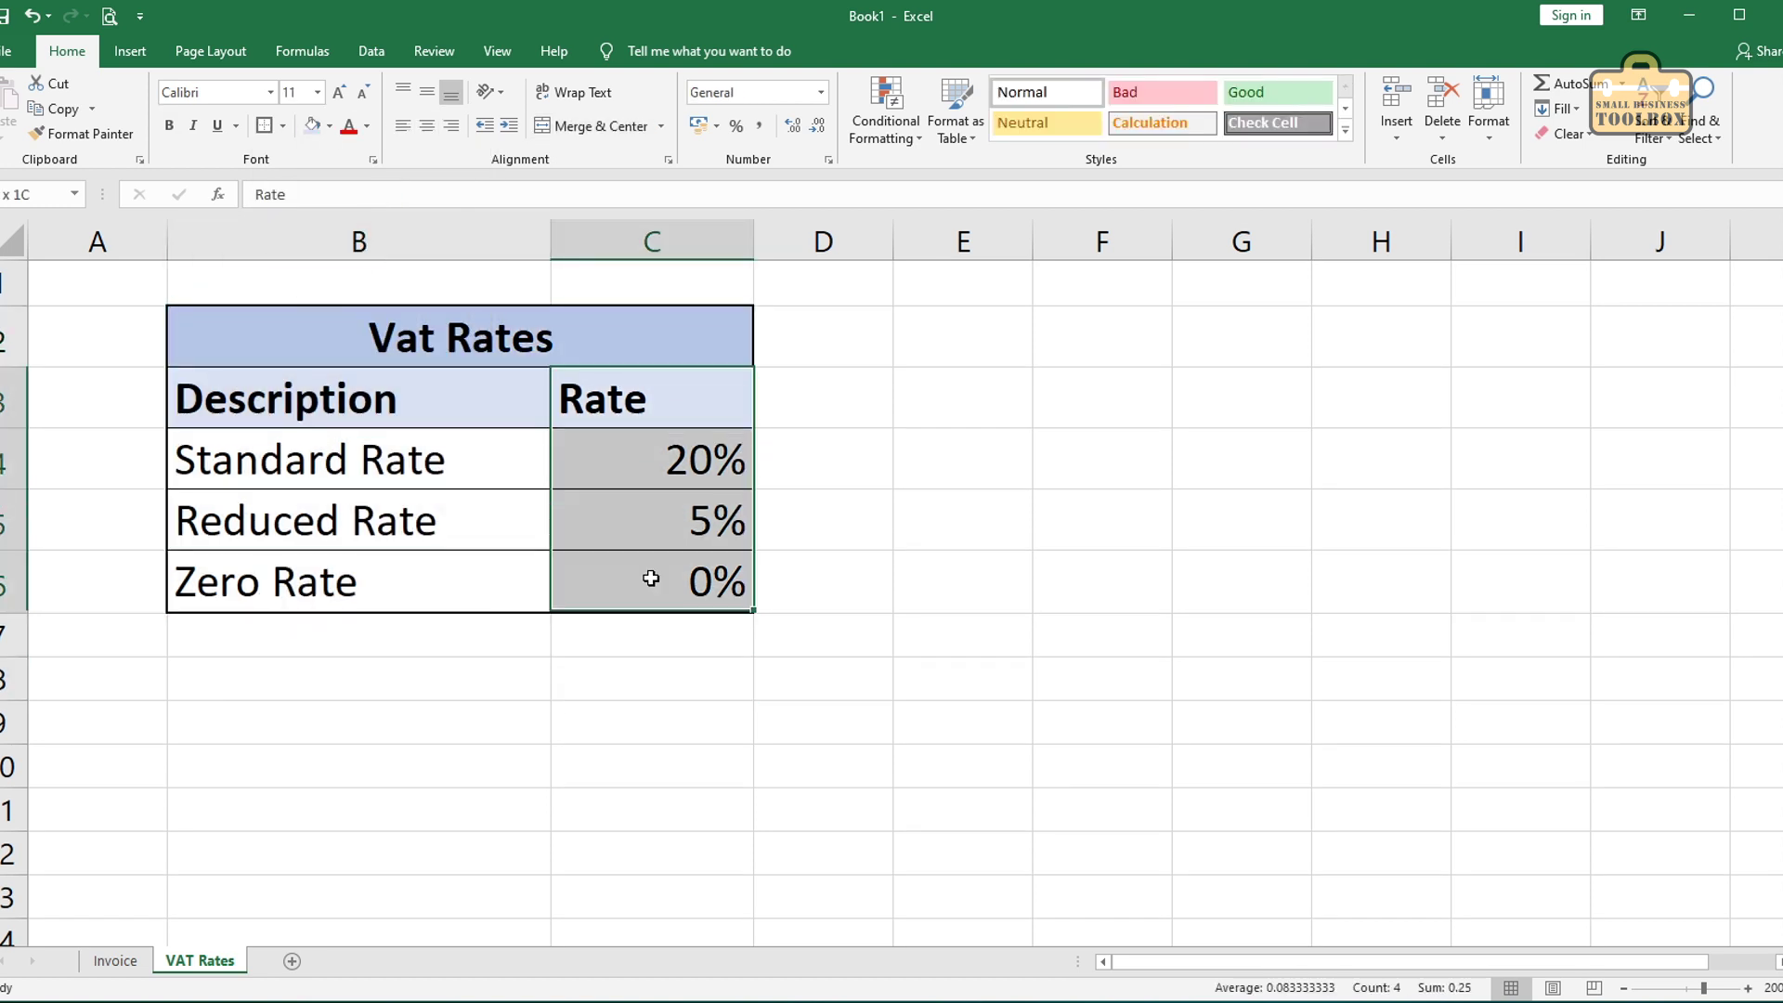
click(426, 125)
drag(11, 582, 11, 376)
click(426, 98)
click(362, 676)
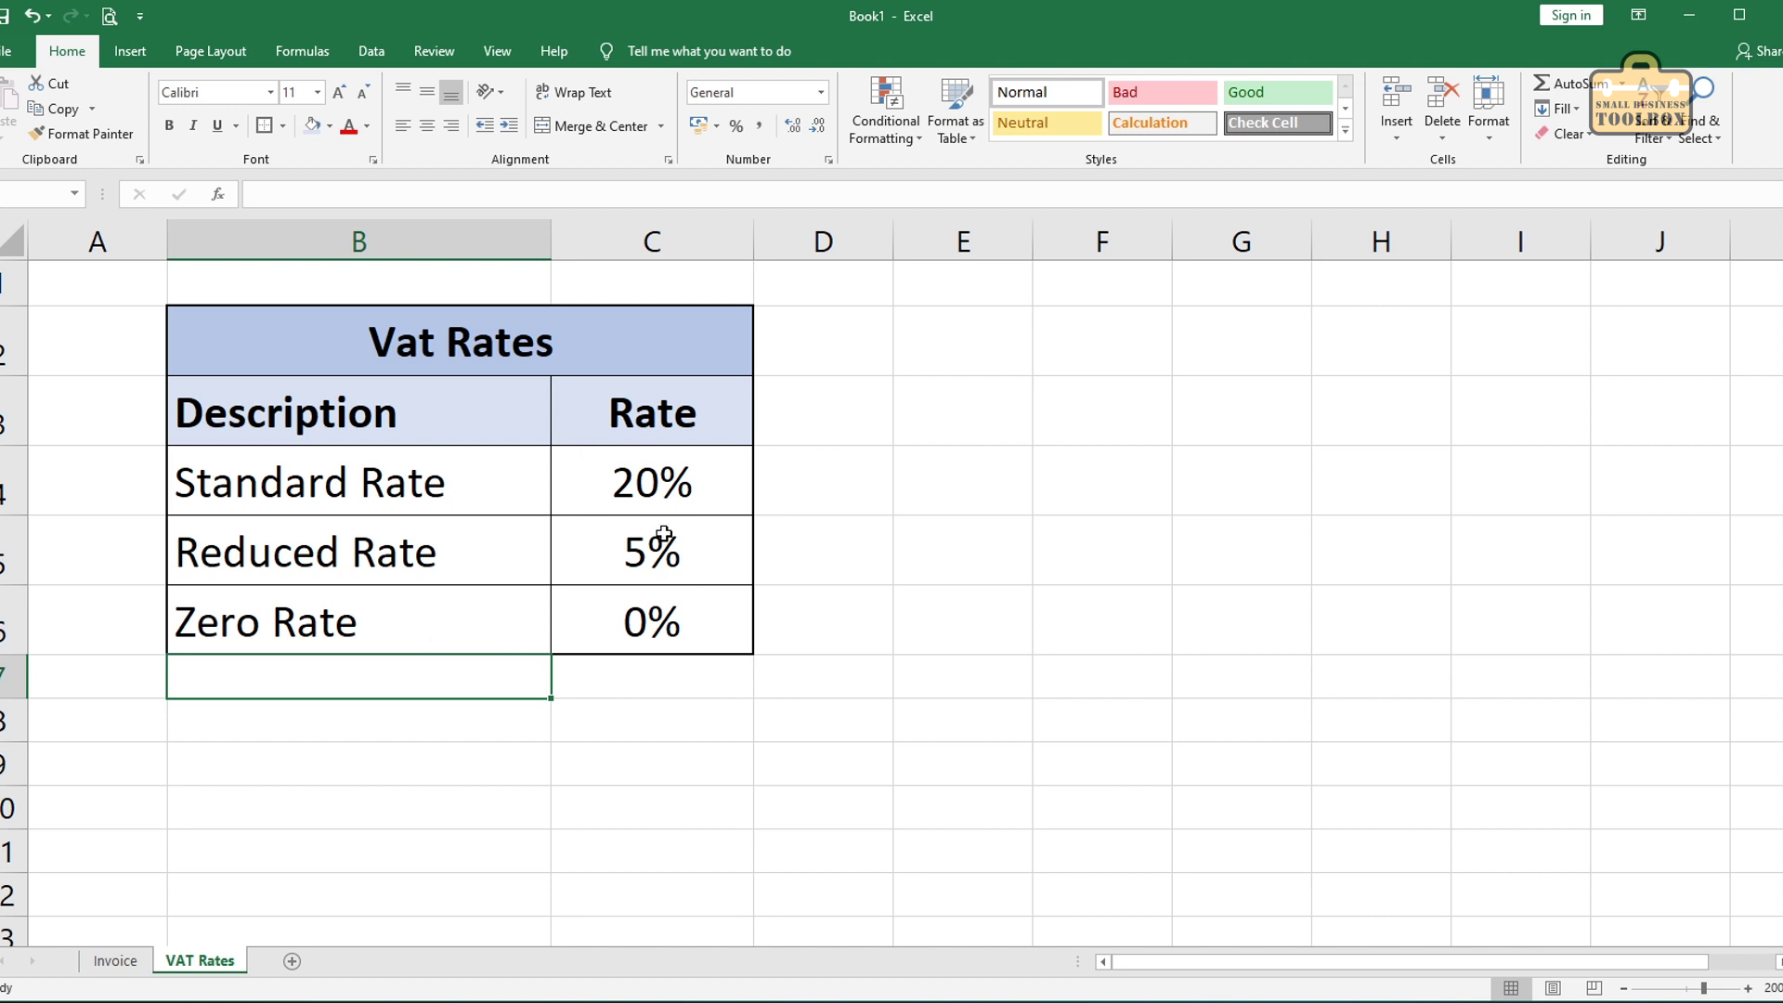
drag(372, 569, 650, 618)
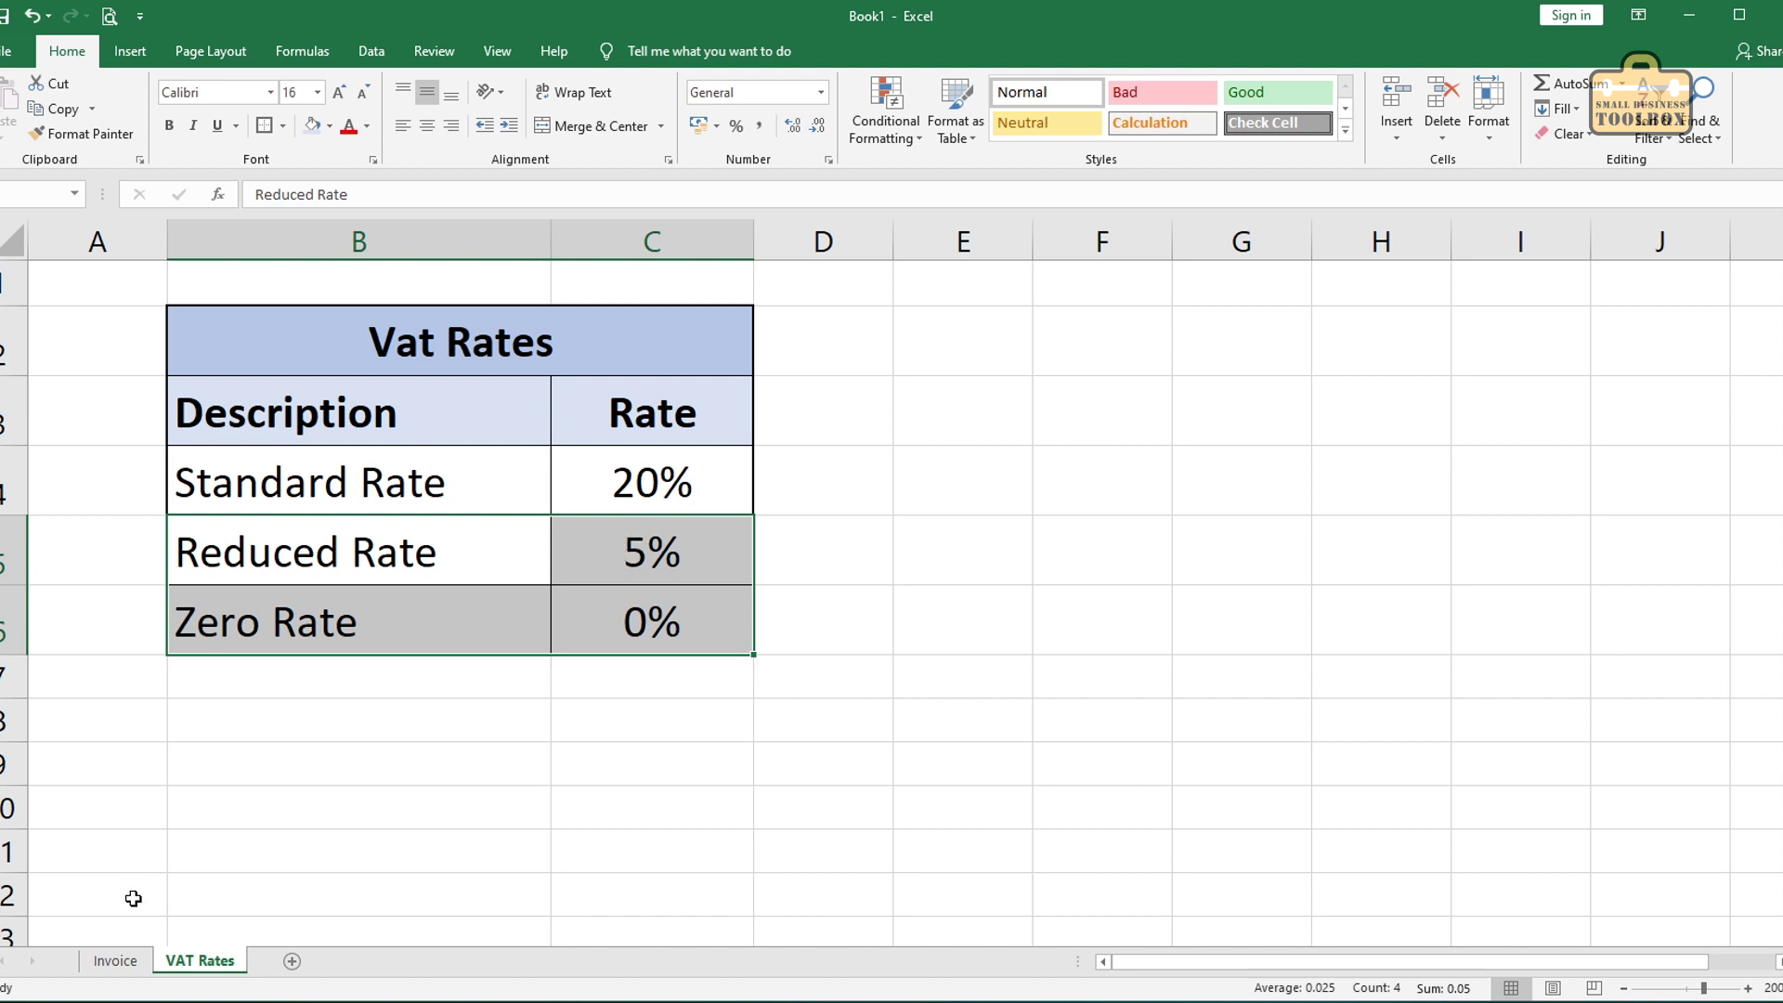
Step: Set F3 on the Invoice sheet to ='VAT Rates'!C4, the 20% Standard Rate
click(115, 960)
click(1038, 386)
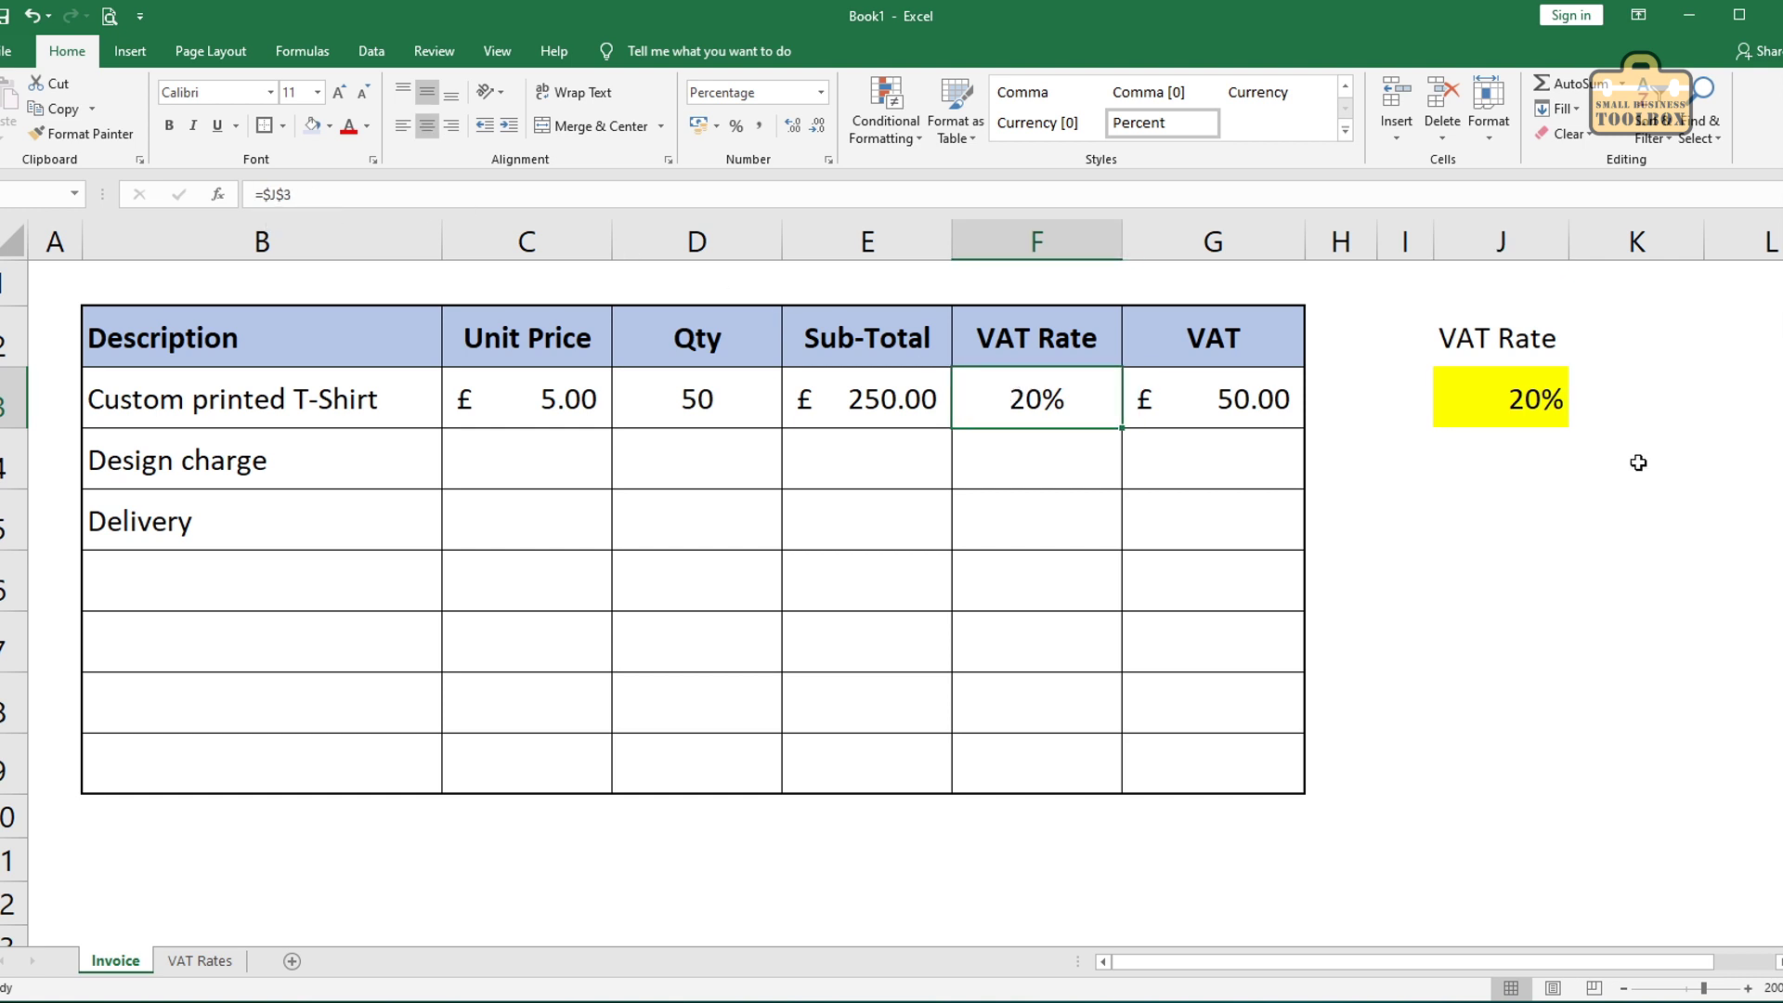
click(1011, 471)
key(Return)
click(1035, 406)
text(=)
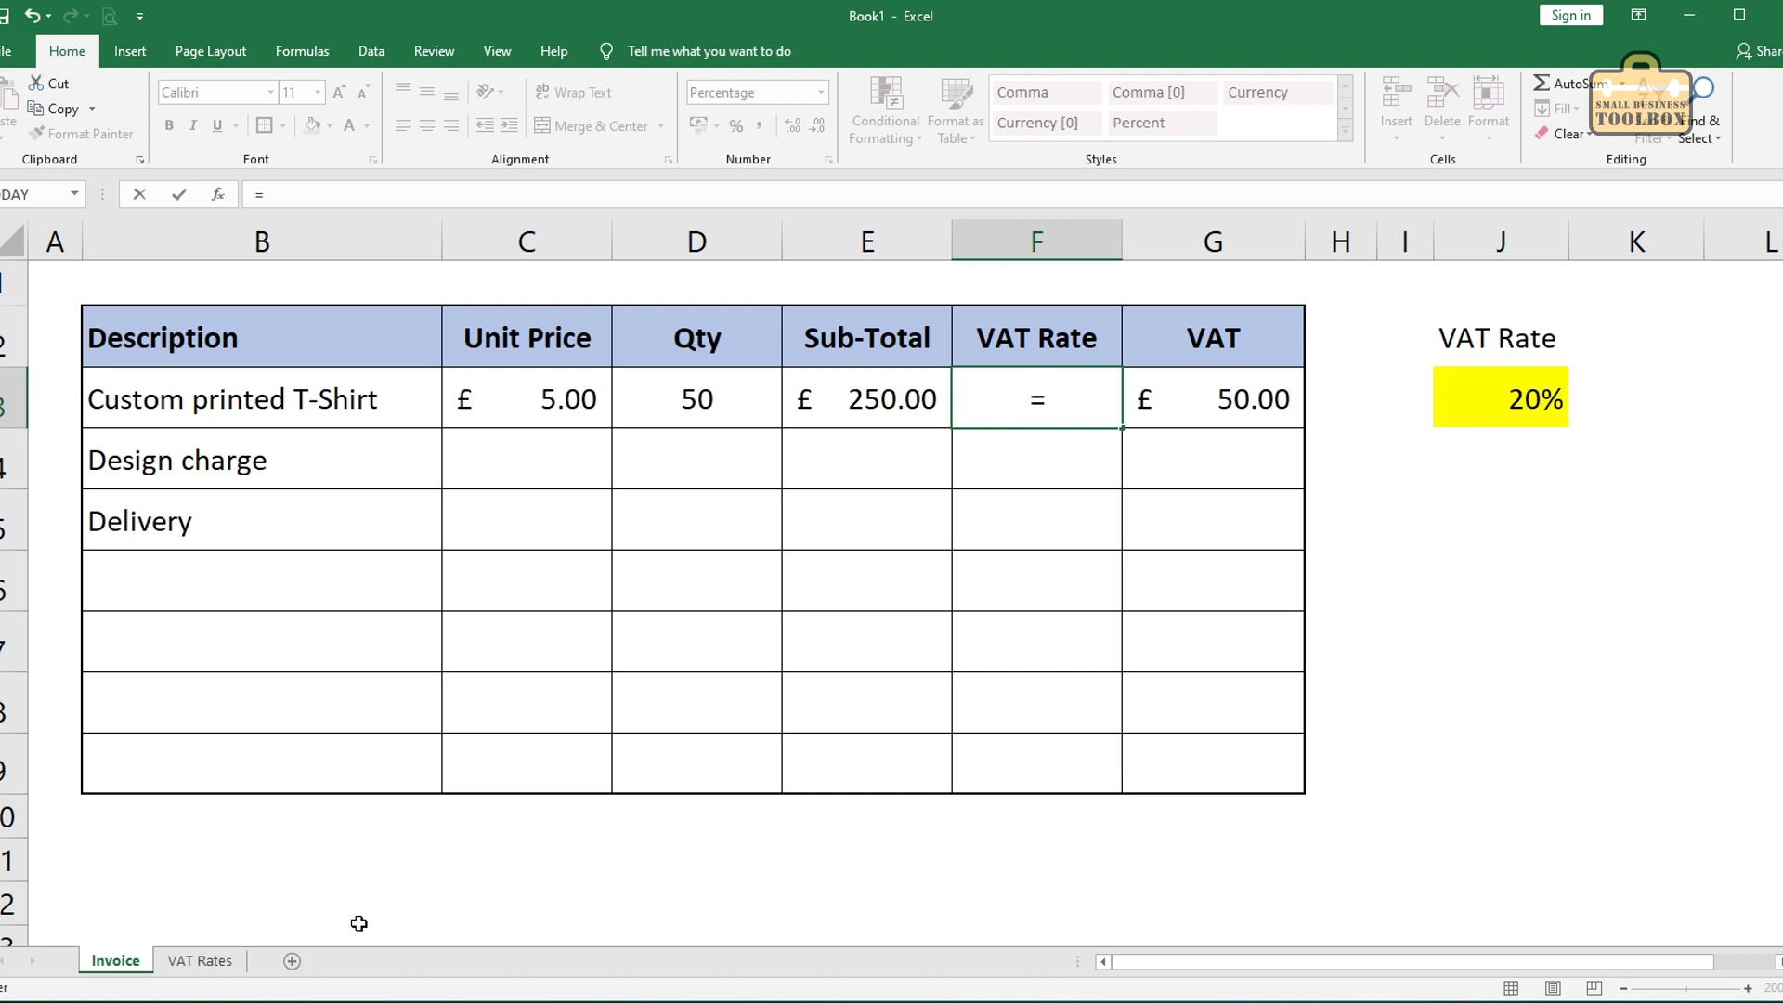
click(199, 960)
click(652, 488)
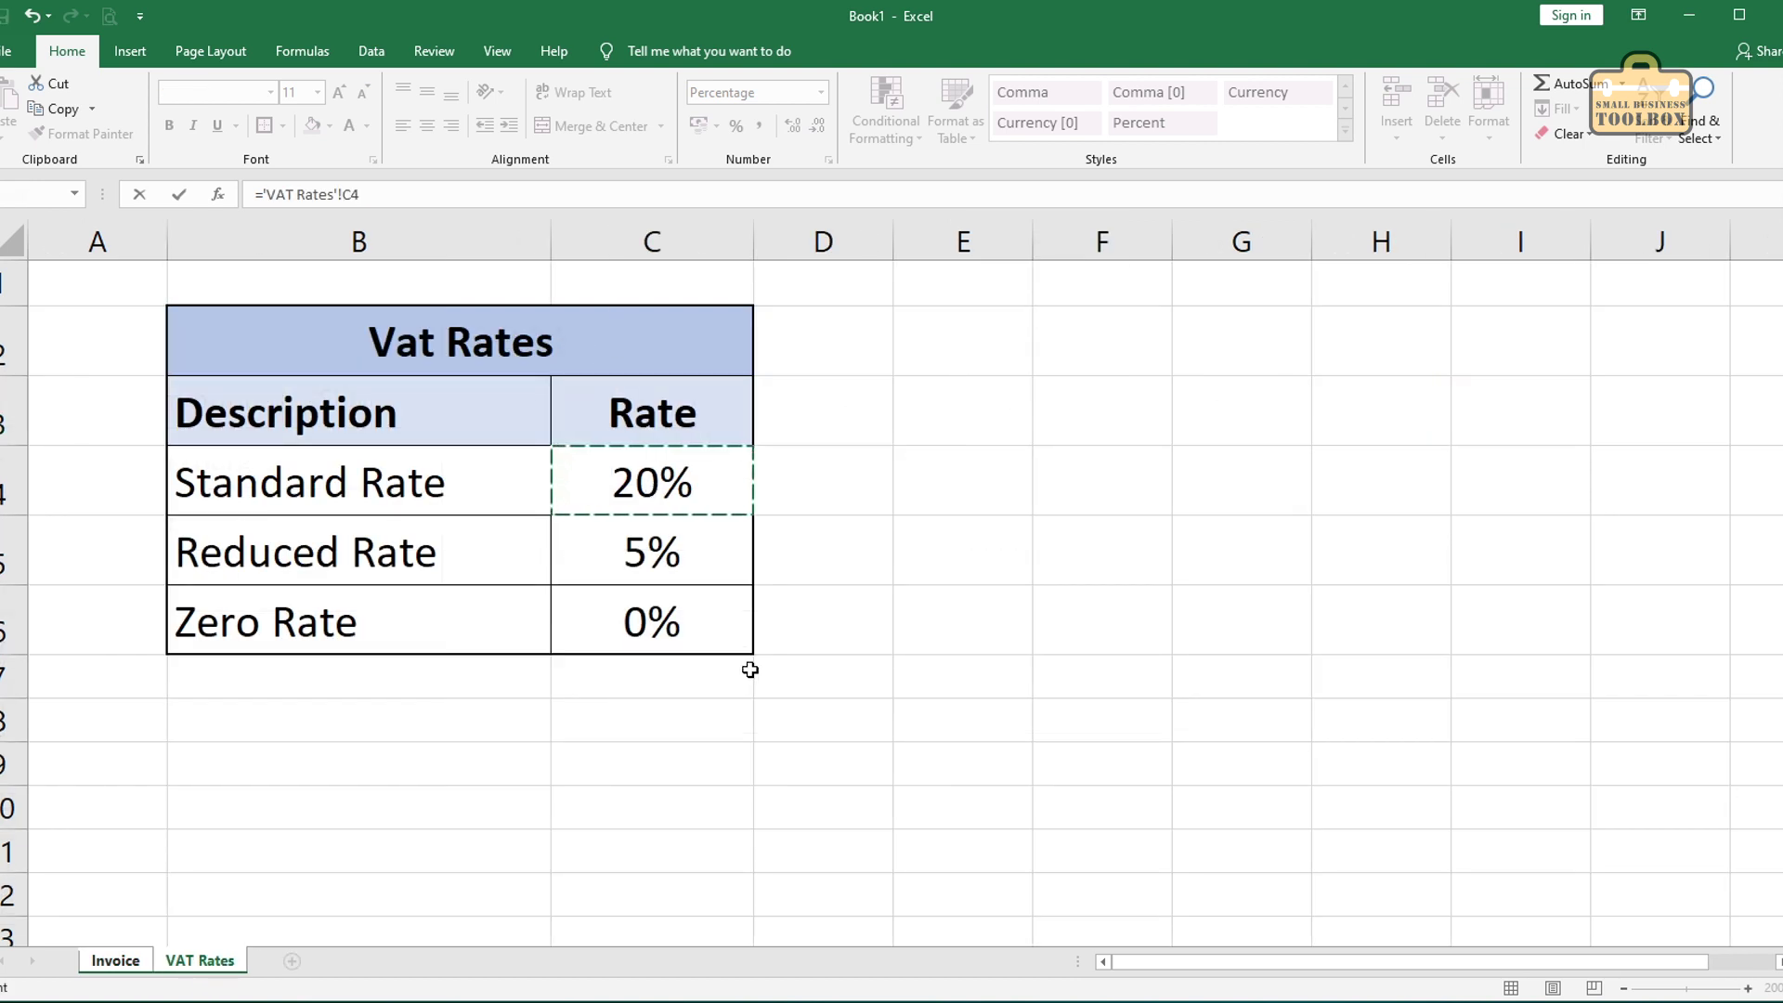
key(Return)
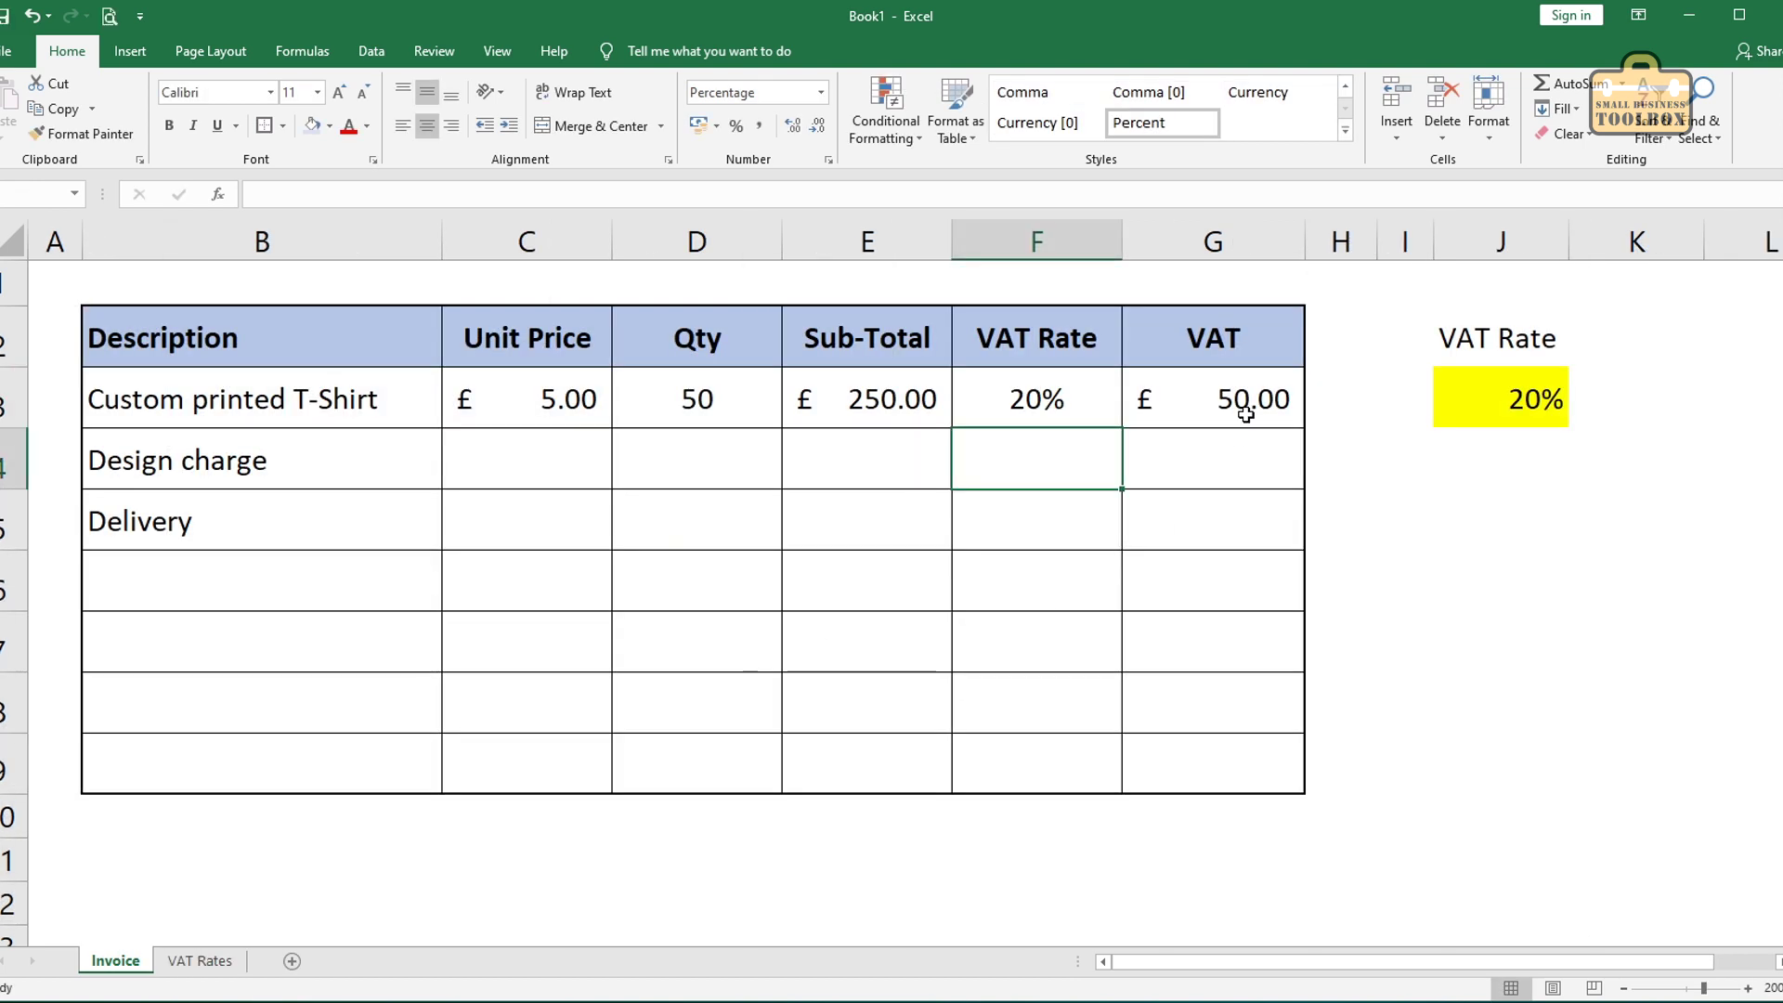
Step: Delete the old VAT rate column J from the Invoice sheet
drag(1531, 339, 1497, 395)
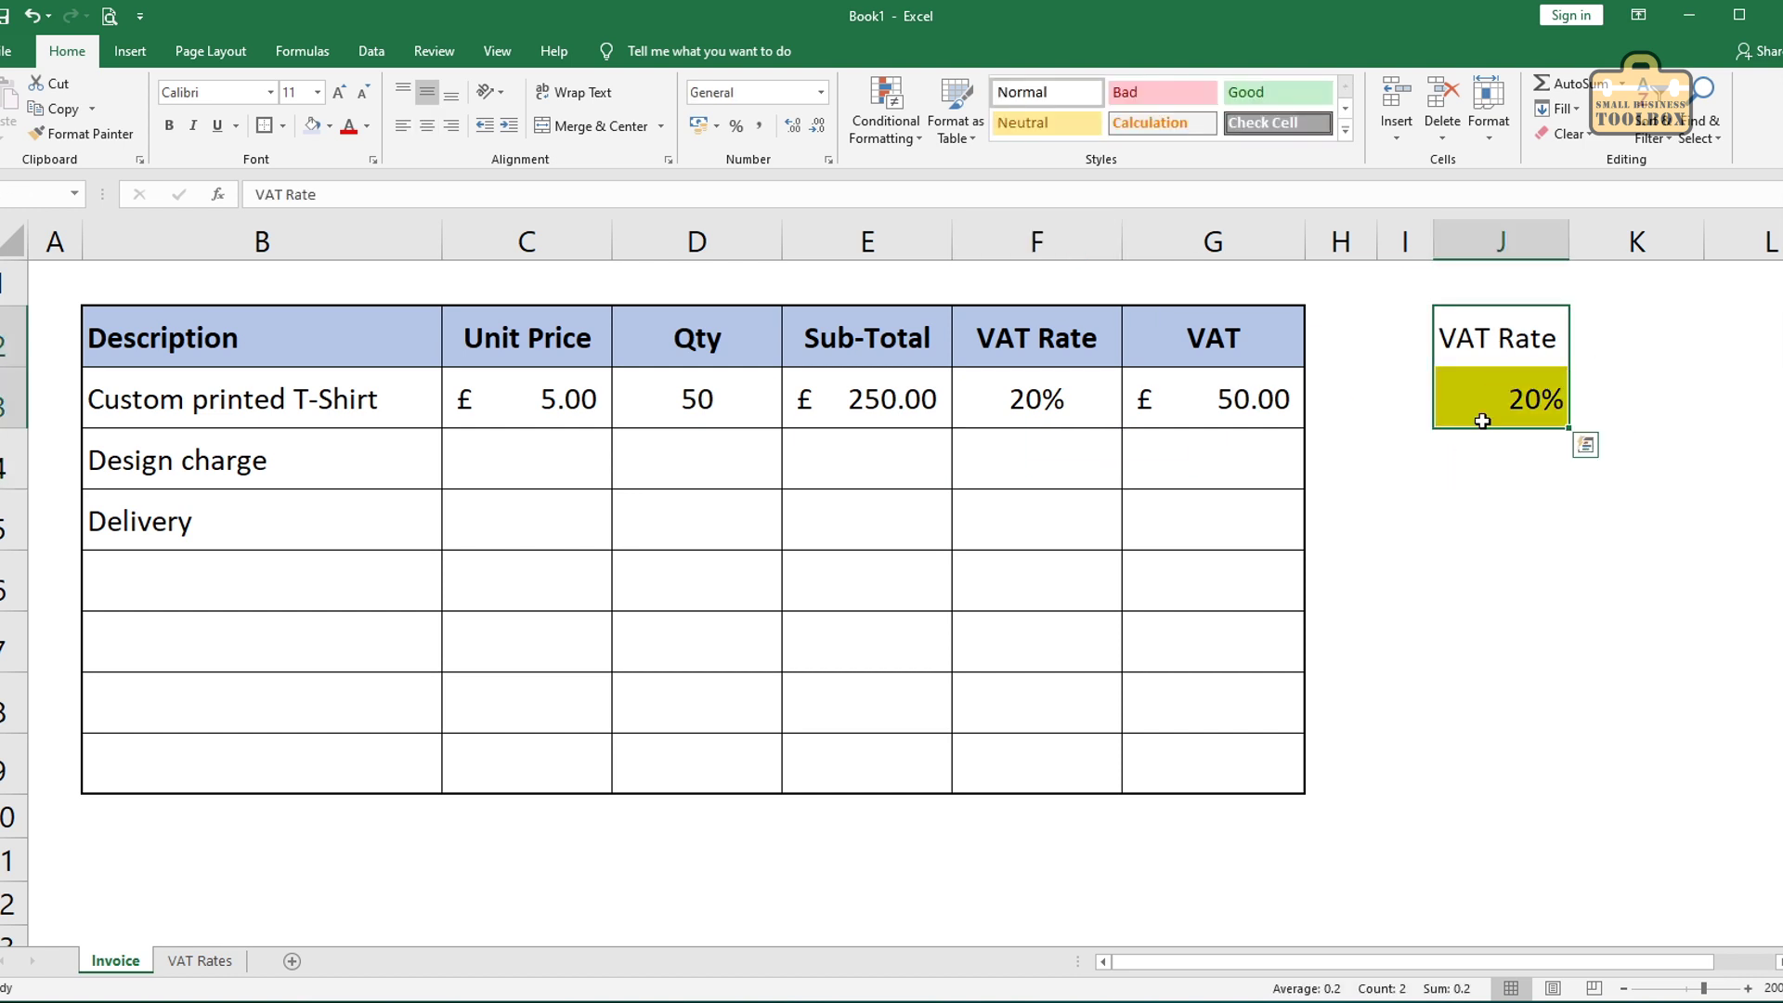
click(1496, 239)
right_click(1487, 236)
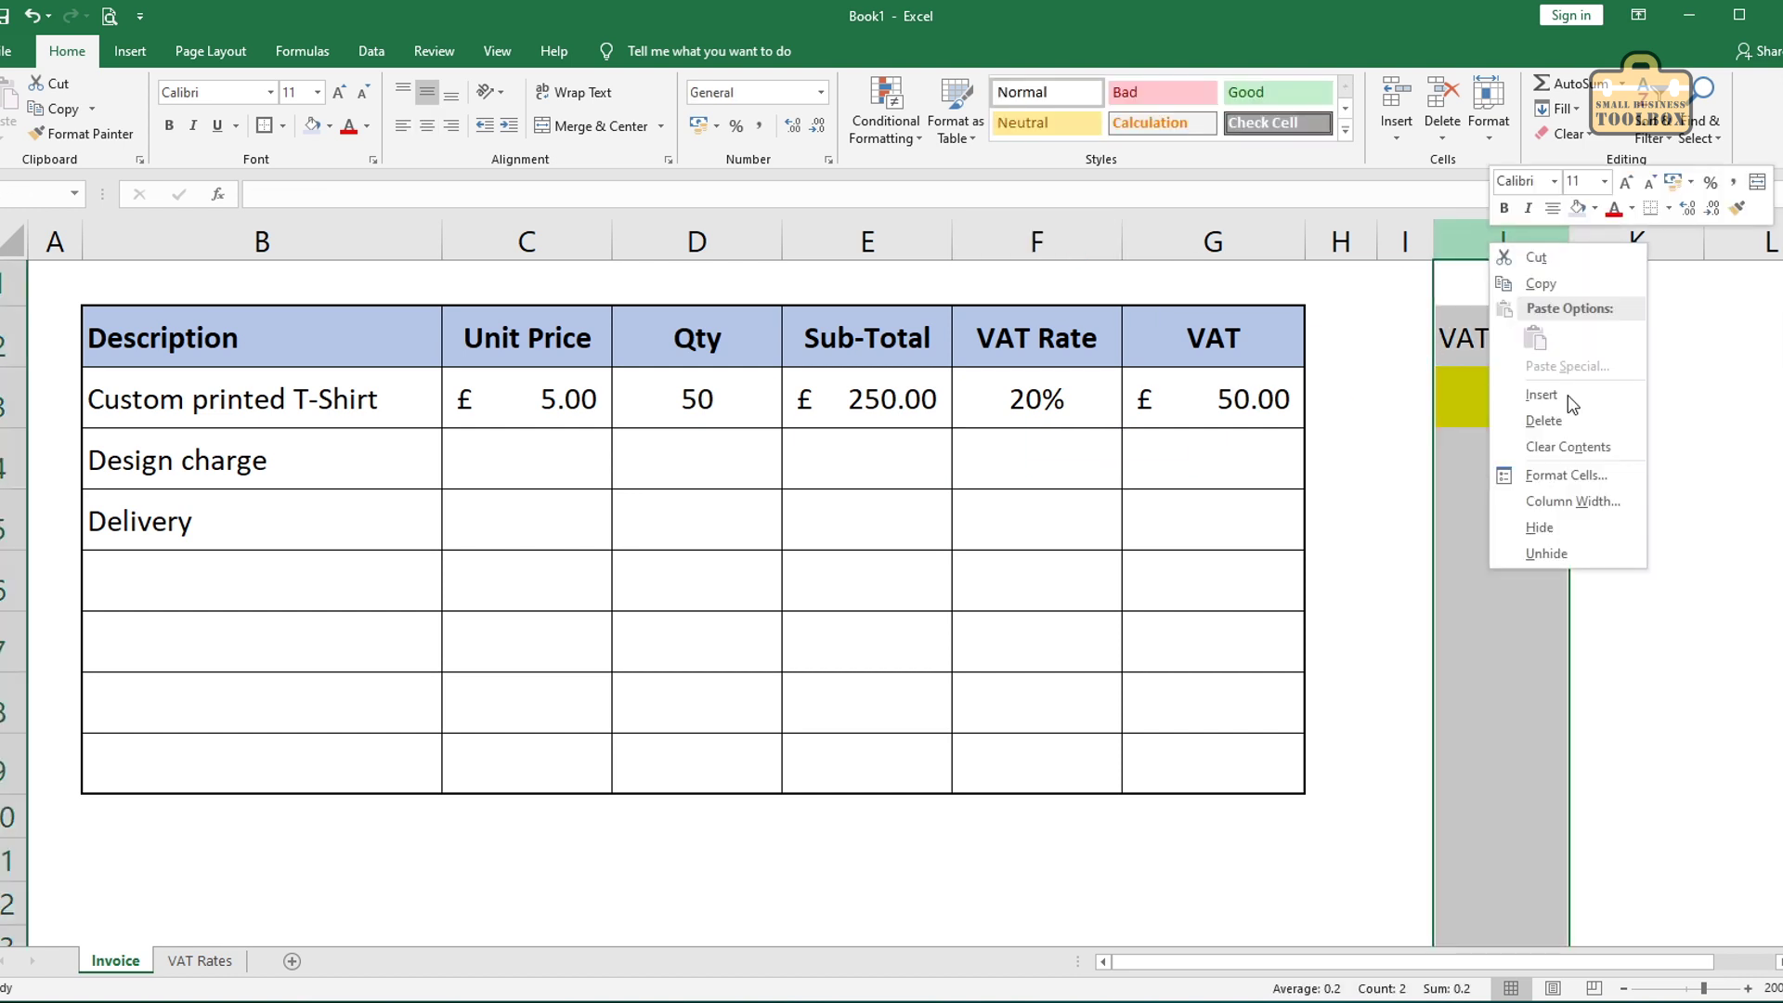
click(1536, 418)
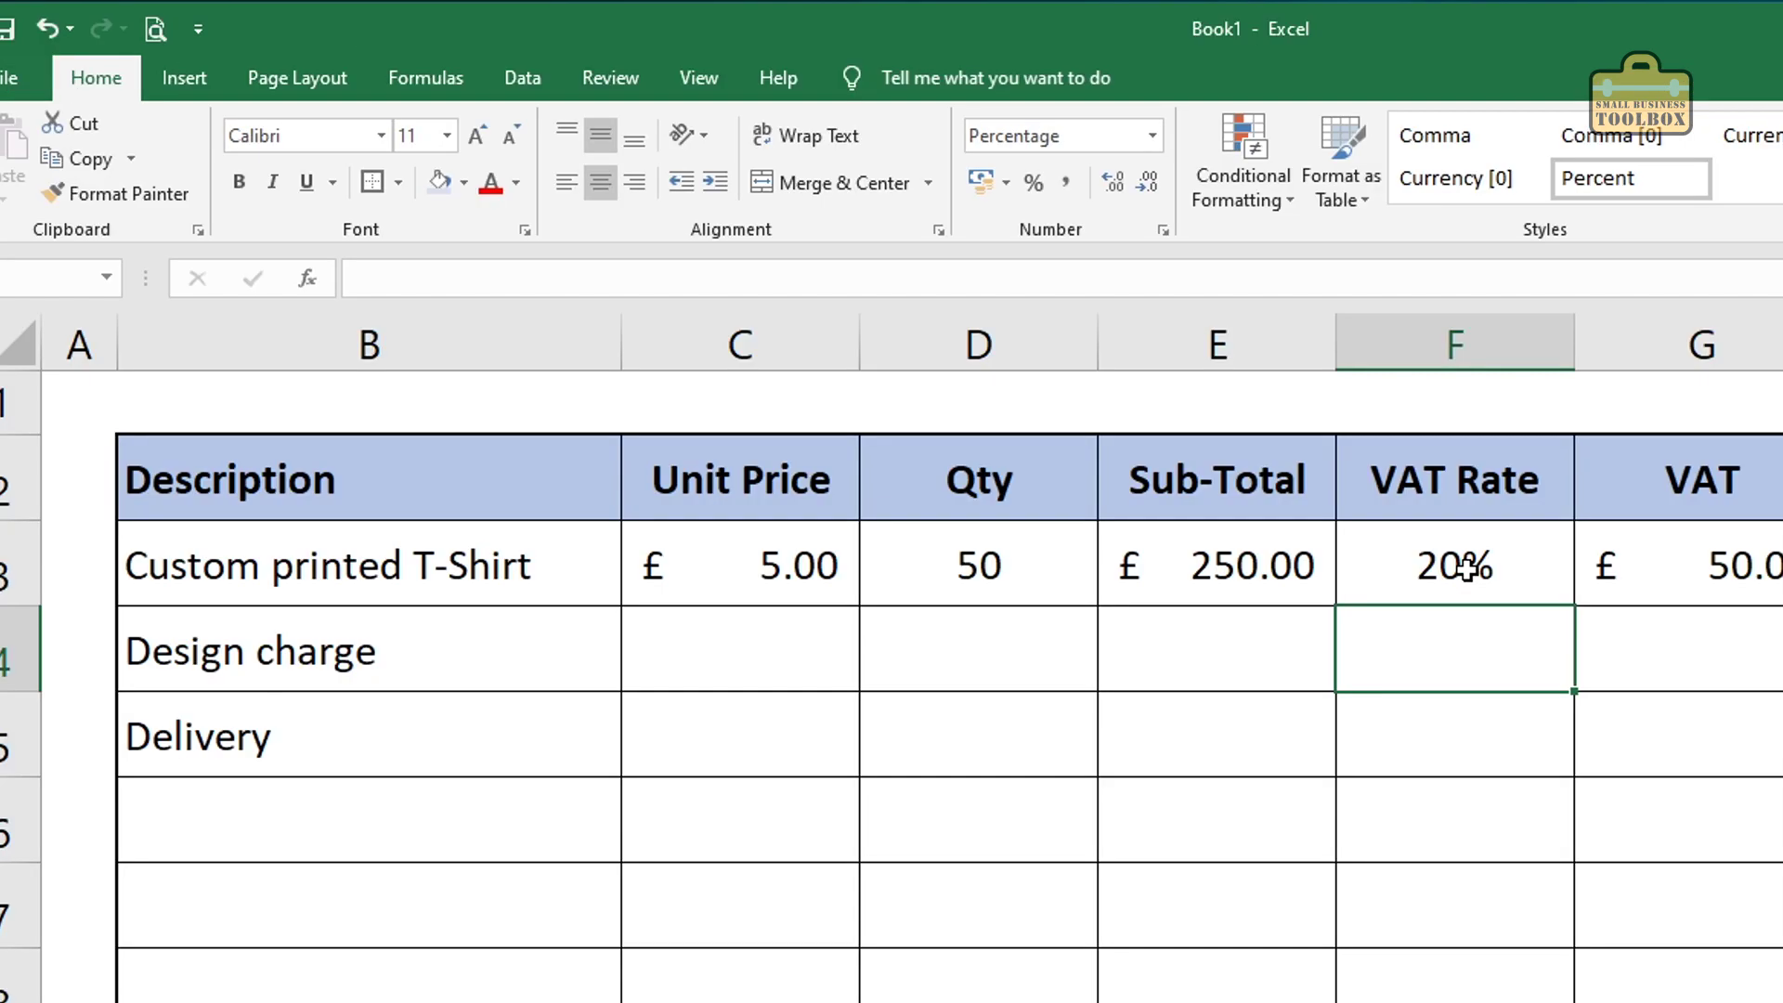
click(1465, 568)
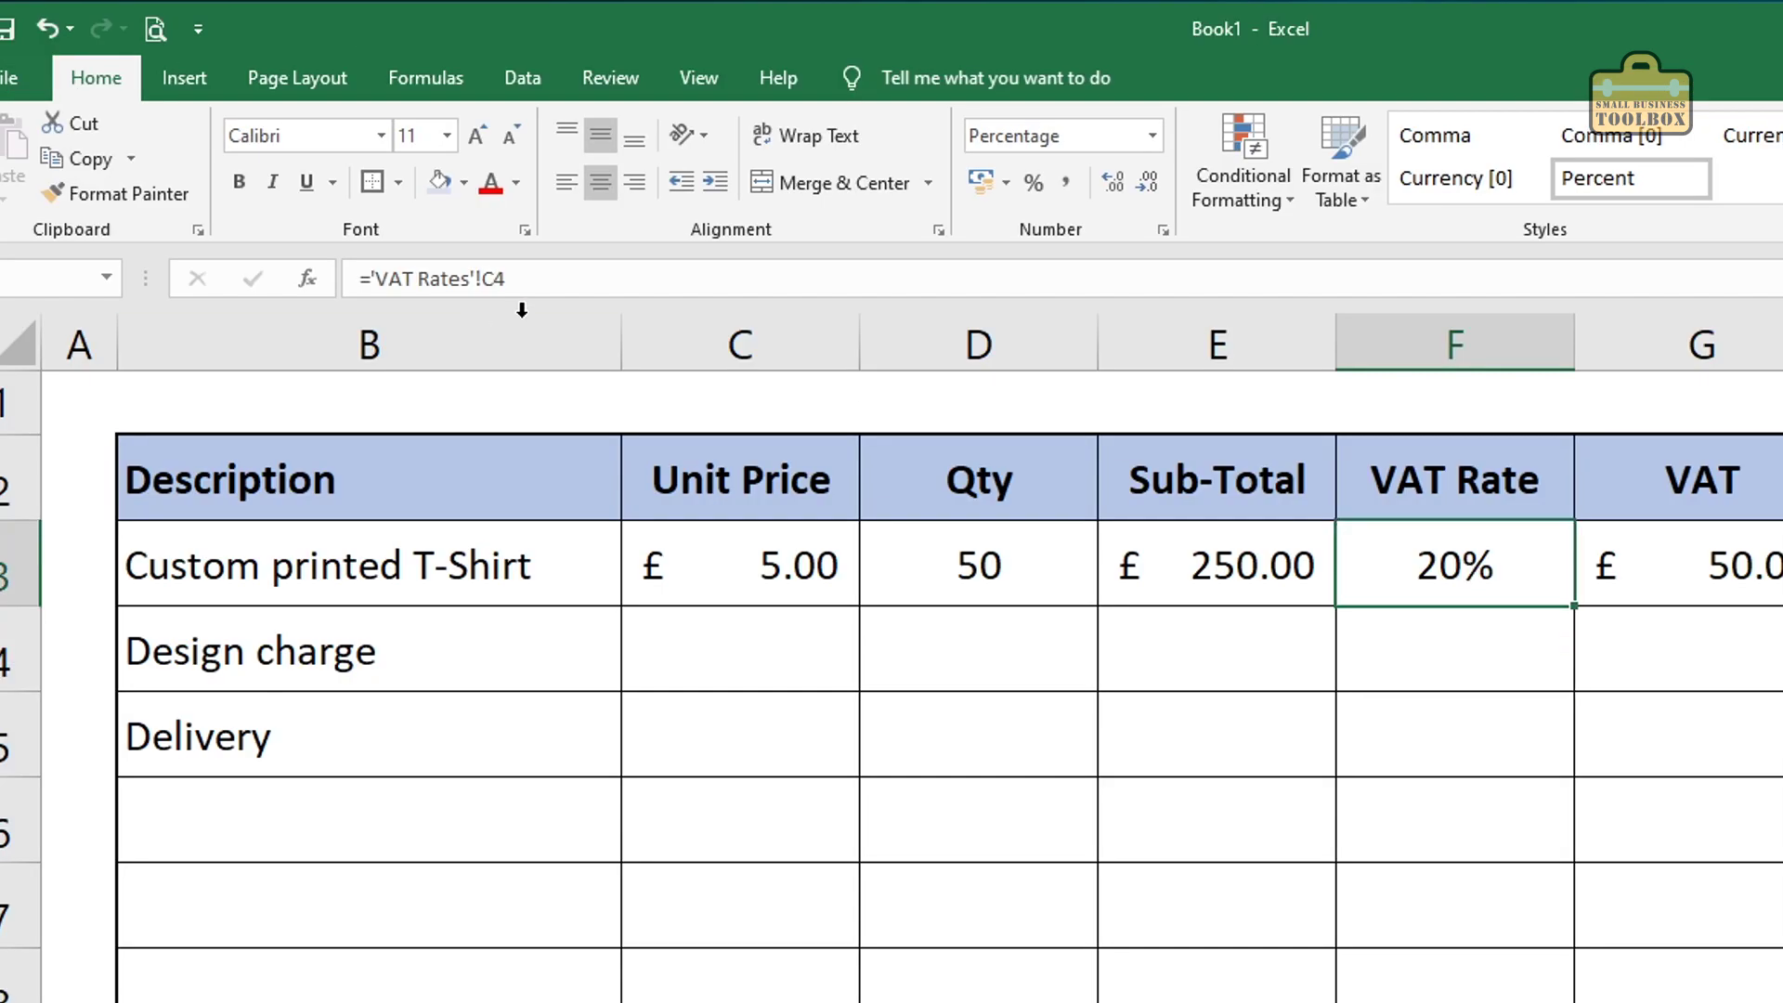
Step: Lock F3 to ='VAT Rates'!$C$4 and fill the T-shirt row's figures down into rows 4 and 5
click(484, 280)
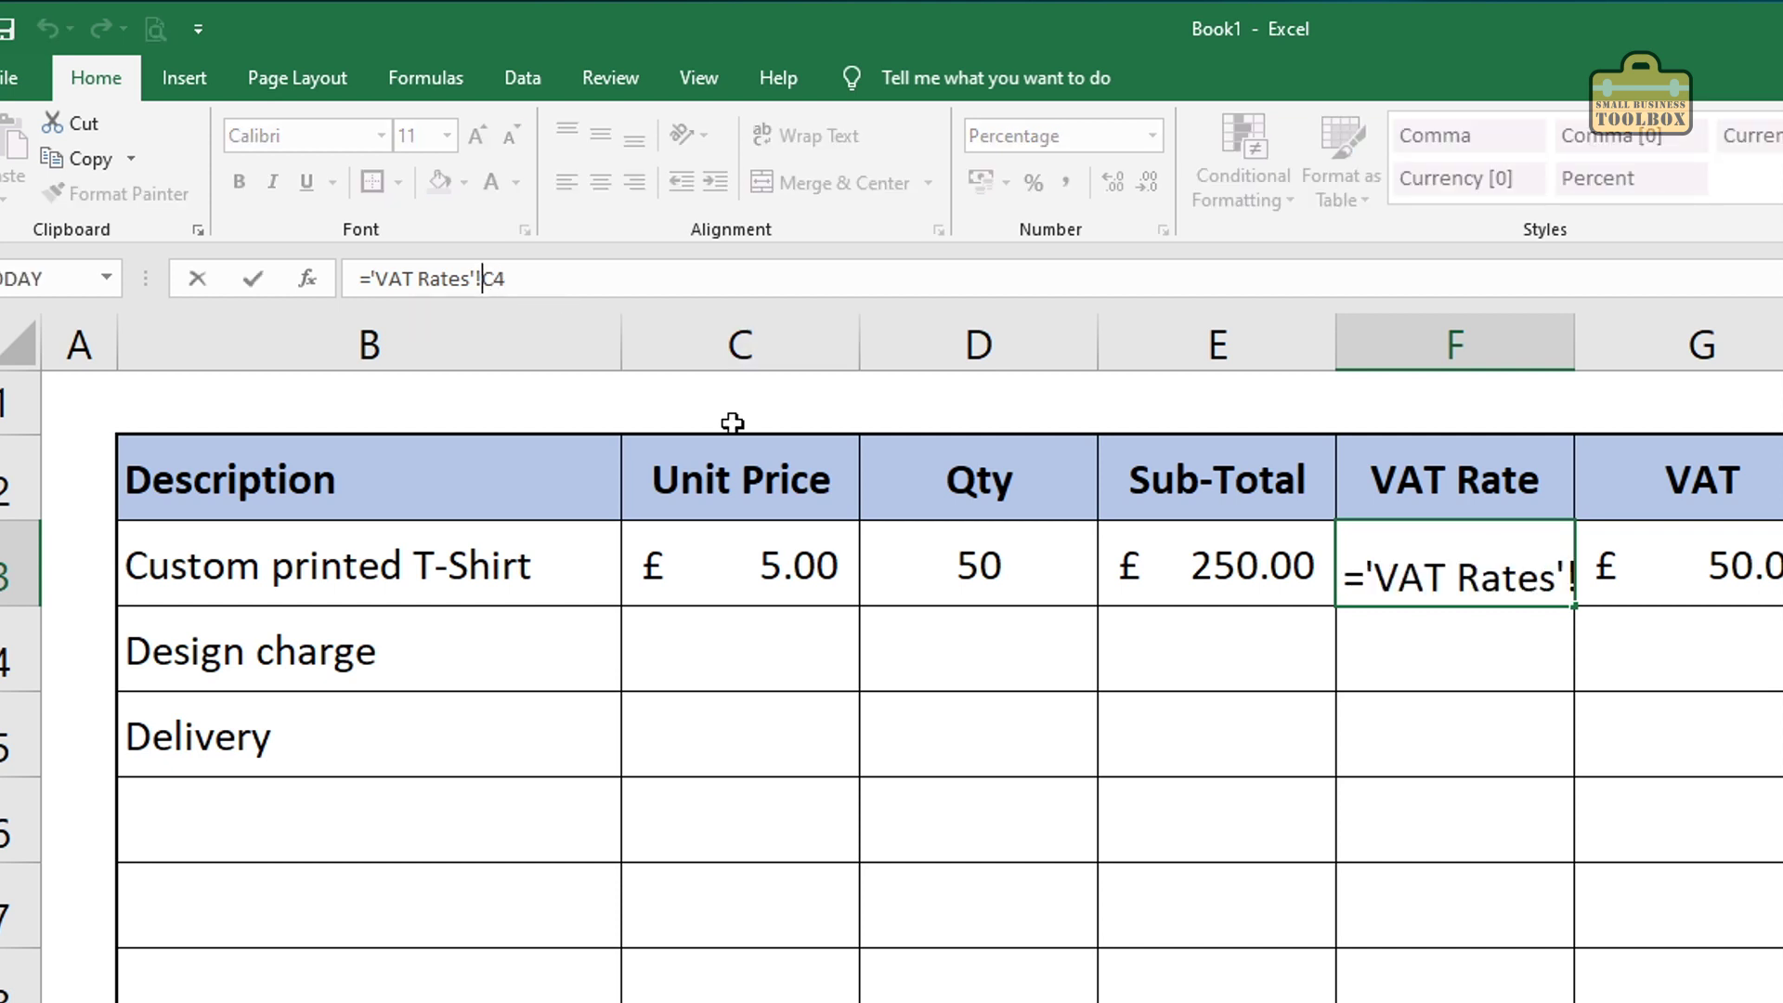
key(End)
text($C)
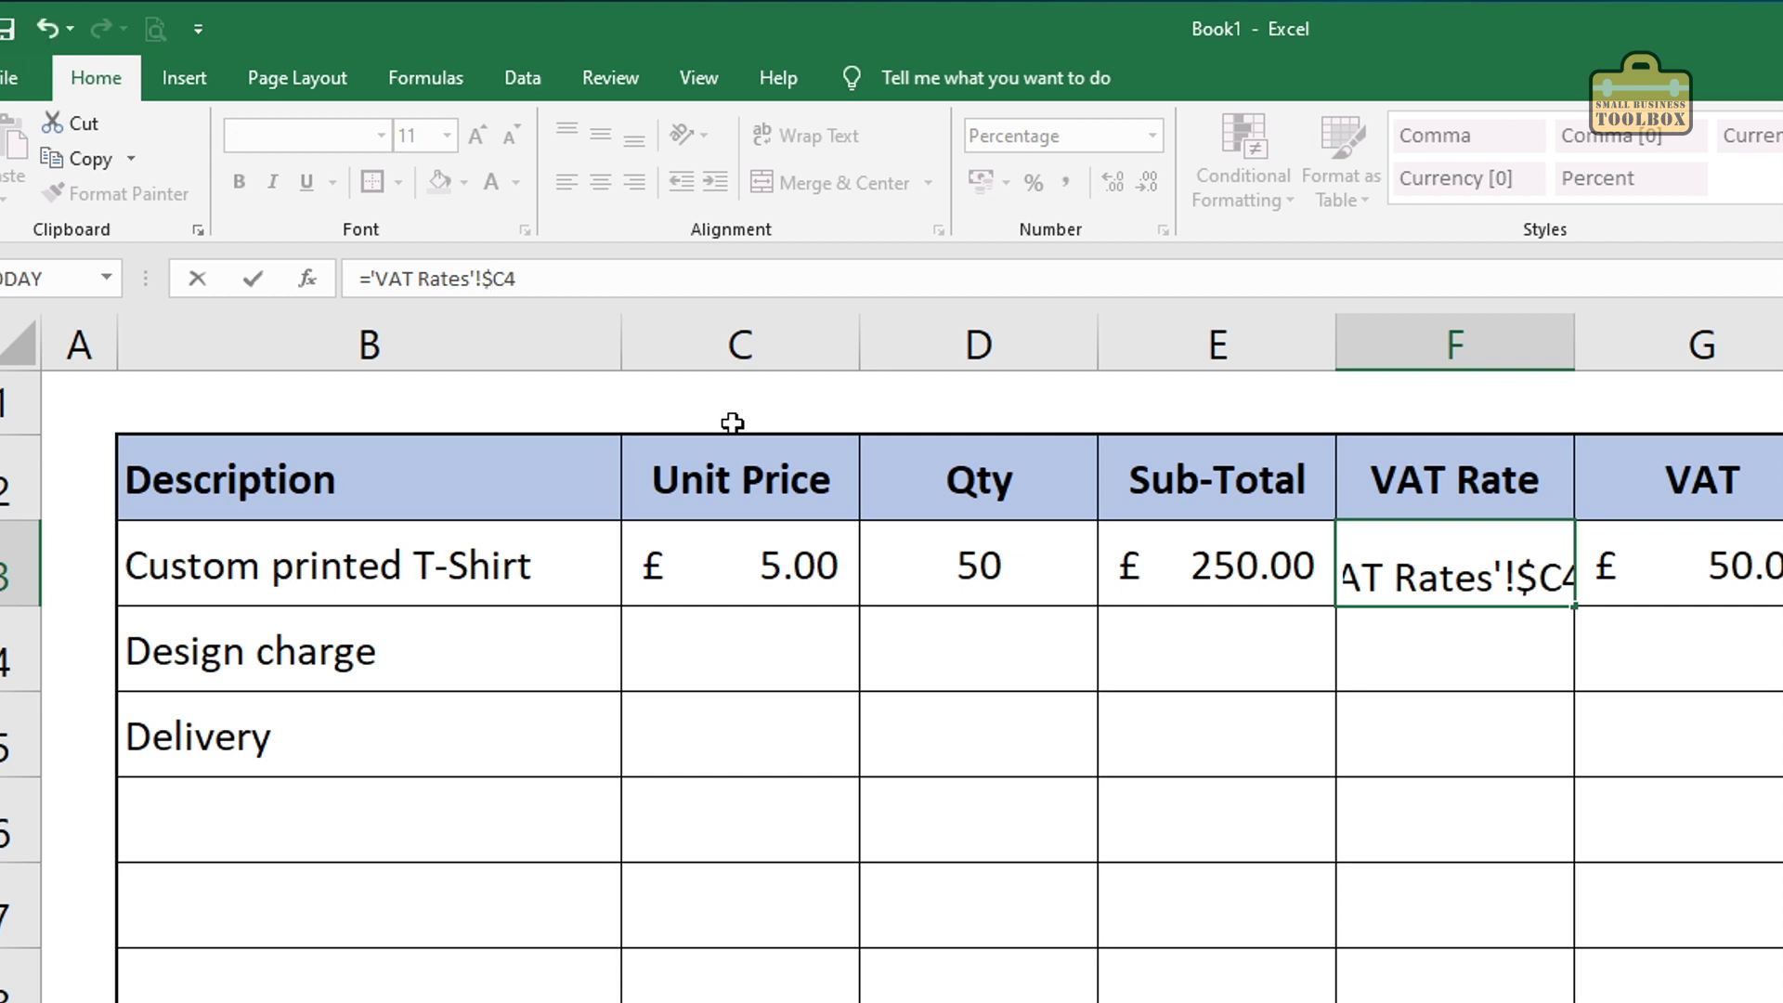
text($)
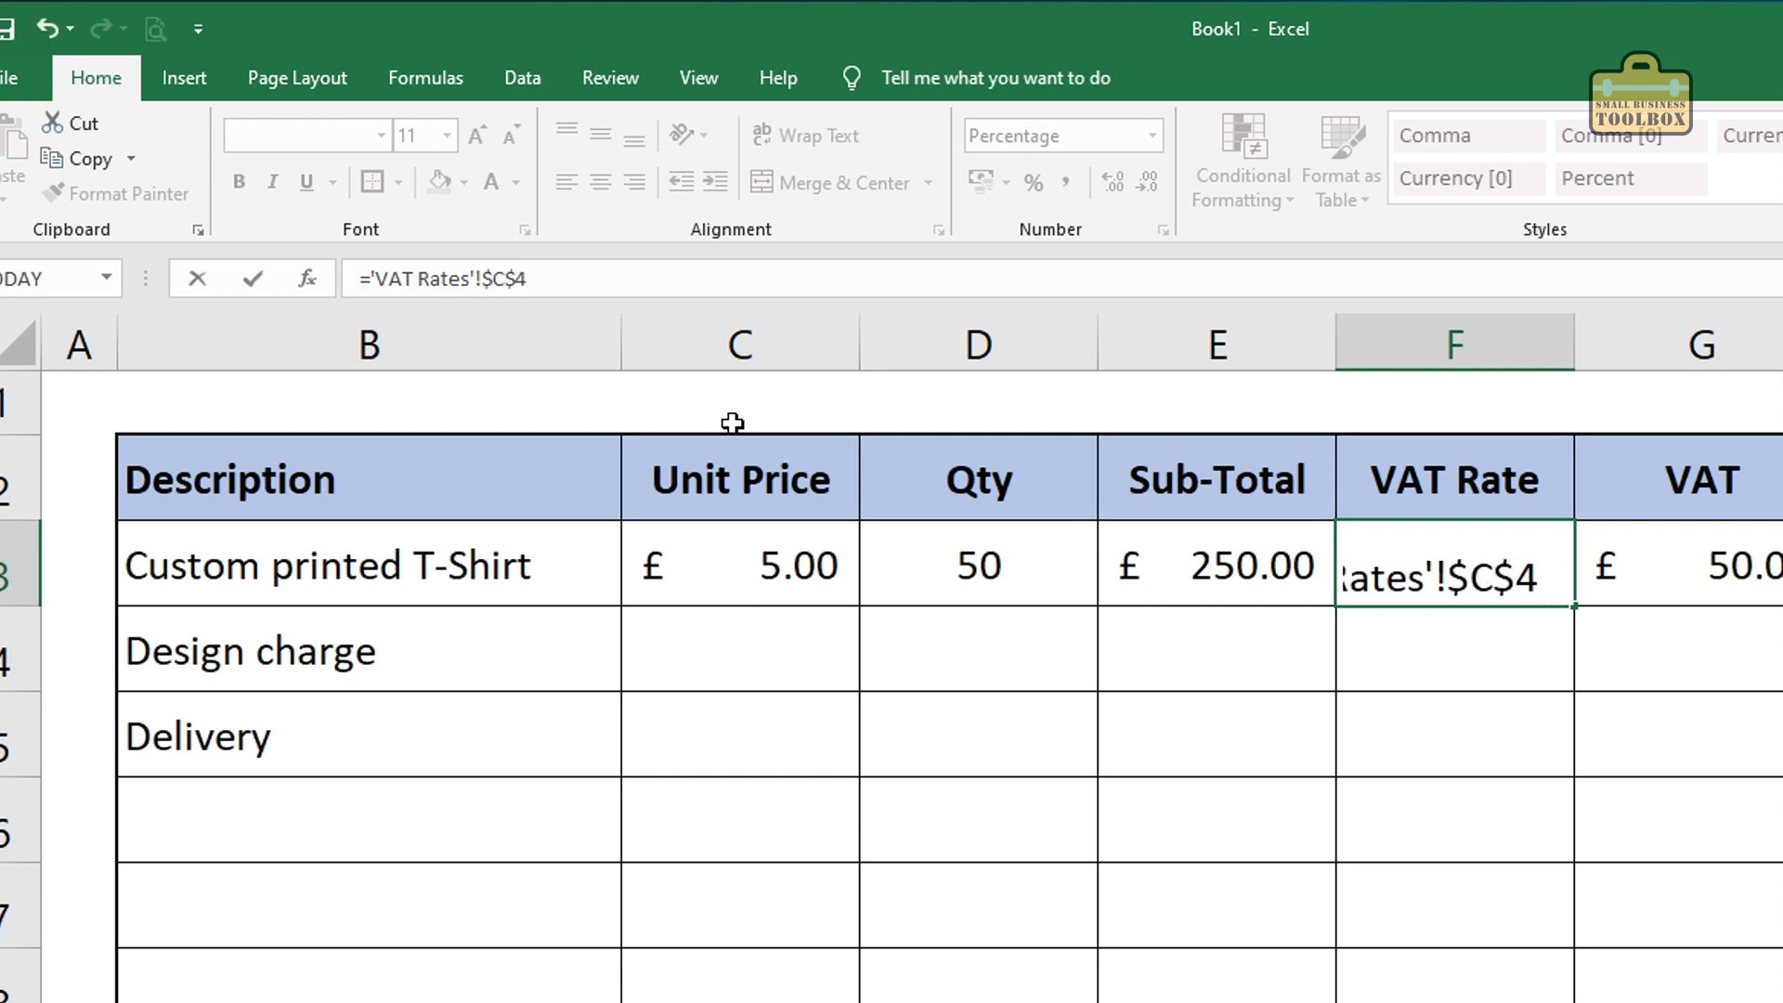
key(Return)
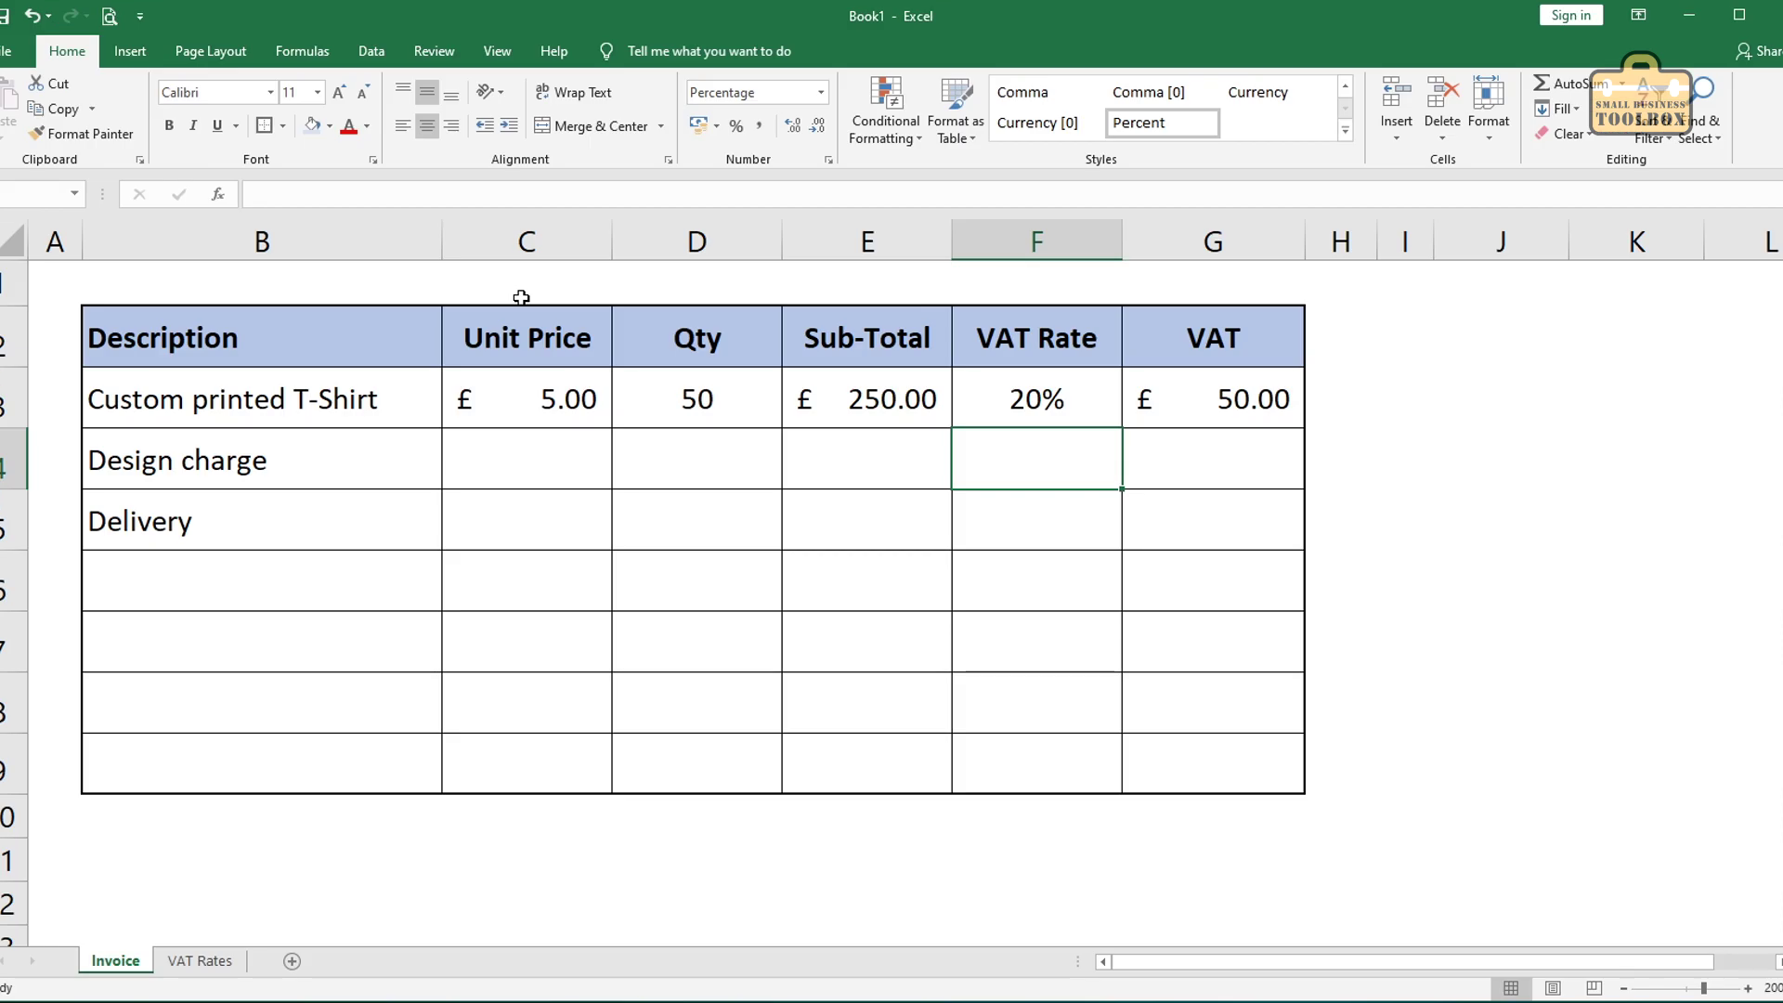
drag(721, 543, 1183, 552)
drag(842, 390, 1295, 543)
Step: Check the copied VAT Rate formulas in F3 to F5
click(1047, 468)
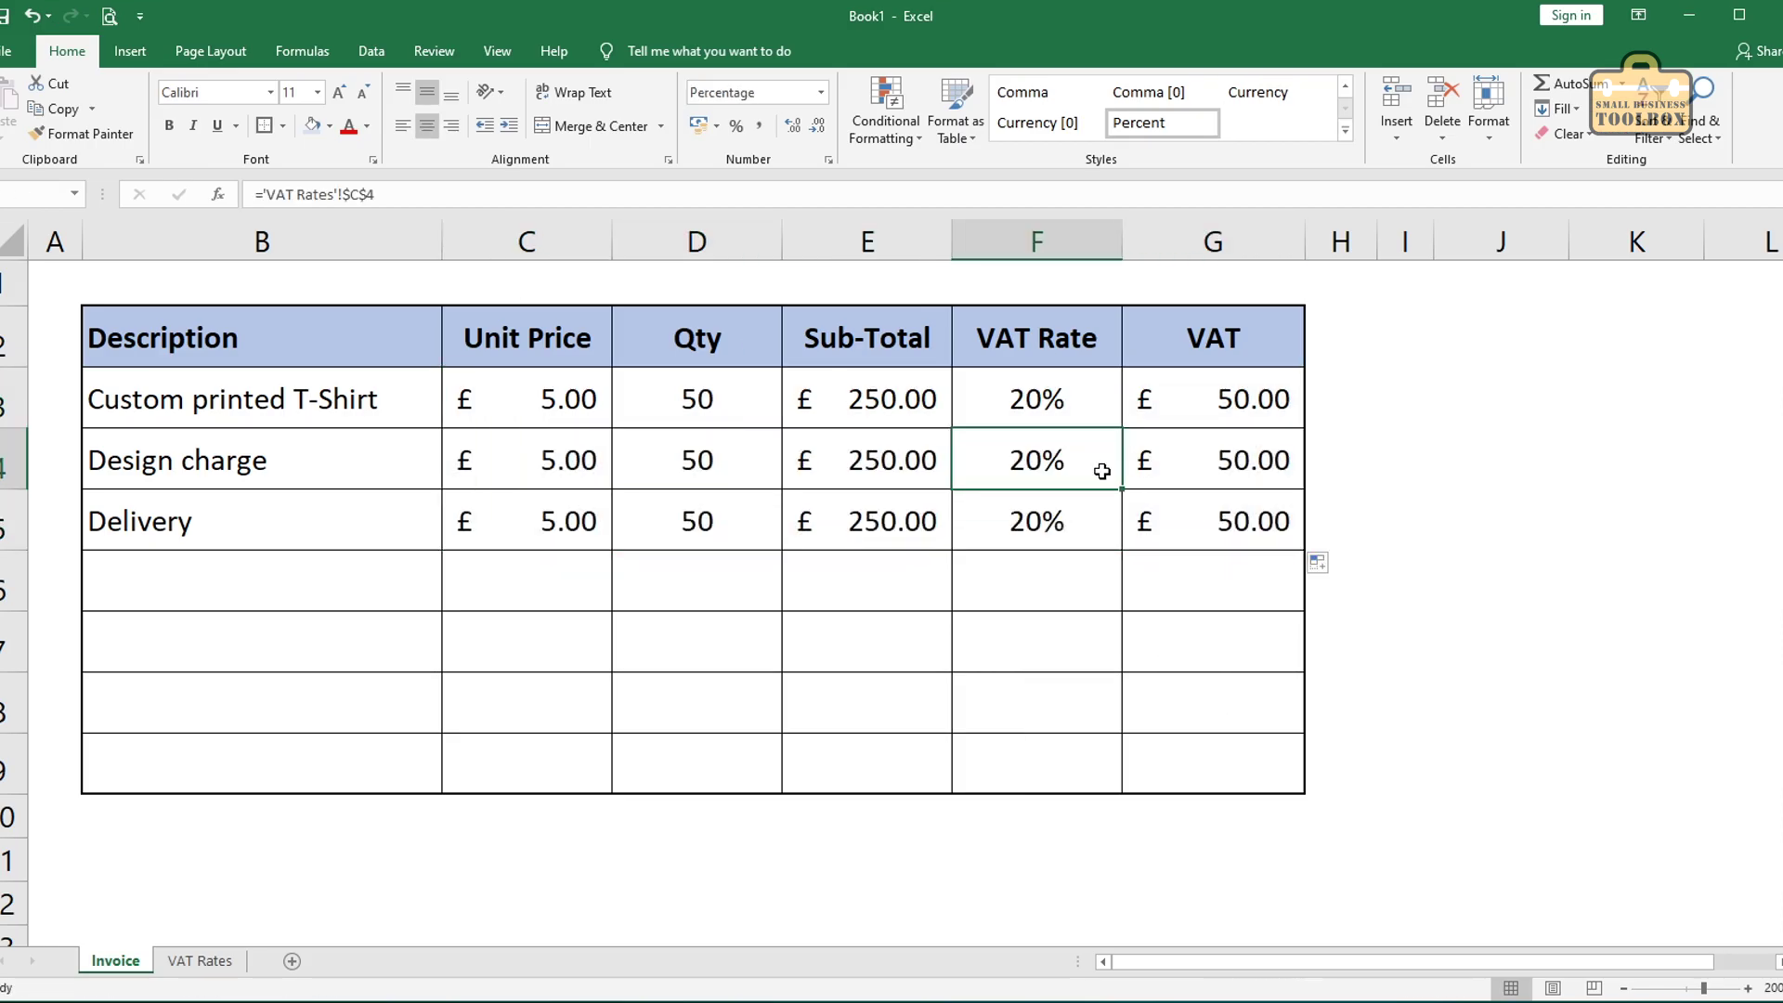
click(1054, 386)
click(1047, 451)
click(1057, 515)
click(1058, 436)
click(1049, 399)
click(1054, 459)
click(1055, 526)
Step: Set Design charge to £200.00 × 1 and Delivery to £20.00 × 1
click(597, 457)
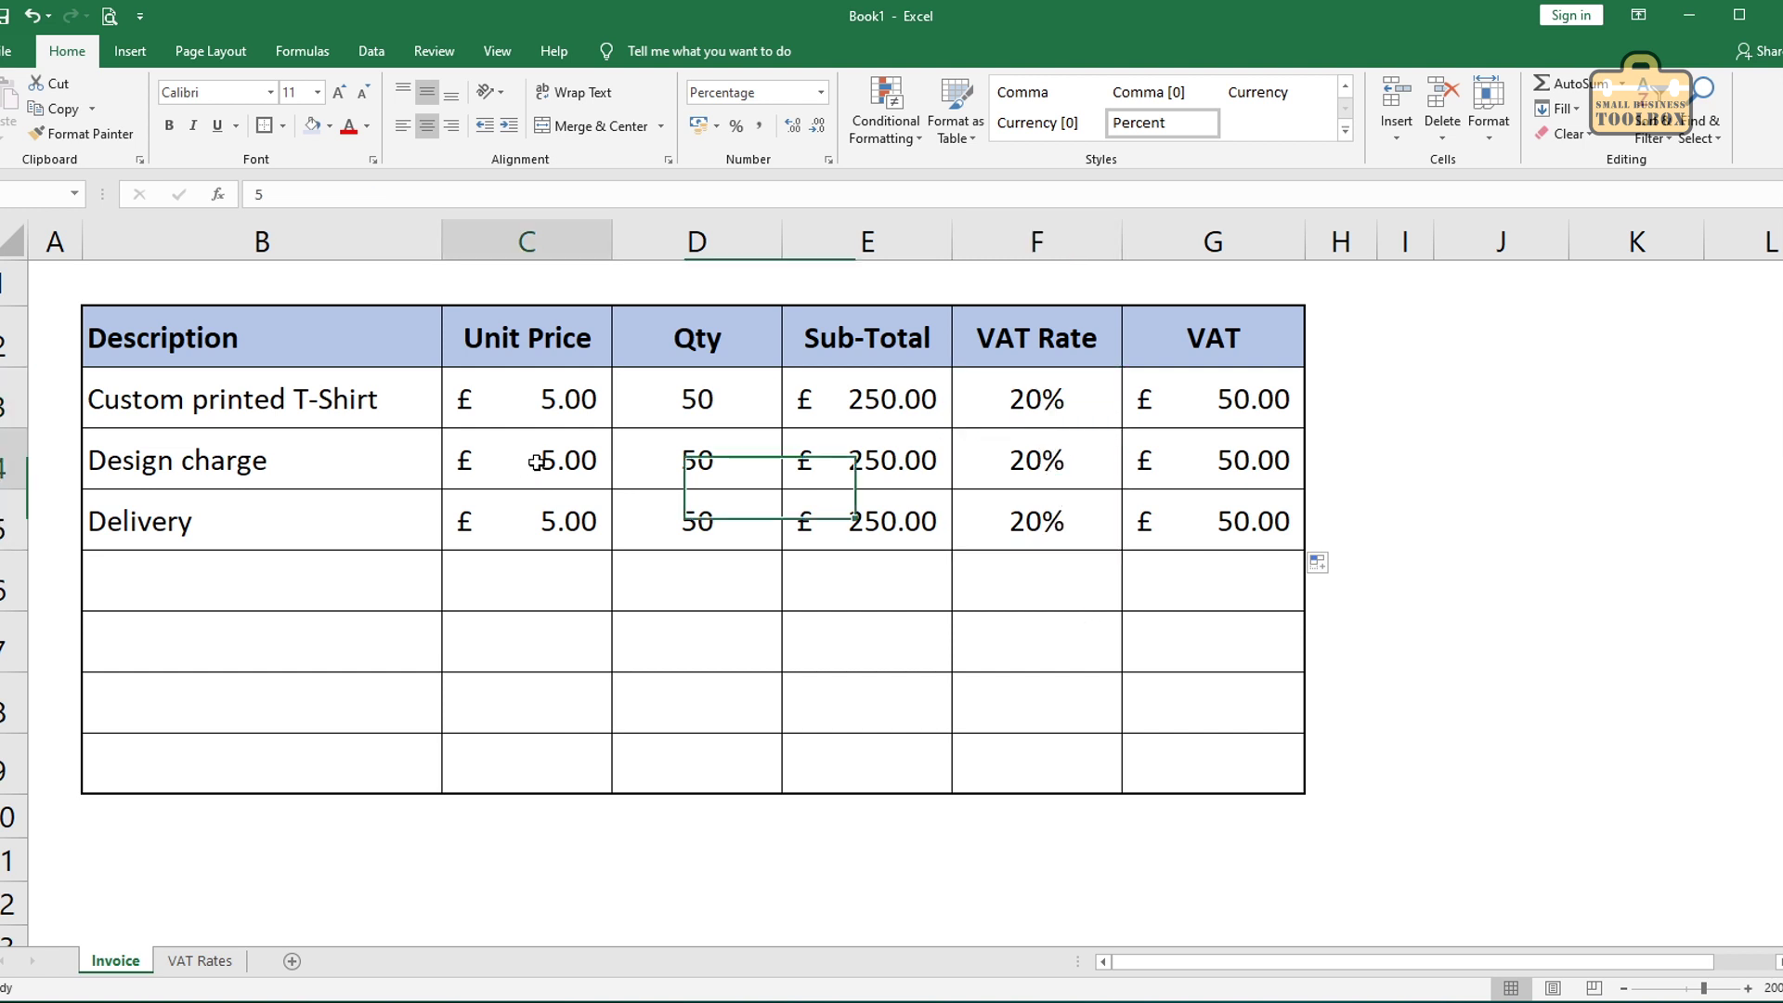
text(21)
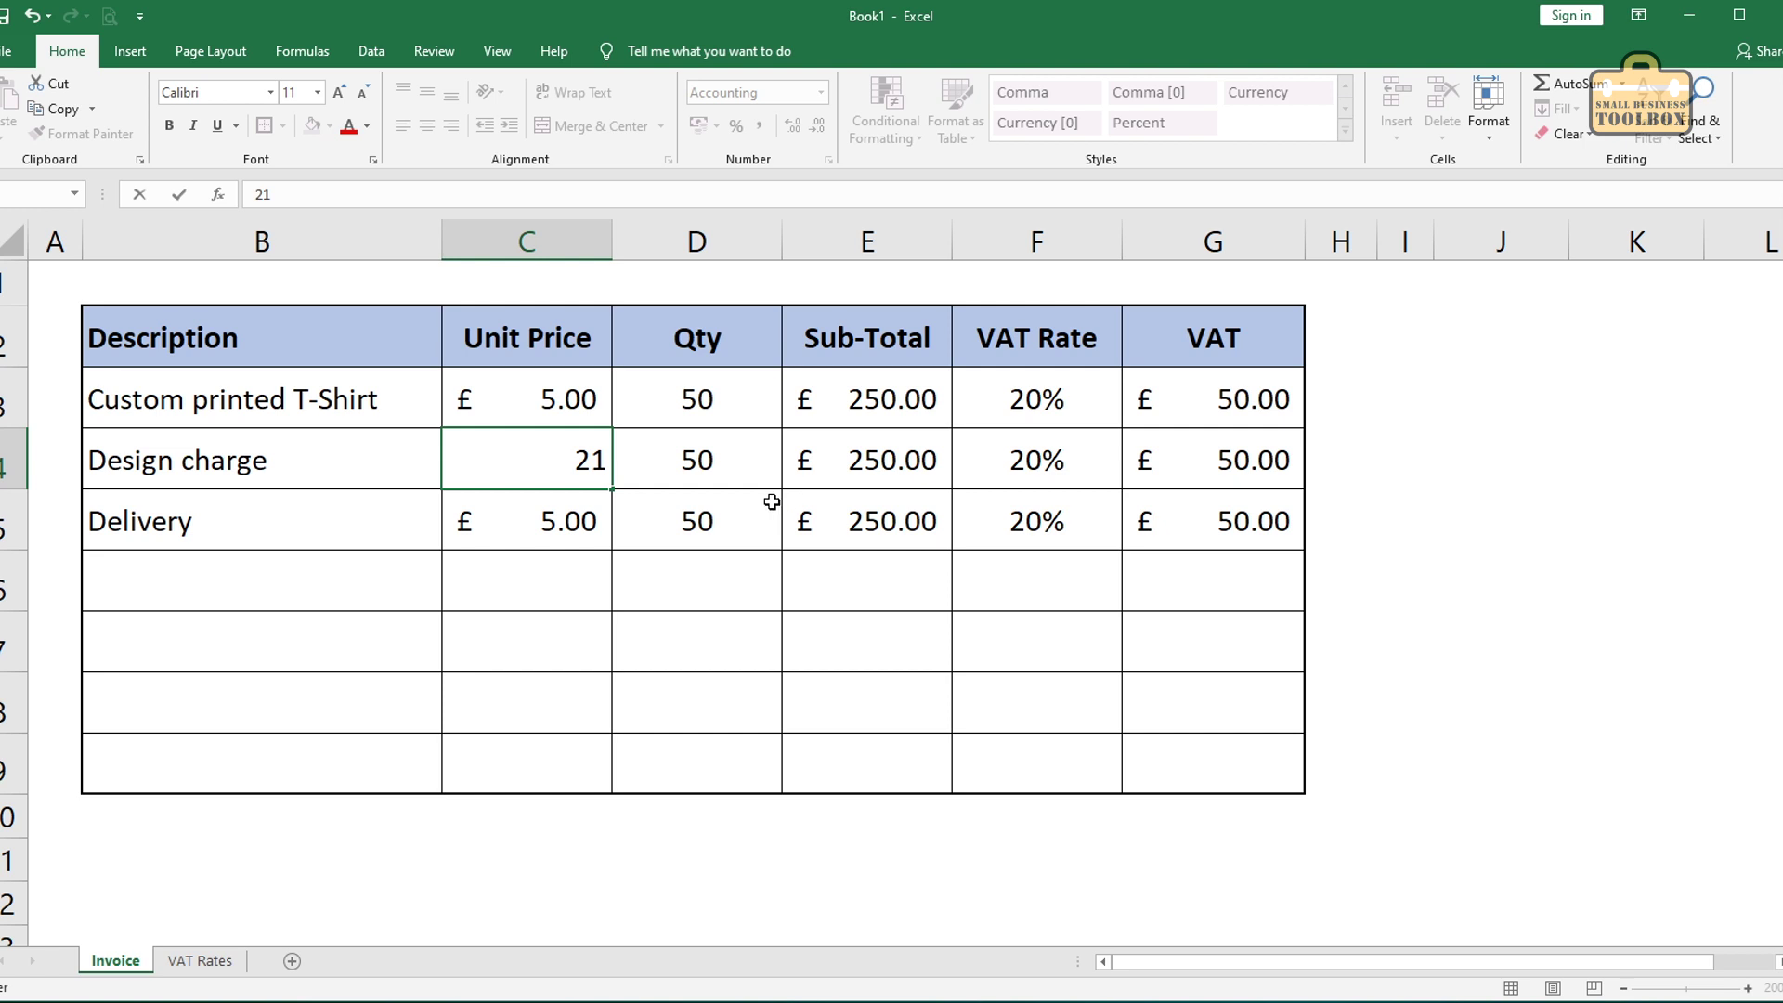
key(BackSpace)
text(00)
key(Tab)
text(1)
click(585, 543)
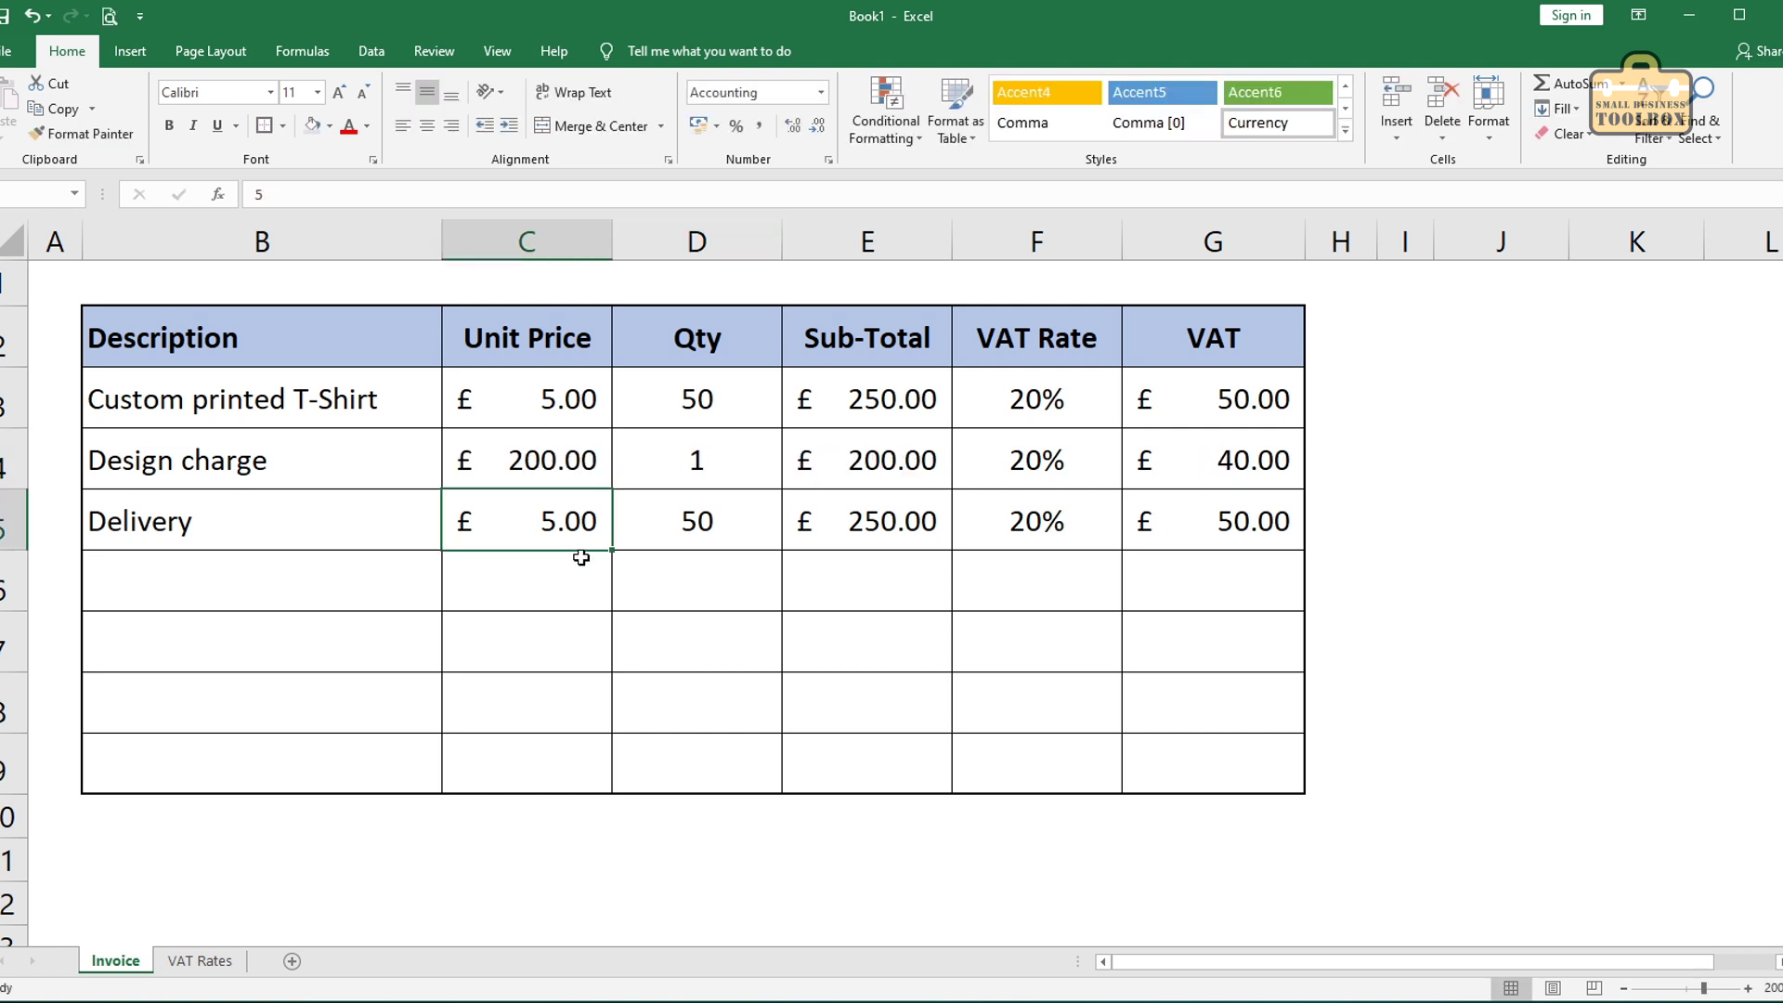
text(20)
click(706, 522)
text(1)
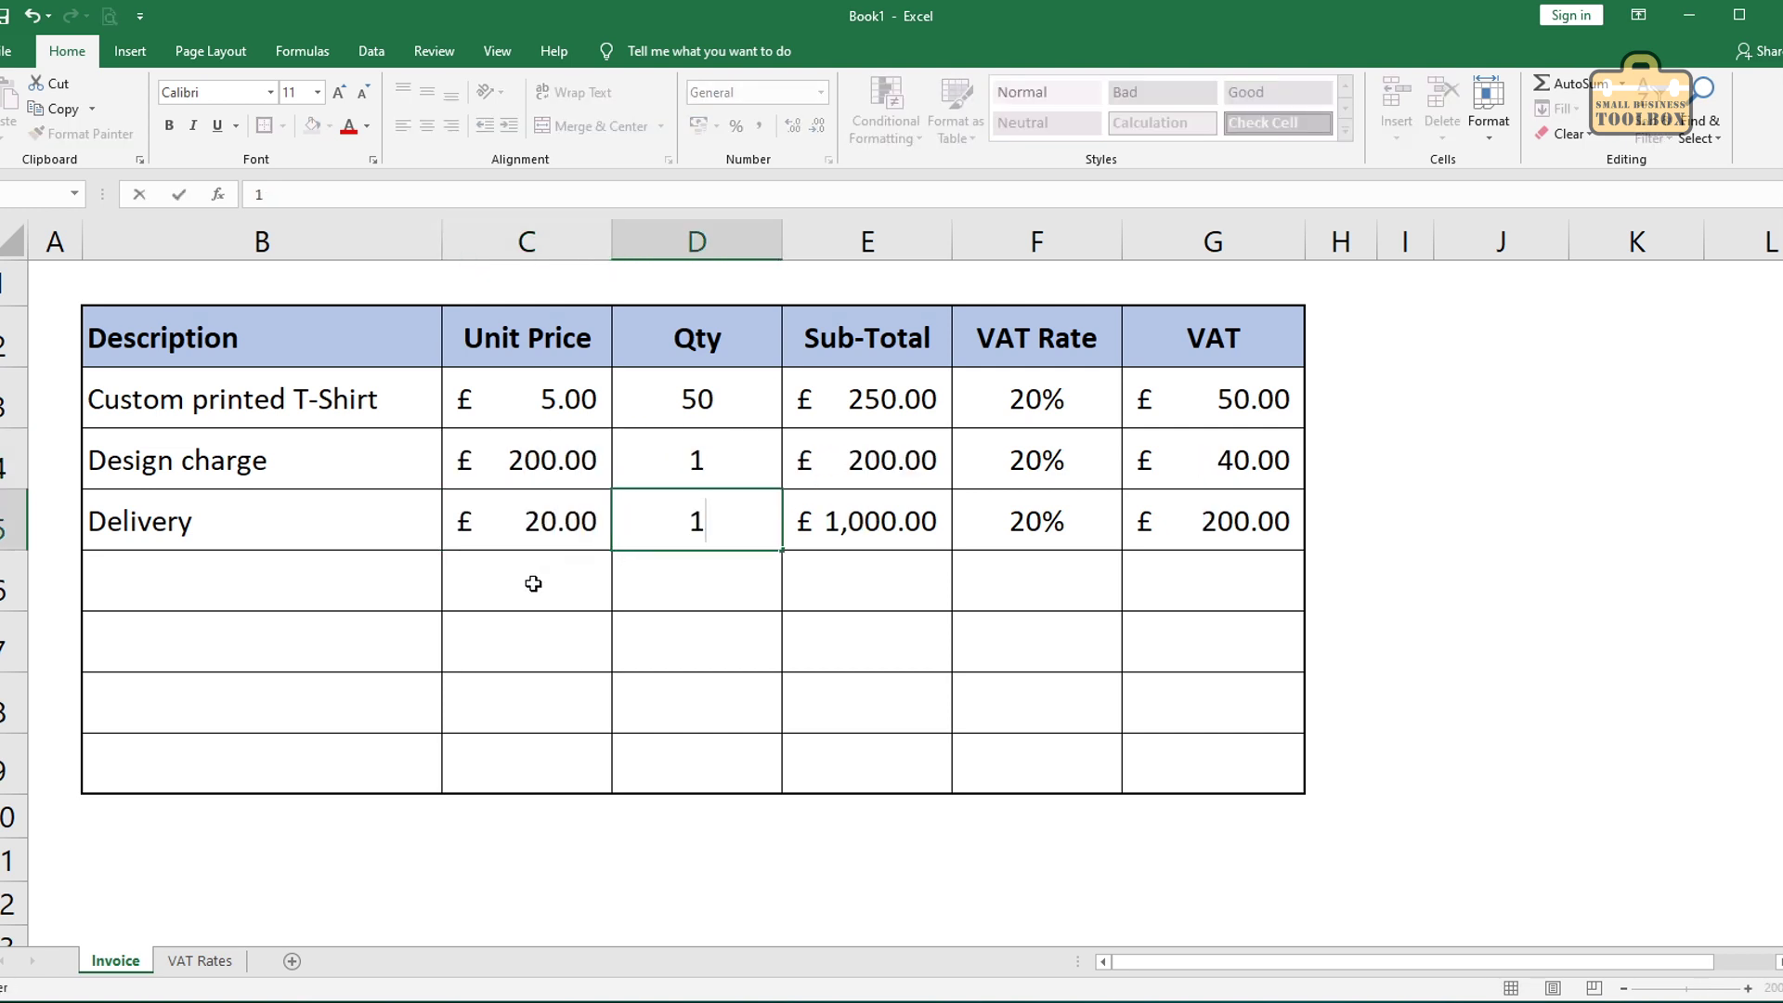
click(533, 583)
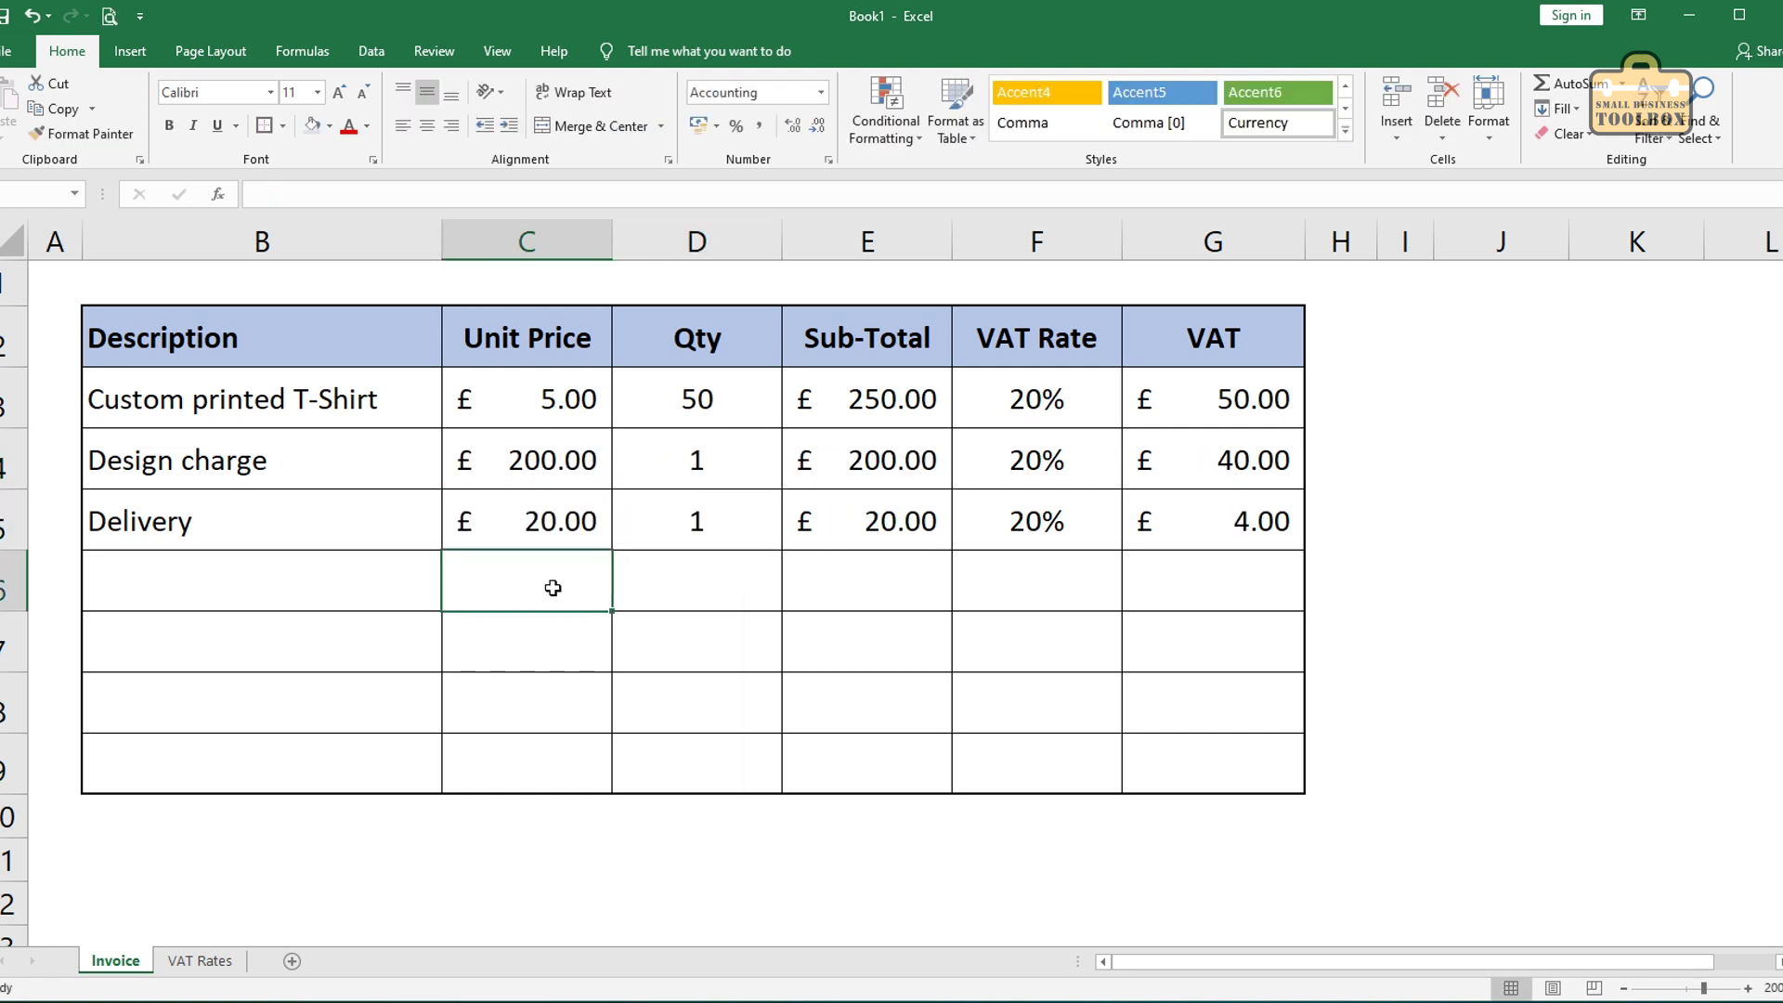
Step: Enter the label TOTALS: in B9 below the invoice lines
click(1173, 771)
click(886, 767)
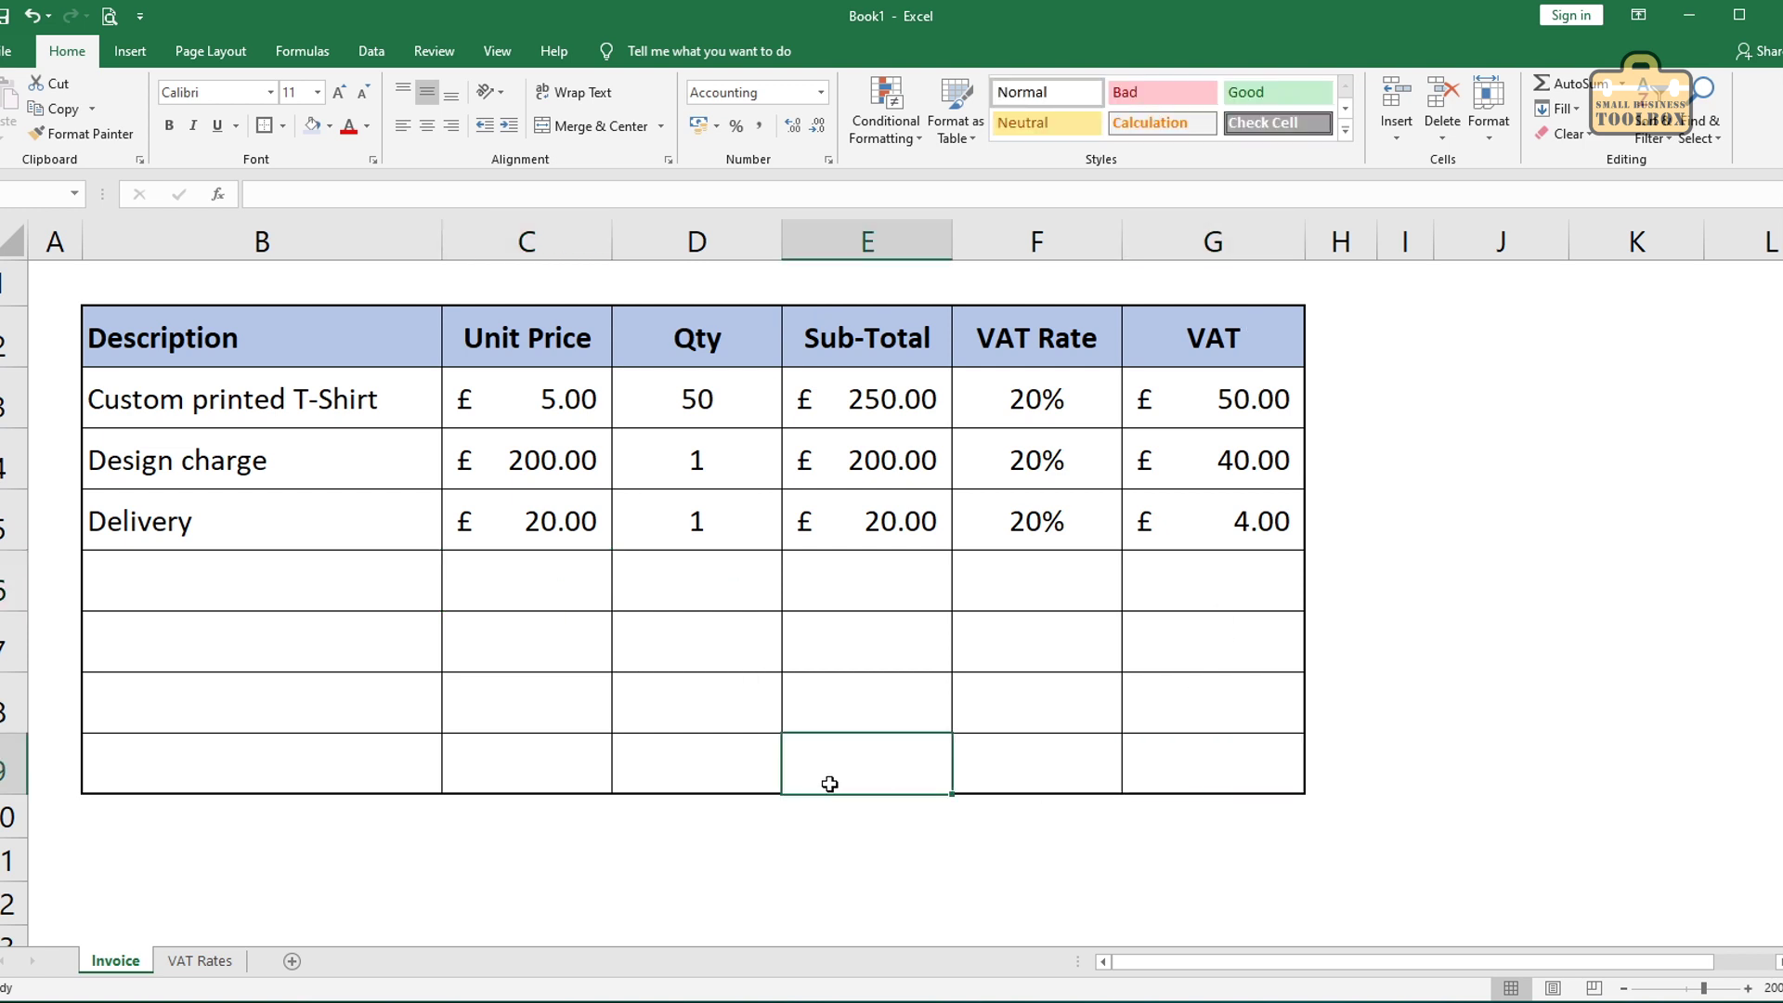
click(243, 783)
text(TOTALS:)
key(Return)
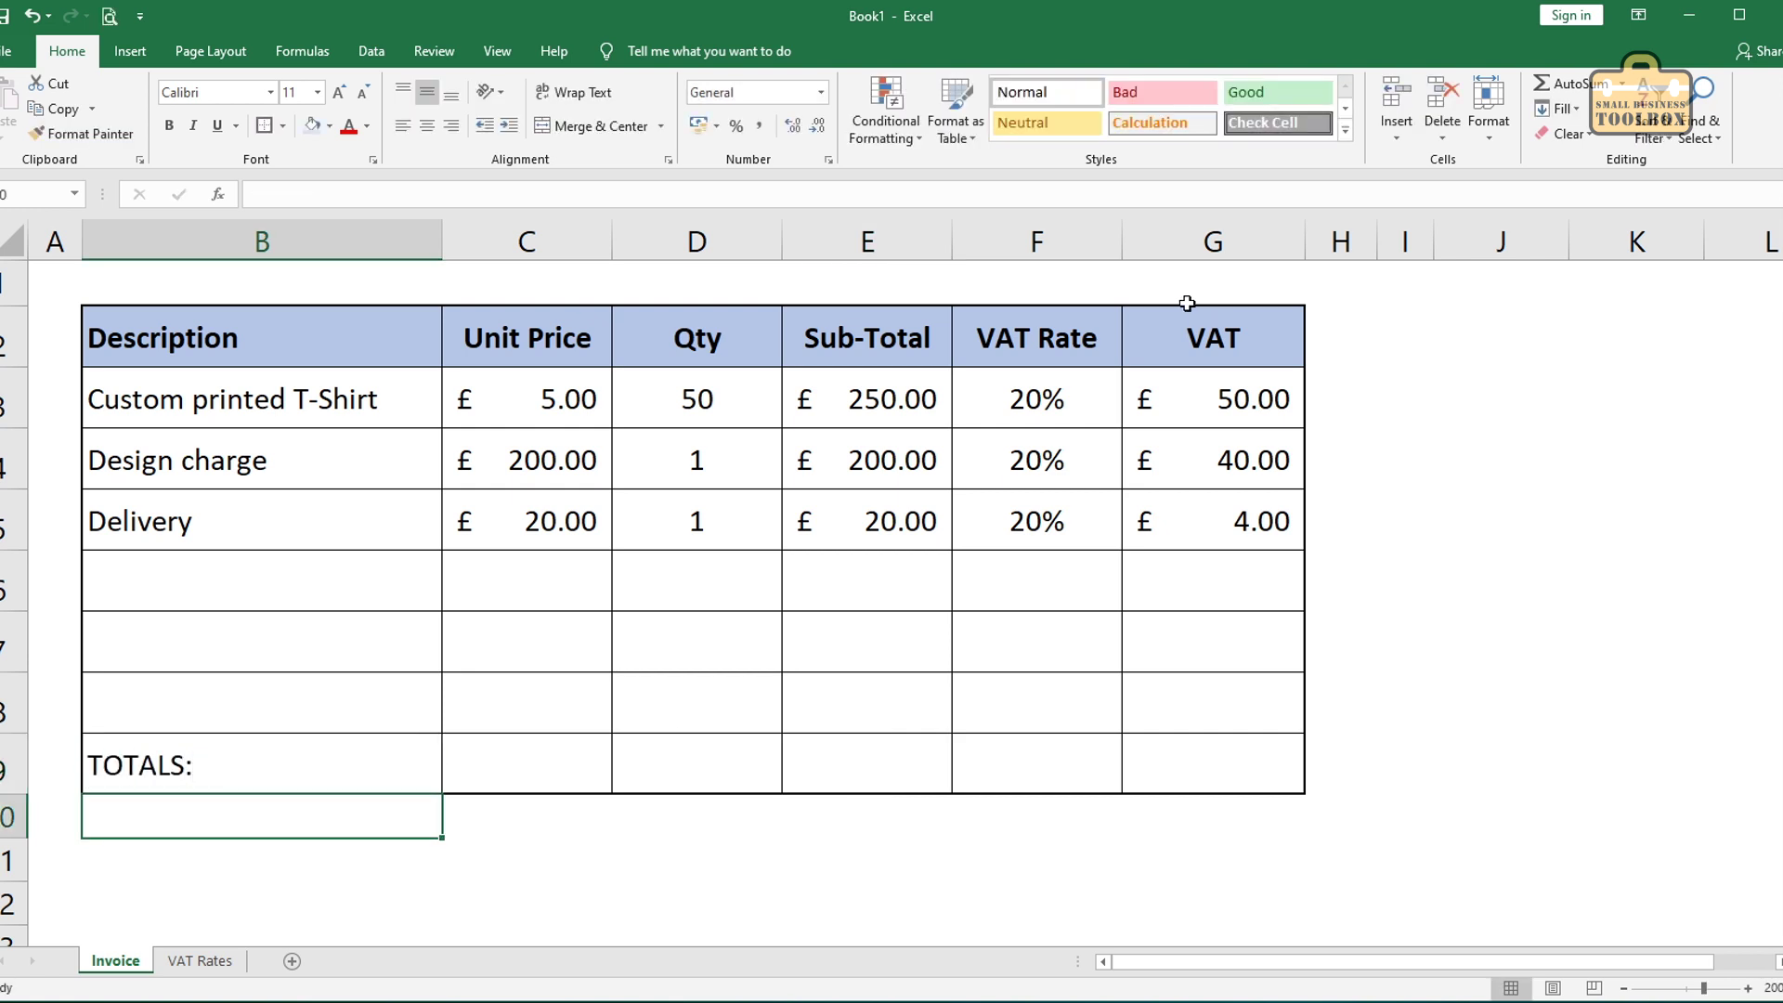
Step: AutoSum Sub-Total into E9 (£470.00) and VAT into G9 (£94.00), then bold row B9:G9
click(844, 785)
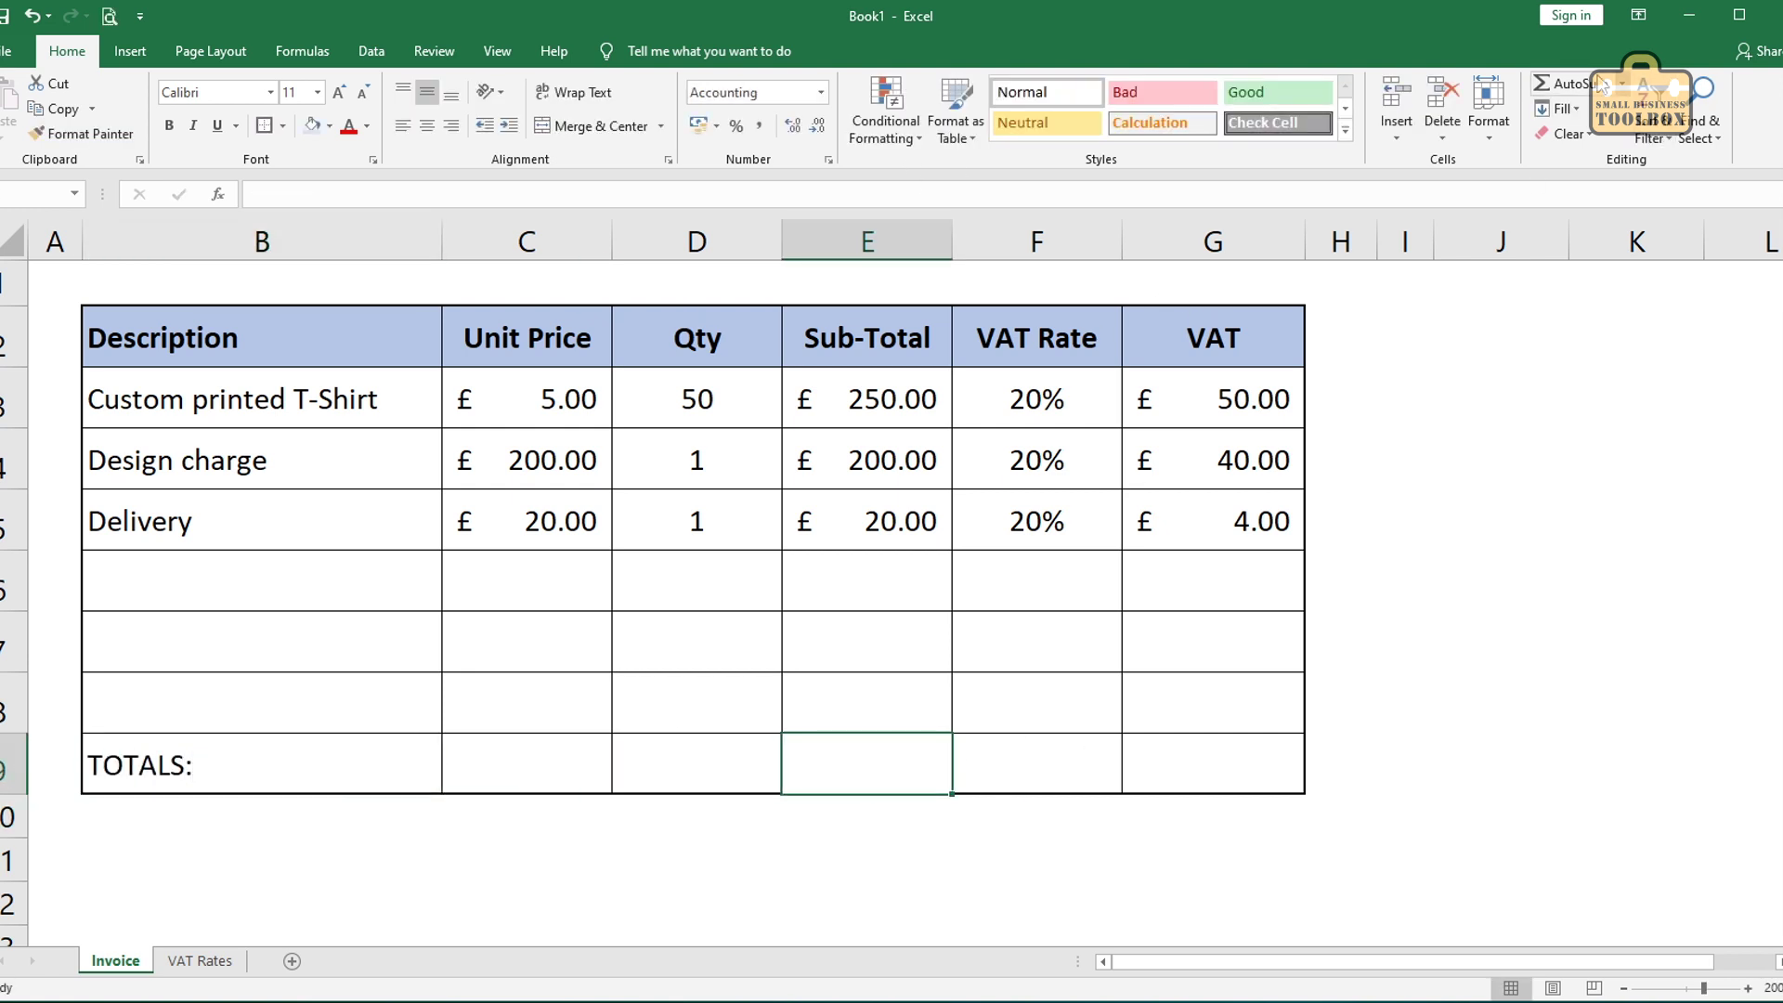
click(1569, 84)
key(Return)
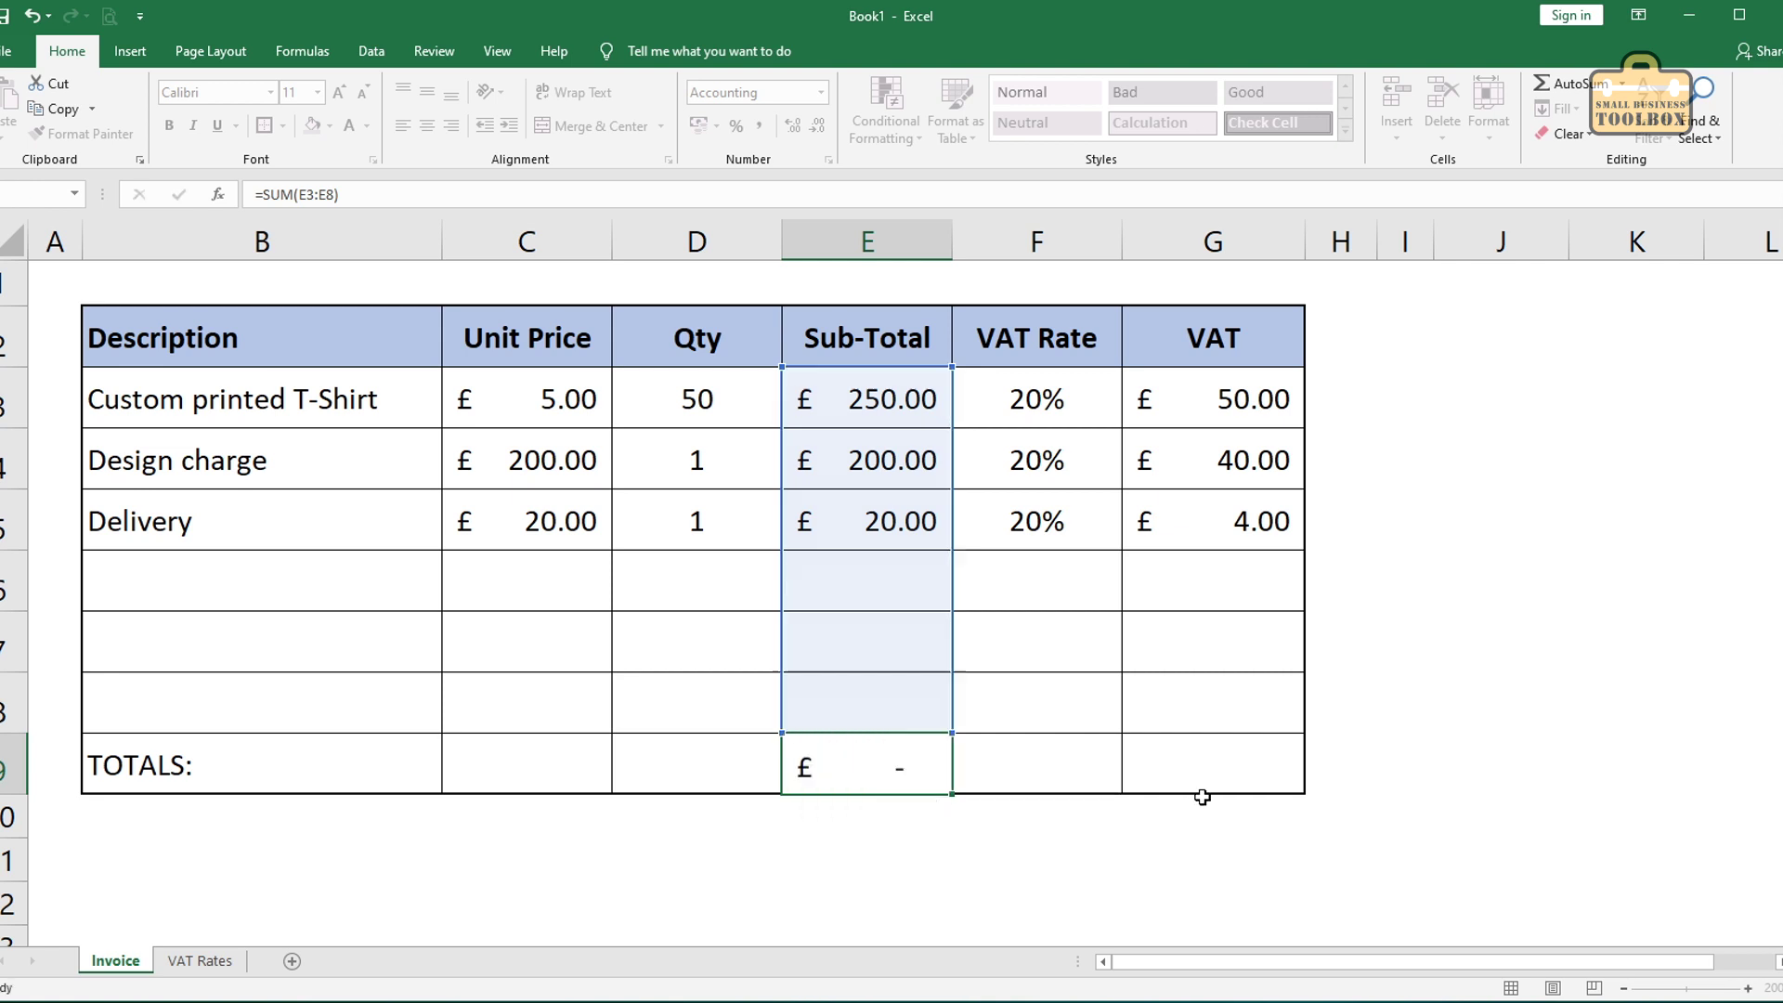
click(1235, 776)
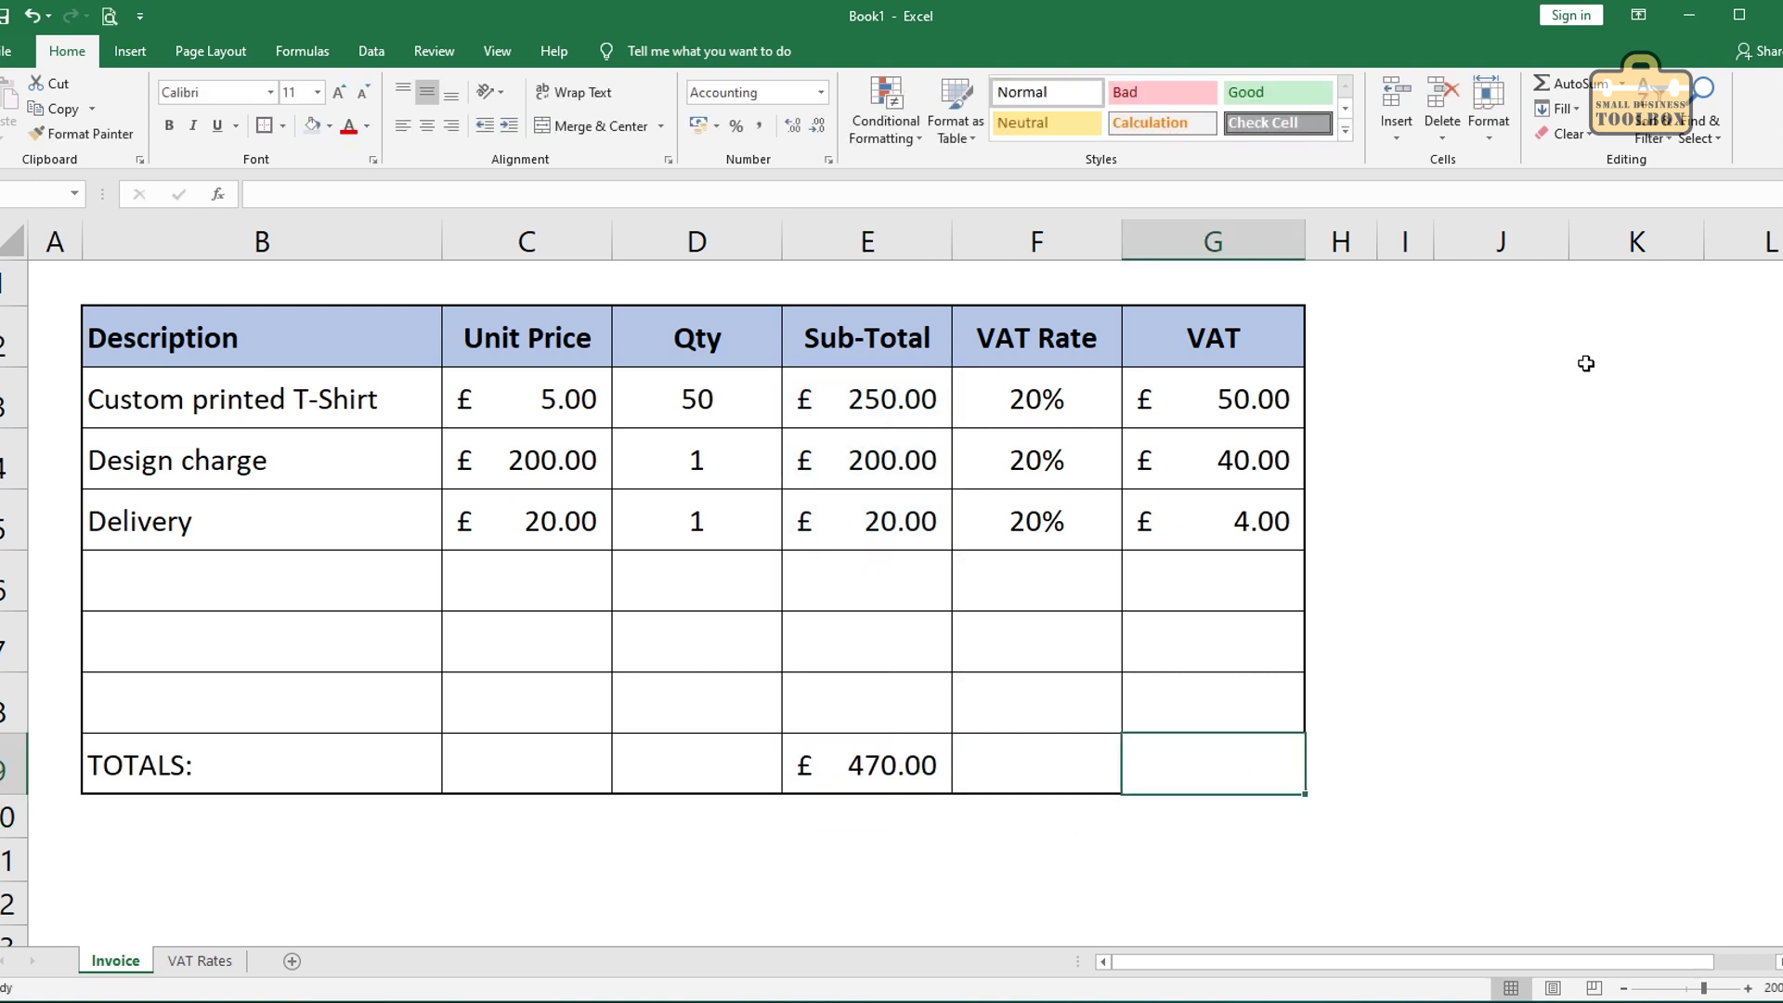
click(1583, 86)
key(Return)
drag(1201, 756, 121, 752)
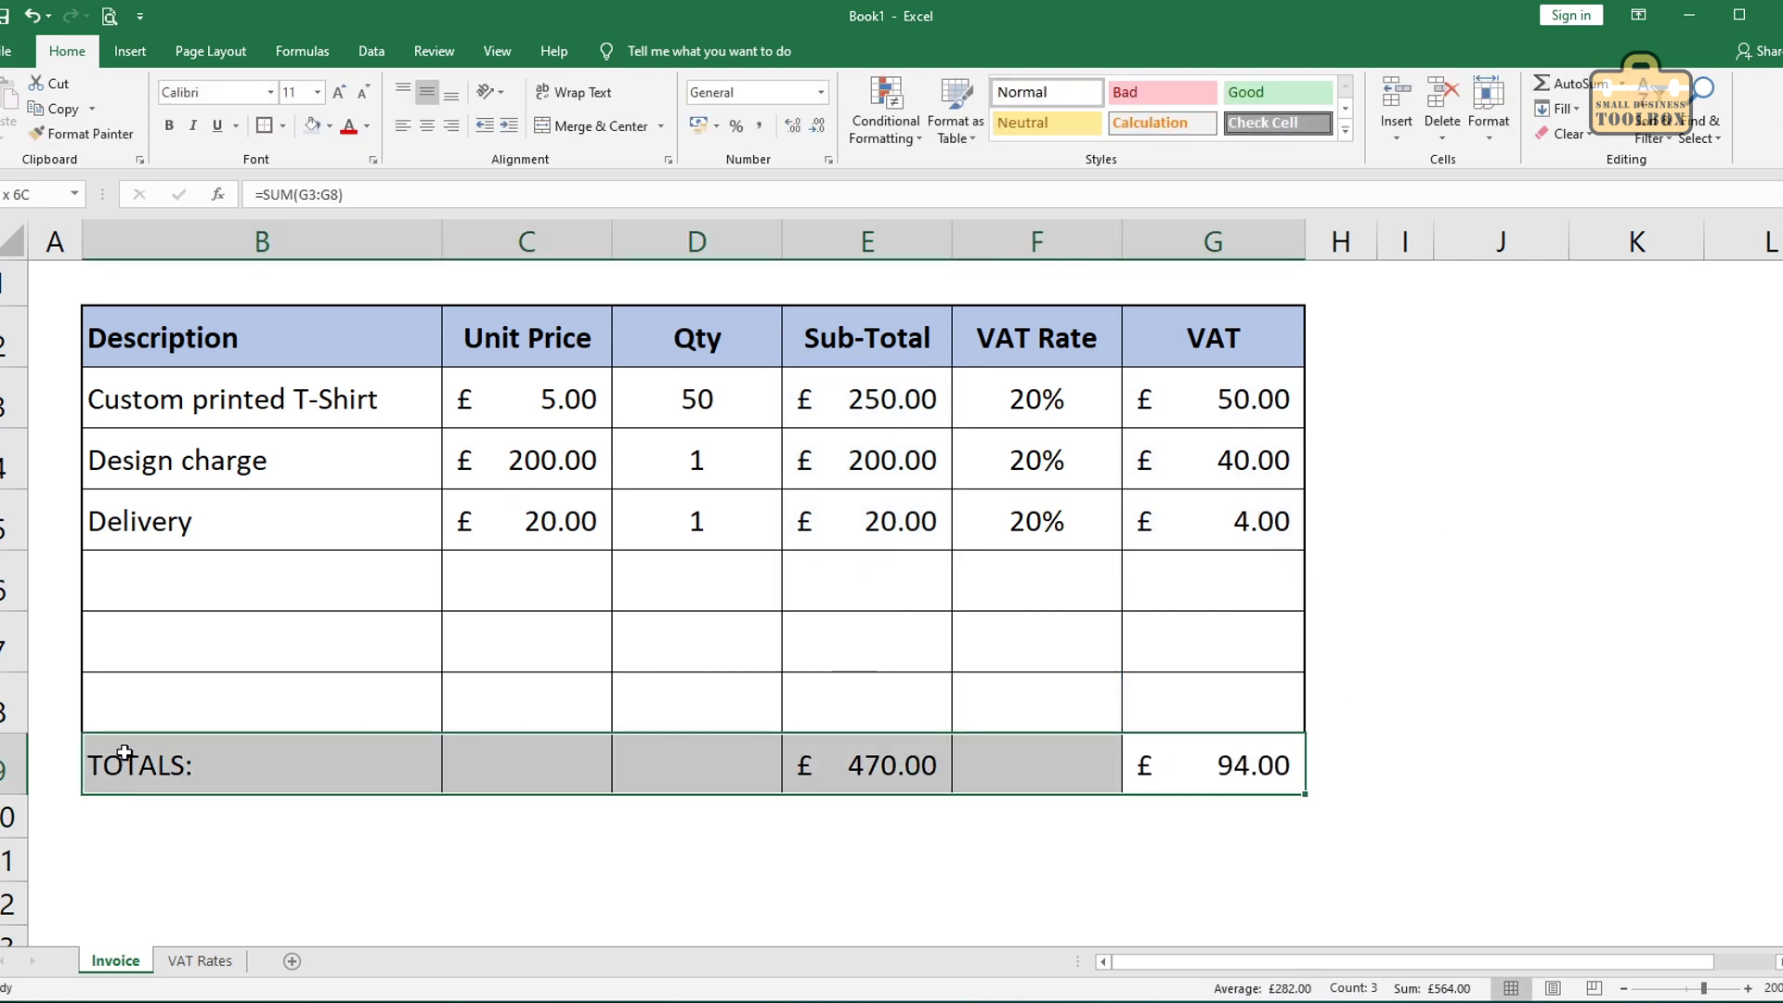
click(168, 124)
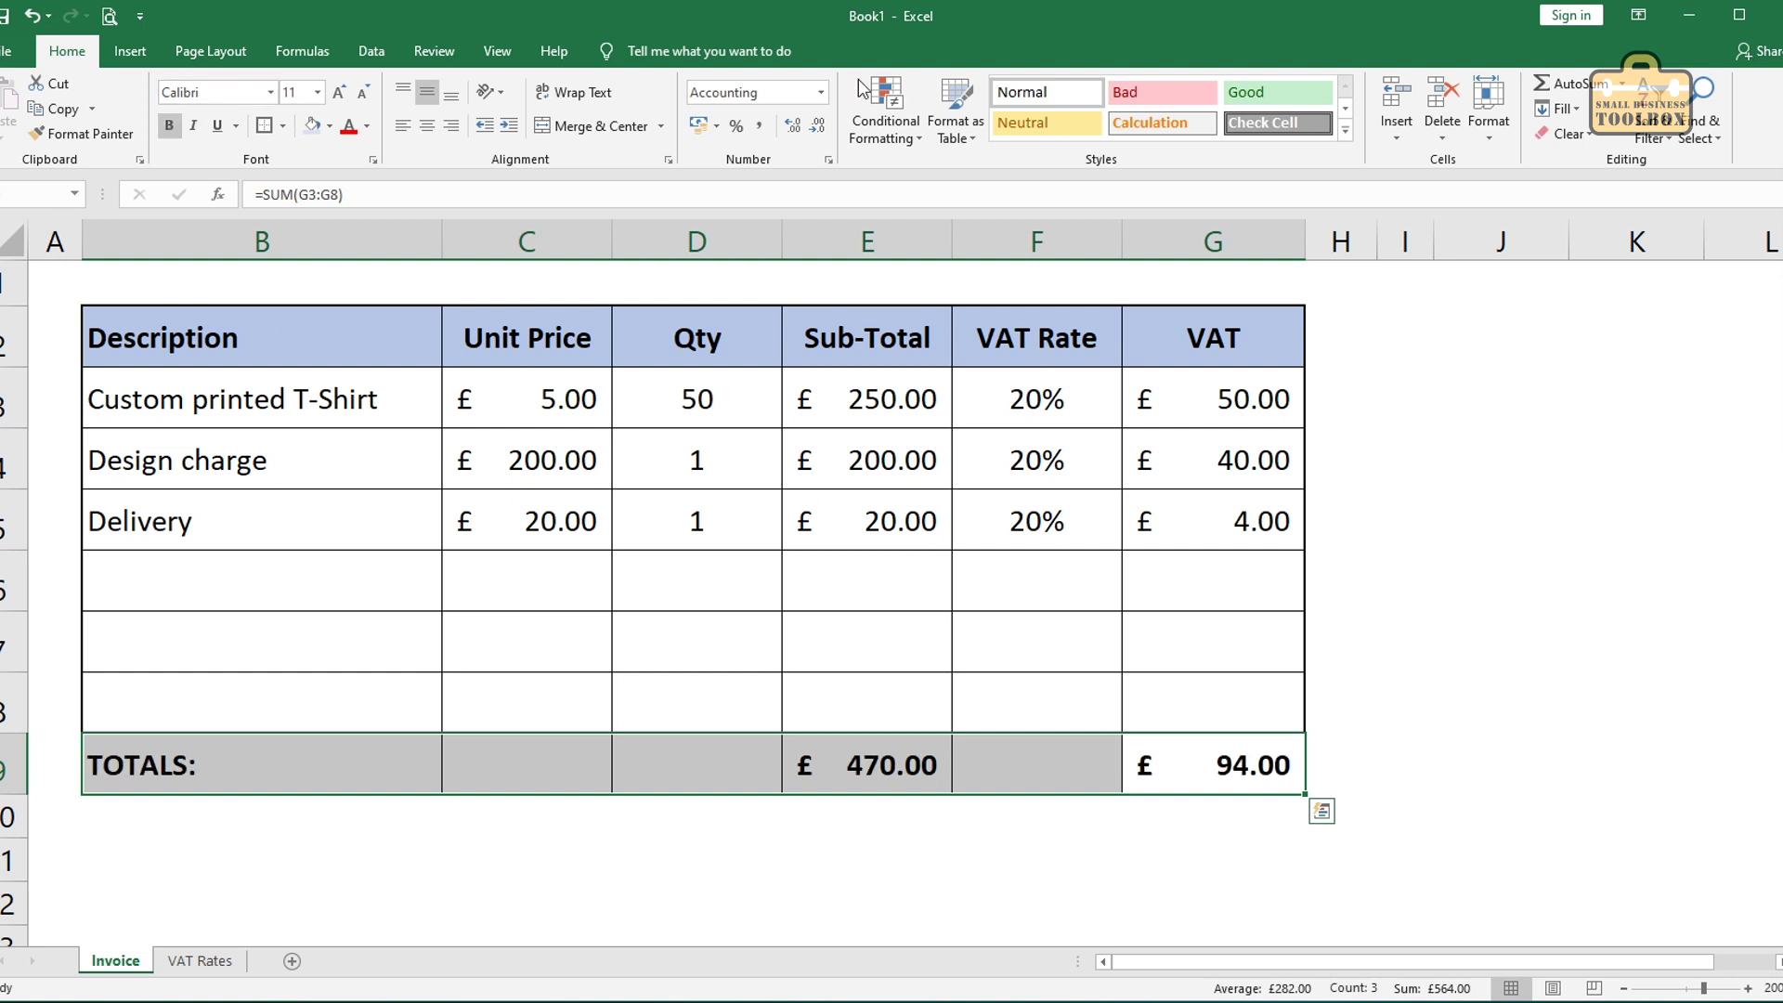
Step: Border the TOTALS row in row 9 and enter the label 'Total Inc. VAT:' in F11
click(263, 126)
click(1062, 683)
click(991, 884)
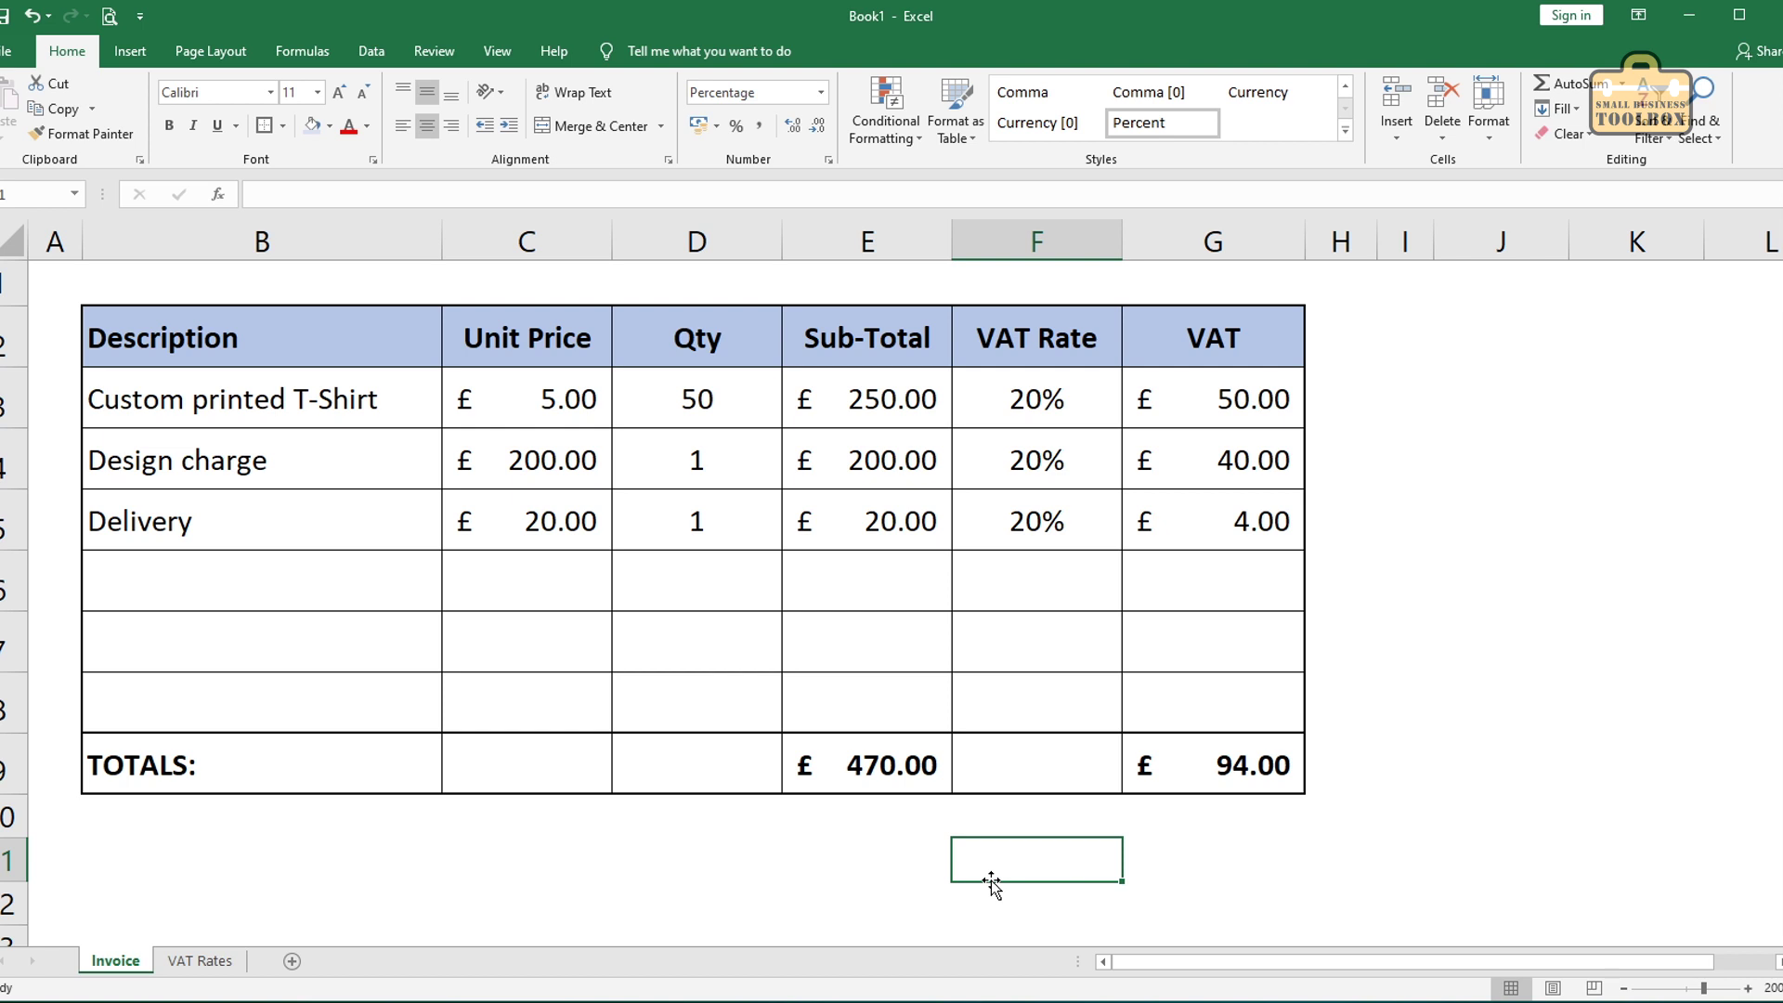
text(T)
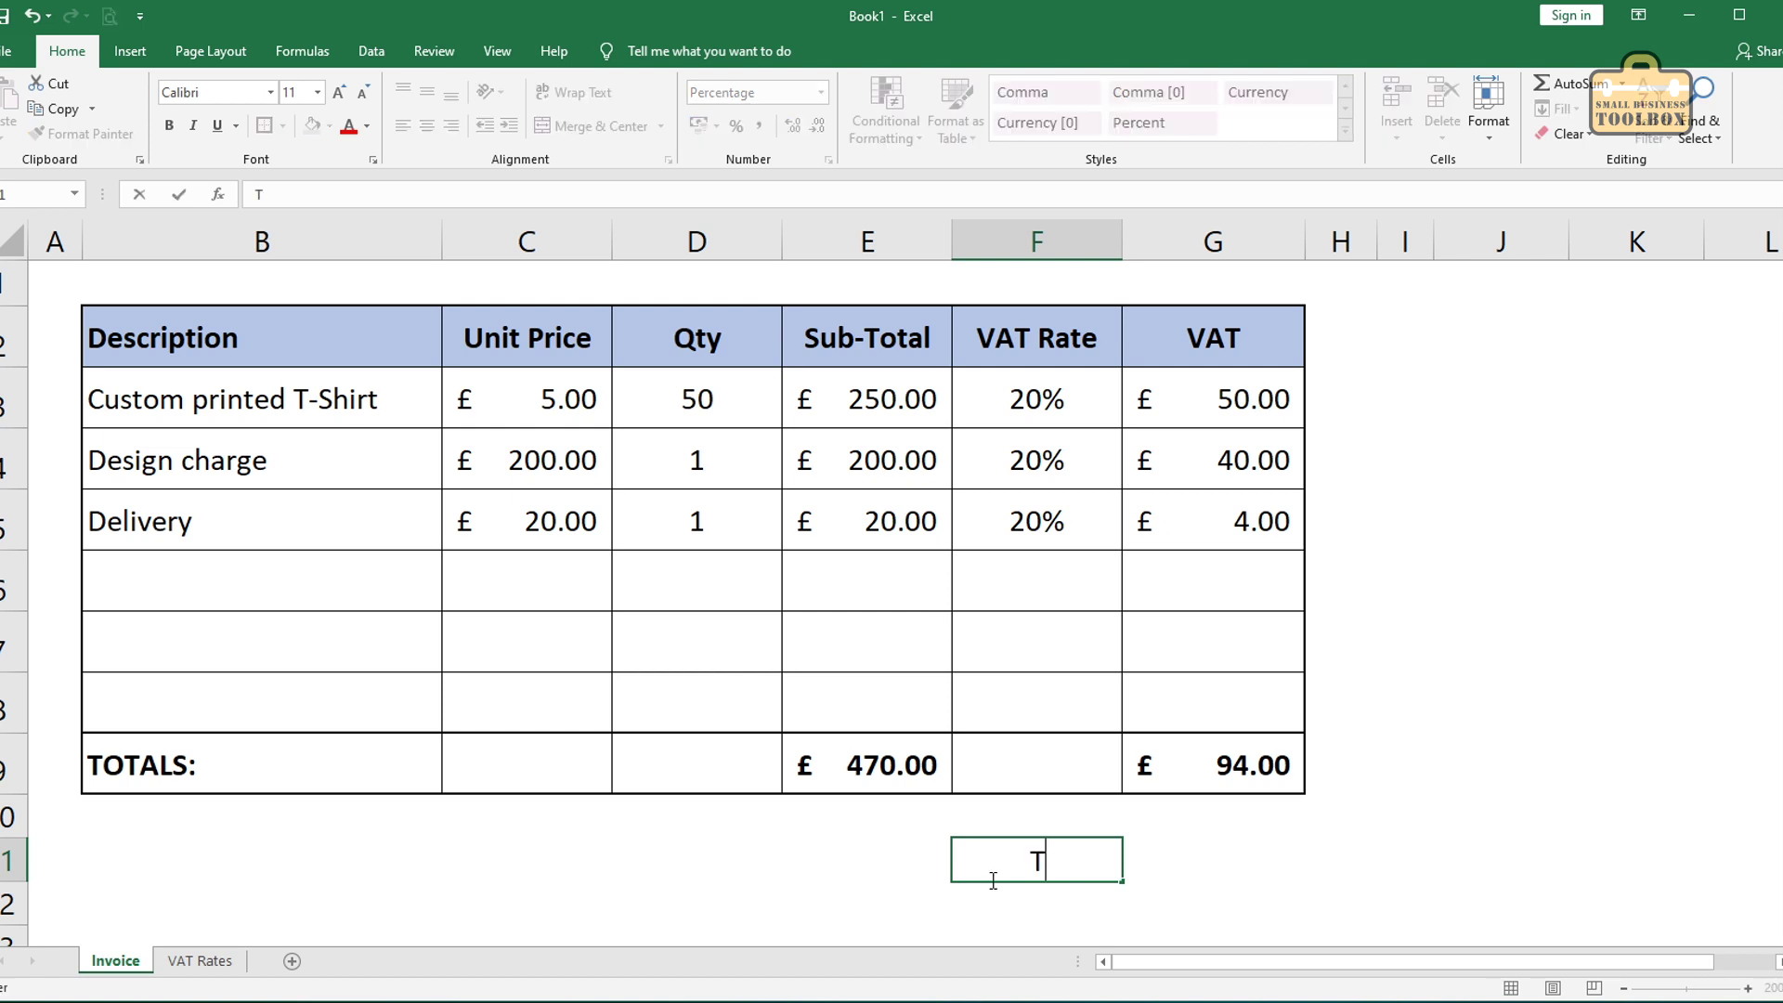
text(otal Inc. VAT:)
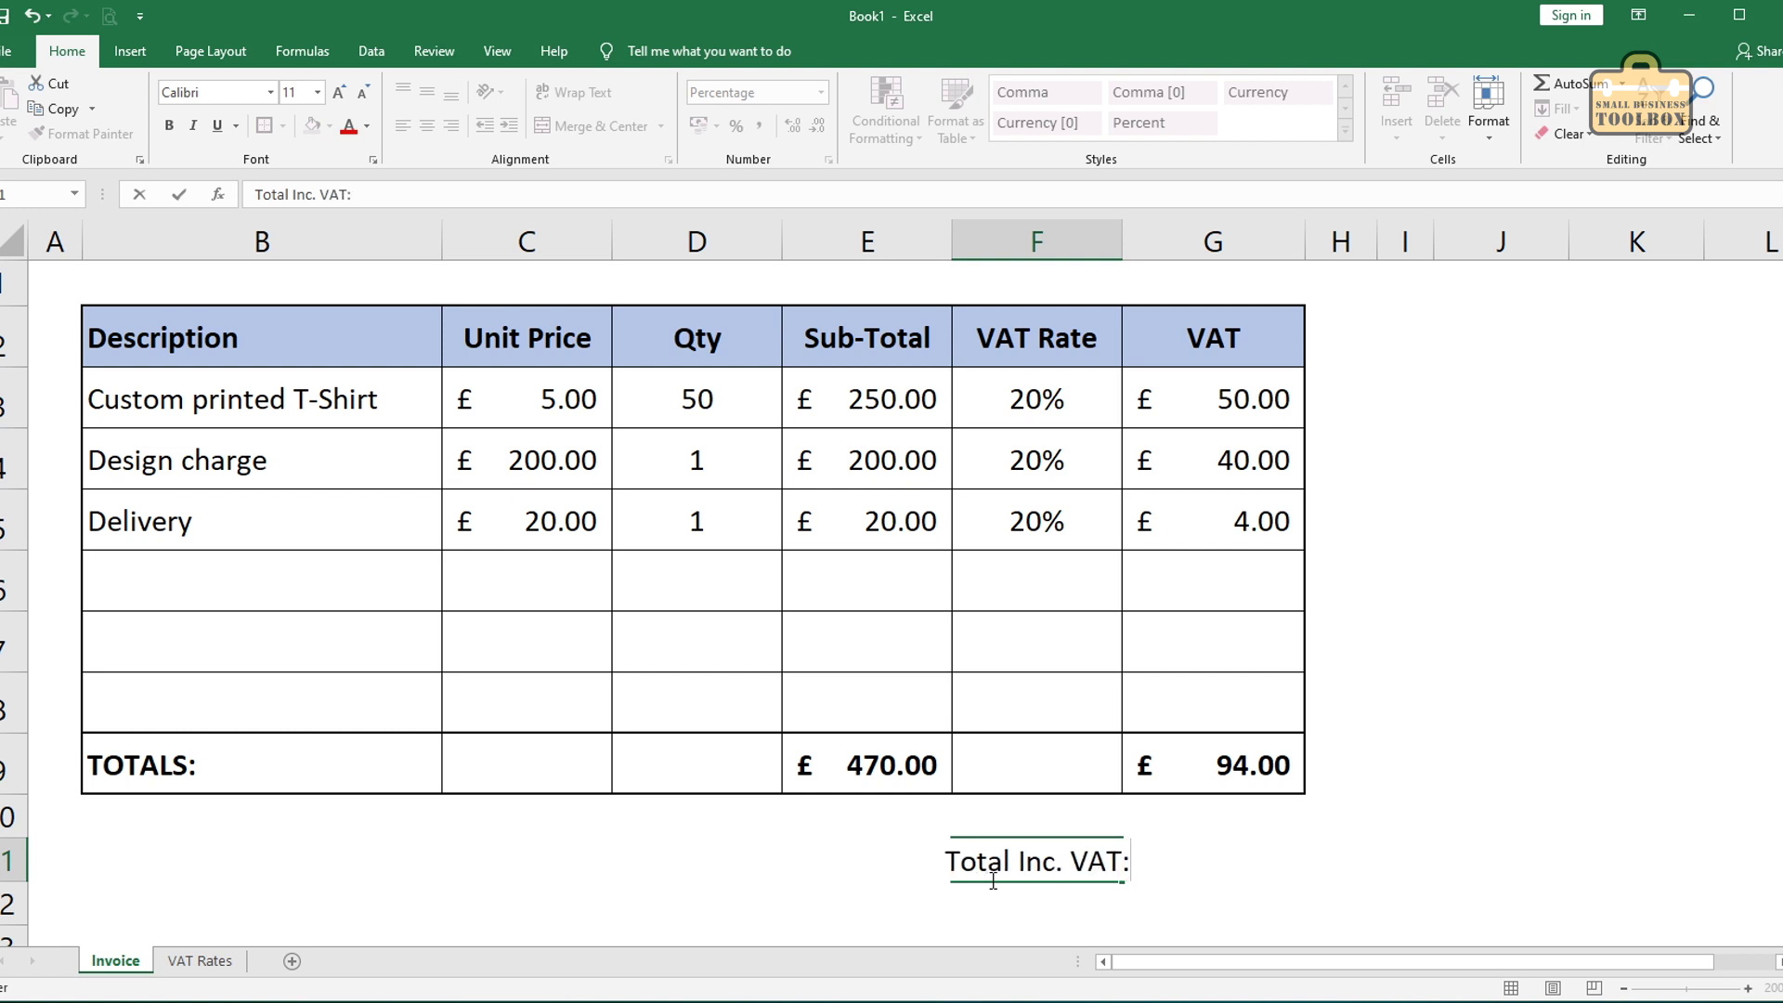
key(Return)
Step: Enter =E9+G9 in G11 to show the grand total of £564.00
click(1184, 887)
text(=)
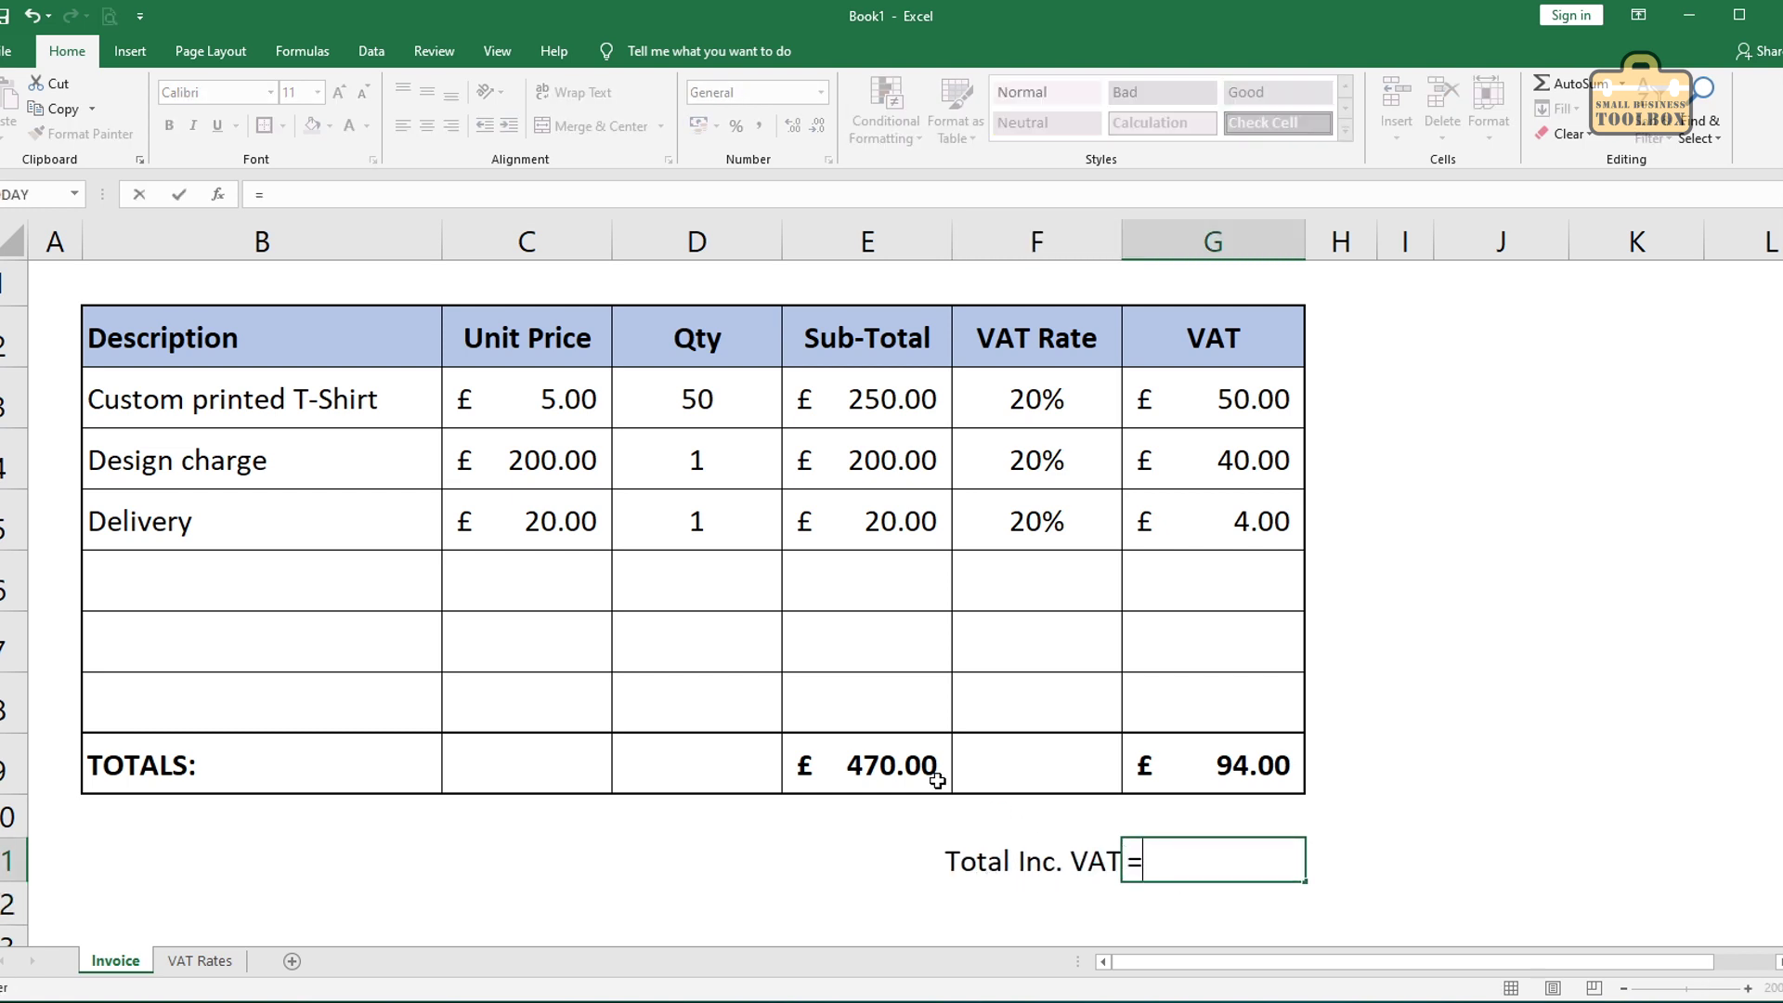
click(926, 781)
text(+)
click(1206, 799)
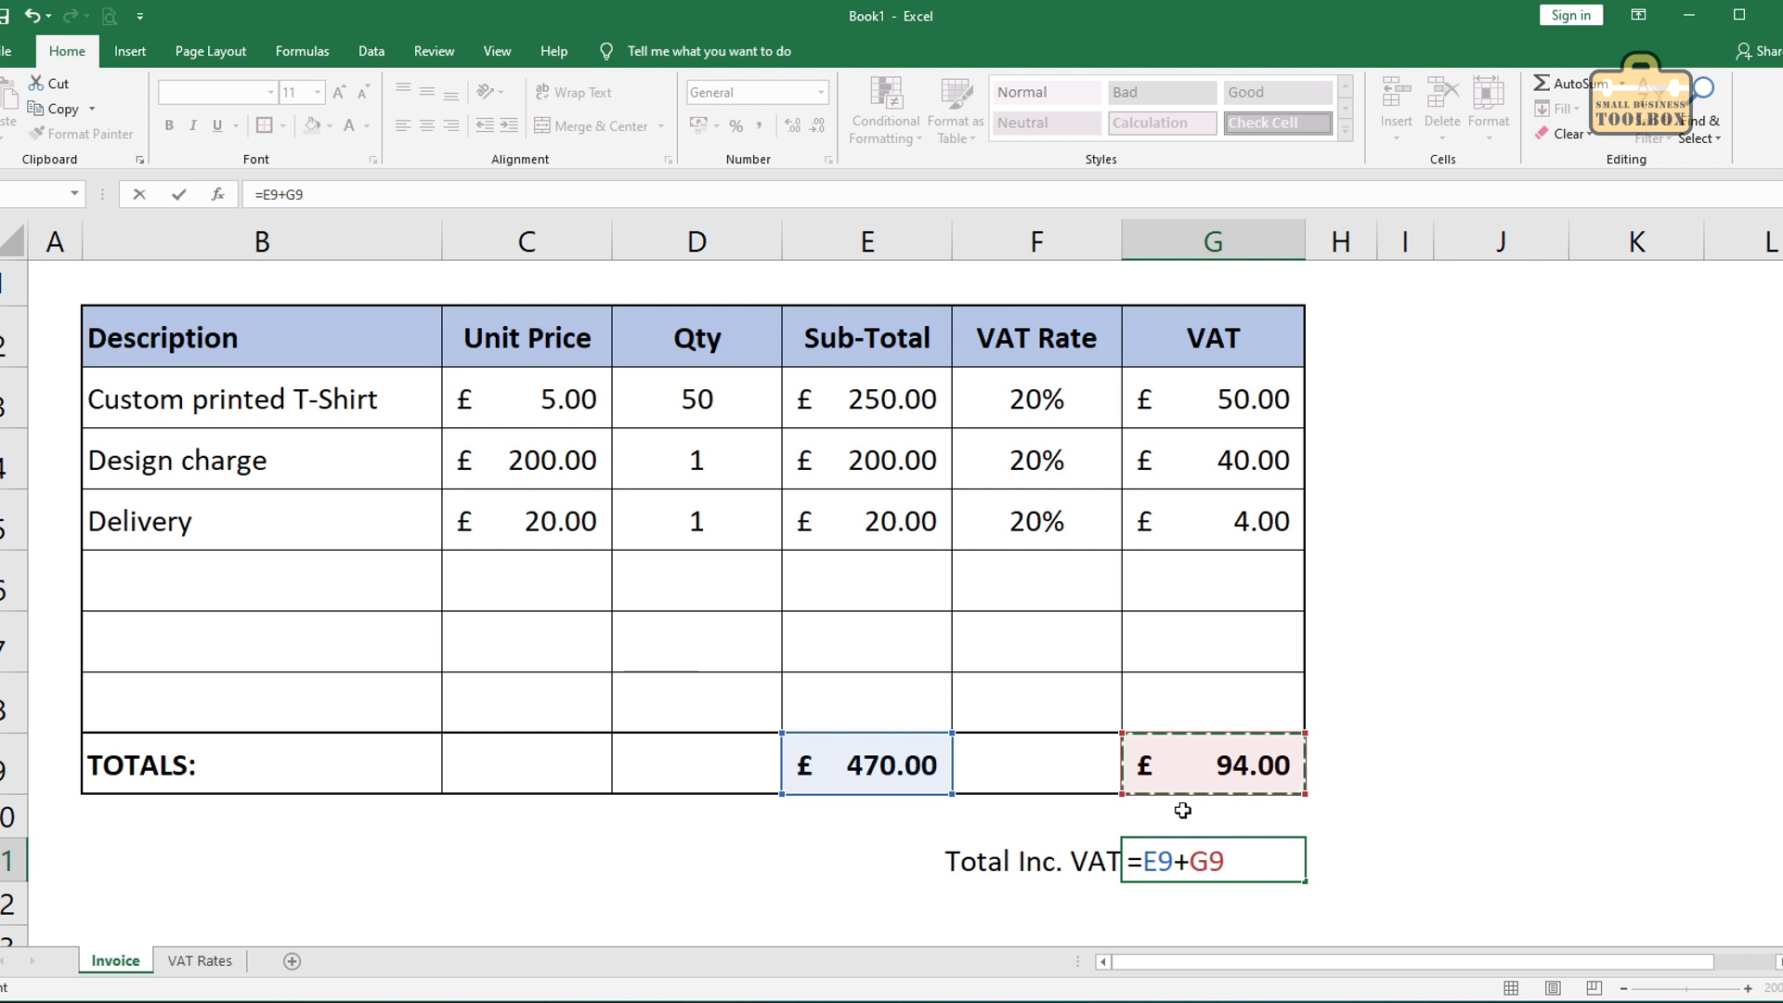
key(Return)
Step: Right-align the label, make F11:G11 bold with a Top and Double Bottom Border, and widen column F
click(1061, 863)
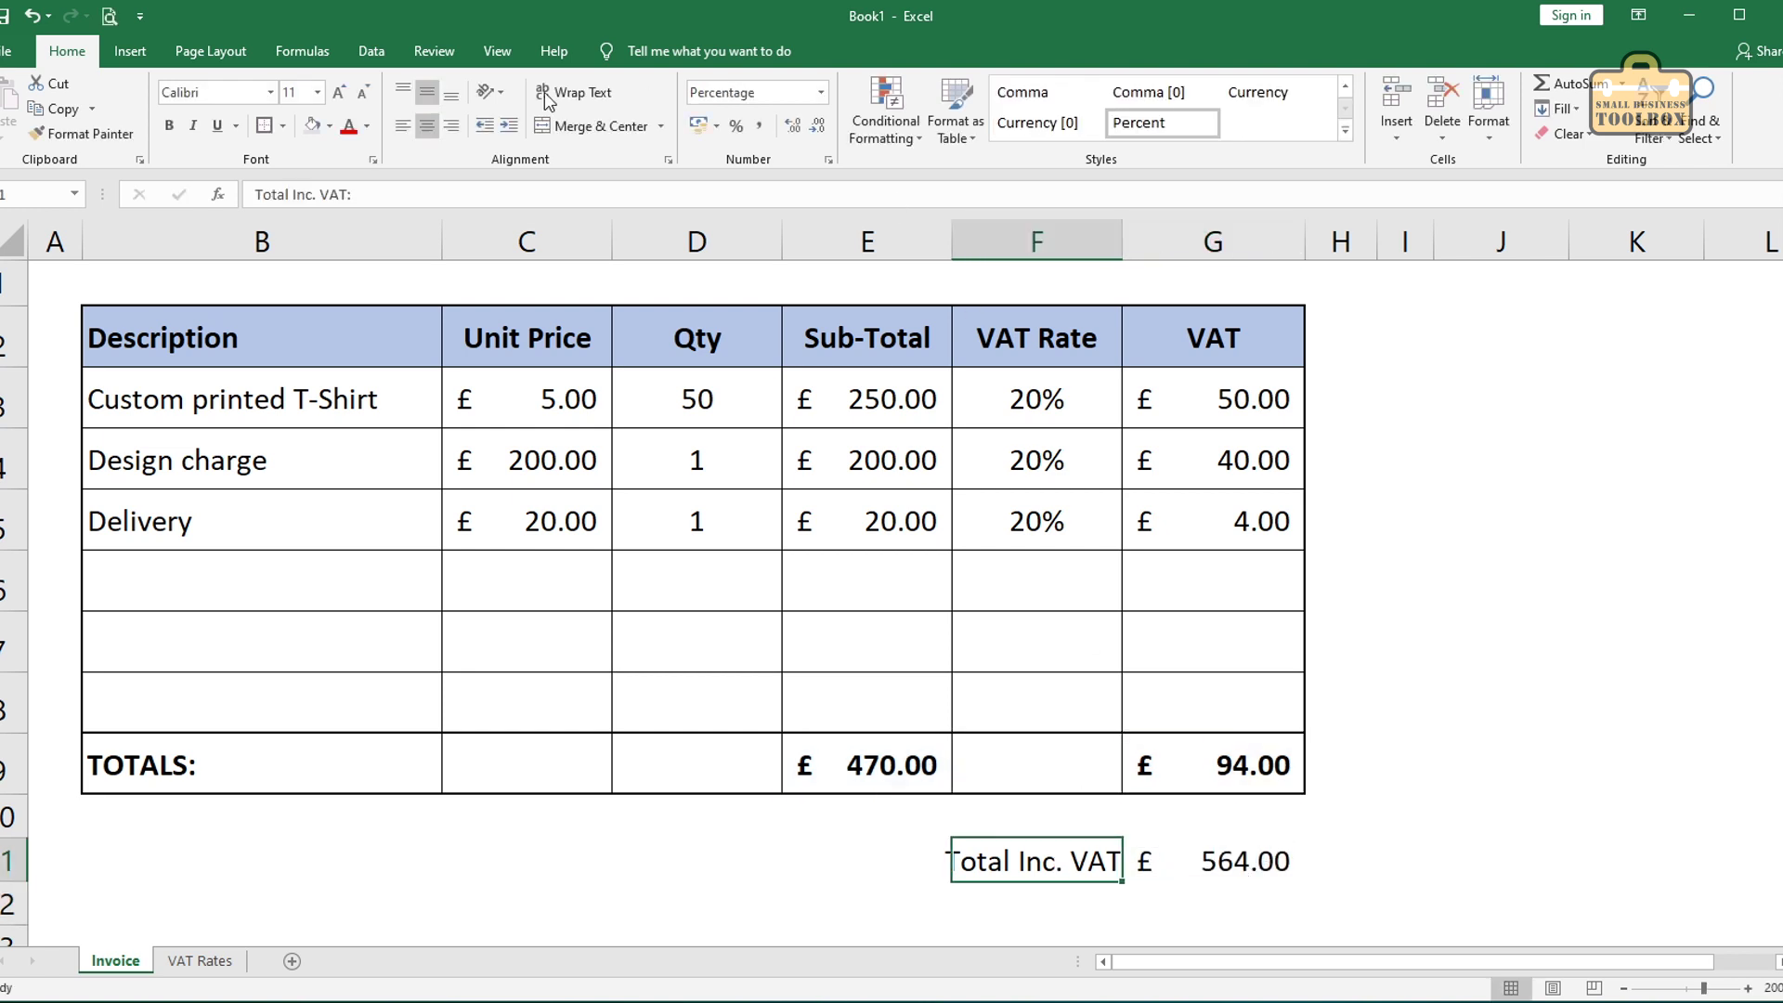
click(452, 126)
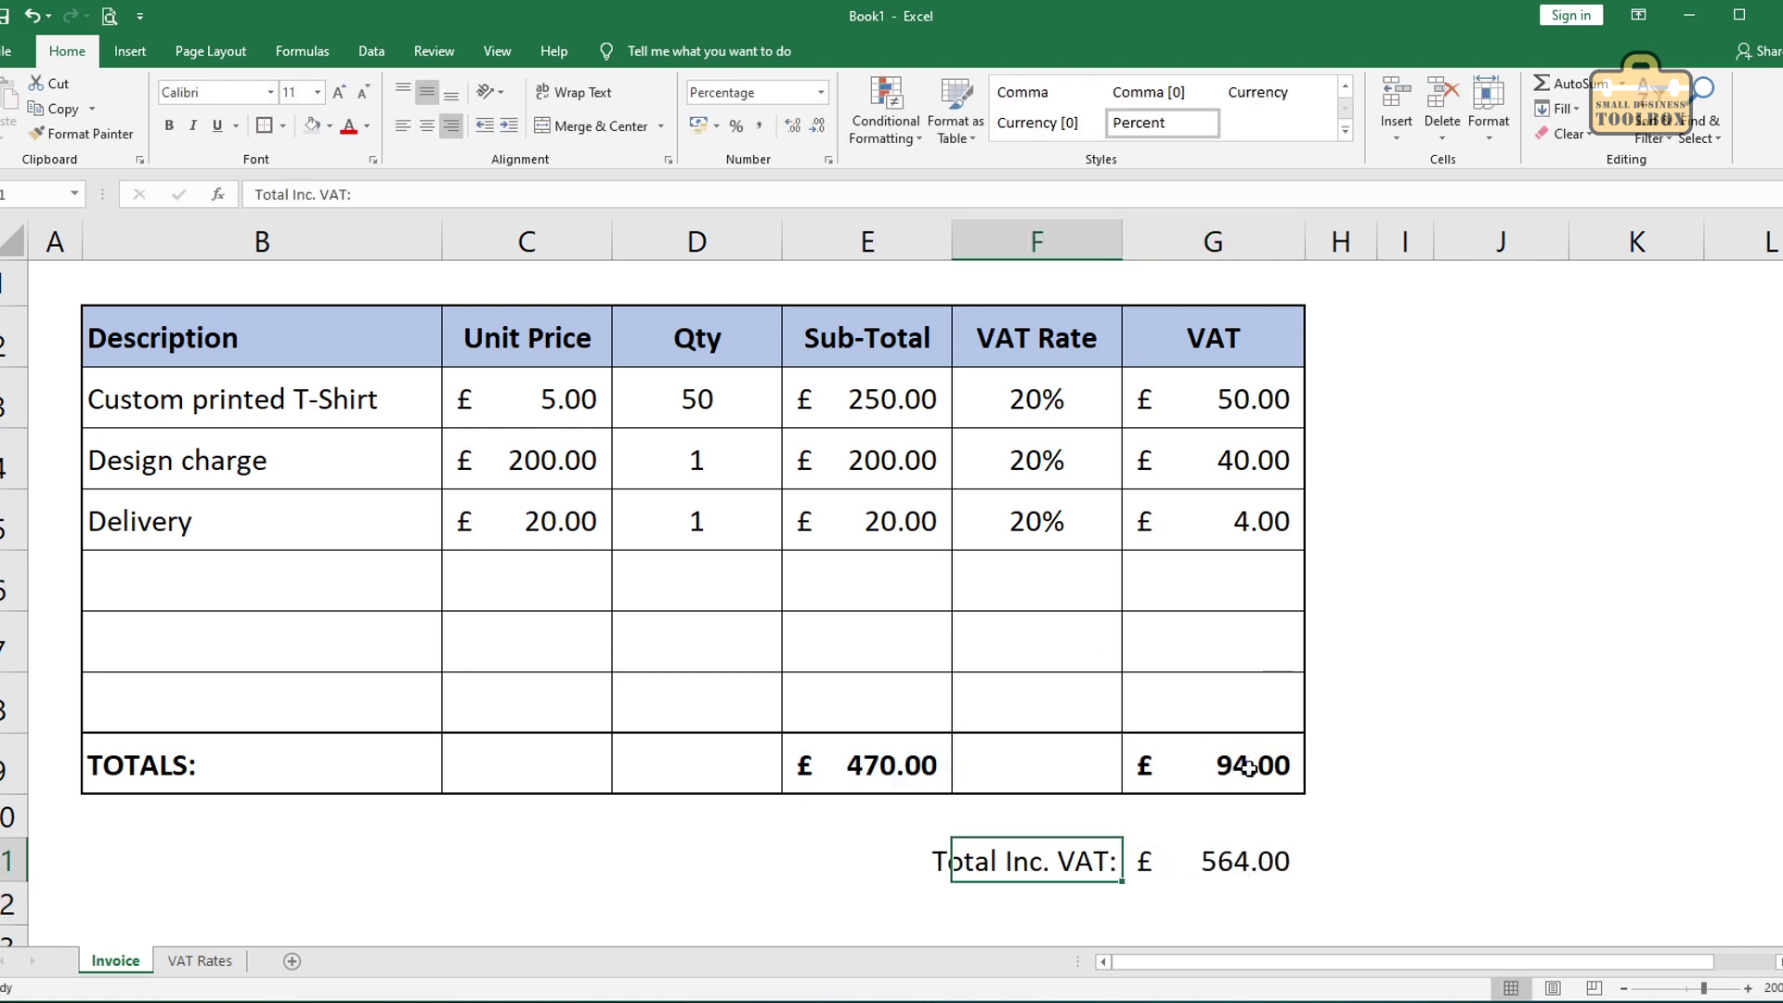
click(1207, 861)
shift+click(1068, 860)
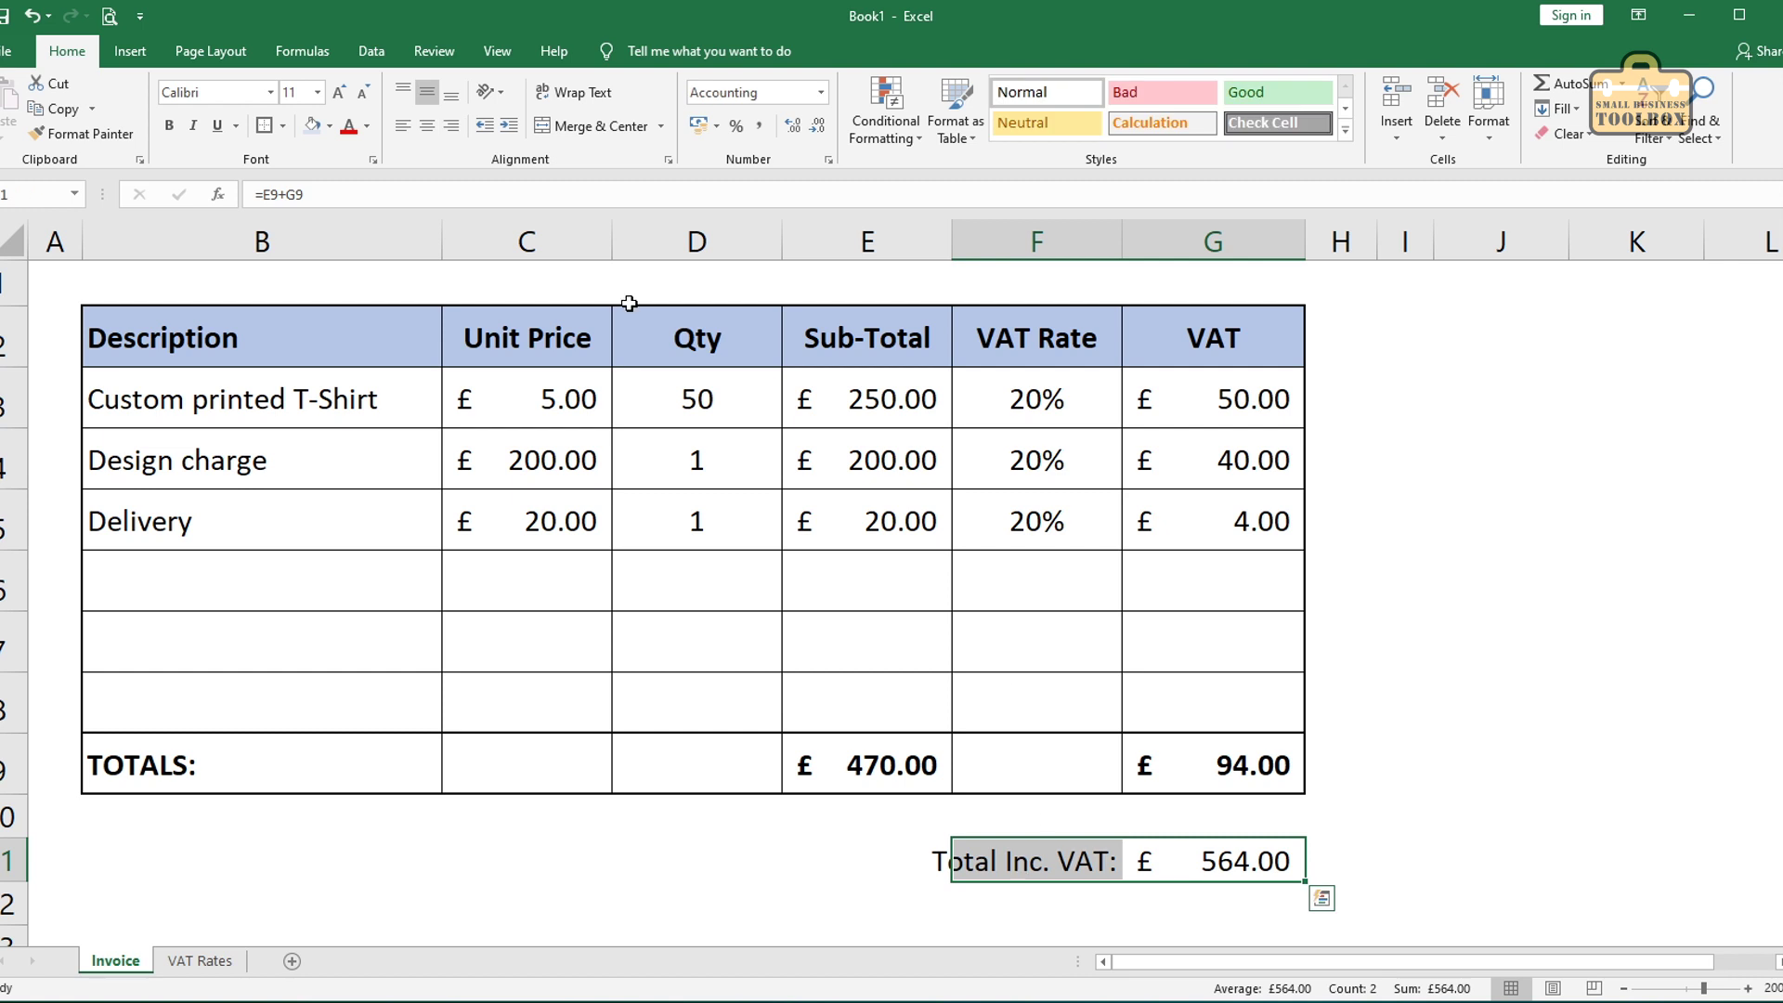
click(169, 126)
click(283, 125)
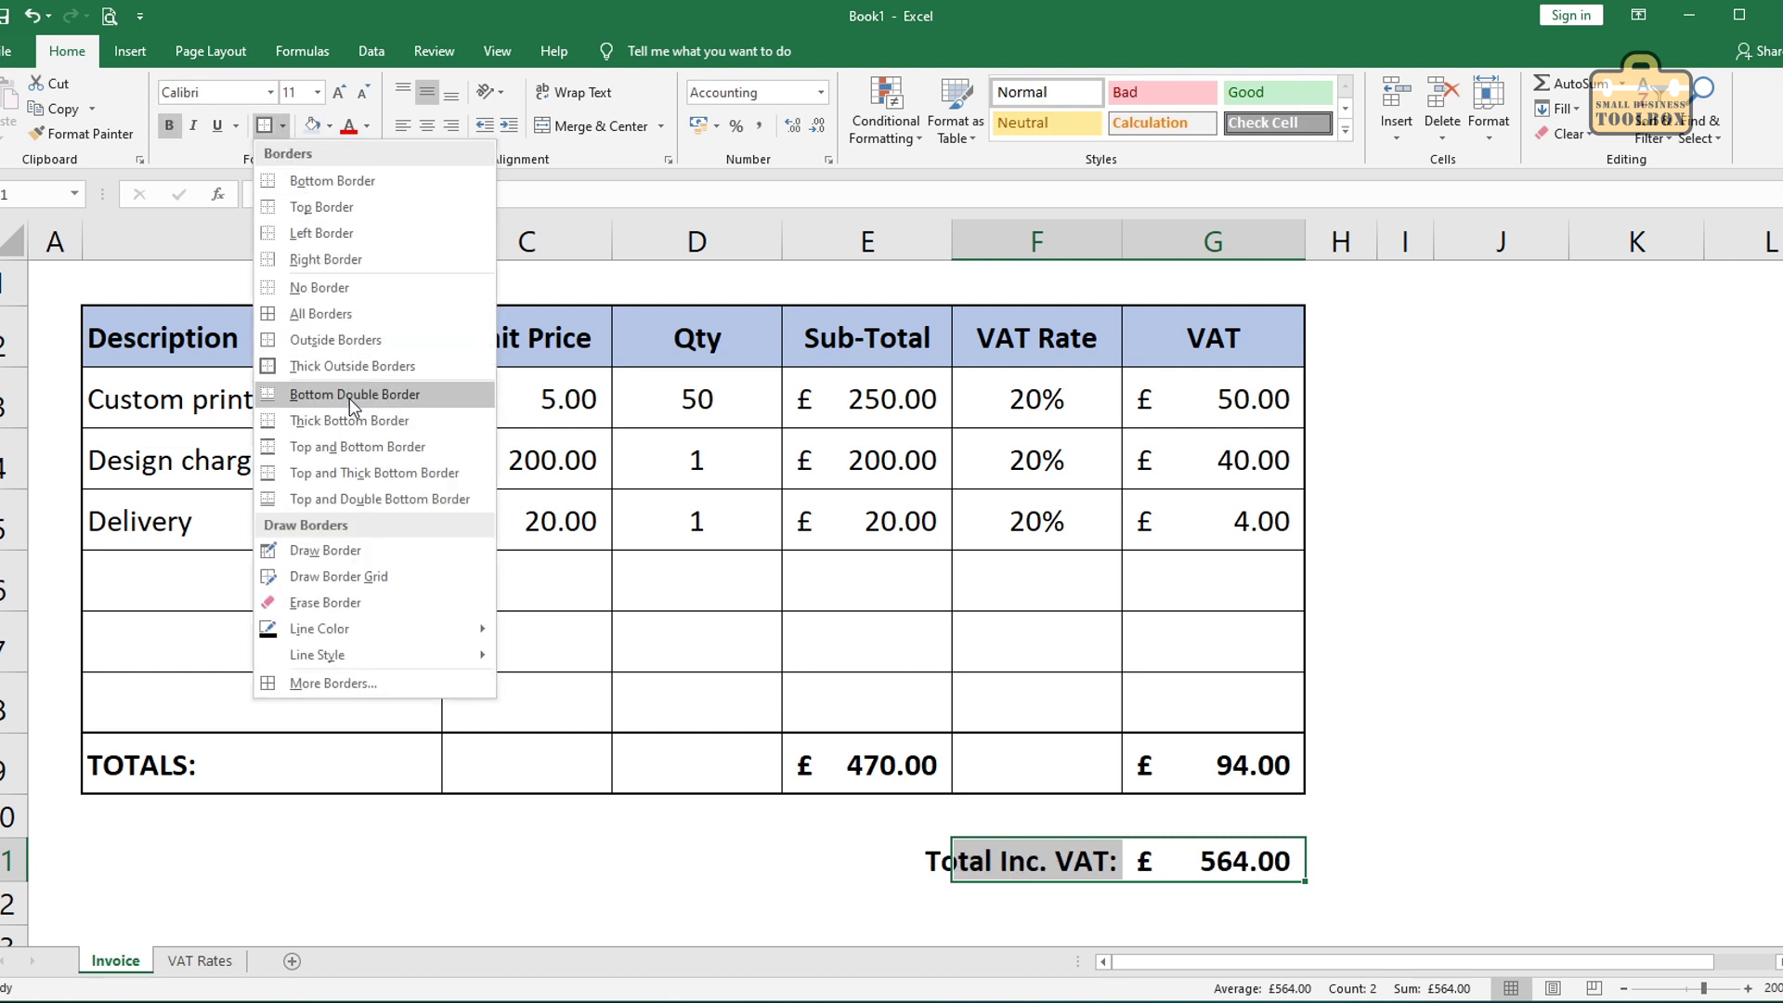
click(348, 498)
click(696, 860)
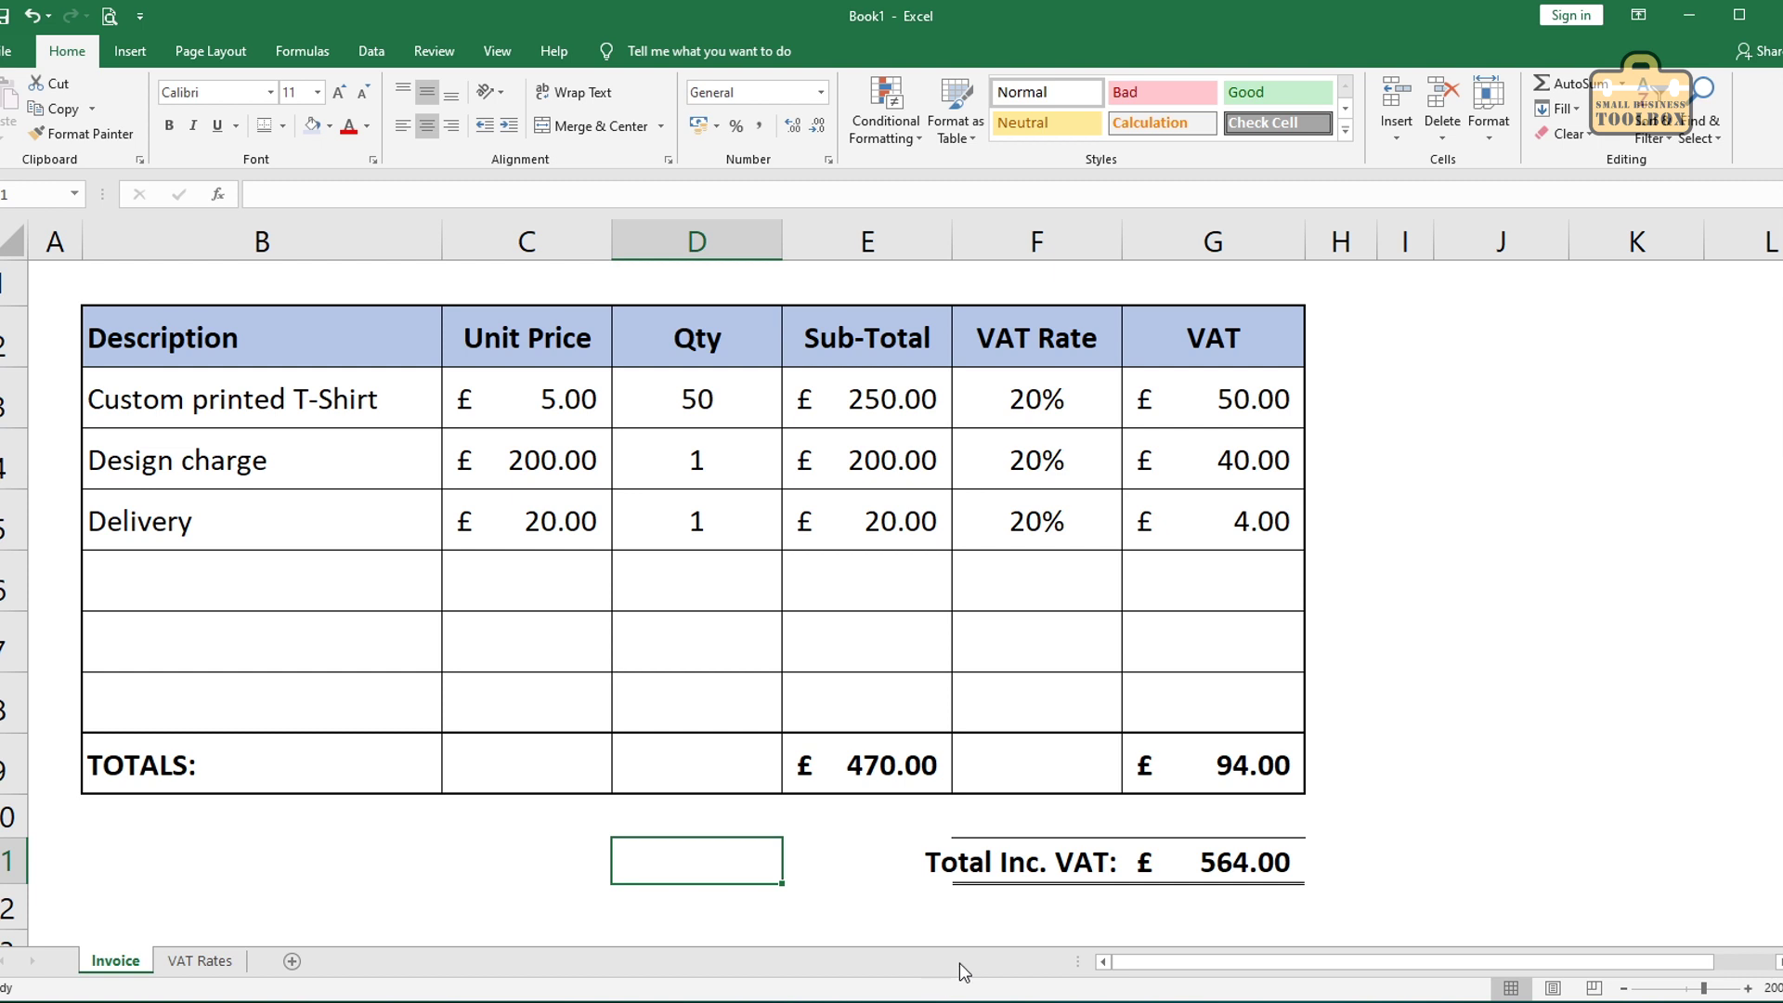
drag(1121, 241, 1170, 241)
key(ctrl+Home)
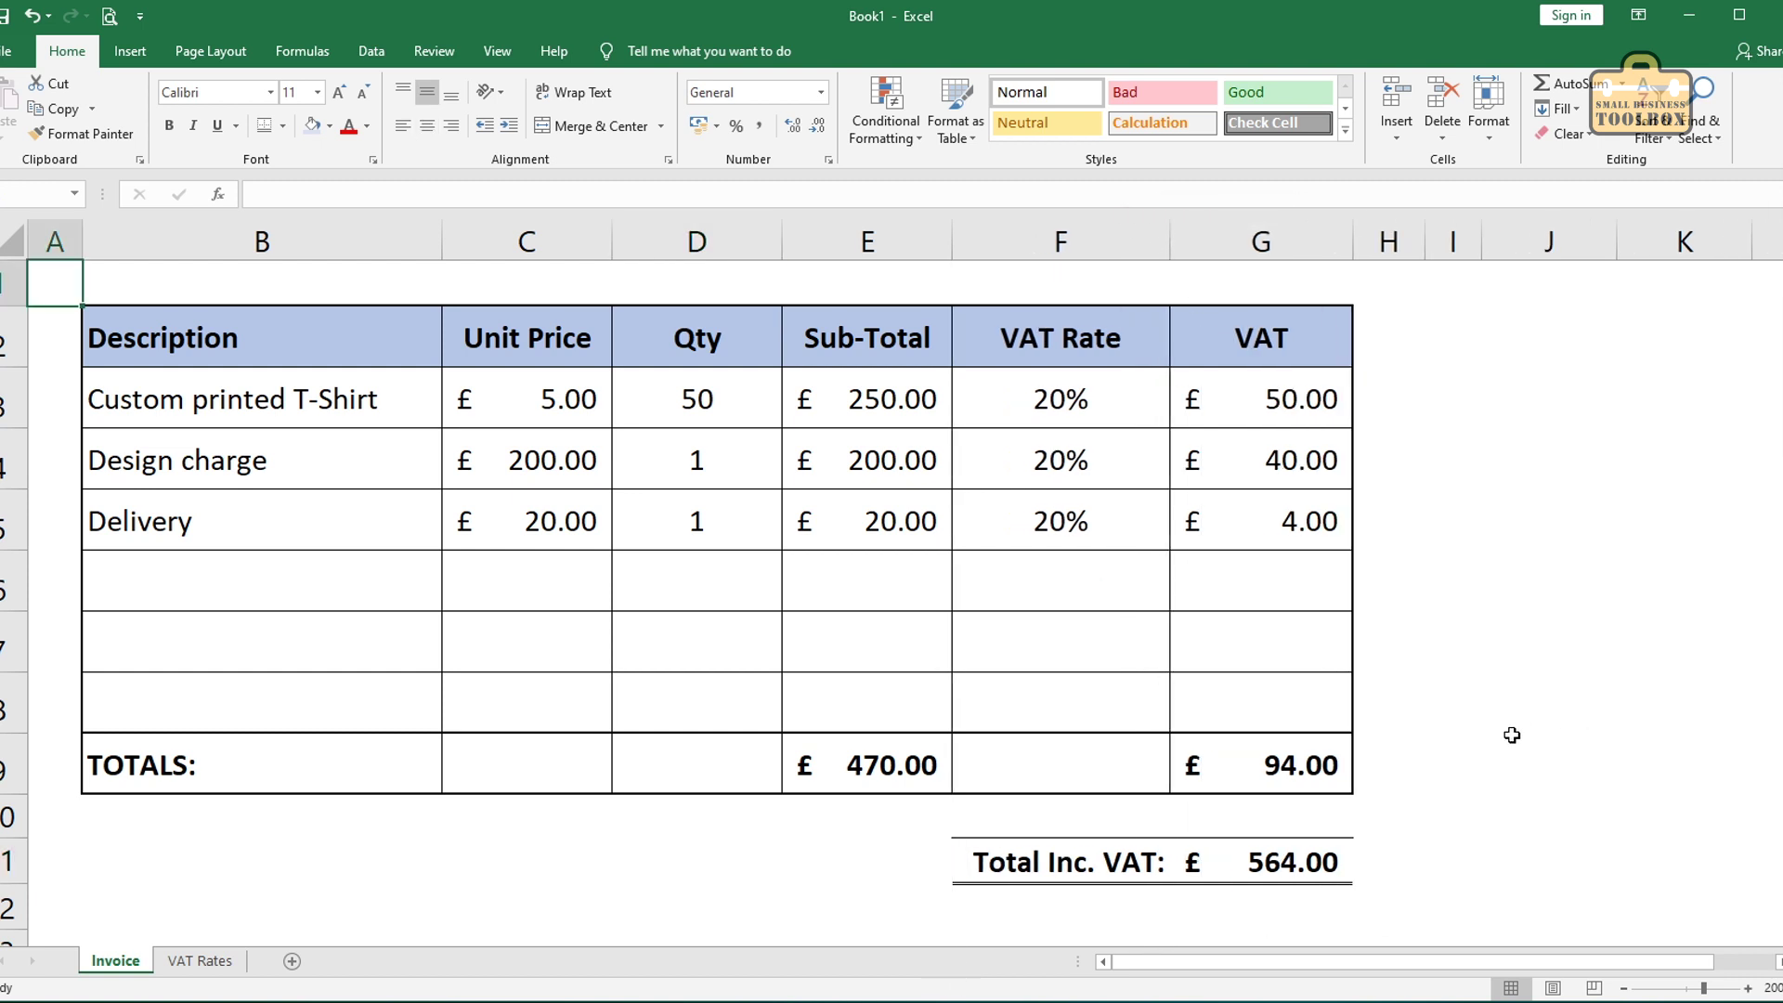